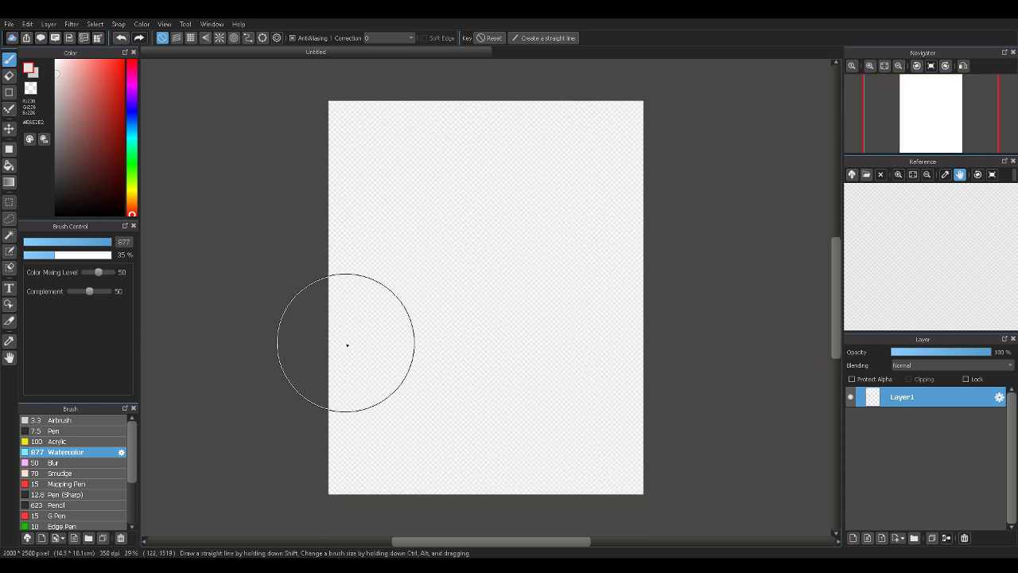
Choose the Pen brush, set its size to 29, and undo the test scribble
{"action": "left_click", "coordinate": [87, 434]}
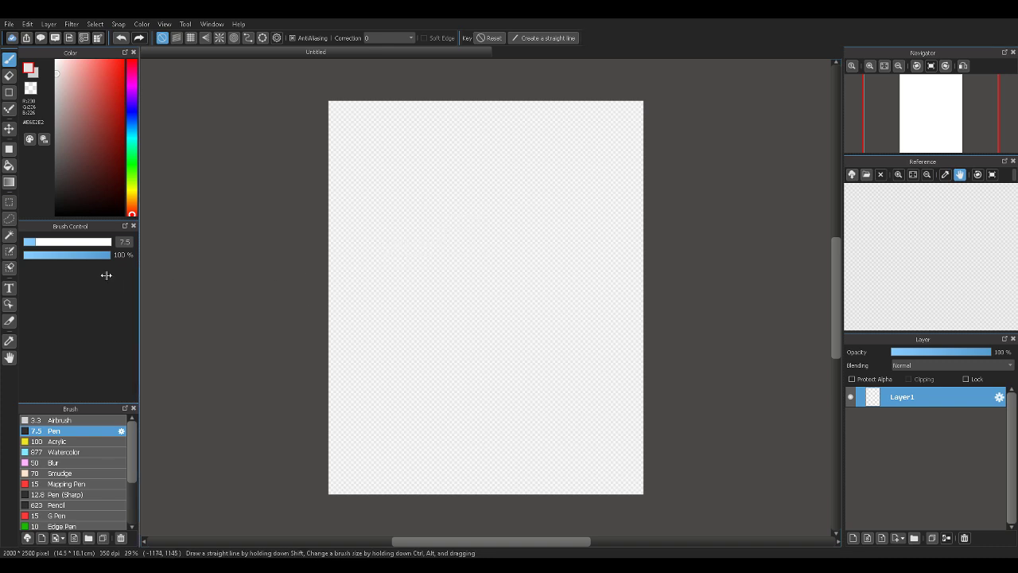
{"action": "left_click", "coordinate": [46, 243]}
{"action": "left_click_drag", "start_coordinate": [45, 246], "coordinate": [49, 243]}
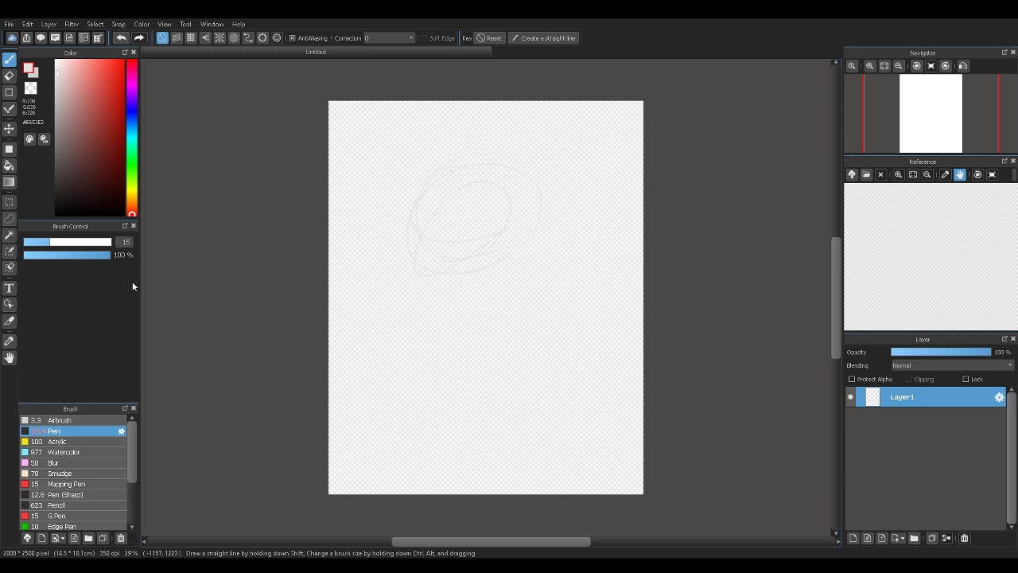
{"action": "mouse_move", "coordinate": [62, 242]}
{"action": "left_mouse_down"}
{"action": "mouse_move", "coordinate": [71, 232]}
{"action": "mouse_move", "coordinate": [38, 248]}
{"action": "left_mouse_up"}
{"action": "mouse_move", "coordinate": [470, 161]}
{"action": "left_mouse_down"}
{"action": "mouse_move", "coordinate": [468, 179]}
{"action": "mouse_move", "coordinate": [514, 259]}
{"action": "mouse_move", "coordinate": [402, 306]}
{"action": "mouse_move", "coordinate": [505, 334]}
{"action": "mouse_move", "coordinate": [542, 295]}
{"action": "left_mouse_up"}
{"action": "key", "text": "ctrl+z"}
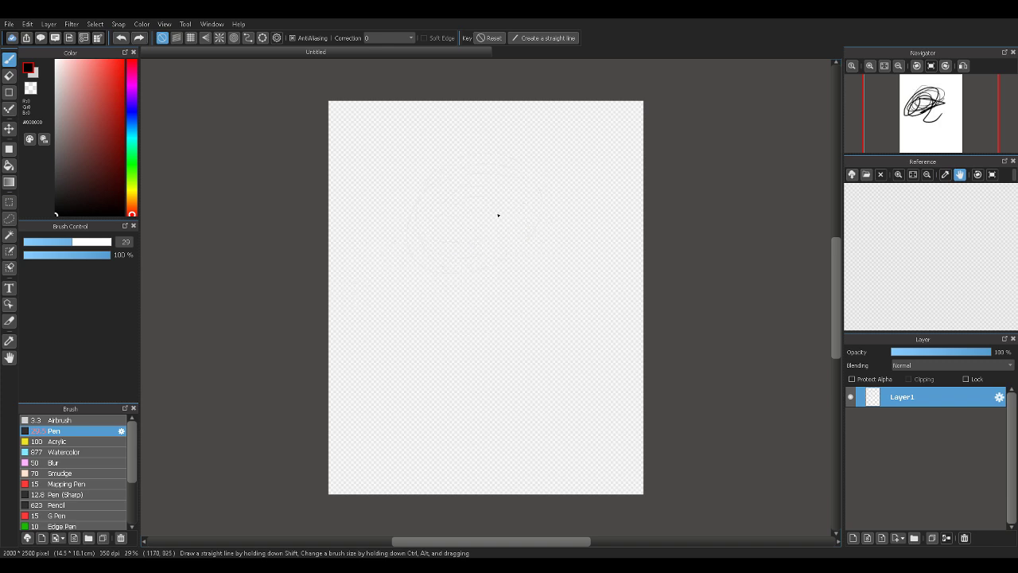
Set the drawing colour to a dark, muted blue
{"action": "mouse_move", "coordinate": [132, 178]}
{"action": "left_mouse_down"}
{"action": "mouse_move", "coordinate": [131, 111]}
{"action": "mouse_move", "coordinate": [132, 167]}
{"action": "mouse_move", "coordinate": [142, 167]}
{"action": "mouse_move", "coordinate": [92, 162]}
{"action": "mouse_move", "coordinate": [132, 142]}
{"action": "mouse_move", "coordinate": [135, 126]}
{"action": "left_mouse_up"}
{"action": "left_click", "coordinate": [108, 172]}
{"action": "left_click", "coordinate": [132, 163]}
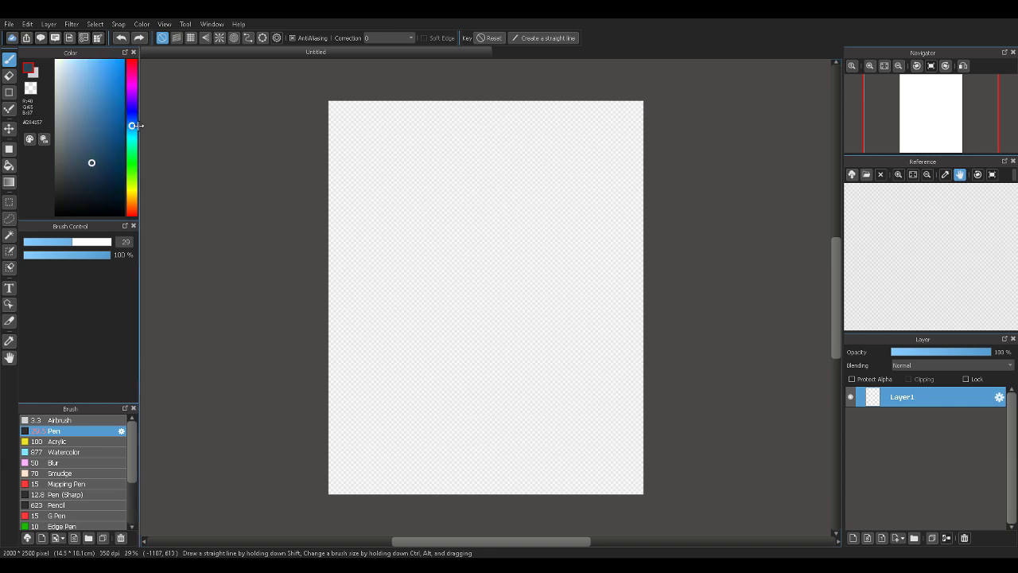
{"action": "mouse_move", "coordinate": [469, 183]}
{"action": "left_mouse_down"}
{"action": "mouse_move", "coordinate": [528, 188]}
{"action": "mouse_move", "coordinate": [524, 277]}
{"action": "mouse_move", "coordinate": [525, 210]}
{"action": "mouse_move", "coordinate": [487, 219]}
{"action": "mouse_move", "coordinate": [459, 137]}
{"action": "mouse_move", "coordinate": [459, 183]}
{"action": "mouse_move", "coordinate": [494, 182]}
{"action": "mouse_move", "coordinate": [476, 300]}
{"action": "mouse_move", "coordinate": [461, 182]}
{"action": "mouse_move", "coordinate": [482, 168]}
{"action": "left_mouse_up"}
{"action": "key", "text": "ctrl+z"}
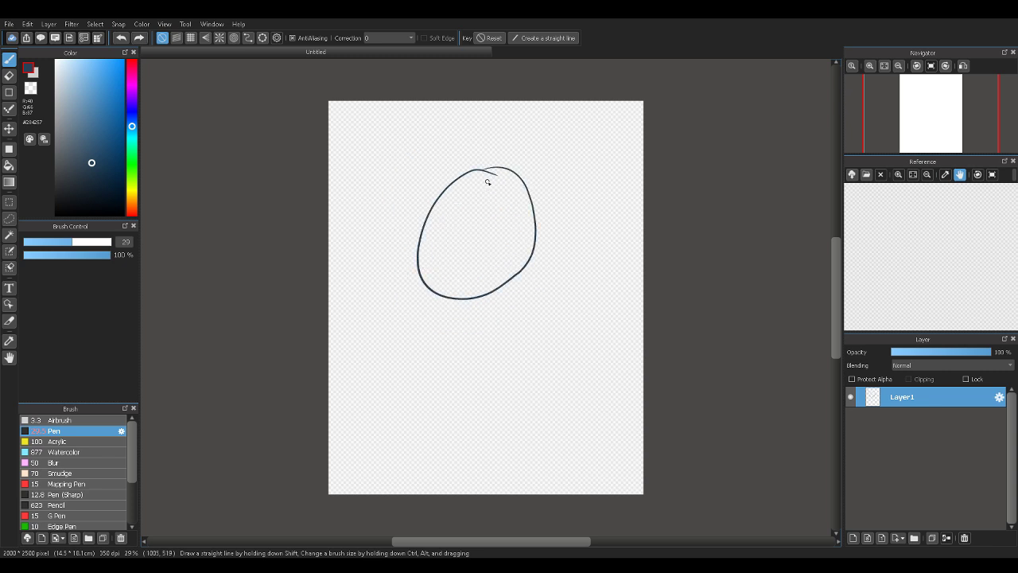
{"action": "key", "text": "ctrl+z"}
{"action": "mouse_move", "coordinate": [490, 171]}
{"action": "left_mouse_down"}
{"action": "mouse_move", "coordinate": [532, 237]}
{"action": "mouse_move", "coordinate": [471, 303]}
{"action": "mouse_move", "coordinate": [443, 260]}
{"action": "mouse_move", "coordinate": [463, 291]}
{"action": "mouse_move", "coordinate": [477, 232]}
{"action": "mouse_move", "coordinate": [438, 228]}
{"action": "mouse_move", "coordinate": [454, 251]}
{"action": "left_mouse_up"}
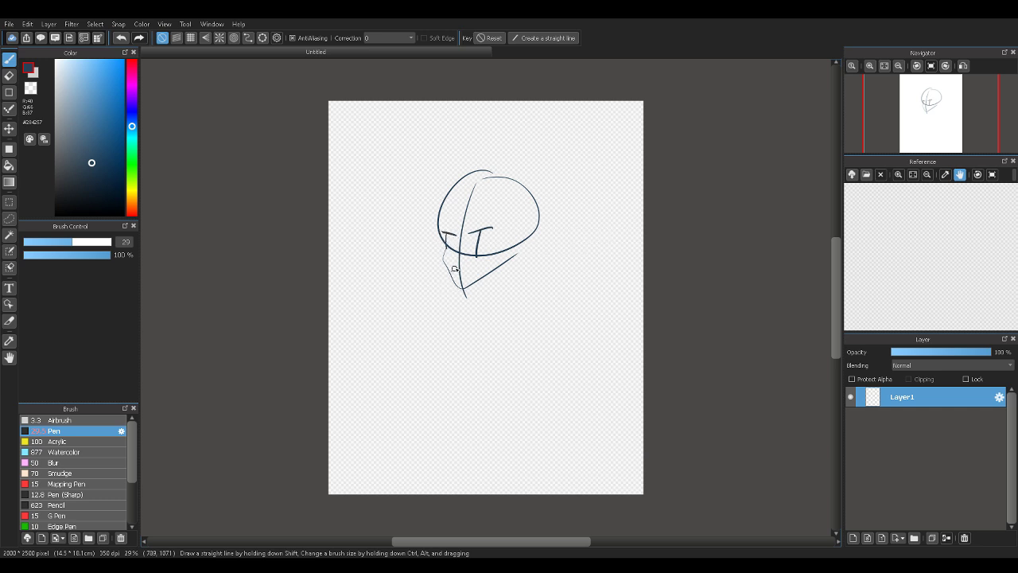
{"action": "key", "text": "ctrl+z"}
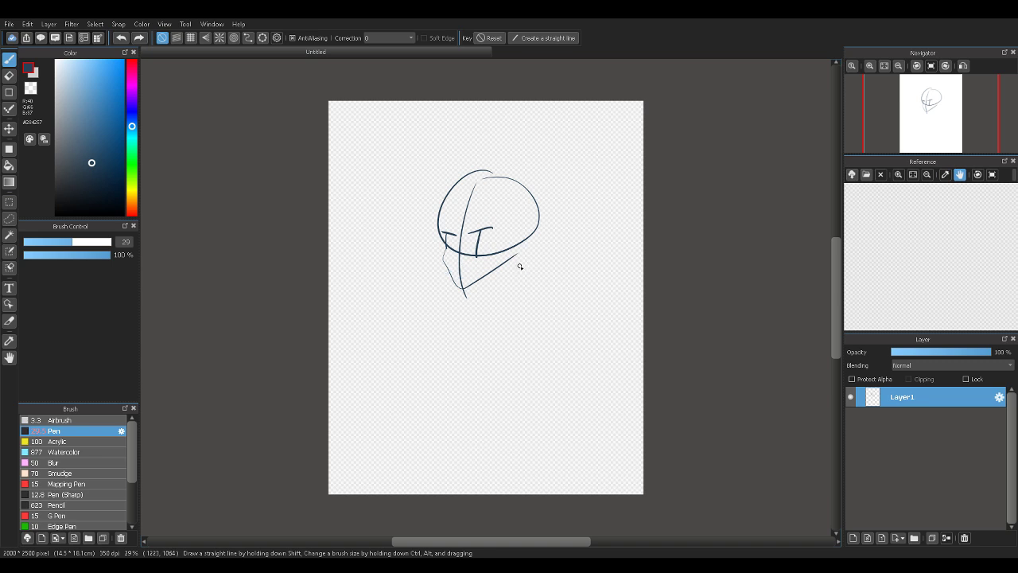
{"action": "key", "text": "ctrl+z"}
{"action": "key", "text": "ctrl+z"}
{"action": "key", "text": "ctrl+z"}
{"action": "key", "text": "ctrl+z"}
{"action": "key", "text": "ctrl+z"}
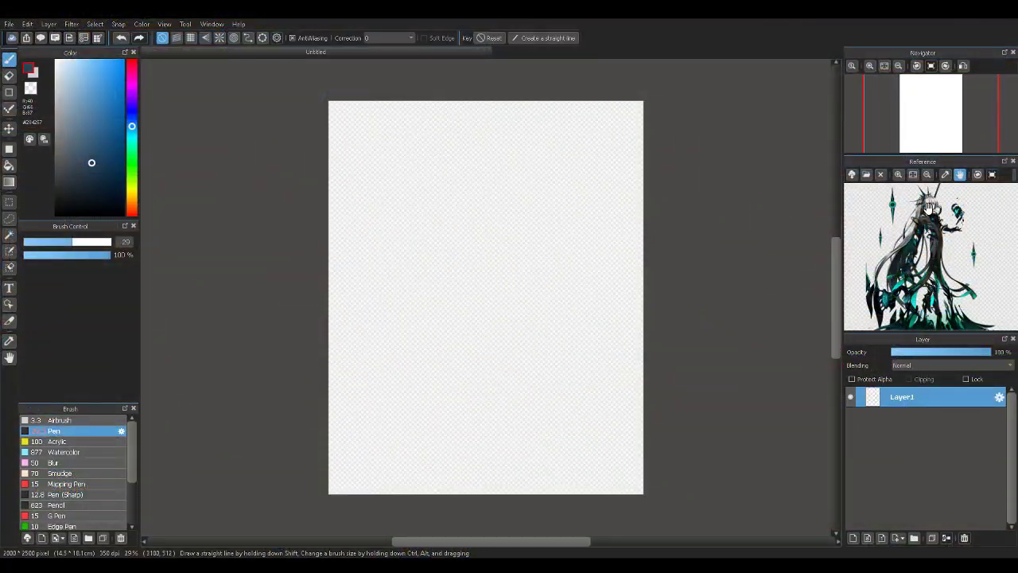
Examine the character's head and upper body up close in the reference image
{"action": "left_click_drag", "start_coordinate": [951, 215], "coordinate": [937, 264]}
{"action": "left_click", "coordinate": [901, 176]}
{"action": "left_click", "coordinate": [901, 175]}
{"action": "left_click", "coordinate": [901, 176]}
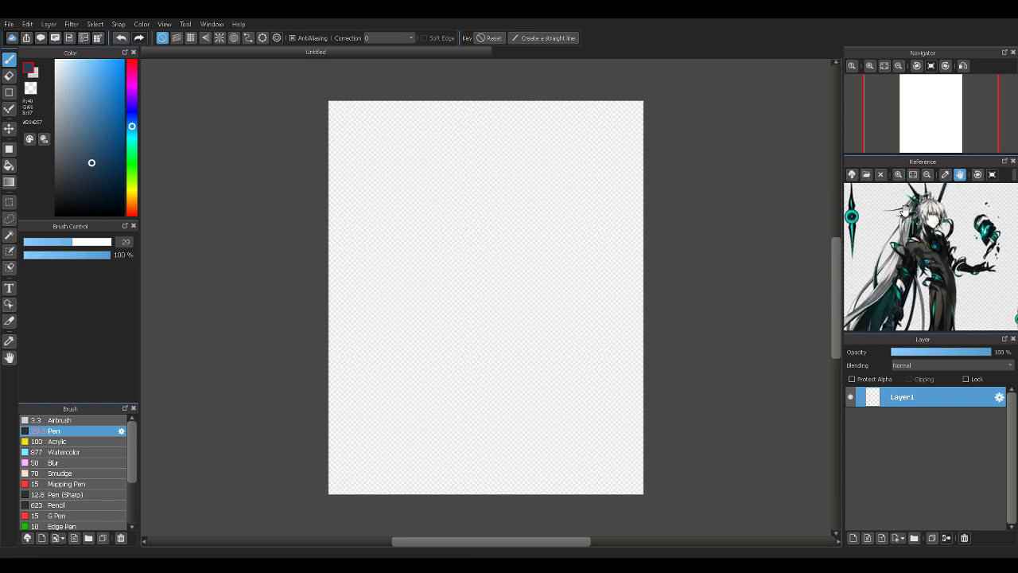
{"action": "left_click", "coordinate": [899, 175]}
{"action": "left_click", "coordinate": [899, 175]}
{"action": "left_click", "coordinate": [899, 174]}
{"action": "left_click", "coordinate": [901, 178]}
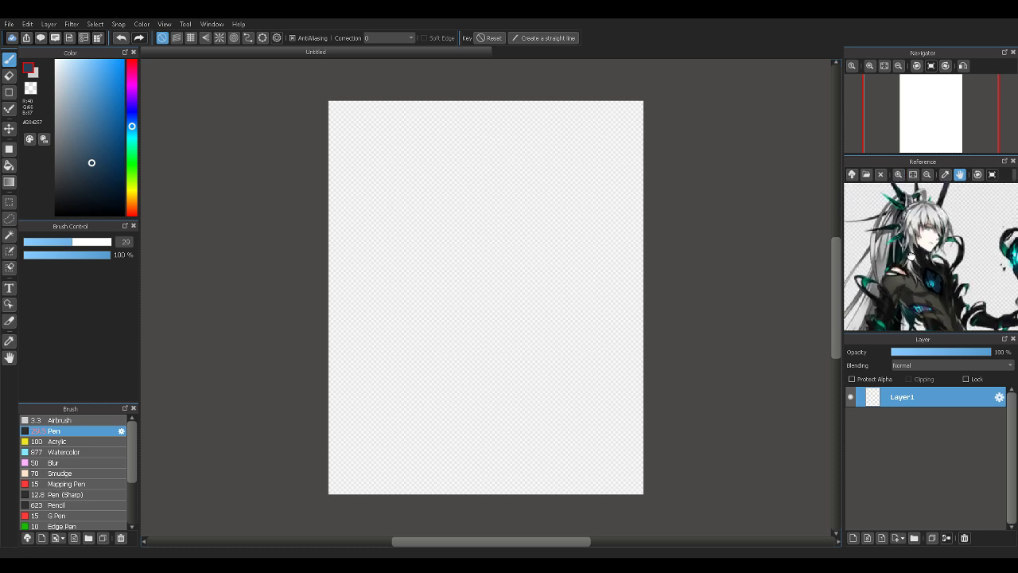
{"action": "left_click", "coordinate": [901, 179]}
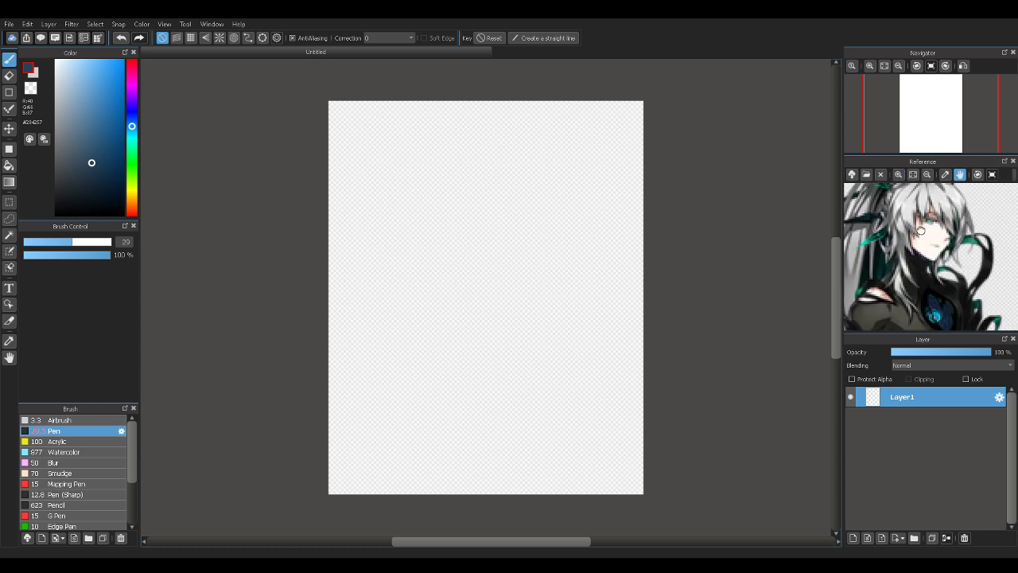
{"action": "left_click", "coordinate": [925, 179]}
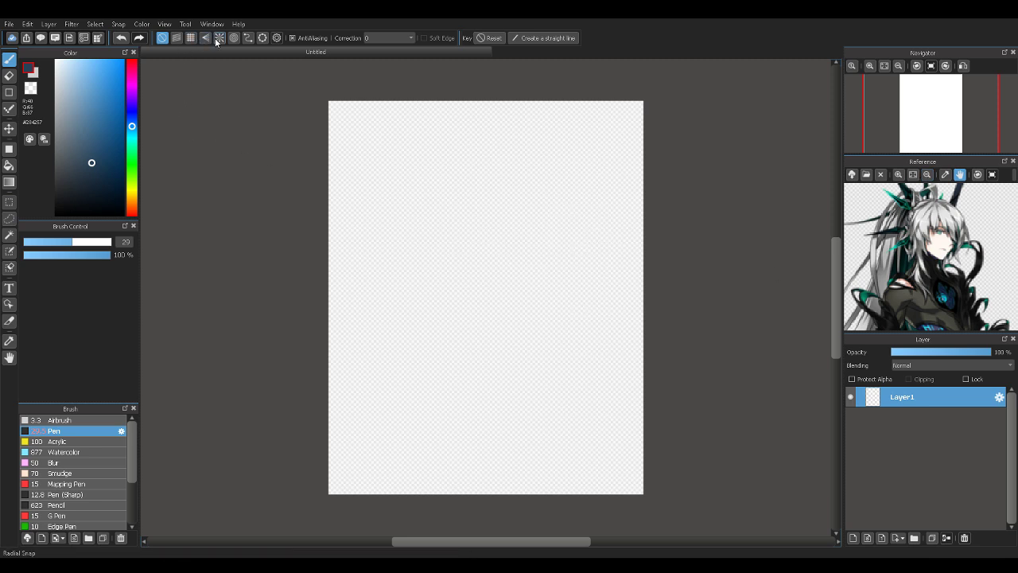
Create a wide elliptical snap guide in the upper part of the canvas with the ellipse curve snap
{"action": "left_click", "coordinate": [263, 38]}
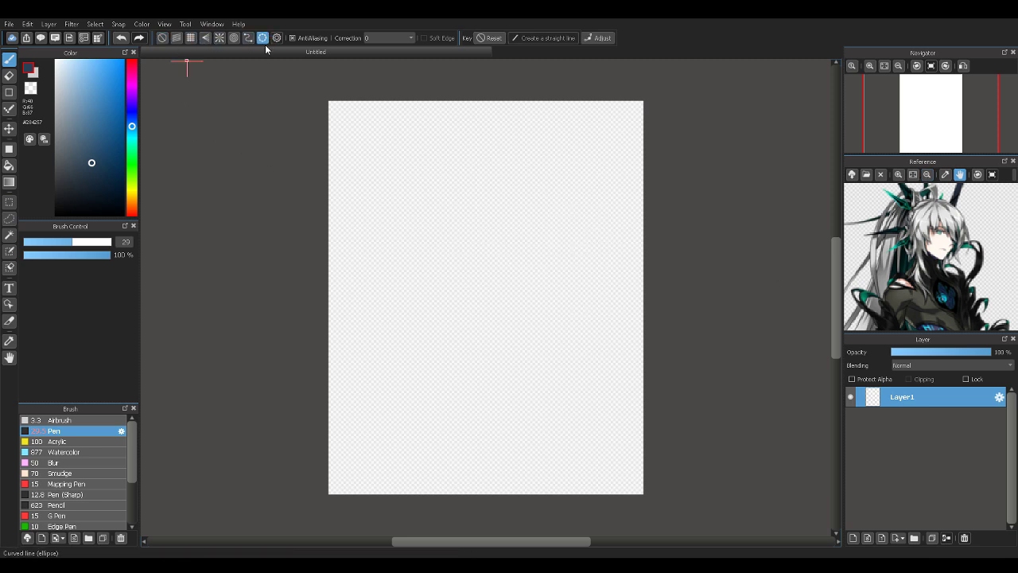
{"action": "mouse_move", "coordinate": [443, 177]}
{"action": "left_mouse_down"}
{"action": "mouse_move", "coordinate": [575, 268]}
{"action": "mouse_move", "coordinate": [573, 286]}
{"action": "left_mouse_up"}
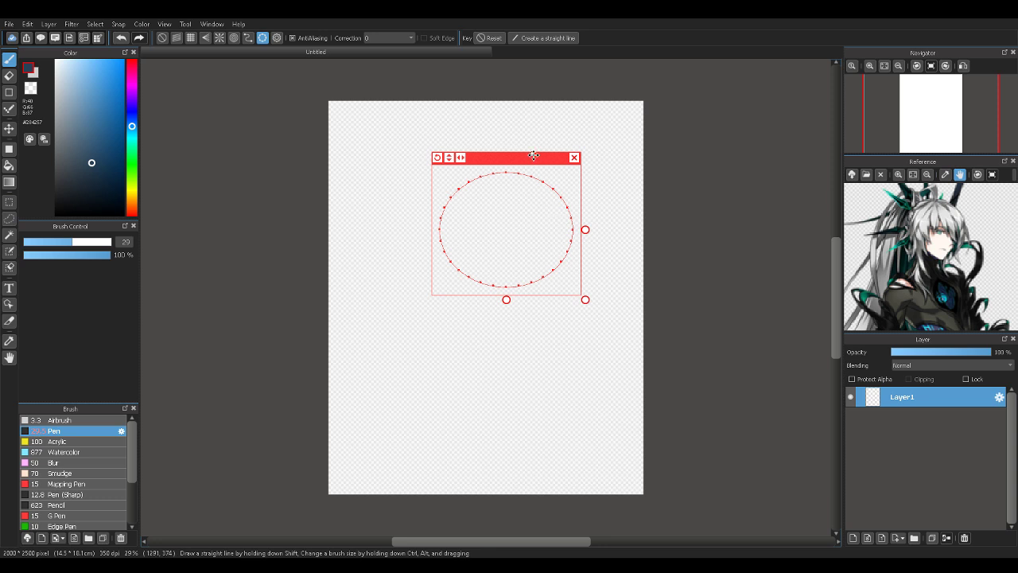
{"action": "mouse_move", "coordinate": [514, 172]}
{"action": "left_mouse_down"}
{"action": "mouse_move", "coordinate": [522, 174]}
{"action": "mouse_move", "coordinate": [491, 142]}
{"action": "mouse_move", "coordinate": [501, 133]}
{"action": "left_mouse_up"}
Shift the elliptical guide slightly left, trace it with the pen as the head outline, and turn the snap off
{"action": "left_click_drag", "start_coordinate": [921, 235], "coordinate": [882, 178]}
{"action": "left_click_drag", "start_coordinate": [923, 255], "coordinate": [936, 183]}
{"action": "mouse_move", "coordinate": [982, 271]}
{"action": "left_mouse_down"}
{"action": "mouse_move", "coordinate": [997, 221]}
{"action": "mouse_move", "coordinate": [951, 159]}
{"action": "mouse_move", "coordinate": [914, 316]}
{"action": "mouse_move", "coordinate": [881, 235]}
{"action": "mouse_move", "coordinate": [996, 270]}
{"action": "left_mouse_up"}
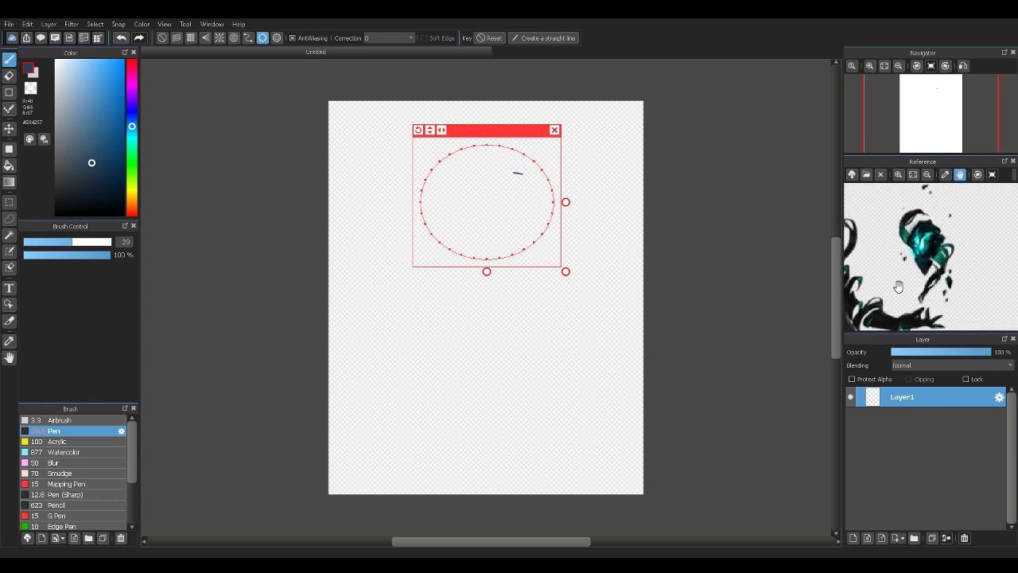
{"action": "left_click_drag", "start_coordinate": [952, 214], "coordinate": [912, 230]}
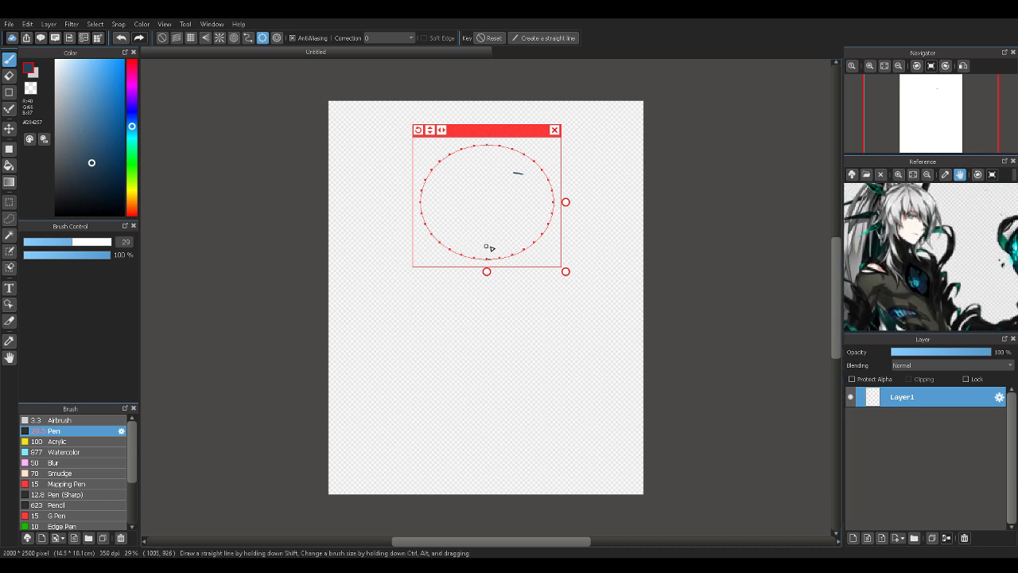
{"action": "mouse_move", "coordinate": [483, 145]}
{"action": "left_mouse_down"}
{"action": "mouse_move", "coordinate": [438, 166]}
{"action": "mouse_move", "coordinate": [619, 235]}
{"action": "mouse_move", "coordinate": [536, 305]}
{"action": "mouse_move", "coordinate": [580, 291]}
{"action": "left_mouse_up"}
{"action": "left_click_drag", "start_coordinate": [473, 140], "coordinate": [666, 199]}
{"action": "left_click", "coordinate": [726, 198]}
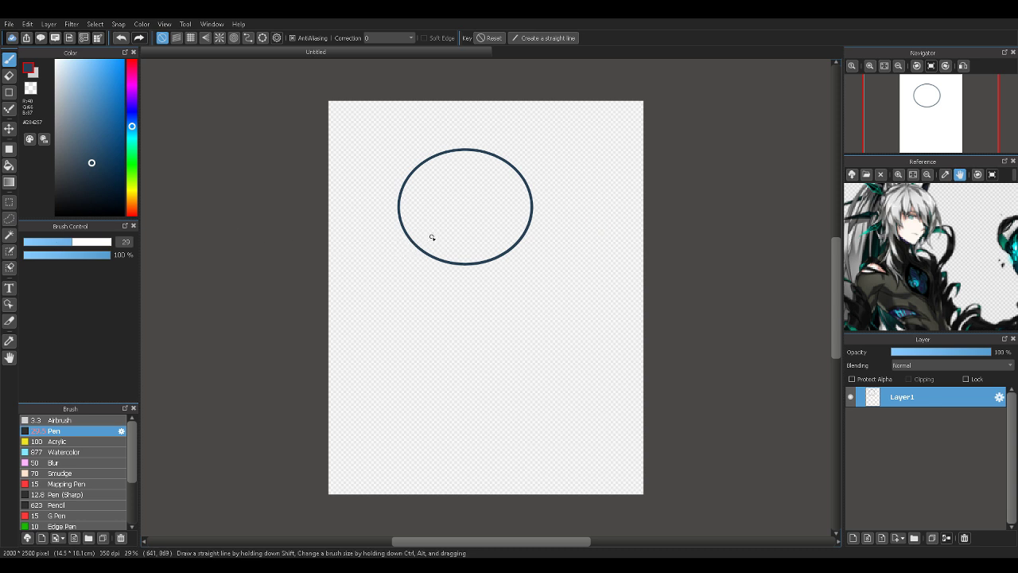
{"action": "key", "text": "s"}
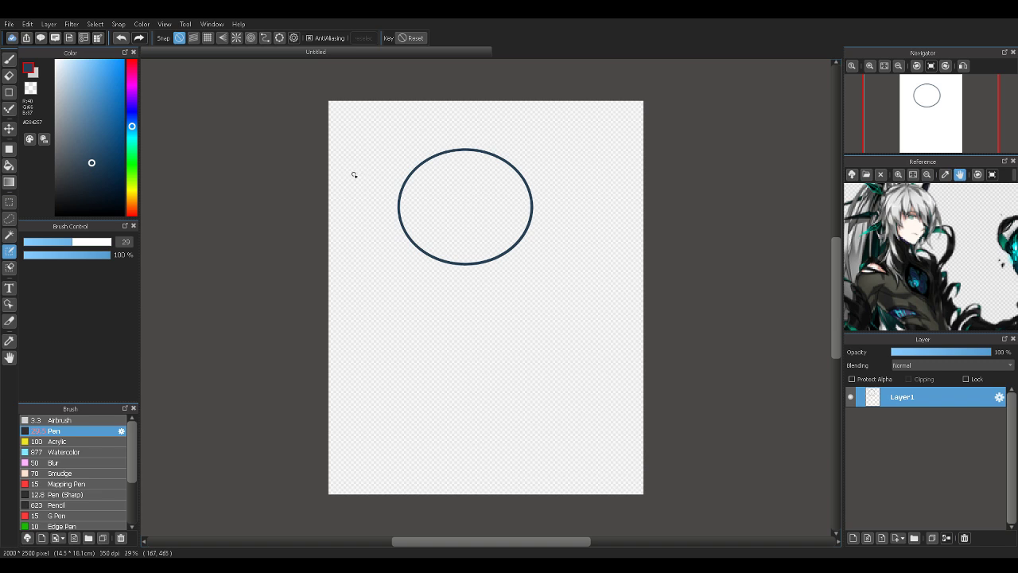
{"action": "mouse_move", "coordinate": [364, 150]}
{"action": "left_mouse_down"}
{"action": "mouse_move", "coordinate": [530, 210]}
{"action": "mouse_move", "coordinate": [546, 244]}
{"action": "left_mouse_up"}
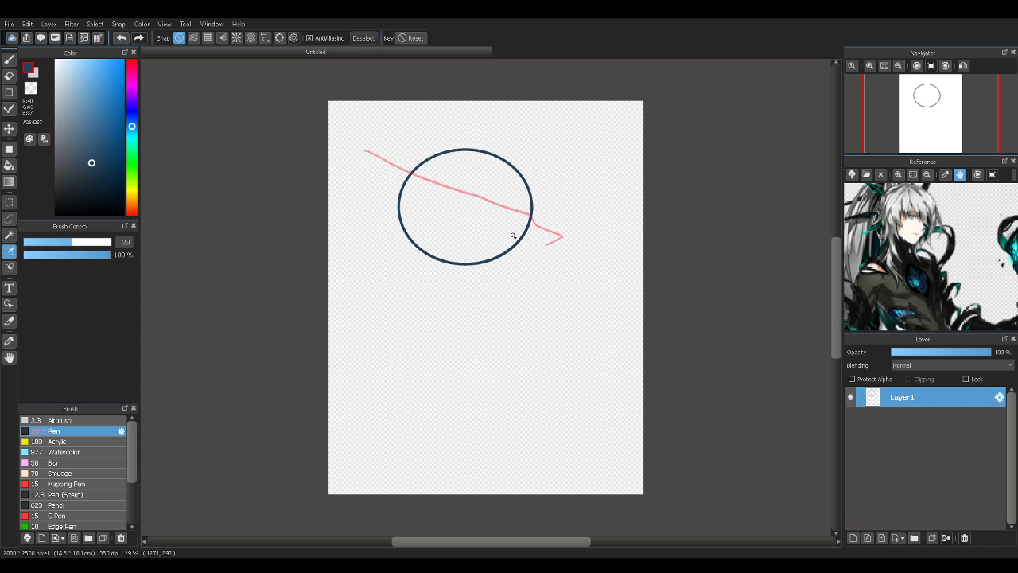
{"action": "key", "text": "ctrl+d"}
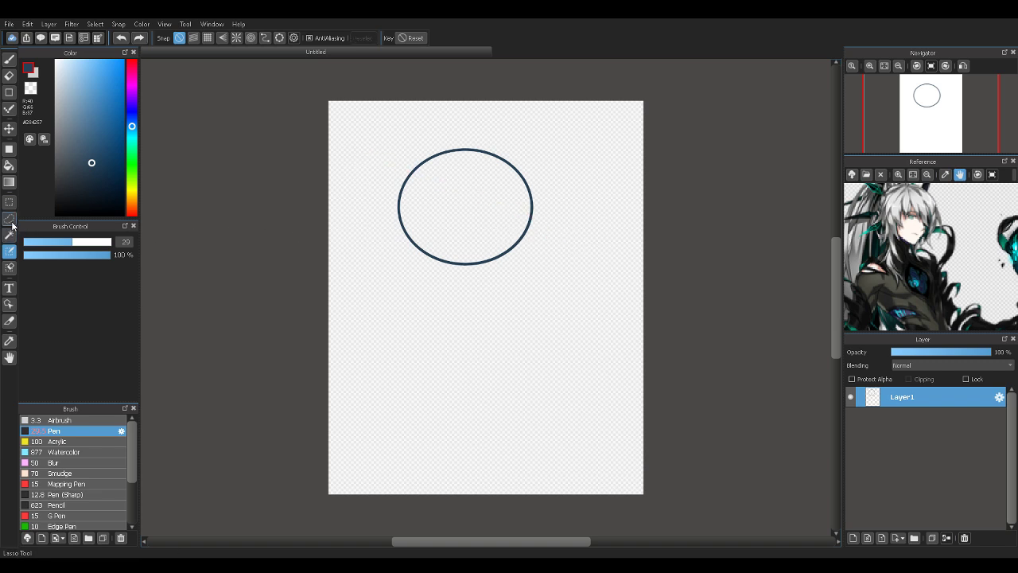
Lasso the head ellipse, move it about 160 px right and 50 px down, and deselect it
{"action": "left_click", "coordinate": [8, 222]}
{"action": "mouse_move", "coordinate": [489, 123]}
{"action": "left_mouse_down"}
{"action": "mouse_move", "coordinate": [391, 273]}
{"action": "mouse_move", "coordinate": [646, 232]}
{"action": "mouse_move", "coordinate": [338, 194]}
{"action": "left_mouse_up"}
{"action": "key", "text": "ctrl+t"}
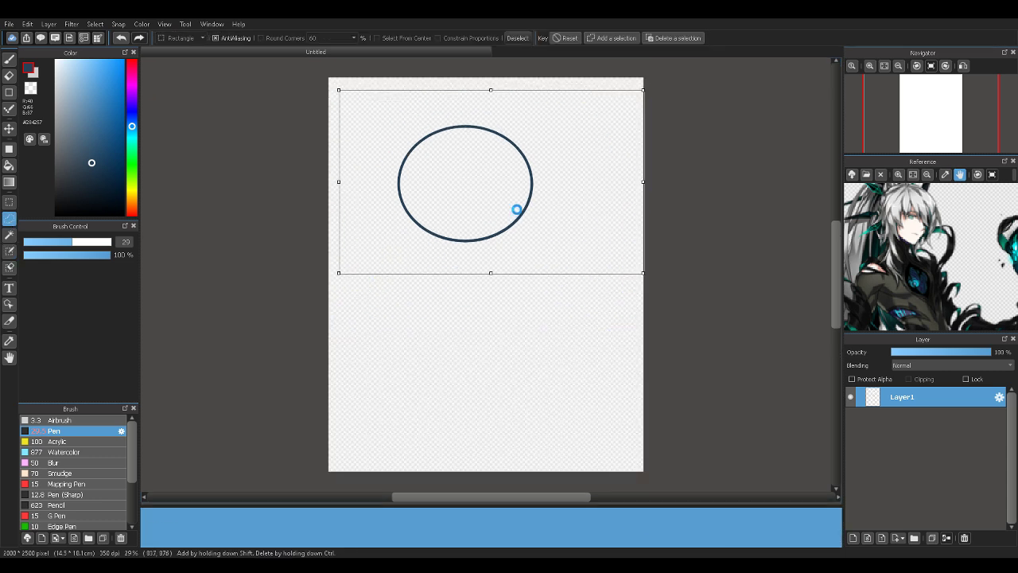
{"action": "left_click_drag", "start_coordinate": [503, 161], "coordinate": [528, 169]}
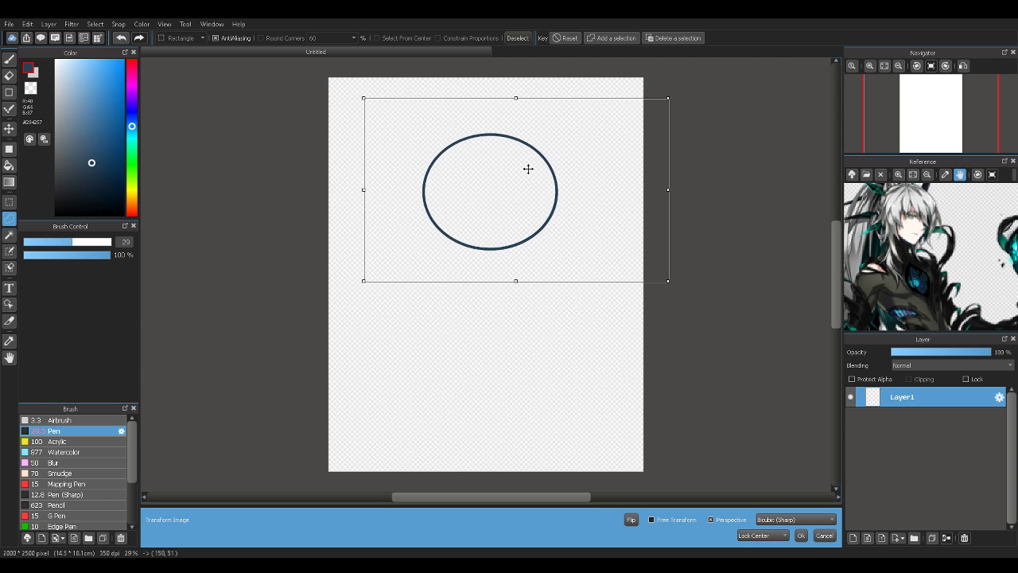
{"action": "left_click", "coordinate": [801, 535]}
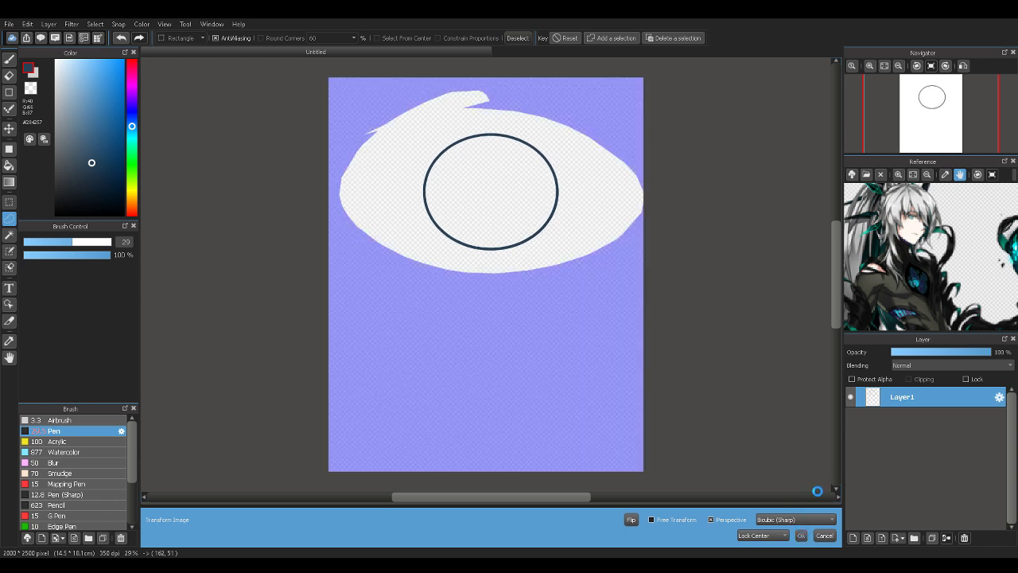
{"action": "key", "text": "ctrl+d"}
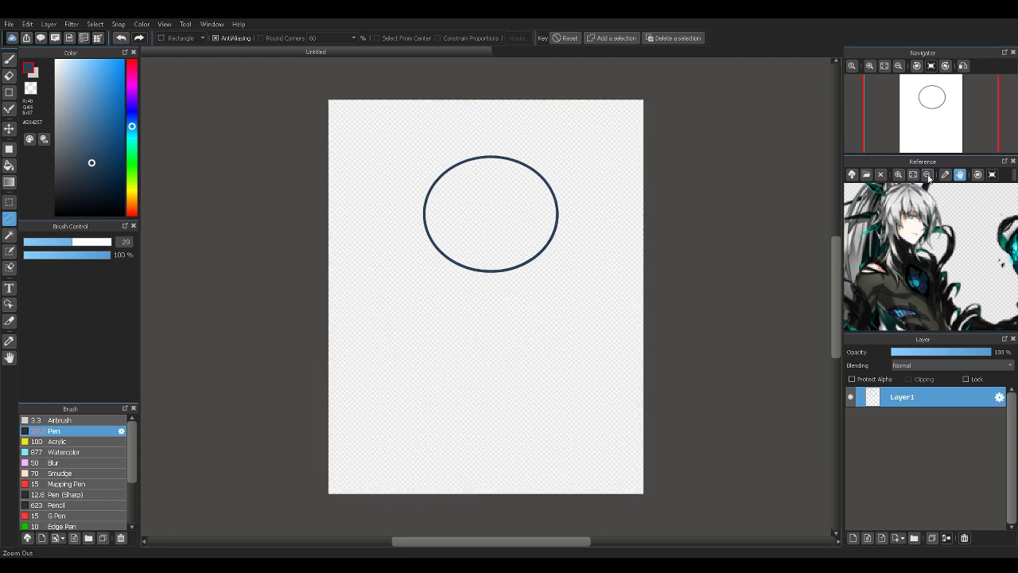
Sketch a curved vertical face guideline through the right part of the head ellipse, ending just below it
{"action": "left_click", "coordinate": [925, 175]}
{"action": "left_click", "coordinate": [926, 176]}
{"action": "left_click", "coordinate": [927, 176]}
{"action": "left_click", "coordinate": [926, 177]}
{"action": "left_click", "coordinate": [926, 177]}
{"action": "left_click", "coordinate": [927, 177]}
{"action": "mouse_move", "coordinate": [929, 318]}
{"action": "left_mouse_down"}
{"action": "mouse_move", "coordinate": [931, 256]}
{"action": "mouse_move", "coordinate": [931, 278]}
{"action": "left_mouse_up"}
{"action": "key", "text": "b"}
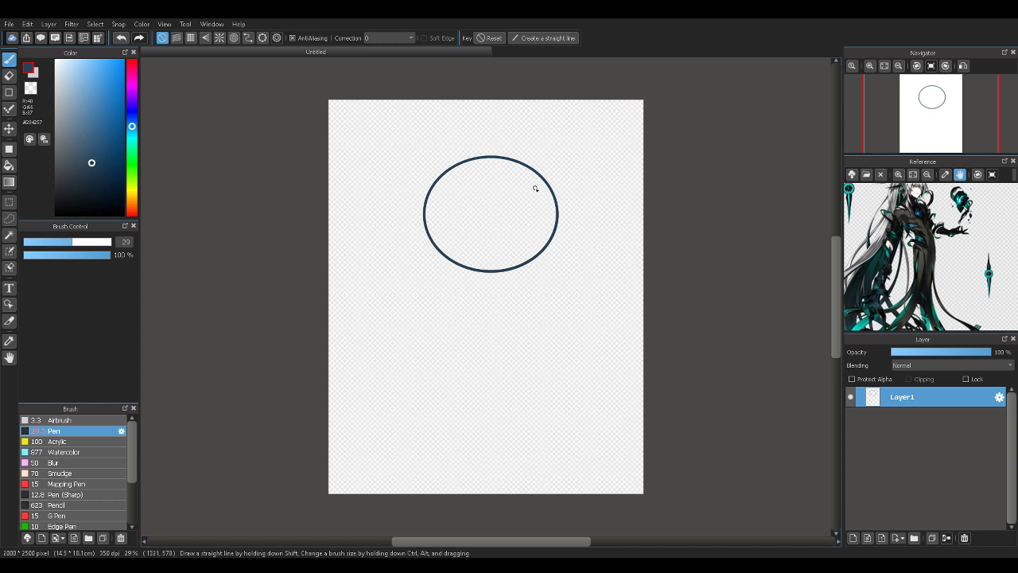
{"action": "left_click_drag", "start_coordinate": [518, 170], "coordinate": [524, 311]}
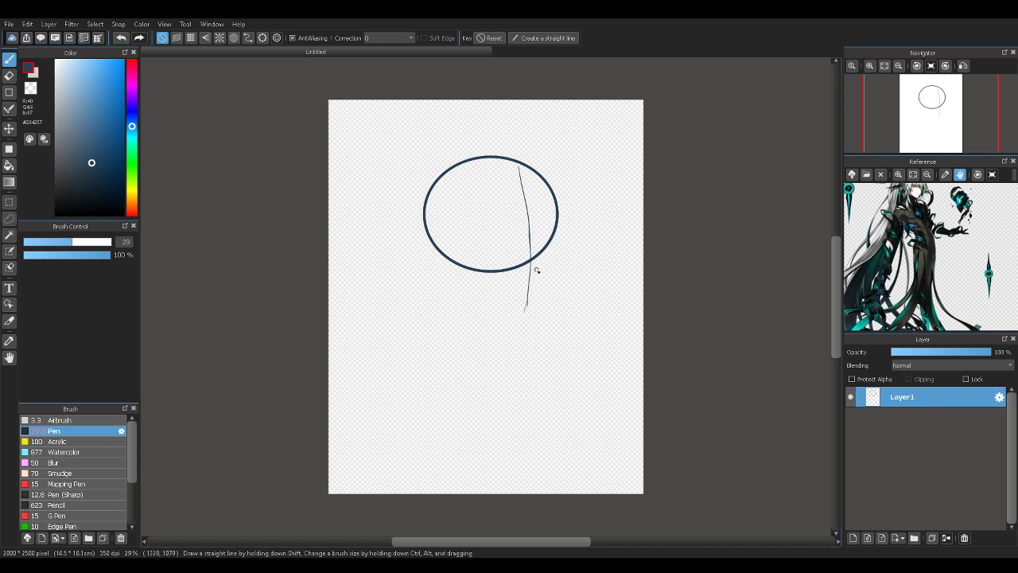
{"action": "key", "text": "ctrl+z"}
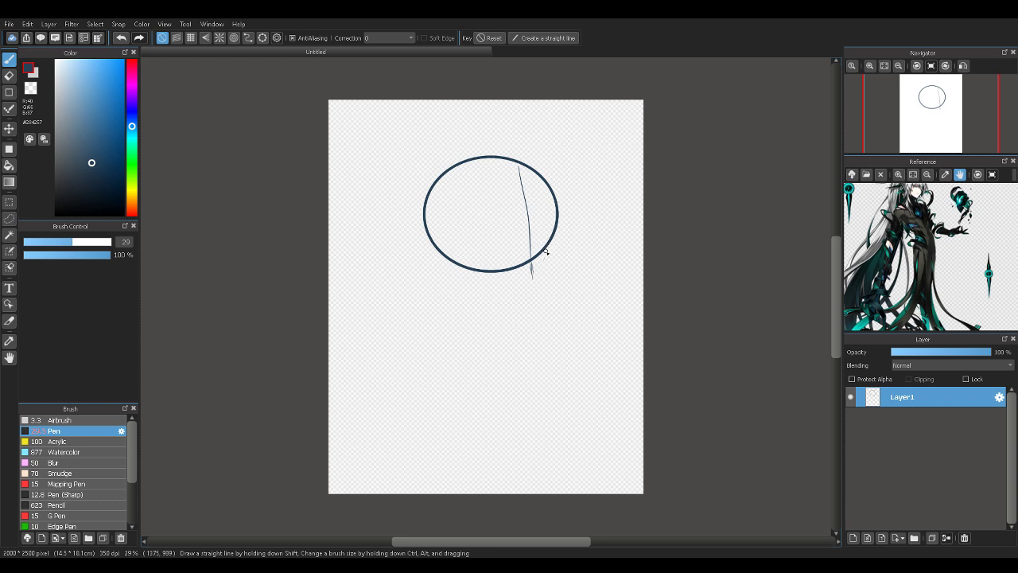
Sketch rough jaw lines beneath the head ellipse and erase the excess strokes at the chin
{"action": "mouse_move", "coordinate": [546, 250]}
{"action": "left_mouse_down"}
{"action": "mouse_move", "coordinate": [518, 280]}
{"action": "mouse_move", "coordinate": [539, 274]}
{"action": "mouse_move", "coordinate": [503, 291]}
{"action": "mouse_move", "coordinate": [513, 285]}
{"action": "mouse_move", "coordinate": [483, 288]}
{"action": "mouse_move", "coordinate": [455, 270]}
{"action": "mouse_move", "coordinate": [522, 285]}
{"action": "mouse_move", "coordinate": [465, 281]}
{"action": "mouse_move", "coordinate": [433, 246]}
{"action": "mouse_move", "coordinate": [443, 272]}
{"action": "mouse_move", "coordinate": [431, 238]}
{"action": "mouse_move", "coordinate": [450, 278]}
{"action": "mouse_move", "coordinate": [515, 280]}
{"action": "left_mouse_up"}
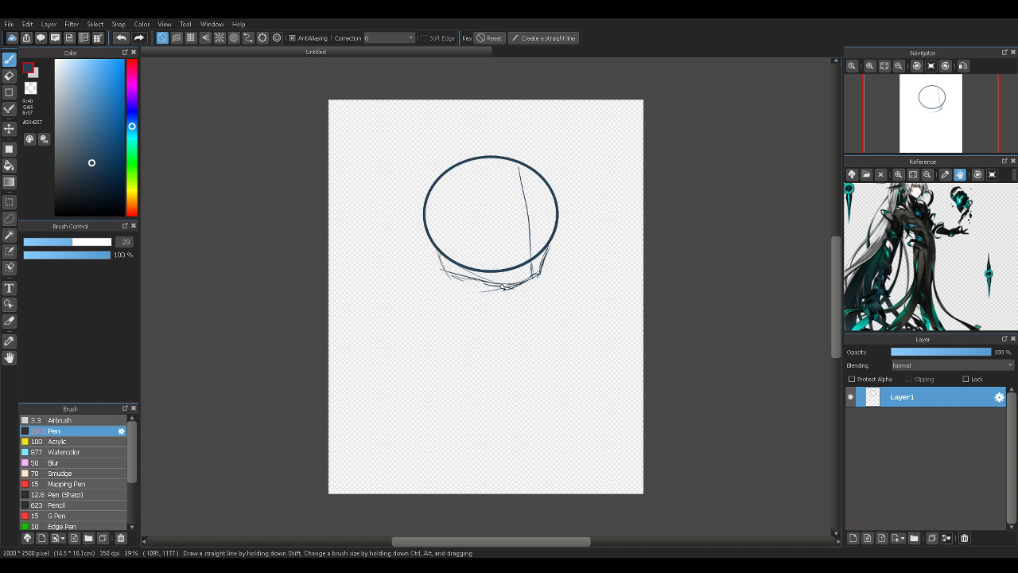
{"action": "key", "text": "e"}
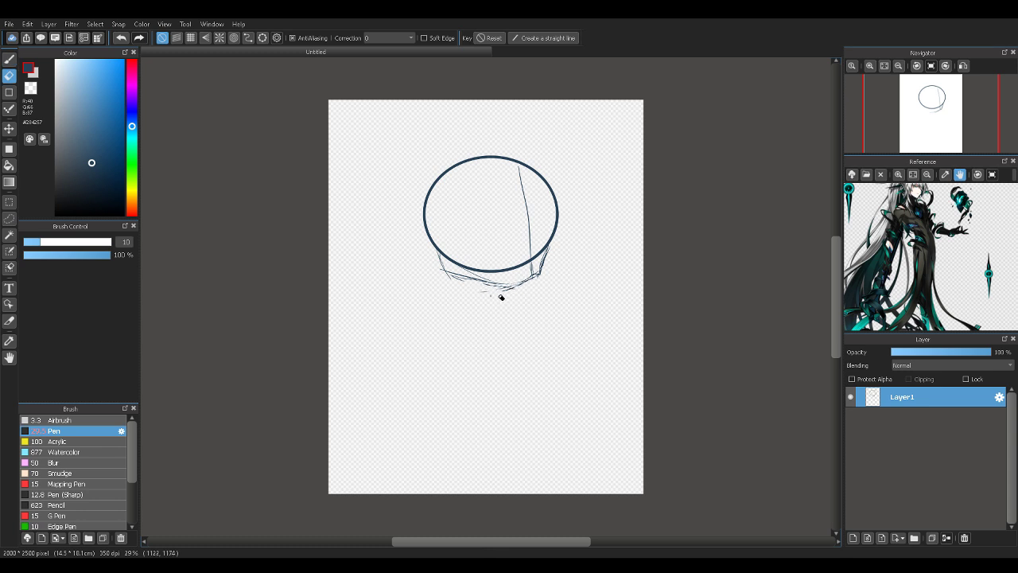
{"action": "left_click_drag", "start_coordinate": [42, 243], "coordinate": [142, 249]}
{"action": "mouse_move", "coordinate": [522, 299]}
{"action": "left_mouse_down"}
{"action": "mouse_move", "coordinate": [504, 281]}
{"action": "mouse_move", "coordinate": [546, 278]}
{"action": "left_mouse_up"}
Redraw the chin line with the pen and add short neck strokes below it
{"action": "key", "text": "b"}
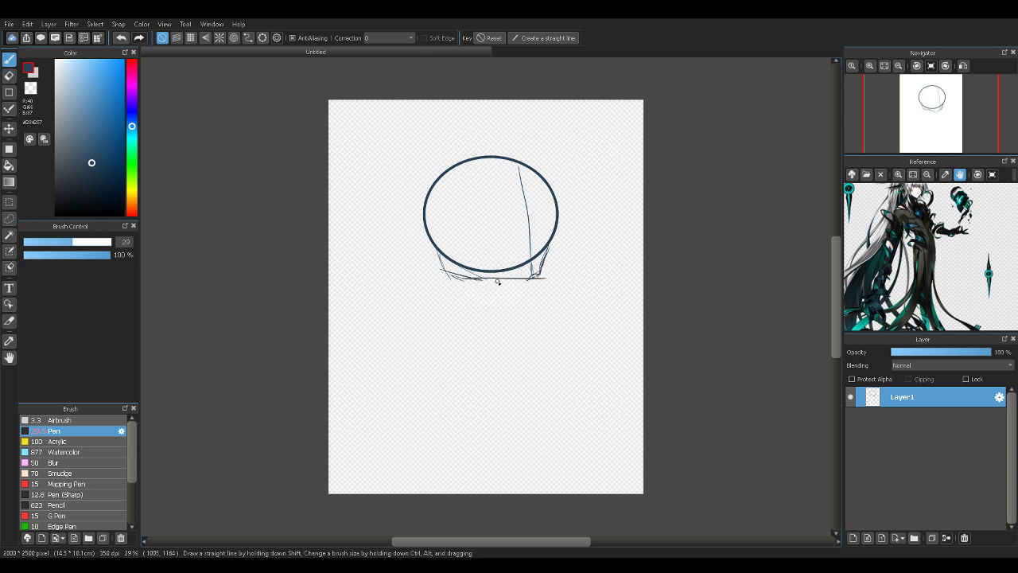
{"action": "key", "text": "ctrl+z"}
{"action": "left_click_drag", "start_coordinate": [466, 278], "coordinate": [526, 280]}
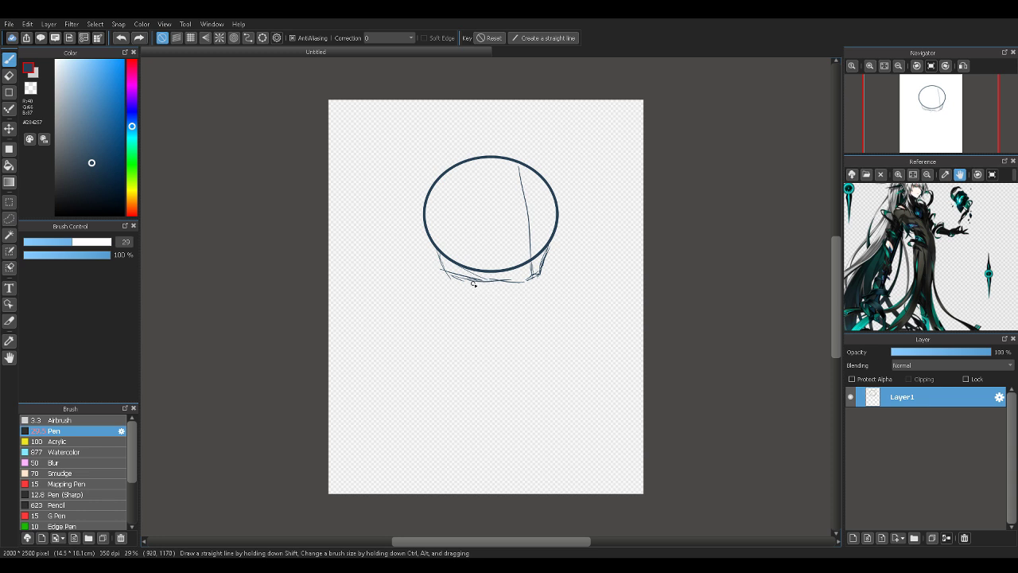
{"action": "mouse_move", "coordinate": [536, 276]}
{"action": "left_mouse_down"}
{"action": "mouse_move", "coordinate": [458, 282]}
{"action": "mouse_move", "coordinate": [517, 286]}
{"action": "mouse_move", "coordinate": [479, 283]}
{"action": "mouse_move", "coordinate": [510, 286]}
{"action": "left_mouse_up"}
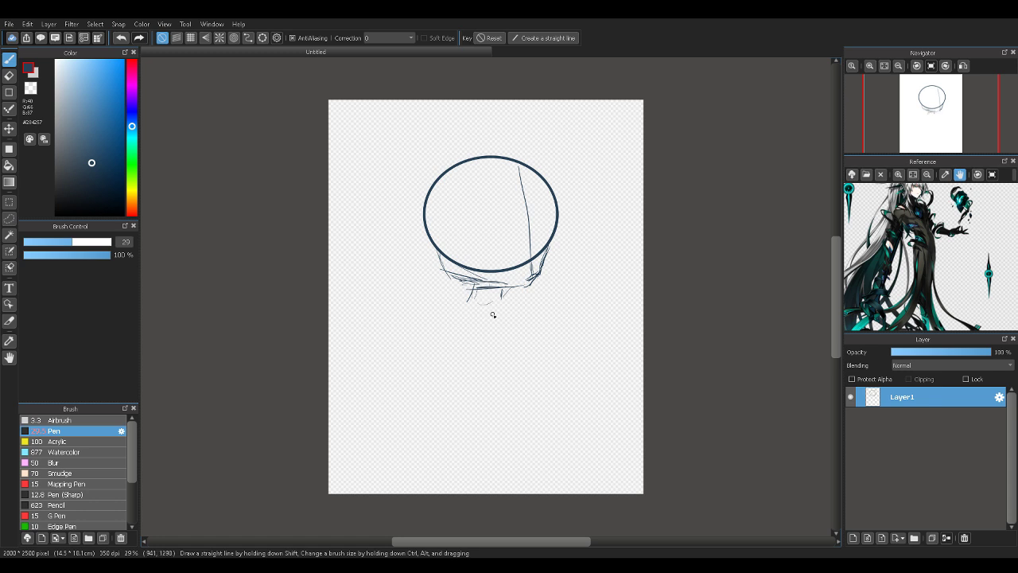
{"action": "mouse_move", "coordinate": [534, 309]}
{"action": "left_mouse_down"}
{"action": "mouse_move", "coordinate": [456, 324]}
{"action": "mouse_move", "coordinate": [536, 318]}
{"action": "left_mouse_up"}
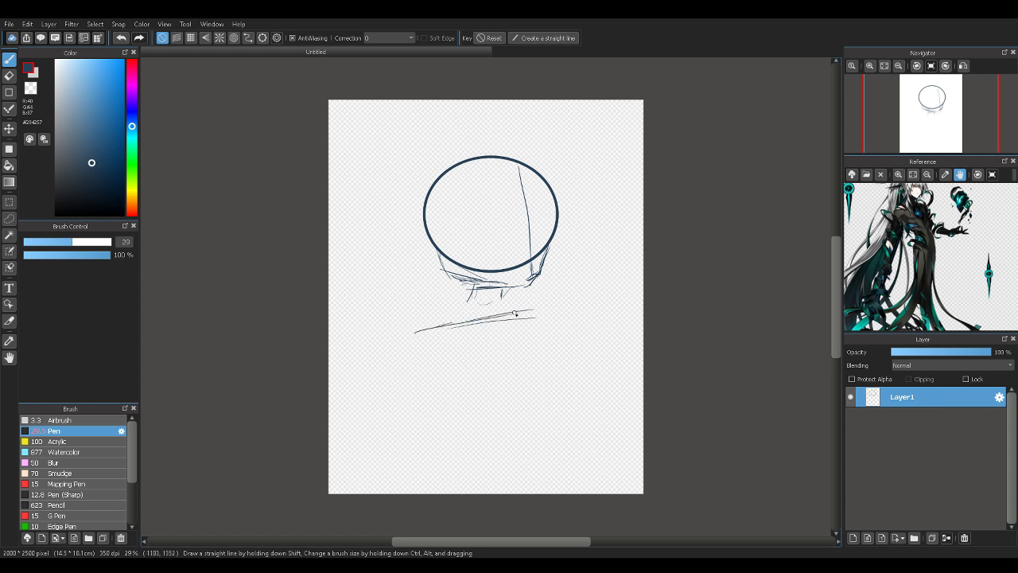
{"action": "key", "text": "ctrl+z"}
{"action": "key", "text": "ctrl+z"}
{"action": "key", "text": "ctrl+z"}
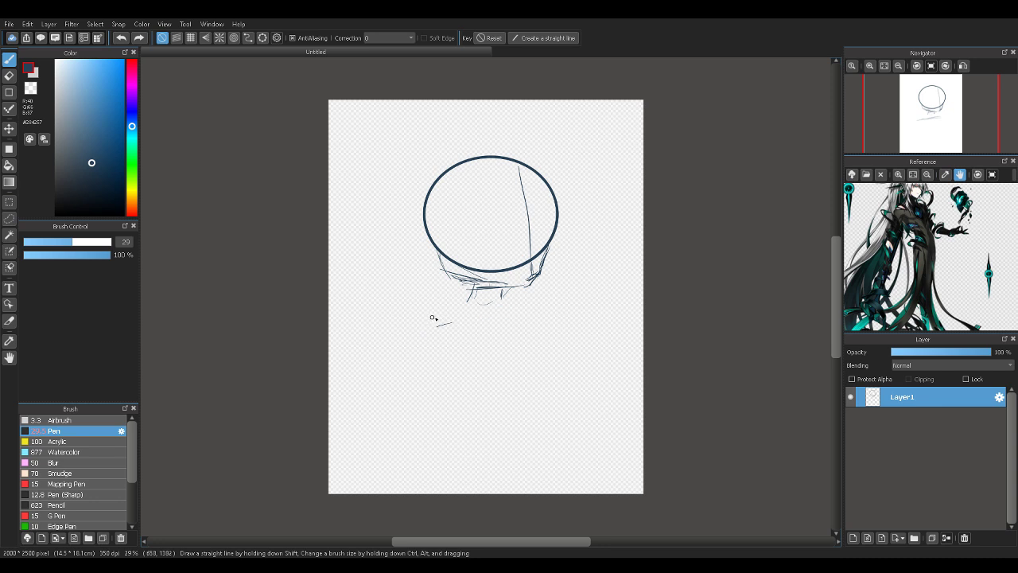
Draw a nearly horizontal shoulder line below the neck, sloping slightly down to the right
{"action": "mouse_move", "coordinate": [437, 322]}
{"action": "left_mouse_down"}
{"action": "mouse_move", "coordinate": [515, 330]}
{"action": "mouse_move", "coordinate": [423, 322]}
{"action": "left_mouse_up"}
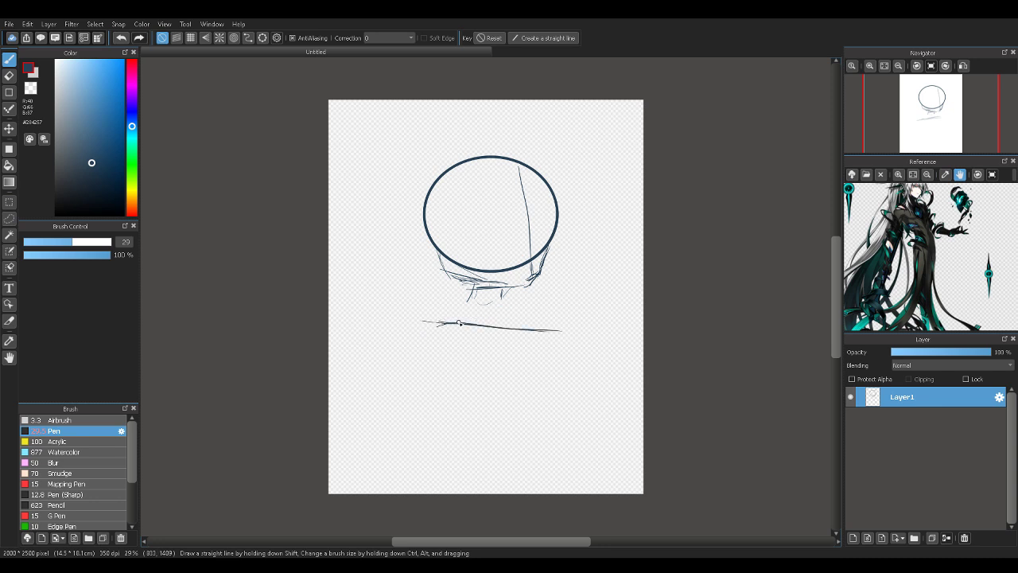
Undo the shoulder line and try slanted shoulder strokes rising to the right below the neck
{"action": "key", "text": "ctrl+z"}
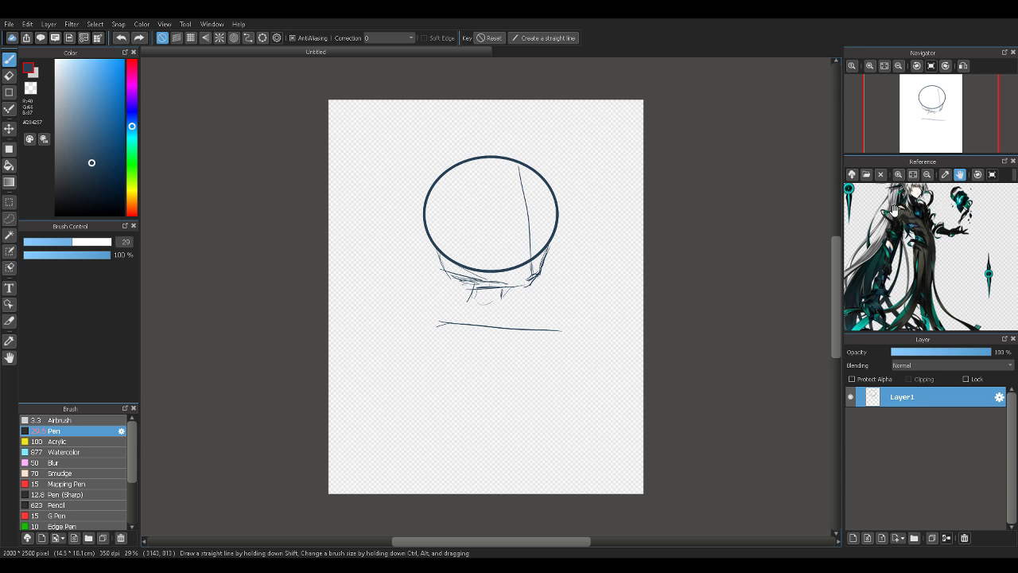
{"action": "key", "text": "ctrl+z"}
{"action": "mouse_move", "coordinate": [450, 336]}
{"action": "left_mouse_down"}
{"action": "mouse_move", "coordinate": [531, 320]}
{"action": "mouse_move", "coordinate": [483, 323]}
{"action": "mouse_move", "coordinate": [541, 312]}
{"action": "left_mouse_up"}
{"action": "left_click_drag", "start_coordinate": [402, 344], "coordinate": [482, 327]}
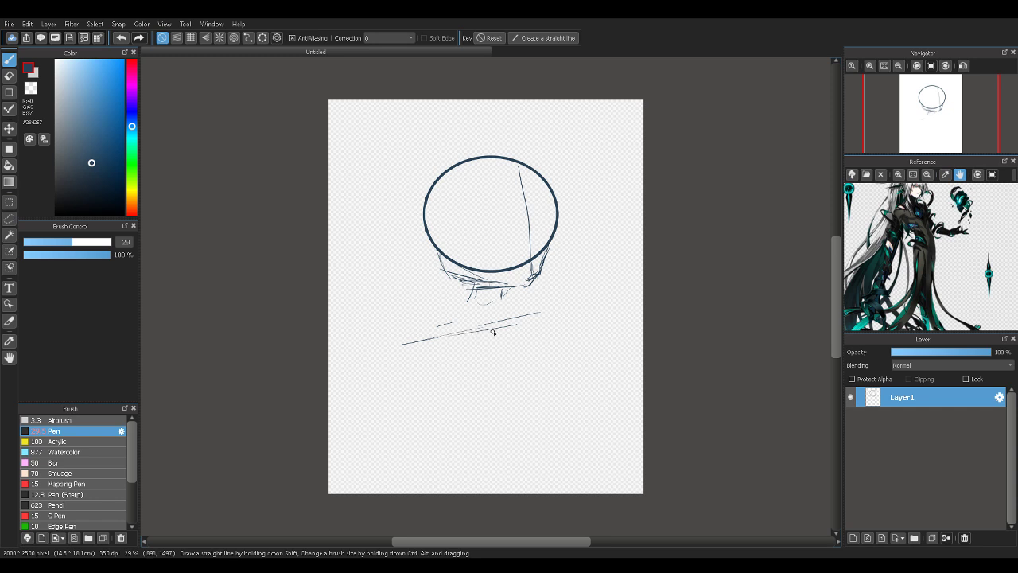
{"action": "key", "text": "ctrl+z"}
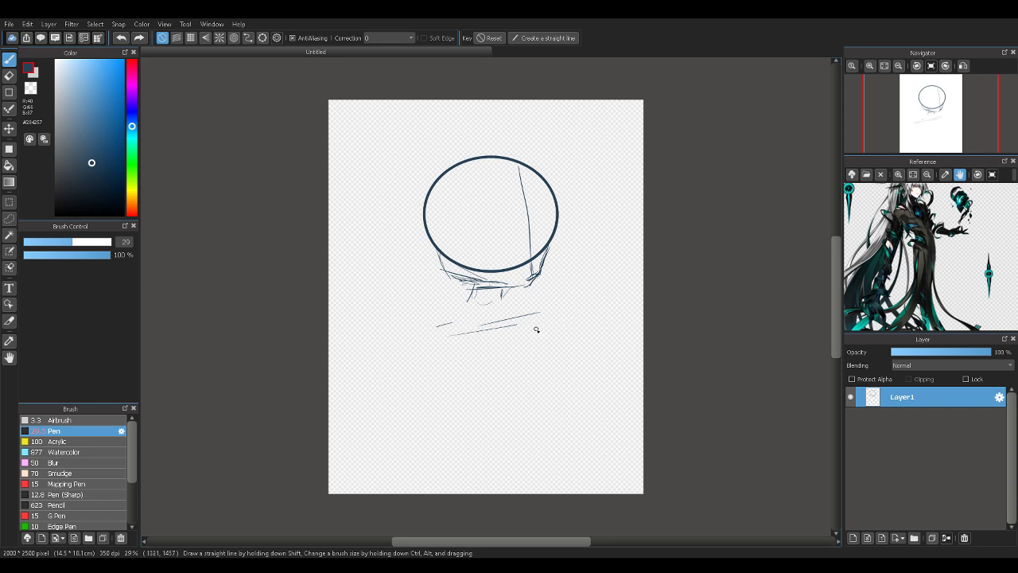
{"action": "key", "text": "ctrl+z"}
{"action": "key", "text": "ctrl+z"}
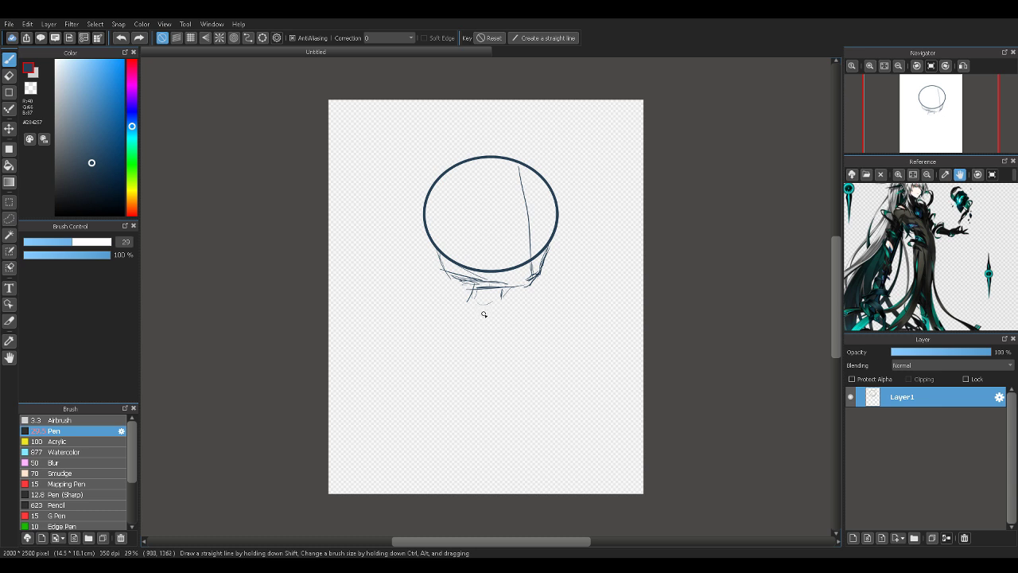
Round off the base of the neck and try rough chest and hip ovals beneath it
{"action": "mouse_move", "coordinate": [493, 293]}
{"action": "left_mouse_down"}
{"action": "mouse_move", "coordinate": [467, 307]}
{"action": "mouse_move", "coordinate": [497, 302]}
{"action": "left_mouse_up"}
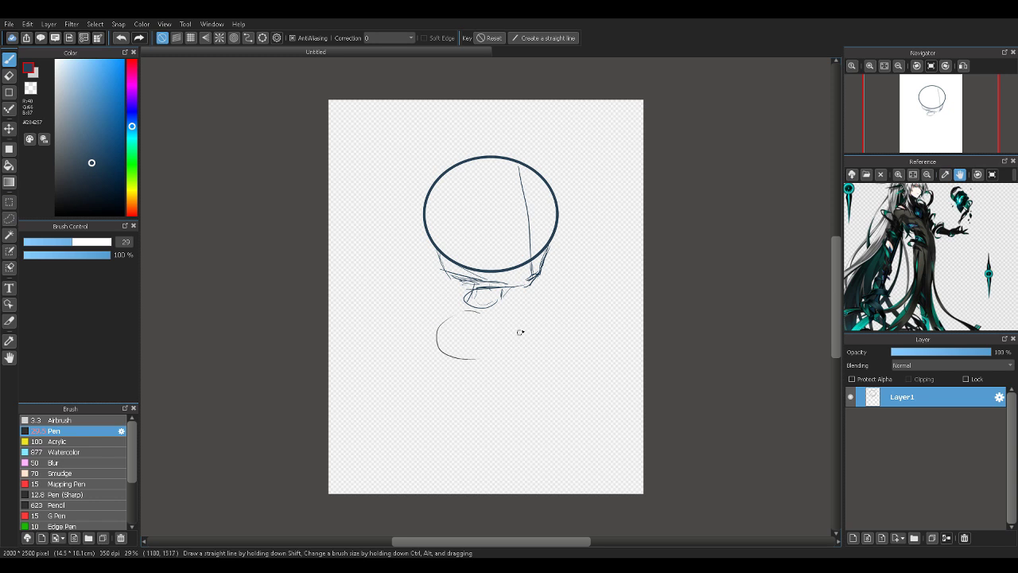
{"action": "mouse_move", "coordinate": [520, 330]}
{"action": "left_mouse_down"}
{"action": "mouse_move", "coordinate": [504, 345]}
{"action": "mouse_move", "coordinate": [509, 311]}
{"action": "mouse_move", "coordinate": [470, 358]}
{"action": "mouse_move", "coordinate": [459, 394]}
{"action": "mouse_move", "coordinate": [499, 368]}
{"action": "mouse_move", "coordinate": [450, 390]}
{"action": "left_mouse_up"}
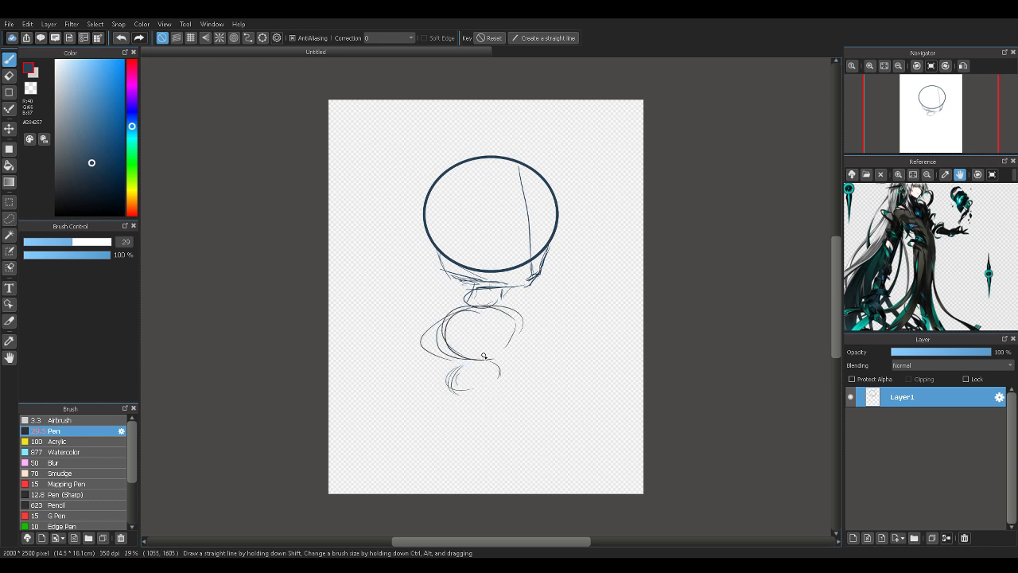
{"action": "key", "text": "ctrl+z"}
{"action": "key", "text": "ctrl+z"}
{"action": "key", "text": "ctrl+z"}
{"action": "key", "text": "ctrl+z"}
{"action": "key", "text": "ctrl+z"}
{"action": "key", "text": "ctrl+z"}
{"action": "key", "text": "ctrl+z"}
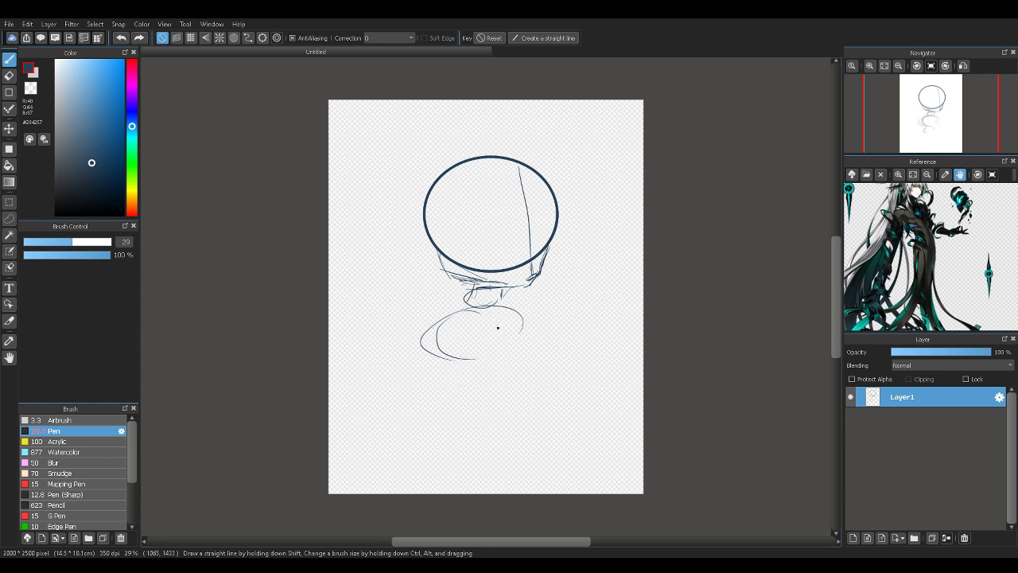
{"action": "key", "text": "ctrl+z"}
{"action": "key", "text": "ctrl+z"}
{"action": "key", "text": "ctrl+z"}
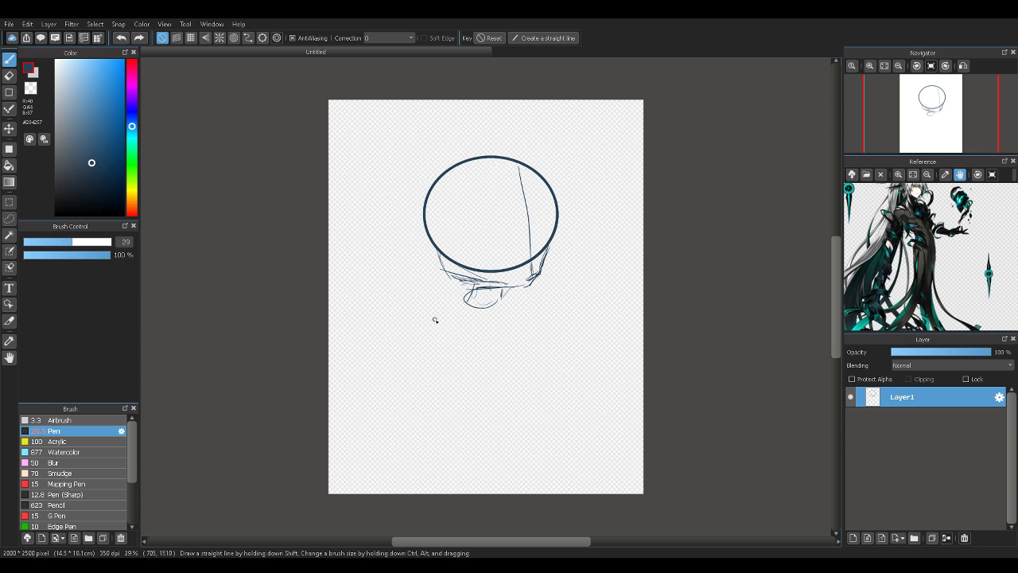
Draw a long vertical body guideline below the head, with horizontal marks at its middle and lower end
{"action": "mouse_move", "coordinate": [437, 319]}
{"action": "left_mouse_down"}
{"action": "mouse_move", "coordinate": [438, 440]}
{"action": "mouse_move", "coordinate": [493, 436]}
{"action": "left_mouse_up"}
{"action": "left_click_drag", "start_coordinate": [517, 439], "coordinate": [528, 435]}
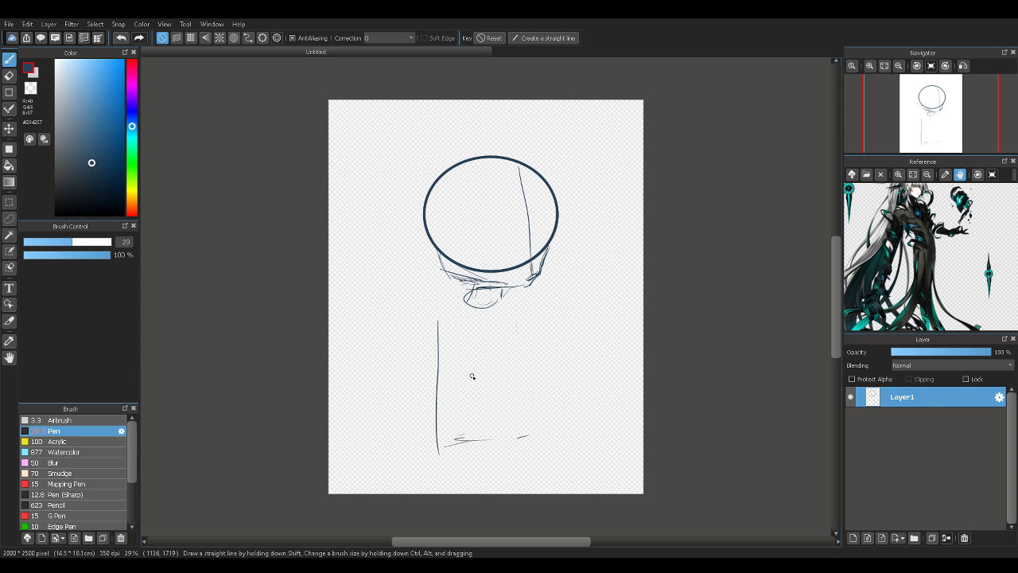
{"action": "left_click_drag", "start_coordinate": [480, 375], "coordinate": [525, 364]}
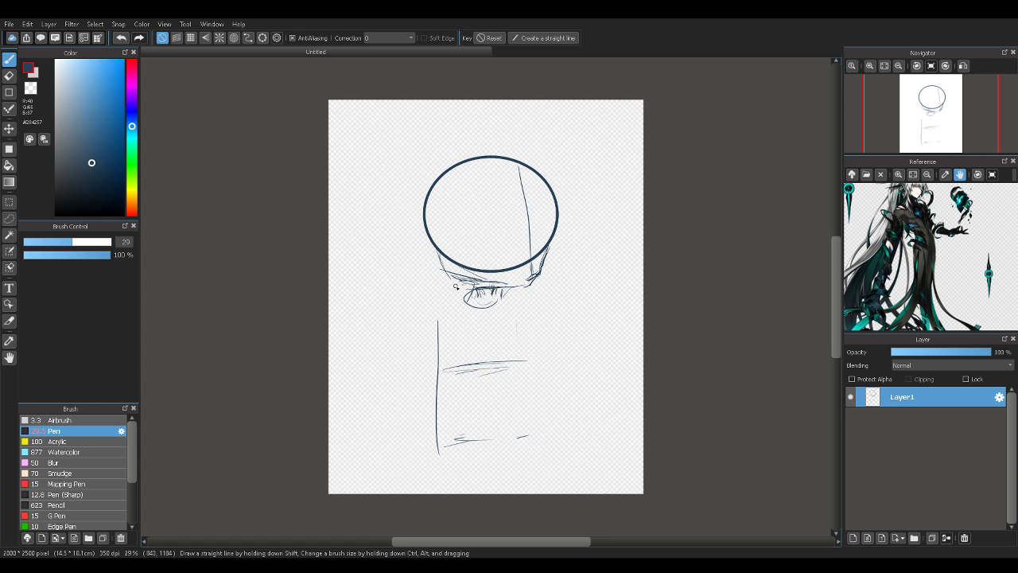
Erase the excess jaw strokes and redraw the jaw on both sides beneath the head ellipse
{"action": "key", "text": "e"}
{"action": "mouse_move", "coordinate": [451, 280]}
{"action": "left_mouse_down"}
{"action": "mouse_move", "coordinate": [484, 281]}
{"action": "mouse_move", "coordinate": [440, 279]}
{"action": "mouse_move", "coordinate": [493, 290]}
{"action": "mouse_move", "coordinate": [496, 279]}
{"action": "mouse_move", "coordinate": [445, 274]}
{"action": "mouse_move", "coordinate": [516, 277]}
{"action": "mouse_move", "coordinate": [446, 261]}
{"action": "mouse_move", "coordinate": [469, 279]}
{"action": "left_mouse_up"}
{"action": "key", "text": "b"}
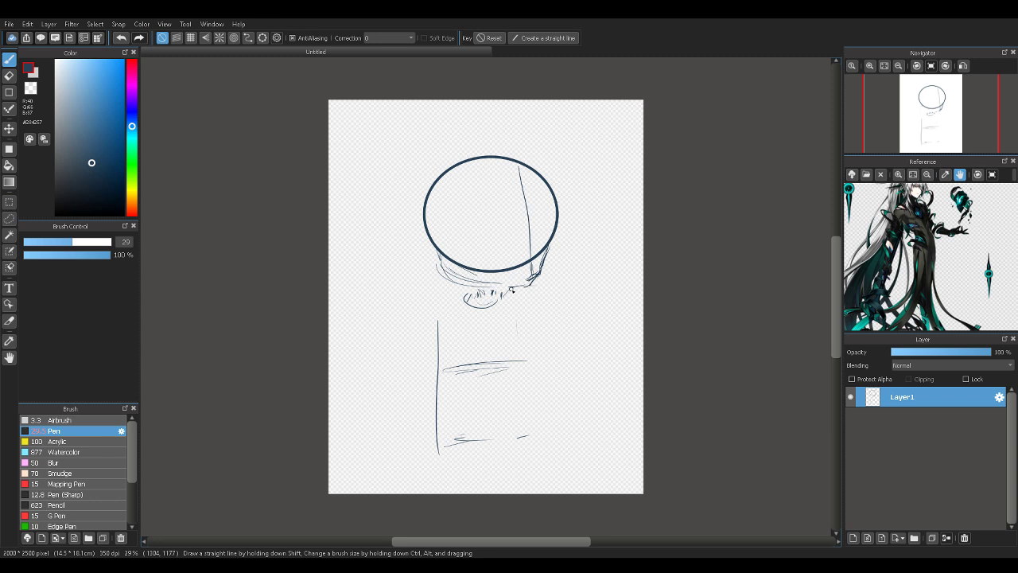
{"action": "mouse_move", "coordinate": [548, 246]}
{"action": "left_mouse_down"}
{"action": "mouse_move", "coordinate": [544, 273]}
{"action": "mouse_move", "coordinate": [523, 287]}
{"action": "mouse_move", "coordinate": [544, 275]}
{"action": "mouse_move", "coordinate": [514, 283]}
{"action": "left_mouse_up"}
{"action": "key", "text": "e"}
{"action": "mouse_move", "coordinate": [536, 259]}
{"action": "left_mouse_down"}
{"action": "mouse_move", "coordinate": [532, 270]}
{"action": "mouse_move", "coordinate": [546, 250]}
{"action": "left_mouse_up"}
{"action": "key", "text": "b"}
Sketch converging torso lines down to the middle guideline and loose leg strokes fanning out below it
{"action": "left_click_drag", "start_coordinate": [492, 307], "coordinate": [494, 350]}
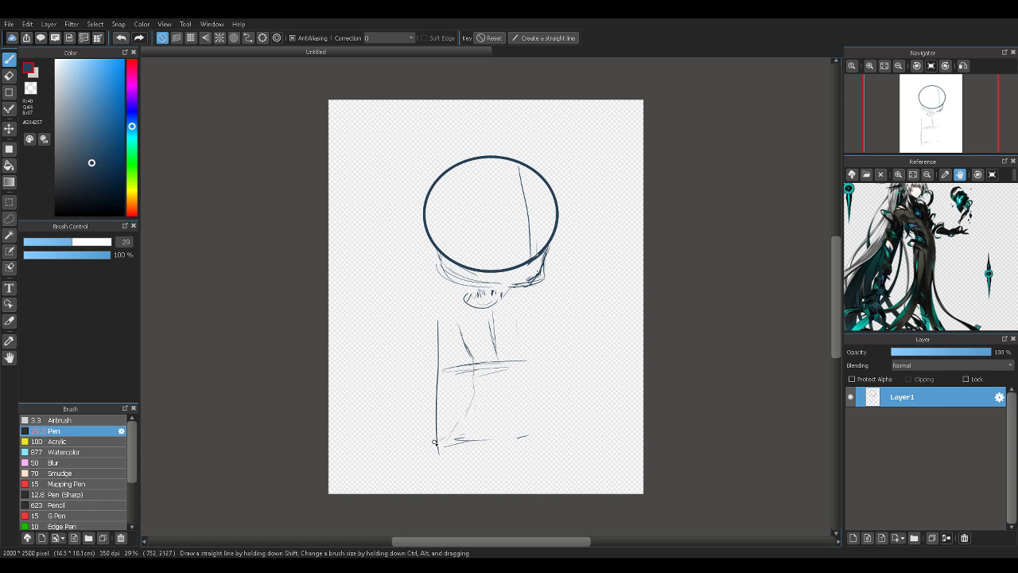
{"action": "mouse_move", "coordinate": [422, 445]}
{"action": "left_mouse_down"}
{"action": "mouse_move", "coordinate": [471, 426]}
{"action": "mouse_move", "coordinate": [446, 445]}
{"action": "mouse_move", "coordinate": [433, 437]}
{"action": "mouse_move", "coordinate": [425, 446]}
{"action": "mouse_move", "coordinate": [479, 426]}
{"action": "mouse_move", "coordinate": [434, 440]}
{"action": "mouse_move", "coordinate": [466, 396]}
{"action": "mouse_move", "coordinate": [435, 447]}
{"action": "left_mouse_up"}
{"action": "mouse_move", "coordinate": [483, 391]}
{"action": "left_mouse_down"}
{"action": "mouse_move", "coordinate": [479, 440]}
{"action": "mouse_move", "coordinate": [481, 418]}
{"action": "mouse_move", "coordinate": [476, 451]}
{"action": "left_mouse_up"}
{"action": "mouse_move", "coordinate": [498, 388]}
{"action": "left_mouse_down"}
{"action": "mouse_move", "coordinate": [495, 426]}
{"action": "mouse_move", "coordinate": [506, 435]}
{"action": "left_mouse_up"}
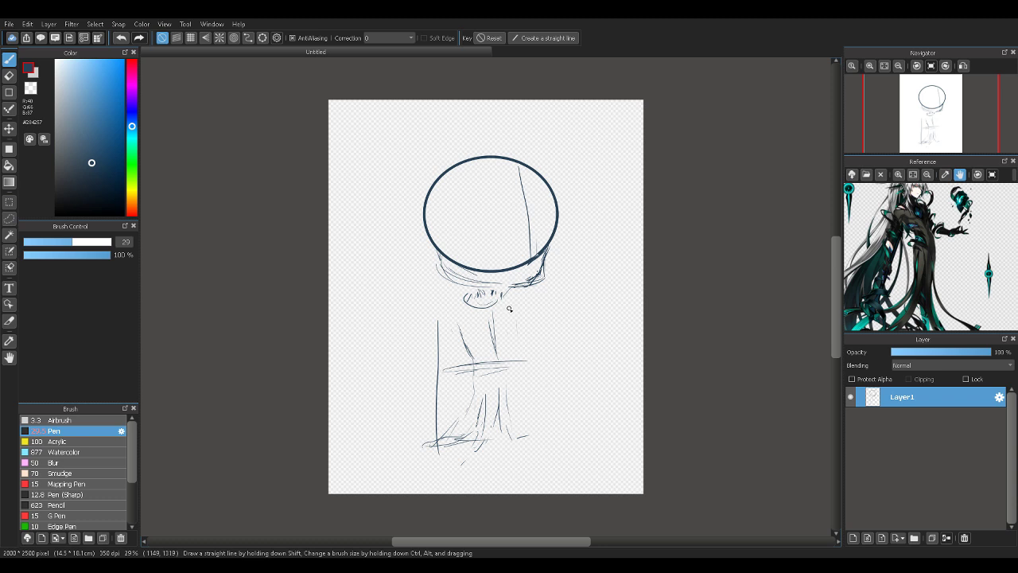
Erase the entire head and body sketch from the canvas
{"action": "key", "text": "e"}
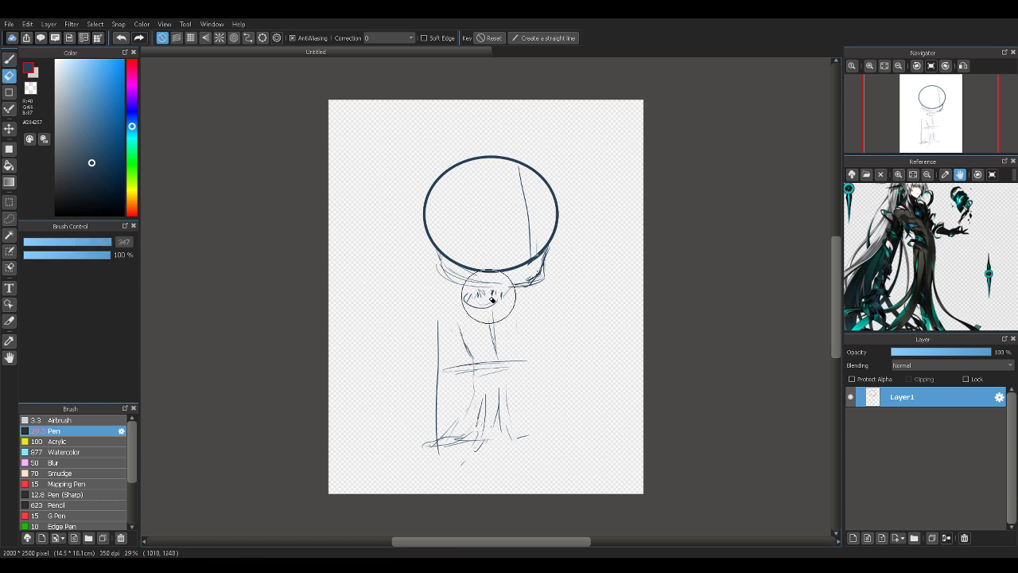
{"action": "mouse_move", "coordinate": [475, 293]}
{"action": "left_mouse_down"}
{"action": "mouse_move", "coordinate": [467, 219]}
{"action": "mouse_move", "coordinate": [449, 195]}
{"action": "mouse_move", "coordinate": [458, 163]}
{"action": "mouse_move", "coordinate": [444, 183]}
{"action": "mouse_move", "coordinate": [492, 158]}
{"action": "mouse_move", "coordinate": [444, 185]}
{"action": "mouse_move", "coordinate": [421, 230]}
{"action": "mouse_move", "coordinate": [547, 170]}
{"action": "mouse_move", "coordinate": [530, 165]}
{"action": "mouse_move", "coordinate": [512, 180]}
{"action": "mouse_move", "coordinate": [479, 279]}
{"action": "mouse_move", "coordinate": [509, 263]}
{"action": "mouse_move", "coordinate": [491, 362]}
{"action": "mouse_move", "coordinate": [554, 277]}
{"action": "mouse_move", "coordinate": [455, 340]}
{"action": "mouse_move", "coordinate": [435, 384]}
{"action": "mouse_move", "coordinate": [438, 462]}
{"action": "mouse_move", "coordinate": [487, 461]}
{"action": "mouse_move", "coordinate": [538, 411]}
{"action": "mouse_move", "coordinate": [549, 341]}
{"action": "left_mouse_up"}
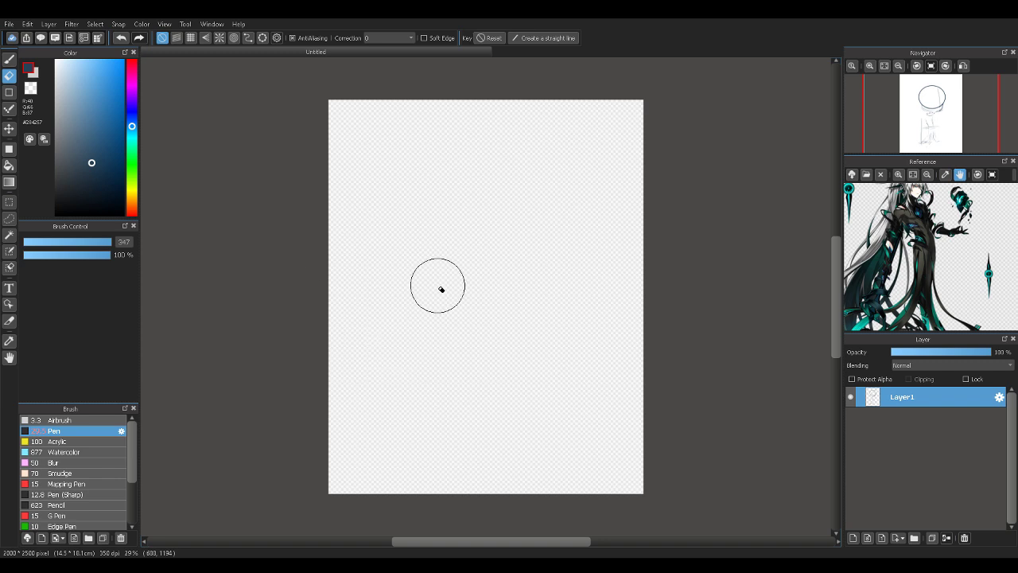
Sketch a smaller round head outline from loose pen arcs in the upper part of the canvas
{"action": "key", "text": "b"}
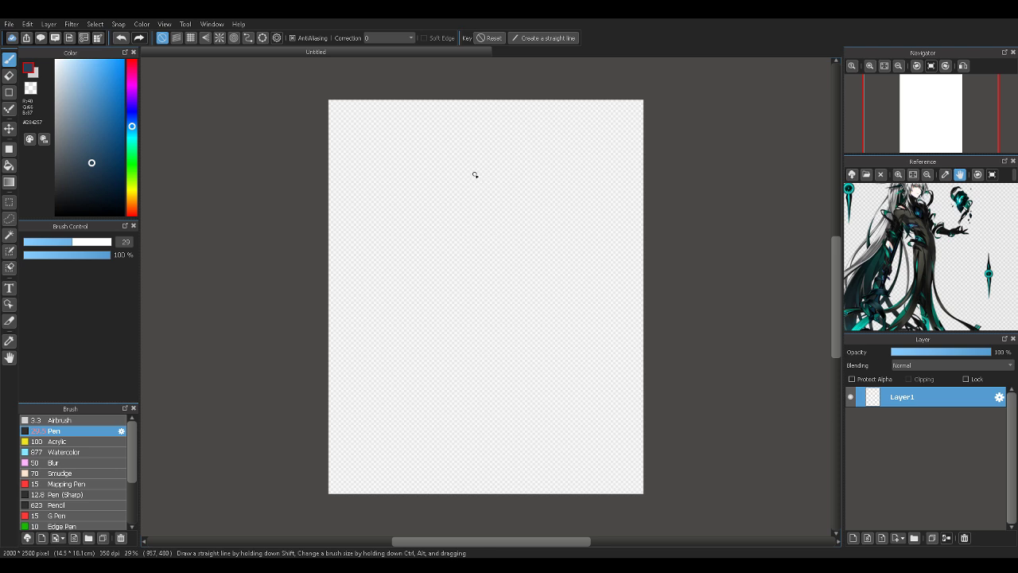
{"action": "left_click", "coordinate": [868, 67]}
{"action": "left_click", "coordinate": [869, 67]}
{"action": "left_click", "coordinate": [868, 68]}
{"action": "left_click_drag", "start_coordinate": [931, 117], "coordinate": [923, 103]}
{"action": "left_click_drag", "start_coordinate": [410, 174], "coordinate": [420, 212]}
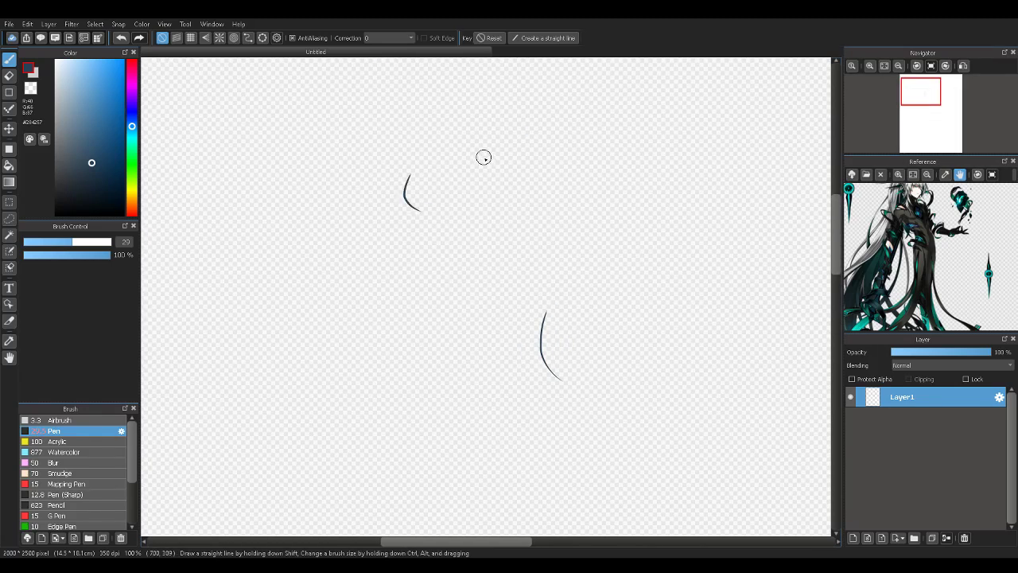
{"action": "left_click_drag", "start_coordinate": [434, 138], "coordinate": [403, 220]}
{"action": "mouse_move", "coordinate": [490, 153]}
{"action": "left_mouse_down"}
{"action": "mouse_move", "coordinate": [496, 175]}
{"action": "mouse_move", "coordinate": [503, 159]}
{"action": "left_mouse_up"}
{"action": "left_click_drag", "start_coordinate": [480, 214], "coordinate": [408, 215]}
{"action": "left_click_drag", "start_coordinate": [503, 200], "coordinate": [484, 216]}
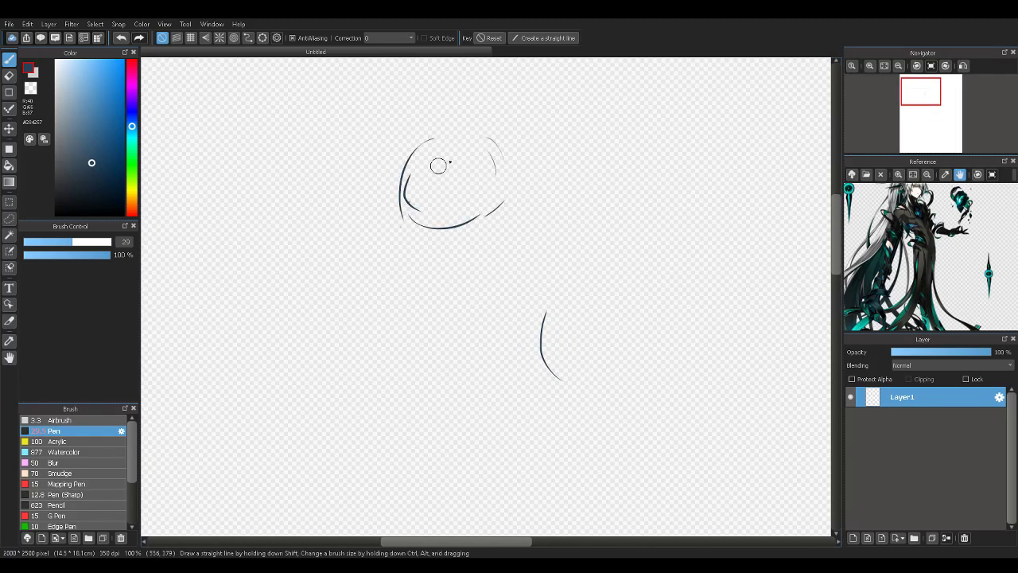
Add an inner arc near the top of the head and build up the jaw strokes along its lower edge
{"action": "left_click_drag", "start_coordinate": [440, 165], "coordinate": [474, 155]}
{"action": "left_click_drag", "start_coordinate": [490, 217], "coordinate": [436, 233]}
{"action": "left_click_drag", "start_coordinate": [503, 219], "coordinate": [463, 236]}
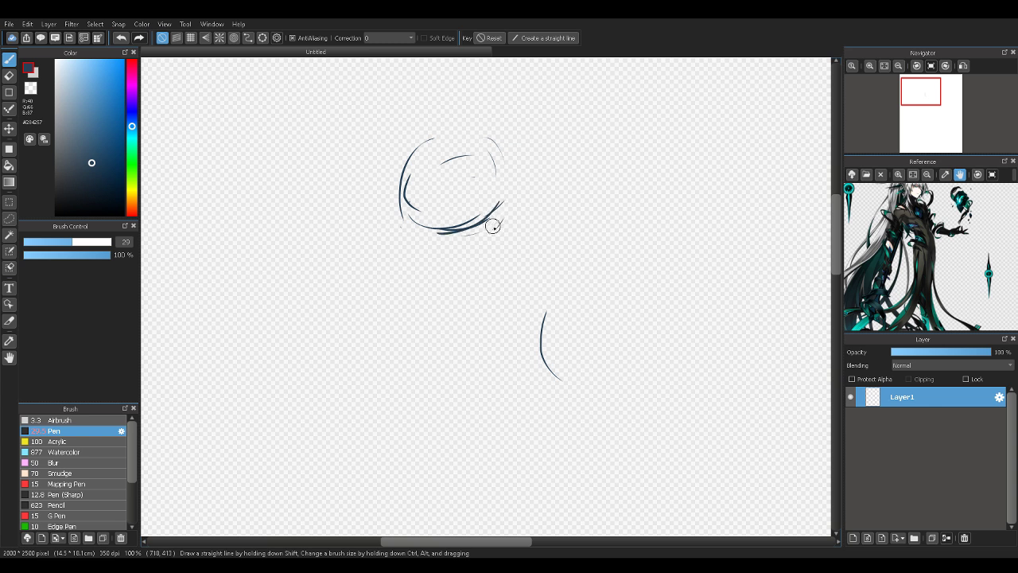
{"action": "mouse_move", "coordinate": [497, 203]}
{"action": "left_mouse_down"}
{"action": "mouse_move", "coordinate": [478, 238]}
{"action": "mouse_move", "coordinate": [488, 233]}
{"action": "mouse_move", "coordinate": [429, 235]}
{"action": "left_mouse_up"}
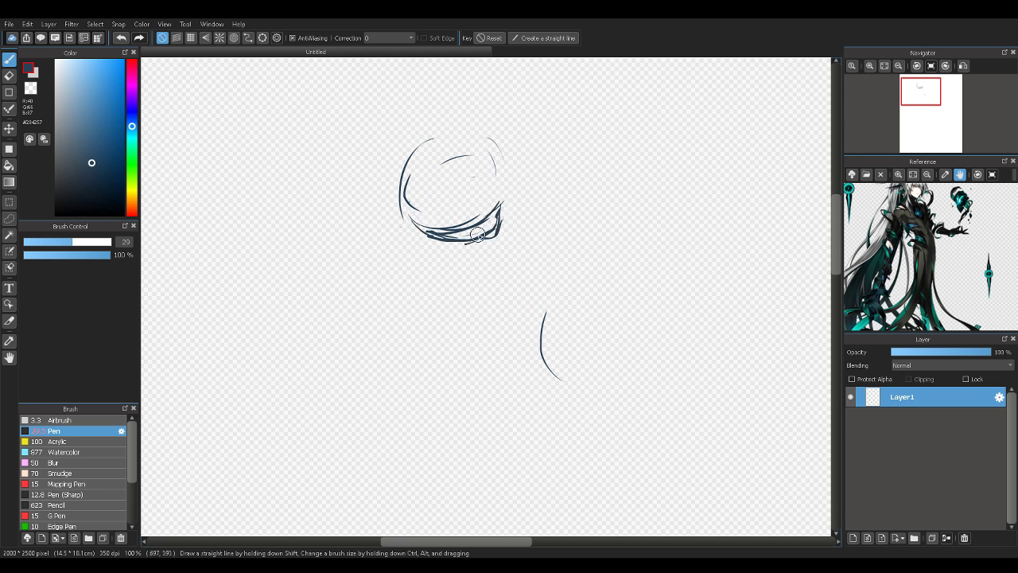
Draw a vertical face guideline through the head's right part, erase the excess chin strokes and redraw the jaw corner
{"action": "left_click_drag", "start_coordinate": [472, 149], "coordinate": [479, 216]}
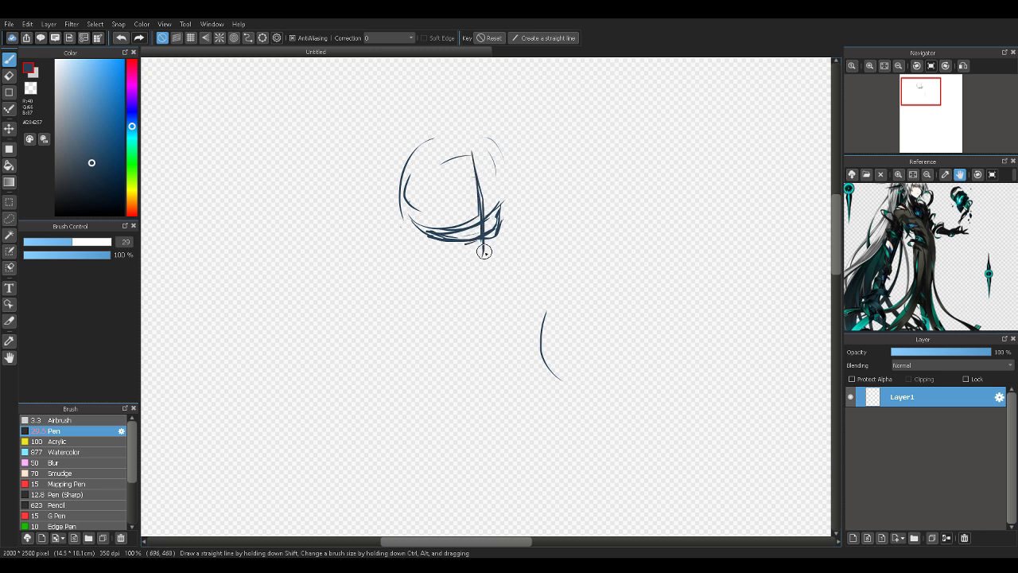
{"action": "key", "text": "e"}
{"action": "left_click_drag", "start_coordinate": [494, 244], "coordinate": [498, 239]}
{"action": "key", "text": "b"}
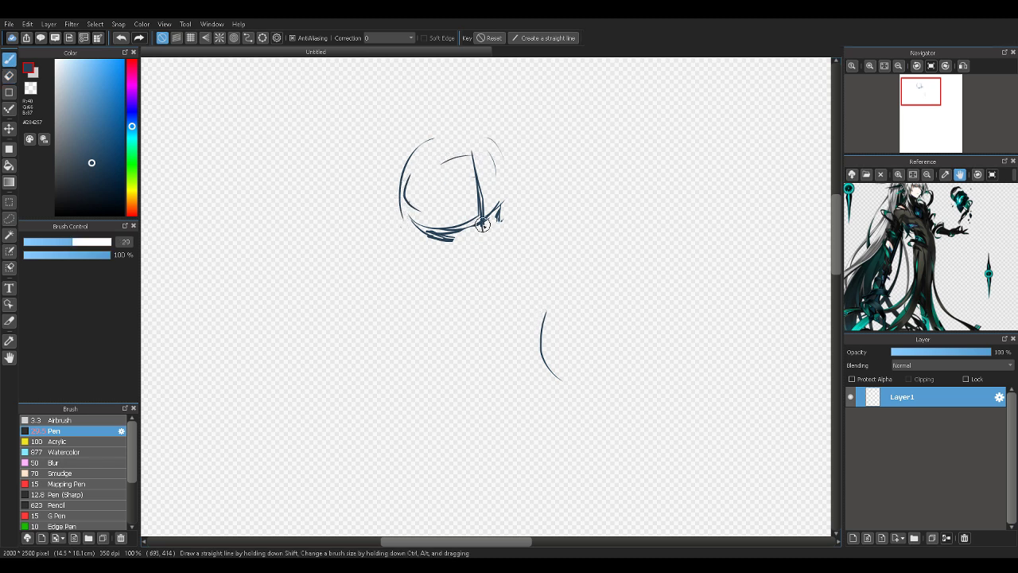
{"action": "left_click_drag", "start_coordinate": [503, 204], "coordinate": [499, 226]}
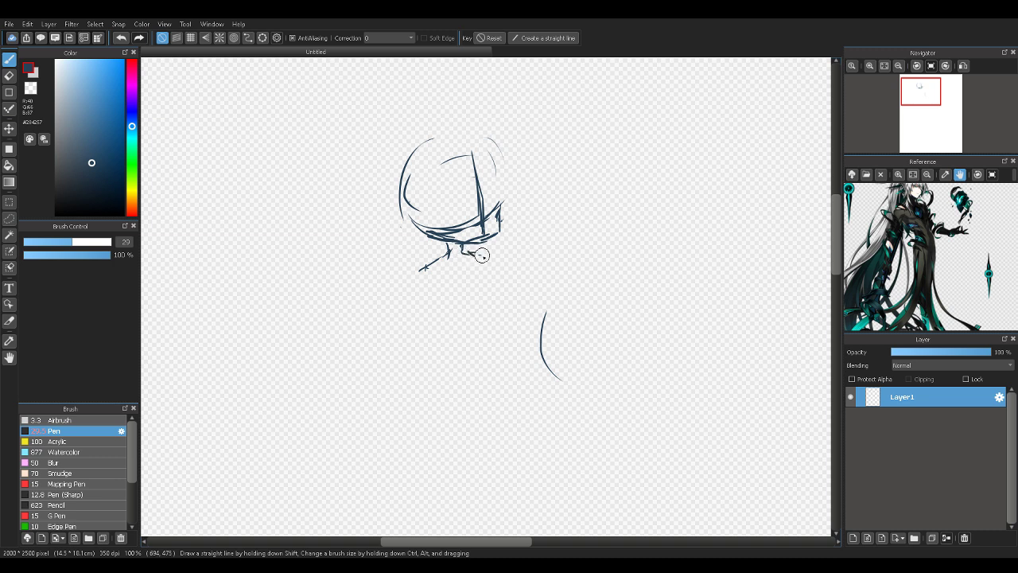
Sketch the torso's right side down to the hip, continuing in a diagonal line toward the lower left
{"action": "mouse_move", "coordinate": [479, 260]}
{"action": "left_mouse_down"}
{"action": "mouse_move", "coordinate": [484, 354]}
{"action": "mouse_move", "coordinate": [468, 357]}
{"action": "mouse_move", "coordinate": [457, 384]}
{"action": "left_mouse_up"}
{"action": "left_click_drag", "start_coordinate": [485, 315], "coordinate": [424, 431]}
{"action": "left_click_drag", "start_coordinate": [459, 372], "coordinate": [435, 420]}
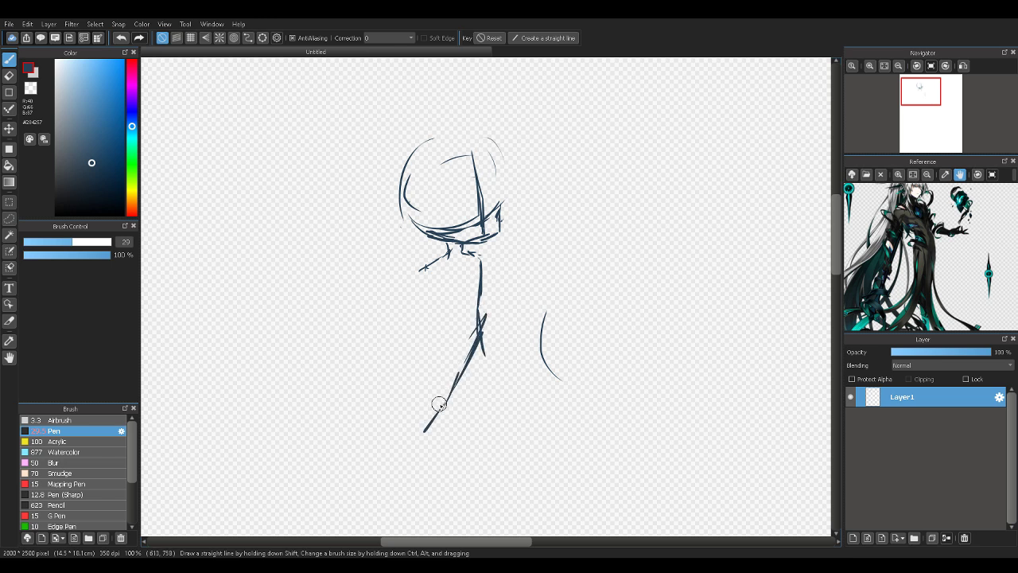
Erase the overlong diagonal's lower end, redraw the lower body as a tapering V and add the torso's left side
{"action": "left_click_drag", "start_coordinate": [430, 343], "coordinate": [445, 407]}
{"action": "left_click_drag", "start_coordinate": [434, 368], "coordinate": [447, 408]}
{"action": "mouse_move", "coordinate": [442, 370]}
{"action": "left_mouse_down"}
{"action": "mouse_move", "coordinate": [447, 409]}
{"action": "mouse_move", "coordinate": [439, 426]}
{"action": "mouse_move", "coordinate": [430, 417]}
{"action": "left_mouse_up"}
{"action": "key", "text": "e"}
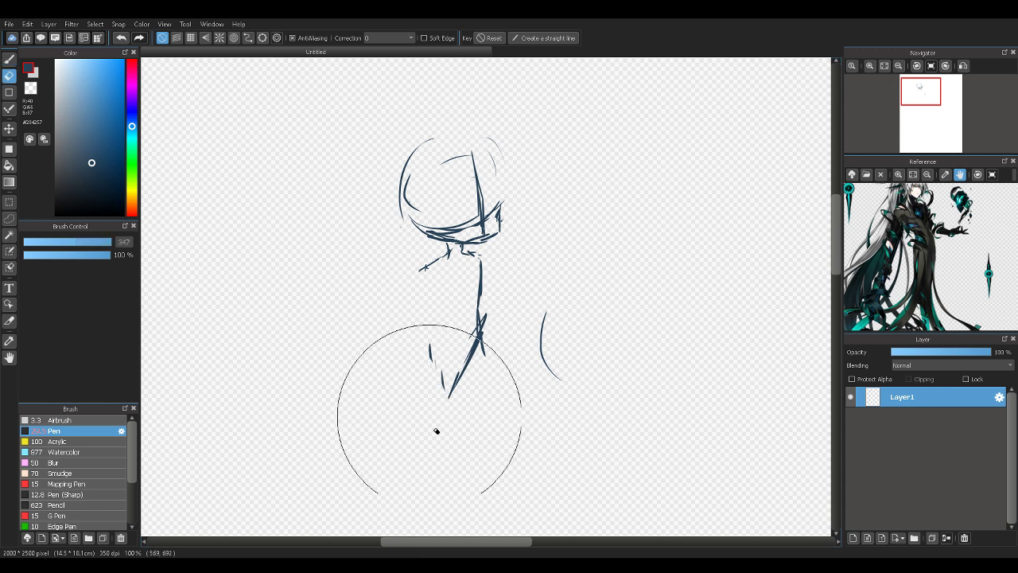
{"action": "key", "text": "b"}
{"action": "left_click_drag", "start_coordinate": [426, 337], "coordinate": [453, 415]}
{"action": "left_click_drag", "start_coordinate": [475, 331], "coordinate": [451, 397]}
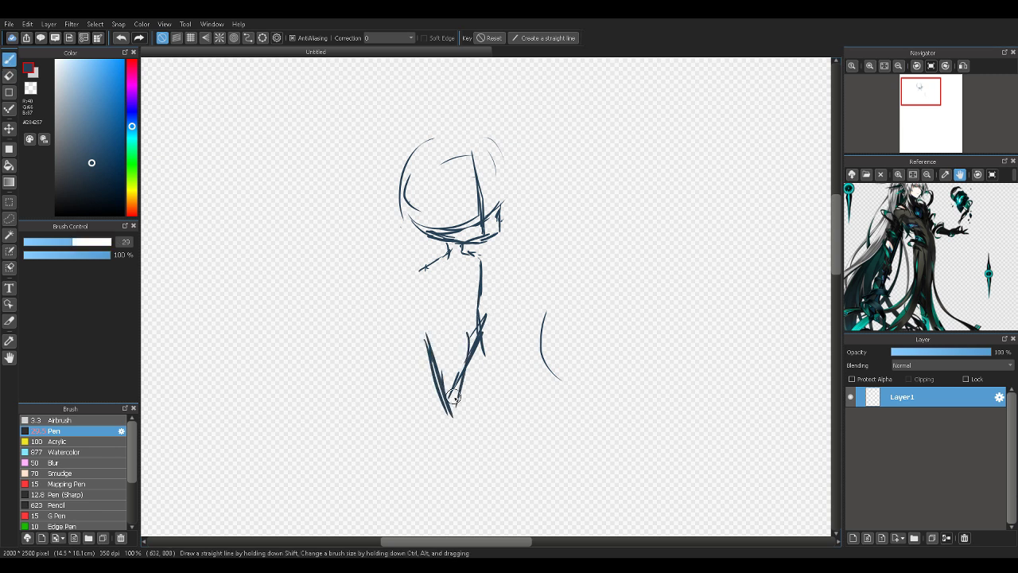
{"action": "left_click_drag", "start_coordinate": [488, 315], "coordinate": [454, 415]}
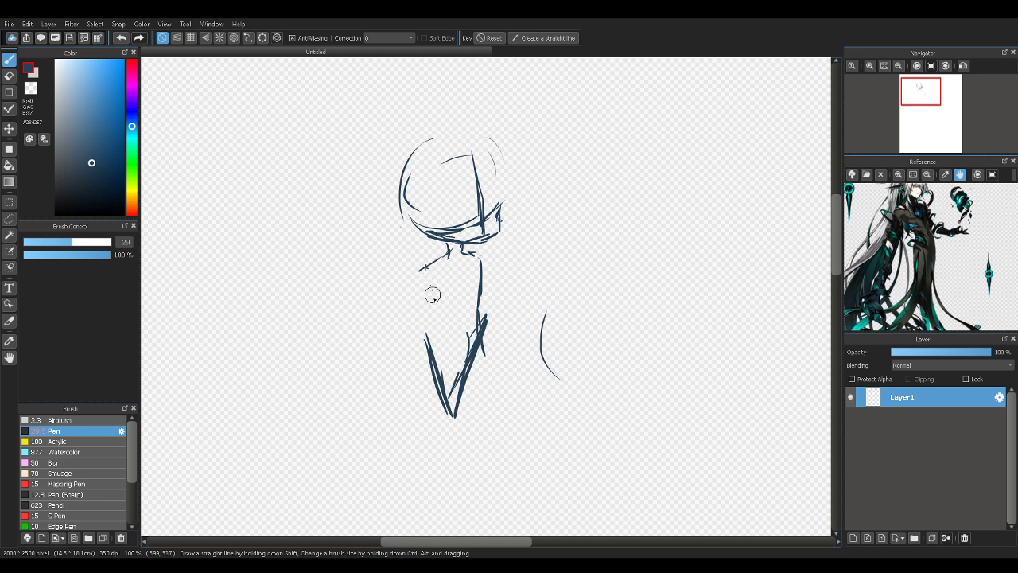
{"action": "left_click_drag", "start_coordinate": [427, 270], "coordinate": [436, 331]}
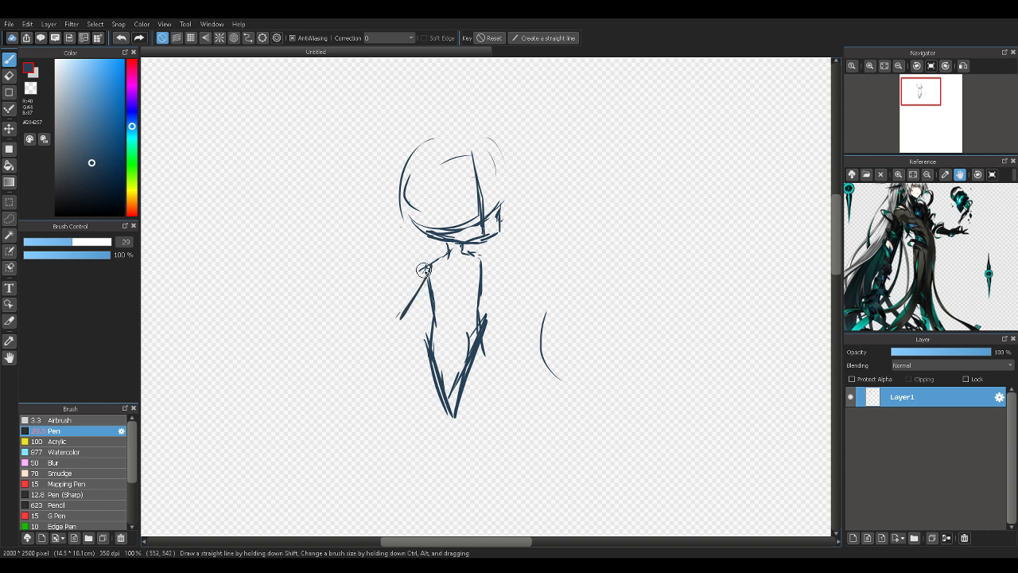
Sketch the lowered left arm, the bent right arm with its hand, and an oval floating above that hand
{"action": "left_click_drag", "start_coordinate": [428, 265], "coordinate": [389, 334]}
{"action": "mouse_move", "coordinate": [478, 278]}
{"action": "left_mouse_down"}
{"action": "mouse_move", "coordinate": [486, 308]}
{"action": "mouse_move", "coordinate": [482, 302]}
{"action": "mouse_move", "coordinate": [500, 310]}
{"action": "mouse_move", "coordinate": [538, 292]}
{"action": "left_mouse_up"}
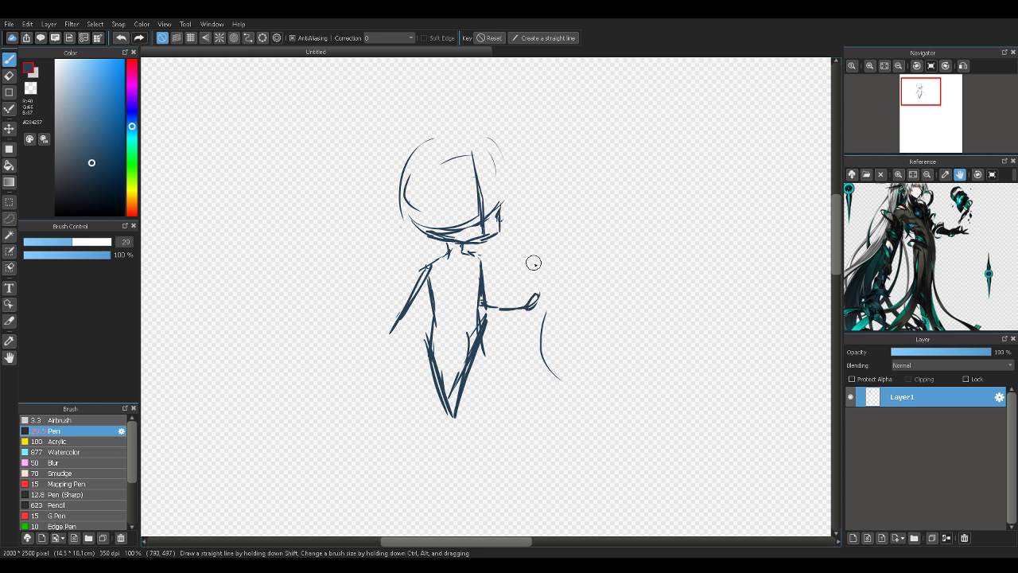
{"action": "mouse_move", "coordinate": [539, 239]}
{"action": "left_mouse_down"}
{"action": "mouse_move", "coordinate": [530, 272]}
{"action": "mouse_move", "coordinate": [526, 238]}
{"action": "left_mouse_up"}
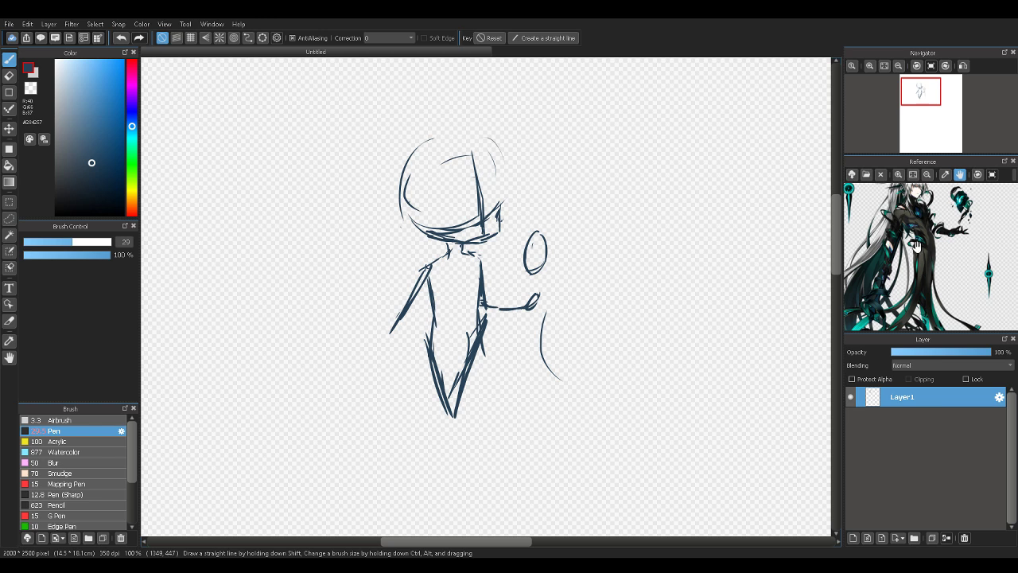
Draw a small round hand at the end of the lowered arm, with a diagonal line passing through it
{"action": "left_click_drag", "start_coordinate": [898, 298], "coordinate": [859, 330]}
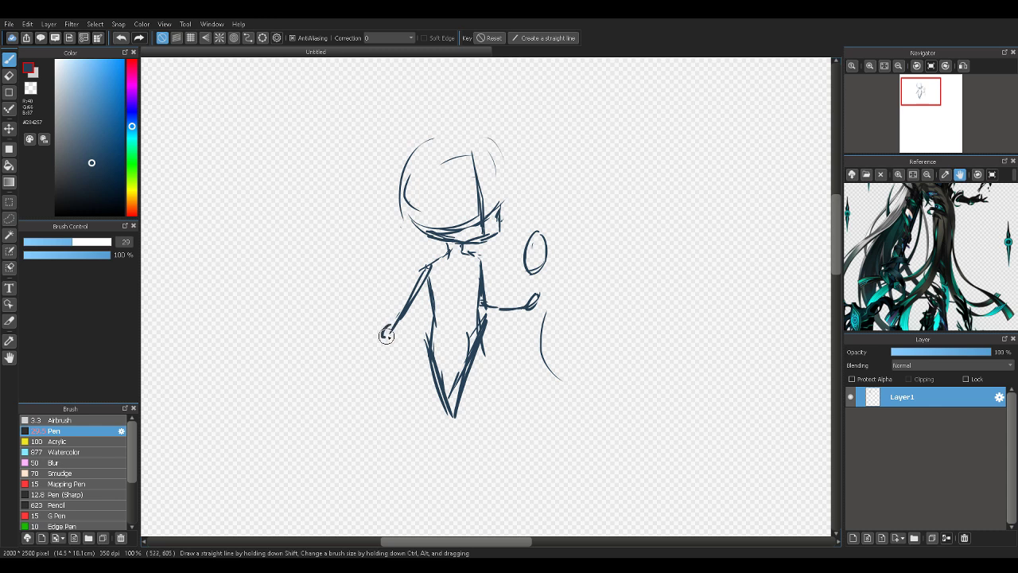
{"action": "mouse_move", "coordinate": [385, 335]}
{"action": "left_mouse_down"}
{"action": "mouse_move", "coordinate": [426, 285]}
{"action": "mouse_move", "coordinate": [402, 321]}
{"action": "left_mouse_up"}
{"action": "left_click_drag", "start_coordinate": [433, 285], "coordinate": [362, 358]}
Sketch large curved arcs across the lower end of the diagonal line beside the lowered hand
{"action": "left_click_drag", "start_coordinate": [853, 214], "coordinate": [877, 183]}
{"action": "left_click_drag", "start_coordinate": [344, 326], "coordinate": [380, 389]}
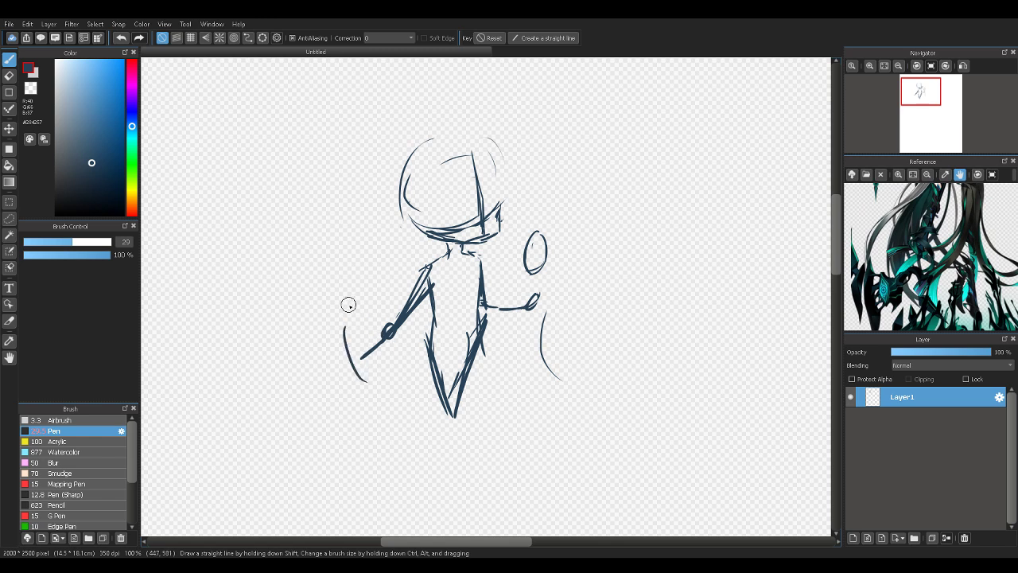
{"action": "mouse_move", "coordinate": [348, 293]}
{"action": "left_mouse_down"}
{"action": "mouse_move", "coordinate": [353, 344]}
{"action": "mouse_move", "coordinate": [390, 394]}
{"action": "left_mouse_up"}
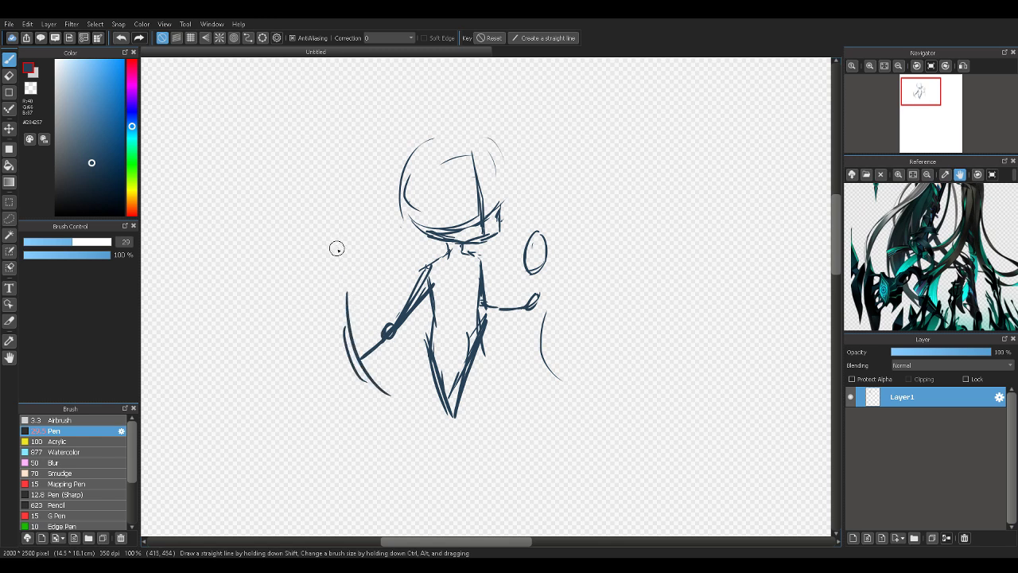
{"action": "mouse_move", "coordinate": [334, 253]}
{"action": "left_mouse_down"}
{"action": "mouse_move", "coordinate": [369, 400]}
{"action": "mouse_move", "coordinate": [406, 400]}
{"action": "left_mouse_up"}
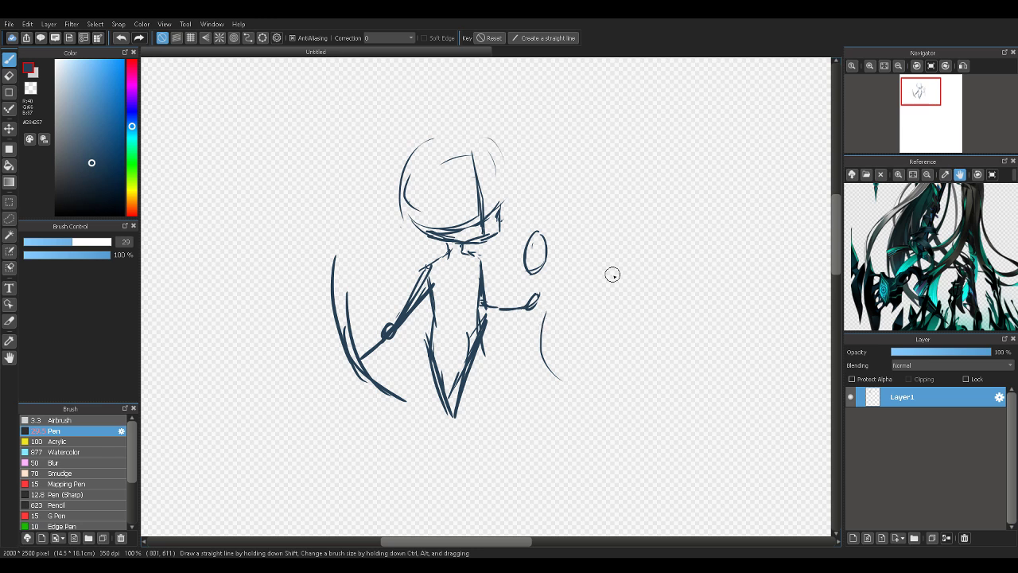
{"action": "left_click_drag", "start_coordinate": [952, 214], "coordinate": [885, 315]}
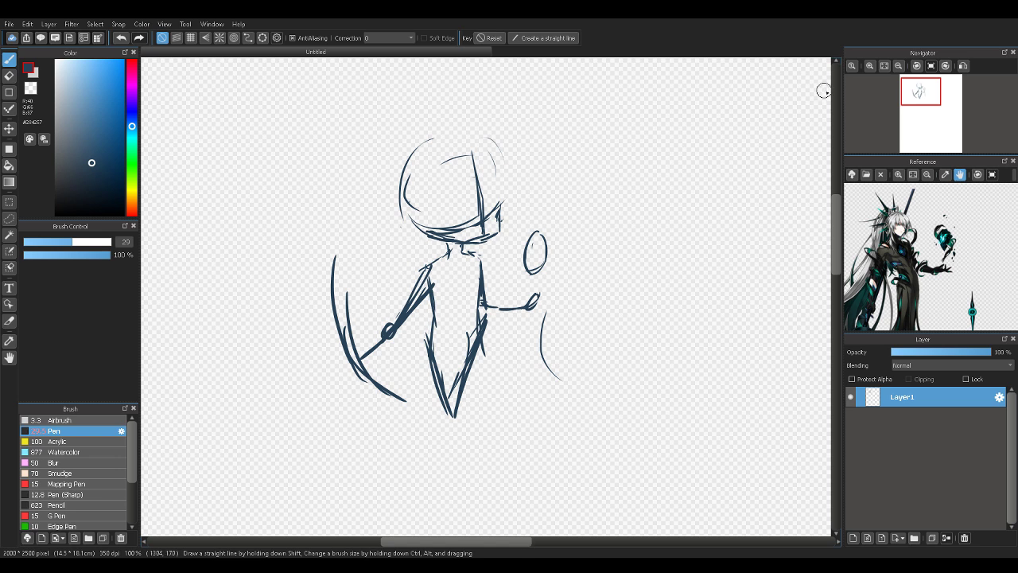
Shrink the eraser to 38, erase the bent arm's elbow area, and redraw the torso's side and the arm with a wider forearm
{"action": "left_click", "coordinate": [866, 67]}
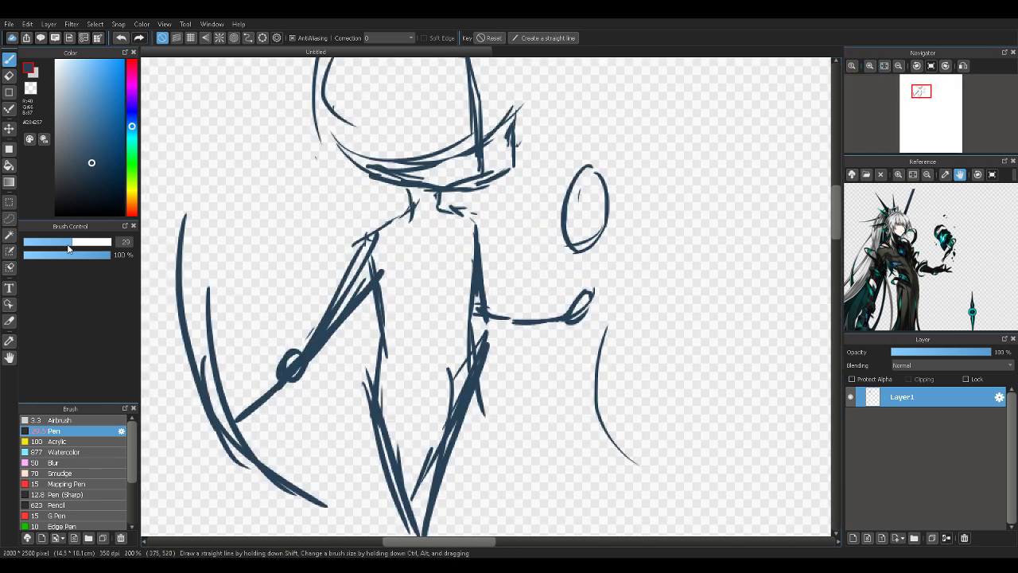
{"action": "key", "text": "e"}
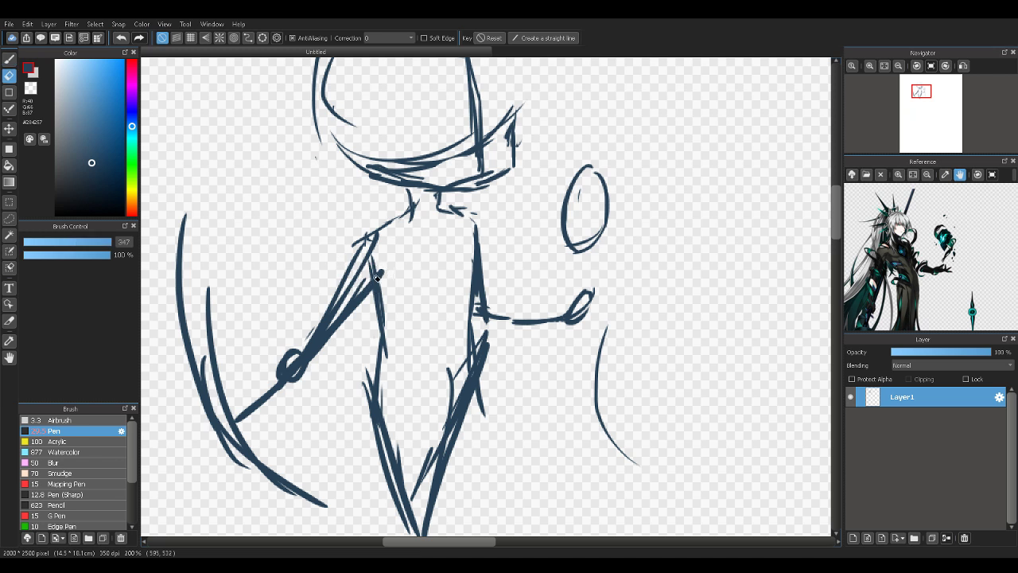
{"action": "left_click", "coordinate": [96, 254]}
{"action": "left_click", "coordinate": [97, 243]}
{"action": "left_click", "coordinate": [80, 240]}
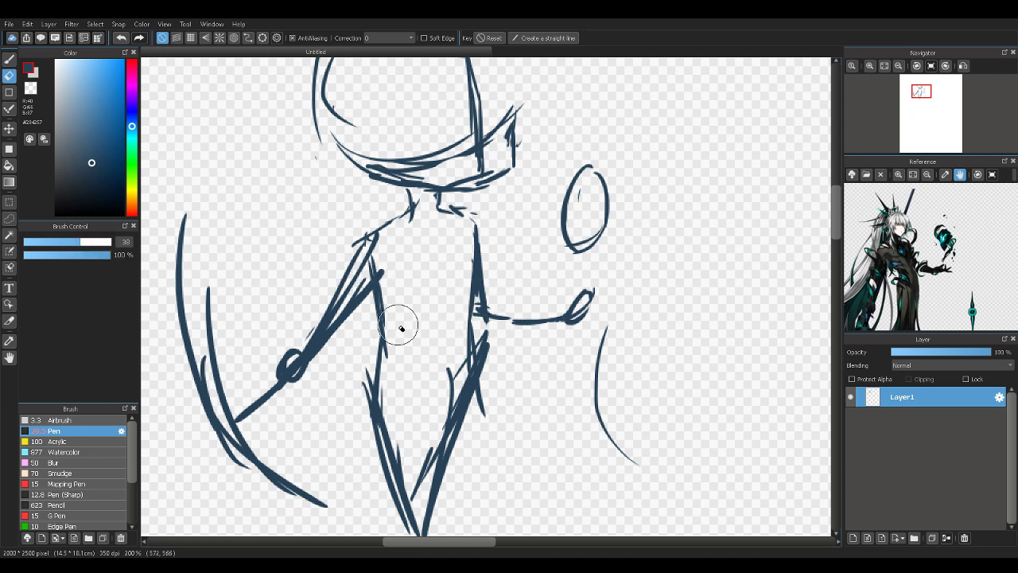
{"action": "mouse_move", "coordinate": [450, 344]}
{"action": "left_mouse_down"}
{"action": "mouse_move", "coordinate": [468, 317]}
{"action": "mouse_move", "coordinate": [468, 369]}
{"action": "mouse_move", "coordinate": [477, 269]}
{"action": "mouse_move", "coordinate": [490, 353]}
{"action": "mouse_move", "coordinate": [488, 261]}
{"action": "mouse_move", "coordinate": [486, 339]}
{"action": "mouse_move", "coordinate": [476, 306]}
{"action": "mouse_move", "coordinate": [486, 351]}
{"action": "mouse_move", "coordinate": [478, 411]}
{"action": "mouse_move", "coordinate": [490, 357]}
{"action": "mouse_move", "coordinate": [486, 394]}
{"action": "left_mouse_up"}
{"action": "key", "text": "b"}
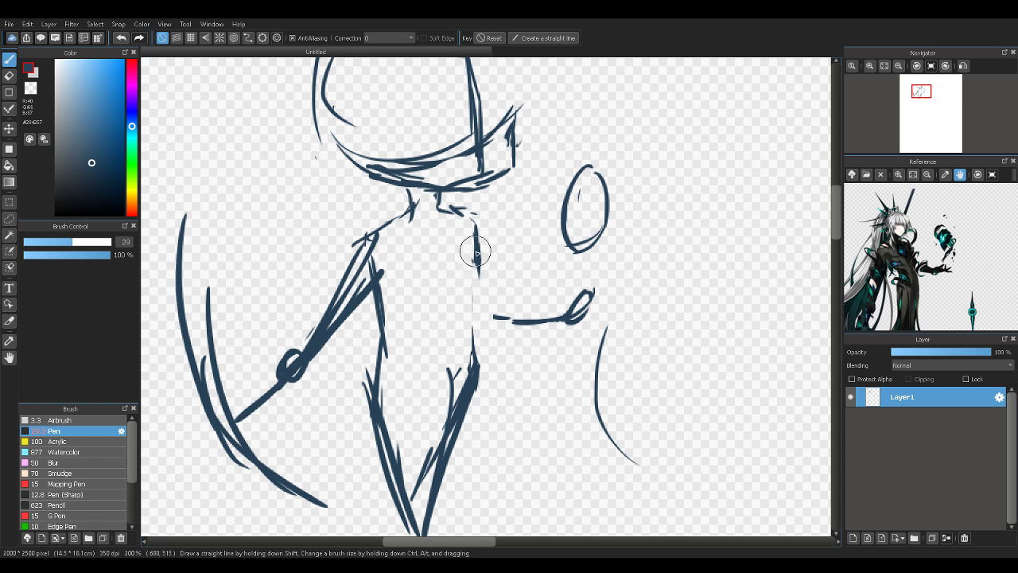
{"action": "mouse_move", "coordinate": [474, 301]}
{"action": "left_mouse_down"}
{"action": "mouse_move", "coordinate": [475, 268]}
{"action": "mouse_move", "coordinate": [481, 355]}
{"action": "left_mouse_up"}
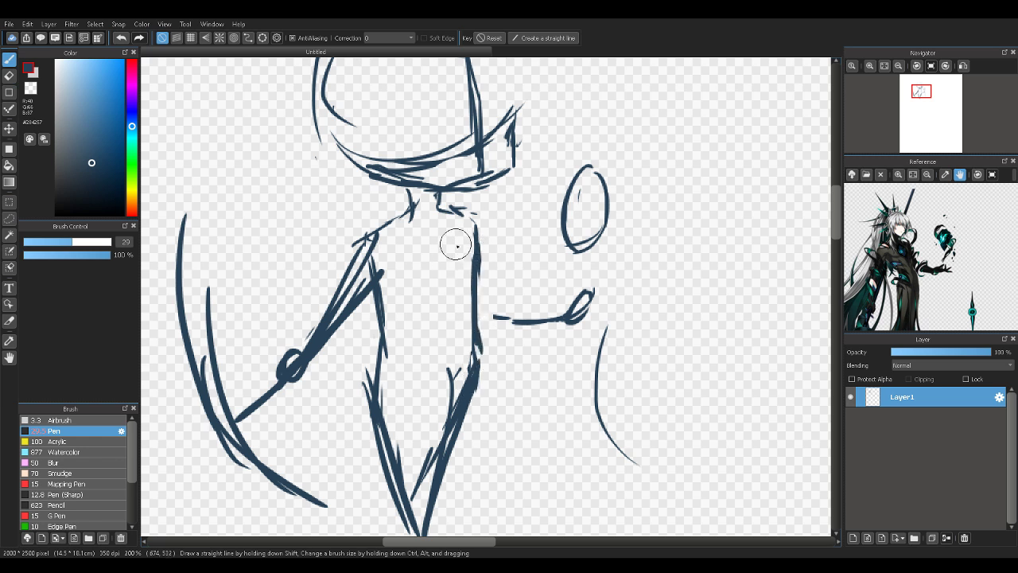
{"action": "mouse_move", "coordinate": [476, 227]}
{"action": "left_mouse_down"}
{"action": "mouse_move", "coordinate": [490, 293]}
{"action": "mouse_move", "coordinate": [490, 270]}
{"action": "mouse_move", "coordinate": [487, 325]}
{"action": "mouse_move", "coordinate": [482, 306]}
{"action": "mouse_move", "coordinate": [494, 304]}
{"action": "mouse_move", "coordinate": [478, 324]}
{"action": "mouse_move", "coordinate": [493, 330]}
{"action": "mouse_move", "coordinate": [497, 306]}
{"action": "mouse_move", "coordinate": [573, 307]}
{"action": "mouse_move", "coordinate": [533, 325]}
{"action": "mouse_move", "coordinate": [477, 325]}
{"action": "mouse_move", "coordinate": [509, 334]}
{"action": "mouse_move", "coordinate": [493, 337]}
{"action": "mouse_move", "coordinate": [578, 309]}
{"action": "left_mouse_up"}
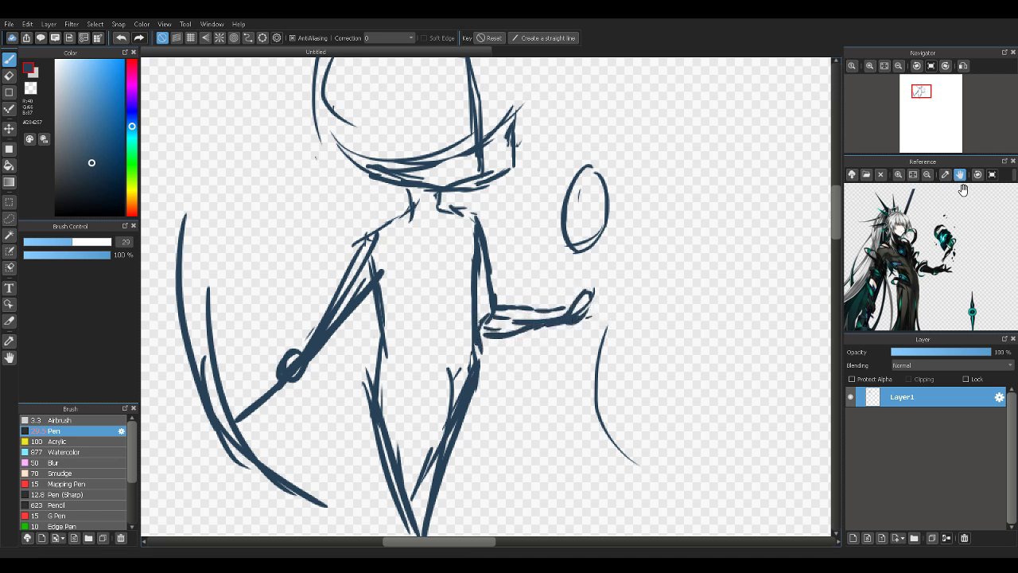
Sketch fingers onto the bent arm's raised hand, using a close-up of the same hand in the reference
{"action": "left_click", "coordinate": [900, 175]}
{"action": "left_click", "coordinate": [900, 175]}
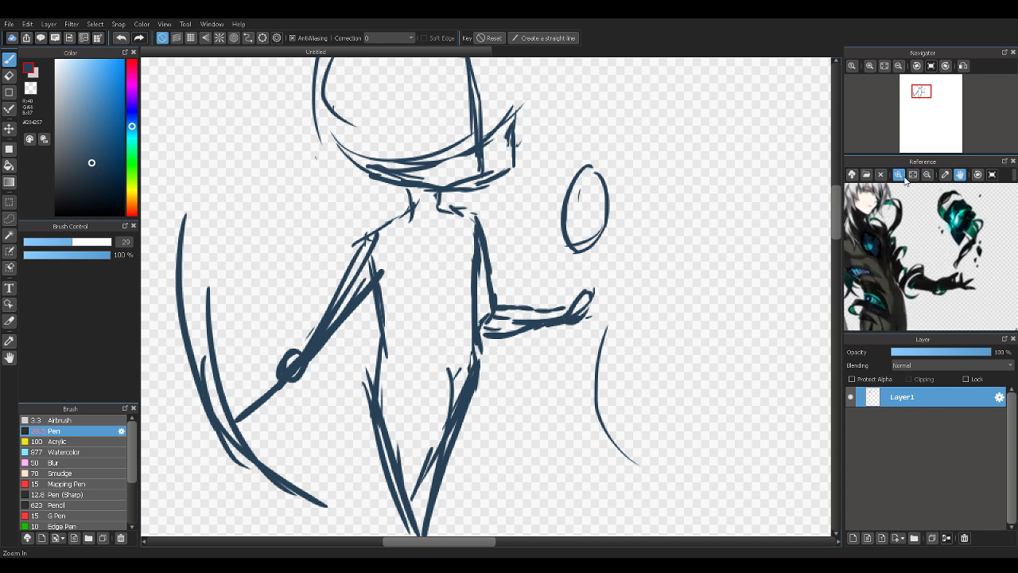
{"action": "left_click", "coordinate": [899, 175]}
{"action": "left_click", "coordinate": [899, 175]}
{"action": "left_click_drag", "start_coordinate": [953, 250], "coordinate": [940, 237]}
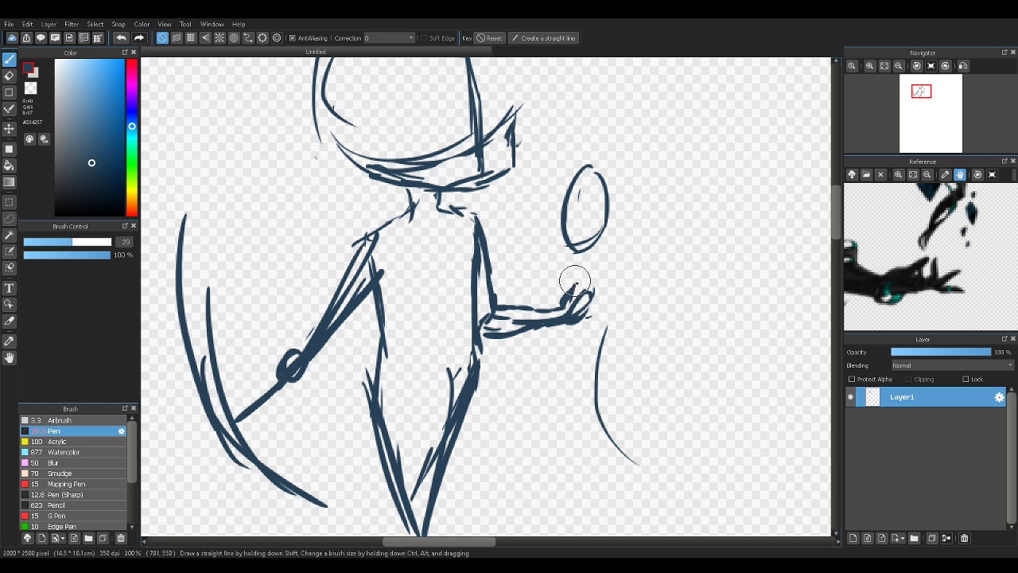
{"action": "mouse_move", "coordinate": [576, 288]}
{"action": "left_mouse_down"}
{"action": "mouse_move", "coordinate": [566, 312]}
{"action": "mouse_move", "coordinate": [579, 290]}
{"action": "mouse_move", "coordinate": [593, 291]}
{"action": "mouse_move", "coordinate": [567, 297]}
{"action": "mouse_move", "coordinate": [591, 289]}
{"action": "mouse_move", "coordinate": [574, 324]}
{"action": "mouse_move", "coordinate": [579, 302]}
{"action": "mouse_move", "coordinate": [598, 303]}
{"action": "left_mouse_up"}
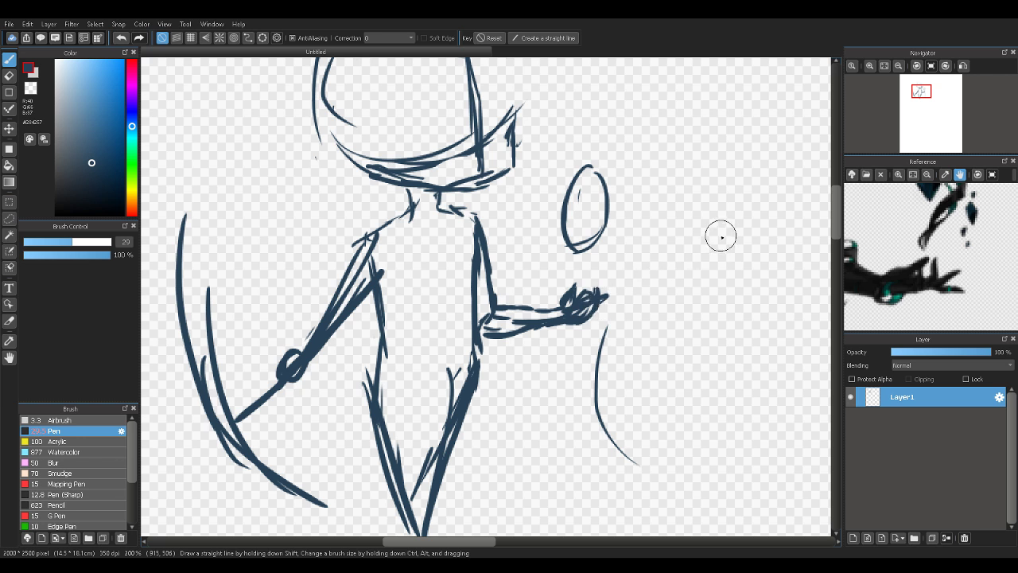
Erase the bent arm's elbow and forearm and redraw them as two curved lines sloping from the torso toward the raised hand
{"action": "mouse_move", "coordinate": [897, 253]}
{"action": "left_mouse_down"}
{"action": "mouse_move", "coordinate": [962, 243]}
{"action": "mouse_move", "coordinate": [796, 287]}
{"action": "left_mouse_up"}
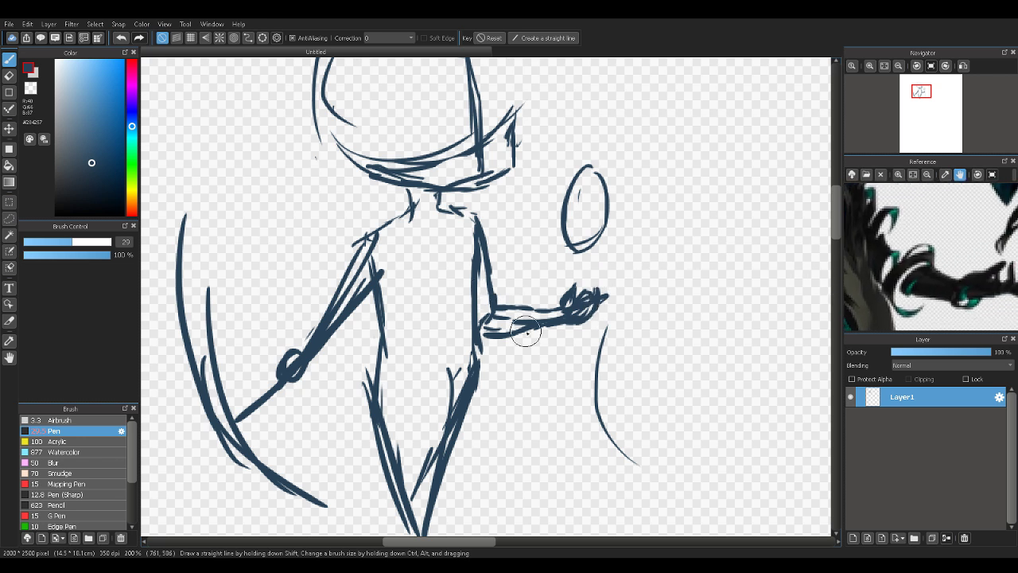
{"action": "key", "text": "e"}
{"action": "mouse_move", "coordinate": [531, 312]}
{"action": "left_mouse_down"}
{"action": "mouse_move", "coordinate": [495, 341]}
{"action": "mouse_move", "coordinate": [488, 284]}
{"action": "mouse_move", "coordinate": [528, 302]}
{"action": "mouse_move", "coordinate": [500, 309]}
{"action": "mouse_move", "coordinate": [503, 328]}
{"action": "left_mouse_up"}
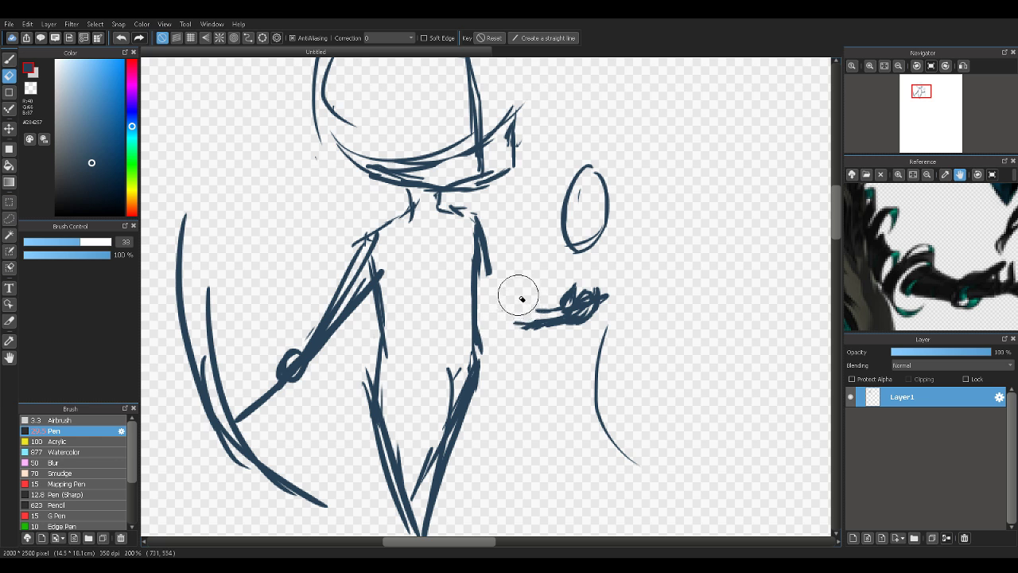
{"action": "key", "text": "b"}
{"action": "mouse_move", "coordinate": [485, 264]}
{"action": "left_mouse_down"}
{"action": "mouse_move", "coordinate": [498, 295]}
{"action": "mouse_move", "coordinate": [487, 291]}
{"action": "mouse_move", "coordinate": [525, 305]}
{"action": "mouse_move", "coordinate": [518, 292]}
{"action": "mouse_move", "coordinate": [573, 301]}
{"action": "left_mouse_up"}
{"action": "left_click_drag", "start_coordinate": [479, 319], "coordinate": [511, 328]}
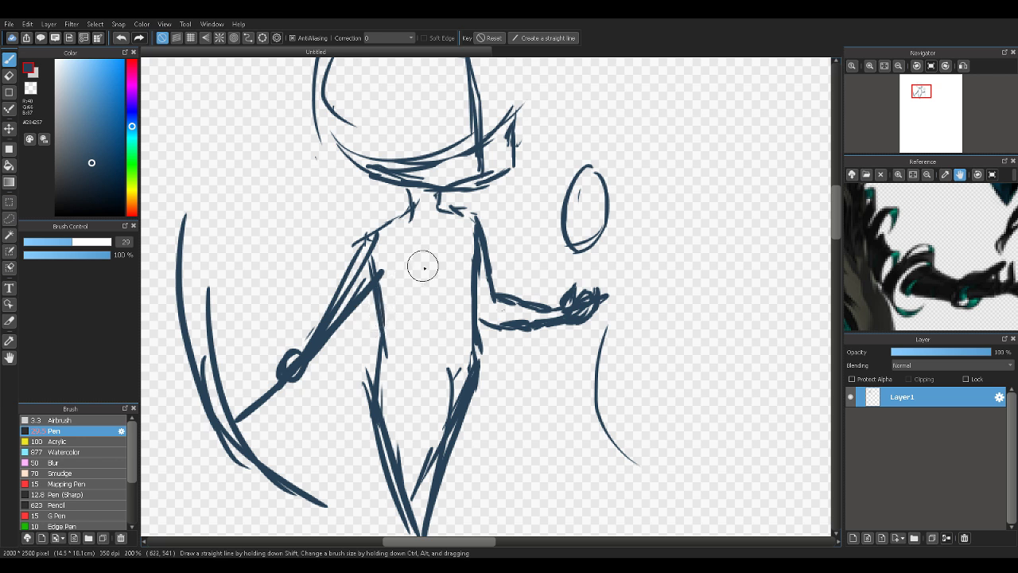
{"action": "key", "text": "e"}
{"action": "mouse_move", "coordinate": [497, 295]}
{"action": "left_mouse_down"}
{"action": "mouse_move", "coordinate": [511, 296]}
{"action": "mouse_move", "coordinate": [485, 278]}
{"action": "mouse_move", "coordinate": [522, 303]}
{"action": "mouse_move", "coordinate": [509, 321]}
{"action": "mouse_move", "coordinate": [534, 321]}
{"action": "mouse_move", "coordinate": [539, 334]}
{"action": "mouse_move", "coordinate": [496, 334]}
{"action": "left_mouse_up"}
{"action": "key", "text": "b"}
Erase the wrist lines, then lasso the raised hand and move it 27 px left and 5 px up to meet the forearm
{"action": "key", "text": "e"}
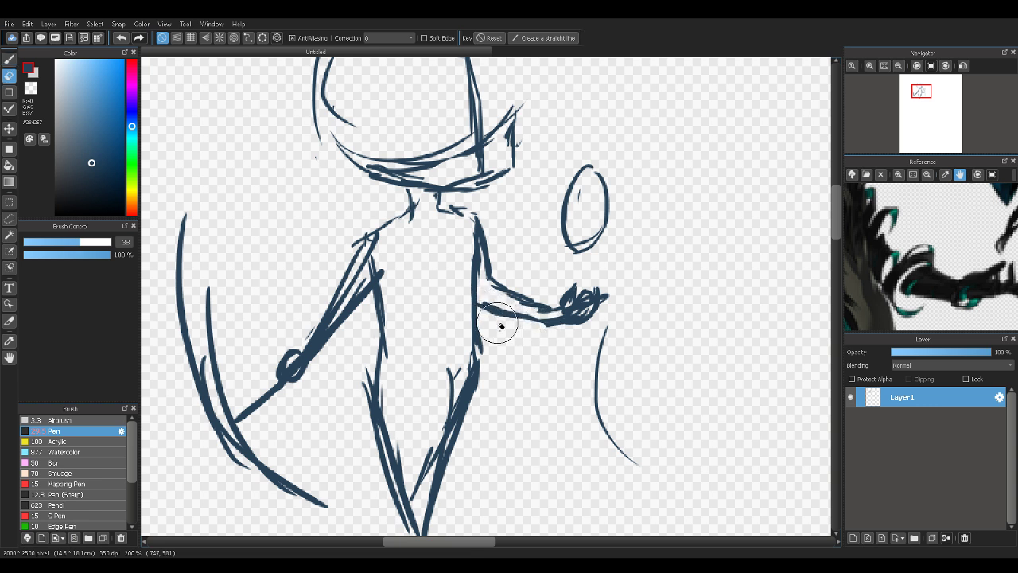
{"action": "mouse_move", "coordinate": [542, 302]}
{"action": "left_mouse_down"}
{"action": "mouse_move", "coordinate": [540, 314]}
{"action": "mouse_move", "coordinate": [552, 309]}
{"action": "mouse_move", "coordinate": [551, 299]}
{"action": "mouse_move", "coordinate": [535, 312]}
{"action": "left_mouse_up"}
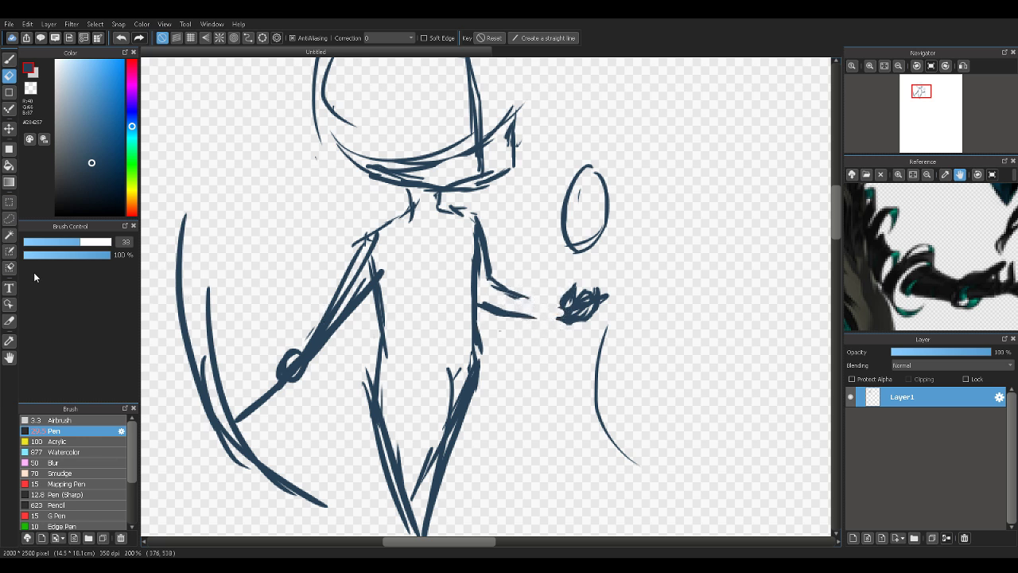
{"action": "left_click", "coordinate": [10, 218]}
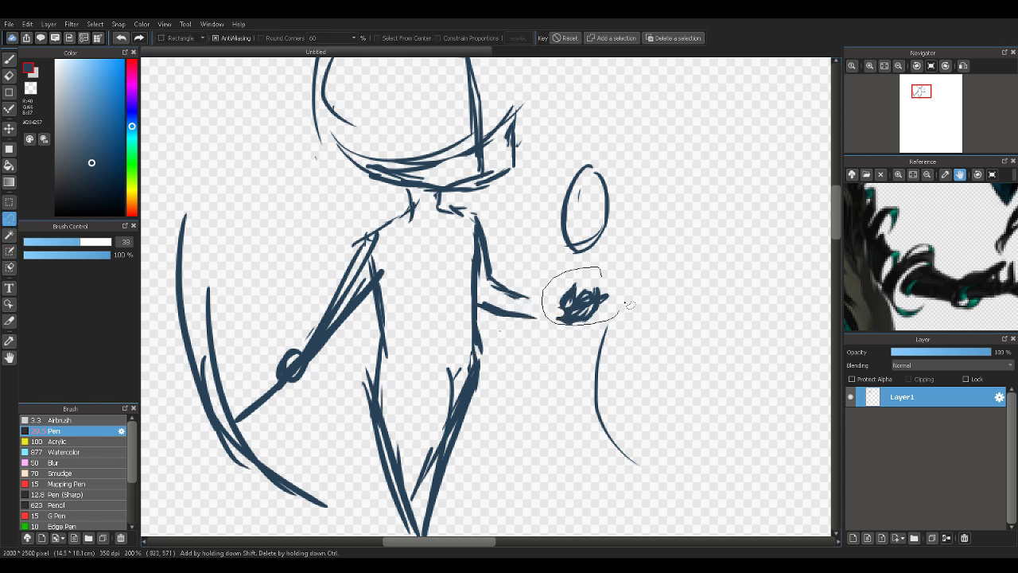
{"action": "left_click_drag", "start_coordinate": [629, 305], "coordinate": [620, 314]}
{"action": "key", "text": "ctrl+t"}
{"action": "left_click_drag", "start_coordinate": [593, 279], "coordinate": [569, 272]}
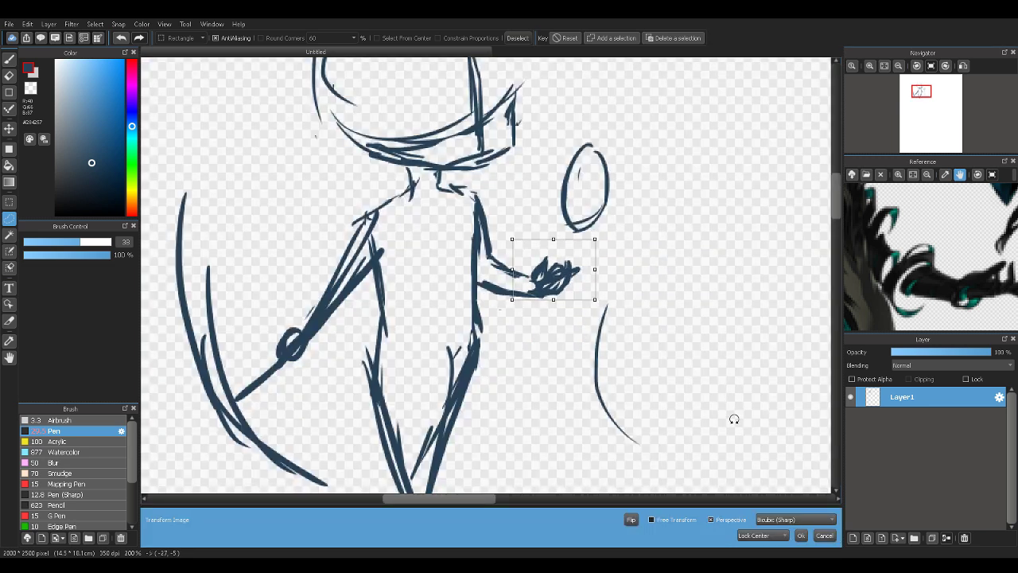
{"action": "left_click", "coordinate": [801, 535]}
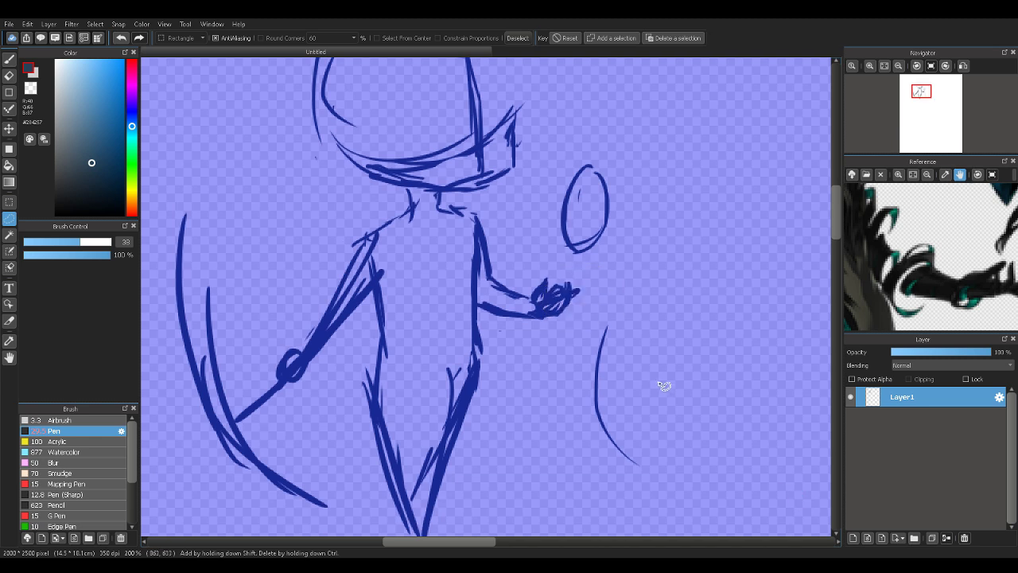
{"action": "key", "text": "ctrl+d"}
Redraw the lowered arm's shoulder slope and outer contour down to the hand, erasing its old straight upper lines
{"action": "key", "text": "b"}
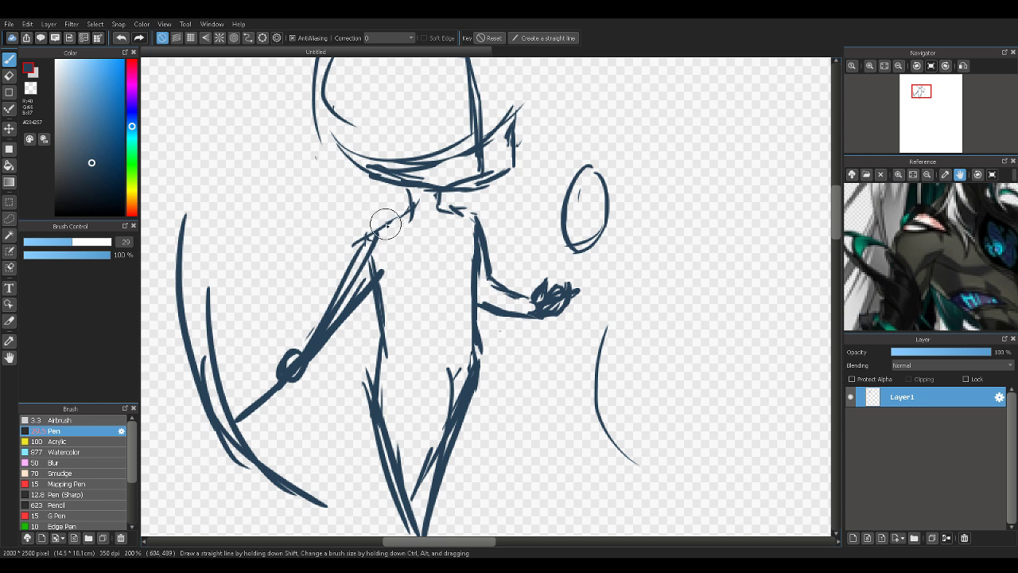
{"action": "mouse_move", "coordinate": [412, 208]}
{"action": "left_mouse_down"}
{"action": "mouse_move", "coordinate": [358, 234]}
{"action": "mouse_move", "coordinate": [336, 277]}
{"action": "mouse_move", "coordinate": [346, 250]}
{"action": "mouse_move", "coordinate": [335, 303]}
{"action": "mouse_move", "coordinate": [358, 298]}
{"action": "mouse_move", "coordinate": [378, 272]}
{"action": "mouse_move", "coordinate": [346, 282]}
{"action": "mouse_move", "coordinate": [374, 266]}
{"action": "mouse_move", "coordinate": [358, 258]}
{"action": "mouse_move", "coordinate": [370, 257]}
{"action": "mouse_move", "coordinate": [348, 284]}
{"action": "mouse_move", "coordinate": [366, 242]}
{"action": "mouse_move", "coordinate": [340, 295]}
{"action": "mouse_move", "coordinate": [375, 272]}
{"action": "mouse_move", "coordinate": [321, 325]}
{"action": "mouse_move", "coordinate": [336, 295]}
{"action": "mouse_move", "coordinate": [305, 340]}
{"action": "mouse_move", "coordinate": [357, 293]}
{"action": "mouse_move", "coordinate": [303, 343]}
{"action": "mouse_move", "coordinate": [356, 289]}
{"action": "mouse_move", "coordinate": [336, 288]}
{"action": "mouse_move", "coordinate": [382, 257]}
{"action": "mouse_move", "coordinate": [359, 280]}
{"action": "left_mouse_up"}
{"action": "key", "text": "e"}
{"action": "key", "text": "b"}
{"action": "key", "text": "e"}
{"action": "key", "text": "b"}
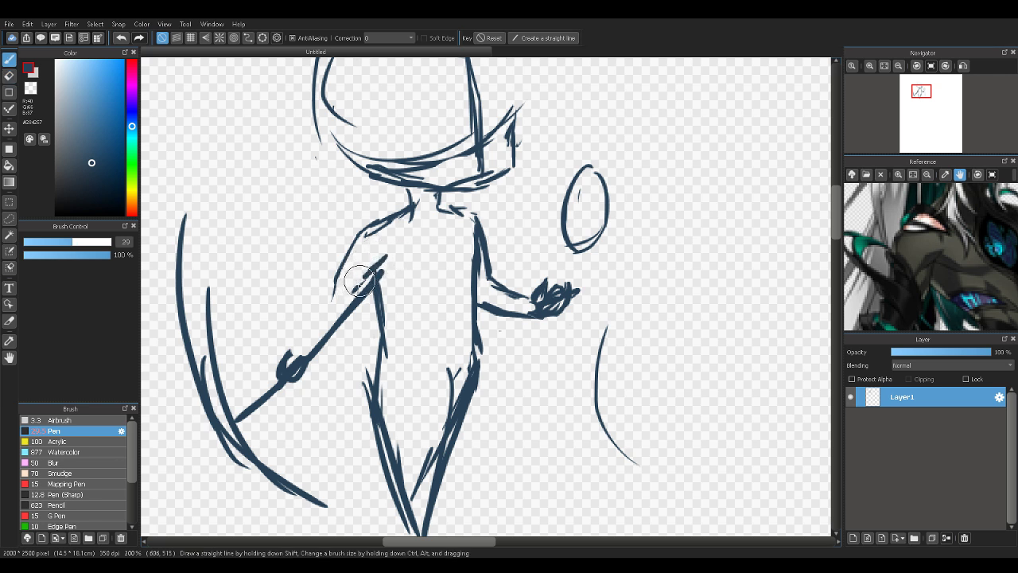
{"action": "mouse_move", "coordinate": [365, 230]}
{"action": "left_mouse_down"}
{"action": "mouse_move", "coordinate": [319, 294]}
{"action": "mouse_move", "coordinate": [339, 274]}
{"action": "mouse_move", "coordinate": [322, 321]}
{"action": "mouse_move", "coordinate": [326, 302]}
{"action": "mouse_move", "coordinate": [342, 295]}
{"action": "mouse_move", "coordinate": [318, 315]}
{"action": "mouse_move", "coordinate": [332, 282]}
{"action": "mouse_move", "coordinate": [305, 315]}
{"action": "mouse_move", "coordinate": [313, 302]}
{"action": "mouse_move", "coordinate": [286, 362]}
{"action": "left_mouse_up"}
{"action": "left_click_drag", "start_coordinate": [325, 309], "coordinate": [296, 350]}
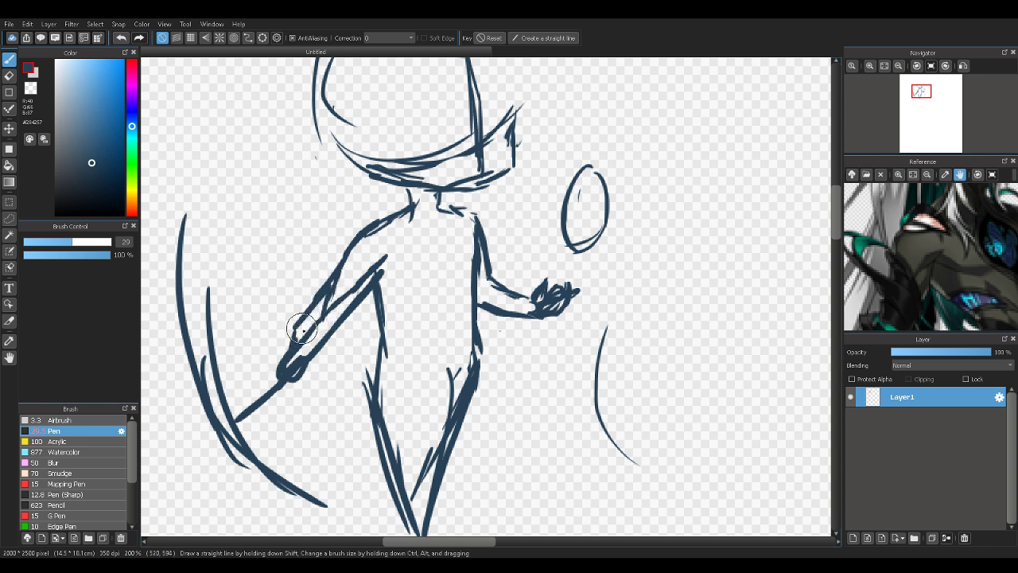
Erase the lowered arm's outer line and draw a rounded upper-arm contour below the shoulder
{"action": "key", "text": "e"}
{"action": "mouse_move", "coordinate": [310, 290]}
{"action": "left_mouse_down"}
{"action": "mouse_move", "coordinate": [295, 330]}
{"action": "mouse_move", "coordinate": [309, 302]}
{"action": "mouse_move", "coordinate": [329, 310]}
{"action": "mouse_move", "coordinate": [363, 256]}
{"action": "mouse_move", "coordinate": [359, 272]}
{"action": "left_mouse_up"}
{"action": "key", "text": "b"}
{"action": "mouse_move", "coordinate": [362, 235]}
{"action": "left_mouse_down"}
{"action": "mouse_move", "coordinate": [350, 277]}
{"action": "mouse_move", "coordinate": [363, 278]}
{"action": "left_mouse_up"}
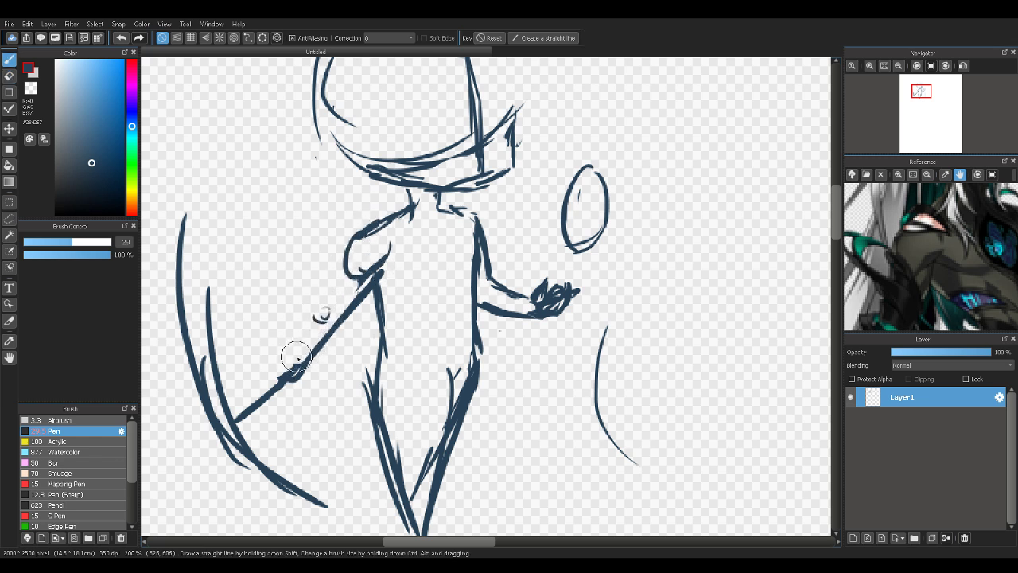
Redraw the lowered hand gripping the diagonal line, following the reference, and connect it to the upper arm with forearm lines
{"action": "left_click_drag", "start_coordinate": [883, 282], "coordinate": [893, 165]}
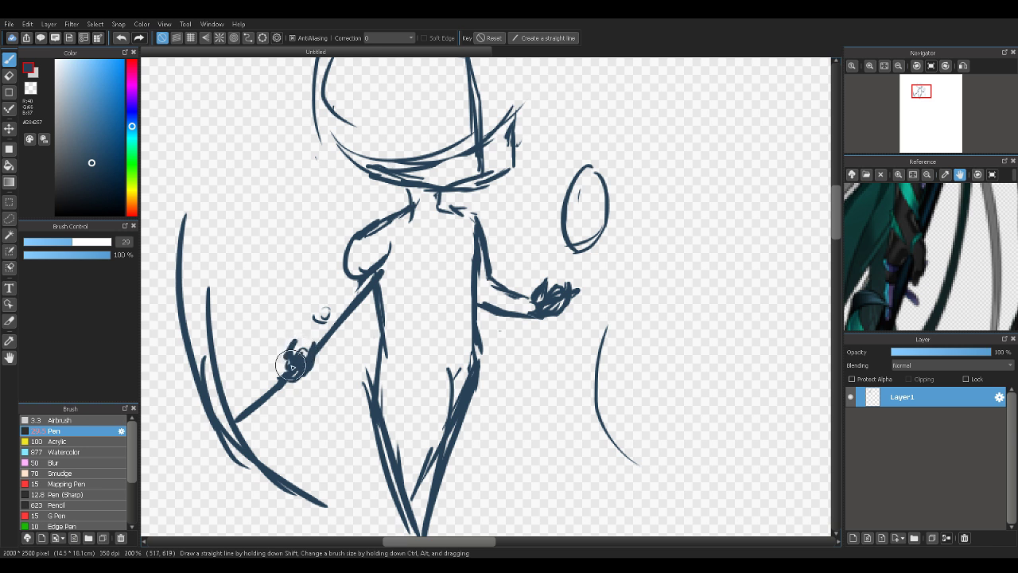
{"action": "key", "text": "e"}
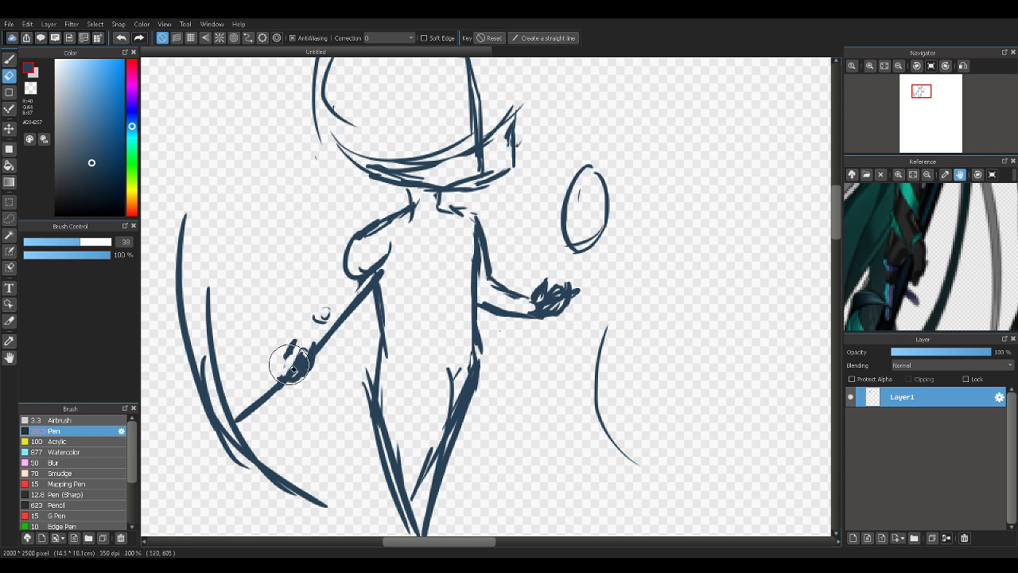
{"action": "key", "text": "p"}
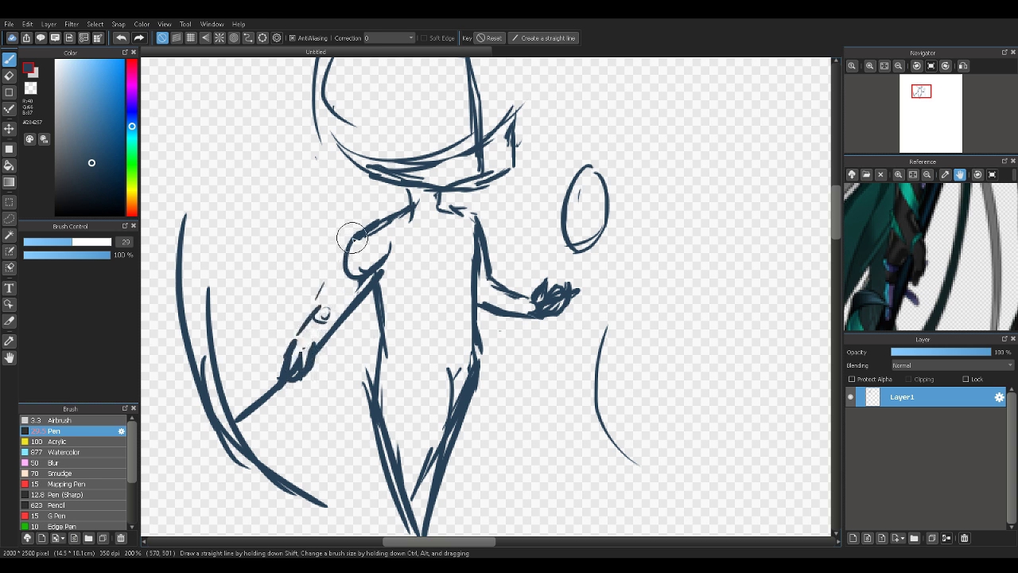
{"action": "left_click_drag", "start_coordinate": [352, 238], "coordinate": [285, 345]}
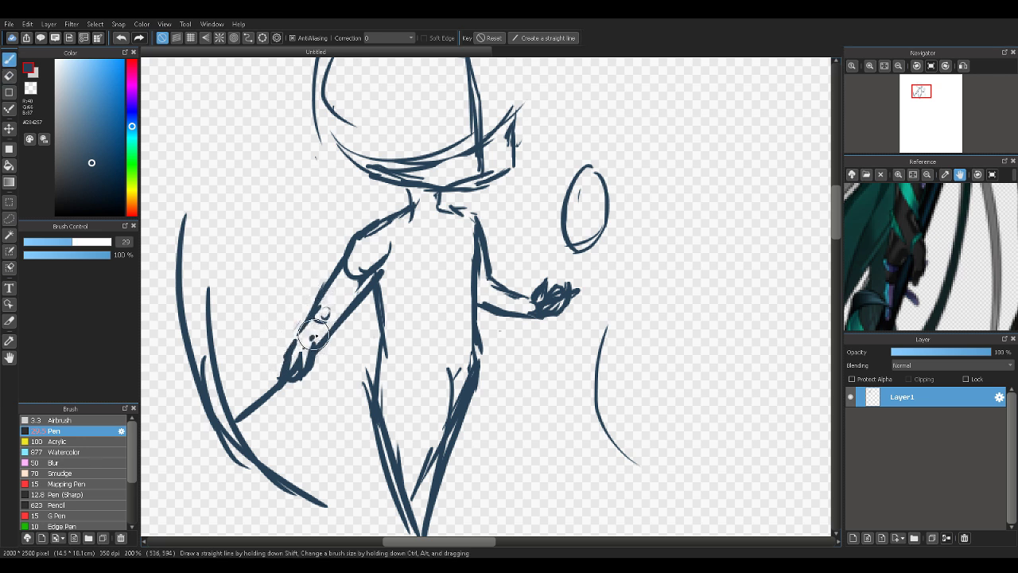
{"action": "left_click_drag", "start_coordinate": [314, 332], "coordinate": [369, 270]}
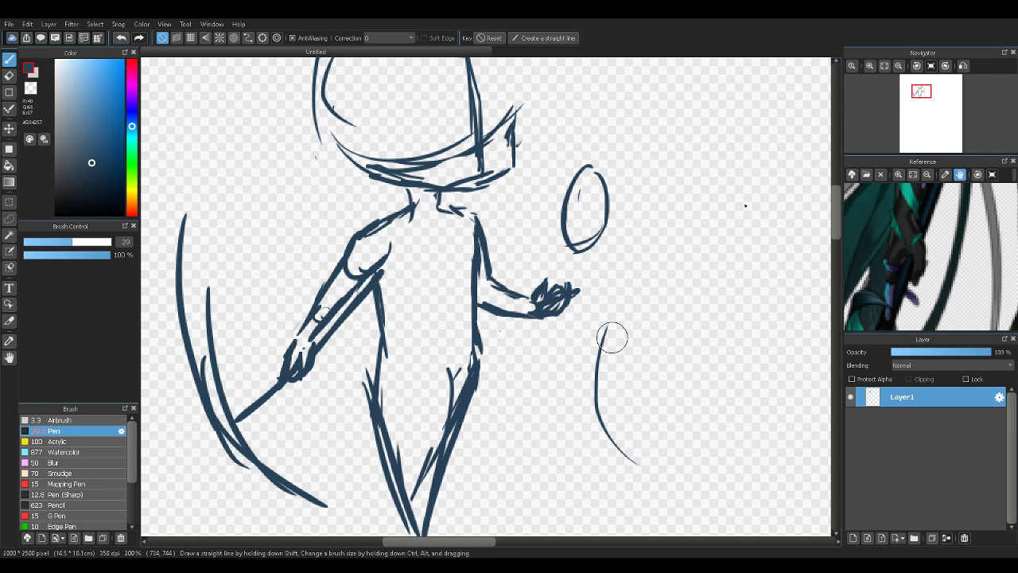
Erase the face's centre line and the jaw beside it, then redraw the vertical guide slanting down toward the chin
{"action": "left_click_drag", "start_coordinate": [924, 105], "coordinate": [921, 100]}
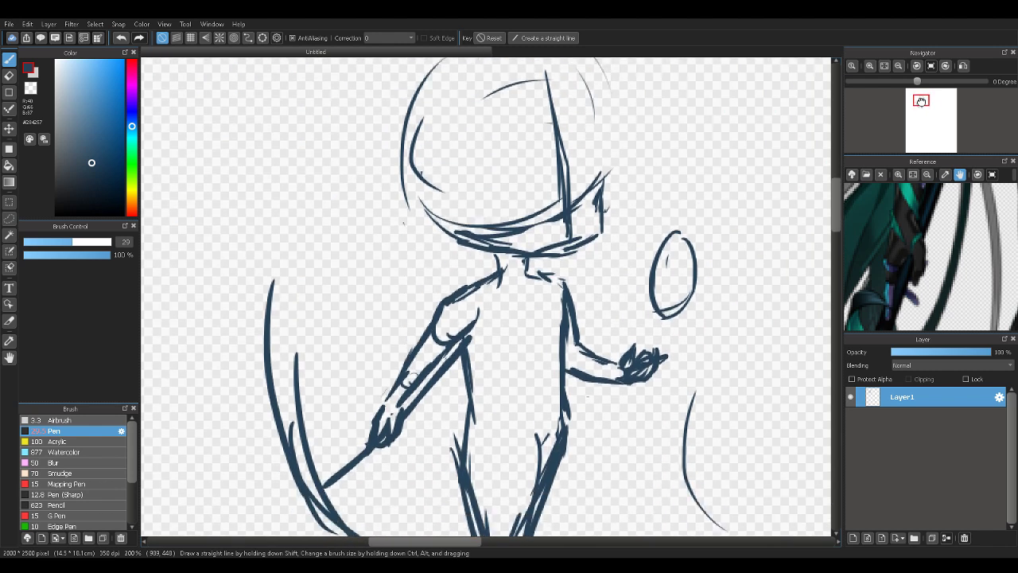
{"action": "mouse_move", "coordinate": [914, 219]}
{"action": "left_mouse_down"}
{"action": "mouse_move", "coordinate": [909, 354]}
{"action": "mouse_move", "coordinate": [941, 274]}
{"action": "mouse_move", "coordinate": [935, 230]}
{"action": "mouse_move", "coordinate": [911, 224]}
{"action": "left_mouse_up"}
{"action": "key", "text": "e"}
{"action": "mouse_move", "coordinate": [591, 238]}
{"action": "left_mouse_down"}
{"action": "mouse_move", "coordinate": [602, 227]}
{"action": "mouse_move", "coordinate": [586, 227]}
{"action": "mouse_move", "coordinate": [578, 204]}
{"action": "mouse_move", "coordinate": [551, 190]}
{"action": "mouse_move", "coordinate": [541, 74]}
{"action": "mouse_move", "coordinate": [564, 215]}
{"action": "left_mouse_up"}
{"action": "key", "text": "b"}
{"action": "mouse_move", "coordinate": [560, 84]}
{"action": "left_mouse_down"}
{"action": "mouse_move", "coordinate": [564, 151]}
{"action": "mouse_move", "coordinate": [554, 135]}
{"action": "mouse_move", "coordinate": [547, 241]}
{"action": "left_mouse_up"}
{"action": "left_click_drag", "start_coordinate": [560, 153], "coordinate": [550, 252]}
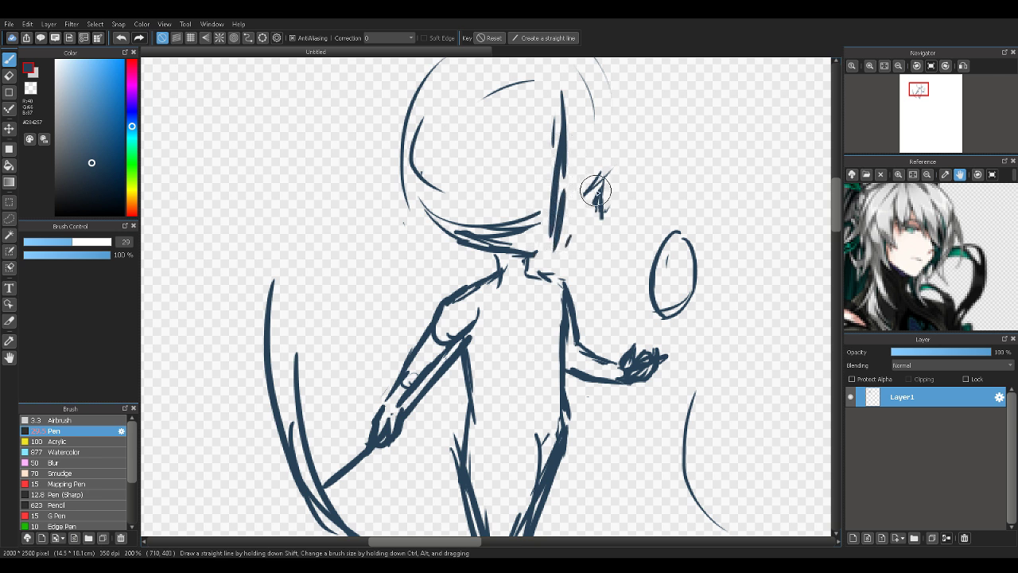
Draw the face's outer contour from the forehead down past the cheek to a narrower chin
{"action": "mouse_move", "coordinate": [584, 216]}
{"action": "left_mouse_down"}
{"action": "mouse_move", "coordinate": [554, 253]}
{"action": "mouse_move", "coordinate": [576, 241]}
{"action": "mouse_move", "coordinate": [592, 199]}
{"action": "left_mouse_up"}
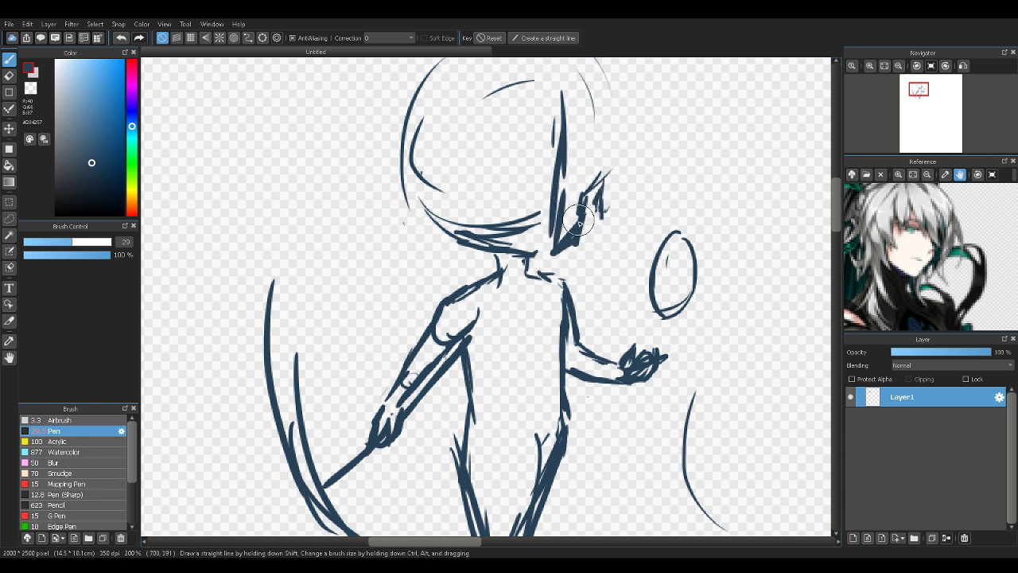
{"action": "mouse_move", "coordinate": [563, 233]}
{"action": "left_mouse_down"}
{"action": "mouse_move", "coordinate": [591, 194]}
{"action": "mouse_move", "coordinate": [584, 154]}
{"action": "mouse_move", "coordinate": [594, 108]}
{"action": "mouse_move", "coordinate": [587, 182]}
{"action": "left_mouse_up"}
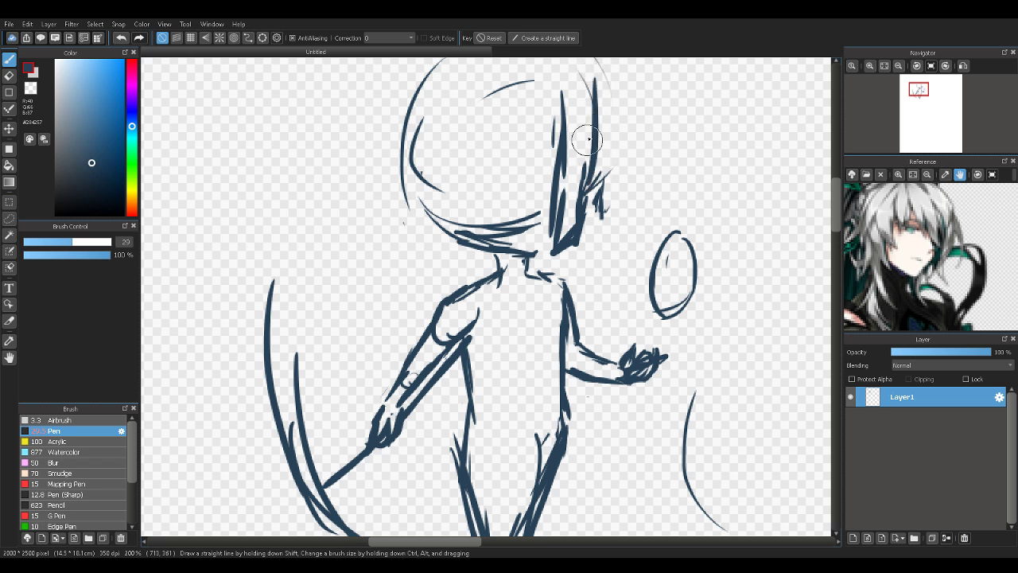
{"action": "left_click_drag", "start_coordinate": [593, 120], "coordinate": [580, 169]}
{"action": "mouse_move", "coordinate": [580, 226]}
{"action": "left_mouse_down"}
{"action": "mouse_move", "coordinate": [562, 256]}
{"action": "mouse_move", "coordinate": [528, 252]}
{"action": "left_mouse_up"}
Erase the face's vertical guide and redraw it nearer the outer face contour
{"action": "key", "text": "e"}
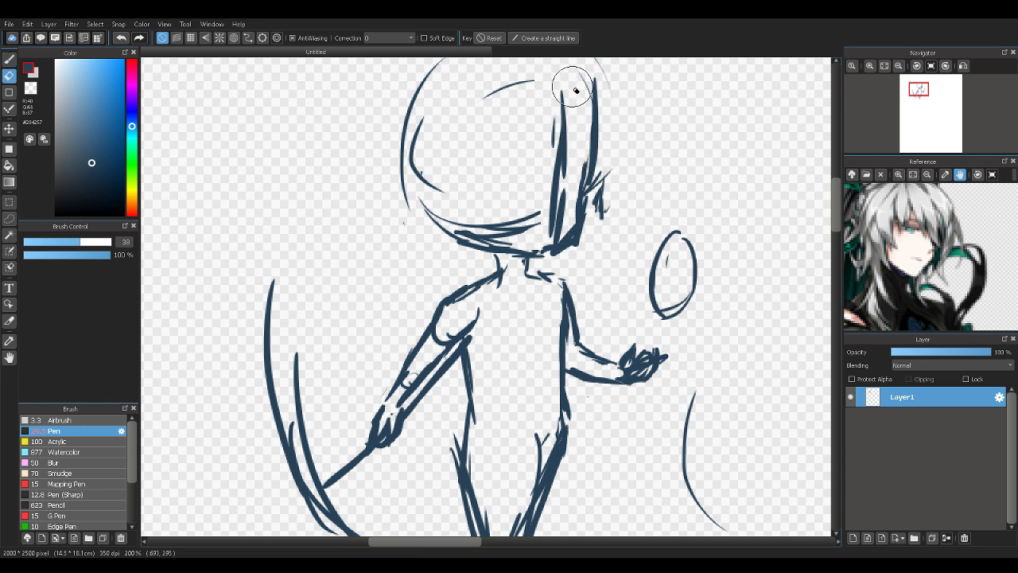
{"action": "left_click_drag", "start_coordinate": [572, 87], "coordinate": [548, 235]}
{"action": "key", "text": "b"}
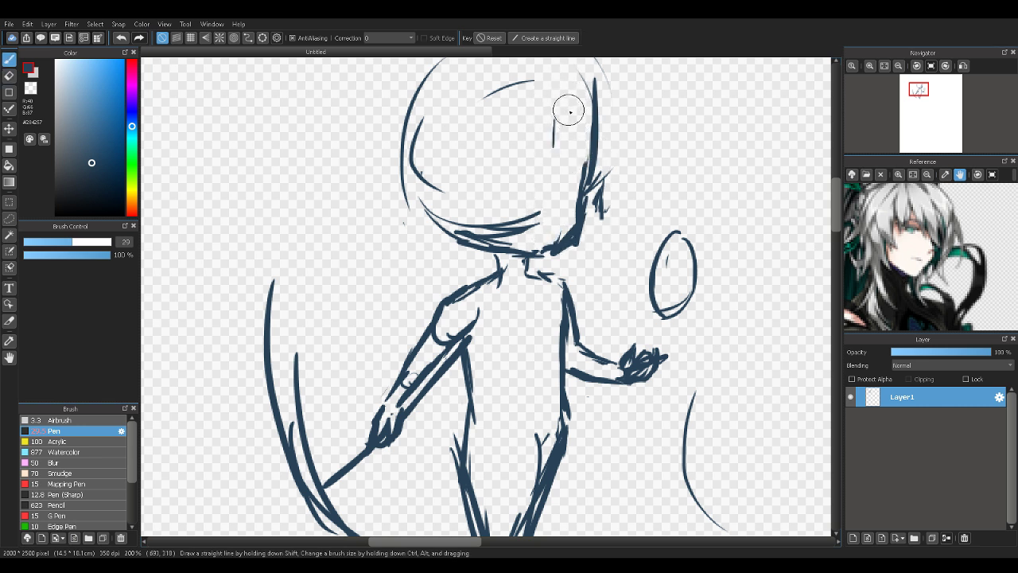
{"action": "left_click_drag", "start_coordinate": [570, 110], "coordinate": [557, 210]}
{"action": "left_click_drag", "start_coordinate": [574, 148], "coordinate": [553, 231]}
Rework the face guide into a shorter slanted line running from eye level down to the chin, erasing the previous strokes
{"action": "key", "text": "e"}
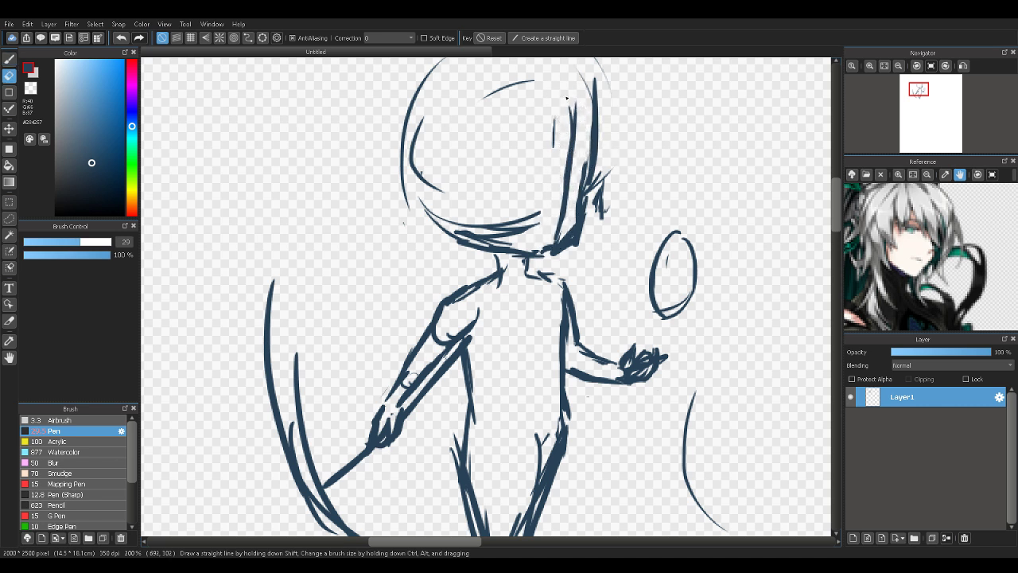
{"action": "mouse_move", "coordinate": [568, 103]}
{"action": "left_mouse_down"}
{"action": "mouse_move", "coordinate": [558, 201]}
{"action": "mouse_move", "coordinate": [563, 179]}
{"action": "left_mouse_up"}
{"action": "left_click_drag", "start_coordinate": [574, 128], "coordinate": [550, 233]}
{"action": "key", "text": "b"}
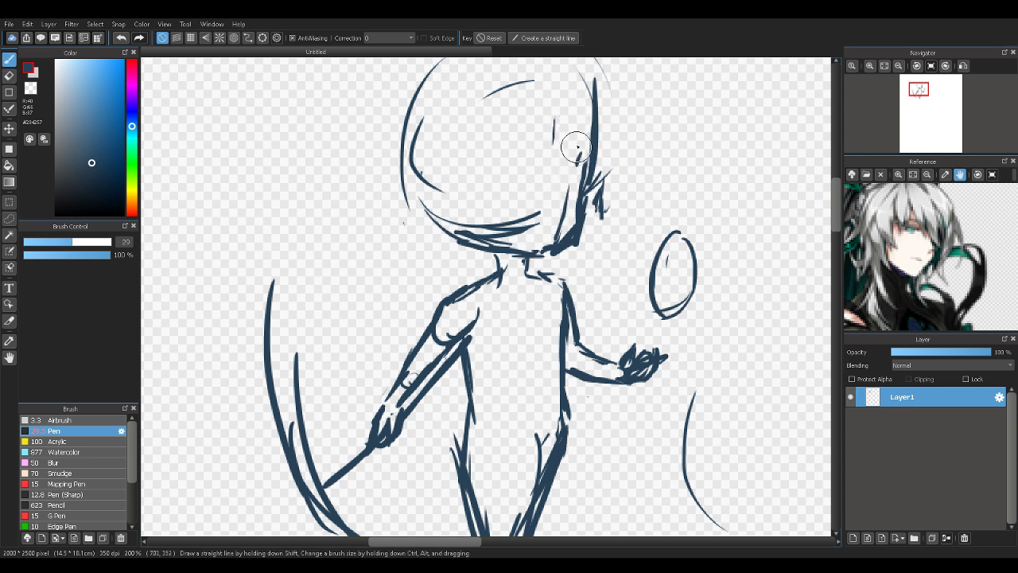
{"action": "mouse_move", "coordinate": [575, 124]}
{"action": "left_mouse_down"}
{"action": "mouse_move", "coordinate": [566, 192]}
{"action": "mouse_move", "coordinate": [586, 119]}
{"action": "mouse_move", "coordinate": [548, 232]}
{"action": "left_mouse_up"}
{"action": "left_click_drag", "start_coordinate": [576, 174], "coordinate": [545, 253]}
{"action": "mouse_move", "coordinate": [582, 132]}
{"action": "left_mouse_down"}
{"action": "mouse_move", "coordinate": [555, 184]}
{"action": "mouse_move", "coordinate": [592, 120]}
{"action": "mouse_move", "coordinate": [567, 214]}
{"action": "left_mouse_up"}
{"action": "key", "text": "e"}
{"action": "left_click_drag", "start_coordinate": [583, 156], "coordinate": [562, 223]}
{"action": "key", "text": "b"}
{"action": "left_click_drag", "start_coordinate": [576, 126], "coordinate": [572, 157]}
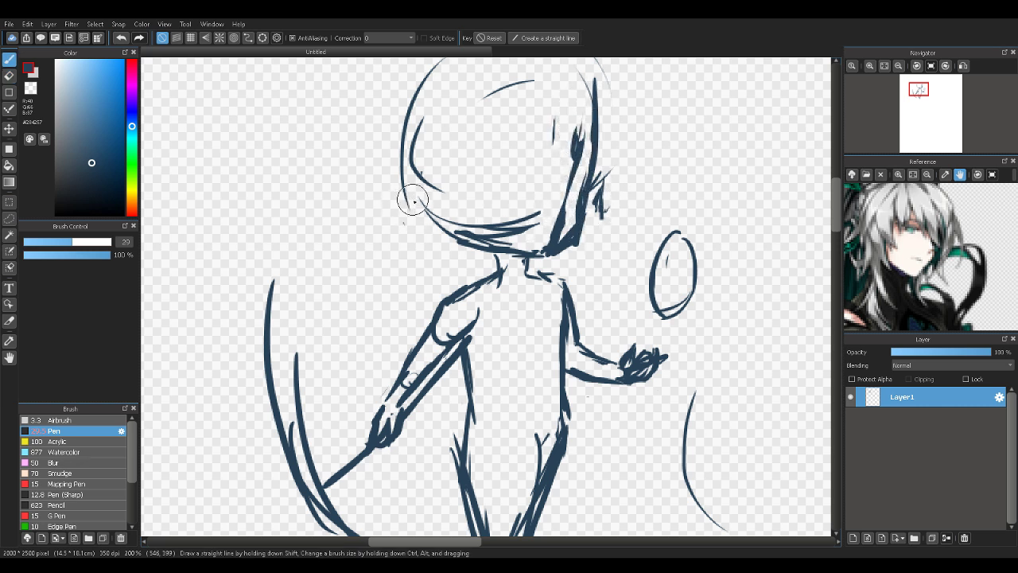
Add a stroke to the lower-left jaw contour and erase the doubled strokes inside the figure's right-hand thigh
{"action": "left_click_drag", "start_coordinate": [417, 199], "coordinate": [453, 239]}
{"action": "left_click_drag", "start_coordinate": [928, 100], "coordinate": [922, 105]}
{"action": "left_click_drag", "start_coordinate": [944, 263], "coordinate": [958, 201]}
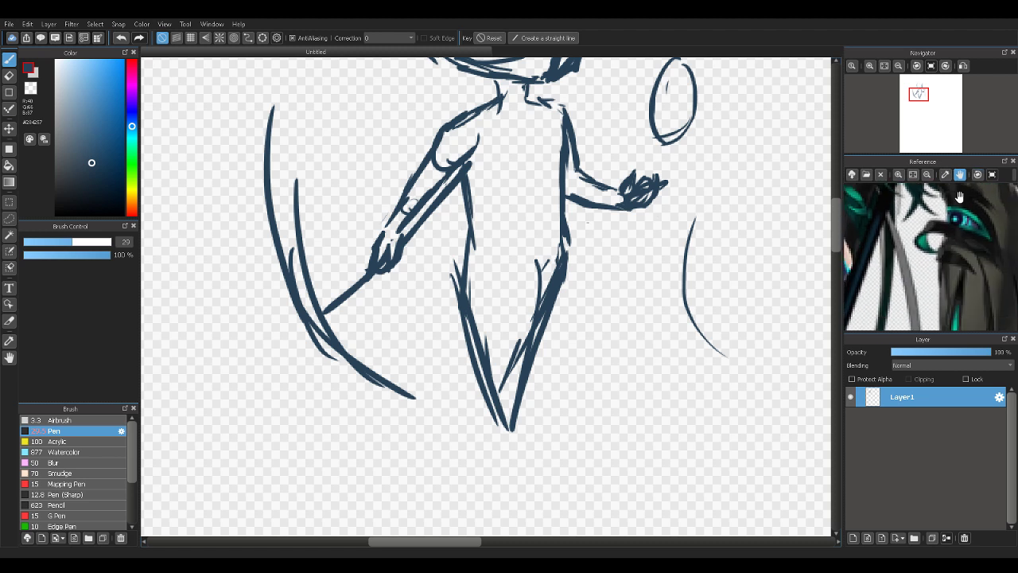
{"action": "left_click_drag", "start_coordinate": [934, 306], "coordinate": [919, 264]}
{"action": "scroll", "coordinate": [924, 245], "scroll_direction": "up", "scroll_amount": 5}
{"action": "key", "text": "e"}
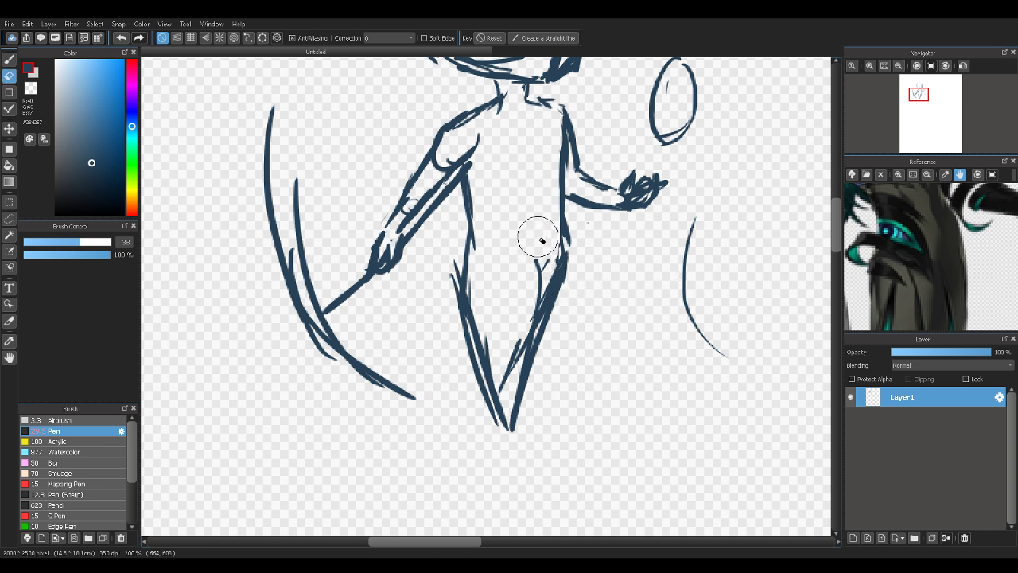
{"action": "mouse_move", "coordinate": [534, 234]}
{"action": "left_mouse_down"}
{"action": "mouse_move", "coordinate": [526, 346]}
{"action": "mouse_move", "coordinate": [546, 287]}
{"action": "mouse_move", "coordinate": [511, 402]}
{"action": "mouse_move", "coordinate": [515, 295]}
{"action": "mouse_move", "coordinate": [531, 261]}
{"action": "mouse_move", "coordinate": [532, 303]}
{"action": "left_mouse_up"}
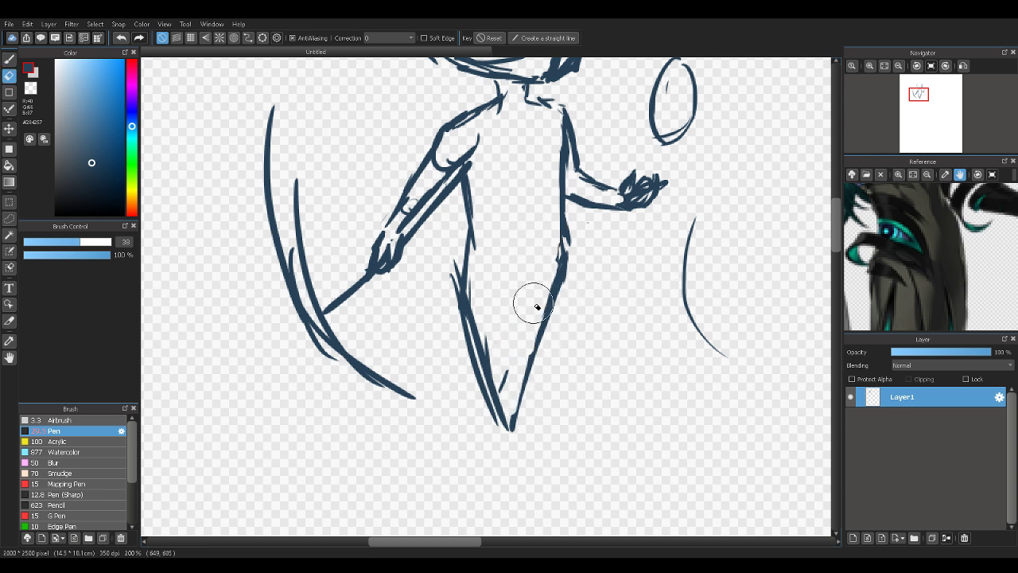
Erase the rough waist and hip edge below the raised arm and redraw it as one bolder contour running into the thigh
{"action": "left_click_drag", "start_coordinate": [919, 241], "coordinate": [921, 263]}
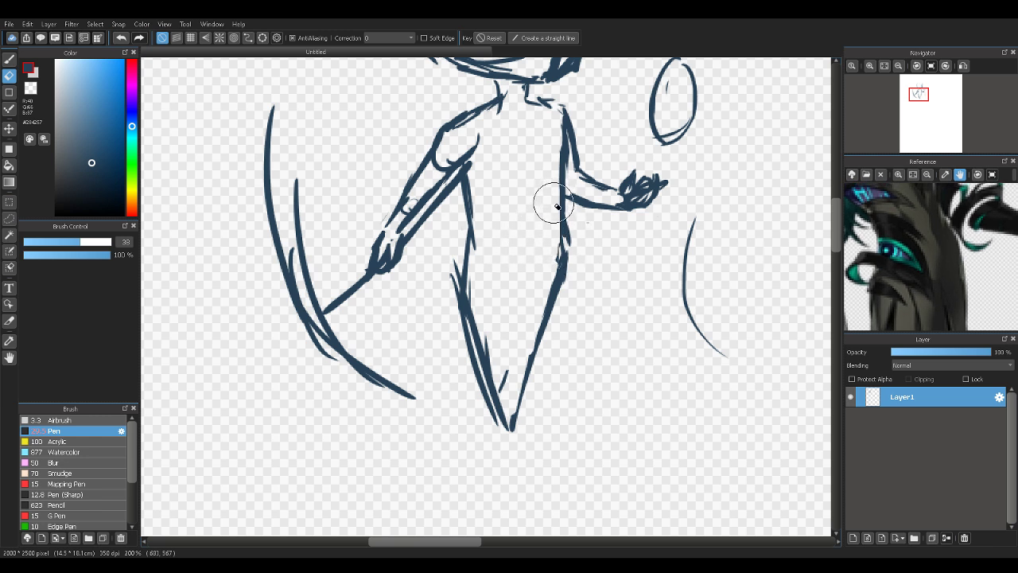
{"action": "left_click_drag", "start_coordinate": [894, 212], "coordinate": [893, 259]}
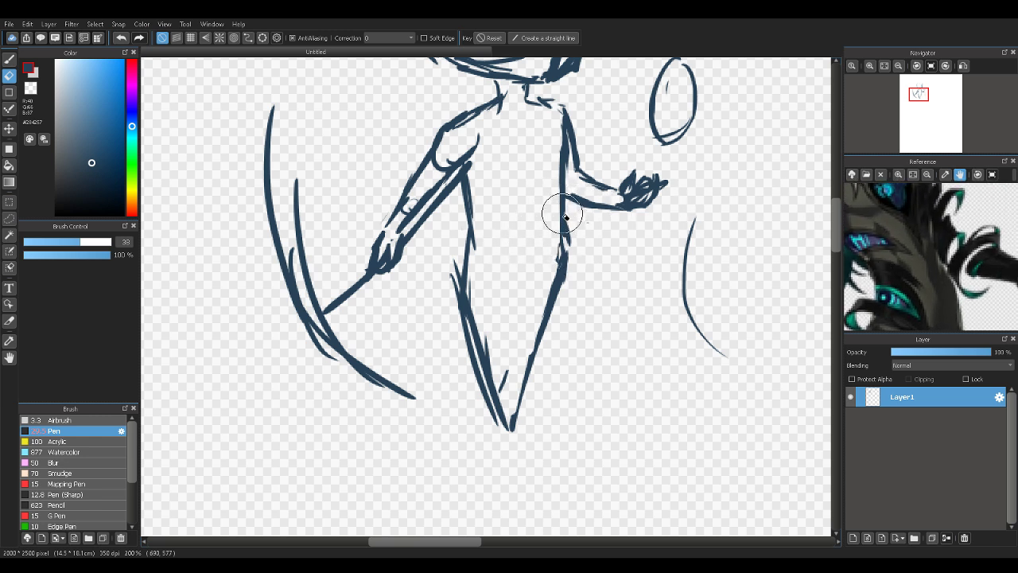
{"action": "mouse_move", "coordinate": [565, 219]}
{"action": "left_mouse_down"}
{"action": "mouse_move", "coordinate": [556, 209]}
{"action": "mouse_move", "coordinate": [570, 218]}
{"action": "mouse_move", "coordinate": [566, 253]}
{"action": "left_mouse_up"}
{"action": "key", "text": "b"}
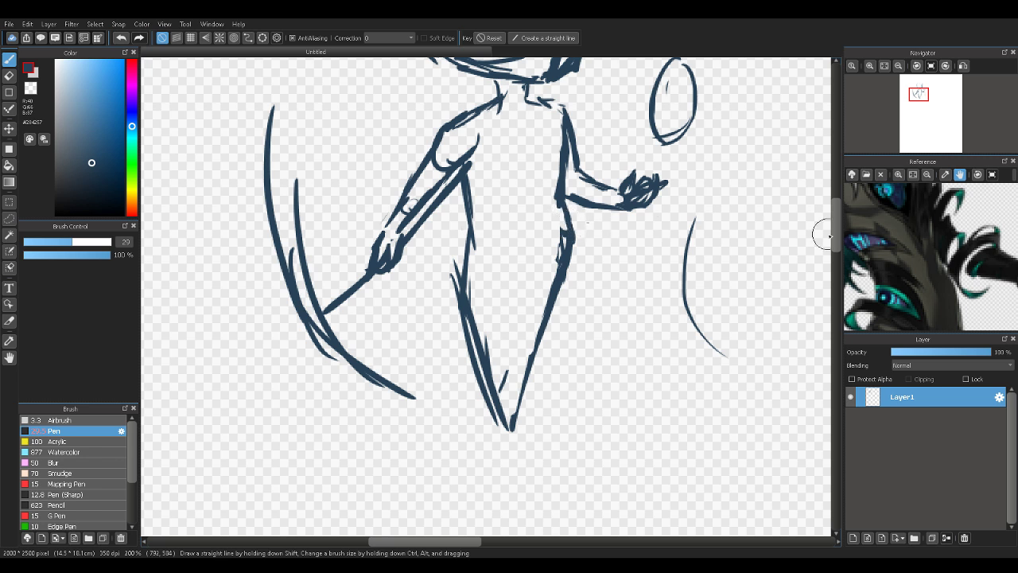
{"action": "left_click_drag", "start_coordinate": [948, 251], "coordinate": [937, 194]}
{"action": "key", "text": "e"}
{"action": "left_click_drag", "start_coordinate": [547, 228], "coordinate": [549, 275]}
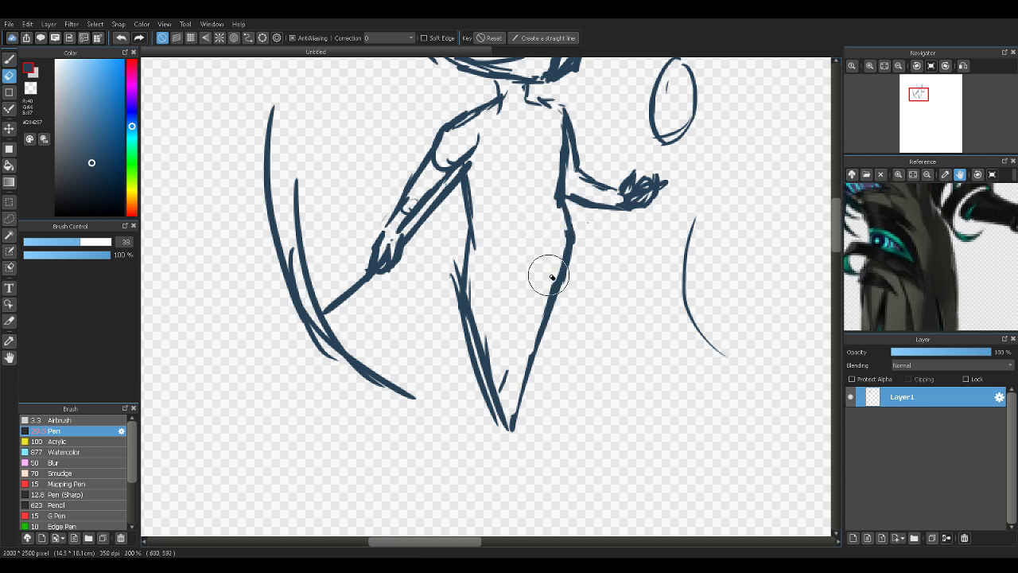
{"action": "mouse_move", "coordinate": [574, 244]}
{"action": "left_mouse_down"}
{"action": "mouse_move", "coordinate": [571, 213]}
{"action": "mouse_move", "coordinate": [567, 233]}
{"action": "left_mouse_up"}
{"action": "key", "text": "b"}
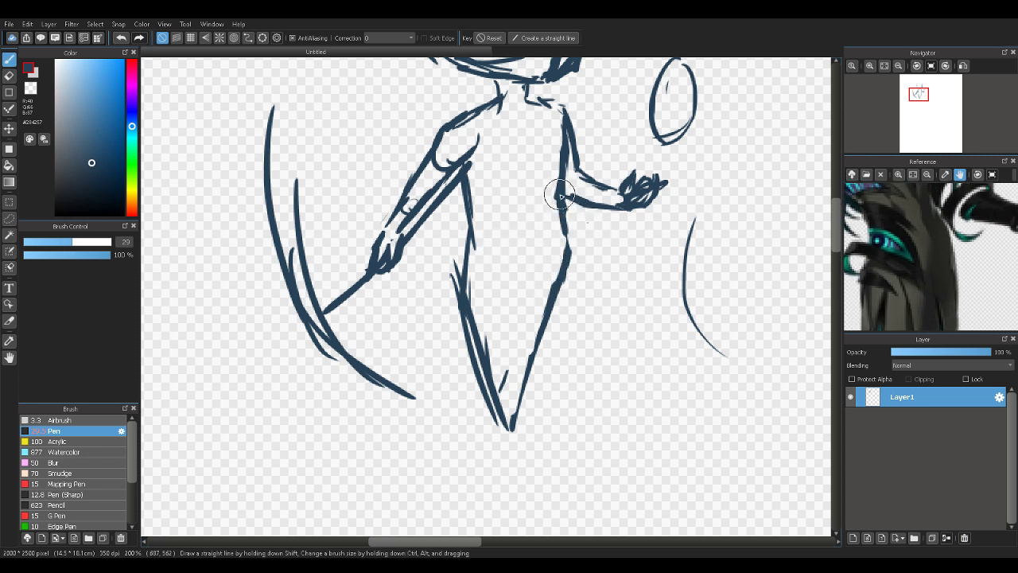
{"action": "mouse_move", "coordinate": [560, 195]}
{"action": "left_mouse_down"}
{"action": "mouse_move", "coordinate": [546, 295]}
{"action": "mouse_move", "coordinate": [517, 348]}
{"action": "left_mouse_up"}
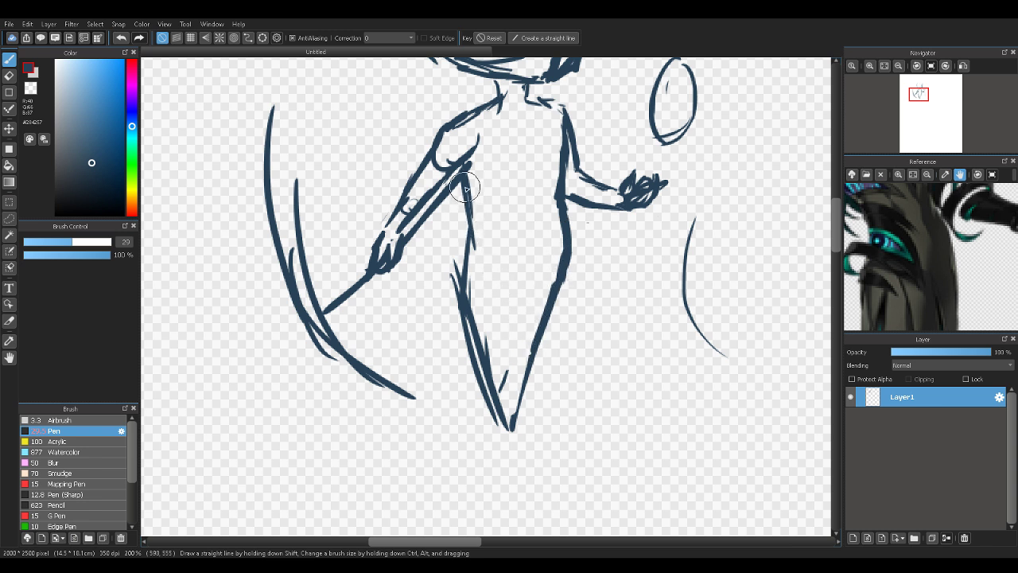
Strengthen the waist line beside the lowered arm and erase the doubled strokes along that hip and leg
{"action": "left_click_drag", "start_coordinate": [465, 167], "coordinate": [470, 271]}
{"action": "left_click_drag", "start_coordinate": [470, 225], "coordinate": [457, 268]}
{"action": "key", "text": "e"}
{"action": "left_click_drag", "start_coordinate": [479, 230], "coordinate": [479, 274]}
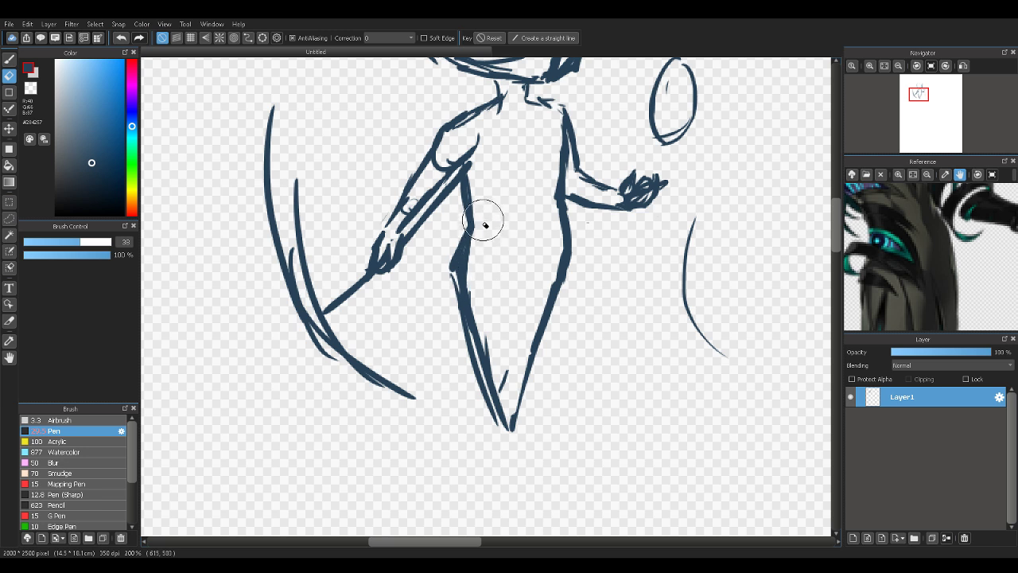
{"action": "mouse_move", "coordinate": [456, 229]}
{"action": "left_mouse_down"}
{"action": "mouse_move", "coordinate": [451, 286]}
{"action": "mouse_move", "coordinate": [481, 397]}
{"action": "left_mouse_up"}
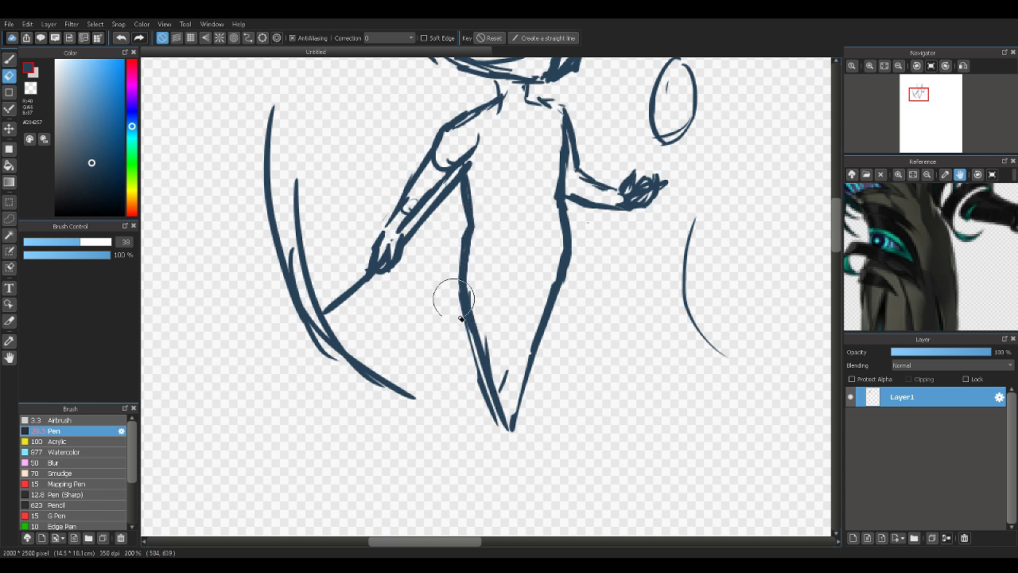
{"action": "left_click_drag", "start_coordinate": [453, 301], "coordinate": [496, 446]}
Erase most of the loose curve beside the raised arm and the construction arcs inside the lowered arm
{"action": "left_click_drag", "start_coordinate": [930, 269], "coordinate": [941, 200]}
{"action": "left_click_drag", "start_coordinate": [919, 296], "coordinate": [932, 187]}
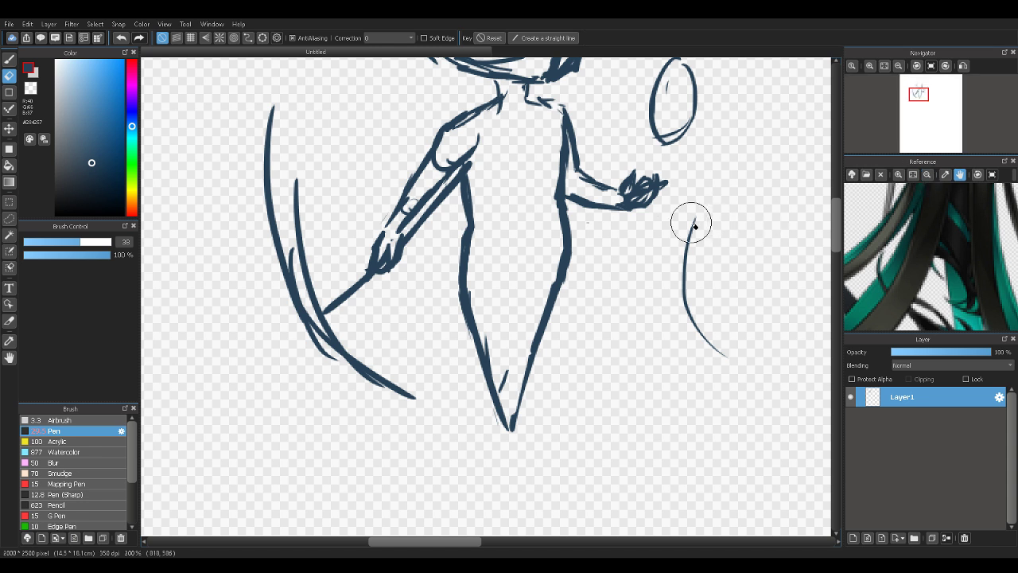
{"action": "left_click_drag", "start_coordinate": [686, 274], "coordinate": [674, 302]}
{"action": "mouse_move", "coordinate": [703, 234]}
{"action": "left_mouse_down"}
{"action": "mouse_move", "coordinate": [689, 341]}
{"action": "mouse_move", "coordinate": [723, 325]}
{"action": "left_mouse_up"}
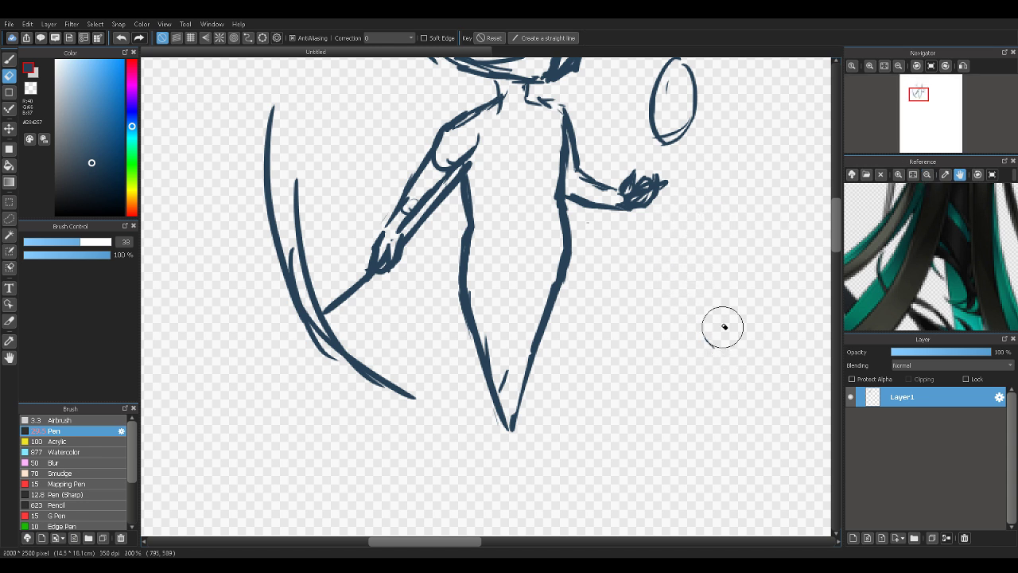
{"action": "mouse_move", "coordinate": [454, 151]}
{"action": "left_mouse_down"}
{"action": "mouse_move", "coordinate": [443, 171]}
{"action": "mouse_move", "coordinate": [479, 140]}
{"action": "mouse_move", "coordinate": [421, 186]}
{"action": "mouse_move", "coordinate": [430, 179]}
{"action": "mouse_move", "coordinate": [422, 202]}
{"action": "mouse_move", "coordinate": [456, 151]}
{"action": "mouse_move", "coordinate": [398, 242]}
{"action": "left_mouse_up"}
{"action": "key", "text": "b"}
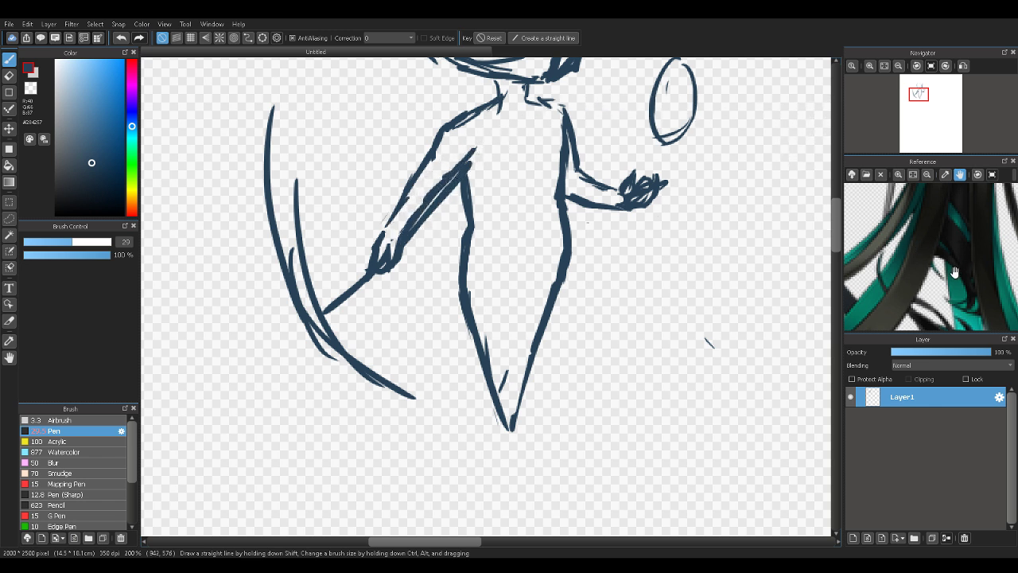
Straighten the lowered arm's shoulder slope and connect the neck to the opposite shoulder with a firmer line
{"action": "mouse_move", "coordinate": [950, 231]}
{"action": "left_mouse_down"}
{"action": "mouse_move", "coordinate": [970, 287]}
{"action": "mouse_move", "coordinate": [942, 233]}
{"action": "left_mouse_up"}
{"action": "left_click_drag", "start_coordinate": [937, 296], "coordinate": [954, 374]}
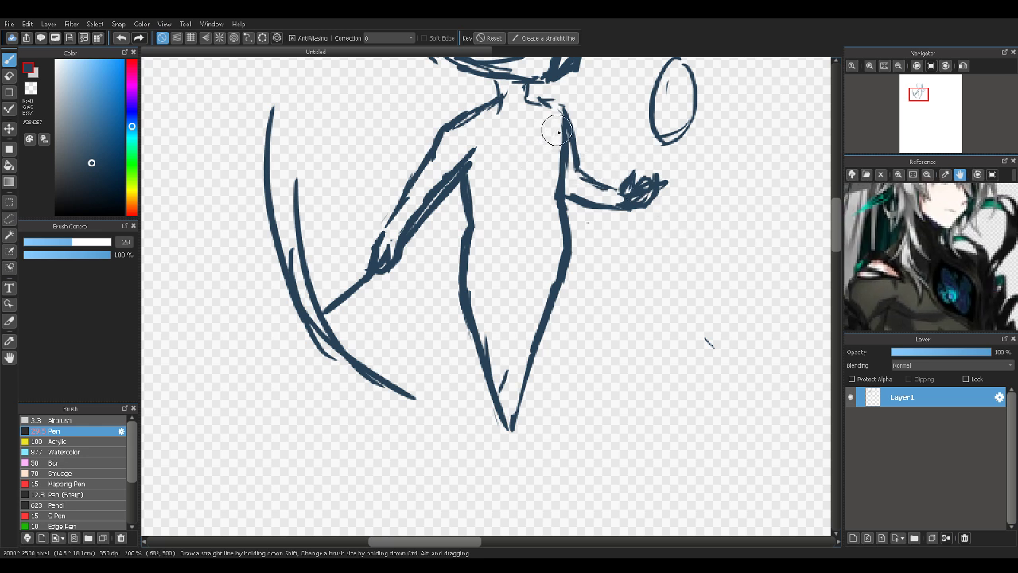
{"action": "key", "text": "e"}
{"action": "mouse_move", "coordinate": [470, 117]}
{"action": "left_mouse_down"}
{"action": "mouse_move", "coordinate": [493, 106]}
{"action": "mouse_move", "coordinate": [473, 107]}
{"action": "mouse_move", "coordinate": [416, 171]}
{"action": "mouse_move", "coordinate": [481, 99]}
{"action": "mouse_move", "coordinate": [506, 94]}
{"action": "left_mouse_up"}
{"action": "key", "text": "b"}
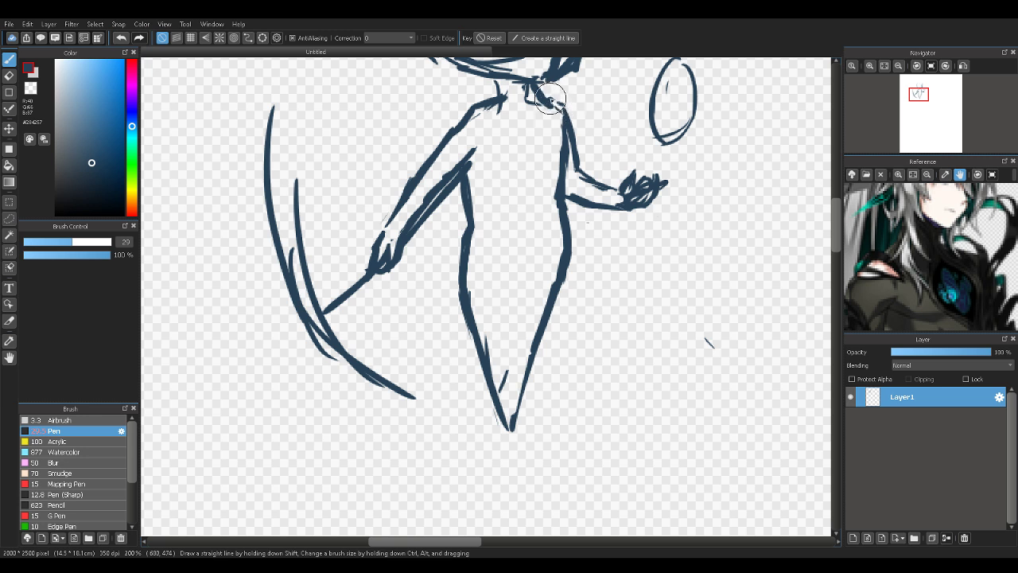
{"action": "mouse_move", "coordinate": [551, 98]}
{"action": "left_mouse_down"}
{"action": "mouse_move", "coordinate": [522, 102]}
{"action": "mouse_move", "coordinate": [546, 93]}
{"action": "mouse_move", "coordinate": [540, 80]}
{"action": "mouse_move", "coordinate": [554, 101]}
{"action": "left_mouse_up"}
Erase the lowered arm's shoulder corner and redraw it fuller and rounder into the upper arm
{"action": "key", "text": "e"}
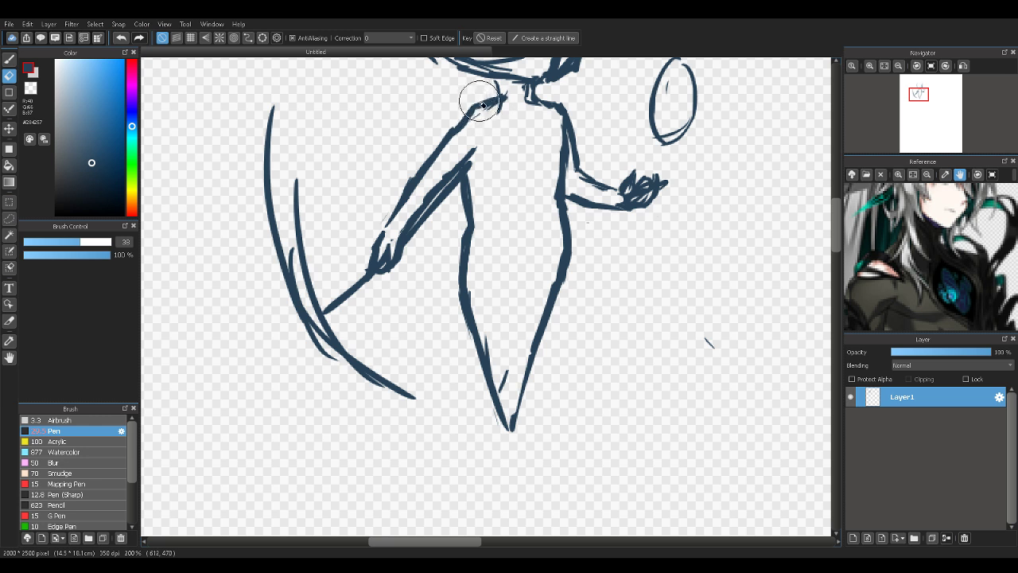
{"action": "left_click_drag", "start_coordinate": [482, 105], "coordinate": [447, 158]}
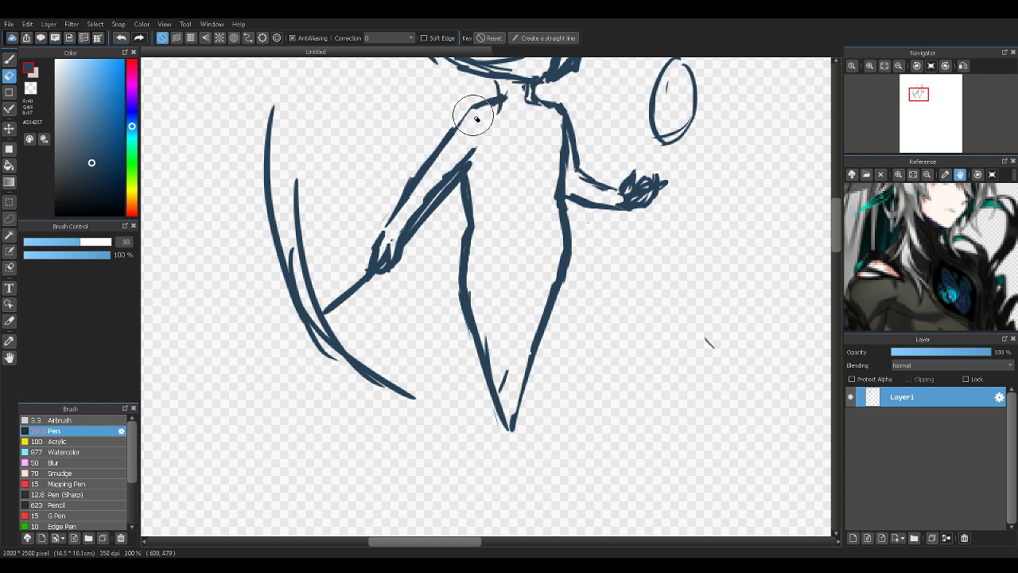
{"action": "mouse_move", "coordinate": [476, 118]}
{"action": "left_mouse_down"}
{"action": "mouse_move", "coordinate": [453, 134]}
{"action": "mouse_move", "coordinate": [467, 112]}
{"action": "left_mouse_up"}
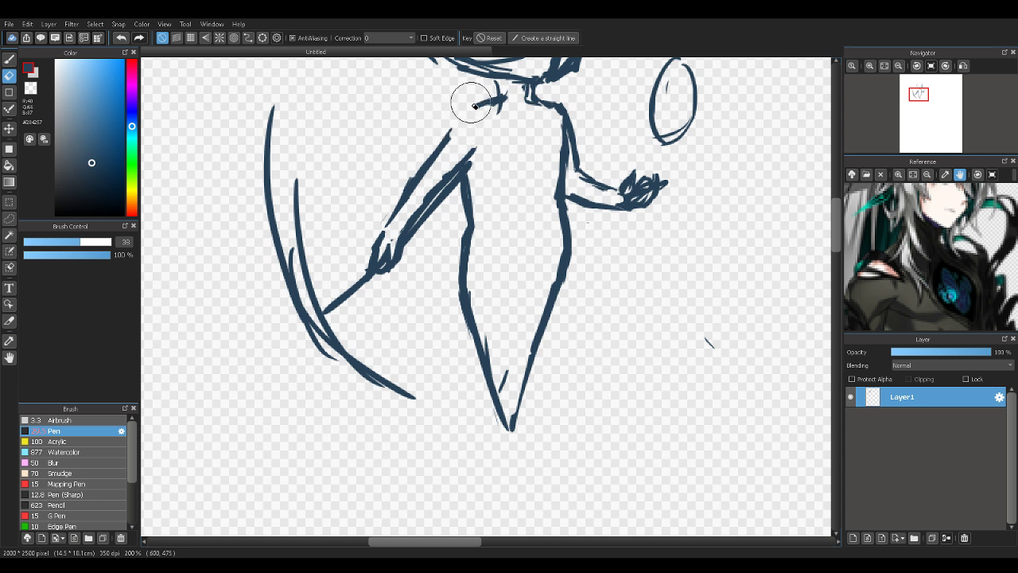
{"action": "key", "text": "b"}
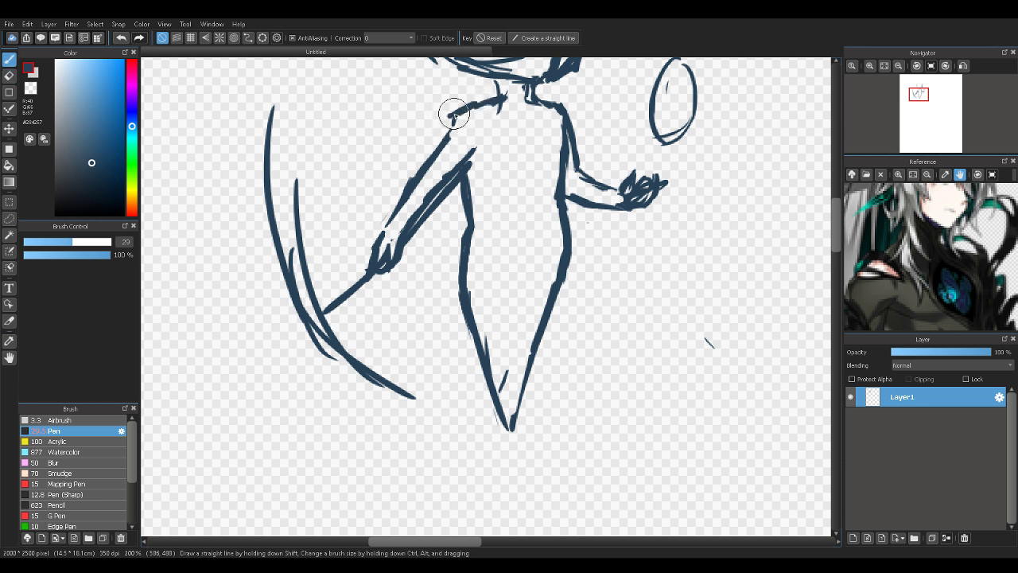
{"action": "left_click_drag", "start_coordinate": [451, 113], "coordinate": [436, 147]}
{"action": "key", "text": "e"}
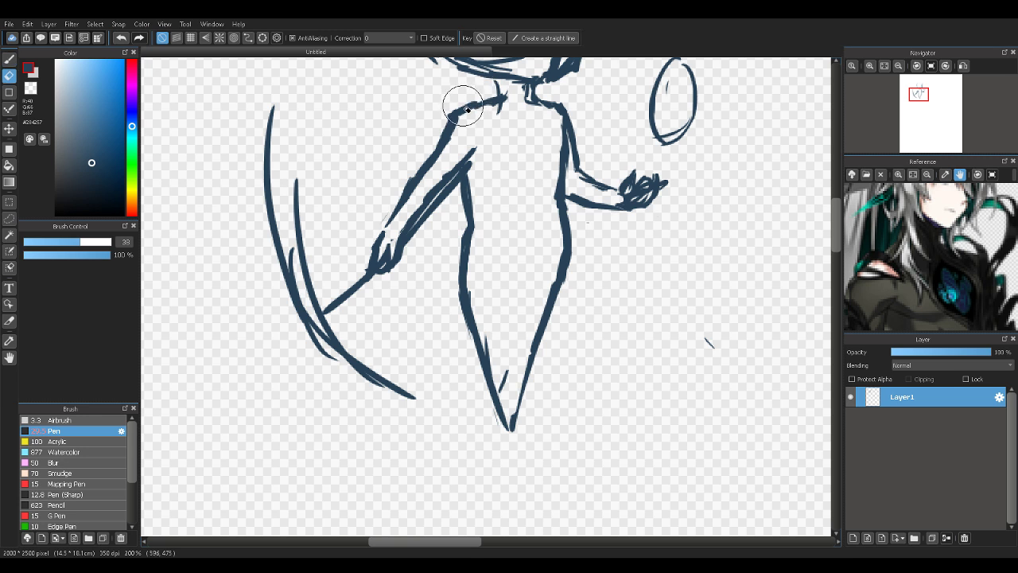
{"action": "key", "text": "b"}
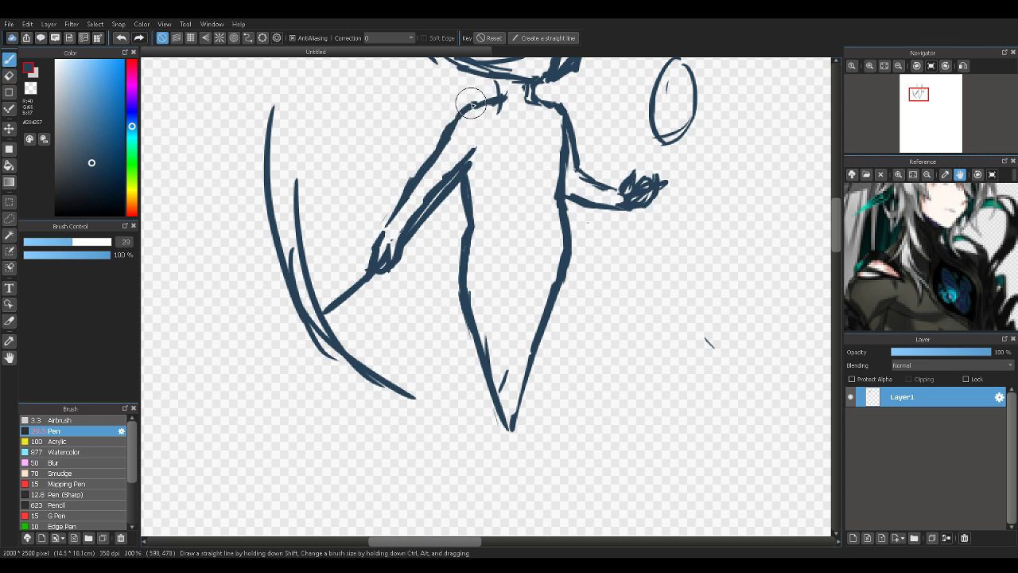
{"action": "key", "text": "e"}
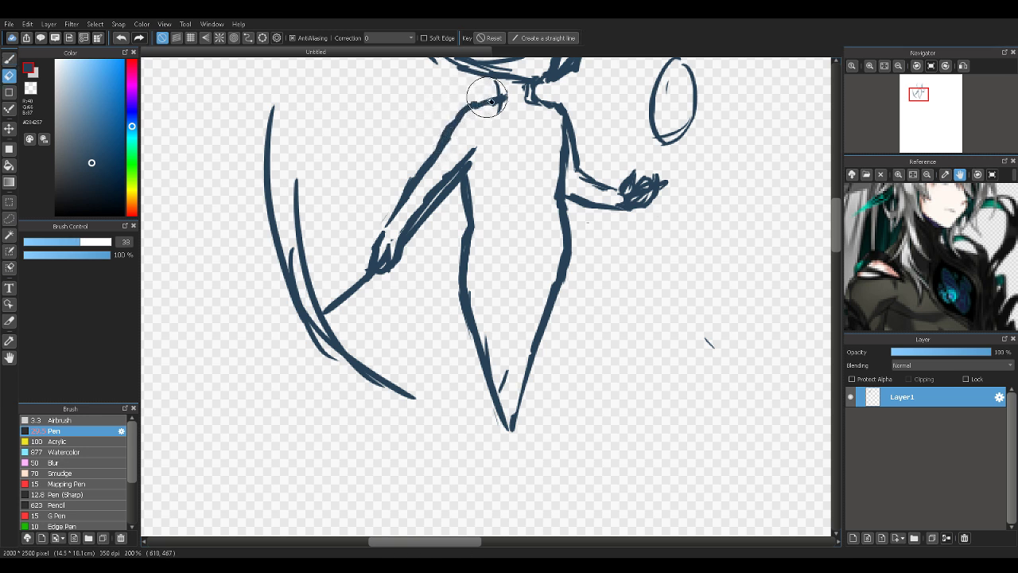
Rework the shoulder into a smoother slope from the neck to the upper arm, checking the reference's shoulder
{"action": "left_click_drag", "start_coordinate": [917, 230], "coordinate": [957, 205]}
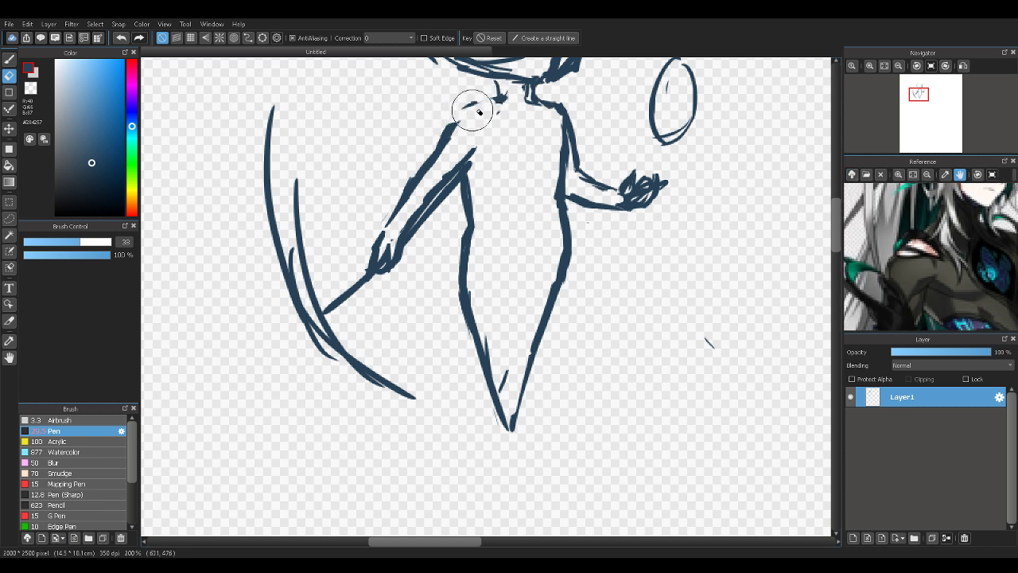
{"action": "left_click_drag", "start_coordinate": [470, 109], "coordinate": [428, 162]}
{"action": "key", "text": "b"}
{"action": "key", "text": "e"}
{"action": "mouse_move", "coordinate": [470, 116]}
{"action": "left_mouse_down"}
{"action": "mouse_move", "coordinate": [497, 97]}
{"action": "mouse_move", "coordinate": [444, 123]}
{"action": "mouse_move", "coordinate": [472, 104]}
{"action": "mouse_move", "coordinate": [460, 102]}
{"action": "mouse_move", "coordinate": [434, 155]}
{"action": "left_mouse_up"}
{"action": "key", "text": "b"}
{"action": "key", "text": "e"}
{"action": "key", "text": "b"}
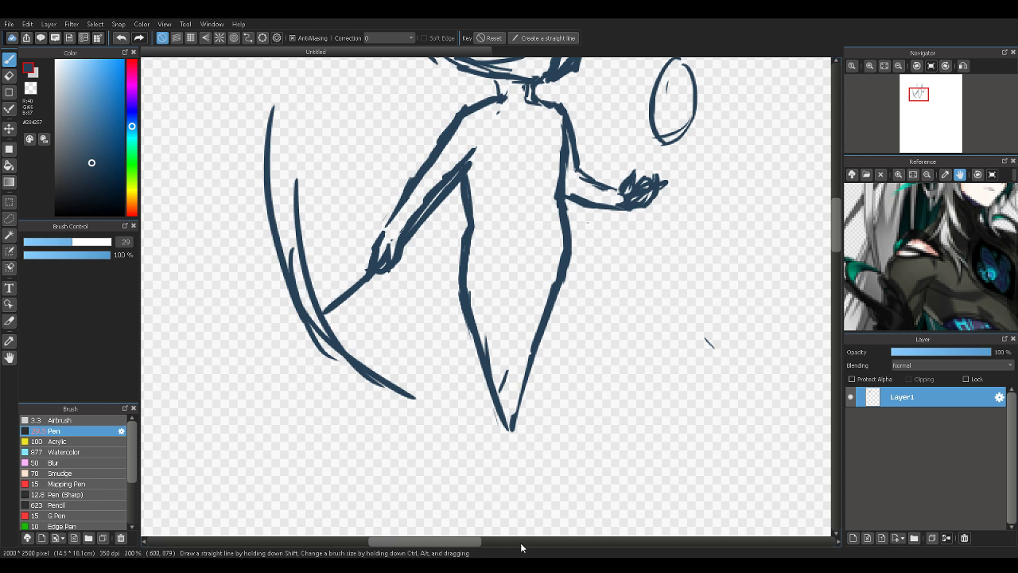
Consult the reference's lower body and erase both leg lines below the thighs
{"action": "left_click_drag", "start_coordinate": [989, 265], "coordinate": [964, 177]}
{"action": "left_click_drag", "start_coordinate": [980, 315], "coordinate": [971, 170]}
{"action": "left_click_drag", "start_coordinate": [980, 293], "coordinate": [949, 197]}
{"action": "left_click_drag", "start_coordinate": [957, 295], "coordinate": [936, 231]}
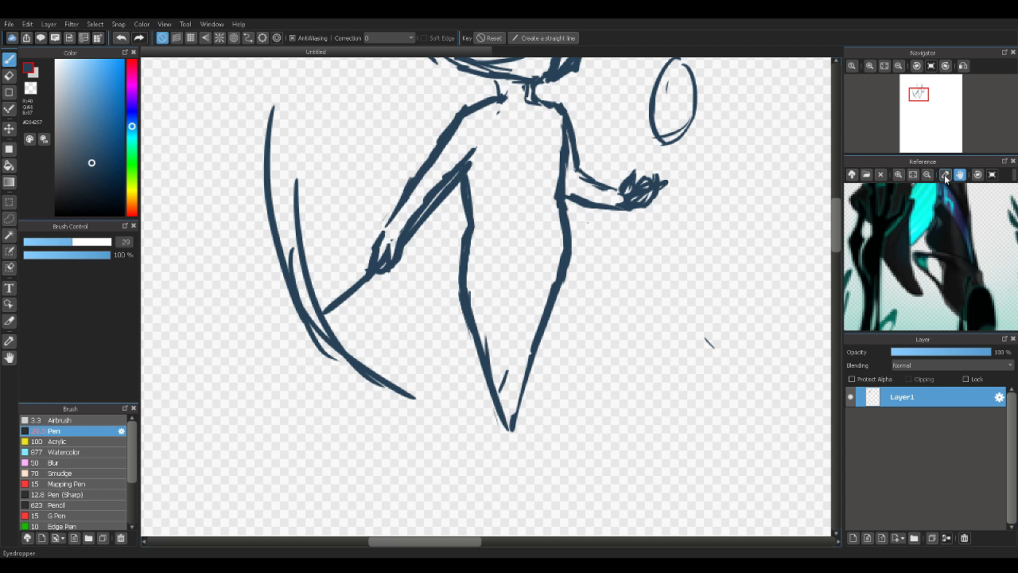
{"action": "scroll", "coordinate": [940, 206], "scroll_direction": "down", "scroll_amount": 5}
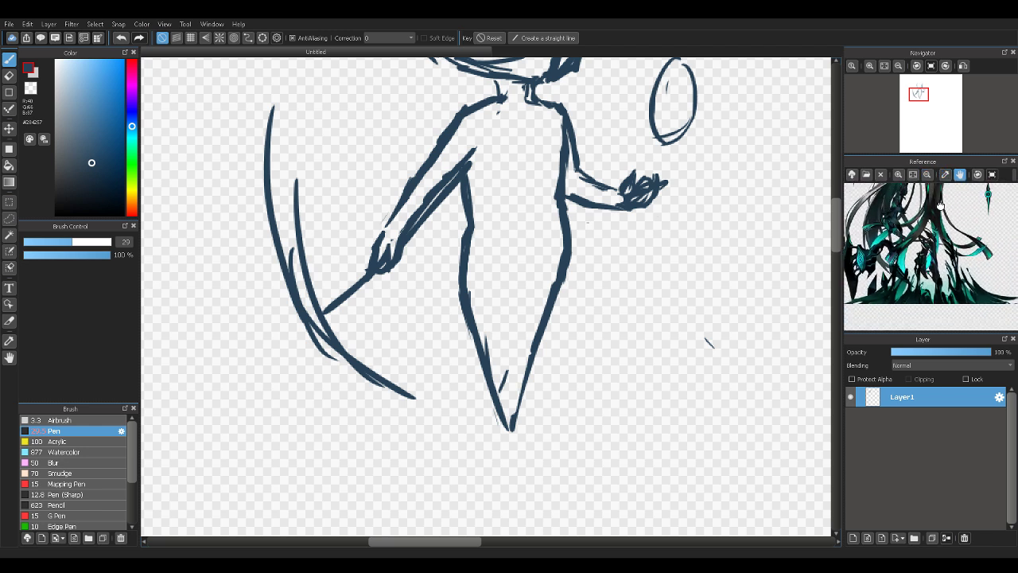
{"action": "mouse_move", "coordinate": [940, 205]}
{"action": "left_mouse_down"}
{"action": "mouse_move", "coordinate": [925, 241]}
{"action": "mouse_move", "coordinate": [909, 238]}
{"action": "mouse_move", "coordinate": [916, 249]}
{"action": "left_mouse_up"}
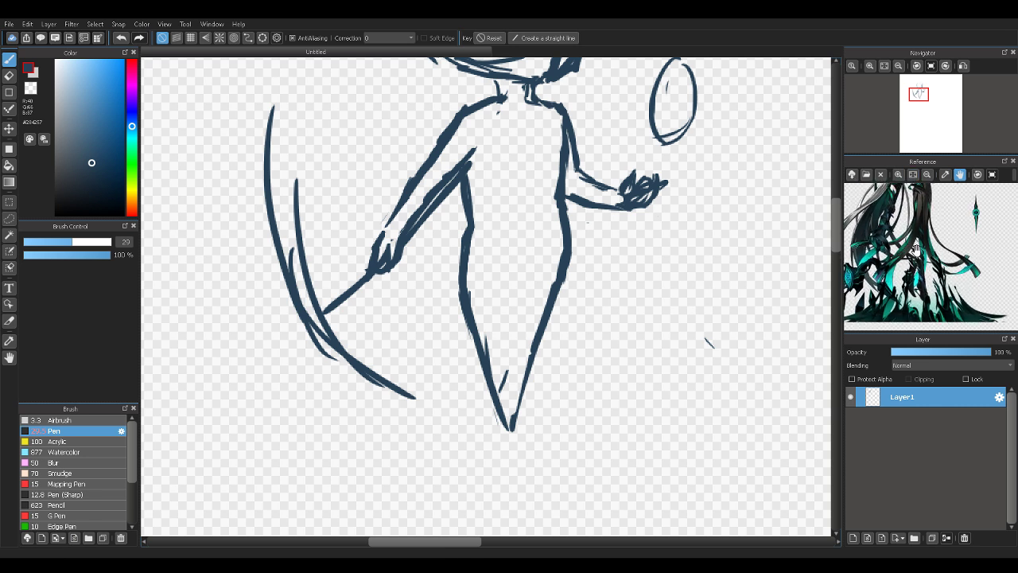
{"action": "key", "text": "e"}
{"action": "mouse_move", "coordinate": [493, 325]}
{"action": "left_mouse_down"}
{"action": "mouse_move", "coordinate": [474, 352]}
{"action": "mouse_move", "coordinate": [541, 430]}
{"action": "mouse_move", "coordinate": [515, 402]}
{"action": "mouse_move", "coordinate": [512, 338]}
{"action": "mouse_move", "coordinate": [529, 361]}
{"action": "mouse_move", "coordinate": [509, 420]}
{"action": "left_mouse_up"}
Try redrawing both leg outlines as straight lines converging toward a point
{"action": "key", "text": "b"}
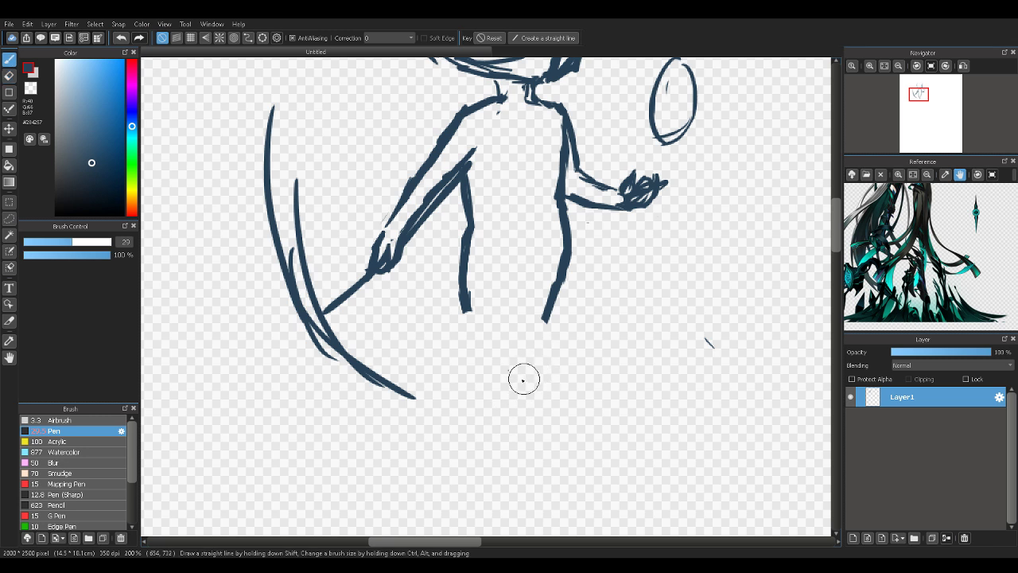
{"action": "left_click_drag", "start_coordinate": [473, 336], "coordinate": [506, 433]}
{"action": "left_click_drag", "start_coordinate": [541, 283], "coordinate": [509, 422]}
{"action": "left_click_drag", "start_coordinate": [552, 303], "coordinate": [512, 419]}
{"action": "left_click_drag", "start_coordinate": [924, 261], "coordinate": [941, 244]}
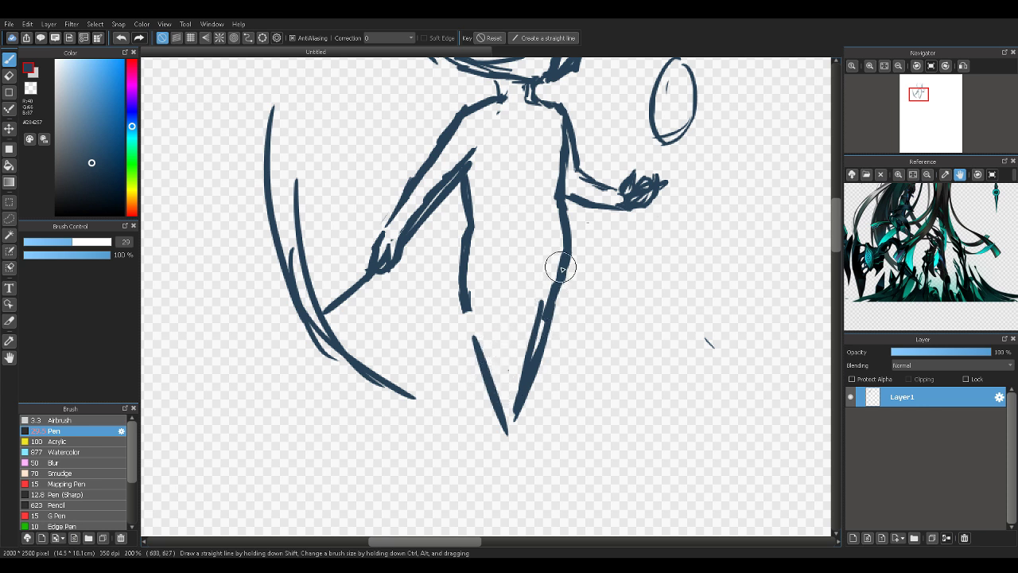
{"action": "left_click_drag", "start_coordinate": [562, 266], "coordinate": [520, 418]}
Erase the lower thigh outline below the raised arm and redraw it slanting more sharply inward from the hip
{"action": "key", "text": "e"}
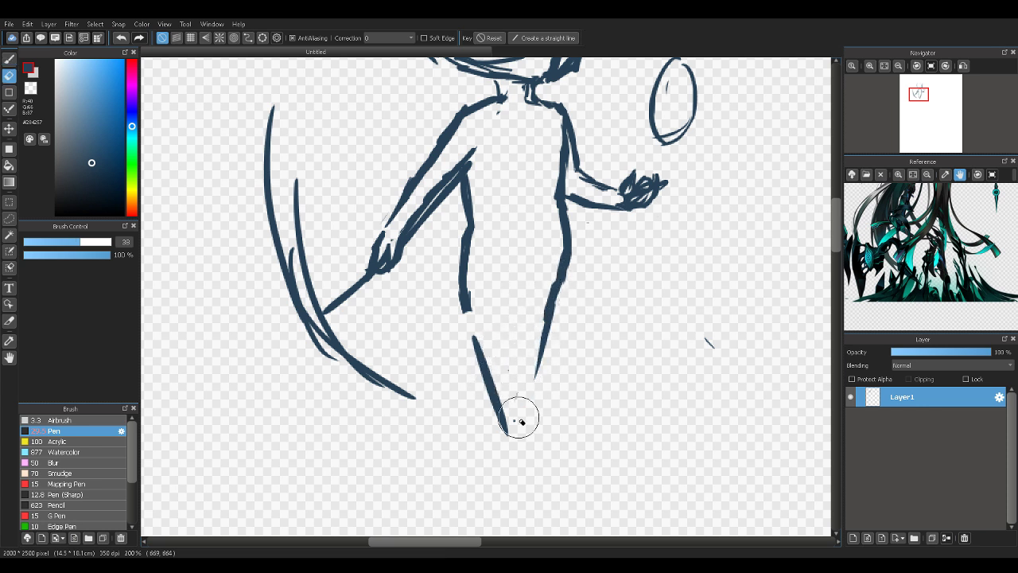
{"action": "mouse_move", "coordinate": [556, 298]}
{"action": "left_mouse_down"}
{"action": "mouse_move", "coordinate": [541, 367]}
{"action": "mouse_move", "coordinate": [554, 286]}
{"action": "mouse_move", "coordinate": [518, 353]}
{"action": "left_mouse_up"}
{"action": "key", "text": "b"}
{"action": "left_click_drag", "start_coordinate": [559, 274], "coordinate": [500, 374]}
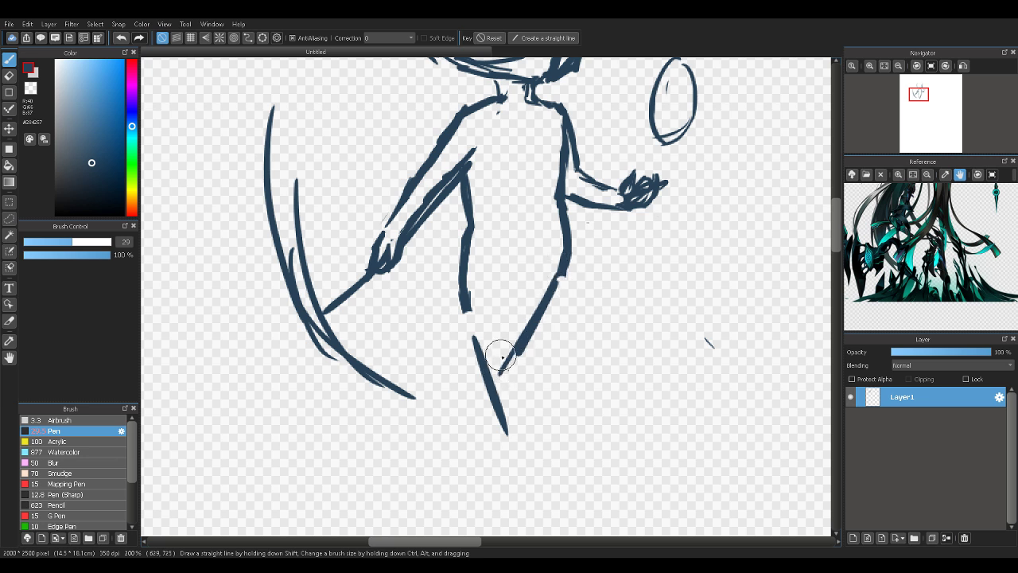
Draw a long inner leg line down from the crotch and erase the leg outline below the opposite hip
{"action": "left_click_drag", "start_coordinate": [478, 277], "coordinate": [517, 401]}
{"action": "left_click_drag", "start_coordinate": [499, 254], "coordinate": [521, 417]}
{"action": "key", "text": "e"}
{"action": "mouse_move", "coordinate": [482, 300]}
{"action": "left_mouse_down"}
{"action": "mouse_move", "coordinate": [497, 395]}
{"action": "mouse_move", "coordinate": [466, 279]}
{"action": "mouse_move", "coordinate": [507, 405]}
{"action": "left_mouse_up"}
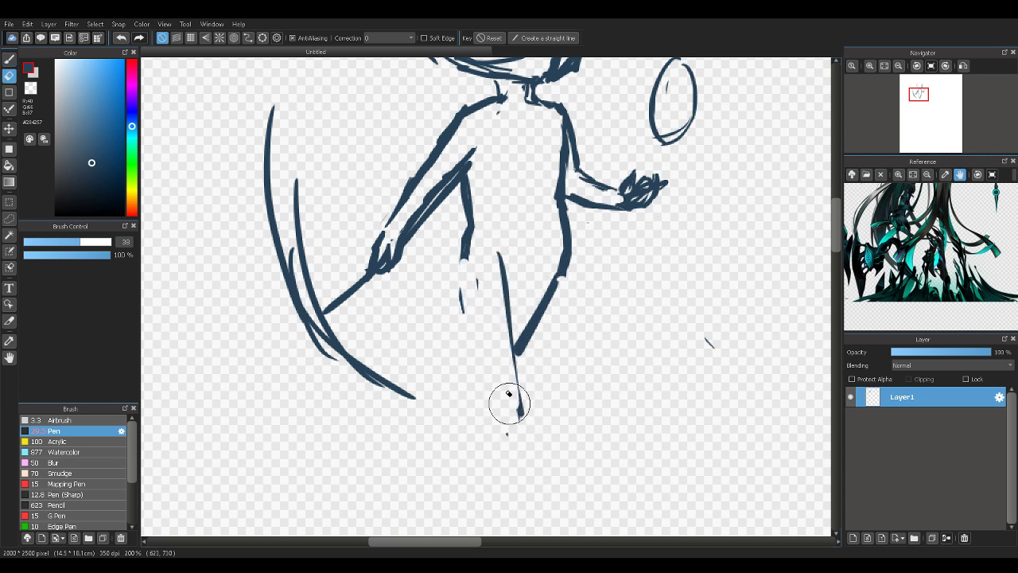
Try a thicker leg line slanting down past the knee, and erase the attempt together with the inner leg line
{"action": "key", "text": "b"}
{"action": "left_click_drag", "start_coordinate": [503, 264], "coordinate": [538, 424]}
{"action": "left_click_drag", "start_coordinate": [526, 369], "coordinate": [547, 464]}
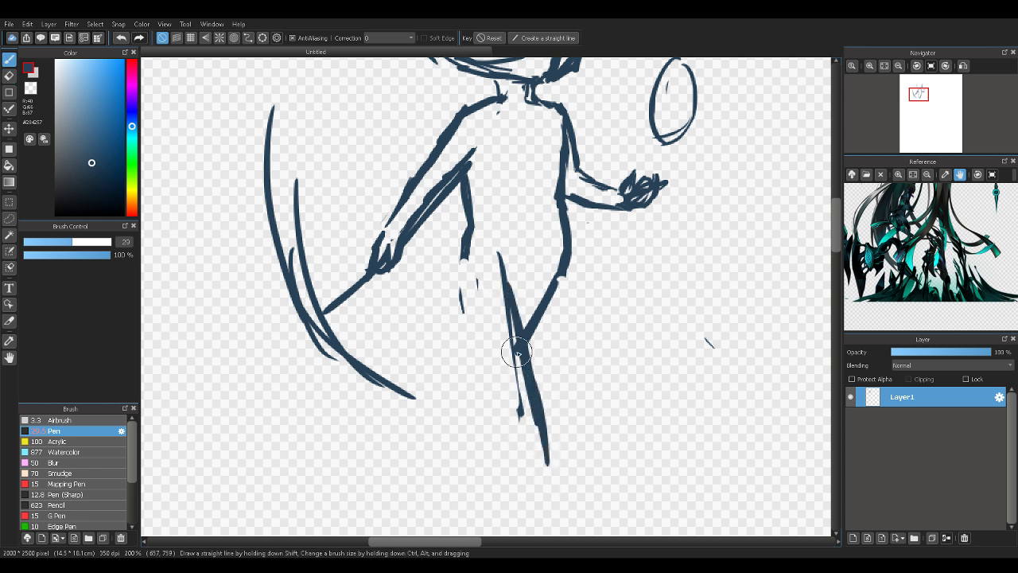
{"action": "key", "text": "e"}
{"action": "left_click_drag", "start_coordinate": [523, 262], "coordinate": [526, 280]}
{"action": "mouse_move", "coordinate": [515, 323]}
{"action": "left_mouse_down"}
{"action": "mouse_move", "coordinate": [512, 361]}
{"action": "mouse_move", "coordinate": [549, 457]}
{"action": "mouse_move", "coordinate": [540, 429]}
{"action": "left_mouse_up"}
{"action": "key", "text": "b"}
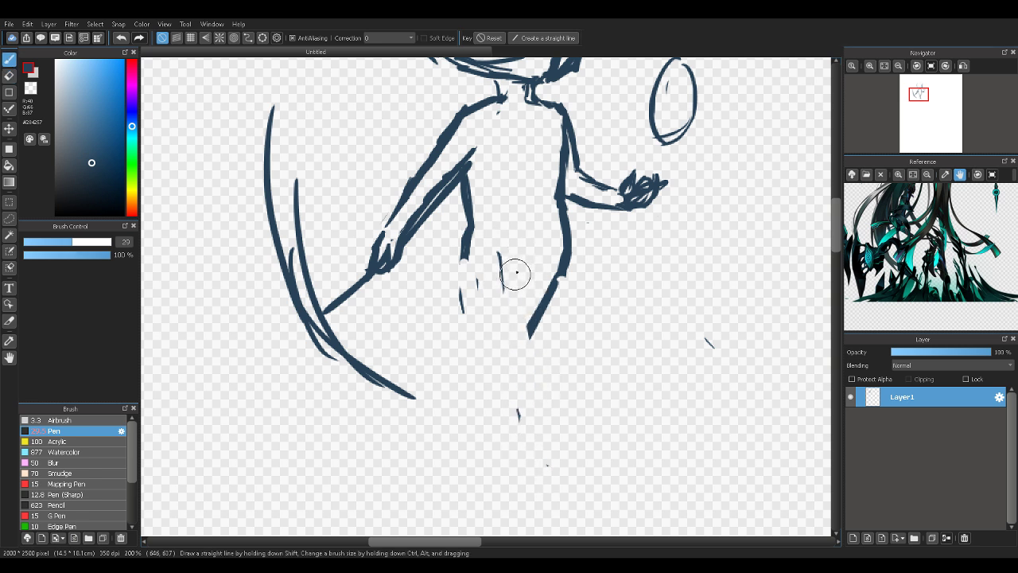
Try a thick straight leg line down from the crotch and a second leg line slanting across it below the opposite hip
{"action": "left_click_drag", "start_coordinate": [520, 257], "coordinate": [531, 396]}
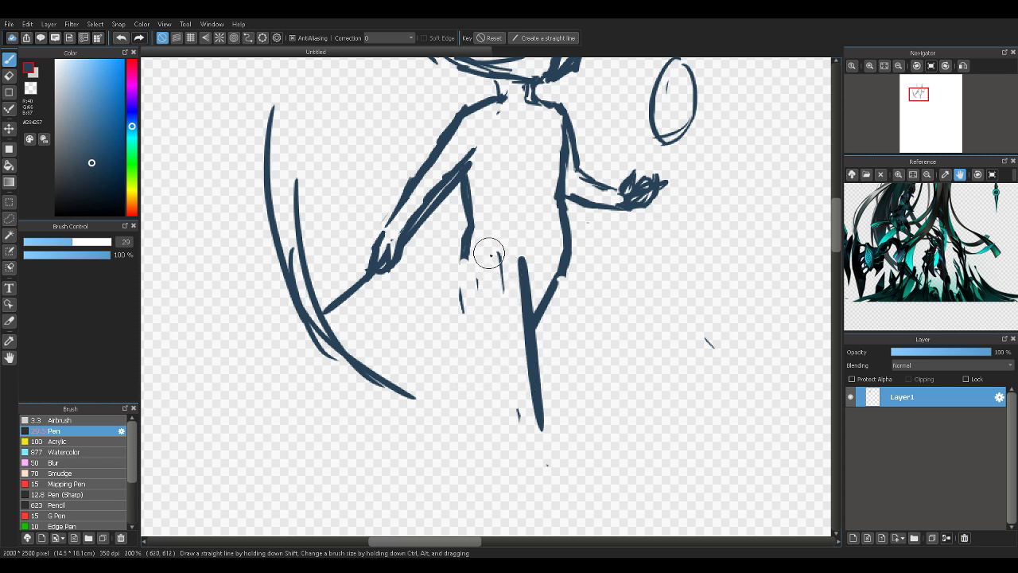
{"action": "left_click_drag", "start_coordinate": [545, 435], "coordinate": [546, 451]}
{"action": "left_click_drag", "start_coordinate": [508, 351], "coordinate": [488, 420]}
{"action": "left_click_drag", "start_coordinate": [505, 372], "coordinate": [481, 431]}
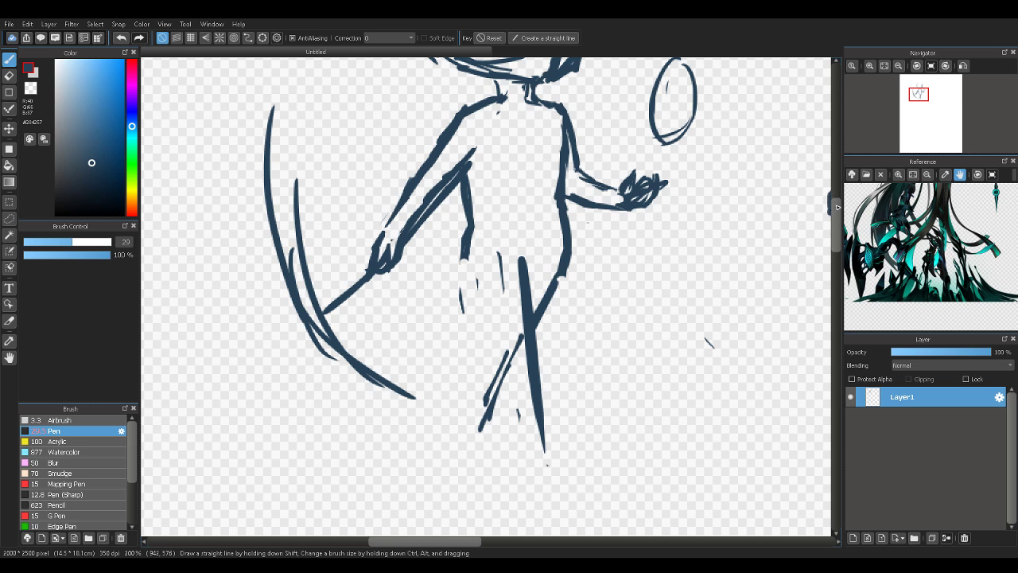
{"action": "mouse_move", "coordinate": [836, 207]}
{"action": "left_mouse_down"}
{"action": "mouse_move", "coordinate": [835, 170]}
{"action": "mouse_move", "coordinate": [836, 240]}
{"action": "mouse_move", "coordinate": [835, 174]}
{"action": "mouse_move", "coordinate": [835, 212]}
{"action": "left_mouse_up"}
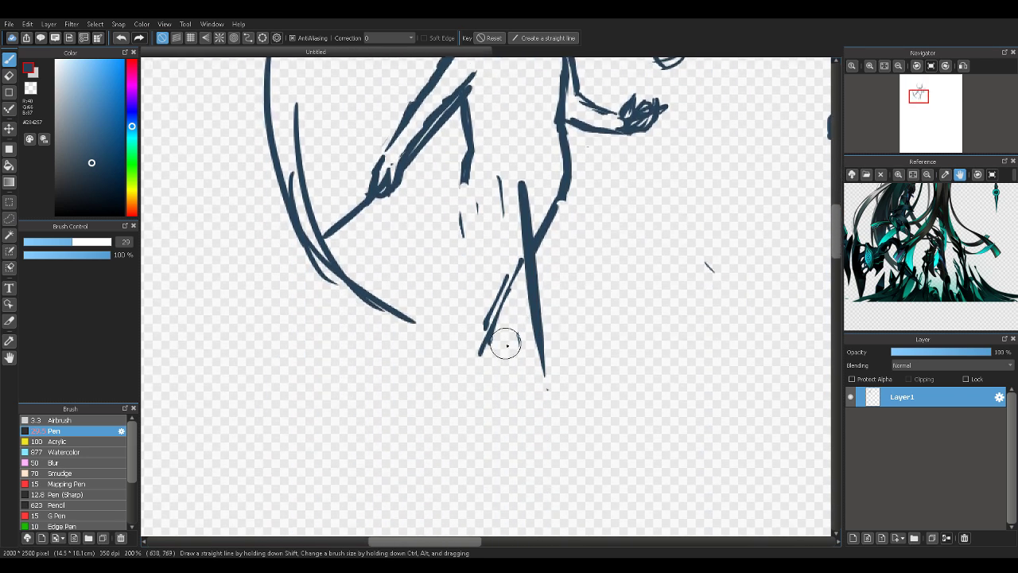
{"action": "left_click_drag", "start_coordinate": [472, 366], "coordinate": [515, 270]}
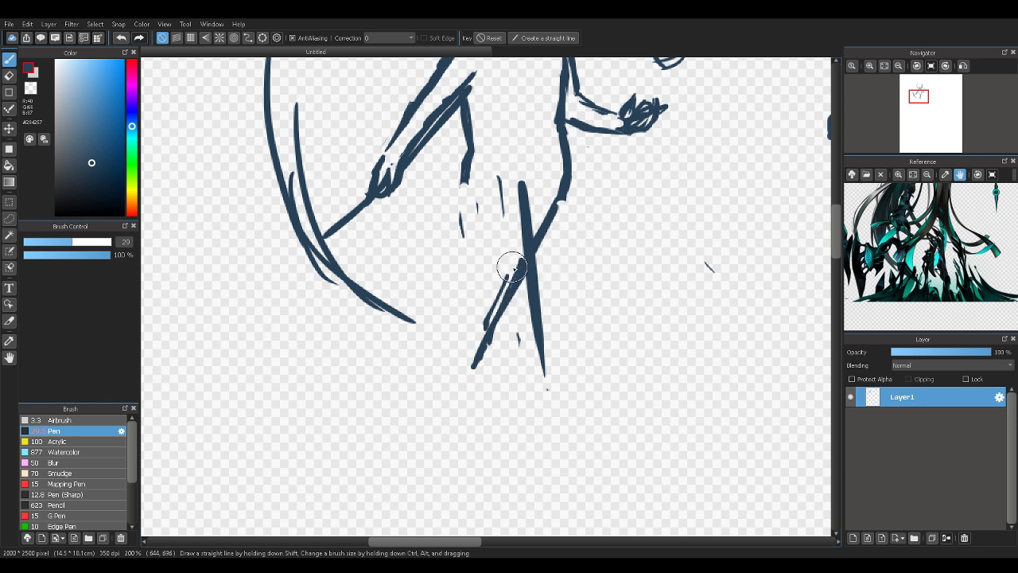
{"action": "left_click_drag", "start_coordinate": [488, 321], "coordinate": [506, 288]}
Reduce the pen size to 12.2, erase the thick straight leg line, and redraw it as a thin lower leg with a rounded foot
{"action": "left_click_drag", "start_coordinate": [61, 242], "coordinate": [48, 243]}
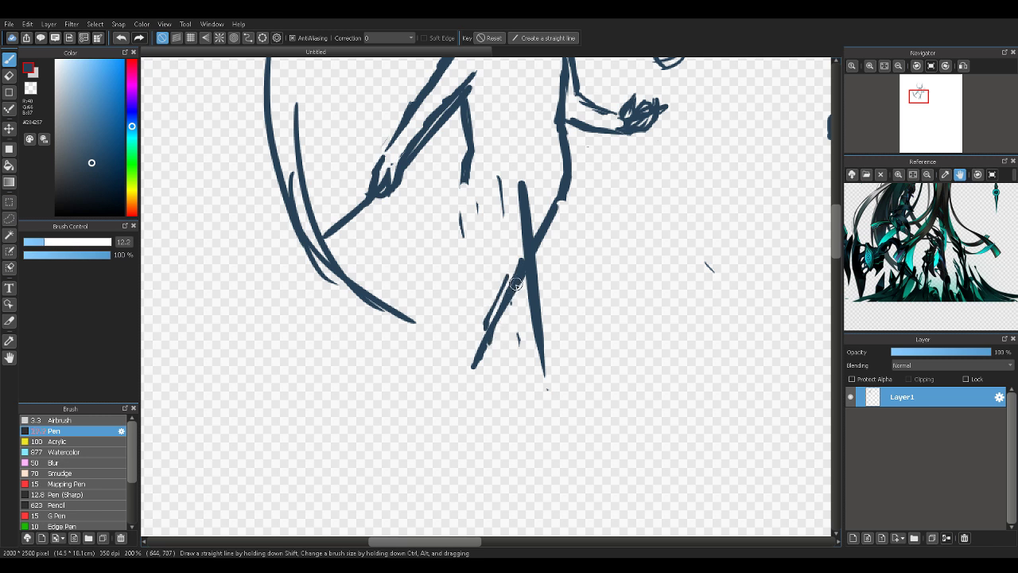
{"action": "key", "text": "e"}
{"action": "mouse_move", "coordinate": [516, 217]}
{"action": "left_mouse_down"}
{"action": "mouse_move", "coordinate": [539, 336]}
{"action": "mouse_move", "coordinate": [519, 179]}
{"action": "mouse_move", "coordinate": [533, 280]}
{"action": "mouse_move", "coordinate": [529, 147]}
{"action": "mouse_move", "coordinate": [553, 363]}
{"action": "left_mouse_up"}
{"action": "key", "text": "b"}
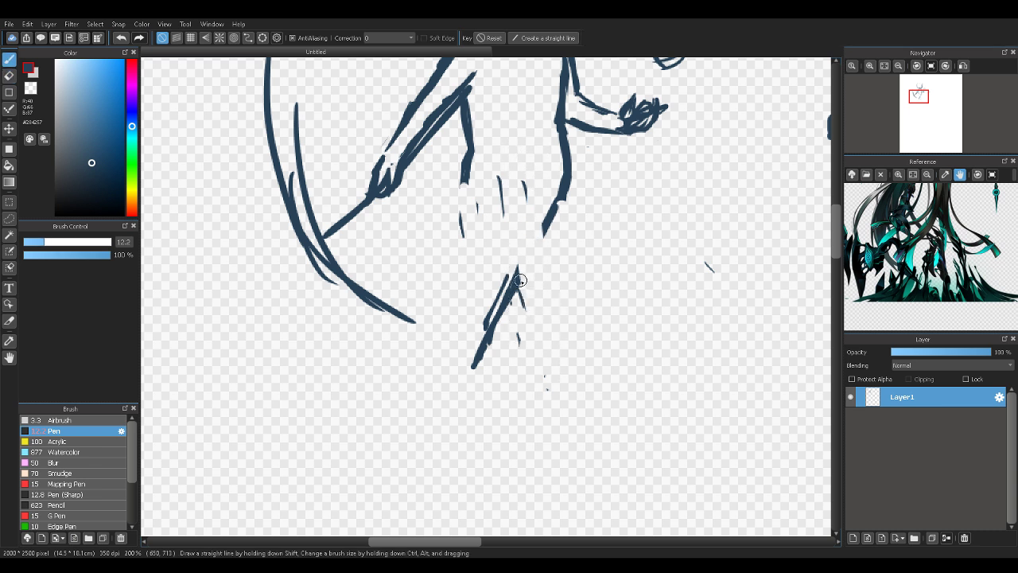
{"action": "left_click_drag", "start_coordinate": [544, 270], "coordinate": [552, 350]}
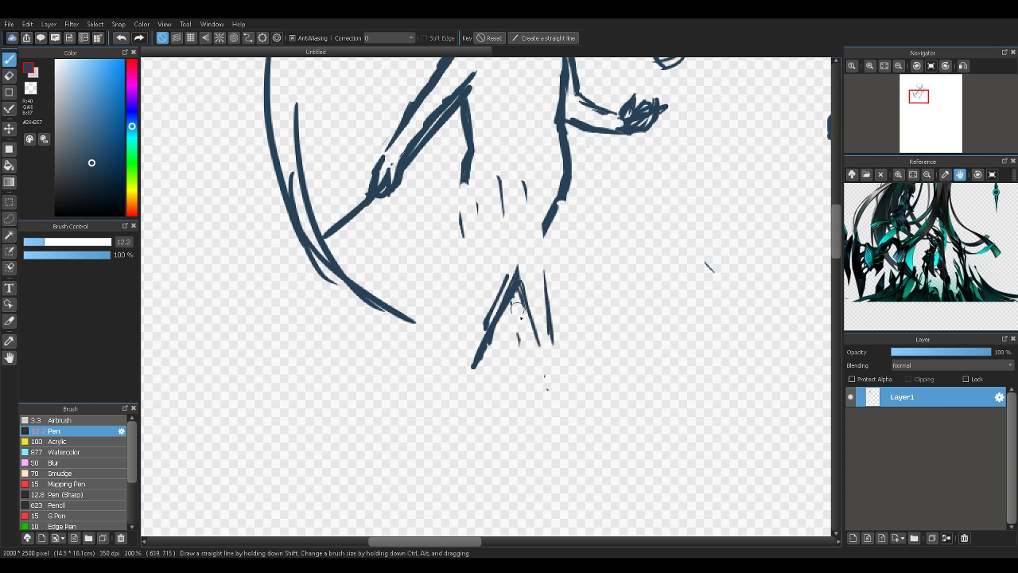
{"action": "left_click_drag", "start_coordinate": [513, 296], "coordinate": [534, 354]}
{"action": "left_click_drag", "start_coordinate": [550, 271], "coordinate": [542, 350]}
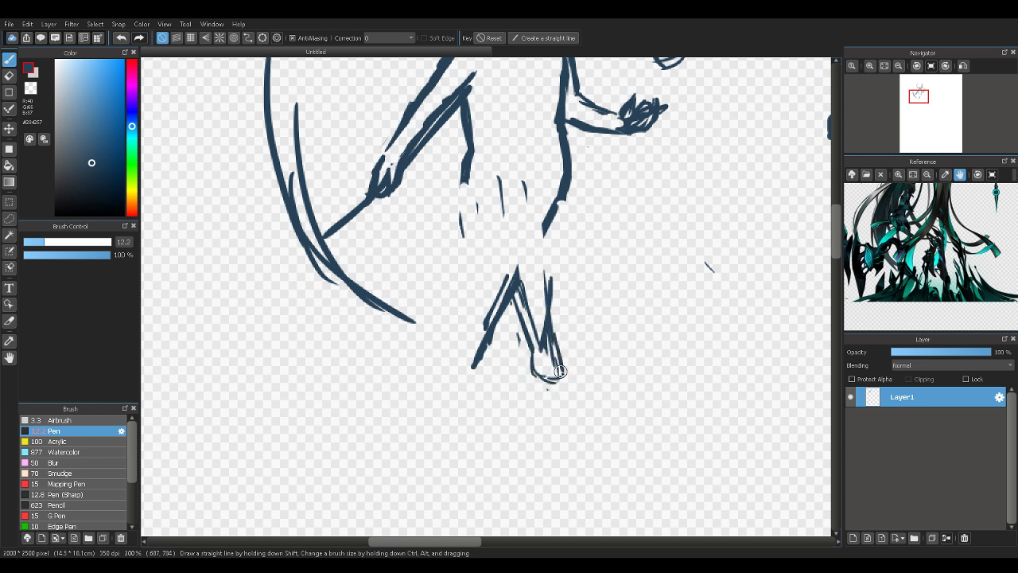
Erase the thick slanting leg line and redraw it as a thin-lined lower leg ending in a small foot
{"action": "key", "text": "e"}
{"action": "mouse_move", "coordinate": [495, 292]}
{"action": "left_mouse_down"}
{"action": "mouse_move", "coordinate": [519, 264]}
{"action": "mouse_move", "coordinate": [493, 331]}
{"action": "left_mouse_up"}
{"action": "key", "text": "b"}
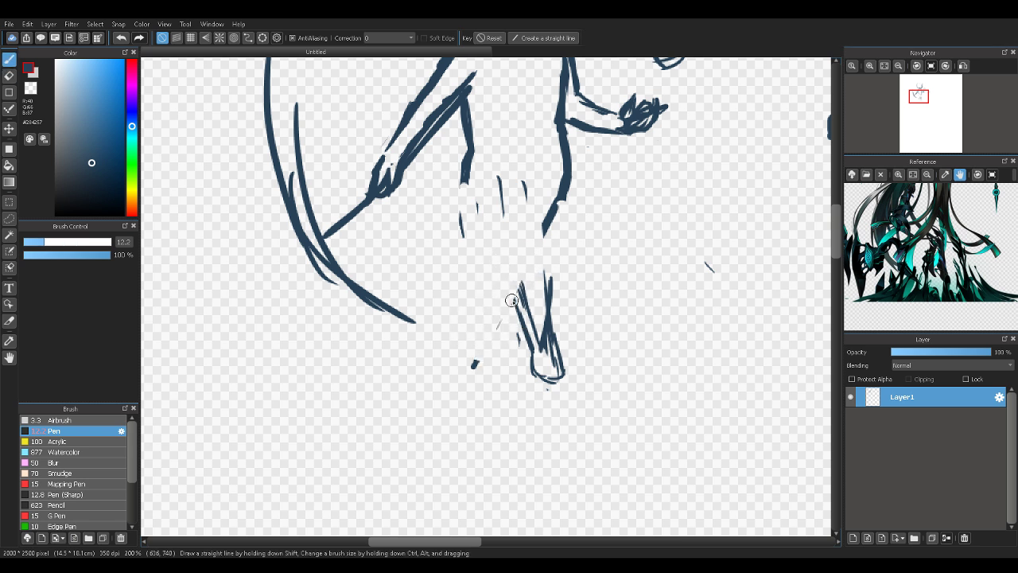
{"action": "left_click_drag", "start_coordinate": [496, 336], "coordinate": [488, 353]}
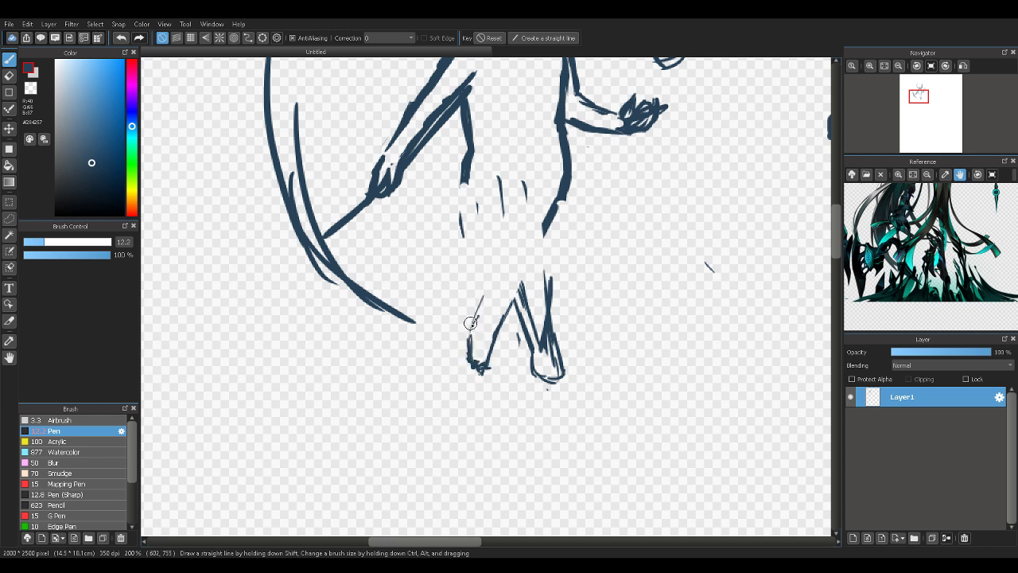
Extend the front leg's lines upward toward the thigh and erase the leftover hip and thigh marks below the waist
{"action": "left_click_drag", "start_coordinate": [494, 257], "coordinate": [519, 323]}
{"action": "mouse_move", "coordinate": [533, 260]}
{"action": "left_mouse_down"}
{"action": "mouse_move", "coordinate": [543, 315]}
{"action": "mouse_move", "coordinate": [557, 334]}
{"action": "left_mouse_up"}
{"action": "key", "text": "e"}
{"action": "mouse_move", "coordinate": [553, 212]}
{"action": "left_mouse_down"}
{"action": "mouse_move", "coordinate": [548, 230]}
{"action": "mouse_move", "coordinate": [532, 230]}
{"action": "mouse_move", "coordinate": [498, 161]}
{"action": "mouse_move", "coordinate": [529, 189]}
{"action": "mouse_move", "coordinate": [477, 209]}
{"action": "left_mouse_up"}
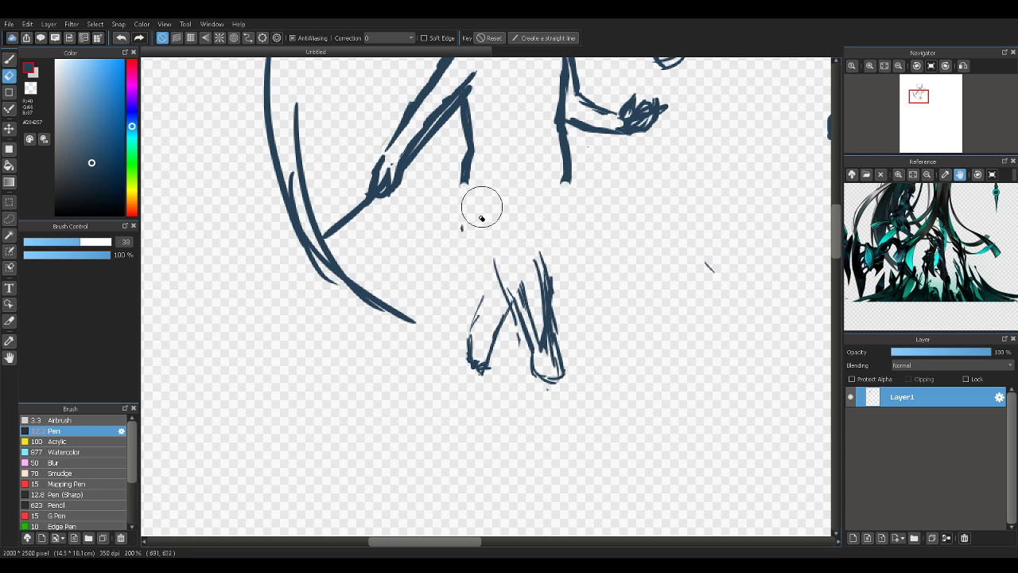
{"action": "key", "text": "b"}
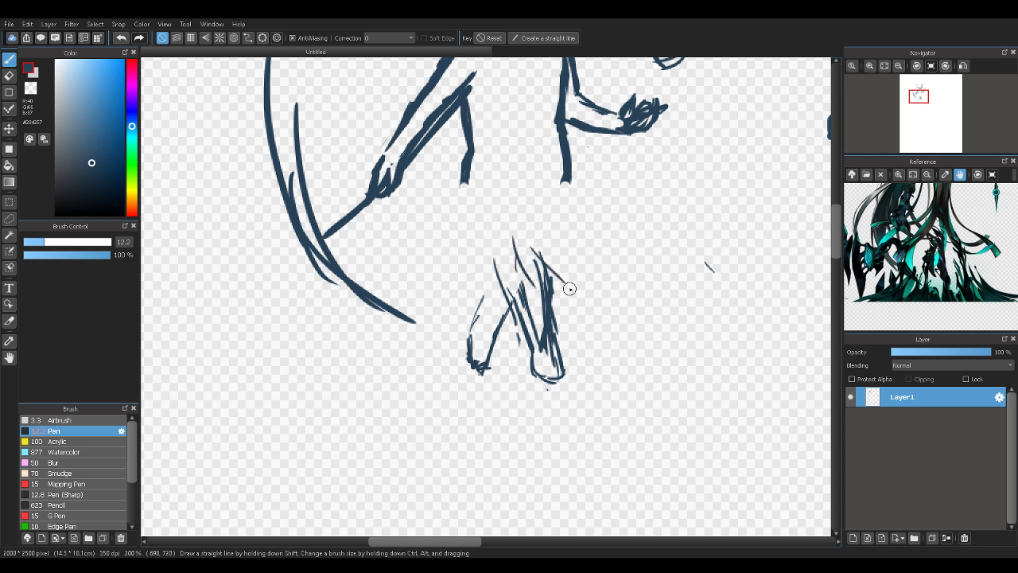
Draw a long robe panel flowing from the open-palm arm's hip past the legs, flaring outward into a wide curled hem
{"action": "left_click_drag", "start_coordinate": [518, 225], "coordinate": [594, 338]}
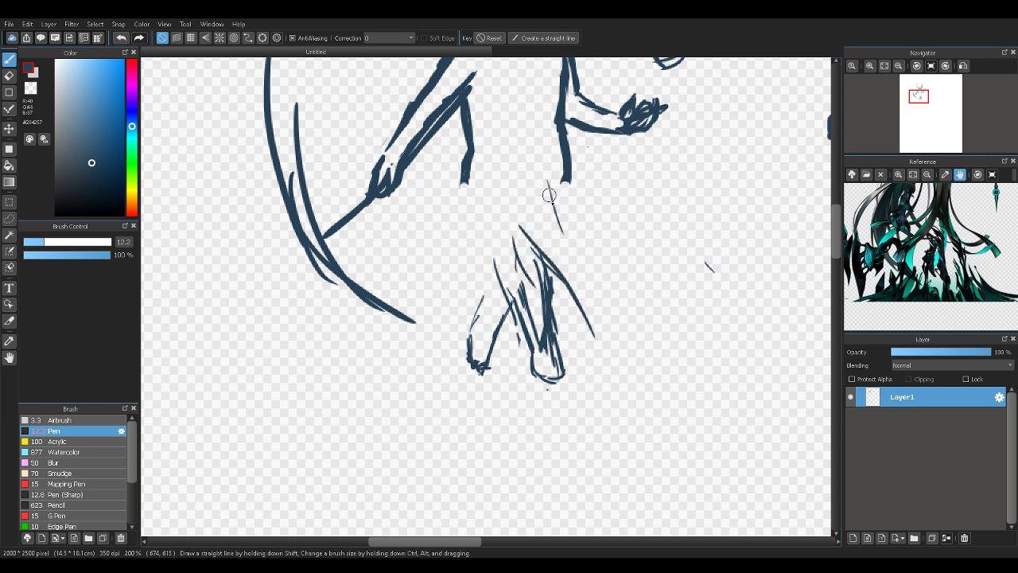
{"action": "left_click_drag", "start_coordinate": [549, 194], "coordinate": [606, 383]}
{"action": "left_click_drag", "start_coordinate": [583, 309], "coordinate": [632, 390]}
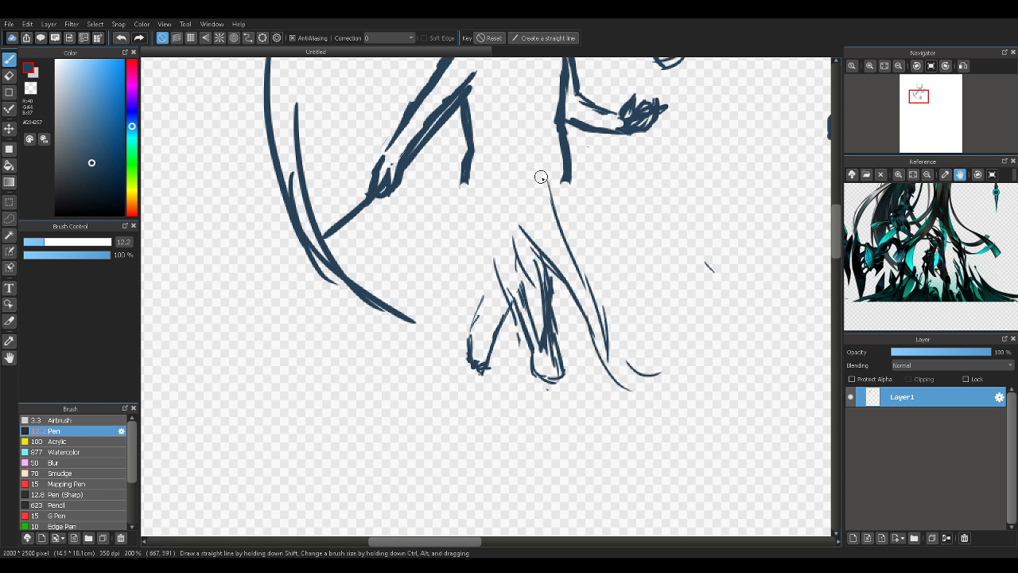
{"action": "left_click_drag", "start_coordinate": [548, 180], "coordinate": [597, 324]}
{"action": "left_click_drag", "start_coordinate": [552, 187], "coordinate": [590, 253]}
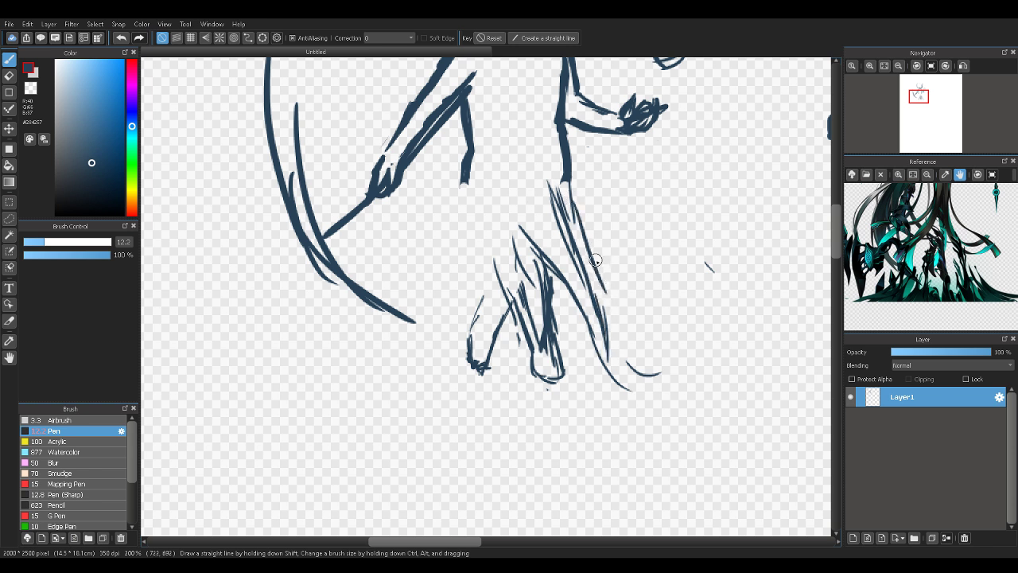
{"action": "mouse_move", "coordinate": [676, 301]}
{"action": "left_mouse_down"}
{"action": "mouse_move", "coordinate": [682, 346]}
{"action": "mouse_move", "coordinate": [723, 355]}
{"action": "left_mouse_up"}
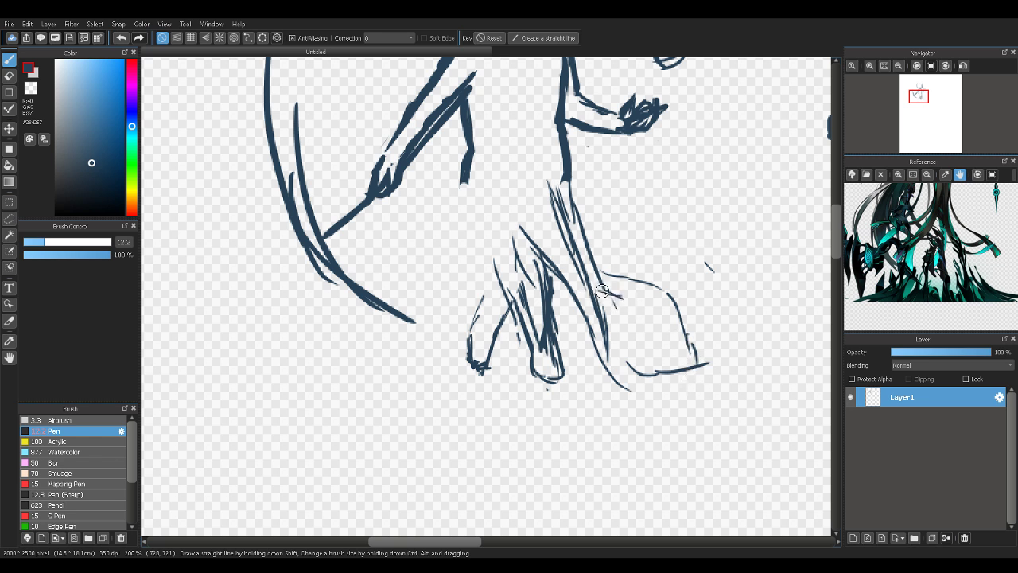
{"action": "left_click_drag", "start_coordinate": [602, 292], "coordinate": [660, 326]}
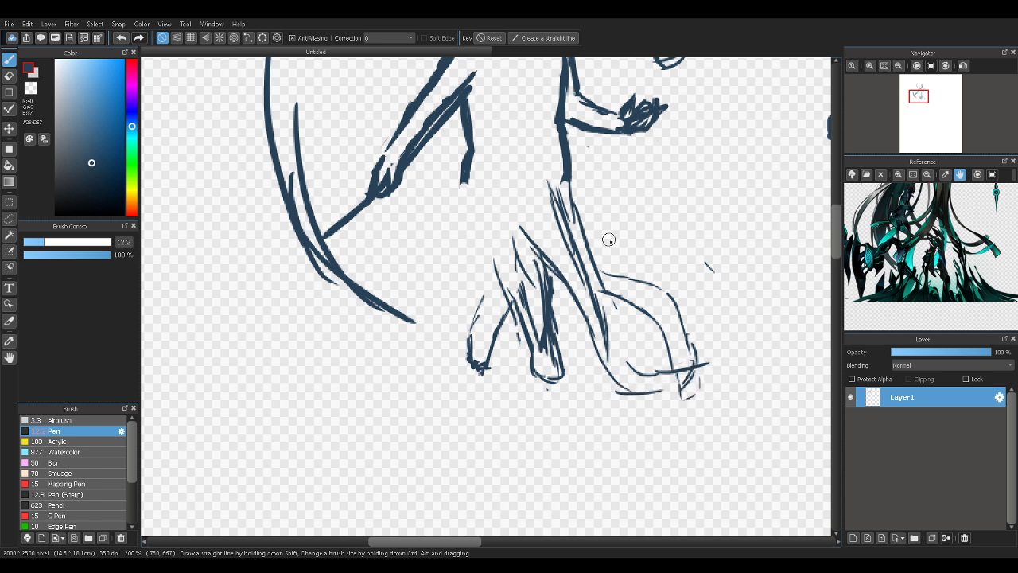
Draw the inner edge of a robe panel slanting from the crotch past the rear foot on the scythe side
{"action": "mouse_move", "coordinate": [897, 101]}
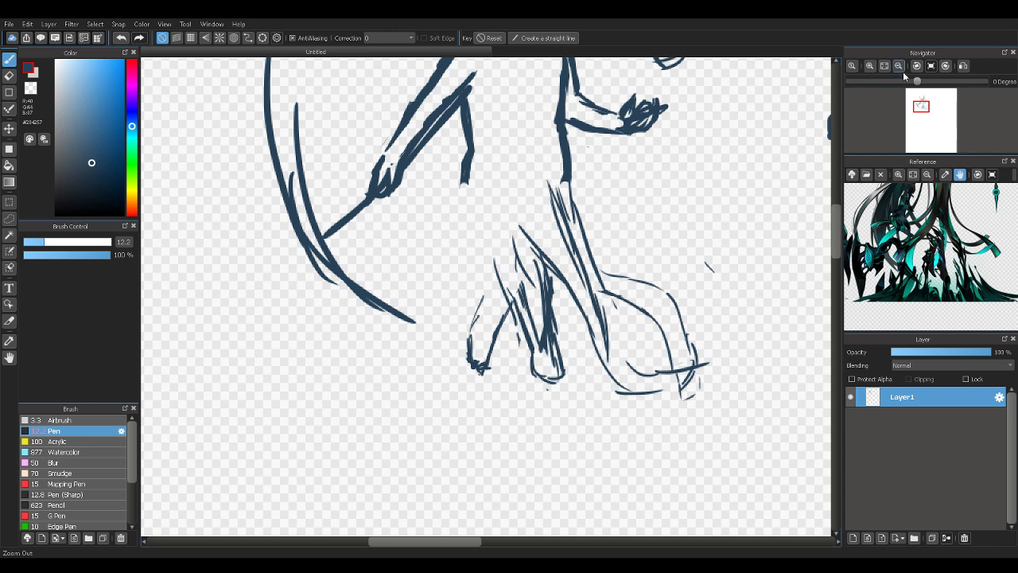
{"action": "left_click", "coordinate": [901, 70]}
{"action": "left_click", "coordinate": [897, 70]}
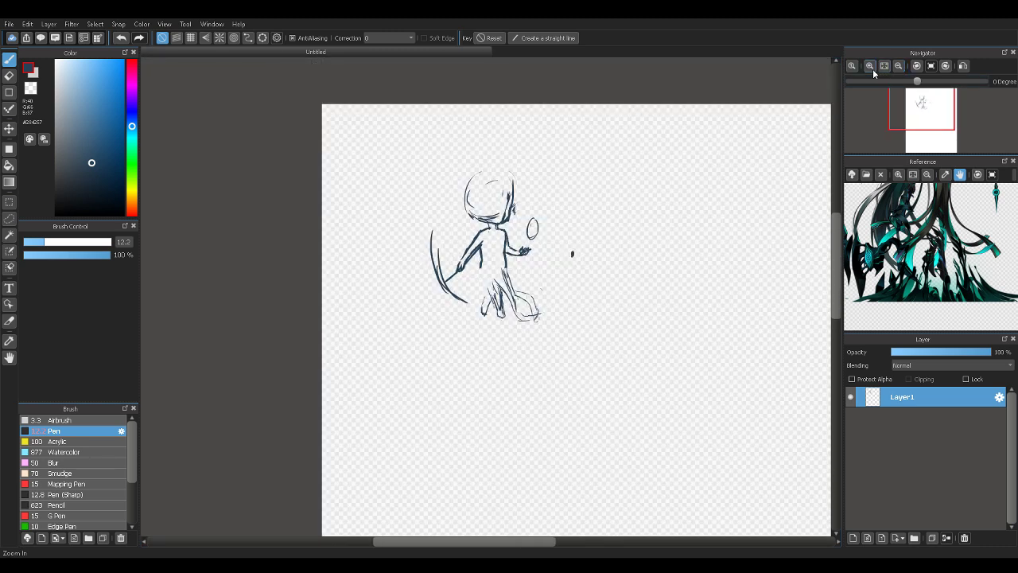
{"action": "left_click", "coordinate": [872, 70]}
{"action": "left_click", "coordinate": [871, 69]}
{"action": "left_click", "coordinate": [870, 69]}
{"action": "left_click", "coordinate": [871, 69]}
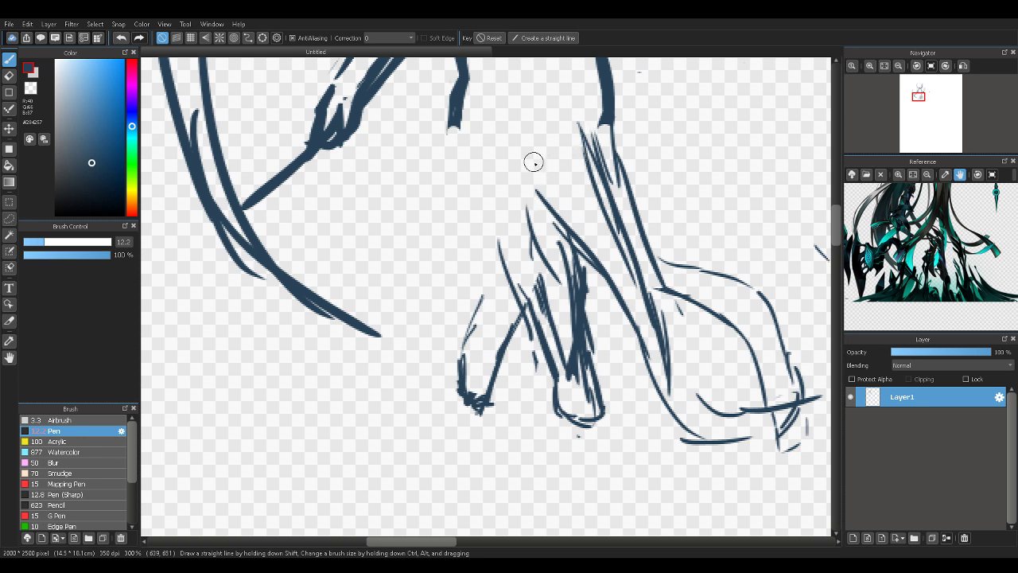
{"action": "left_click_drag", "start_coordinate": [546, 150], "coordinate": [485, 256]}
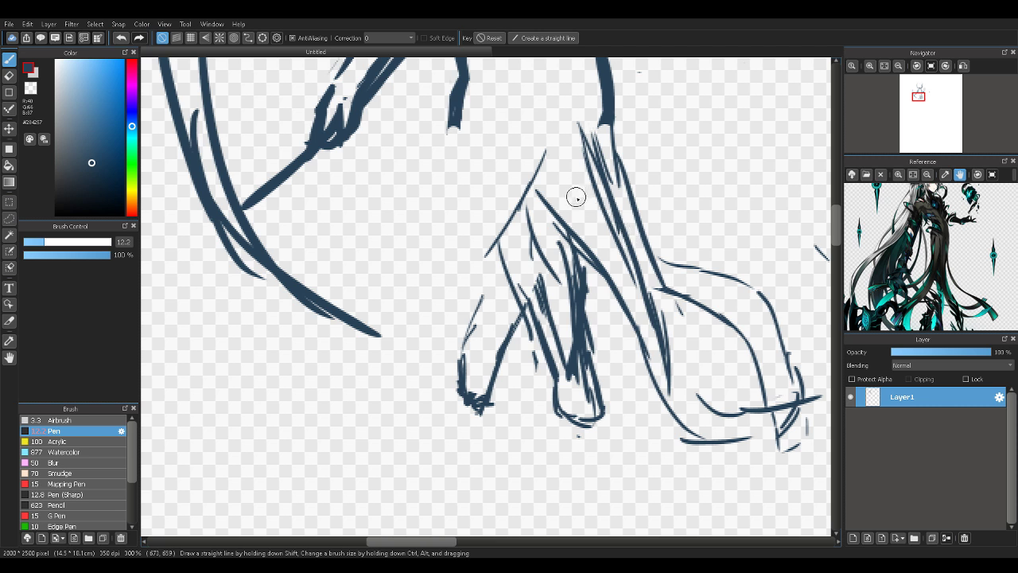
{"action": "mouse_move", "coordinate": [528, 132]}
{"action": "left_mouse_down"}
{"action": "mouse_move", "coordinate": [536, 194]}
{"action": "mouse_move", "coordinate": [482, 255]}
{"action": "left_mouse_up"}
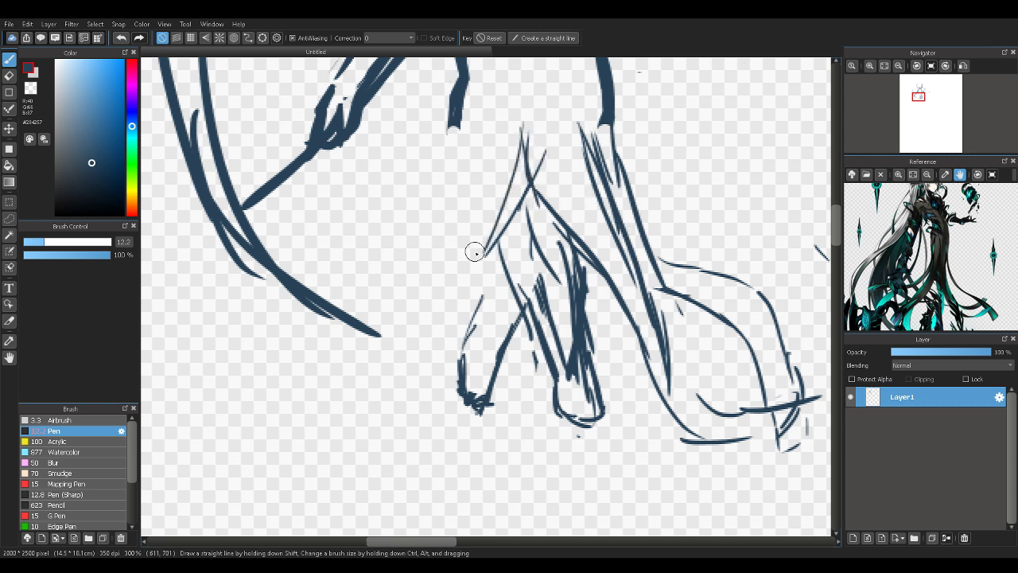
{"action": "mouse_move", "coordinate": [521, 189]}
{"action": "left_mouse_down"}
{"action": "mouse_move", "coordinate": [461, 310]}
{"action": "mouse_move", "coordinate": [418, 359]}
{"action": "mouse_move", "coordinate": [414, 423]}
{"action": "left_mouse_up"}
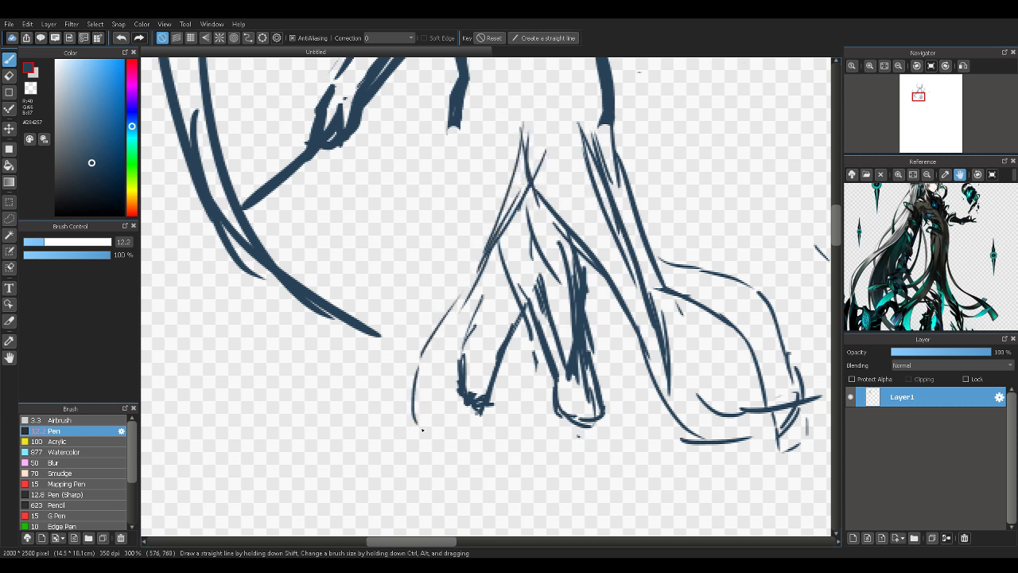
Close the scythe-side robe panel with an angled hem and build up its outer edge to the hip with short overlapping strokes
{"action": "mouse_move", "coordinate": [373, 378]}
{"action": "left_mouse_down"}
{"action": "mouse_move", "coordinate": [405, 409]}
{"action": "mouse_move", "coordinate": [384, 303]}
{"action": "left_mouse_up"}
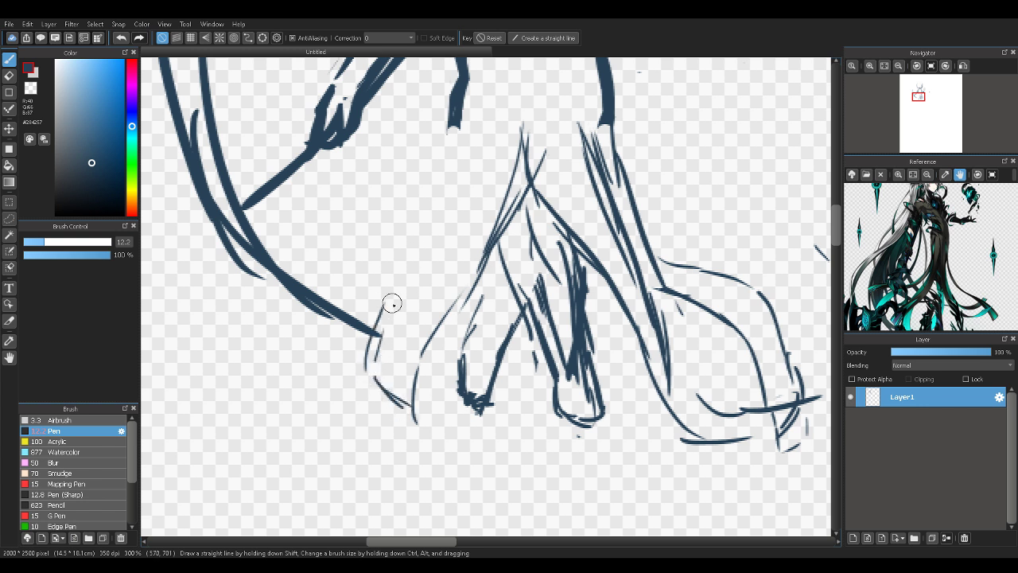
{"action": "left_click_drag", "start_coordinate": [408, 264], "coordinate": [426, 244]}
{"action": "left_click_drag", "start_coordinate": [395, 307], "coordinate": [431, 248]}
{"action": "left_click_drag", "start_coordinate": [415, 282], "coordinate": [466, 220]}
{"action": "mouse_move", "coordinate": [452, 242]}
{"action": "left_mouse_down"}
{"action": "mouse_move", "coordinate": [483, 198]}
{"action": "mouse_move", "coordinate": [475, 229]}
{"action": "mouse_move", "coordinate": [478, 191]}
{"action": "left_mouse_up"}
{"action": "mouse_move", "coordinate": [474, 182]}
{"action": "left_mouse_down"}
{"action": "mouse_move", "coordinate": [486, 150]}
{"action": "mouse_move", "coordinate": [461, 191]}
{"action": "left_mouse_up"}
{"action": "left_click_drag", "start_coordinate": [487, 112], "coordinate": [458, 235]}
{"action": "left_click_drag", "start_coordinate": [474, 181], "coordinate": [431, 264]}
{"action": "left_click_drag", "start_coordinate": [455, 216], "coordinate": [423, 267]}
{"action": "mouse_move", "coordinate": [441, 249]}
{"action": "left_mouse_down"}
{"action": "mouse_move", "coordinate": [397, 288]}
{"action": "mouse_move", "coordinate": [384, 337]}
{"action": "left_mouse_up"}
{"action": "key", "text": "ctrl+z"}
{"action": "left_click_drag", "start_coordinate": [482, 153], "coordinate": [450, 206]}
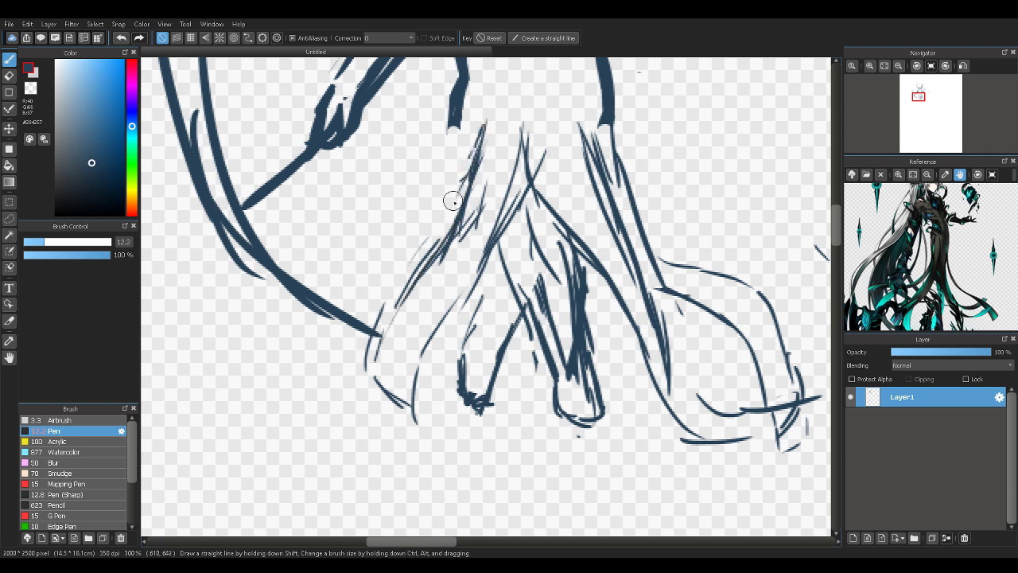
Extend the scythe-side hip line downward and sweep a trailing robe strand from it behind the blade, ending in a squared tip
{"action": "left_click_drag", "start_coordinate": [452, 128], "coordinate": [443, 214]}
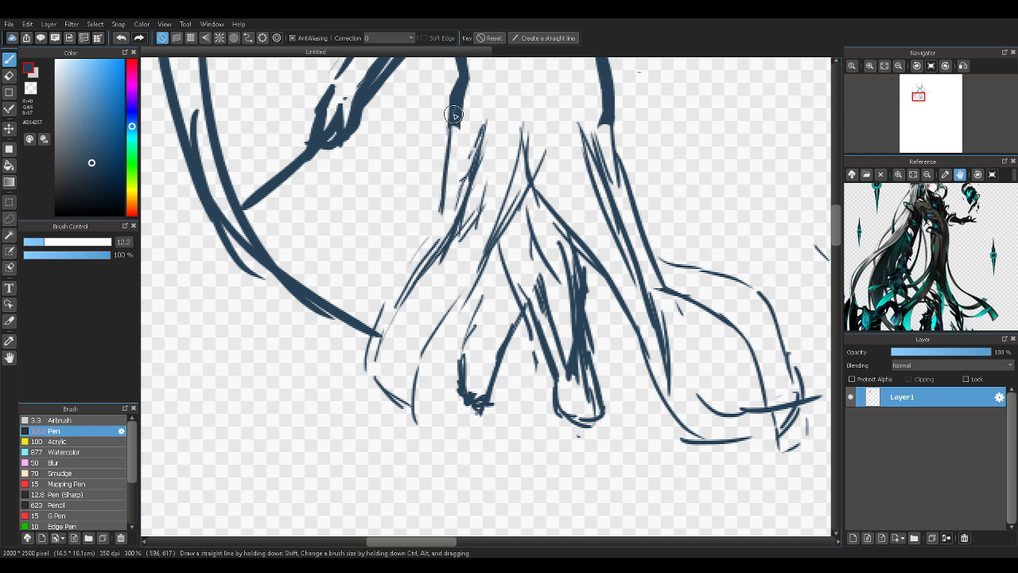
{"action": "mouse_move", "coordinate": [454, 126]}
{"action": "left_mouse_down"}
{"action": "mouse_move", "coordinate": [439, 222]}
{"action": "mouse_move", "coordinate": [400, 240]}
{"action": "left_mouse_up"}
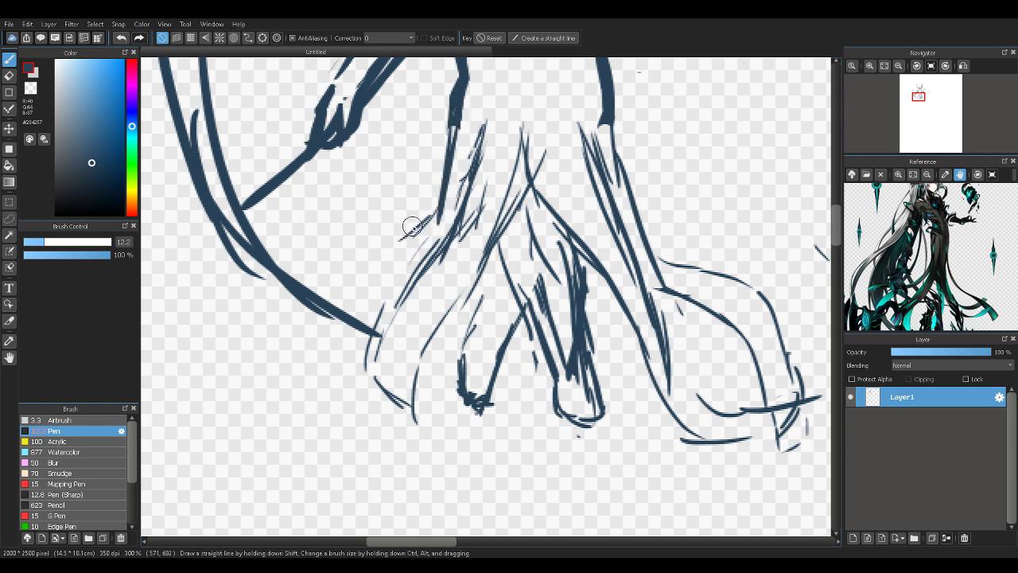
{"action": "mouse_move", "coordinate": [430, 215]}
{"action": "left_mouse_down"}
{"action": "mouse_move", "coordinate": [320, 266]}
{"action": "mouse_move", "coordinate": [261, 339]}
{"action": "left_mouse_up"}
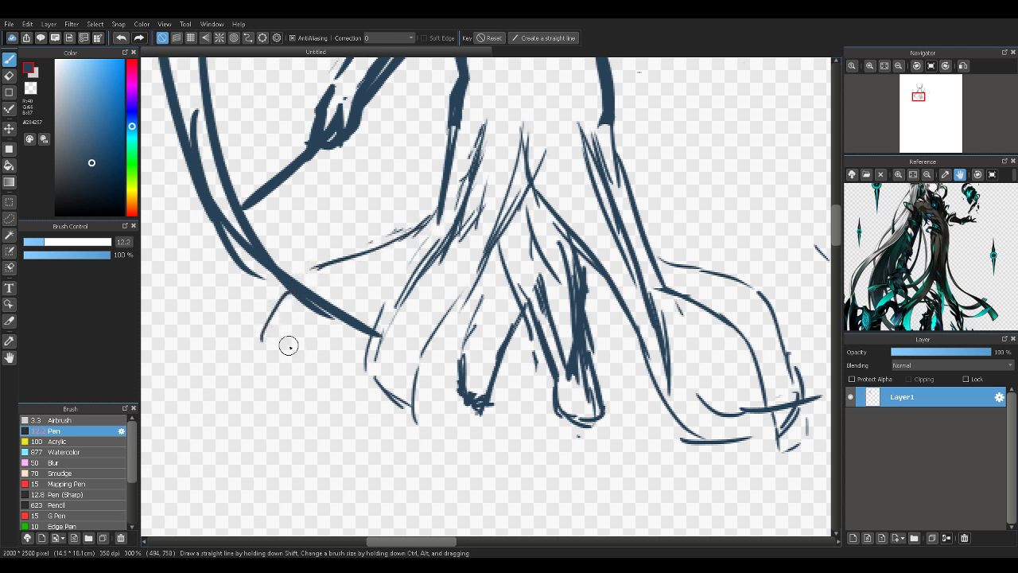
{"action": "left_click_drag", "start_coordinate": [271, 334], "coordinate": [304, 347]}
{"action": "left_click_drag", "start_coordinate": [318, 313], "coordinate": [301, 347]}
{"action": "left_click_drag", "start_coordinate": [338, 231], "coordinate": [294, 235]}
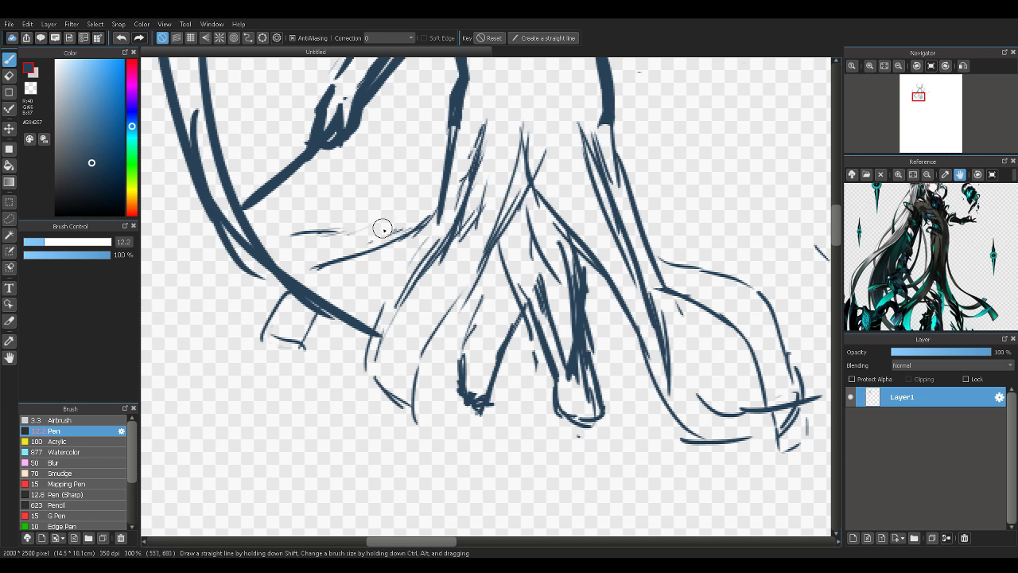
{"action": "left_click_drag", "start_coordinate": [354, 235], "coordinate": [389, 238]}
{"action": "mouse_move", "coordinate": [208, 255]}
{"action": "left_mouse_down"}
{"action": "mouse_move", "coordinate": [231, 322]}
{"action": "mouse_move", "coordinate": [295, 289]}
{"action": "mouse_move", "coordinate": [247, 298]}
{"action": "mouse_move", "coordinate": [224, 279]}
{"action": "mouse_move", "coordinate": [245, 251]}
{"action": "left_mouse_up"}
Erase the stray dot on the empty canvas beside the figure's open-palm hand
{"action": "left_click_drag", "start_coordinate": [921, 104], "coordinate": [920, 99]}
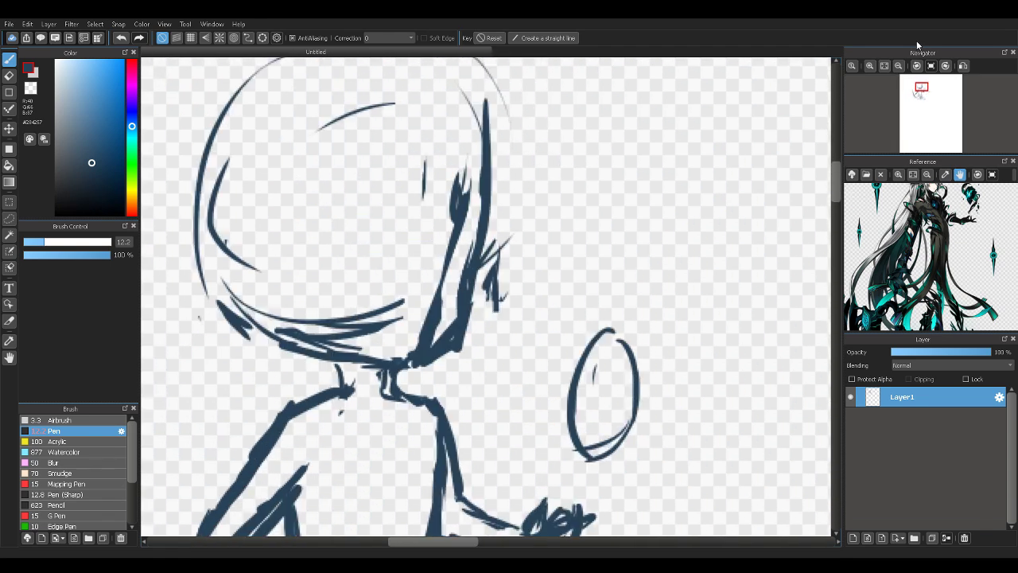
{"action": "left_click", "coordinate": [901, 67]}
{"action": "left_click", "coordinate": [906, 70]}
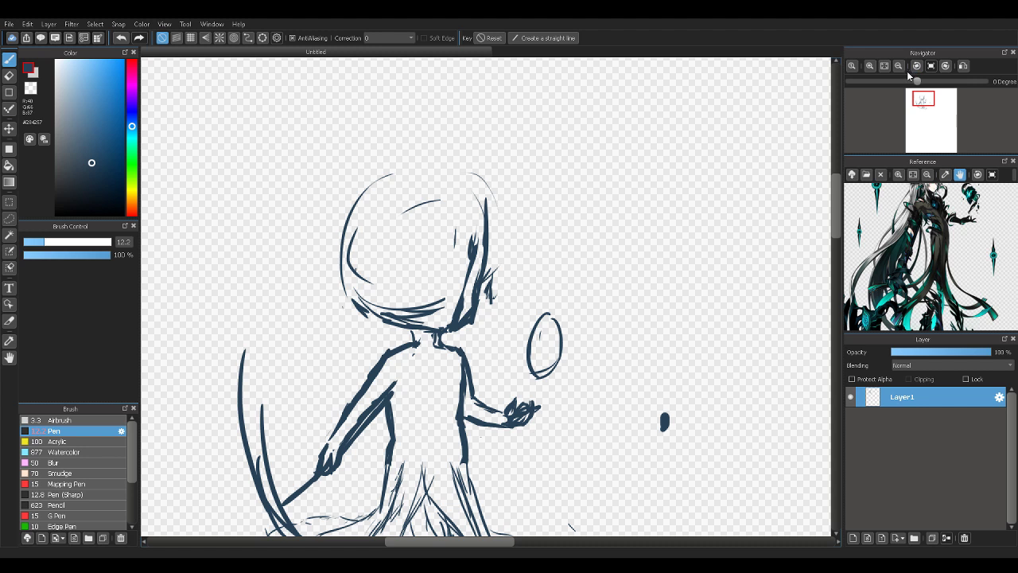
{"action": "left_click", "coordinate": [897, 66]}
{"action": "left_click_drag", "start_coordinate": [920, 100], "coordinate": [919, 102]}
{"action": "key", "text": "e"}
{"action": "left_click_drag", "start_coordinate": [697, 339], "coordinate": [700, 327]}
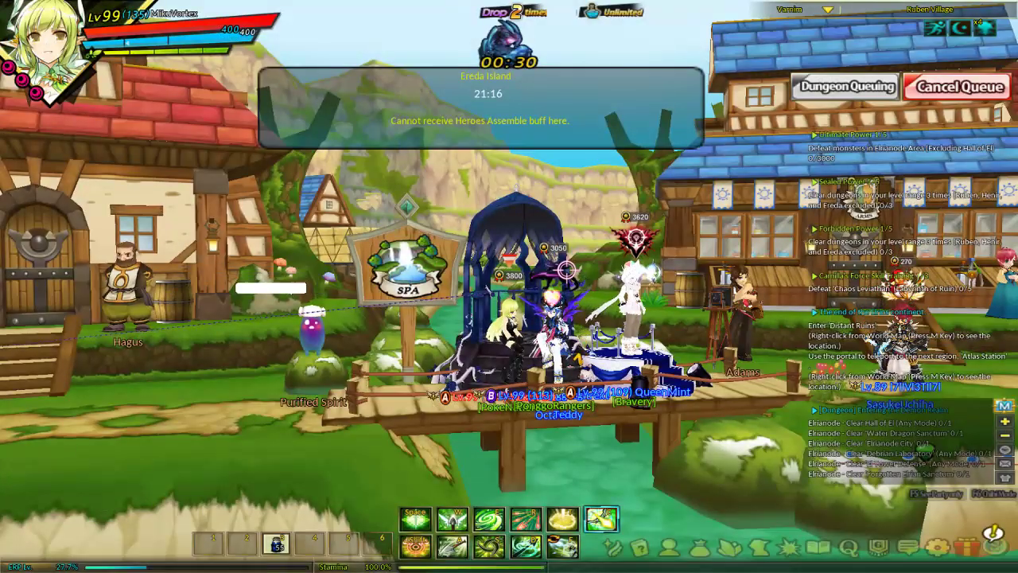
Switch to the Elsword game and queue for the Ereda Island special dungeon
{"action": "left_click", "coordinate": [873, 89]}
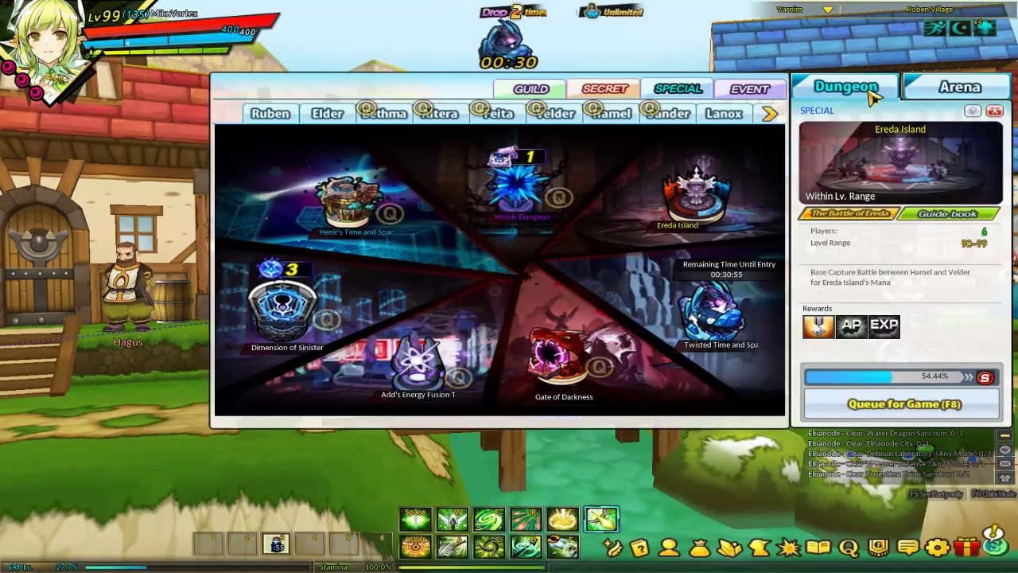
{"action": "left_click", "coordinate": [899, 403]}
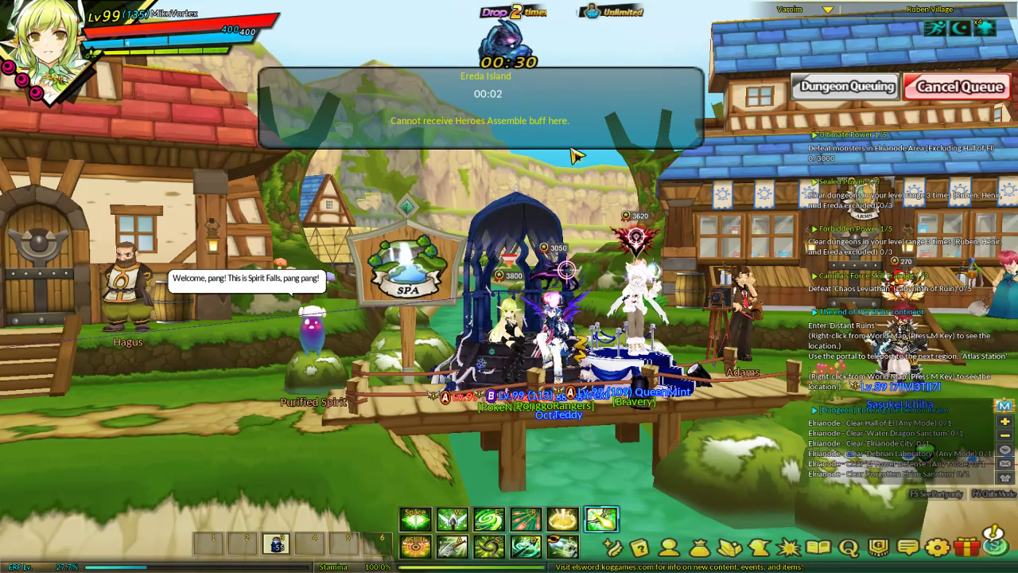
{"action": "mouse_move", "coordinate": [494, 545]}
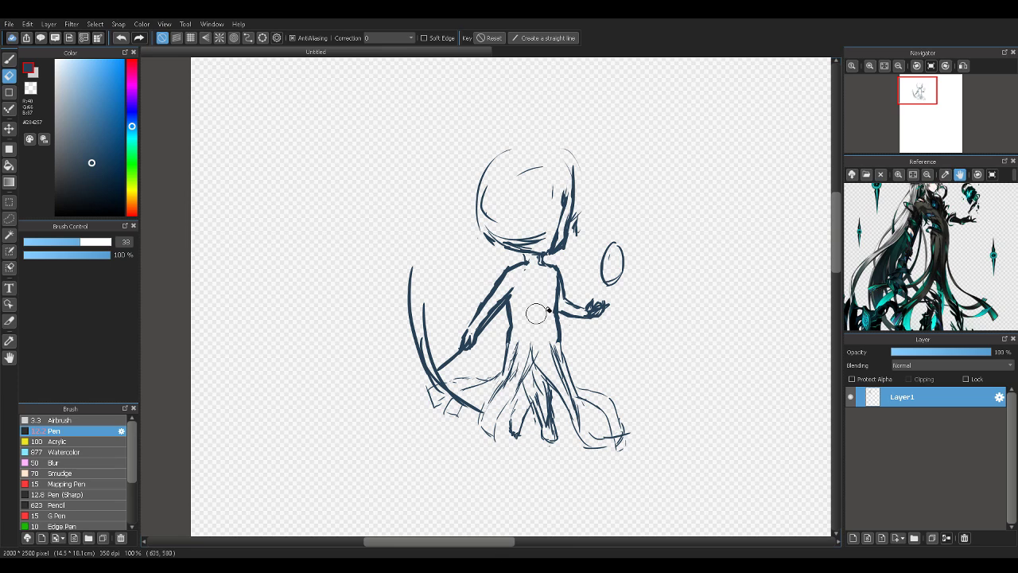
Lasso-select the entire small figure, including the scythe and the floating oval
{"action": "left_click", "coordinate": [917, 66]}
{"action": "left_click", "coordinate": [899, 66]}
{"action": "left_click", "coordinate": [899, 66]}
{"action": "left_click", "coordinate": [898, 66]}
{"action": "left_click", "coordinate": [898, 66]}
{"action": "left_click", "coordinate": [898, 66]}
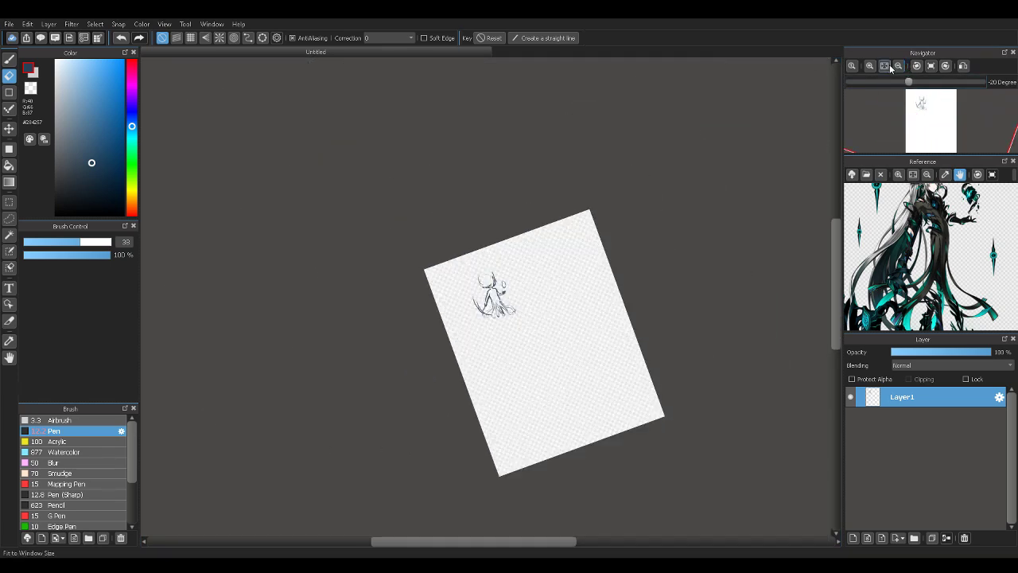
{"action": "left_click", "coordinate": [884, 66]}
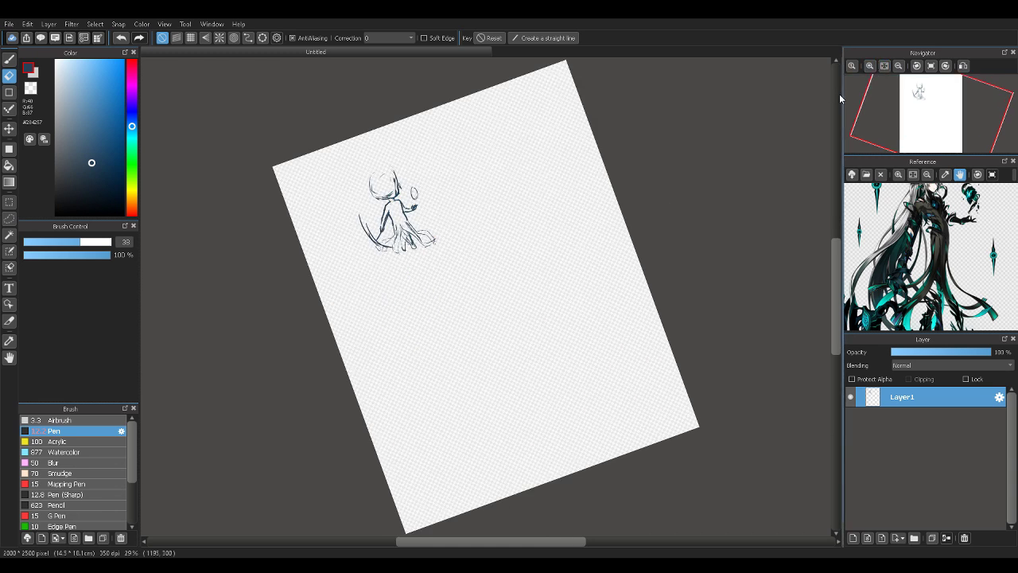
{"action": "left_click", "coordinate": [930, 67]}
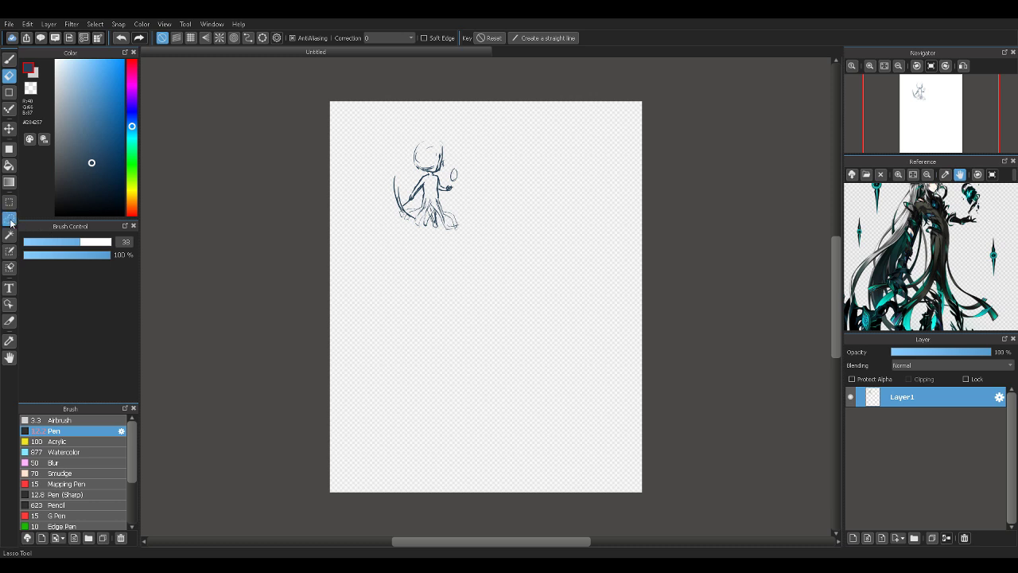
{"action": "left_click", "coordinate": [9, 218]}
{"action": "mouse_move", "coordinate": [481, 135]}
{"action": "left_mouse_down"}
{"action": "mouse_move", "coordinate": [511, 230]}
{"action": "mouse_move", "coordinate": [517, 211]}
{"action": "left_mouse_up"}
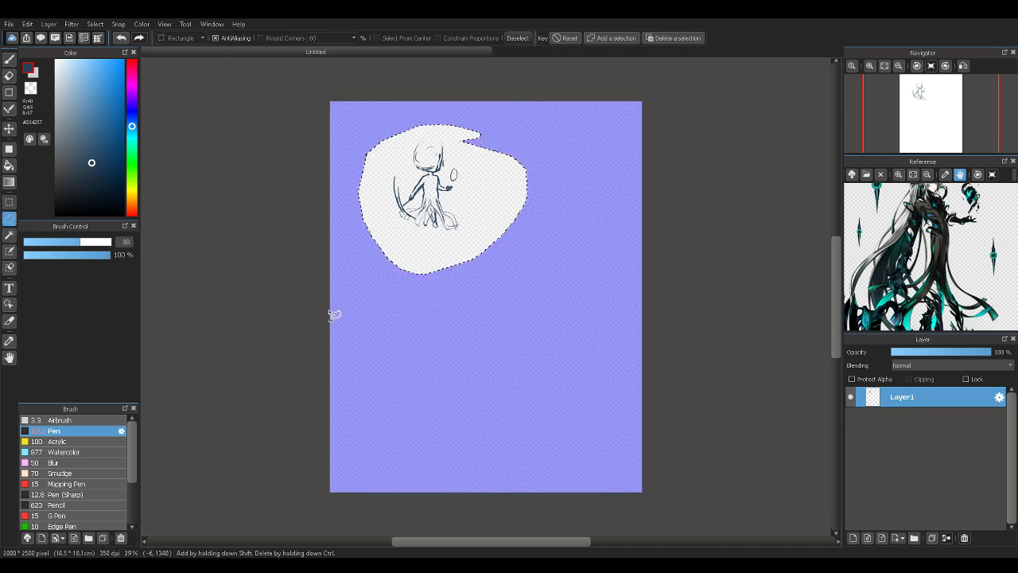
Enlarge the selected figure with a transform until it fills most of the canvas, and move it to the centre
{"action": "key", "text": "ctrl+t"}
{"action": "left_click_drag", "start_coordinate": [535, 250], "coordinate": [690, 390]}
{"action": "mouse_move", "coordinate": [525, 200]}
{"action": "left_mouse_down"}
{"action": "mouse_move", "coordinate": [592, 344]}
{"action": "mouse_move", "coordinate": [580, 337]}
{"action": "left_mouse_up"}
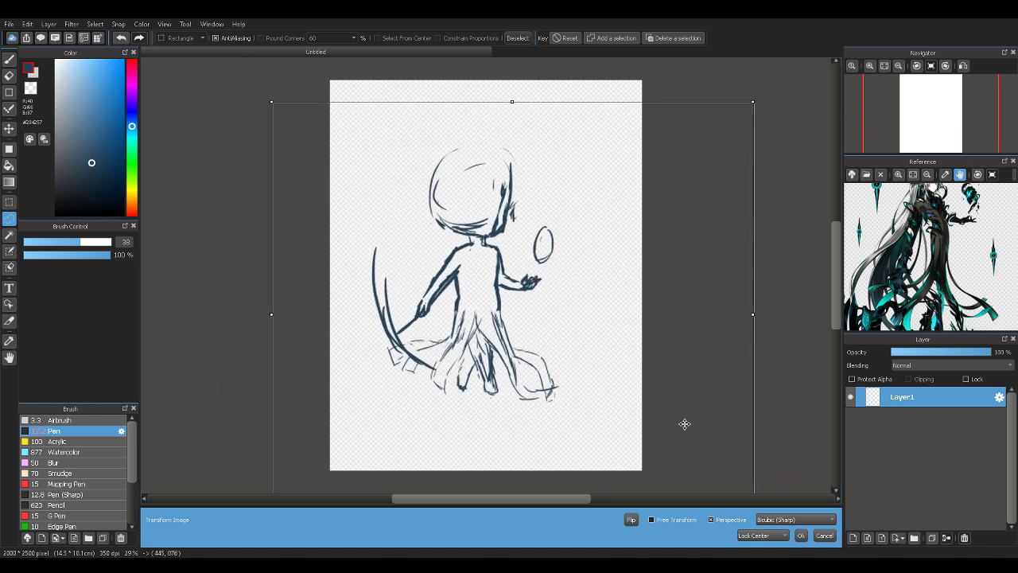
{"action": "left_click_drag", "start_coordinate": [672, 405], "coordinate": [679, 407]}
{"action": "left_click_drag", "start_coordinate": [644, 312], "coordinate": [648, 316]}
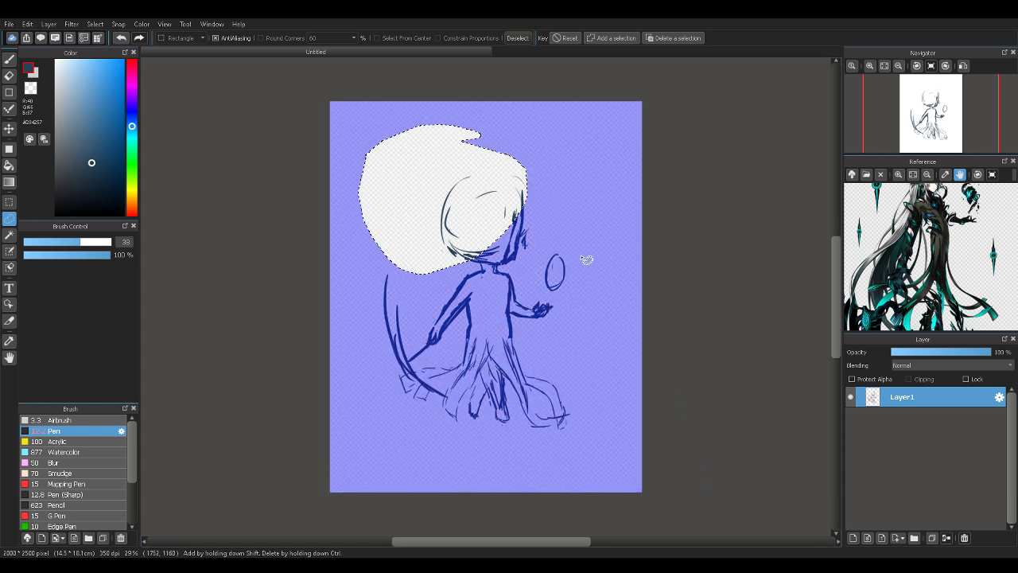
Set the Pen brush size to 73 and clear the selection covering the canvas
{"action": "left_click", "coordinate": [575, 247]}
{"action": "key", "text": "b"}
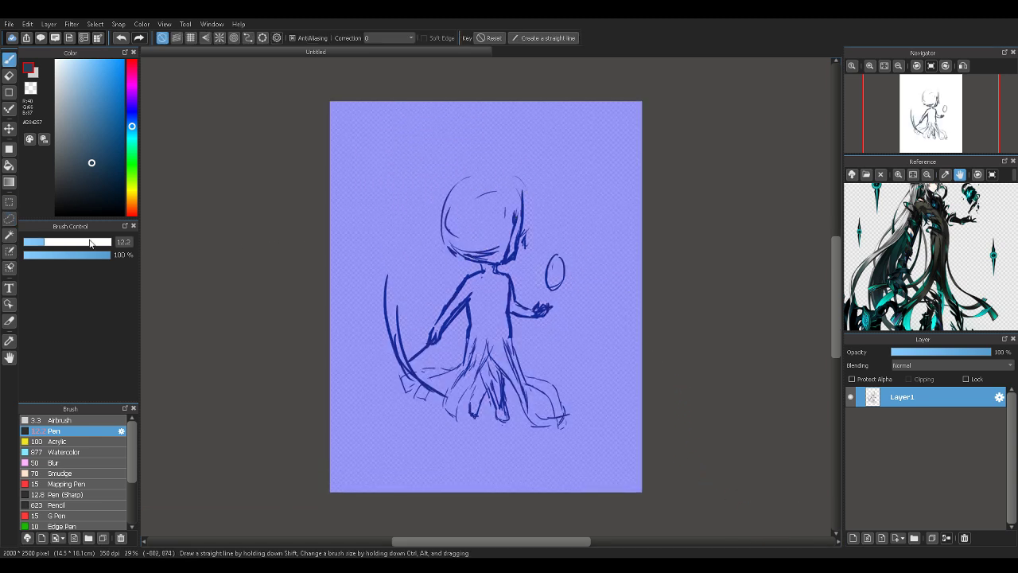
{"action": "left_click", "coordinate": [58, 242]}
{"action": "left_click_drag", "start_coordinate": [95, 248], "coordinate": [97, 247]}
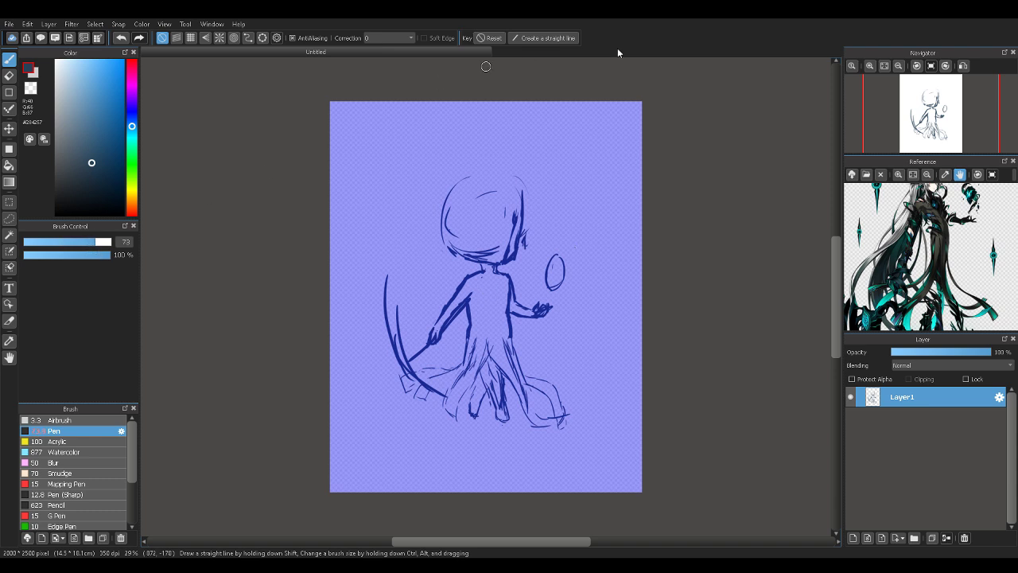
{"action": "left_click", "coordinate": [869, 66]}
{"action": "left_click", "coordinate": [869, 66]}
{"action": "left_click", "coordinate": [869, 66]}
{"action": "left_click_drag", "start_coordinate": [932, 113], "coordinate": [925, 135]}
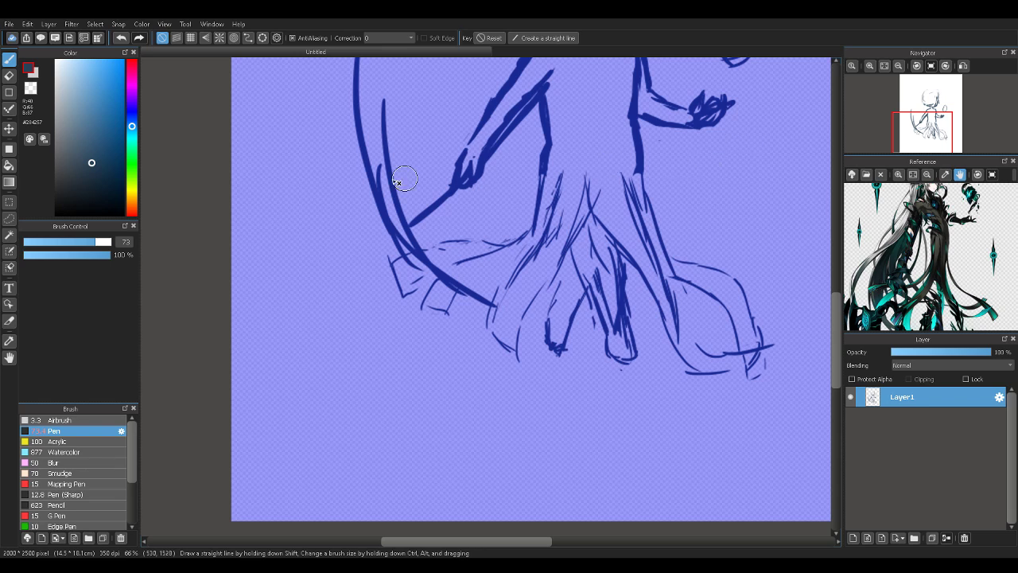
{"action": "key", "text": "m"}
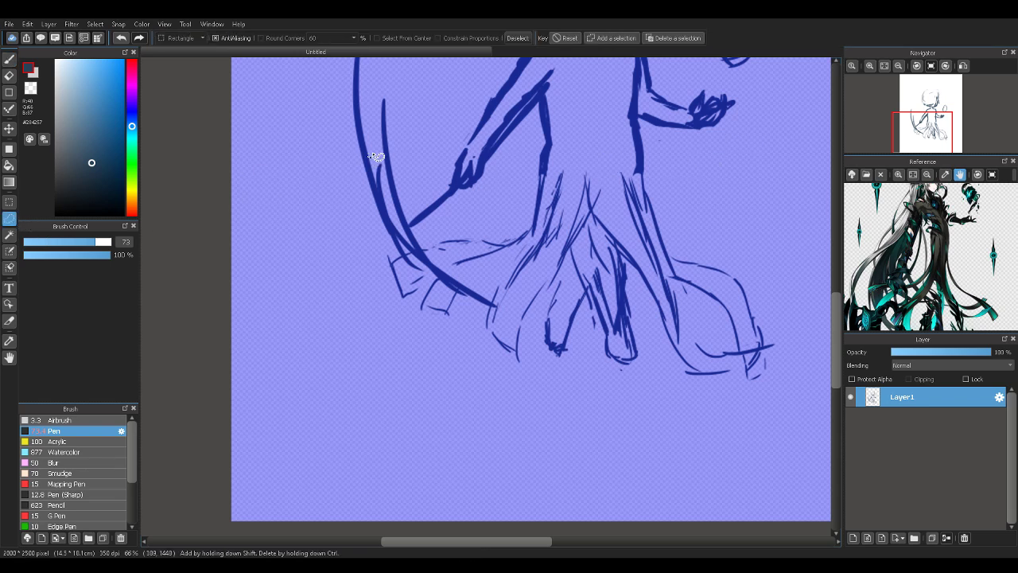
{"action": "key", "text": "ctrl+d"}
{"action": "key", "text": "b"}
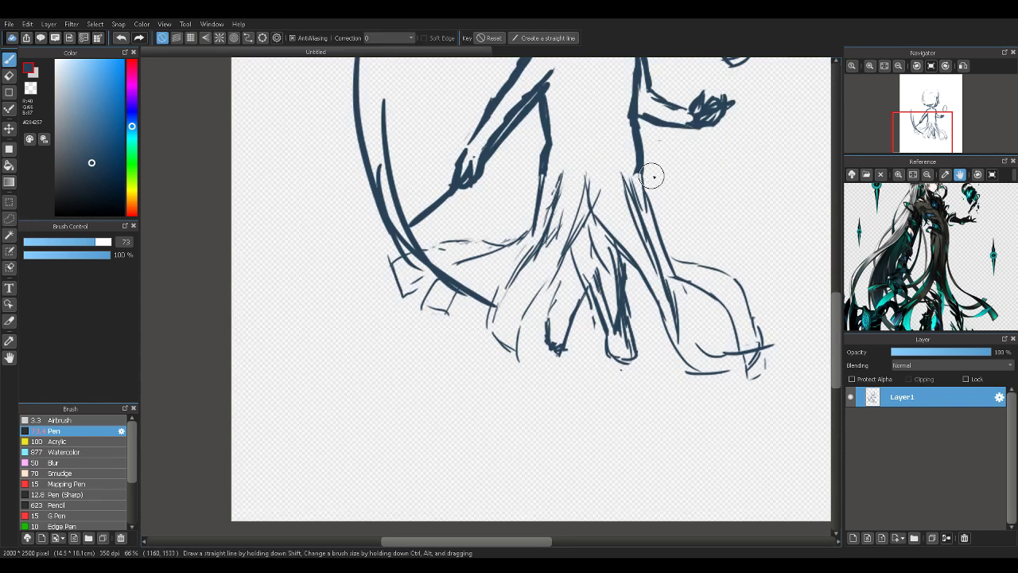
Go over the open-palm-side robe panel with thicker strokes, from the hip and inner edge down to the rounded hem
{"action": "mouse_move", "coordinate": [618, 146]}
{"action": "left_mouse_down"}
{"action": "mouse_move", "coordinate": [640, 190]}
{"action": "mouse_move", "coordinate": [643, 163]}
{"action": "mouse_move", "coordinate": [644, 184]}
{"action": "mouse_move", "coordinate": [634, 168]}
{"action": "mouse_move", "coordinate": [667, 249]}
{"action": "mouse_move", "coordinate": [727, 263]}
{"action": "mouse_move", "coordinate": [734, 301]}
{"action": "mouse_move", "coordinate": [762, 330]}
{"action": "left_mouse_up"}
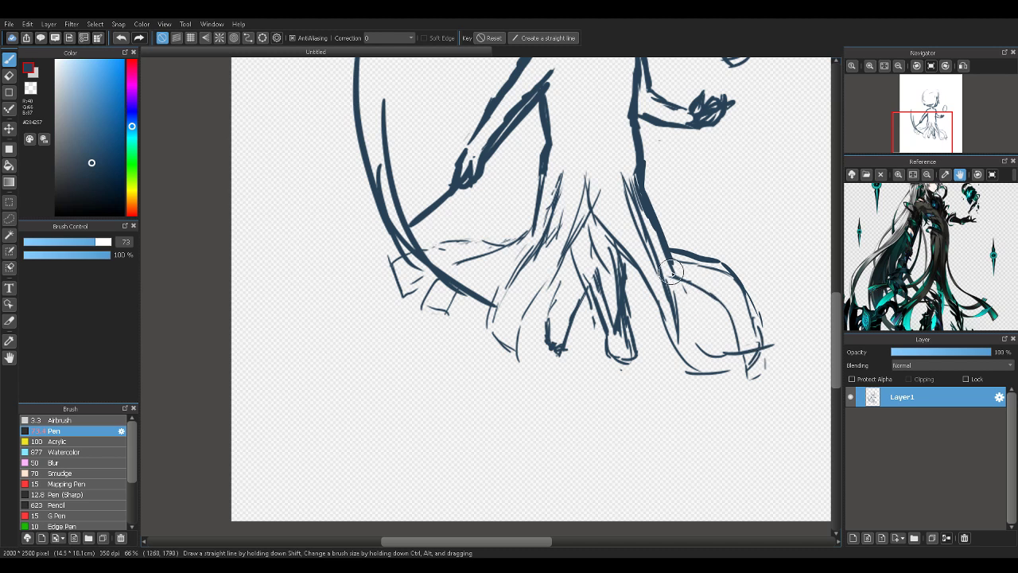
{"action": "mouse_move", "coordinate": [671, 272]}
{"action": "left_mouse_down"}
{"action": "mouse_move", "coordinate": [709, 302]}
{"action": "mouse_move", "coordinate": [662, 274]}
{"action": "mouse_move", "coordinate": [742, 324]}
{"action": "left_mouse_up"}
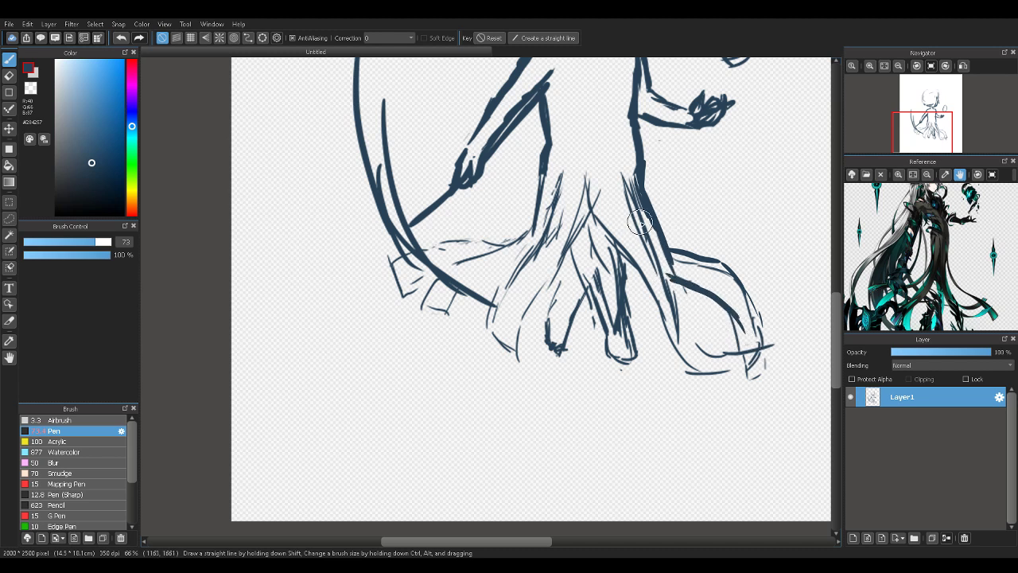
{"action": "mouse_move", "coordinate": [648, 202]}
{"action": "left_mouse_down"}
{"action": "mouse_move", "coordinate": [663, 273]}
{"action": "mouse_move", "coordinate": [690, 325]}
{"action": "left_mouse_up"}
{"action": "mouse_move", "coordinate": [669, 272]}
{"action": "left_mouse_down"}
{"action": "mouse_move", "coordinate": [692, 328]}
{"action": "mouse_move", "coordinate": [767, 328]}
{"action": "mouse_move", "coordinate": [765, 355]}
{"action": "mouse_move", "coordinate": [721, 369]}
{"action": "mouse_move", "coordinate": [674, 354]}
{"action": "left_mouse_up"}
{"action": "left_click_drag", "start_coordinate": [597, 198], "coordinate": [626, 259]}
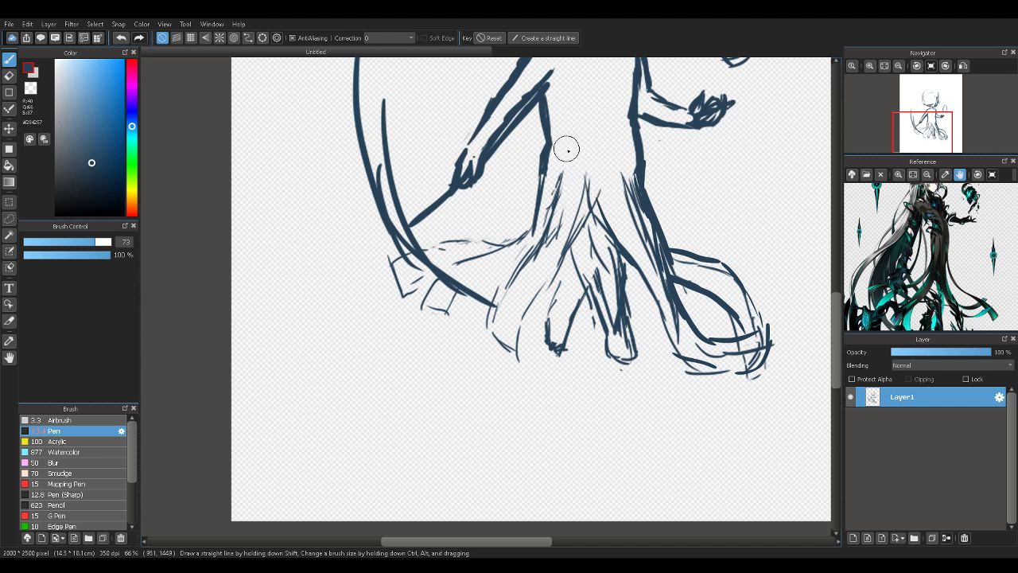
{"action": "mouse_move", "coordinate": [566, 149]}
{"action": "left_mouse_down"}
{"action": "mouse_move", "coordinate": [625, 260]}
{"action": "mouse_move", "coordinate": [703, 374]}
{"action": "mouse_move", "coordinate": [756, 363]}
{"action": "left_mouse_up"}
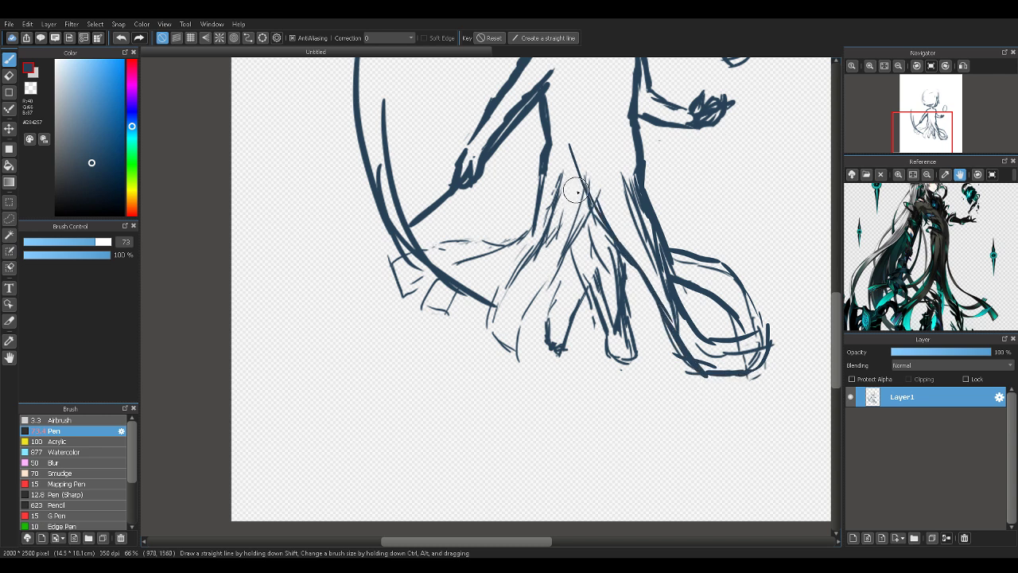
Darken the scythe-side robe panels and their angular hems with thicker strokes running from the waist to behind the blade
{"action": "left_click_drag", "start_coordinate": [585, 179], "coordinate": [561, 261]}
{"action": "mouse_move", "coordinate": [580, 209]}
{"action": "left_mouse_down"}
{"action": "mouse_move", "coordinate": [534, 316]}
{"action": "mouse_move", "coordinate": [559, 267]}
{"action": "mouse_move", "coordinate": [526, 374]}
{"action": "mouse_move", "coordinate": [535, 306]}
{"action": "mouse_move", "coordinate": [524, 366]}
{"action": "mouse_move", "coordinate": [490, 334]}
{"action": "mouse_move", "coordinate": [507, 349]}
{"action": "mouse_move", "coordinate": [475, 337]}
{"action": "mouse_move", "coordinate": [530, 337]}
{"action": "mouse_move", "coordinate": [520, 365]}
{"action": "left_mouse_up"}
{"action": "mouse_move", "coordinate": [475, 342]}
{"action": "left_mouse_down"}
{"action": "mouse_move", "coordinate": [491, 283]}
{"action": "mouse_move", "coordinate": [541, 224]}
{"action": "left_mouse_up"}
{"action": "mouse_move", "coordinate": [515, 264]}
{"action": "left_mouse_down"}
{"action": "mouse_move", "coordinate": [559, 193]}
{"action": "mouse_move", "coordinate": [545, 154]}
{"action": "mouse_move", "coordinate": [522, 229]}
{"action": "mouse_move", "coordinate": [530, 215]}
{"action": "mouse_move", "coordinate": [467, 248]}
{"action": "mouse_move", "coordinate": [499, 238]}
{"action": "mouse_move", "coordinate": [392, 257]}
{"action": "mouse_move", "coordinate": [408, 298]}
{"action": "left_mouse_up"}
{"action": "mouse_move", "coordinate": [408, 300]}
{"action": "left_mouse_down"}
{"action": "mouse_move", "coordinate": [444, 281]}
{"action": "mouse_move", "coordinate": [444, 270]}
{"action": "mouse_move", "coordinate": [432, 320]}
{"action": "mouse_move", "coordinate": [460, 320]}
{"action": "left_mouse_up"}
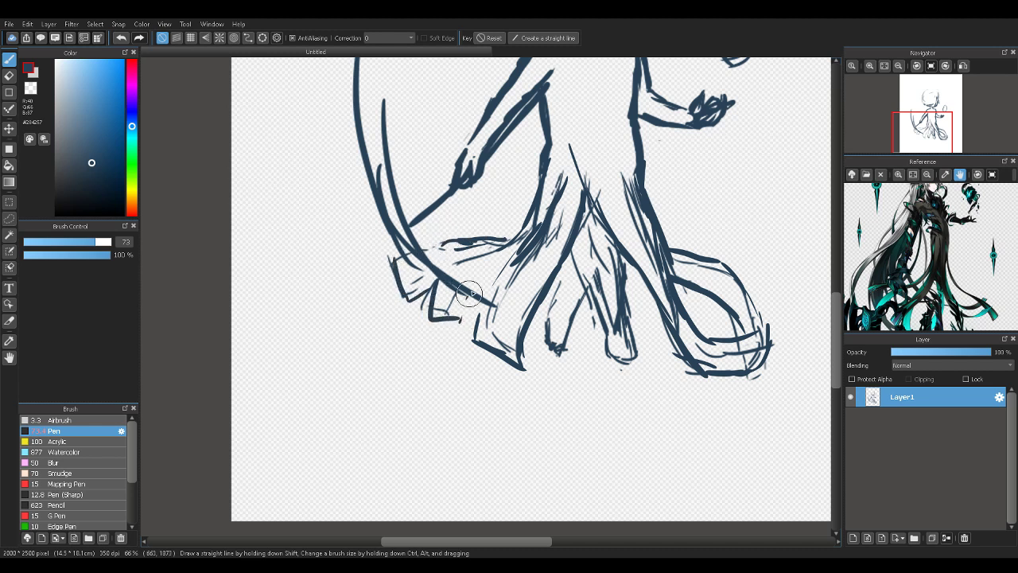
{"action": "mouse_move", "coordinate": [447, 279]}
{"action": "left_mouse_down"}
{"action": "mouse_move", "coordinate": [467, 254]}
{"action": "mouse_move", "coordinate": [478, 275]}
{"action": "mouse_move", "coordinate": [468, 288]}
{"action": "mouse_move", "coordinate": [517, 261]}
{"action": "left_mouse_up"}
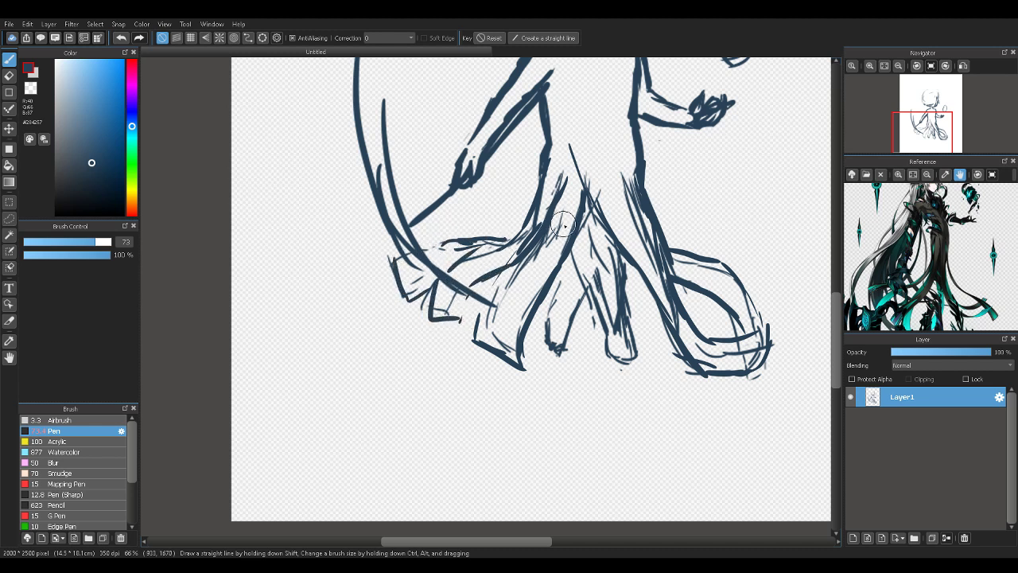
Change the pen colour to dark green #285740 and sketch jagged grass blades across the ground beneath the figure
{"action": "left_click_drag", "start_coordinate": [931, 129], "coordinate": [929, 150]}
{"action": "left_click", "coordinate": [900, 66]}
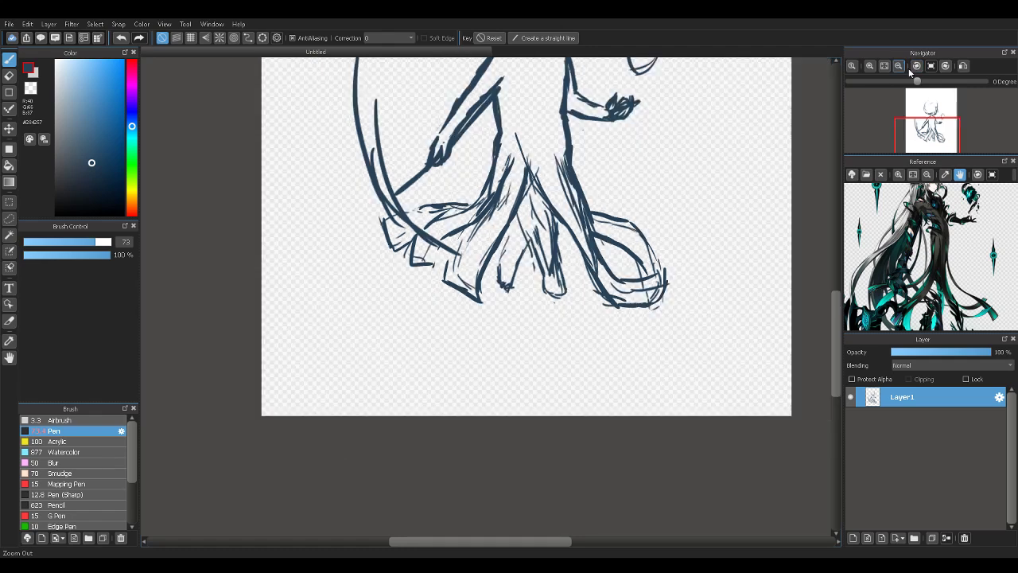
{"action": "mouse_move", "coordinate": [933, 186]}
{"action": "left_mouse_down"}
{"action": "mouse_move", "coordinate": [937, 146]}
{"action": "mouse_move", "coordinate": [932, 181]}
{"action": "left_mouse_up"}
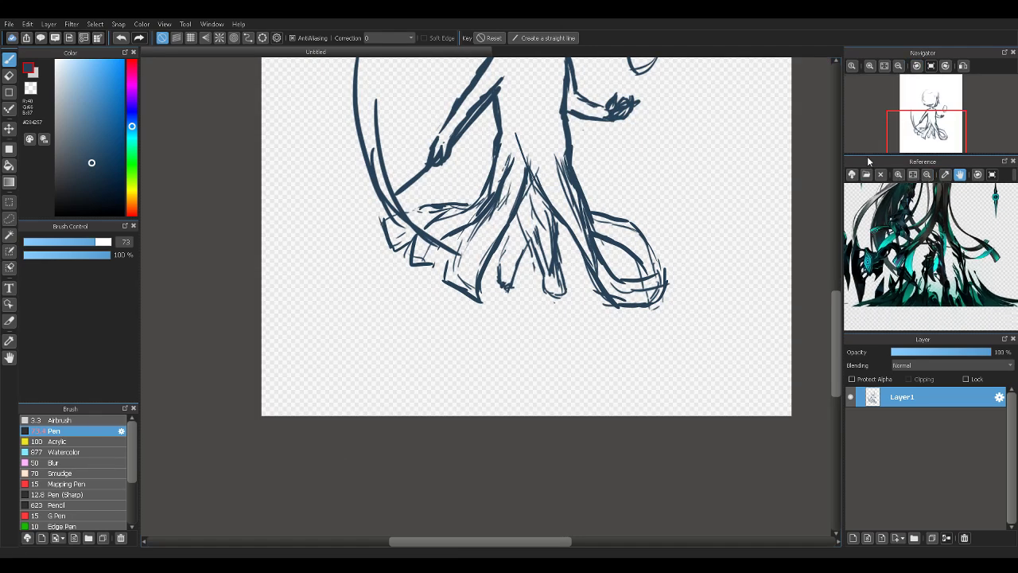
{"action": "left_click_drag", "start_coordinate": [928, 136], "coordinate": [927, 130]}
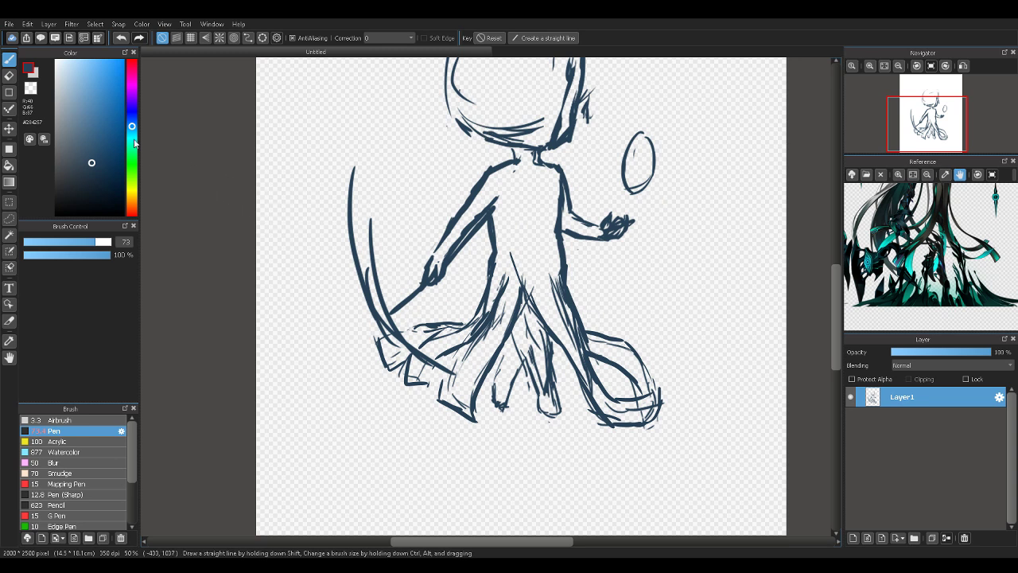
{"action": "mouse_move", "coordinate": [132, 131]}
{"action": "left_mouse_down"}
{"action": "mouse_move", "coordinate": [138, 156]}
{"action": "mouse_move", "coordinate": [146, 149]}
{"action": "left_mouse_up"}
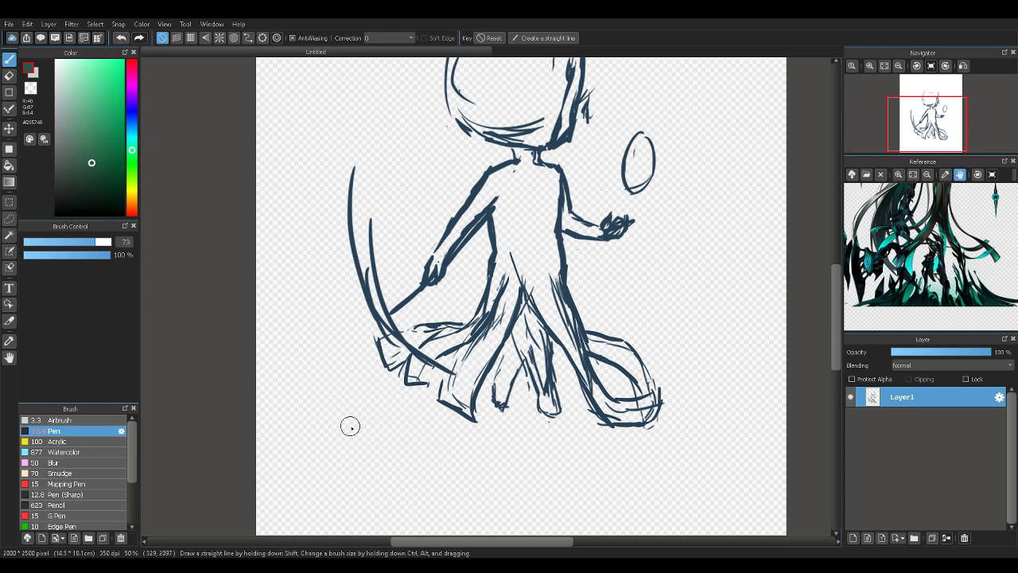
{"action": "mouse_move", "coordinate": [331, 436]}
{"action": "left_mouse_down"}
{"action": "mouse_move", "coordinate": [371, 388]}
{"action": "mouse_move", "coordinate": [364, 424]}
{"action": "left_mouse_up"}
{"action": "mouse_move", "coordinate": [371, 386]}
{"action": "left_mouse_down"}
{"action": "mouse_move", "coordinate": [369, 430]}
{"action": "mouse_move", "coordinate": [420, 377]}
{"action": "mouse_move", "coordinate": [426, 428]}
{"action": "mouse_move", "coordinate": [438, 412]}
{"action": "mouse_move", "coordinate": [450, 452]}
{"action": "left_mouse_up"}
{"action": "mouse_move", "coordinate": [462, 445]}
{"action": "left_mouse_down"}
{"action": "mouse_move", "coordinate": [494, 415]}
{"action": "mouse_move", "coordinate": [509, 429]}
{"action": "mouse_move", "coordinate": [531, 409]}
{"action": "mouse_move", "coordinate": [551, 461]}
{"action": "mouse_move", "coordinate": [561, 412]}
{"action": "mouse_move", "coordinate": [592, 452]}
{"action": "mouse_move", "coordinate": [585, 410]}
{"action": "left_mouse_up"}
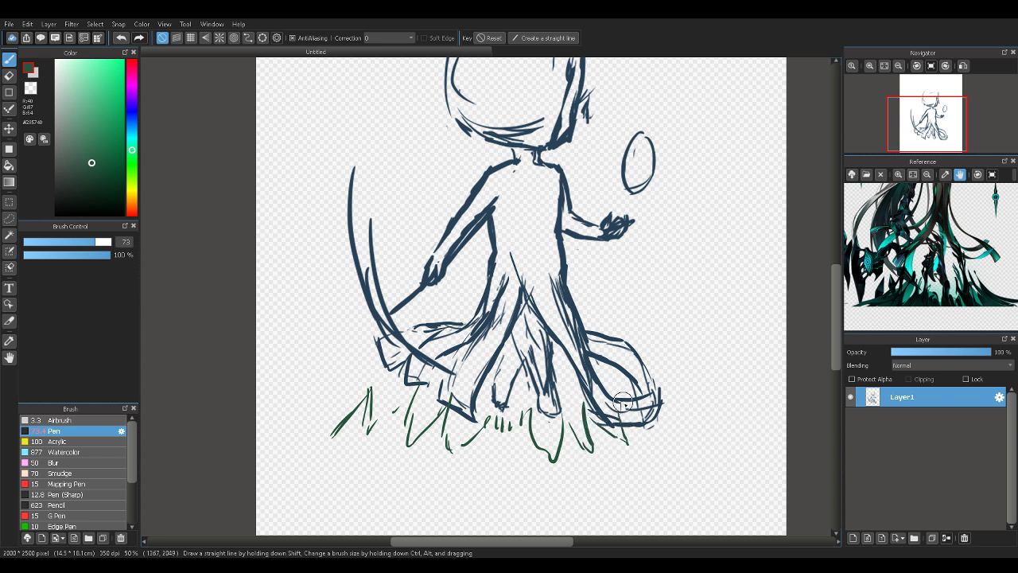
{"action": "left_click_drag", "start_coordinate": [623, 403], "coordinate": [671, 442]}
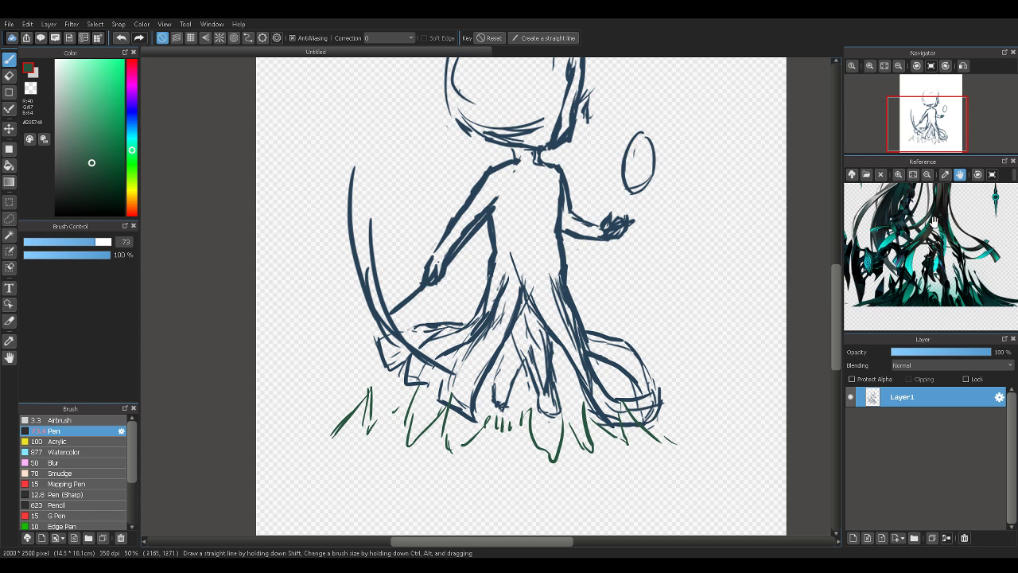
Erase the green grass strokes with a size 418 eraser and pick the outline's dark blue as the drawing colour
{"action": "left_click_drag", "start_coordinate": [936, 216], "coordinate": [935, 189]}
{"action": "key", "text": "e"}
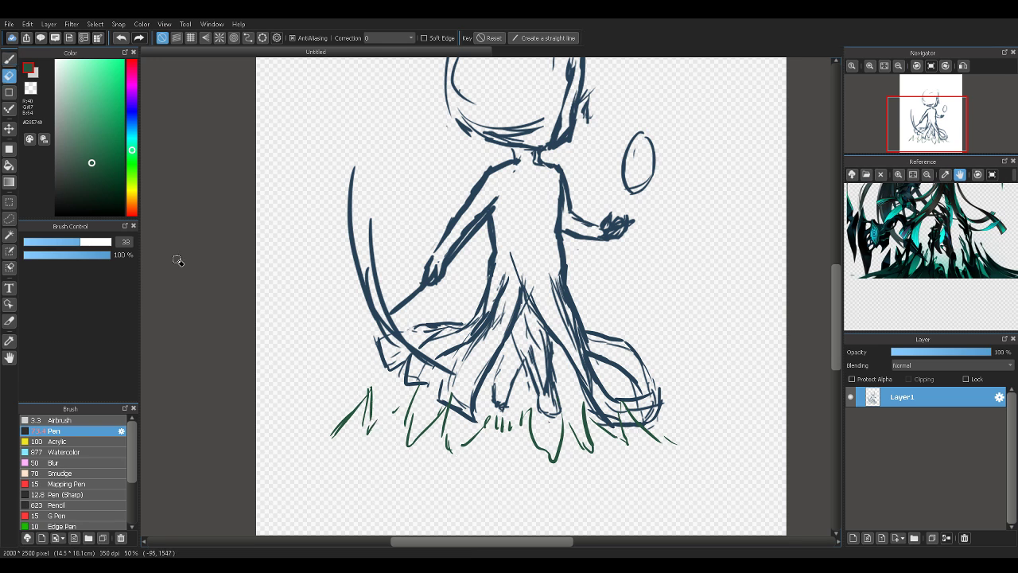
{"action": "left_click_drag", "start_coordinate": [93, 243], "coordinate": [137, 246]}
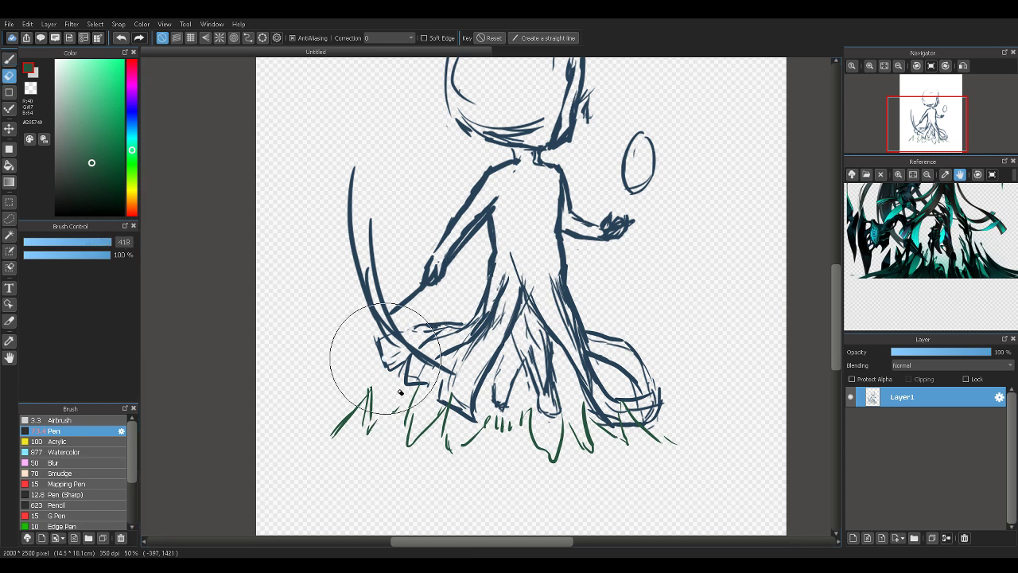
{"action": "mouse_move", "coordinate": [387, 359]}
{"action": "left_mouse_down"}
{"action": "mouse_move", "coordinate": [332, 421]}
{"action": "mouse_move", "coordinate": [347, 439]}
{"action": "mouse_move", "coordinate": [368, 412]}
{"action": "mouse_move", "coordinate": [414, 408]}
{"action": "mouse_move", "coordinate": [446, 434]}
{"action": "mouse_move", "coordinate": [486, 446]}
{"action": "mouse_move", "coordinate": [500, 443]}
{"action": "mouse_move", "coordinate": [488, 432]}
{"action": "mouse_move", "coordinate": [504, 414]}
{"action": "mouse_move", "coordinate": [550, 455]}
{"action": "mouse_move", "coordinate": [557, 409]}
{"action": "mouse_move", "coordinate": [546, 427]}
{"action": "mouse_move", "coordinate": [660, 438]}
{"action": "mouse_move", "coordinate": [616, 443]}
{"action": "left_mouse_up"}
{"action": "left_click", "coordinate": [559, 273], "text": "alt"}
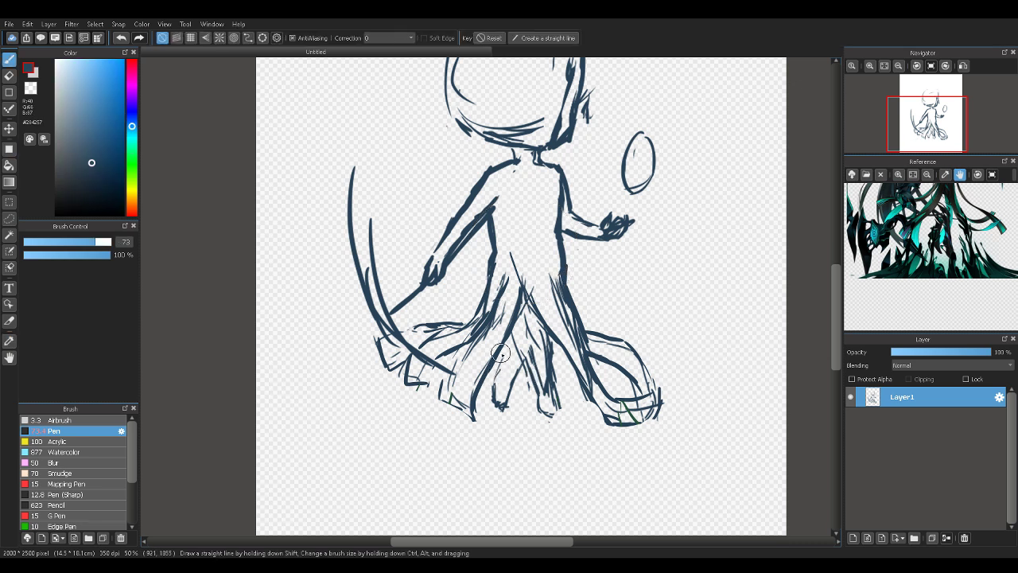
Trace over the outlines of both legs between the robe panels with thicker dark blue strokes
{"action": "mouse_move", "coordinate": [500, 354]}
{"action": "left_mouse_down"}
{"action": "mouse_move", "coordinate": [494, 385]}
{"action": "mouse_move", "coordinate": [505, 342]}
{"action": "mouse_move", "coordinate": [492, 393]}
{"action": "mouse_move", "coordinate": [514, 386]}
{"action": "mouse_move", "coordinate": [502, 410]}
{"action": "left_mouse_up"}
{"action": "left_click_drag", "start_coordinate": [517, 375], "coordinate": [503, 406]}
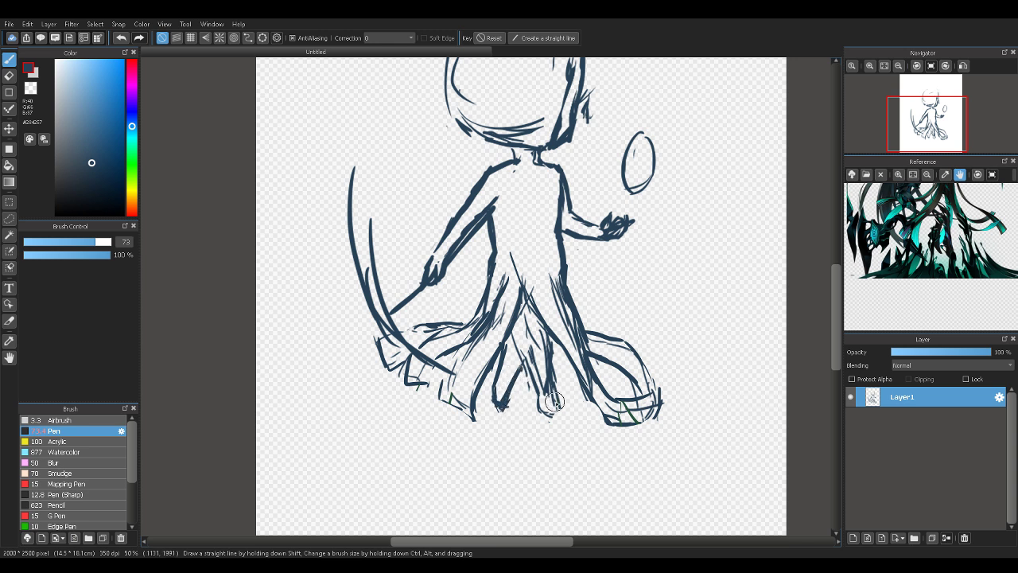
{"action": "left_click_drag", "start_coordinate": [514, 338], "coordinate": [540, 387]}
{"action": "mouse_move", "coordinate": [549, 326]}
{"action": "left_mouse_down"}
{"action": "mouse_move", "coordinate": [541, 347]}
{"action": "mouse_move", "coordinate": [556, 400]}
{"action": "left_mouse_up"}
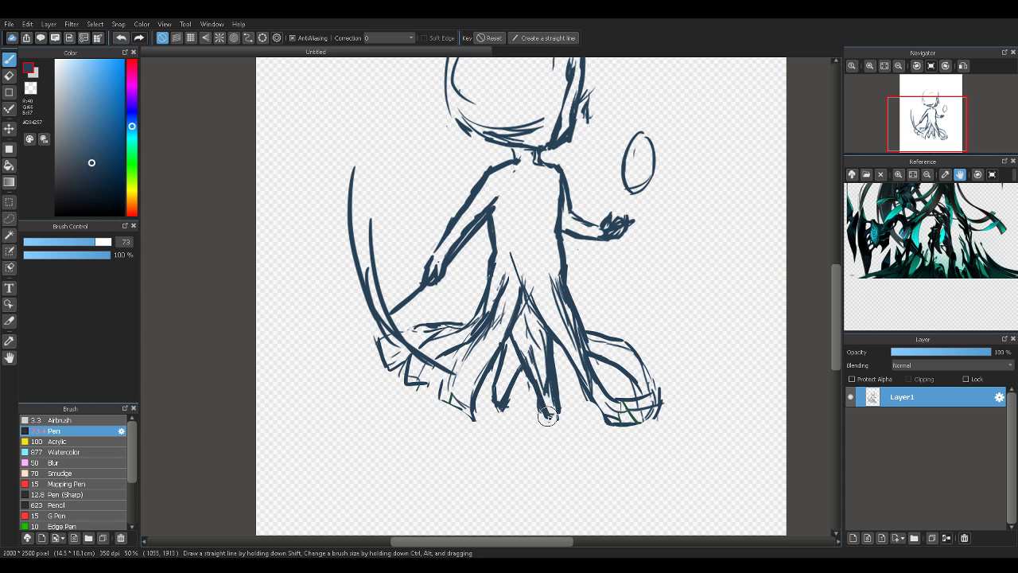
Reshape the foot of the leg on the open-palm side into a narrow tip by alternately trimming and redrawing its end
{"action": "key", "text": "e"}
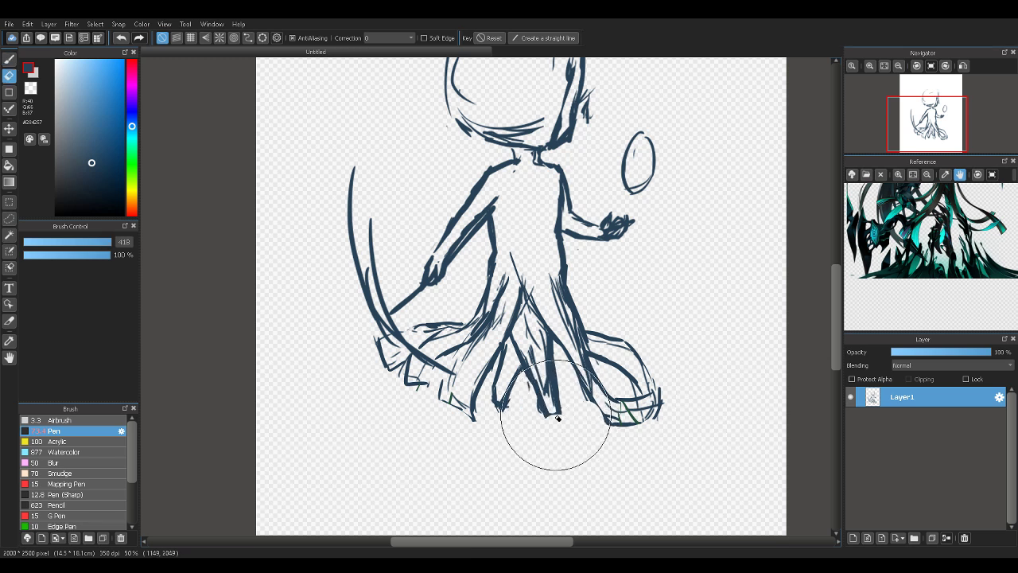
{"action": "key", "text": "b"}
{"action": "key", "text": "e"}
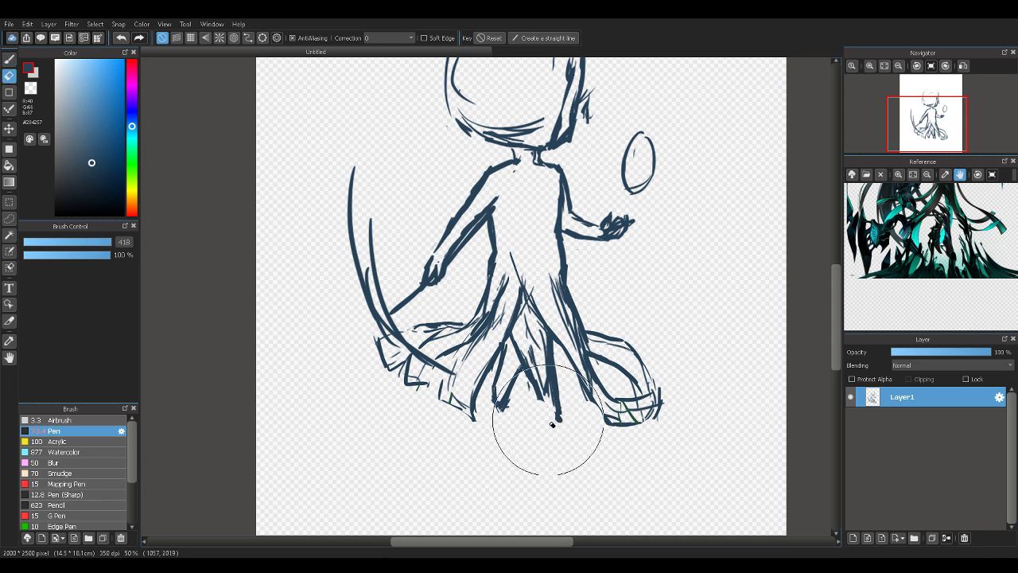
{"action": "key", "text": "b"}
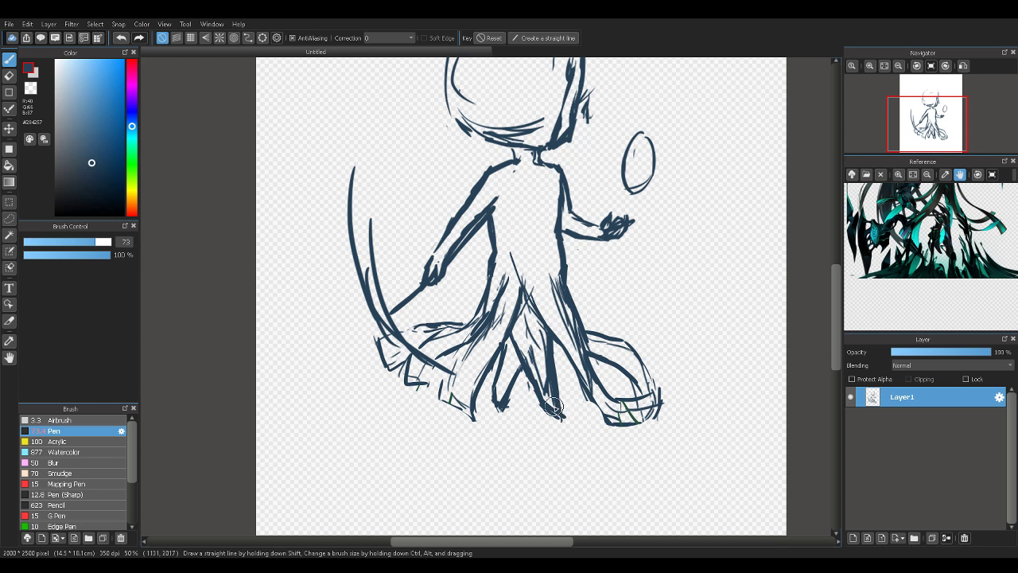
{"action": "key", "text": "e"}
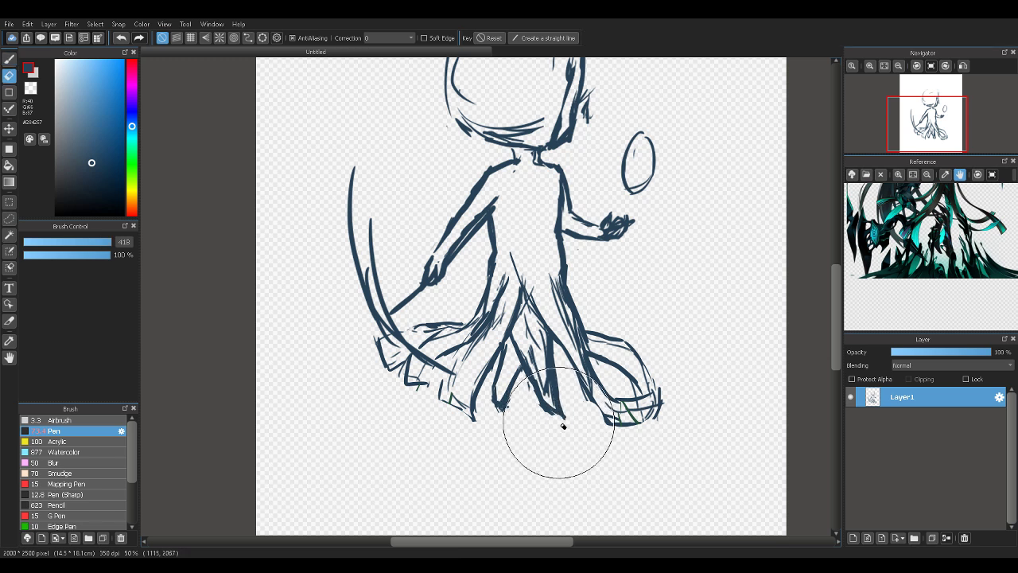
{"action": "key", "text": "b"}
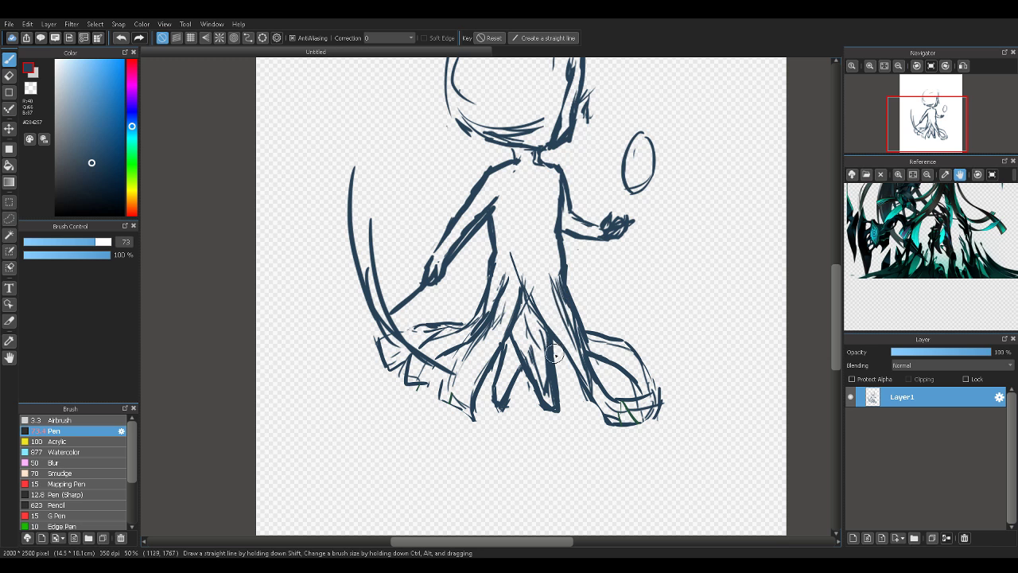
Erase the lower part of the scythe-side leg and return to the pen
{"action": "key", "text": "e"}
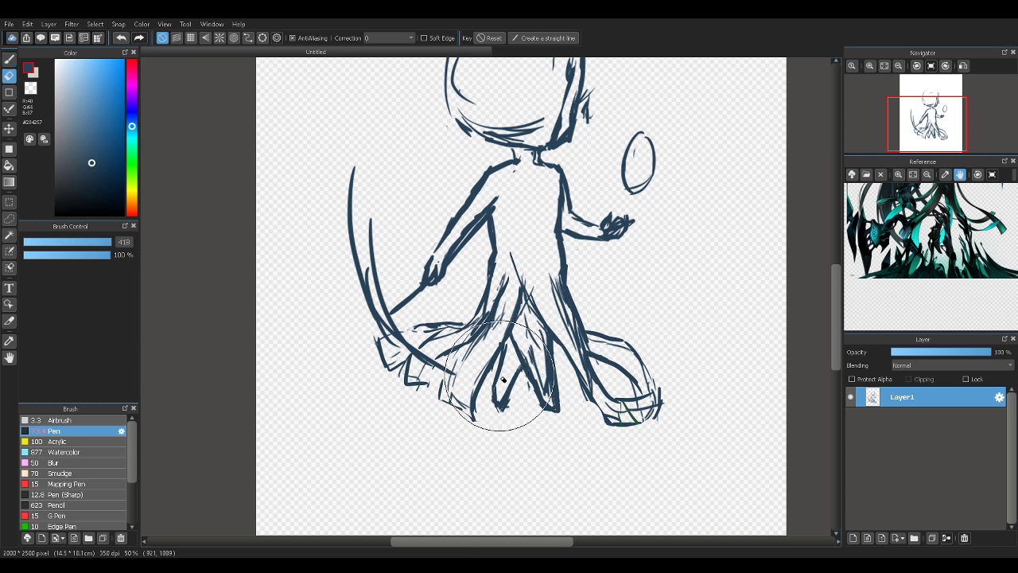
{"action": "mouse_move", "coordinate": [516, 393]}
{"action": "left_mouse_down"}
{"action": "mouse_move", "coordinate": [497, 314]}
{"action": "mouse_move", "coordinate": [509, 299]}
{"action": "mouse_move", "coordinate": [497, 338]}
{"action": "mouse_move", "coordinate": [507, 347]}
{"action": "mouse_move", "coordinate": [489, 350]}
{"action": "mouse_move", "coordinate": [481, 369]}
{"action": "mouse_move", "coordinate": [488, 387]}
{"action": "mouse_move", "coordinate": [518, 372]}
{"action": "mouse_move", "coordinate": [493, 381]}
{"action": "left_mouse_up"}
{"action": "key", "text": "b"}
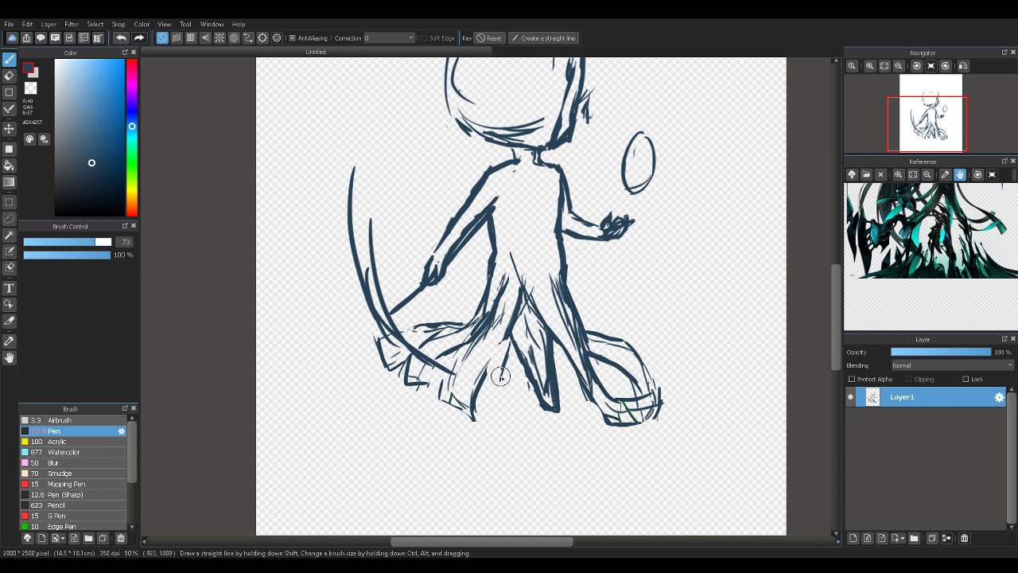
Redraw the lower scythe-side leg between the robe panels as a short, narrow point and thicken the adjacent robe panel edge
{"action": "mouse_move", "coordinate": [500, 384]}
{"action": "left_mouse_down"}
{"action": "mouse_move", "coordinate": [501, 394]}
{"action": "mouse_move", "coordinate": [524, 366]}
{"action": "mouse_move", "coordinate": [510, 389]}
{"action": "mouse_move", "coordinate": [517, 372]}
{"action": "left_mouse_up"}
{"action": "mouse_move", "coordinate": [508, 336]}
{"action": "left_mouse_down"}
{"action": "mouse_move", "coordinate": [508, 403]}
{"action": "mouse_move", "coordinate": [520, 371]}
{"action": "left_mouse_up"}
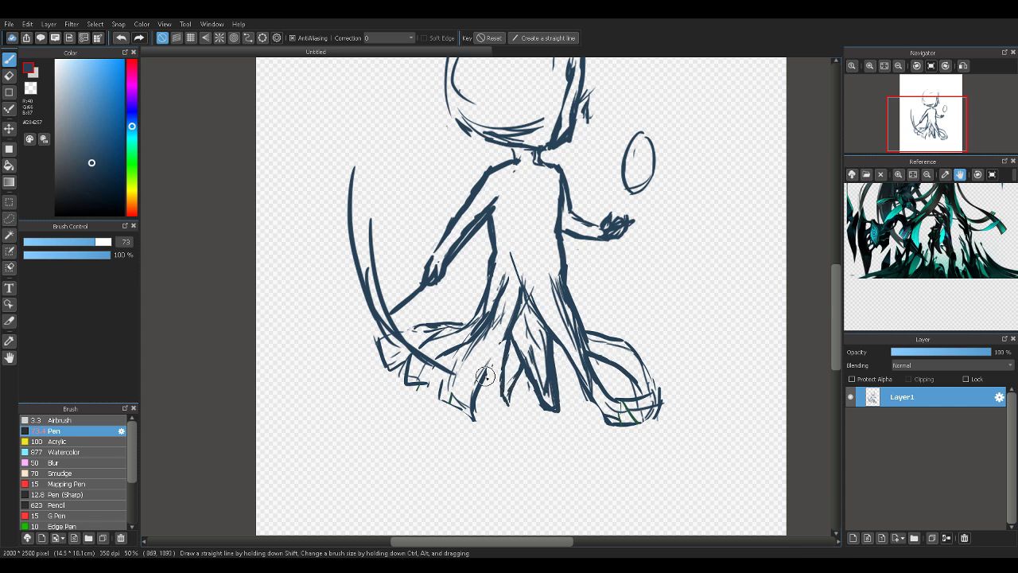
{"action": "left_click_drag", "start_coordinate": [485, 376], "coordinate": [508, 338]}
{"action": "mouse_move", "coordinate": [920, 254]}
{"action": "left_mouse_down"}
{"action": "mouse_move", "coordinate": [926, 182]}
{"action": "mouse_move", "coordinate": [904, 269]}
{"action": "left_mouse_up"}
{"action": "key", "text": "e"}
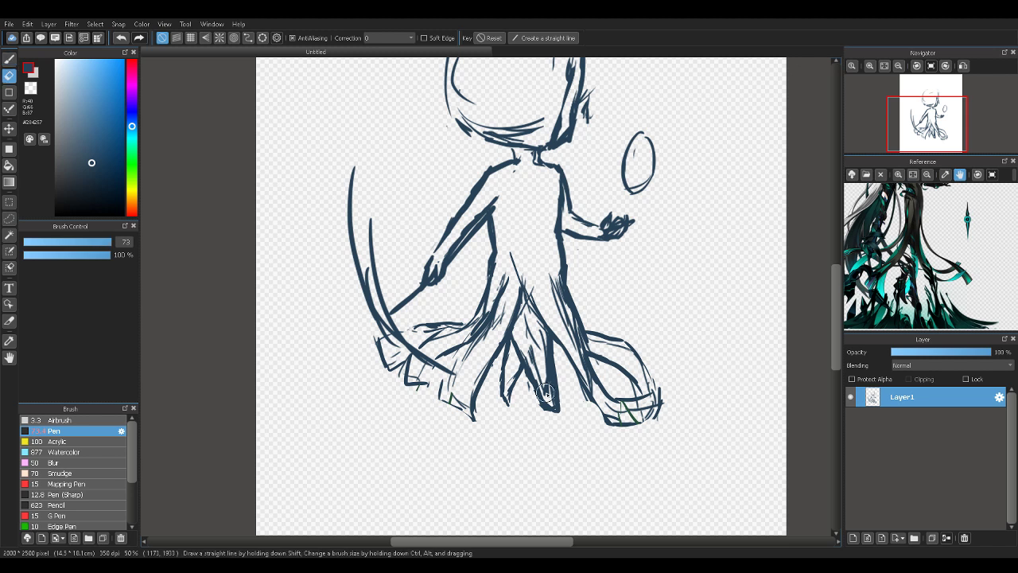
{"action": "mouse_move", "coordinate": [521, 394]}
{"action": "left_mouse_down"}
{"action": "mouse_move", "coordinate": [512, 353]}
{"action": "mouse_move", "coordinate": [522, 394]}
{"action": "mouse_move", "coordinate": [522, 380]}
{"action": "mouse_move", "coordinate": [510, 404]}
{"action": "left_mouse_up"}
{"action": "key", "text": "b"}
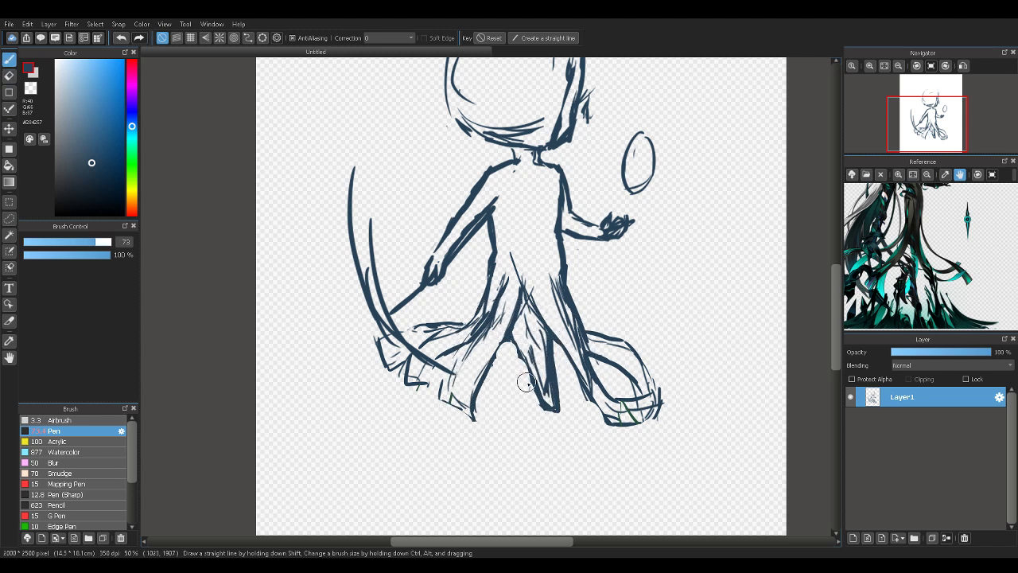
{"action": "mouse_move", "coordinate": [525, 367]}
{"action": "left_mouse_down"}
{"action": "mouse_move", "coordinate": [517, 398]}
{"action": "mouse_move", "coordinate": [512, 345]}
{"action": "mouse_move", "coordinate": [515, 385]}
{"action": "left_mouse_up"}
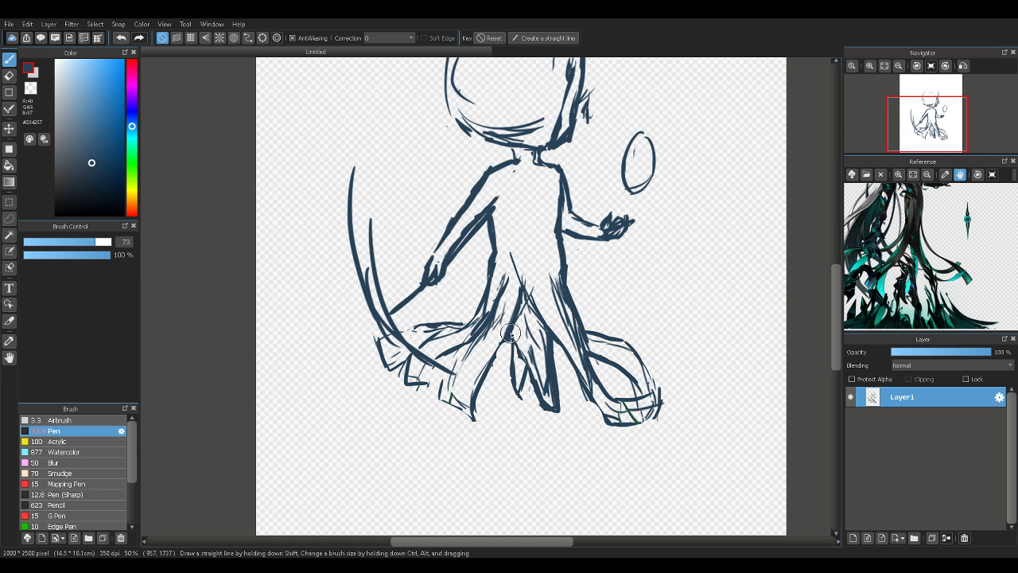
{"action": "mouse_move", "coordinate": [509, 328]}
{"action": "left_mouse_down"}
{"action": "mouse_move", "coordinate": [486, 382]}
{"action": "mouse_move", "coordinate": [520, 390]}
{"action": "left_mouse_up"}
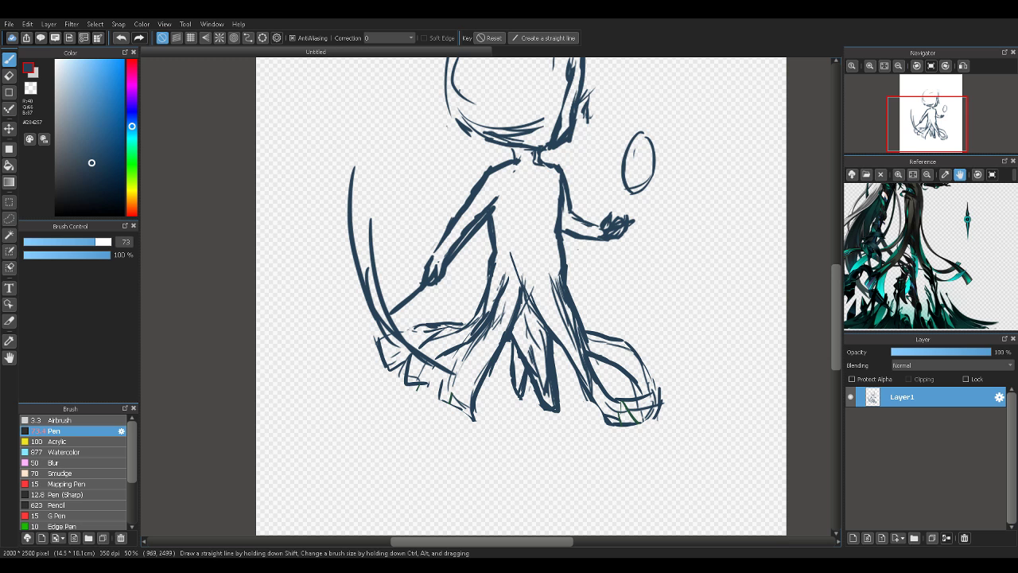
Mirror the canvas view, erase the upper robe edge and leg lines on the open-palm side, and redraw the edge as one flaring curve
{"action": "left_click", "coordinate": [963, 66]}
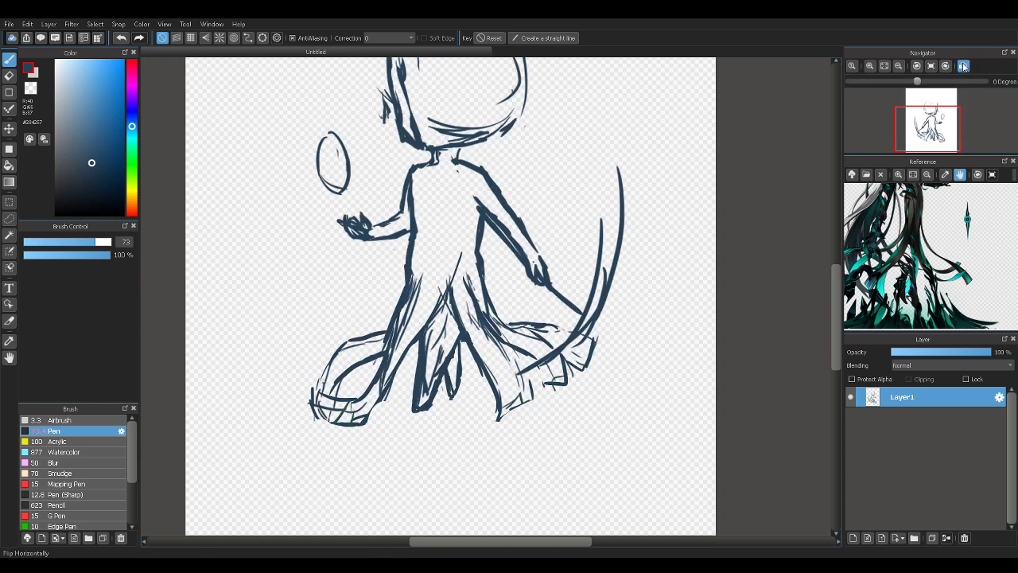
{"action": "left_click", "coordinate": [963, 66]}
{"action": "left_click", "coordinate": [963, 67]}
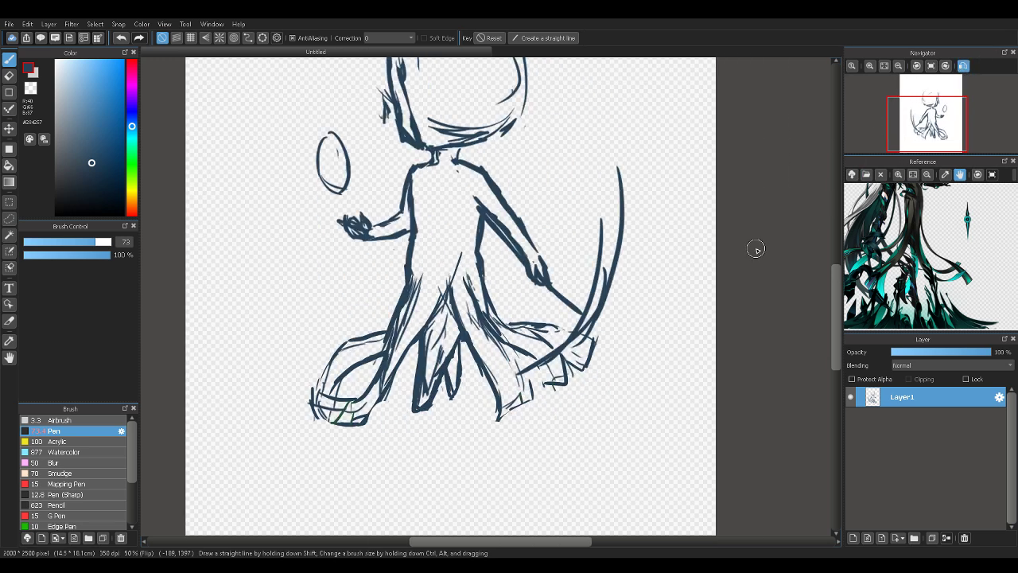
{"action": "scroll", "coordinate": [837, 272], "scroll_direction": "up", "scroll_amount": 4}
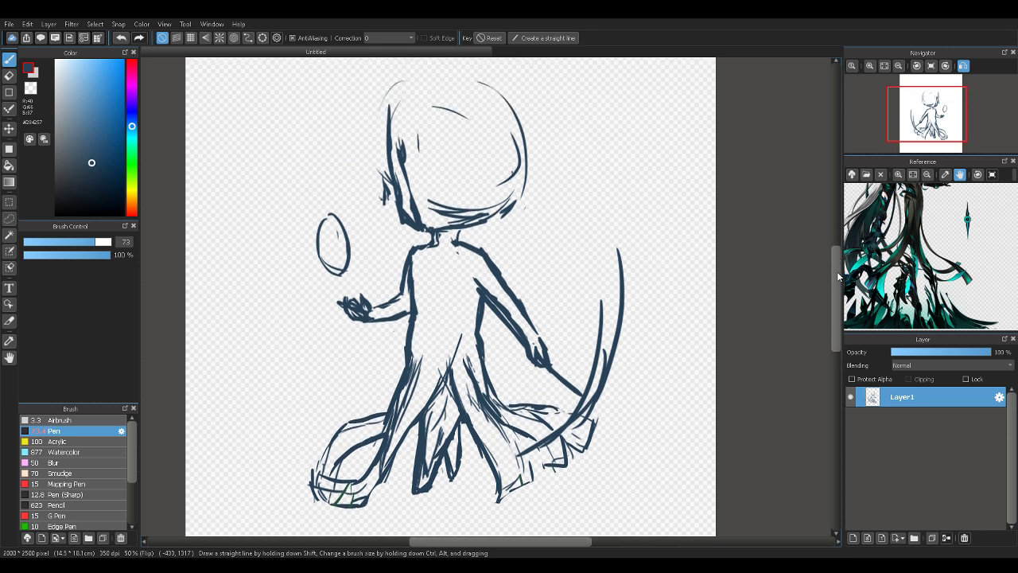
{"action": "scroll", "coordinate": [836, 273], "scroll_direction": "up", "scroll_amount": 2}
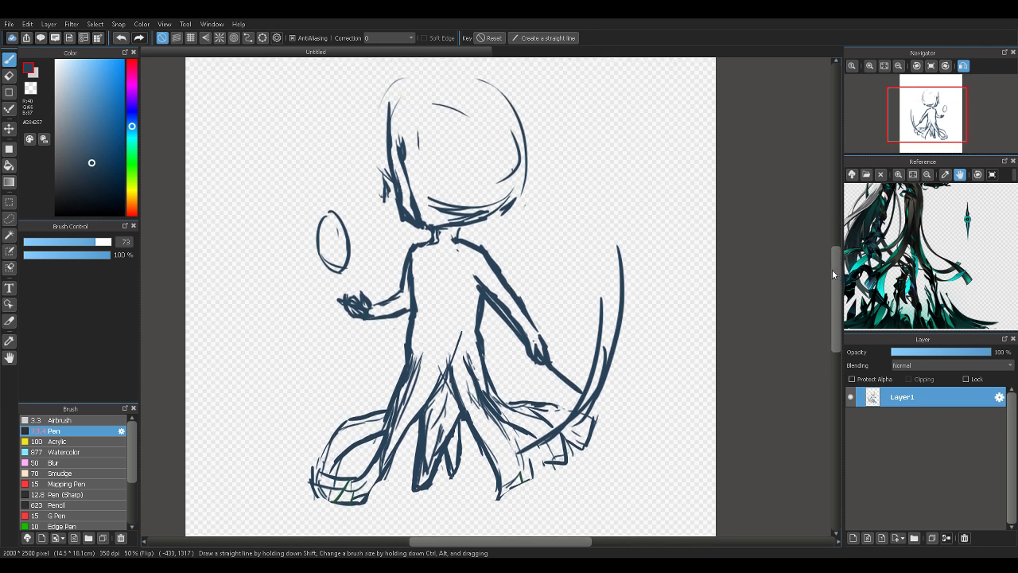
{"action": "key", "text": "e"}
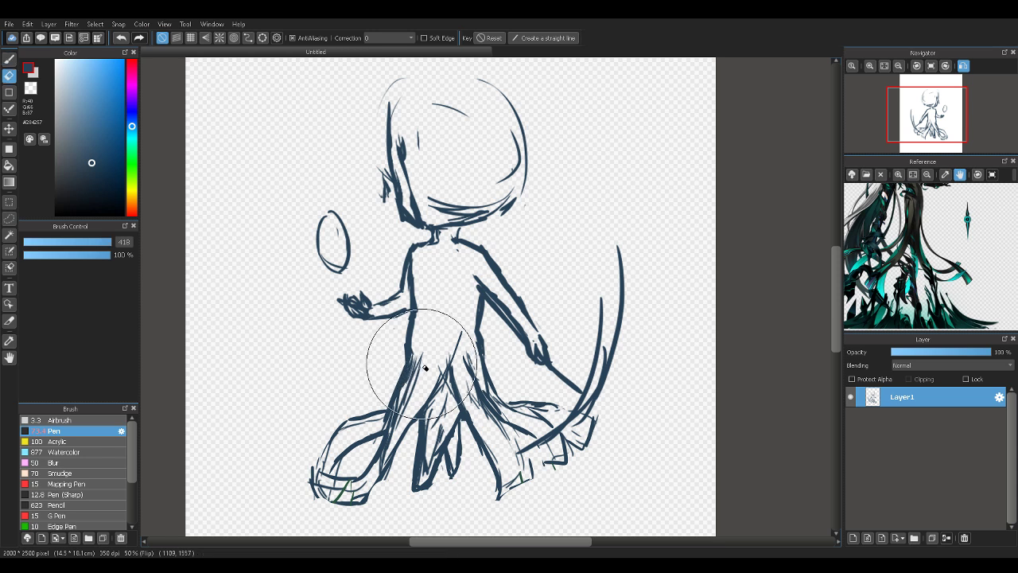
{"action": "key", "text": "b"}
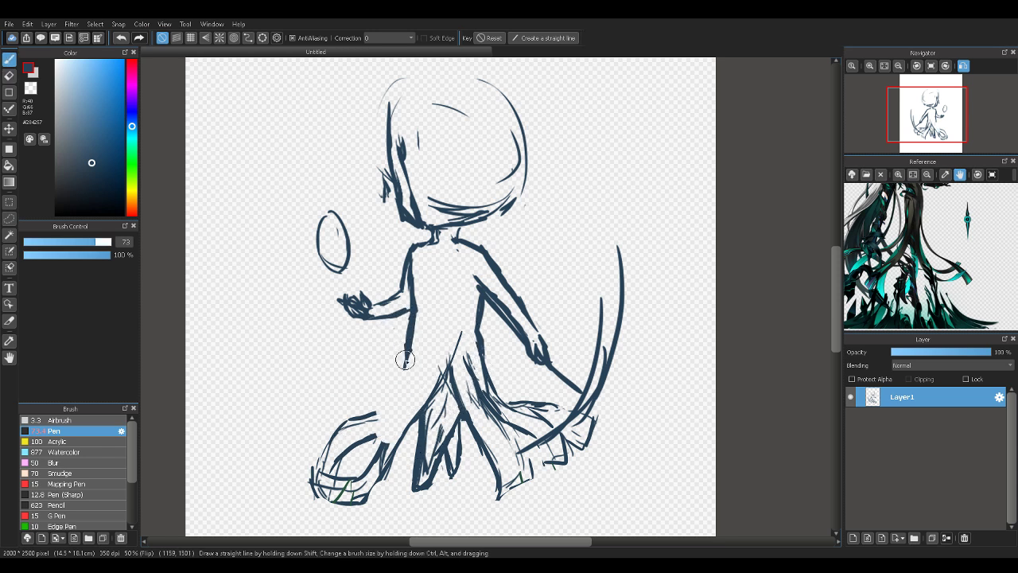
{"action": "left_click_drag", "start_coordinate": [404, 360], "coordinate": [355, 419]}
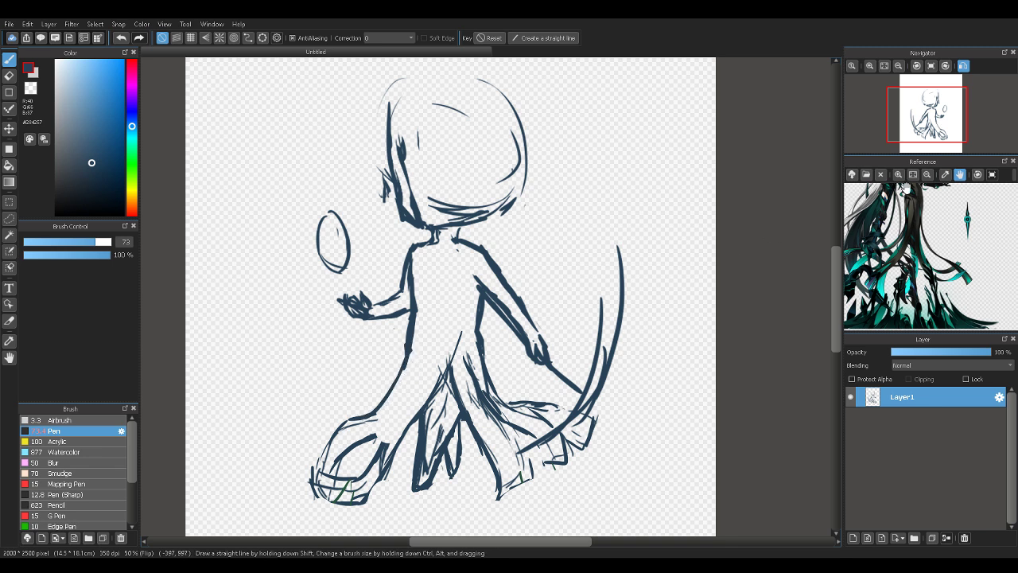
Unmirror the view and redraw the open-palm-side hip and robe edge with a parallel inner fold line running into the hem
{"action": "left_click_drag", "start_coordinate": [909, 195], "coordinate": [915, 232]}
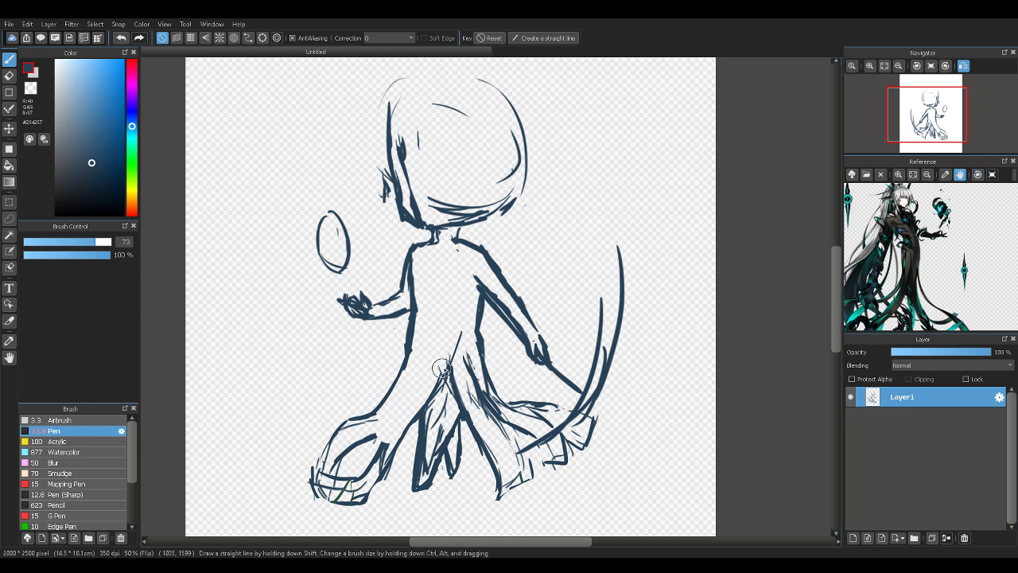
{"action": "left_click", "coordinate": [963, 65]}
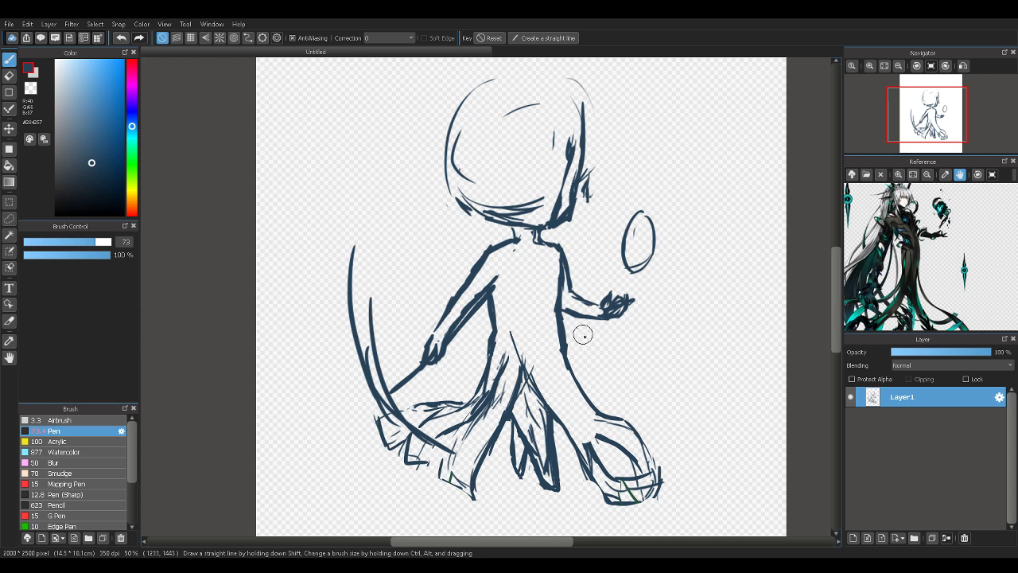
{"action": "key", "text": "e"}
{"action": "mouse_move", "coordinate": [572, 352]}
{"action": "left_mouse_down"}
{"action": "mouse_move", "coordinate": [559, 330]}
{"action": "mouse_move", "coordinate": [562, 367]}
{"action": "left_mouse_up"}
{"action": "key", "text": "b"}
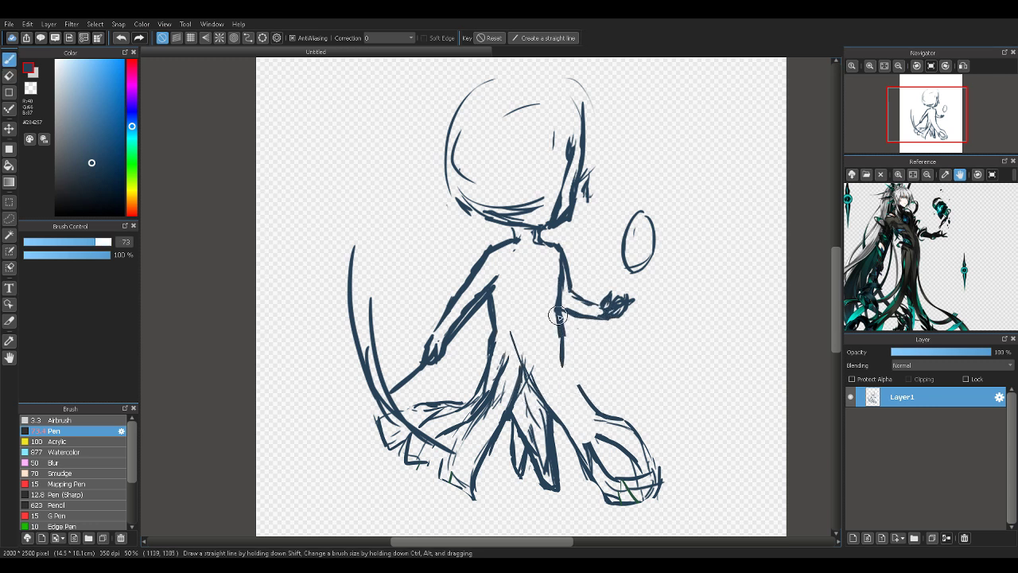
{"action": "left_click_drag", "start_coordinate": [560, 320], "coordinate": [561, 372]}
{"action": "left_click_drag", "start_coordinate": [559, 358], "coordinate": [582, 393]}
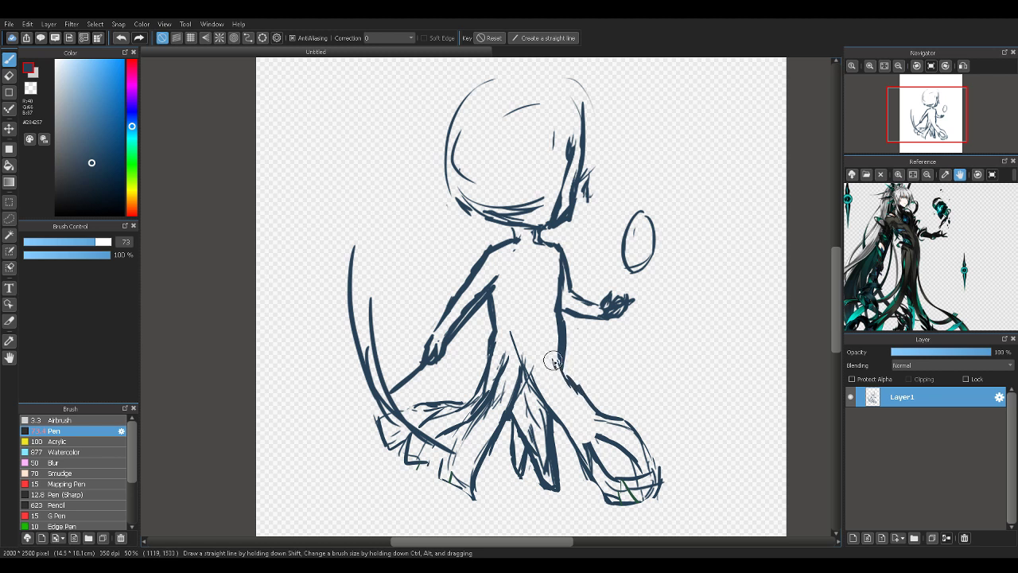
{"action": "left_click_drag", "start_coordinate": [556, 355], "coordinate": [564, 384]}
{"action": "mouse_move", "coordinate": [554, 365]}
{"action": "left_mouse_down"}
{"action": "mouse_move", "coordinate": [594, 443]}
{"action": "mouse_move", "coordinate": [602, 438]}
{"action": "left_mouse_up"}
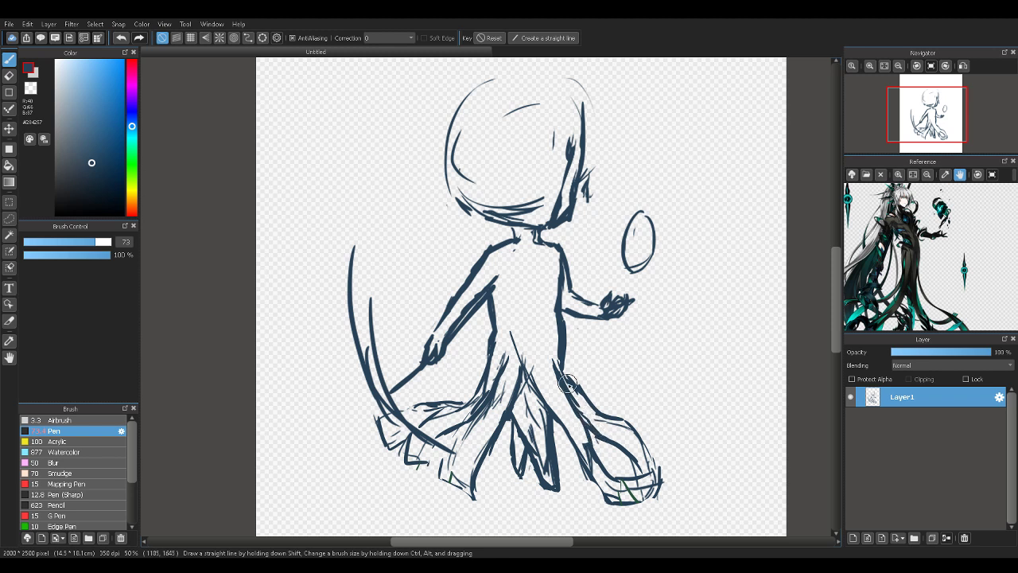
{"action": "left_click_drag", "start_coordinate": [562, 366], "coordinate": [575, 388]}
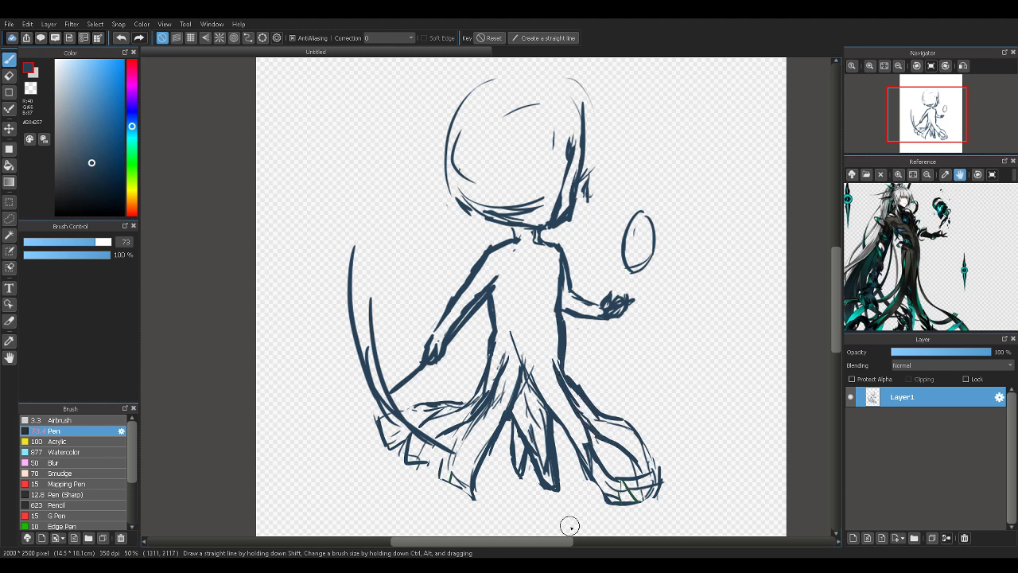
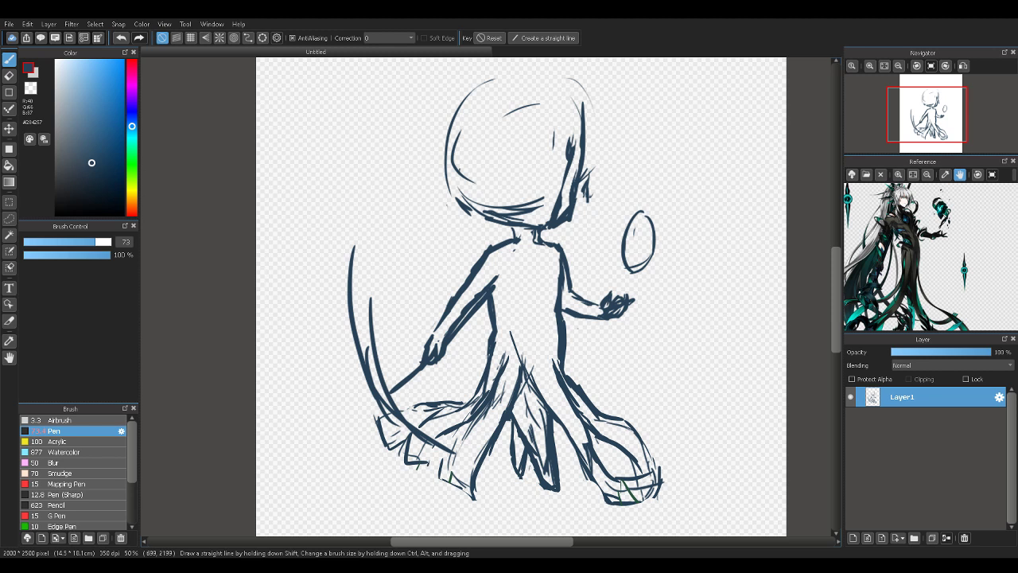
Lower the rough sketch layer's opacity to 38% and add a new layer named Base above it
{"action": "left_click_drag", "start_coordinate": [936, 236], "coordinate": [953, 257]}
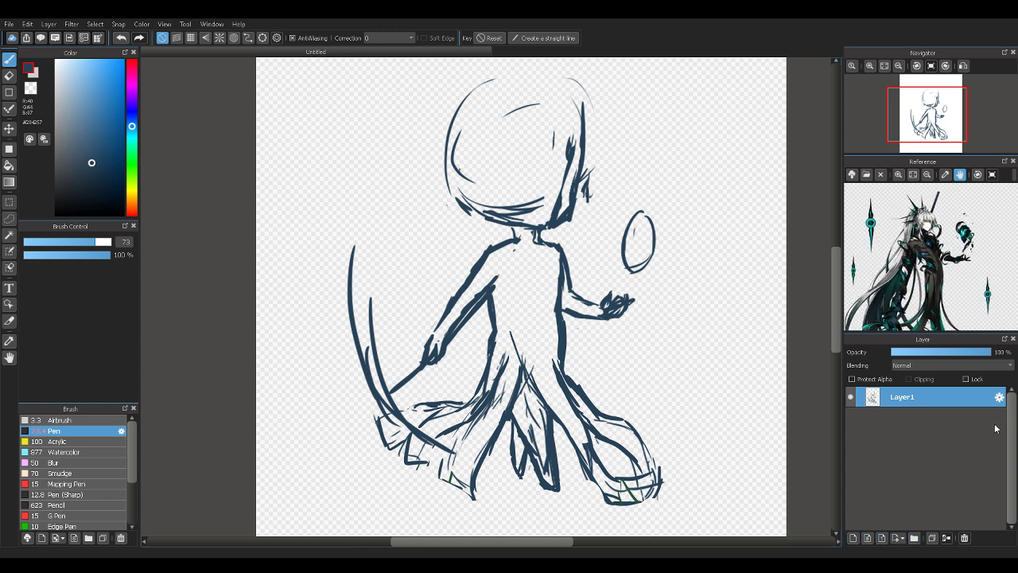
{"action": "left_click_drag", "start_coordinate": [958, 351], "coordinate": [928, 352]}
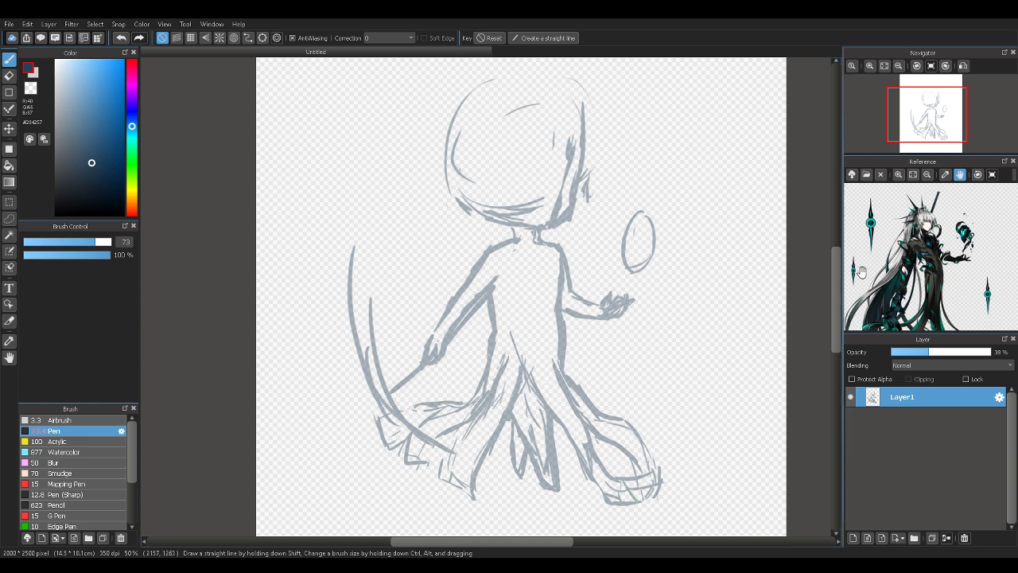
{"action": "left_click_drag", "start_coordinate": [898, 258], "coordinate": [864, 293]}
{"action": "left_click", "coordinate": [897, 179]}
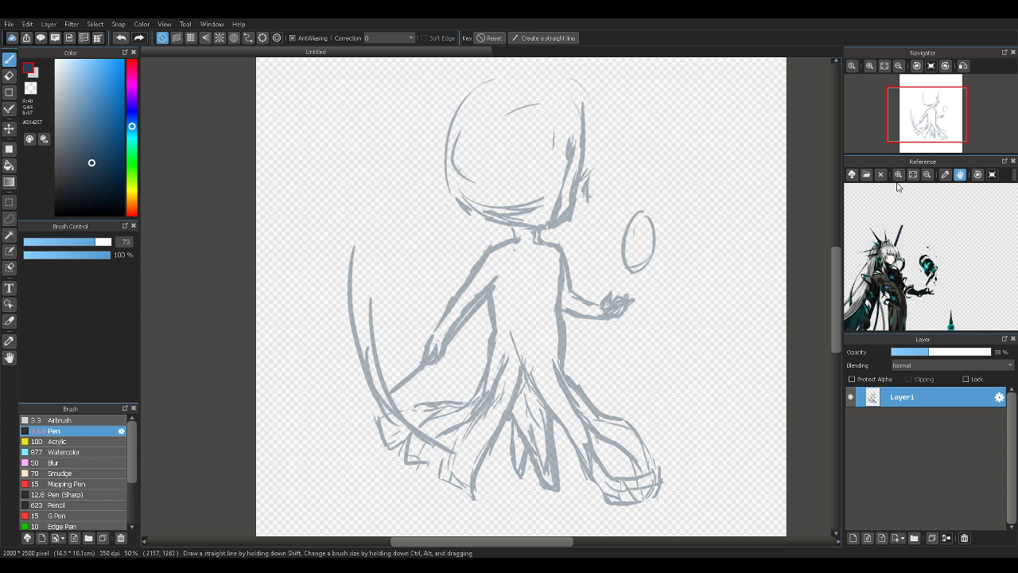
{"action": "left_click", "coordinate": [897, 180]}
{"action": "left_click", "coordinate": [897, 179]}
{"action": "left_click", "coordinate": [897, 179]}
{"action": "left_click_drag", "start_coordinate": [888, 222], "coordinate": [926, 208]}
{"action": "mouse_move", "coordinate": [950, 274]}
{"action": "left_mouse_down"}
{"action": "mouse_move", "coordinate": [944, 232]}
{"action": "mouse_move", "coordinate": [990, 252]}
{"action": "mouse_move", "coordinate": [943, 229]}
{"action": "left_mouse_up"}
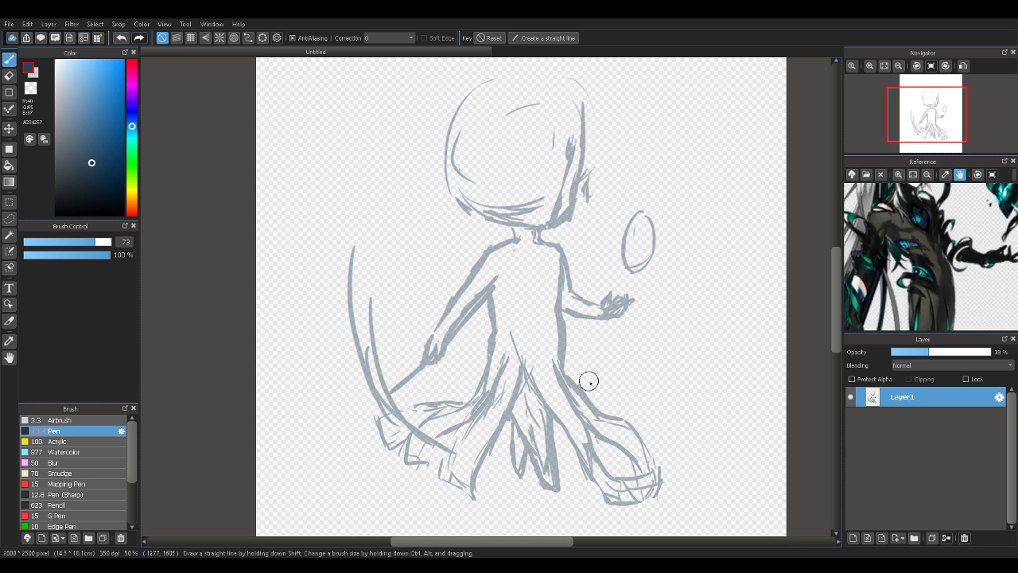
{"action": "left_click", "coordinate": [862, 534]}
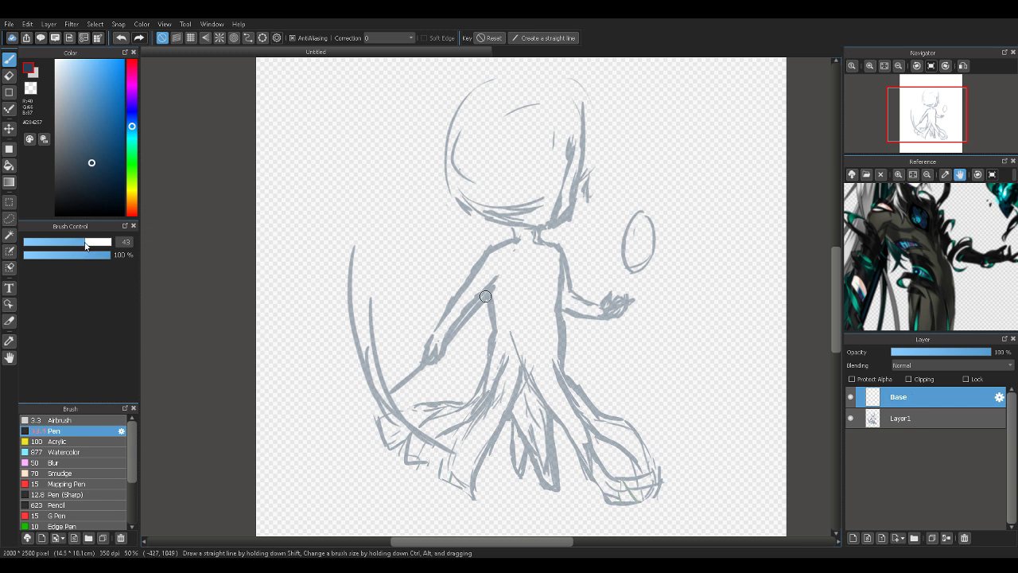
Set the pen size to 32 and draw short strokes for the cheek and jaw over the faded head on the Base layer
{"action": "left_click", "coordinate": [870, 65]}
{"action": "left_click", "coordinate": [868, 62]}
{"action": "mouse_move", "coordinate": [923, 119]}
{"action": "left_mouse_down"}
{"action": "mouse_move", "coordinate": [929, 107]}
{"action": "mouse_move", "coordinate": [929, 119]}
{"action": "left_mouse_up"}
{"action": "left_click_drag", "start_coordinate": [929, 226], "coordinate": [914, 291]}
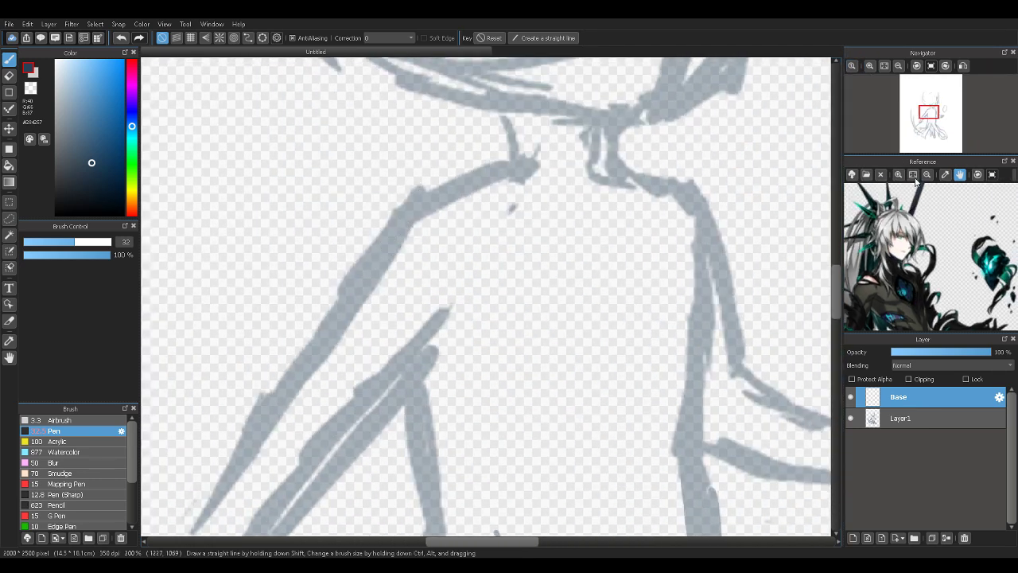
{"action": "left_click_drag", "start_coordinate": [936, 203], "coordinate": [945, 223]}
{"action": "left_click_drag", "start_coordinate": [937, 119], "coordinate": [930, 110]}
{"action": "left_click", "coordinate": [901, 66]}
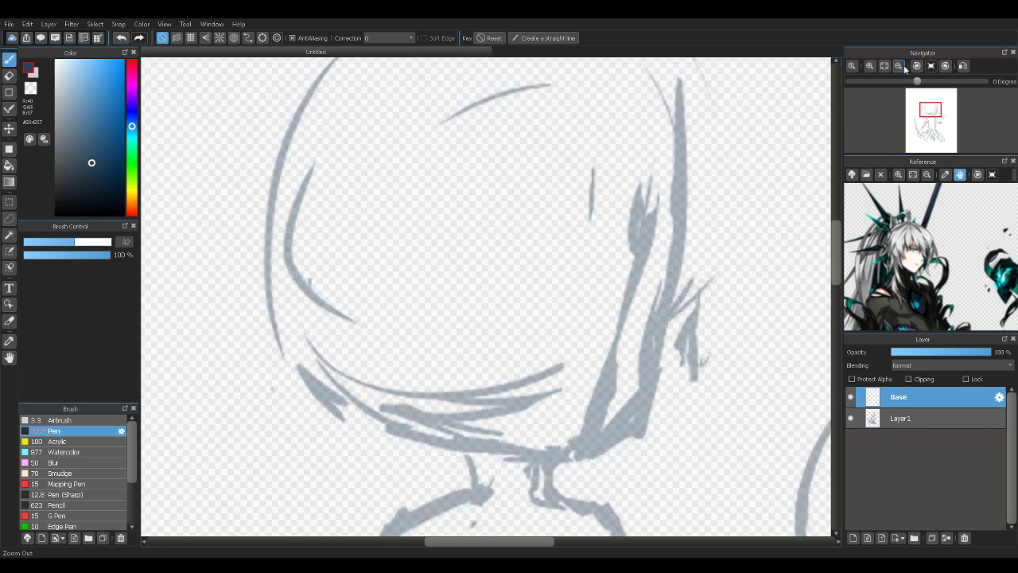
{"action": "left_click", "coordinate": [900, 66]}
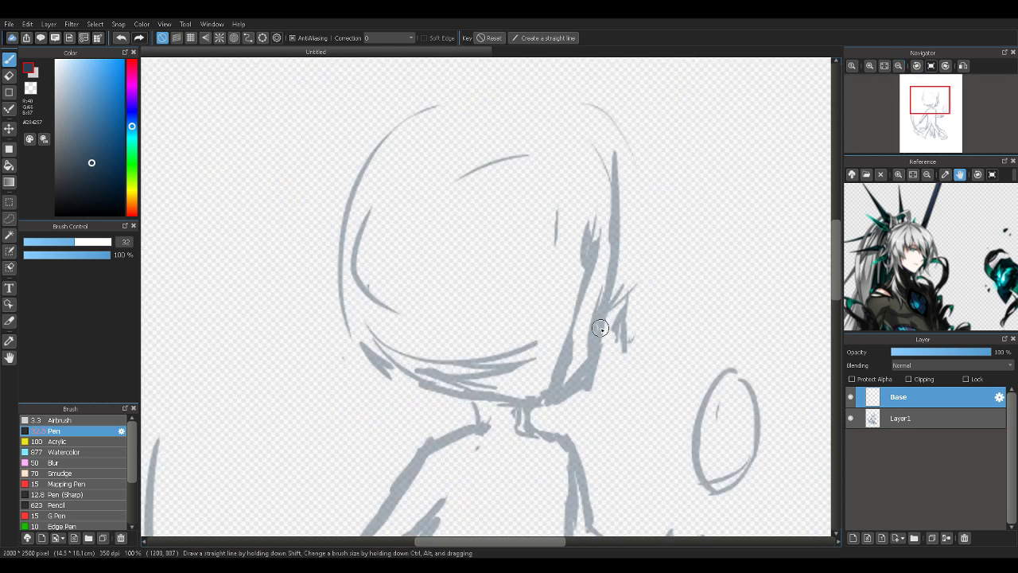
{"action": "left_click_drag", "start_coordinate": [599, 319], "coordinate": [601, 330]}
{"action": "left_click_drag", "start_coordinate": [595, 365], "coordinate": [575, 371]}
Try to join the cheek and jaw strokes with short connecting lines at close zoom, undoing the attempts
{"action": "left_click", "coordinate": [869, 68]}
{"action": "left_click", "coordinate": [869, 68]}
{"action": "left_click", "coordinate": [869, 69]}
{"action": "left_click", "coordinate": [869, 69]}
{"action": "mouse_move", "coordinate": [920, 124]}
{"action": "left_mouse_down"}
{"action": "mouse_move", "coordinate": [929, 134]}
{"action": "mouse_move", "coordinate": [933, 113]}
{"action": "left_mouse_up"}
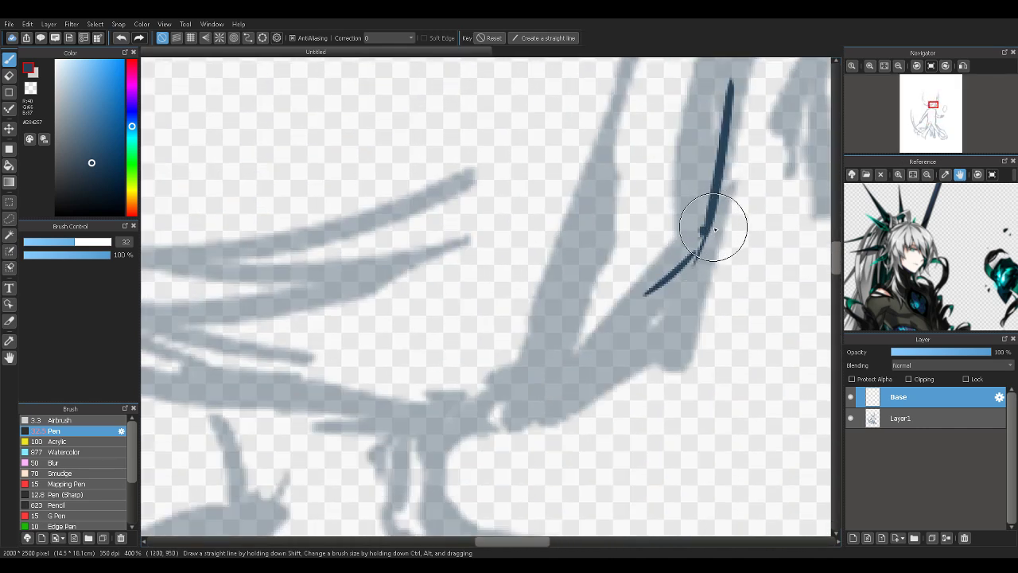
{"action": "left_click_drag", "start_coordinate": [714, 220], "coordinate": [694, 257]}
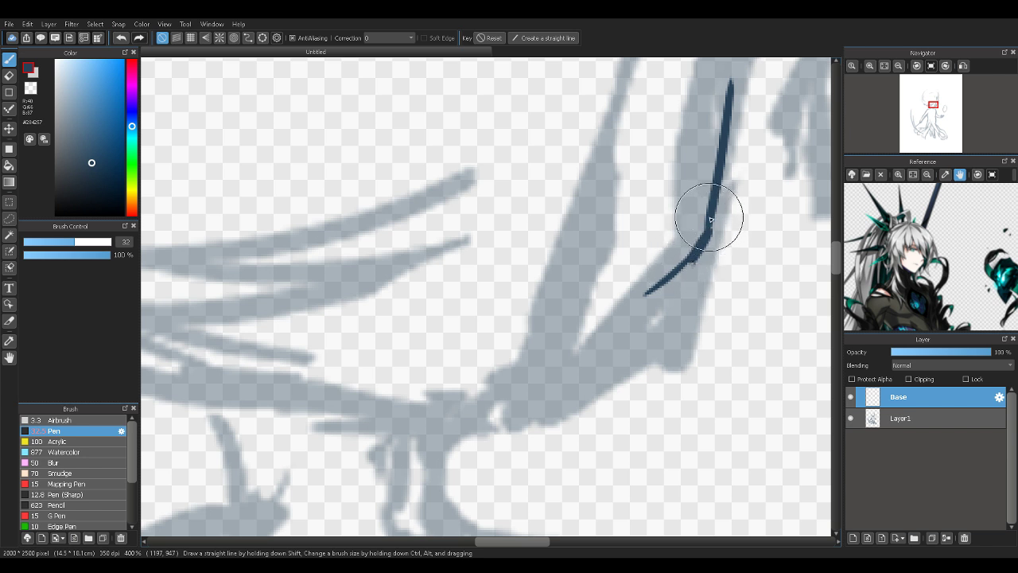
{"action": "key", "text": "ctrl+z"}
{"action": "key", "text": "ctrl+z"}
{"action": "left_click_drag", "start_coordinate": [713, 207], "coordinate": [696, 254]}
{"action": "key", "text": "ctrl+z"}
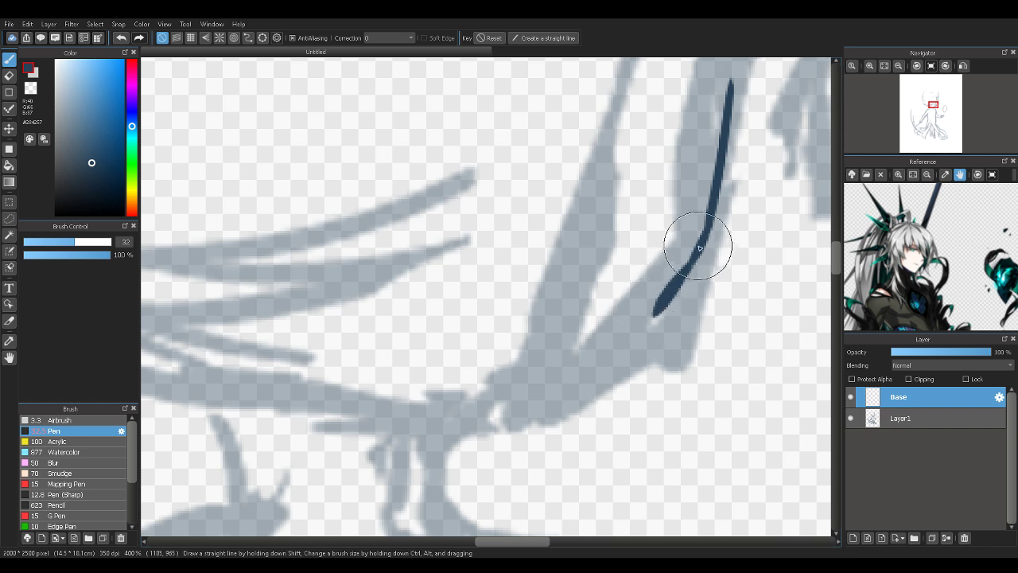
Try a straighter jawline from the cheek toward the chin, removing the strokes again by erasing and undoing
{"action": "left_click_drag", "start_coordinate": [674, 287], "coordinate": [569, 384]}
{"action": "key", "text": "e"}
{"action": "left_click_drag", "start_coordinate": [678, 282], "coordinate": [645, 320]}
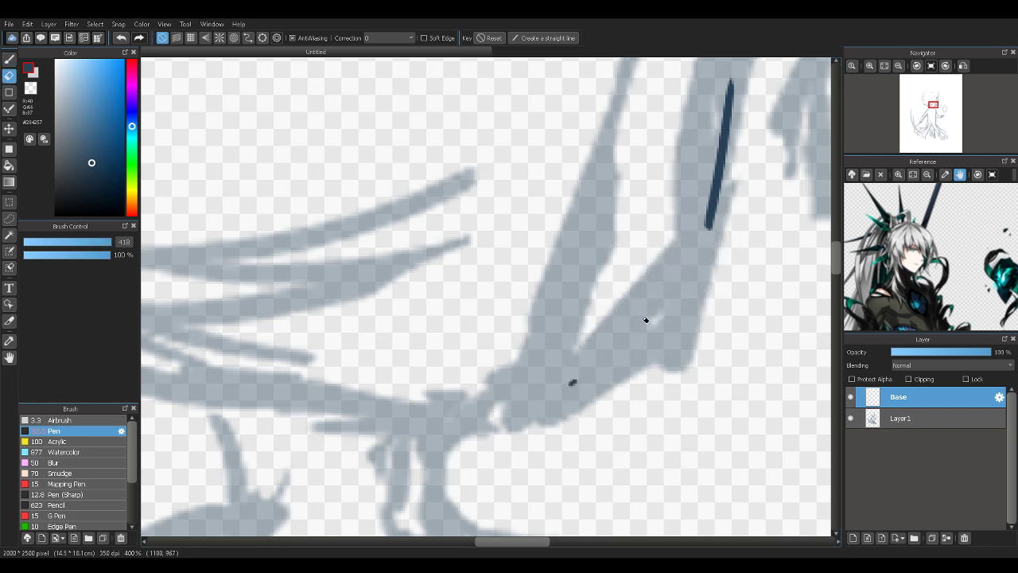
{"action": "key", "text": "b"}
{"action": "left_click_drag", "start_coordinate": [710, 221], "coordinate": [649, 305]}
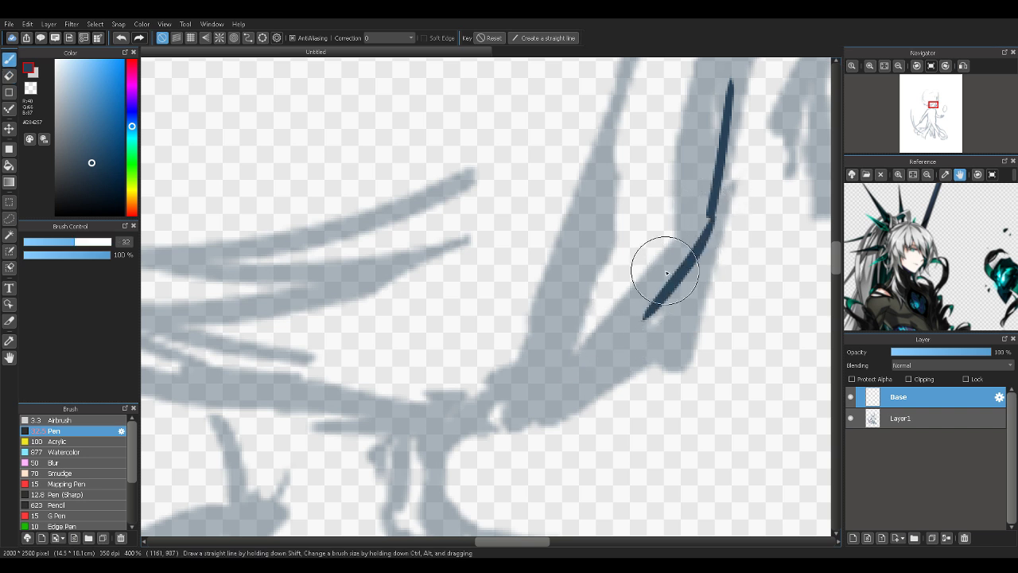
{"action": "key", "text": "ctrl+z"}
Draw the jawline as a smooth curve from the cheek down toward the chin, retrying the lower stroke
{"action": "left_click_drag", "start_coordinate": [714, 201], "coordinate": [606, 337]}
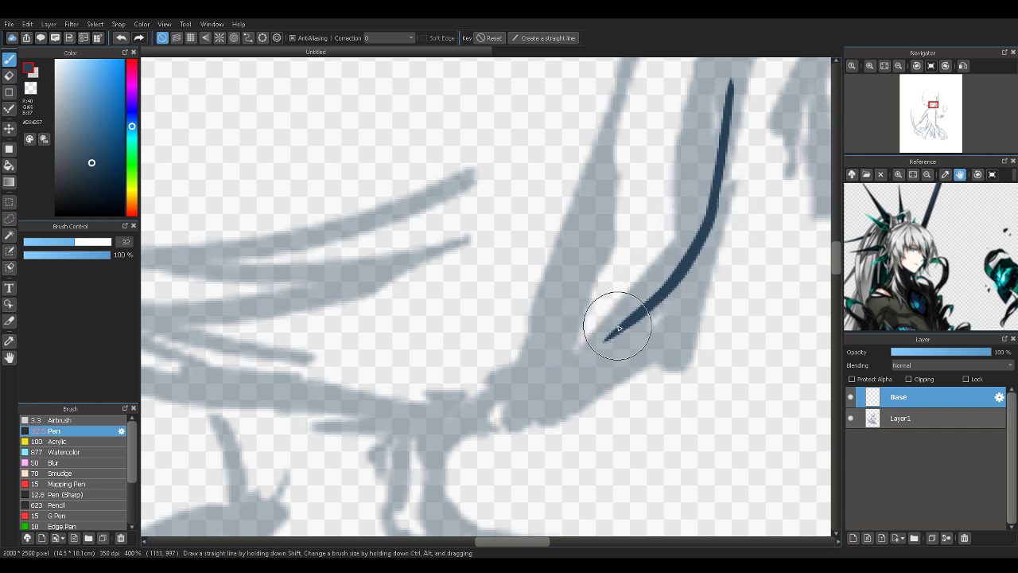
{"action": "left_click_drag", "start_coordinate": [643, 307], "coordinate": [500, 411]}
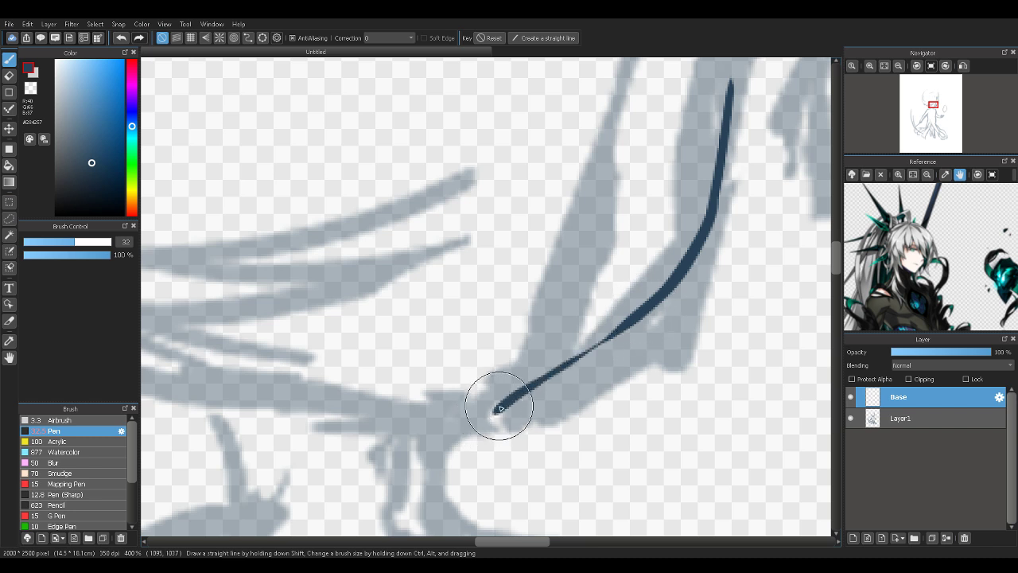
{"action": "key", "text": "ctrl+z"}
{"action": "left_click_drag", "start_coordinate": [648, 308], "coordinate": [508, 406]}
{"action": "key", "text": "ctrl+z"}
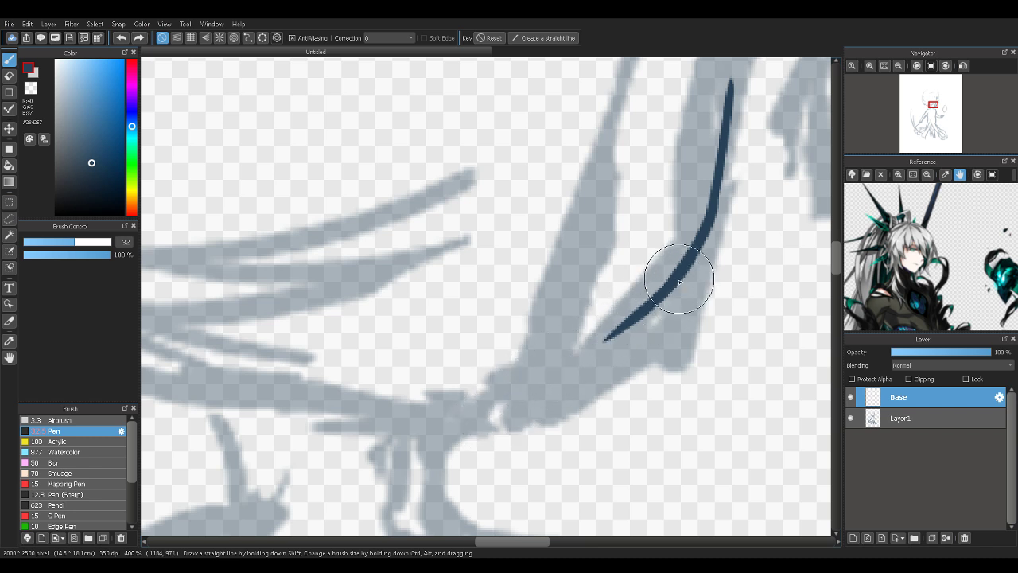
{"action": "left_click_drag", "start_coordinate": [674, 285], "coordinate": [527, 397]}
{"action": "key", "text": "ctrl+z"}
{"action": "left_click_drag", "start_coordinate": [669, 283], "coordinate": [543, 381]}
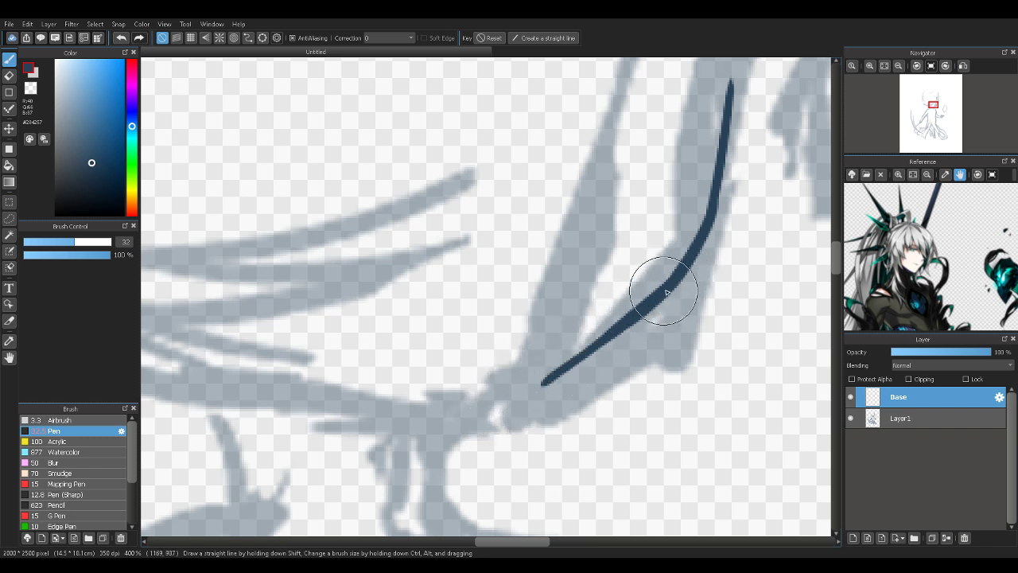
{"action": "key", "text": "ctrl+z"}
{"action": "left_click_drag", "start_coordinate": [666, 288], "coordinate": [521, 397]}
{"action": "key", "text": "ctrl+z"}
{"action": "left_click_drag", "start_coordinate": [629, 318], "coordinate": [481, 425]}
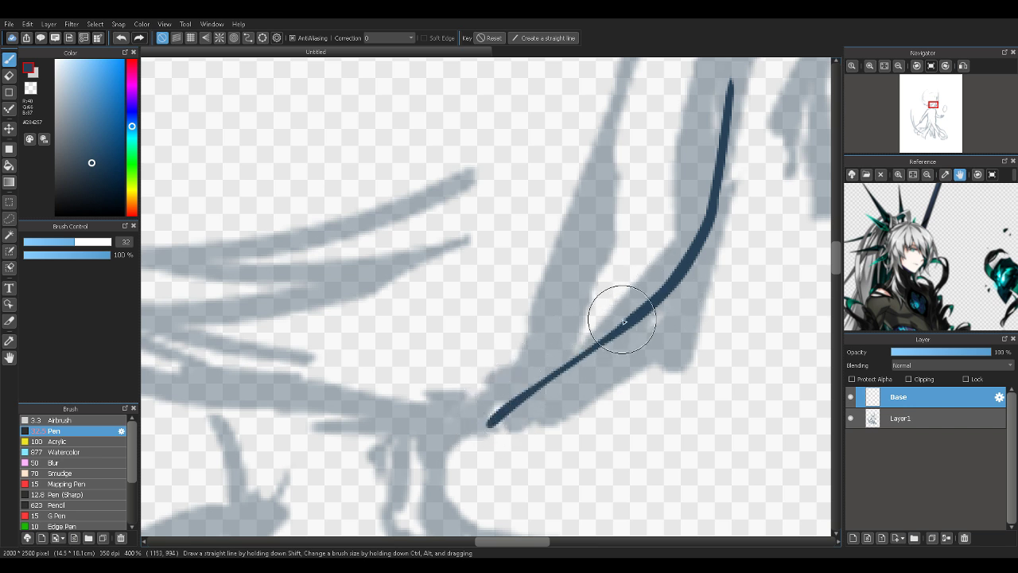
Erase the jawline's overlong chin end and extend the line with a short, finer stroke
{"action": "key", "text": "e"}
{"action": "left_click", "coordinate": [488, 432]}
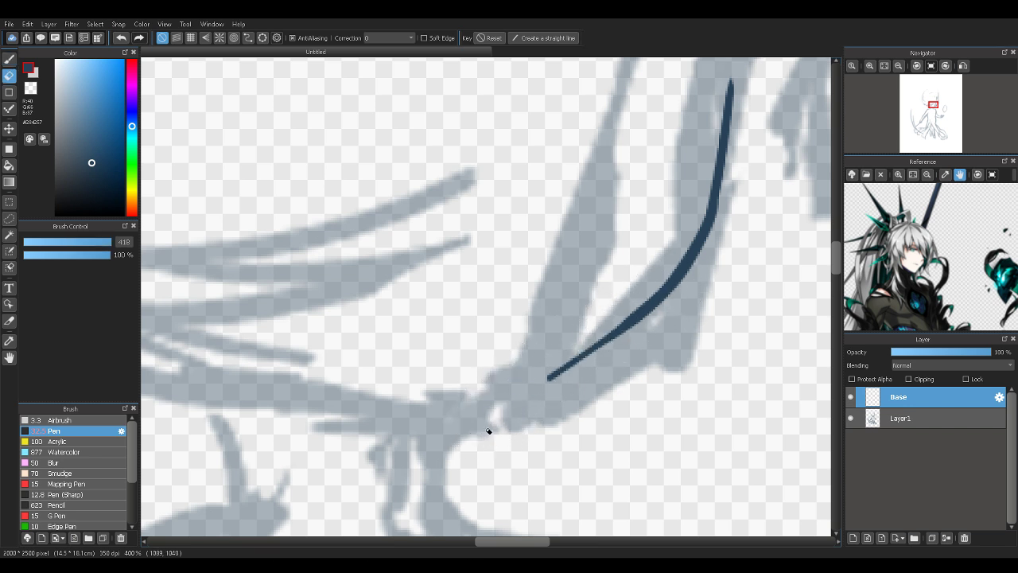
{"action": "key", "text": "v"}
{"action": "key", "text": "b"}
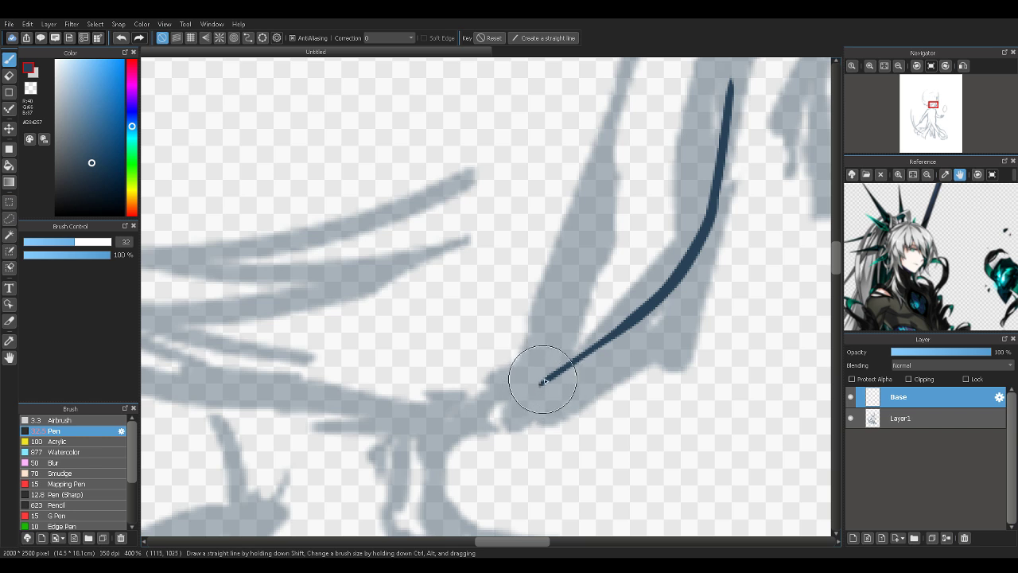
{"action": "left_click_drag", "start_coordinate": [548, 377], "coordinate": [519, 398]}
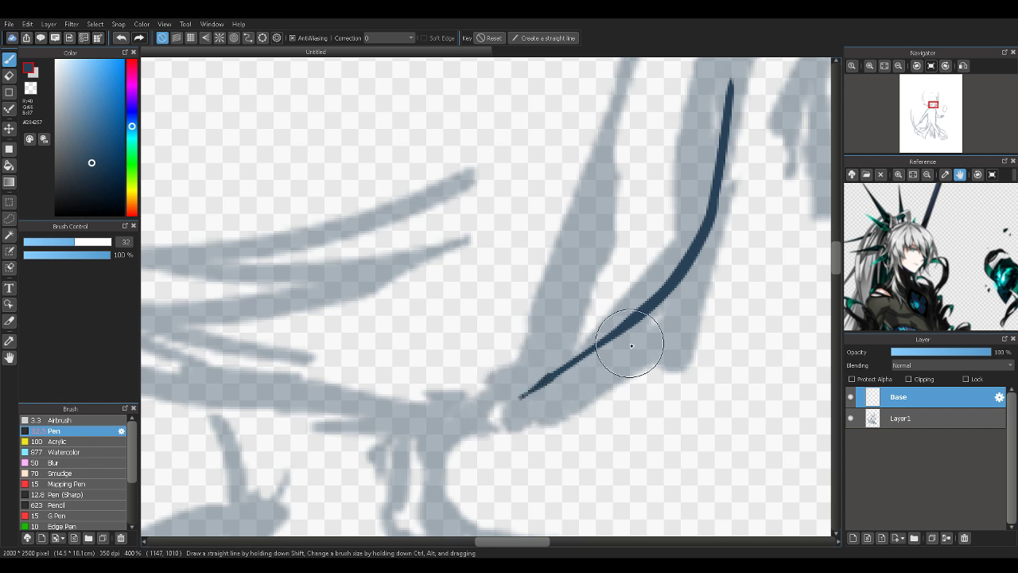
Try tracing the back of the head and lower cheek along the rough outer contour, erasing the strokes again
{"action": "mouse_move", "coordinate": [927, 119]}
{"action": "left_click_drag", "start_coordinate": [926, 119], "coordinate": [921, 94]}
{"action": "left_click", "coordinate": [905, 65]}
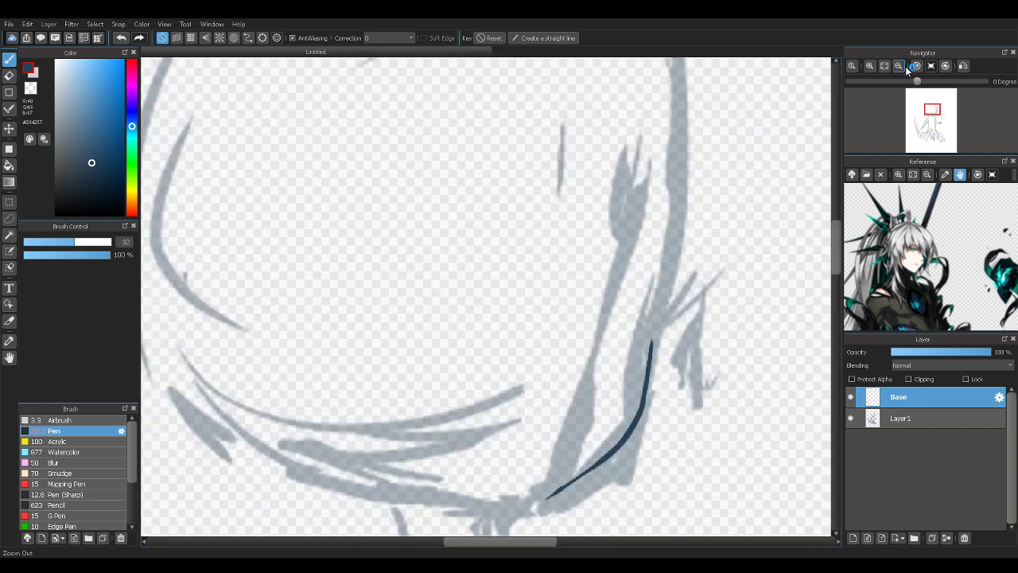
{"action": "left_click", "coordinate": [905, 66]}
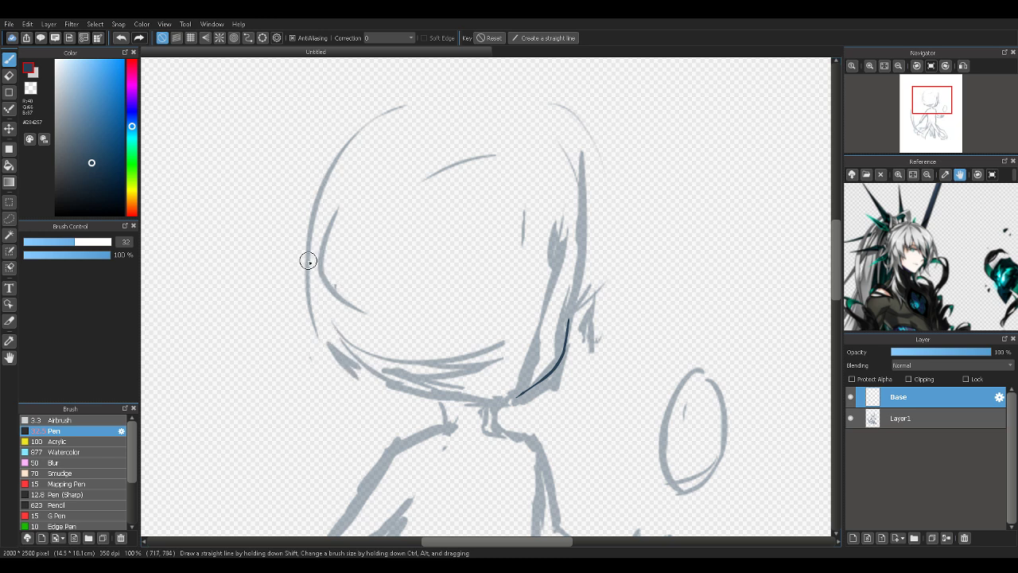
{"action": "mouse_move", "coordinate": [305, 278]}
{"action": "left_mouse_down"}
{"action": "mouse_move", "coordinate": [304, 240]}
{"action": "mouse_move", "coordinate": [315, 326]}
{"action": "mouse_move", "coordinate": [368, 386]}
{"action": "mouse_move", "coordinate": [407, 391]}
{"action": "left_mouse_up"}
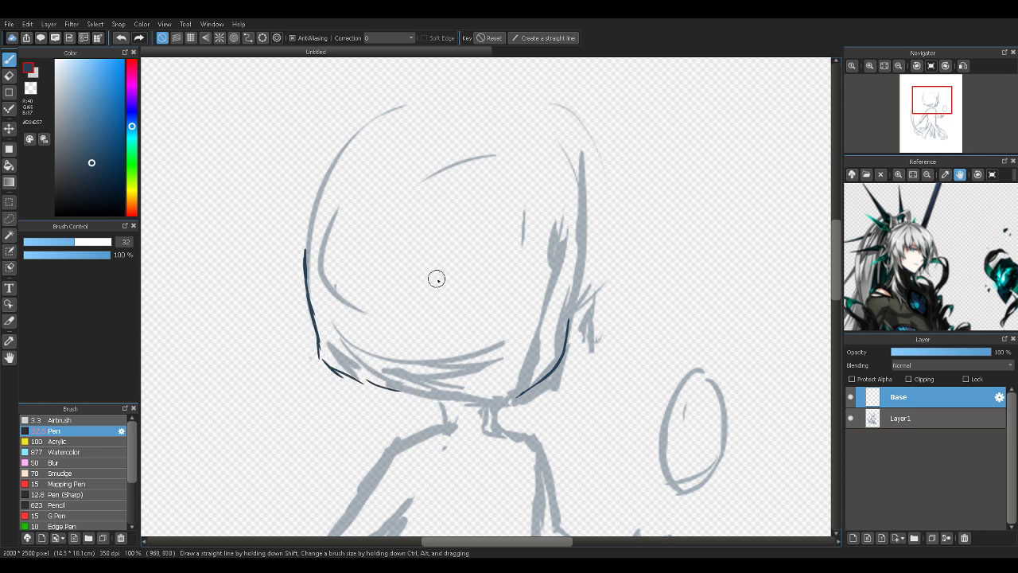
{"action": "key", "text": "e"}
{"action": "mouse_move", "coordinate": [309, 259]}
{"action": "left_mouse_down"}
{"action": "mouse_move", "coordinate": [345, 359]}
{"action": "mouse_move", "coordinate": [334, 303]}
{"action": "mouse_move", "coordinate": [396, 394]}
{"action": "left_mouse_up"}
Outline the whole head in loose pen strokes, connecting the back, chin, cheek and rounded crown
{"action": "key", "text": "b"}
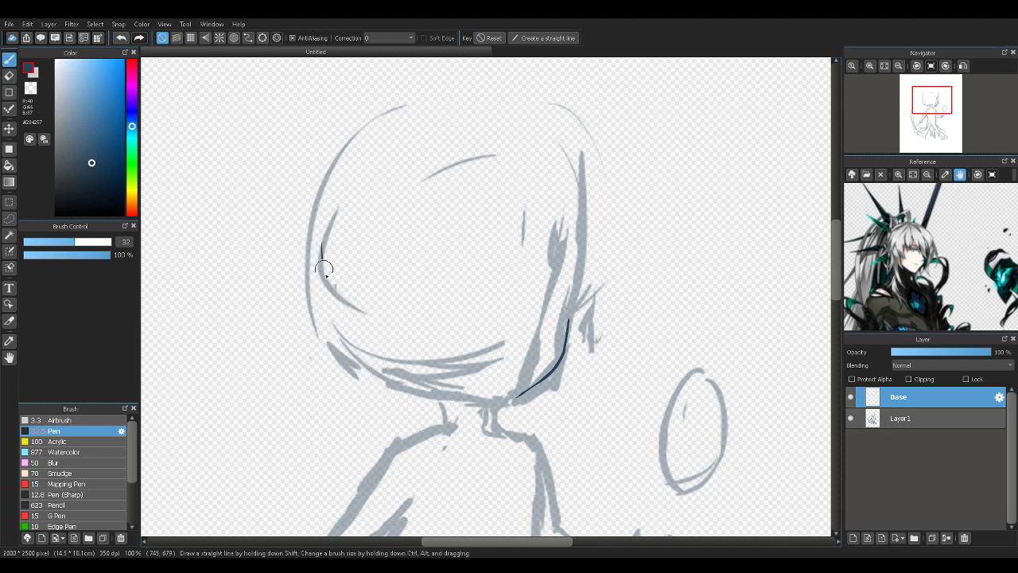
{"action": "left_click_drag", "start_coordinate": [318, 211], "coordinate": [340, 319]}
{"action": "mouse_move", "coordinate": [328, 266]}
{"action": "left_mouse_down"}
{"action": "mouse_move", "coordinate": [370, 375]}
{"action": "mouse_move", "coordinate": [405, 399]}
{"action": "mouse_move", "coordinate": [514, 398]}
{"action": "left_mouse_up"}
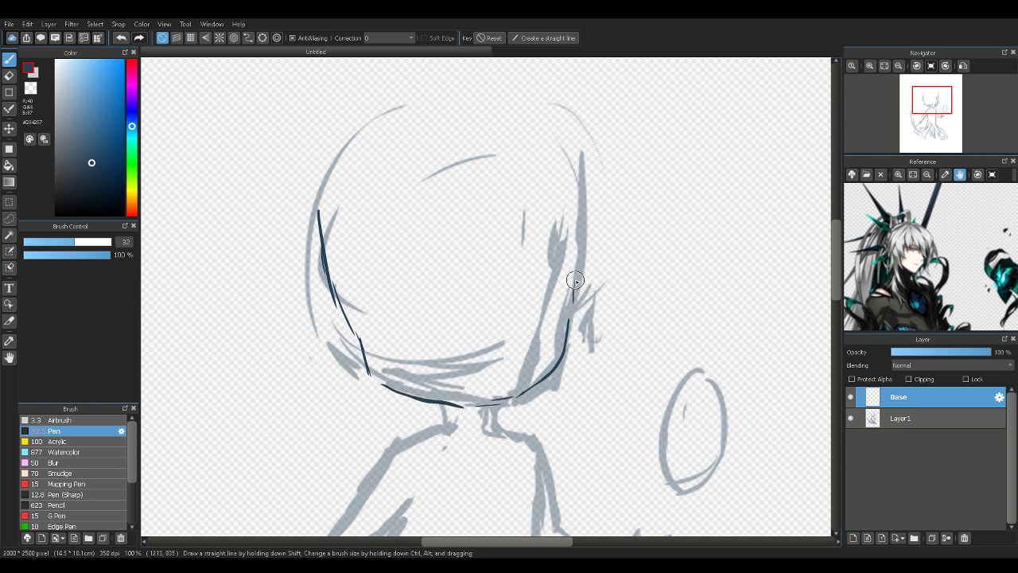
{"action": "left_click_drag", "start_coordinate": [567, 321], "coordinate": [587, 242]}
{"action": "left_click_drag", "start_coordinate": [577, 167], "coordinate": [582, 210]}
{"action": "mouse_move", "coordinate": [513, 100]}
{"action": "left_mouse_down"}
{"action": "mouse_move", "coordinate": [459, 105]}
{"action": "mouse_move", "coordinate": [366, 163]}
{"action": "left_mouse_up"}
{"action": "left_click_drag", "start_coordinate": [380, 115], "coordinate": [328, 187]}
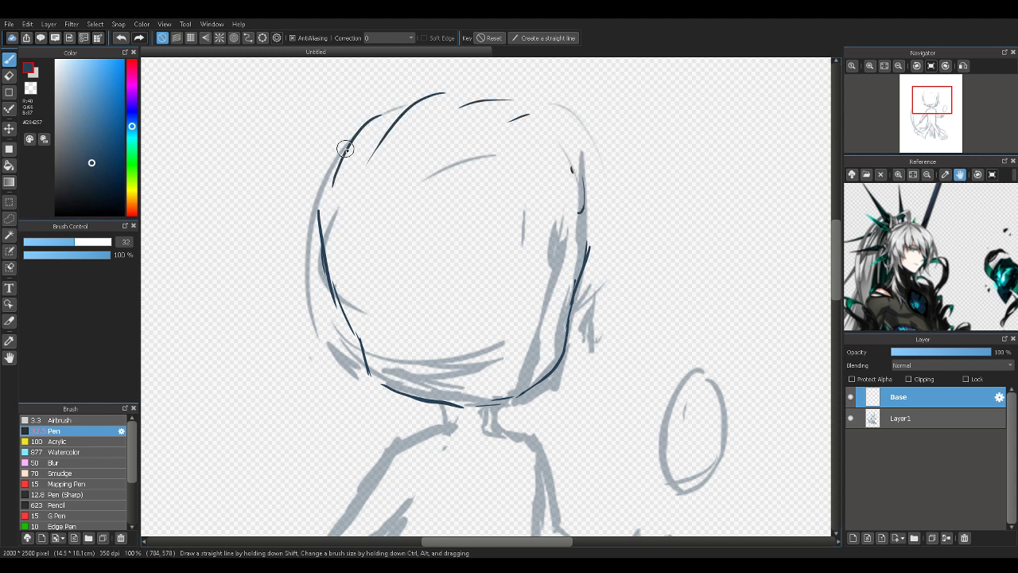
{"action": "left_click_drag", "start_coordinate": [321, 239], "coordinate": [330, 173]}
{"action": "mouse_move", "coordinate": [485, 94]}
{"action": "left_mouse_down"}
{"action": "mouse_move", "coordinate": [562, 140]}
{"action": "mouse_move", "coordinate": [594, 212]}
{"action": "mouse_move", "coordinate": [591, 236]}
{"action": "left_mouse_up"}
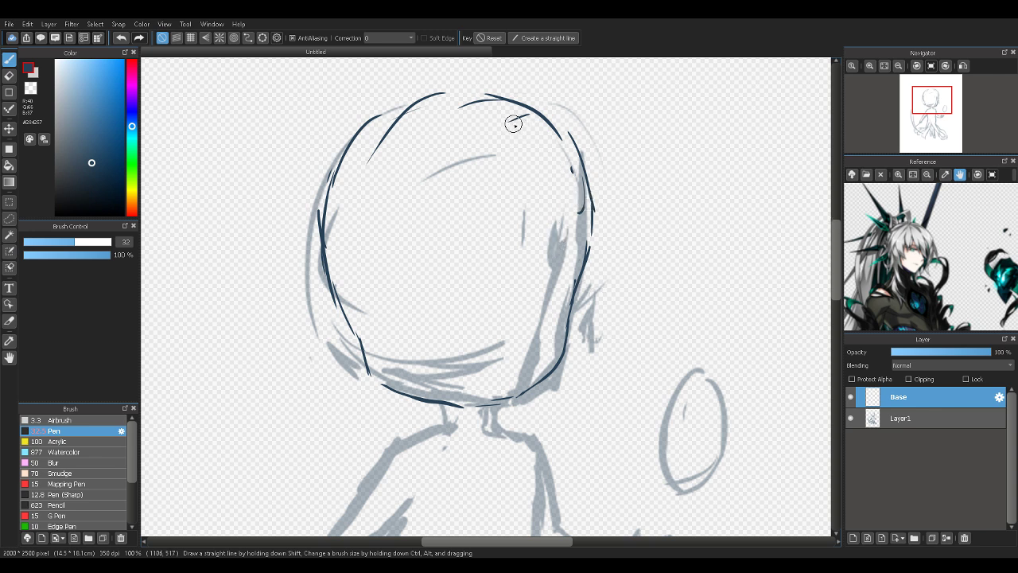
Draw a curved vertical face guideline from the crown down to the chin and reinforce the chin corner
{"action": "left_click_drag", "start_coordinate": [519, 118], "coordinate": [527, 176]}
{"action": "mouse_move", "coordinate": [521, 110]}
{"action": "left_mouse_down"}
{"action": "mouse_move", "coordinate": [528, 160]}
{"action": "mouse_move", "coordinate": [538, 162]}
{"action": "mouse_move", "coordinate": [526, 190]}
{"action": "mouse_move", "coordinate": [548, 203]}
{"action": "left_mouse_up"}
{"action": "mouse_move", "coordinate": [537, 156]}
{"action": "left_mouse_down"}
{"action": "mouse_move", "coordinate": [543, 261]}
{"action": "mouse_move", "coordinate": [550, 239]}
{"action": "mouse_move", "coordinate": [543, 348]}
{"action": "left_mouse_up"}
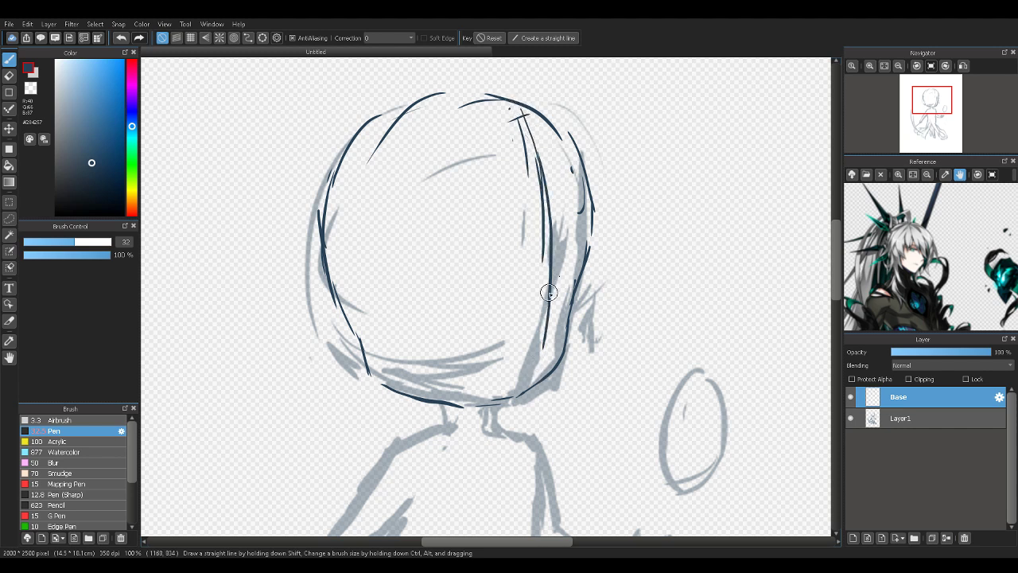
{"action": "left_click_drag", "start_coordinate": [547, 310], "coordinate": [527, 391]}
{"action": "left_click_drag", "start_coordinate": [541, 348], "coordinate": [528, 394]}
{"action": "mouse_move", "coordinate": [538, 359]}
{"action": "left_mouse_down"}
{"action": "mouse_move", "coordinate": [531, 392]}
{"action": "mouse_move", "coordinate": [496, 399]}
{"action": "mouse_move", "coordinate": [534, 394]}
{"action": "left_mouse_up"}
{"action": "mouse_move", "coordinate": [463, 399]}
{"action": "left_mouse_down"}
{"action": "mouse_move", "coordinate": [525, 396]}
{"action": "mouse_move", "coordinate": [547, 379]}
{"action": "left_mouse_up"}
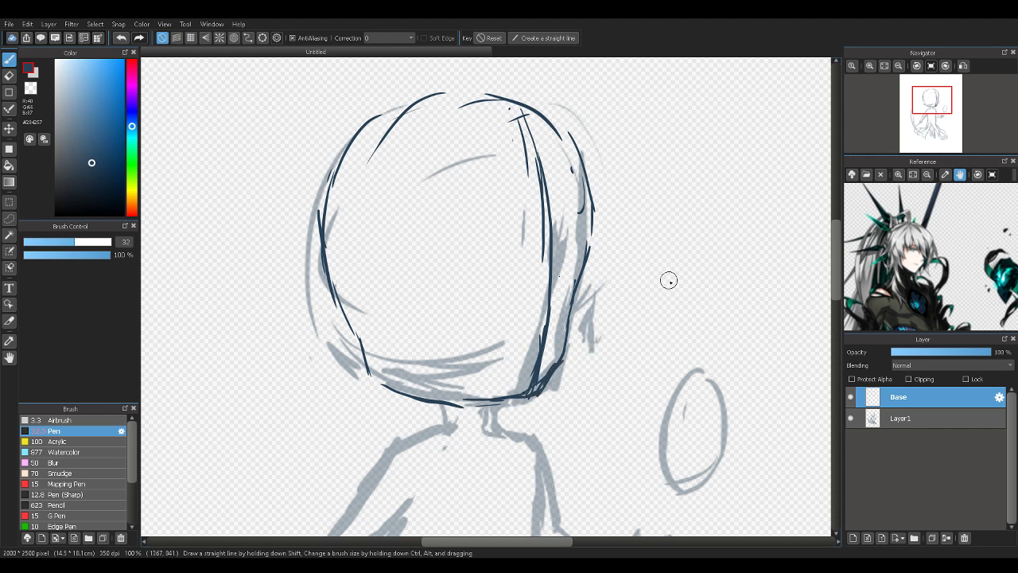
Lasso-select the head outline on the Base layer and enlarge it beyond the rough head using Transform
{"action": "mouse_move", "coordinate": [930, 104]}
{"action": "left_mouse_down"}
{"action": "mouse_move", "coordinate": [926, 111]}
{"action": "mouse_move", "coordinate": [943, 115]}
{"action": "mouse_move", "coordinate": [933, 109]}
{"action": "left_mouse_up"}
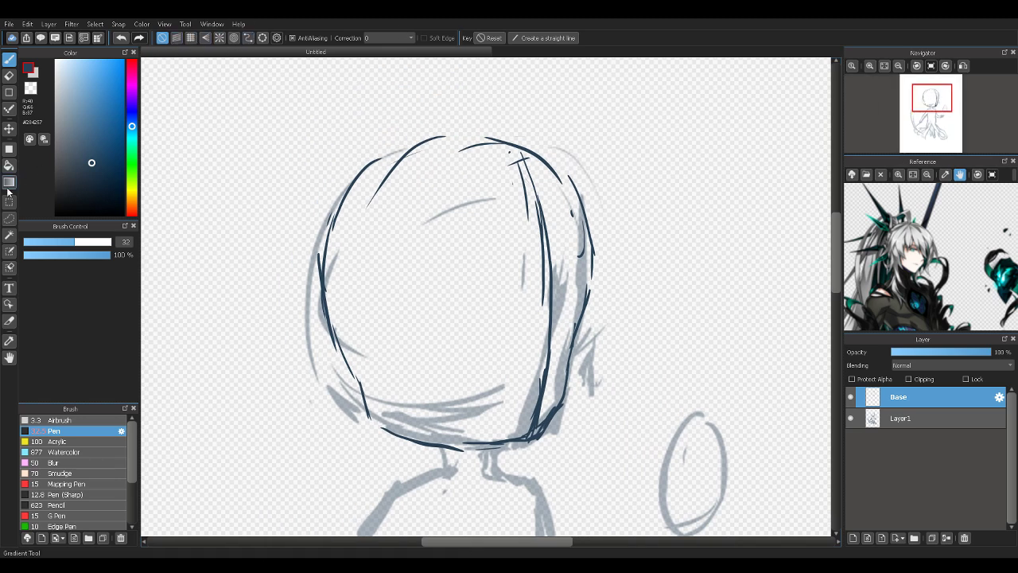
{"action": "left_click", "coordinate": [9, 218]}
{"action": "mouse_move", "coordinate": [478, 115]}
{"action": "left_mouse_down"}
{"action": "mouse_move", "coordinate": [387, 466]}
{"action": "mouse_move", "coordinate": [482, 145]}
{"action": "mouse_move", "coordinate": [350, 199]}
{"action": "left_mouse_up"}
{"action": "mouse_move", "coordinate": [523, 80]}
{"action": "left_mouse_down"}
{"action": "mouse_move", "coordinate": [507, 78]}
{"action": "mouse_move", "coordinate": [566, 484]}
{"action": "mouse_move", "coordinate": [331, 130]}
{"action": "mouse_move", "coordinate": [344, 119]}
{"action": "left_mouse_up"}
{"action": "key", "text": "ctrl+t"}
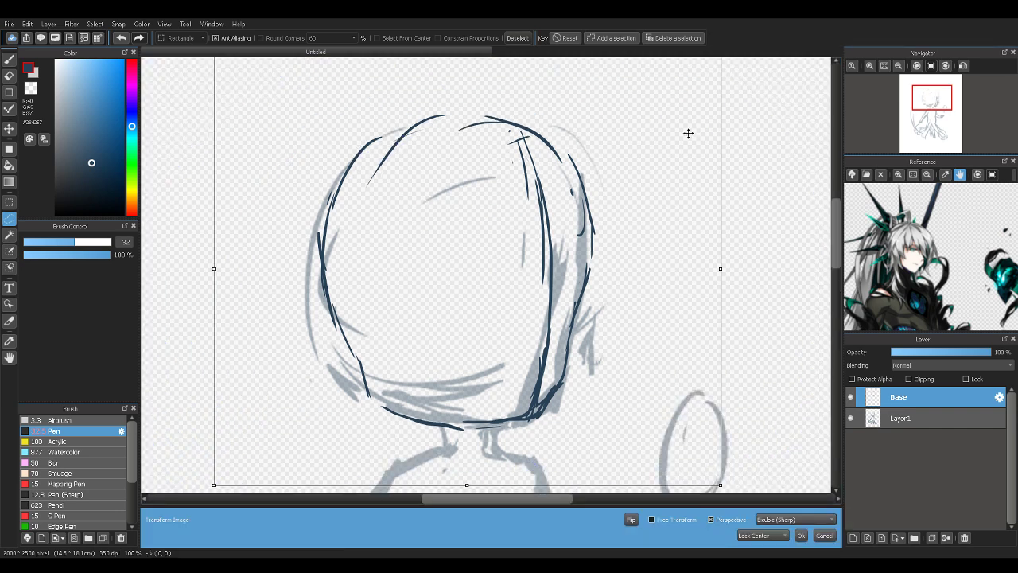
{"action": "left_click", "coordinate": [899, 66]}
{"action": "left_click", "coordinate": [899, 66]}
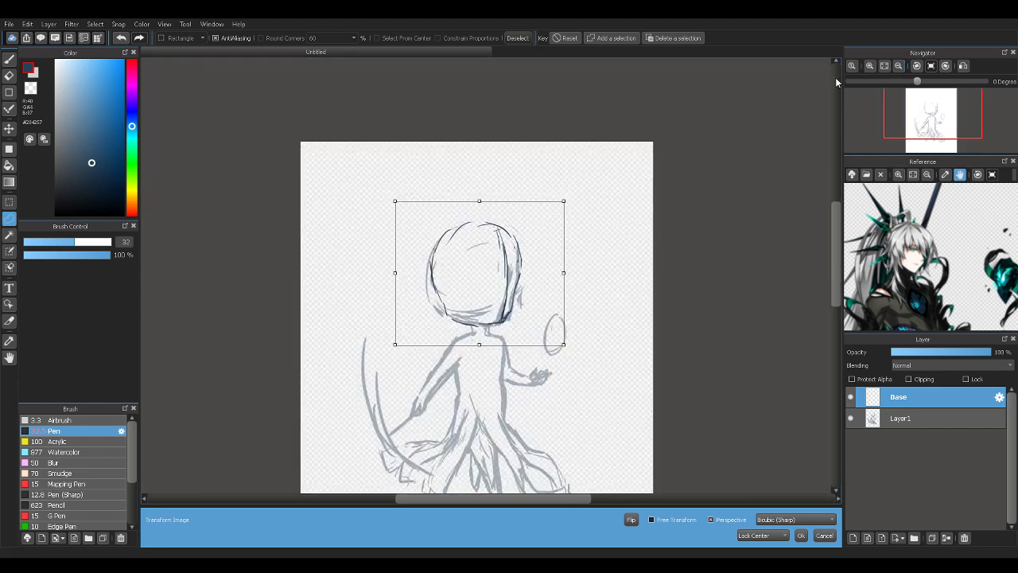
{"action": "mouse_move", "coordinate": [480, 203]}
{"action": "left_mouse_down"}
{"action": "mouse_move", "coordinate": [481, 244]}
{"action": "mouse_move", "coordinate": [480, 230]}
{"action": "left_mouse_up"}
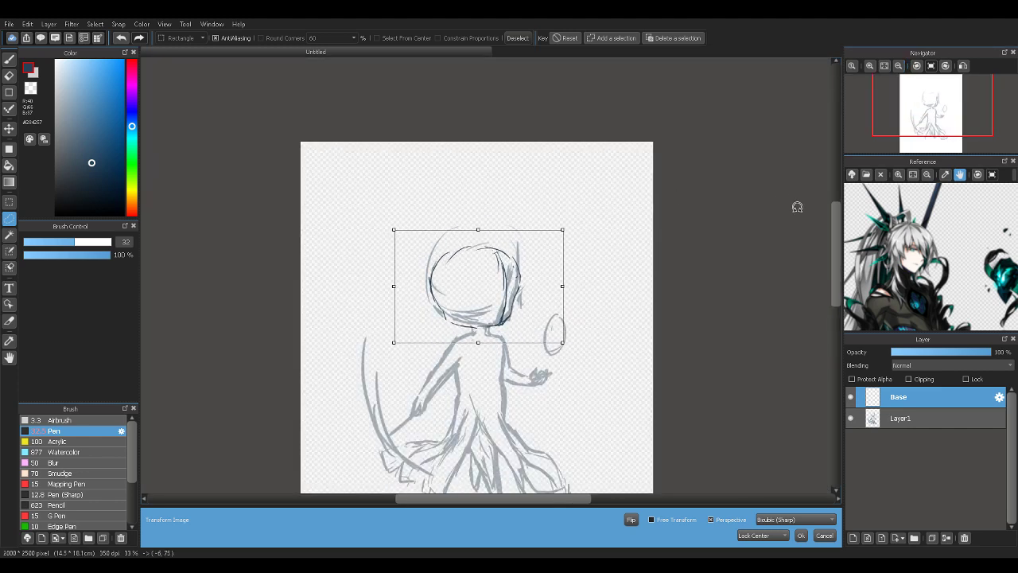
{"action": "scroll", "coordinate": [832, 275], "scroll_direction": "down", "scroll_amount": 3}
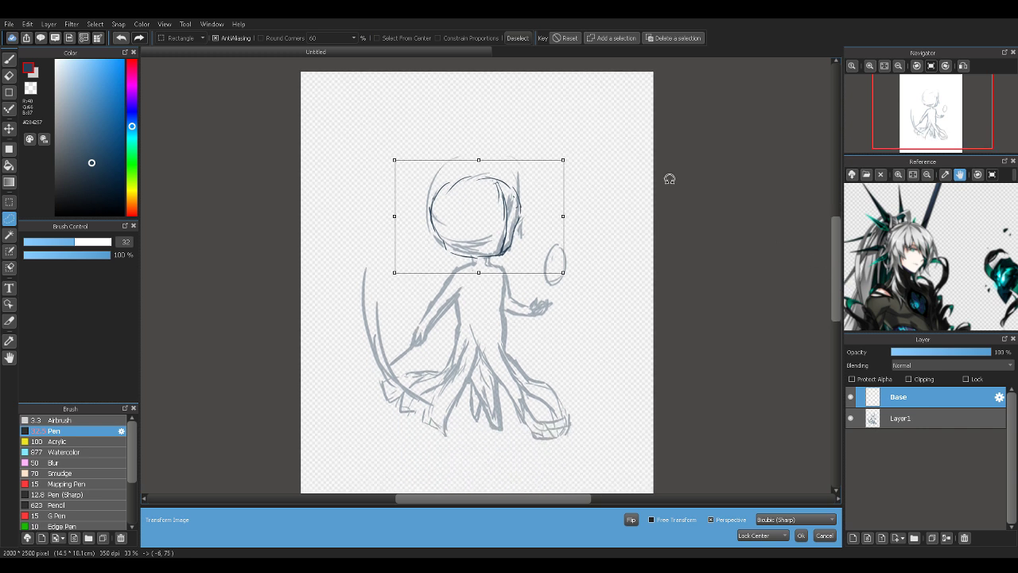
{"action": "left_click_drag", "start_coordinate": [563, 163], "coordinate": [624, 92]}
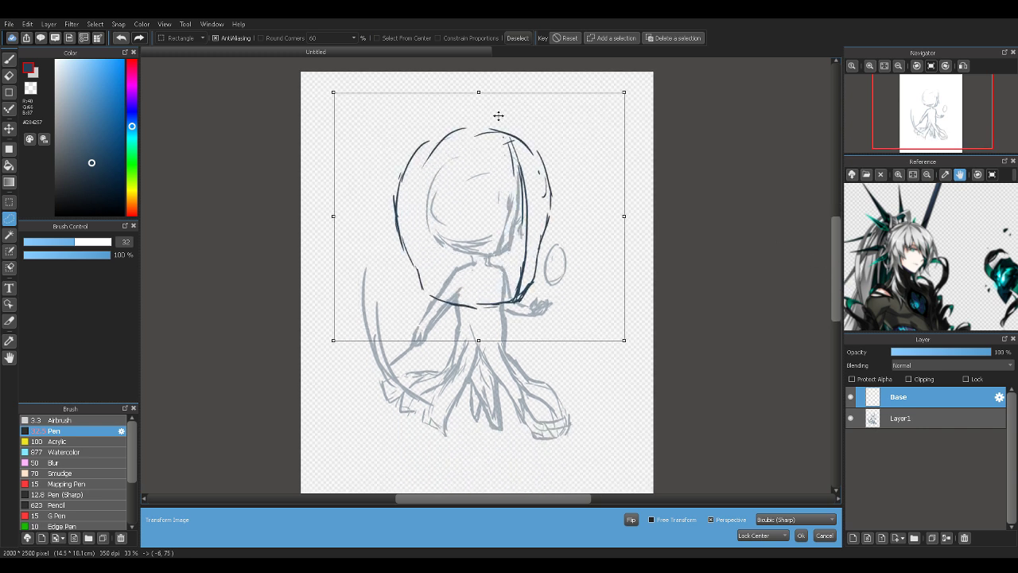
Flatten the enlarged head vertically, place its chin just above the neck, and apply the transform
{"action": "left_click_drag", "start_coordinate": [478, 93], "coordinate": [479, 118]}
{"action": "left_click_drag", "start_coordinate": [510, 162], "coordinate": [511, 132]}
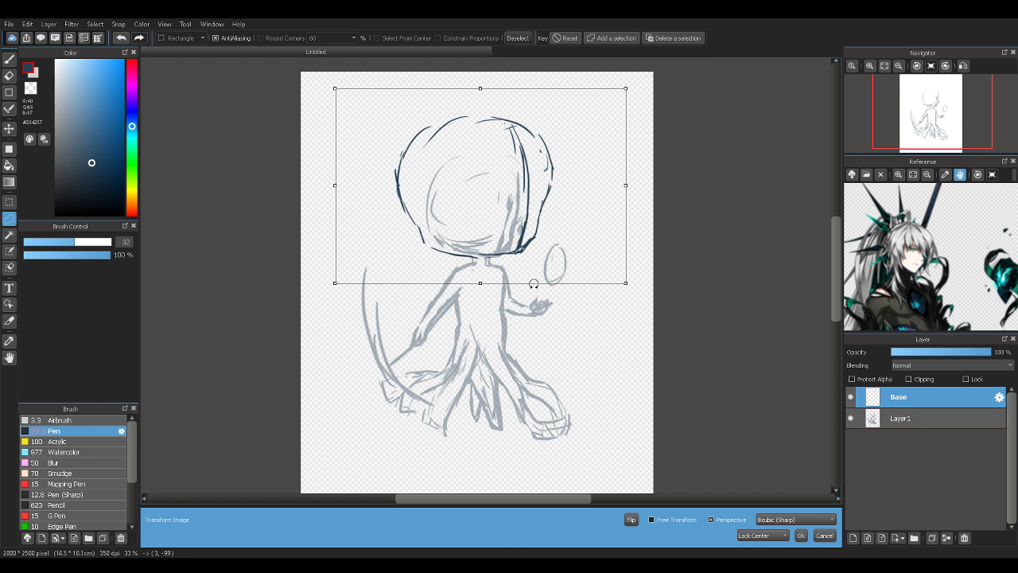
{"action": "left_click_drag", "start_coordinate": [481, 89], "coordinate": [481, 83]}
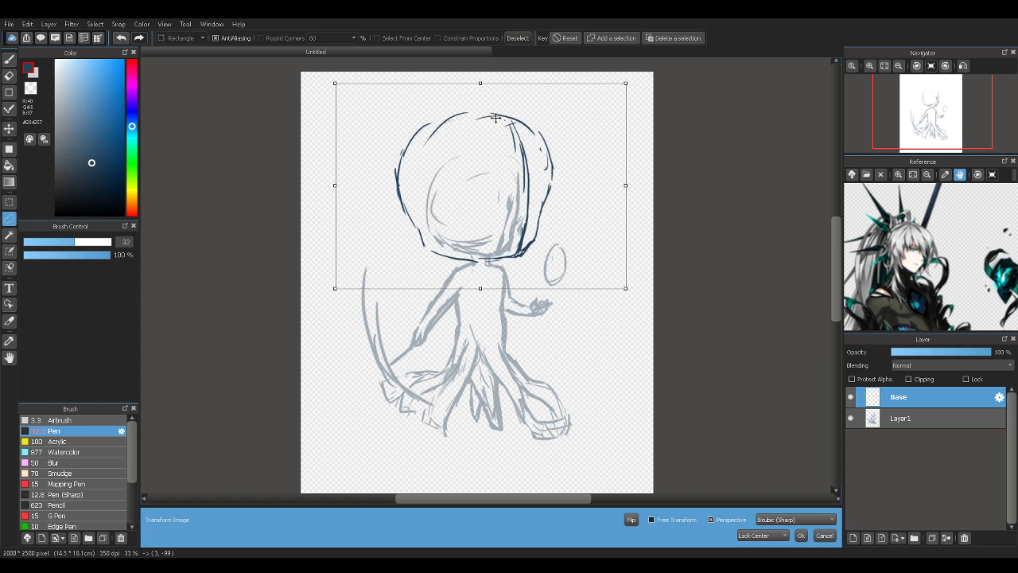
{"action": "left_click_drag", "start_coordinate": [506, 165], "coordinate": [508, 133]}
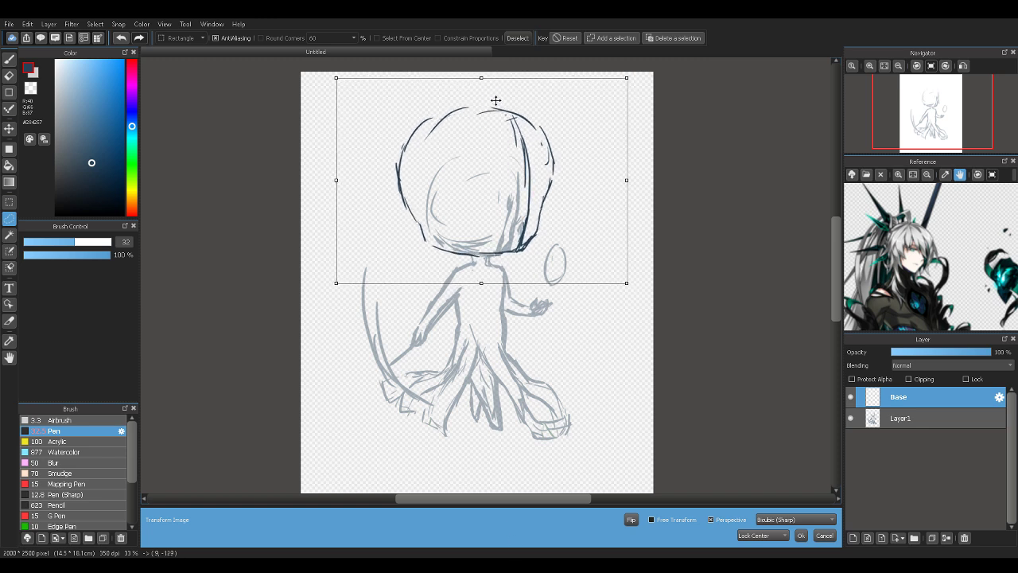
{"action": "left_click_drag", "start_coordinate": [485, 80], "coordinate": [485, 102]}
{"action": "left_click_drag", "start_coordinate": [486, 143], "coordinate": [496, 162]}
{"action": "left_click_drag", "start_coordinate": [486, 127], "coordinate": [486, 111]}
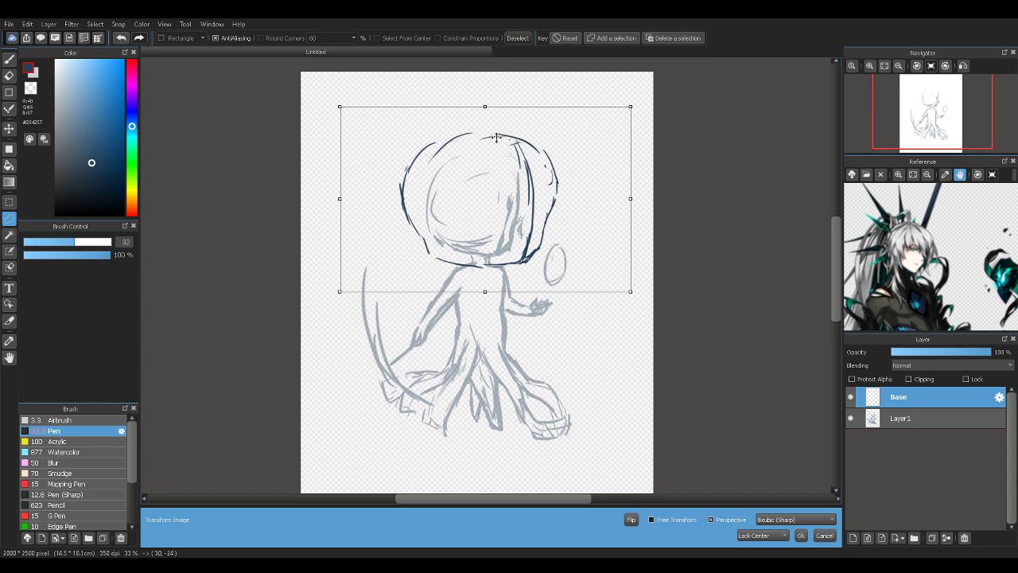
{"action": "left_click_drag", "start_coordinate": [500, 136], "coordinate": [498, 126]}
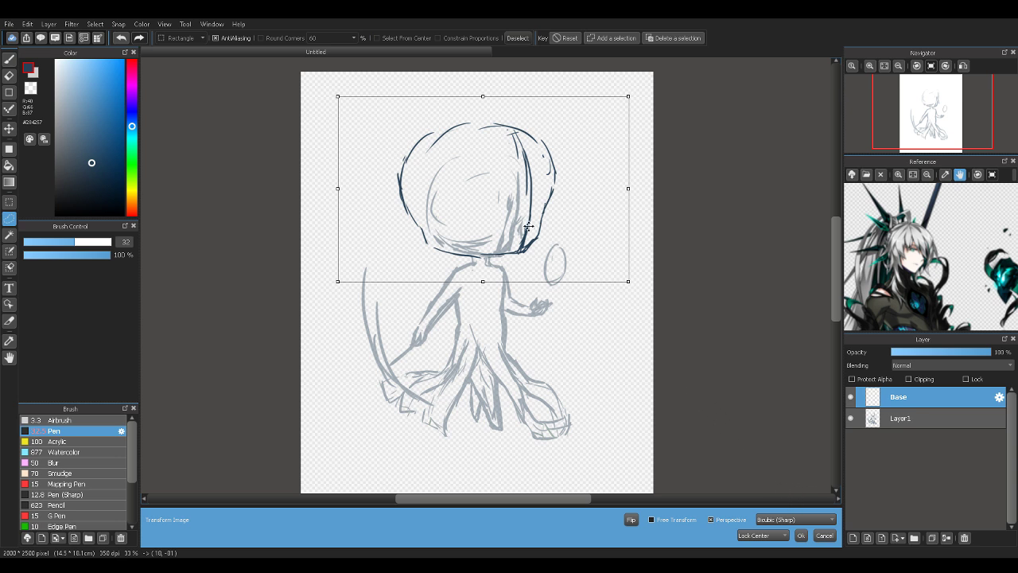
{"action": "left_click", "coordinate": [801, 535]}
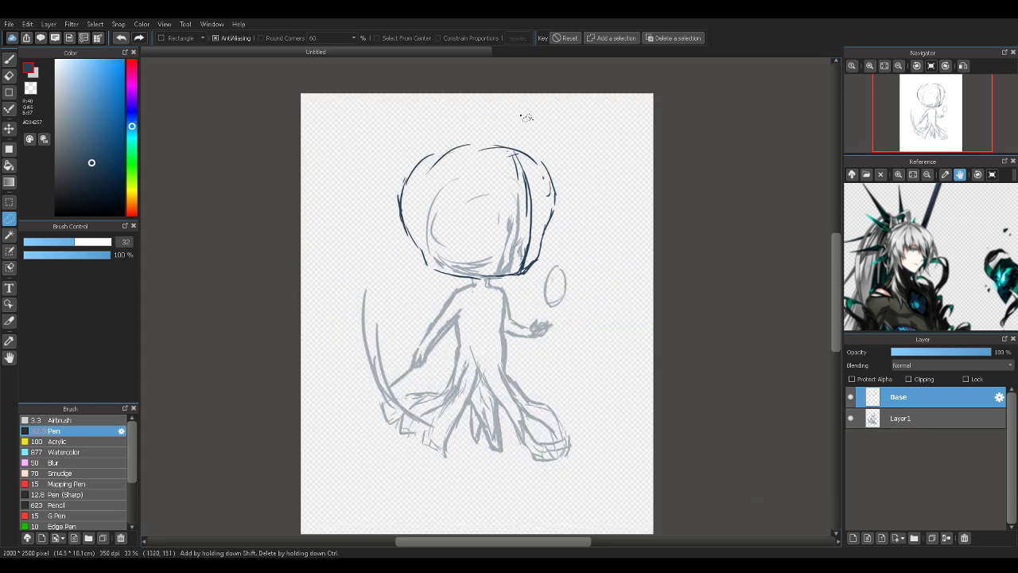
Lasso the head again, stretch it slightly taller with Transform, apply the change and clear the selection
{"action": "mouse_move", "coordinate": [527, 118]}
{"action": "left_mouse_down"}
{"action": "mouse_move", "coordinate": [441, 342]}
{"action": "mouse_move", "coordinate": [604, 143]}
{"action": "left_mouse_up"}
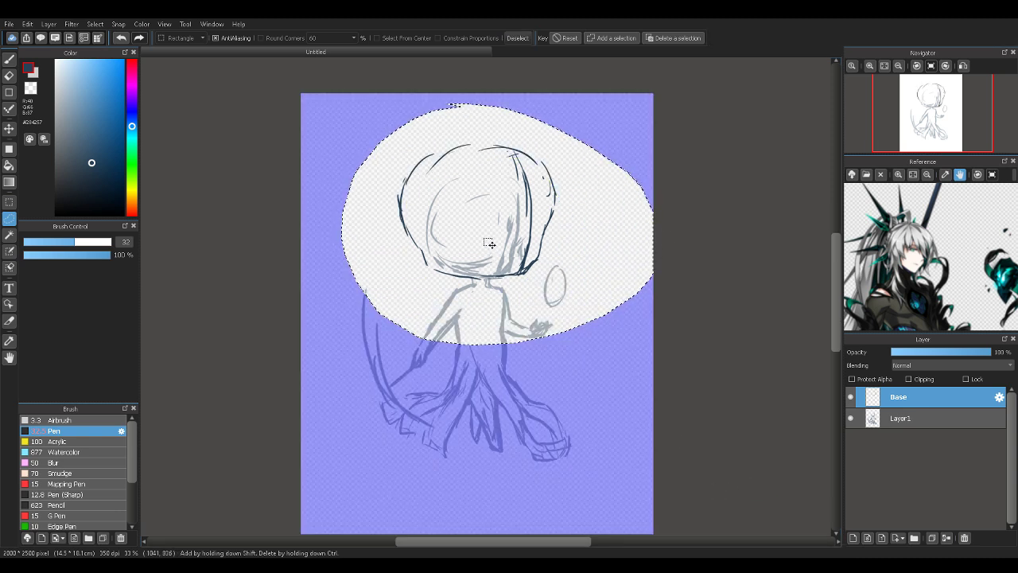
{"action": "key", "text": "ctrl+t"}
{"action": "mouse_move", "coordinate": [502, 78]}
{"action": "left_mouse_down"}
{"action": "mouse_move", "coordinate": [495, 65]}
{"action": "mouse_move", "coordinate": [501, 73]}
{"action": "left_mouse_up"}
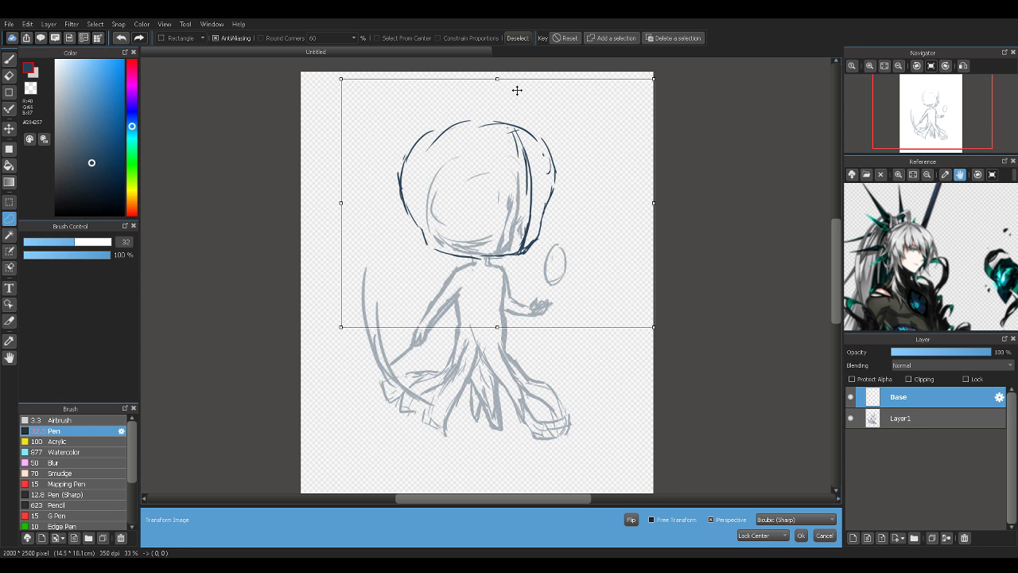
{"action": "left_click", "coordinate": [801, 534]}
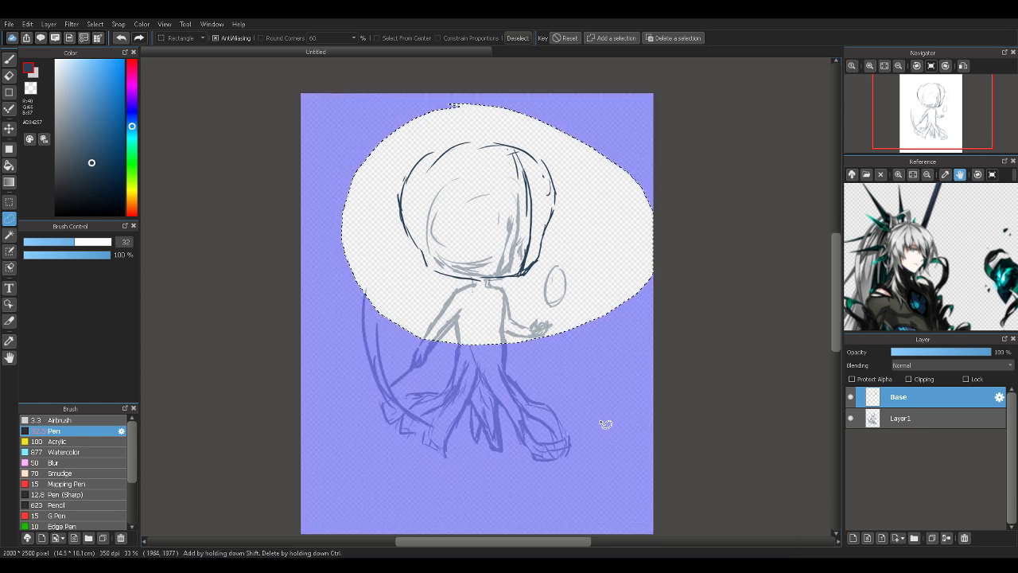
{"action": "key", "text": "ctrl+d"}
Erase the curved vertical face guideline inside the enlarged head on the Base layer, leaving the outer head outline
{"action": "left_click", "coordinate": [870, 66]}
{"action": "left_click", "coordinate": [870, 66]}
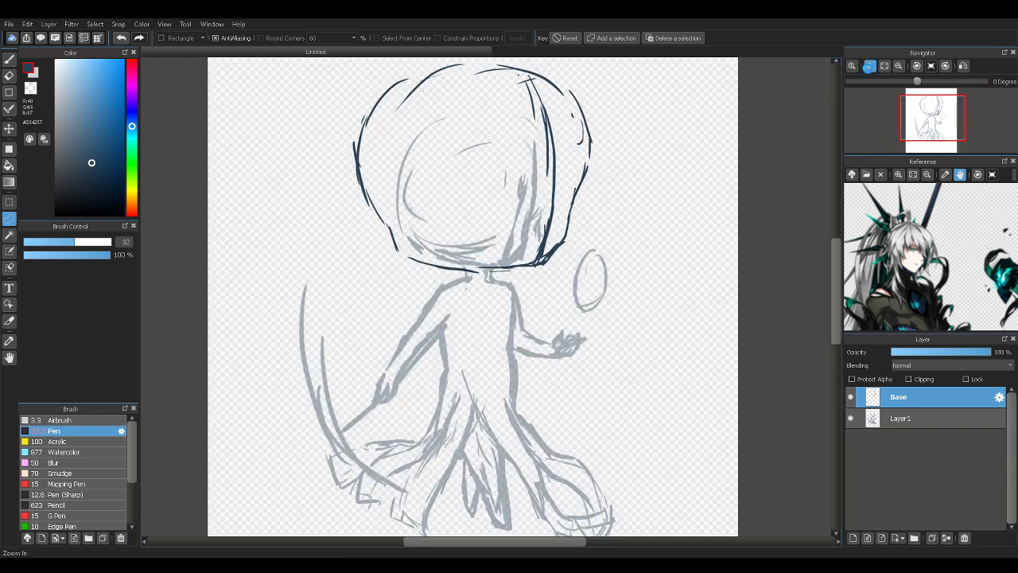
{"action": "left_click", "coordinate": [869, 66]}
{"action": "left_click_drag", "start_coordinate": [933, 124], "coordinate": [936, 105]}
{"action": "left_click_drag", "start_coordinate": [924, 243], "coordinate": [939, 238]}
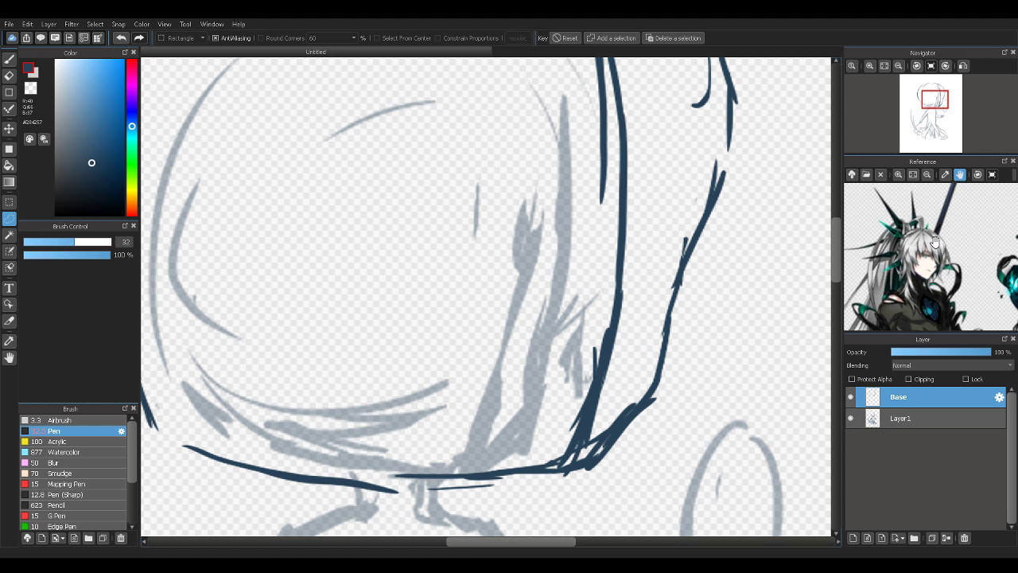
{"action": "left_click", "coordinate": [900, 66]}
{"action": "key", "text": "e"}
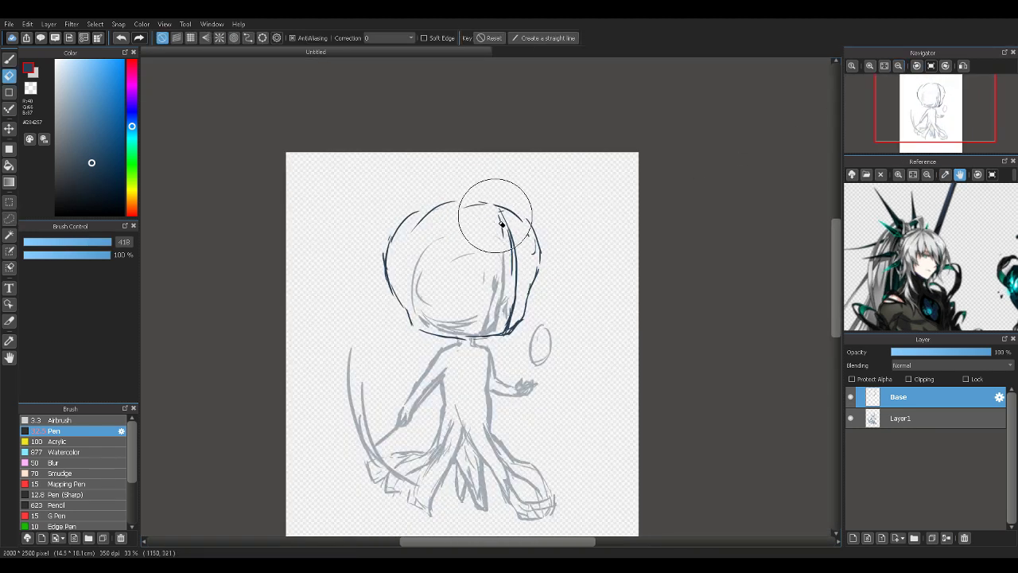
{"action": "left_click_drag", "start_coordinate": [514, 291], "coordinate": [511, 312]}
Draw a new slanted face contour inside the head's right edge, running from the upper right down to the chin corner
{"action": "key", "text": "b"}
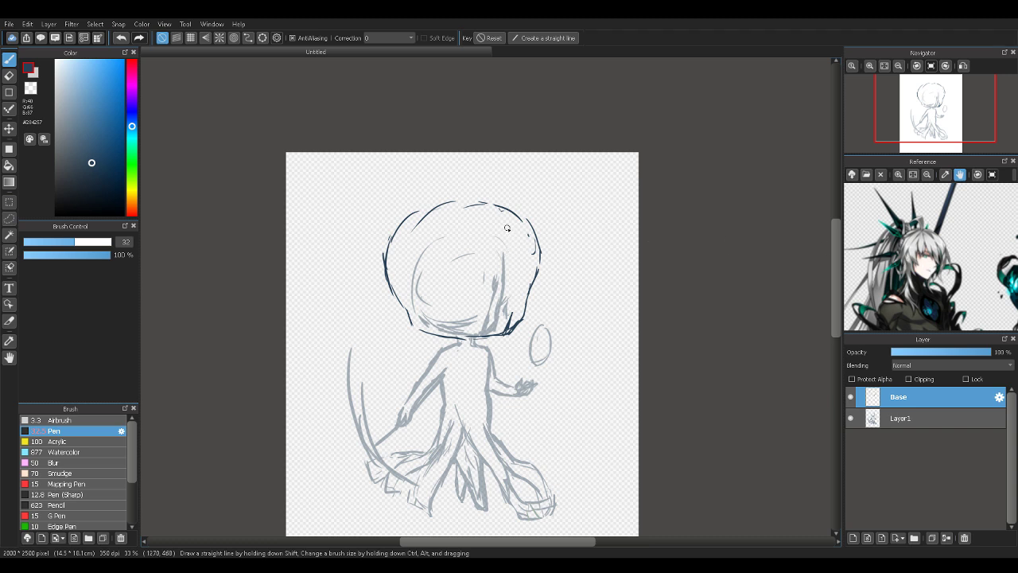
{"action": "mouse_move", "coordinate": [520, 221]}
{"action": "left_mouse_down"}
{"action": "mouse_move", "coordinate": [516, 271]}
{"action": "mouse_move", "coordinate": [526, 244]}
{"action": "mouse_move", "coordinate": [511, 283]}
{"action": "mouse_move", "coordinate": [521, 214]}
{"action": "mouse_move", "coordinate": [520, 291]}
{"action": "mouse_move", "coordinate": [519, 261]}
{"action": "mouse_move", "coordinate": [513, 310]}
{"action": "left_mouse_up"}
{"action": "key", "text": "e"}
{"action": "key", "text": "b"}
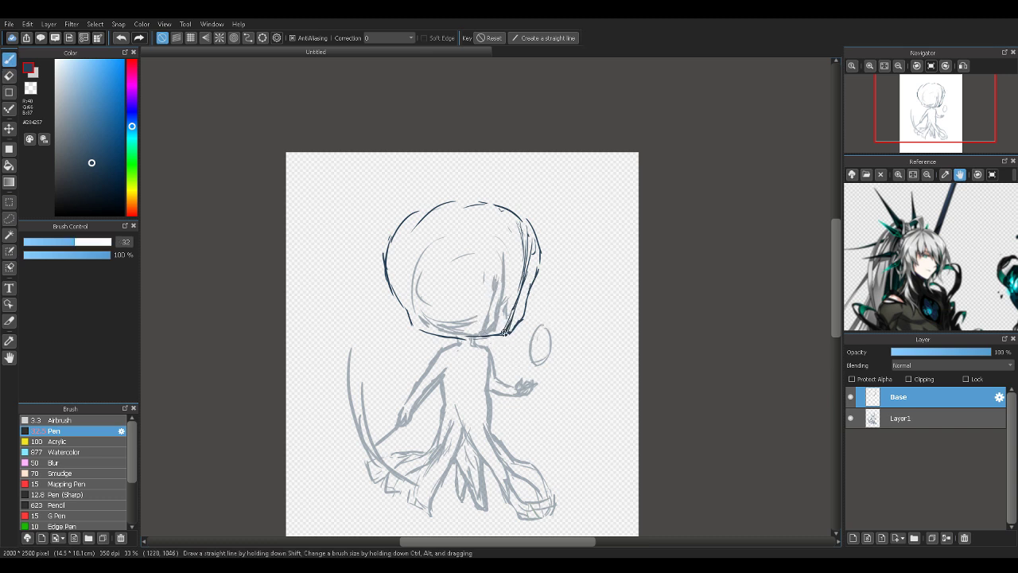
Clean up the lower-right jaw corner and redraw the lower edges of the head outline on both sides
{"action": "key", "text": "e"}
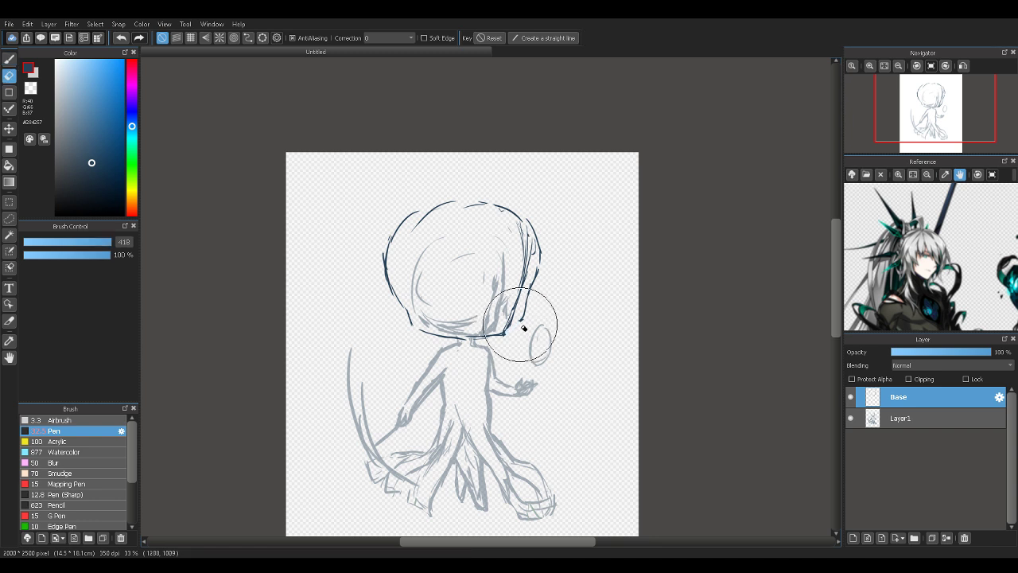
{"action": "key", "text": "b"}
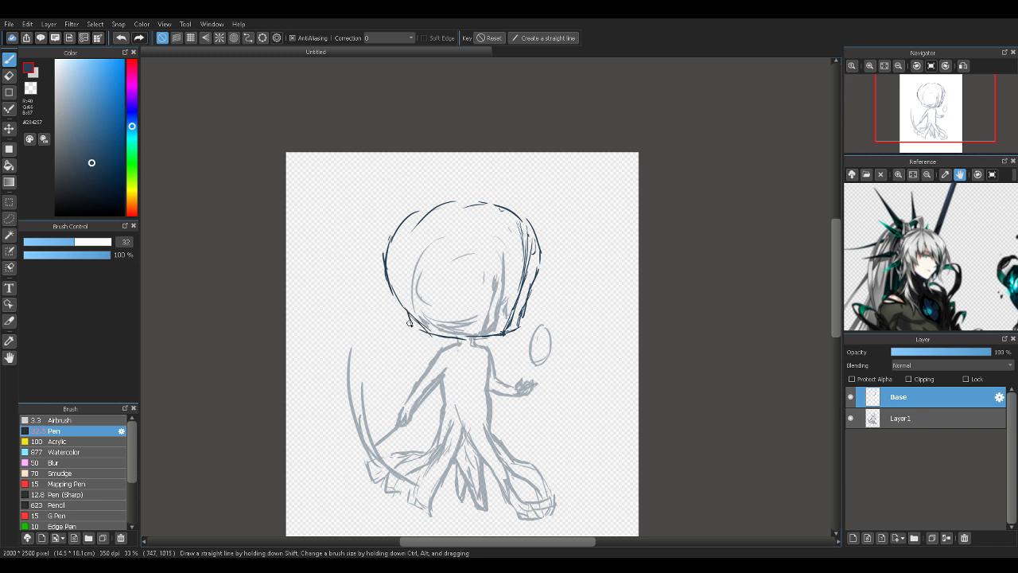
{"action": "key", "text": "e"}
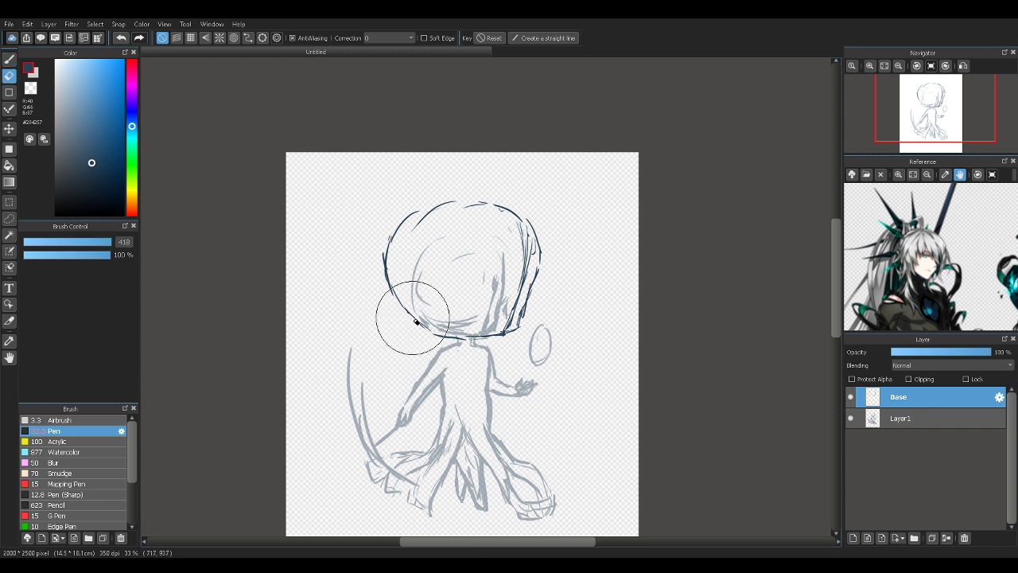
{"action": "key", "text": "b"}
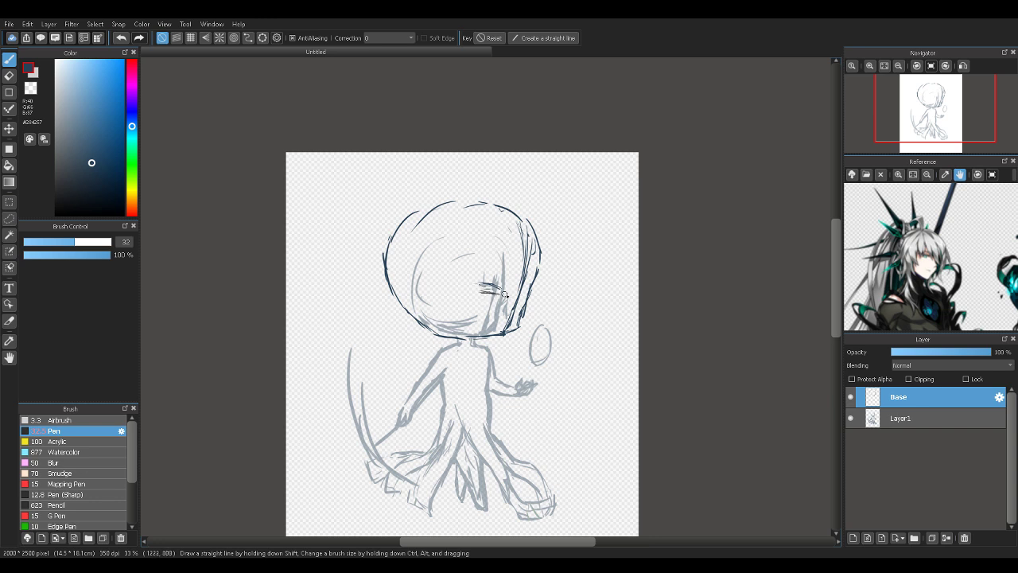
Erase the middle section of the new face contour at cheek height using the Pen with transparent colour
{"action": "key", "text": "c"}
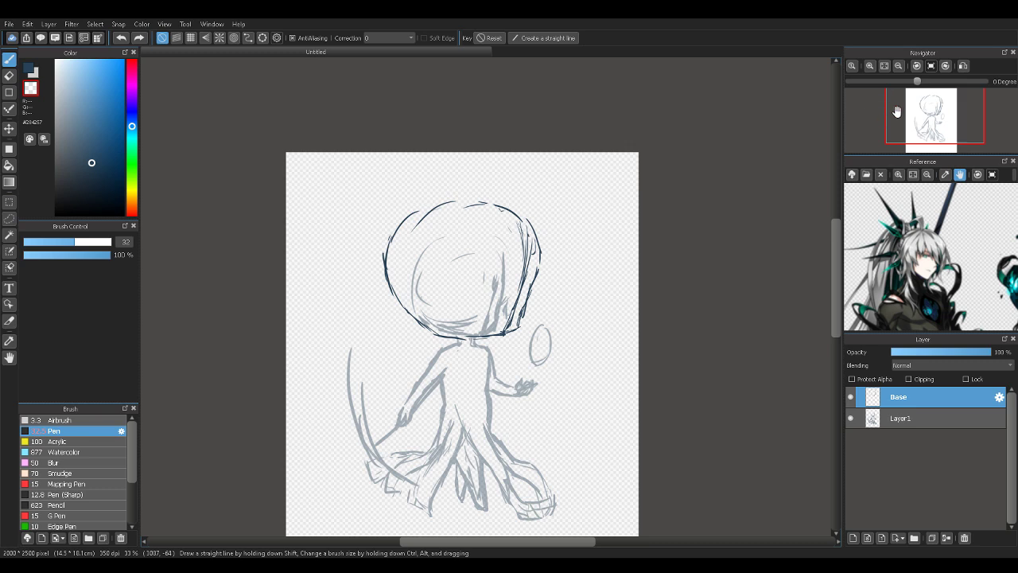
{"action": "left_click", "coordinate": [870, 67]}
{"action": "left_click", "coordinate": [870, 67]}
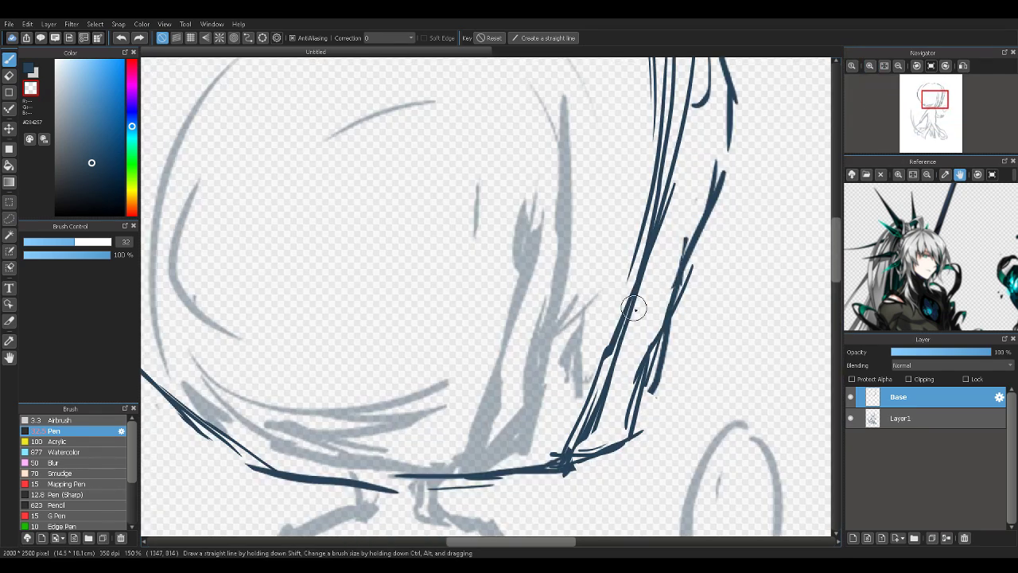
{"action": "left_click_drag", "start_coordinate": [619, 333], "coordinate": [630, 283]}
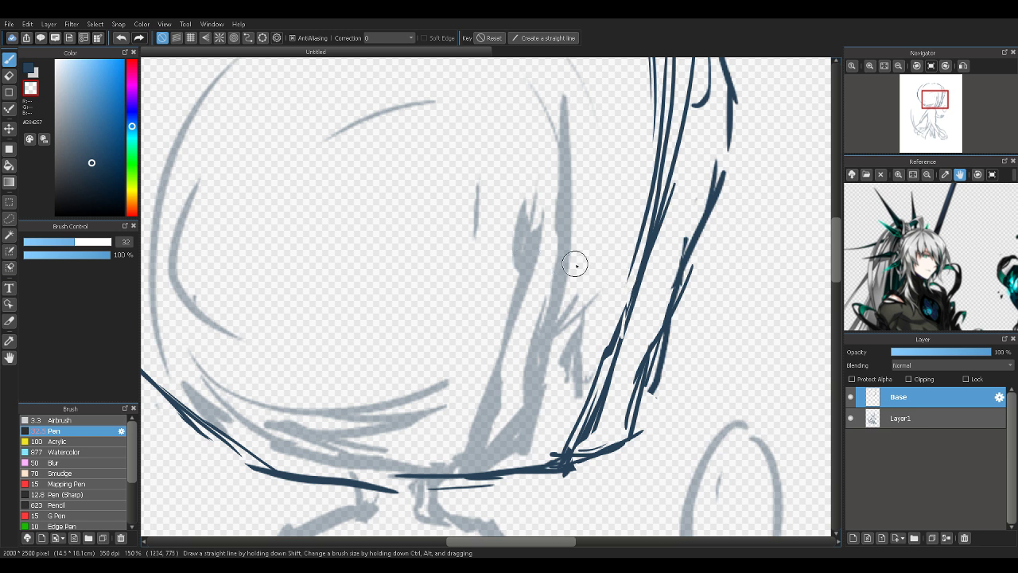
{"action": "mouse_move", "coordinate": [630, 261]}
{"action": "left_mouse_down"}
{"action": "mouse_move", "coordinate": [616, 333]}
{"action": "mouse_move", "coordinate": [628, 267]}
{"action": "mouse_move", "coordinate": [623, 328]}
{"action": "left_mouse_up"}
{"action": "left_click_drag", "start_coordinate": [633, 285], "coordinate": [642, 264]}
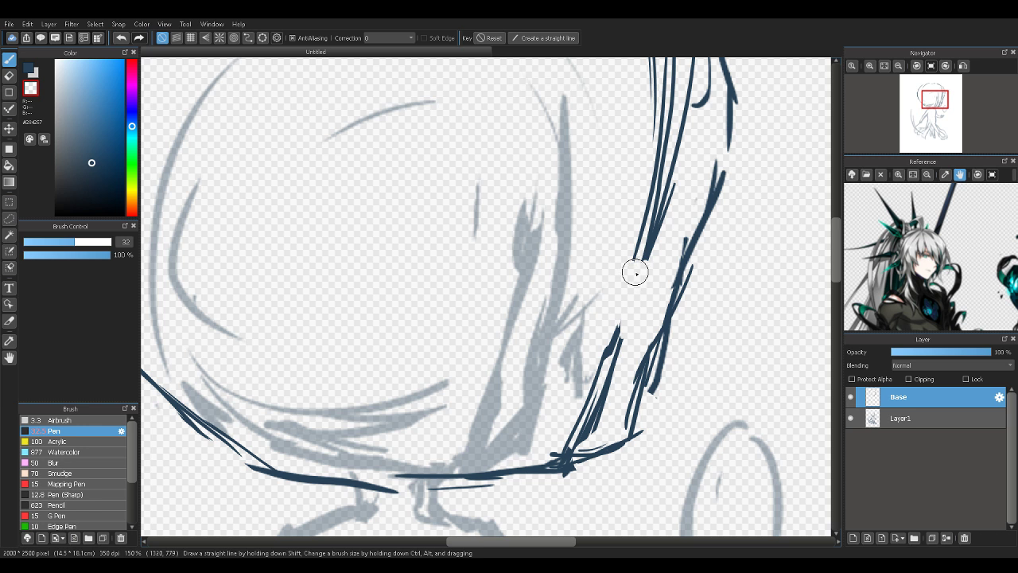
Redraw the missing cheek section of the face contour with the dark blue pen colour, rejoining the upper and lower lines
{"action": "left_click", "coordinate": [32, 70]}
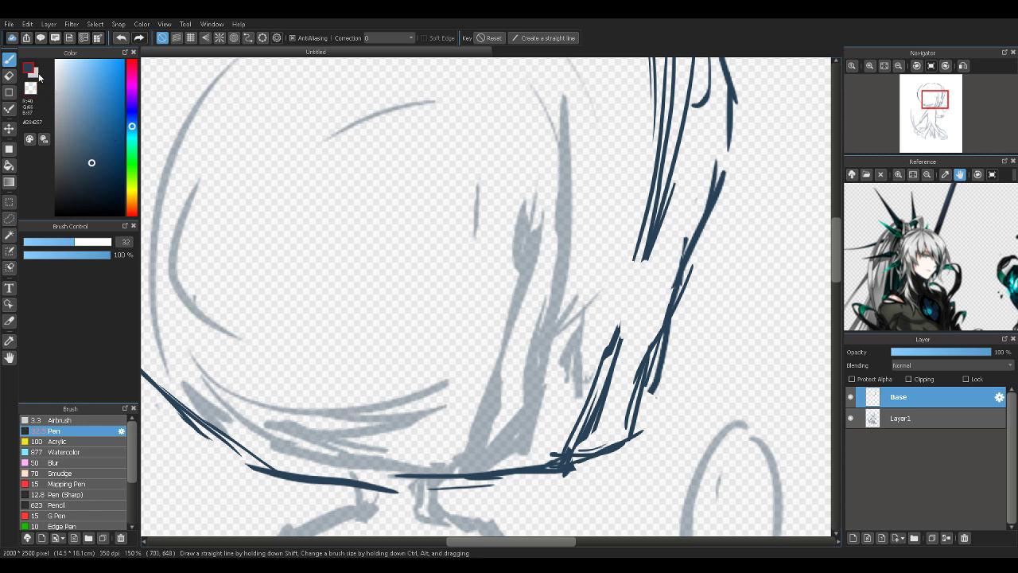
{"action": "left_click_drag", "start_coordinate": [646, 255], "coordinate": [622, 327]}
{"action": "mouse_move", "coordinate": [651, 230]}
{"action": "left_mouse_down"}
{"action": "mouse_move", "coordinate": [592, 410]}
{"action": "mouse_move", "coordinate": [610, 327]}
{"action": "left_mouse_up"}
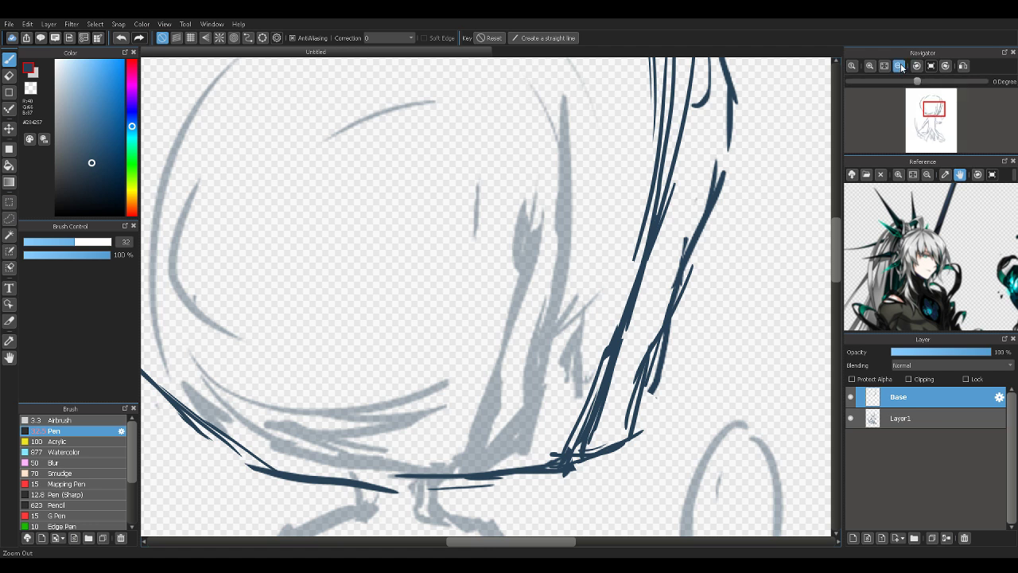
{"action": "left_click", "coordinate": [898, 65]}
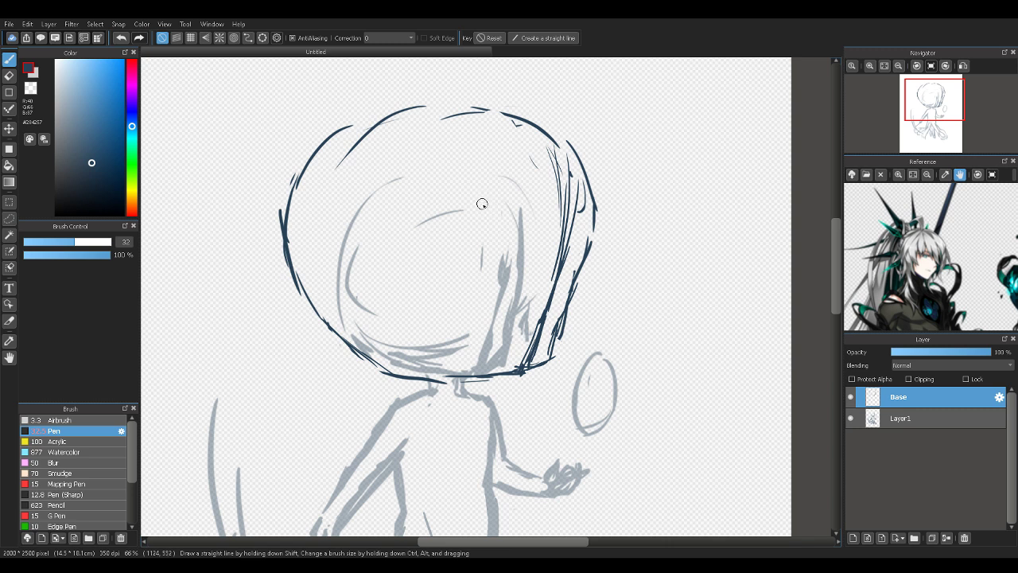
Sketch a long curved bang strand running diagonally from the forehead across the face to the right cheek
{"action": "left_click_drag", "start_coordinate": [485, 210], "coordinate": [522, 277]}
{"action": "left_click_drag", "start_coordinate": [492, 227], "coordinate": [545, 307]}
{"action": "left_click_drag", "start_coordinate": [515, 260], "coordinate": [565, 313]}
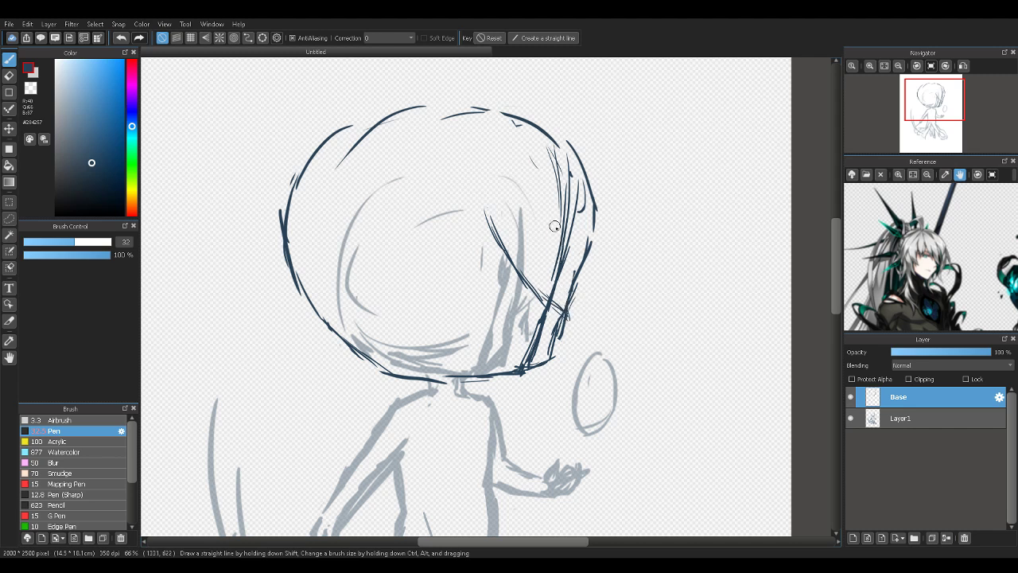
Sketch overlapping side-lock strands beside the right cheek and curve the hair's outer edge outward from the jaw
{"action": "left_click_drag", "start_coordinate": [550, 225], "coordinate": [567, 277]}
{"action": "left_click_drag", "start_coordinate": [549, 210], "coordinate": [572, 332]}
{"action": "left_click_drag", "start_coordinate": [548, 222], "coordinate": [565, 255]}
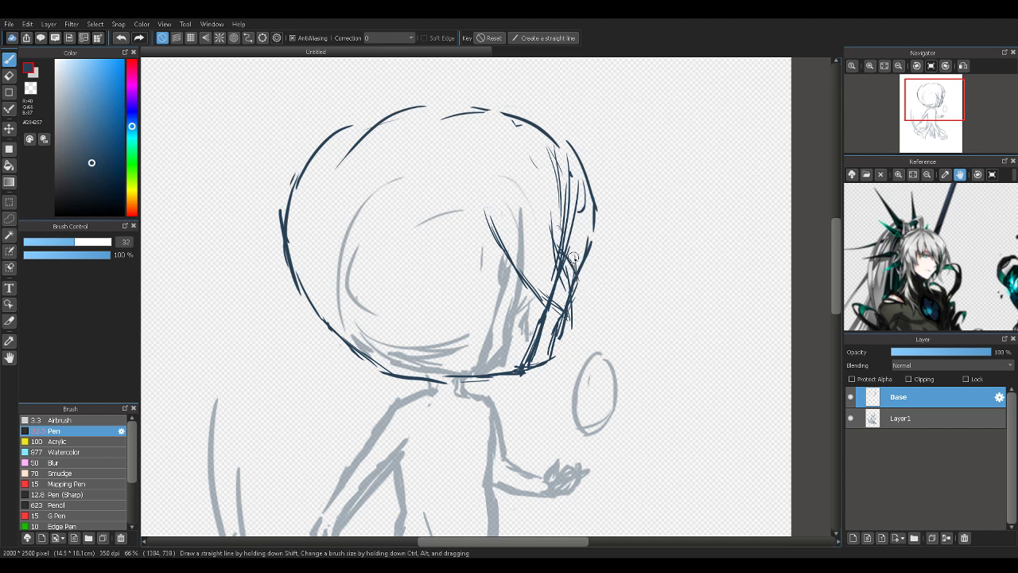
{"action": "mouse_move", "coordinate": [552, 216]}
{"action": "left_mouse_down"}
{"action": "mouse_move", "coordinate": [585, 291]}
{"action": "mouse_move", "coordinate": [567, 348]}
{"action": "left_mouse_up"}
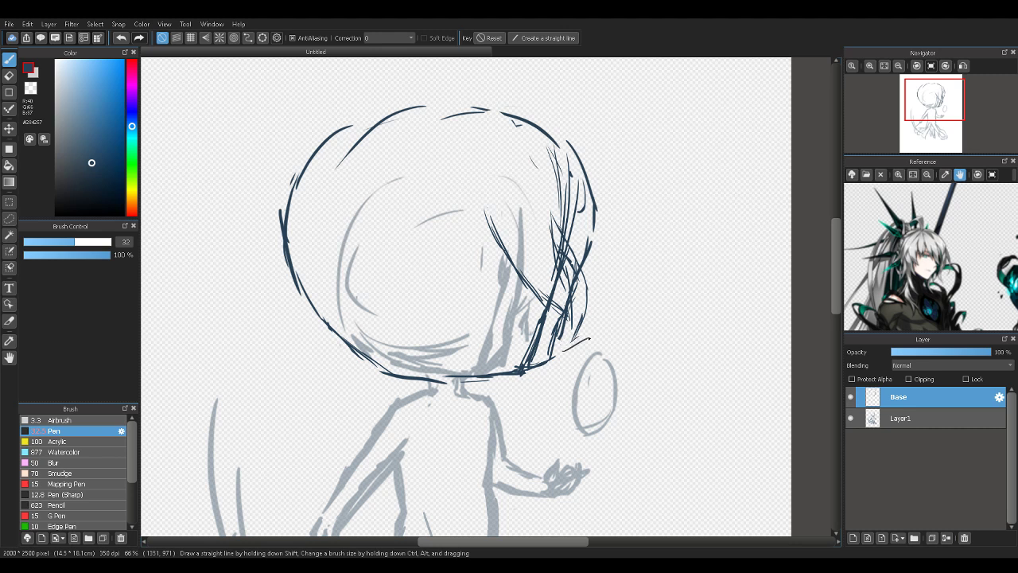
{"action": "mouse_move", "coordinate": [571, 342]}
{"action": "left_mouse_down"}
{"action": "mouse_move", "coordinate": [593, 326]}
{"action": "mouse_move", "coordinate": [593, 278]}
{"action": "mouse_move", "coordinate": [593, 323]}
{"action": "mouse_move", "coordinate": [599, 296]}
{"action": "mouse_move", "coordinate": [595, 321]}
{"action": "mouse_move", "coordinate": [601, 311]}
{"action": "mouse_move", "coordinate": [606, 259]}
{"action": "left_mouse_up"}
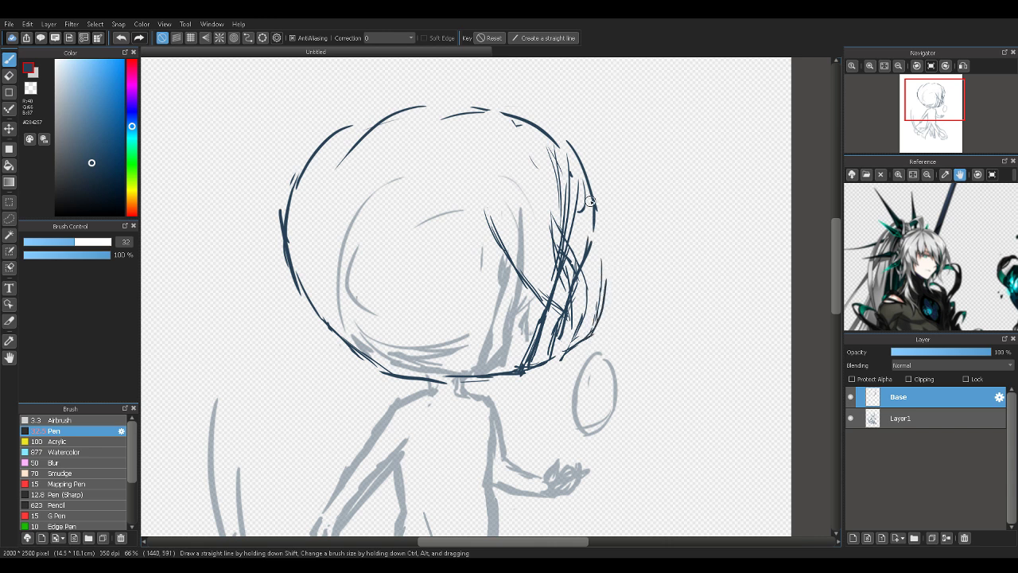
{"action": "key", "text": "ctrl+z"}
Erase the overlapping contour lines at the right cheek, reducing the eraser size to 94, and redraw the side lock's inner edge
{"action": "key", "text": "e"}
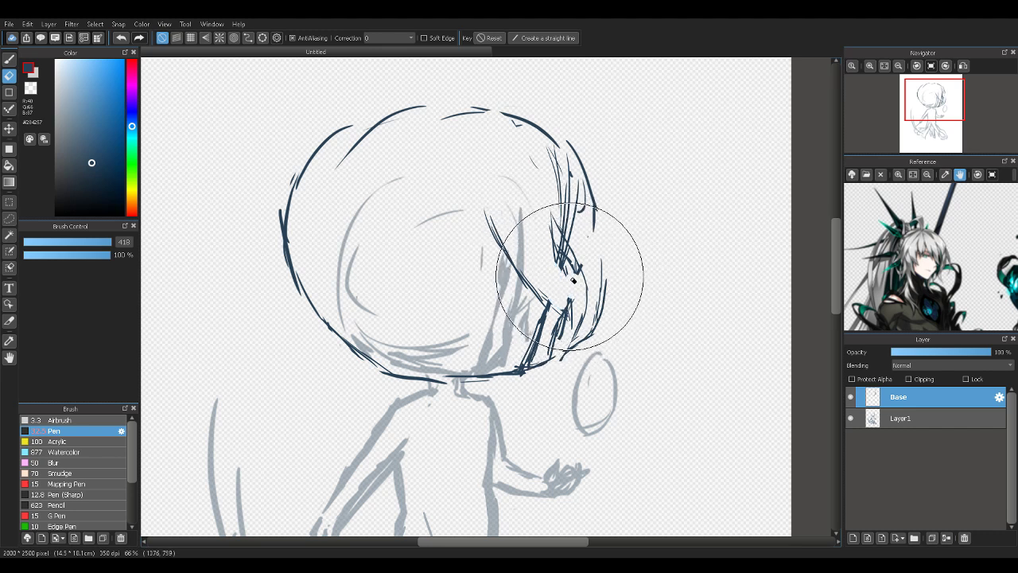
{"action": "left_click_drag", "start_coordinate": [90, 242], "coordinate": [101, 242]}
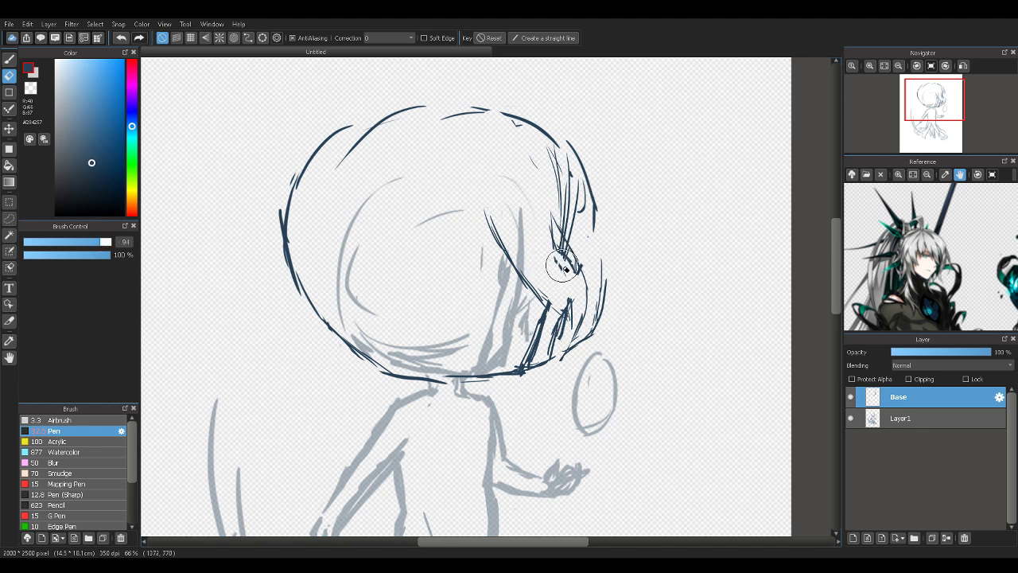
{"action": "key", "text": "b"}
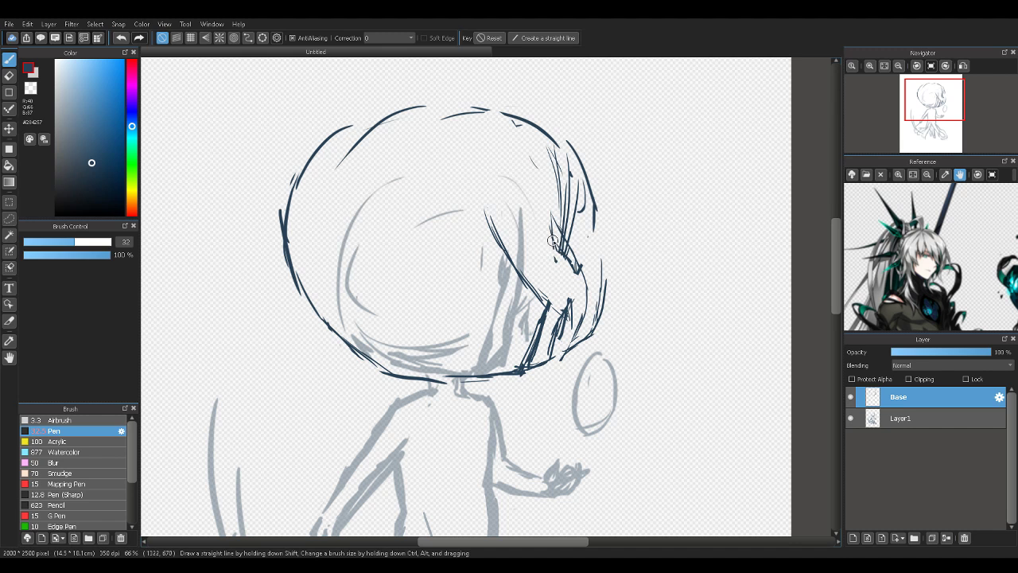
{"action": "left_click_drag", "start_coordinate": [550, 241], "coordinate": [560, 294]}
{"action": "mouse_move", "coordinate": [550, 211]}
{"action": "left_mouse_down"}
{"action": "mouse_move", "coordinate": [562, 299]}
{"action": "mouse_move", "coordinate": [562, 299]}
{"action": "left_mouse_up"}
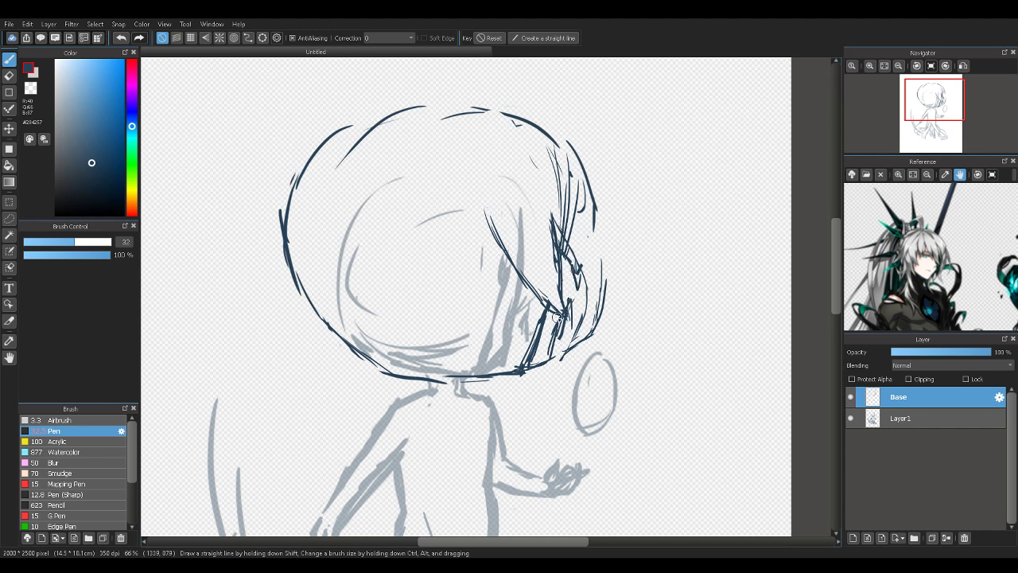
{"action": "left_click_drag", "start_coordinate": [555, 310], "coordinate": [558, 357]}
Erase stray strokes beside the right side lock and reinforce the lock with darker strokes
{"action": "key", "text": "e"}
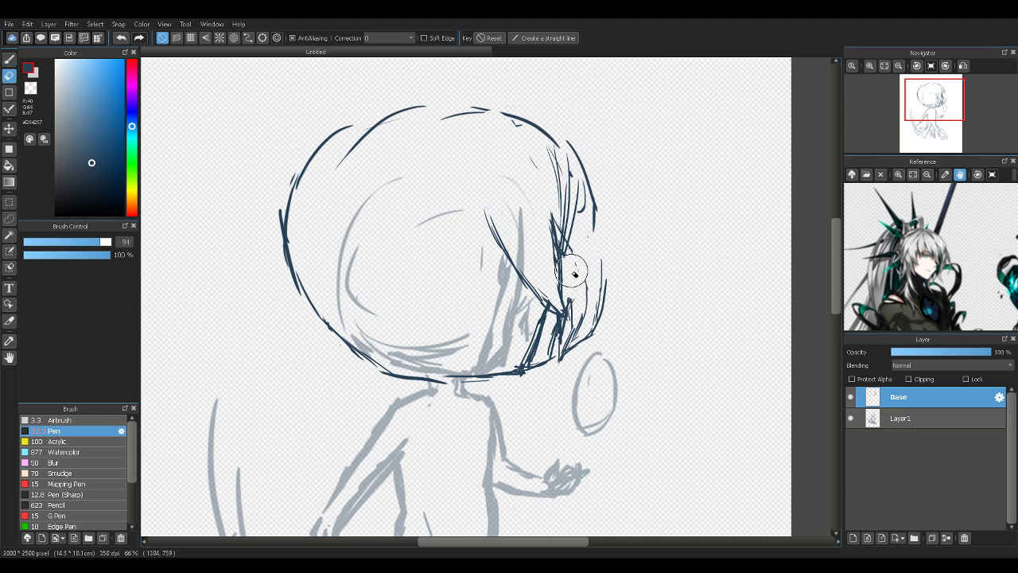
{"action": "key", "text": "b"}
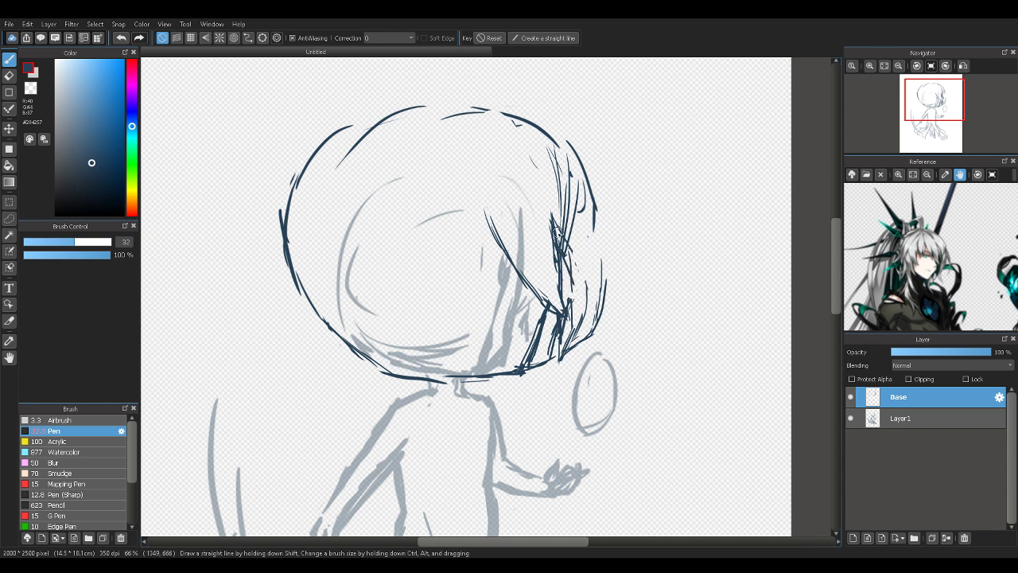
{"action": "mouse_move", "coordinate": [553, 220]}
{"action": "left_mouse_down"}
{"action": "mouse_move", "coordinate": [579, 312]}
{"action": "mouse_move", "coordinate": [577, 299]}
{"action": "mouse_move", "coordinate": [558, 344]}
{"action": "left_mouse_up"}
Replace the outer curve beside the right cheek with a hair edge continuing the head outline and a pointed outward lock
{"action": "mouse_move", "coordinate": [595, 295]}
{"action": "left_mouse_down"}
{"action": "mouse_move", "coordinate": [575, 336]}
{"action": "mouse_move", "coordinate": [590, 264]}
{"action": "mouse_move", "coordinate": [576, 326]}
{"action": "mouse_move", "coordinate": [602, 272]}
{"action": "mouse_move", "coordinate": [597, 320]}
{"action": "mouse_move", "coordinate": [606, 272]}
{"action": "left_mouse_up"}
{"action": "key", "text": "b"}
{"action": "key", "text": "e"}
{"action": "key", "text": "b"}
{"action": "mouse_move", "coordinate": [588, 335]}
{"action": "left_mouse_down"}
{"action": "mouse_move", "coordinate": [594, 204]}
{"action": "mouse_move", "coordinate": [583, 236]}
{"action": "mouse_move", "coordinate": [587, 226]}
{"action": "mouse_move", "coordinate": [583, 251]}
{"action": "mouse_move", "coordinate": [592, 217]}
{"action": "mouse_move", "coordinate": [598, 270]}
{"action": "left_mouse_up"}
{"action": "mouse_move", "coordinate": [592, 208]}
{"action": "left_mouse_down"}
{"action": "mouse_move", "coordinate": [622, 311]}
{"action": "mouse_move", "coordinate": [607, 260]}
{"action": "mouse_move", "coordinate": [616, 284]}
{"action": "mouse_move", "coordinate": [596, 286]}
{"action": "mouse_move", "coordinate": [609, 305]}
{"action": "mouse_move", "coordinate": [620, 288]}
{"action": "mouse_move", "coordinate": [615, 307]}
{"action": "mouse_move", "coordinate": [626, 292]}
{"action": "mouse_move", "coordinate": [610, 321]}
{"action": "left_mouse_up"}
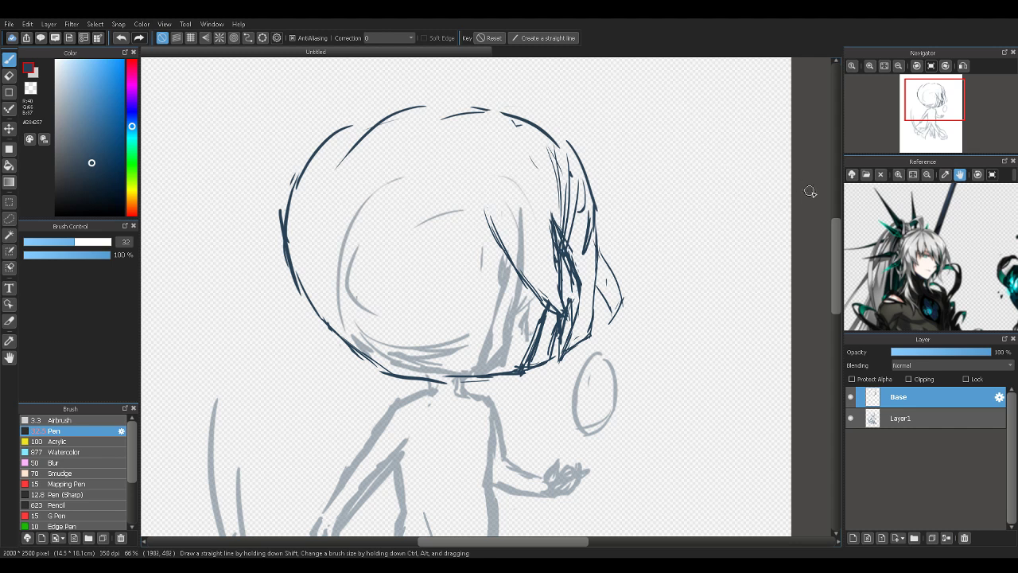
Extend the long bang strand up toward the crown and sketch a short pointed bang beside it on the forehead
{"action": "left_click_drag", "start_coordinate": [836, 249], "coordinate": [765, 237]}
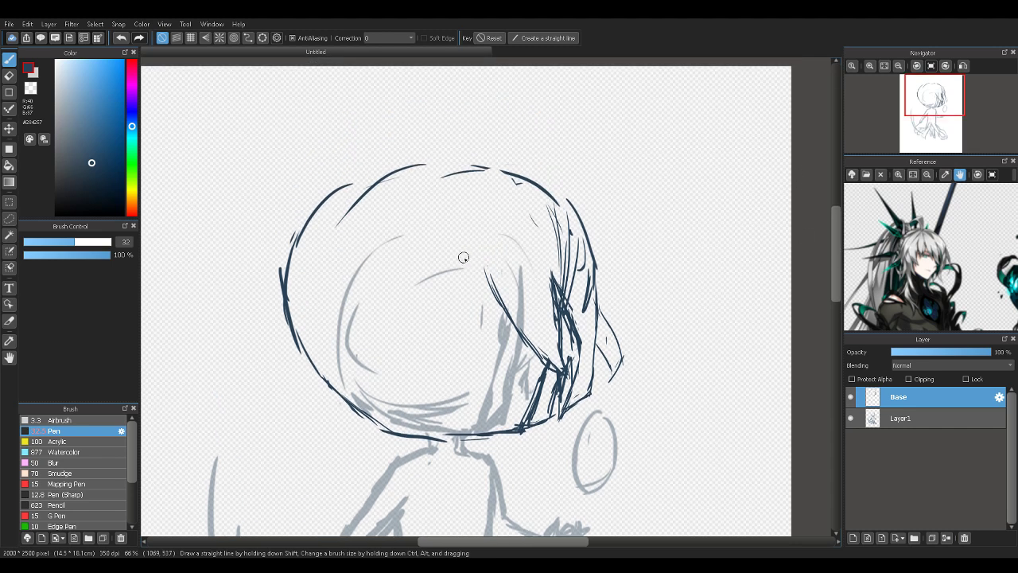
{"action": "mouse_move", "coordinate": [467, 240]}
{"action": "left_mouse_down"}
{"action": "mouse_move", "coordinate": [493, 298]}
{"action": "mouse_move", "coordinate": [478, 249]}
{"action": "mouse_move", "coordinate": [492, 281]}
{"action": "left_mouse_up"}
{"action": "mouse_move", "coordinate": [465, 209]}
{"action": "left_mouse_down"}
{"action": "mouse_move", "coordinate": [487, 276]}
{"action": "mouse_move", "coordinate": [466, 276]}
{"action": "mouse_move", "coordinate": [457, 300]}
{"action": "left_mouse_up"}
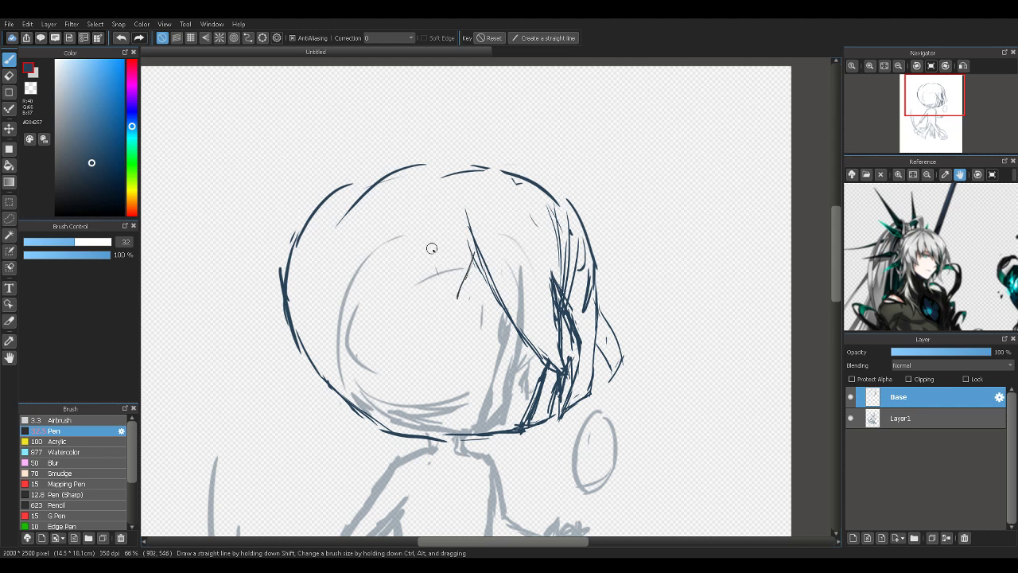
{"action": "mouse_move", "coordinate": [432, 253]}
{"action": "left_mouse_down"}
{"action": "mouse_move", "coordinate": [434, 283]}
{"action": "mouse_move", "coordinate": [463, 308]}
{"action": "left_mouse_up"}
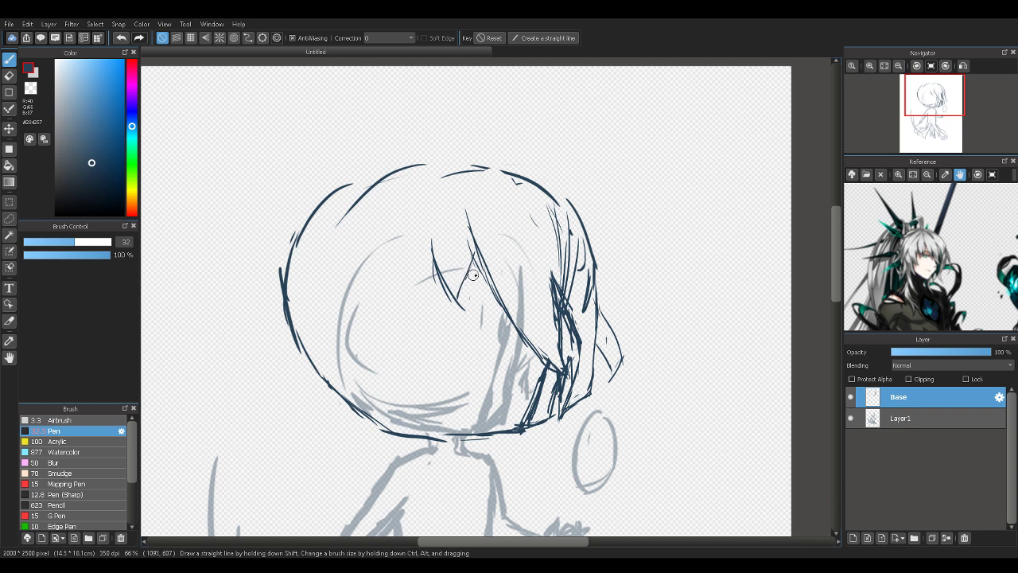
{"action": "left_click_drag", "start_coordinate": [480, 266], "coordinate": [469, 286]}
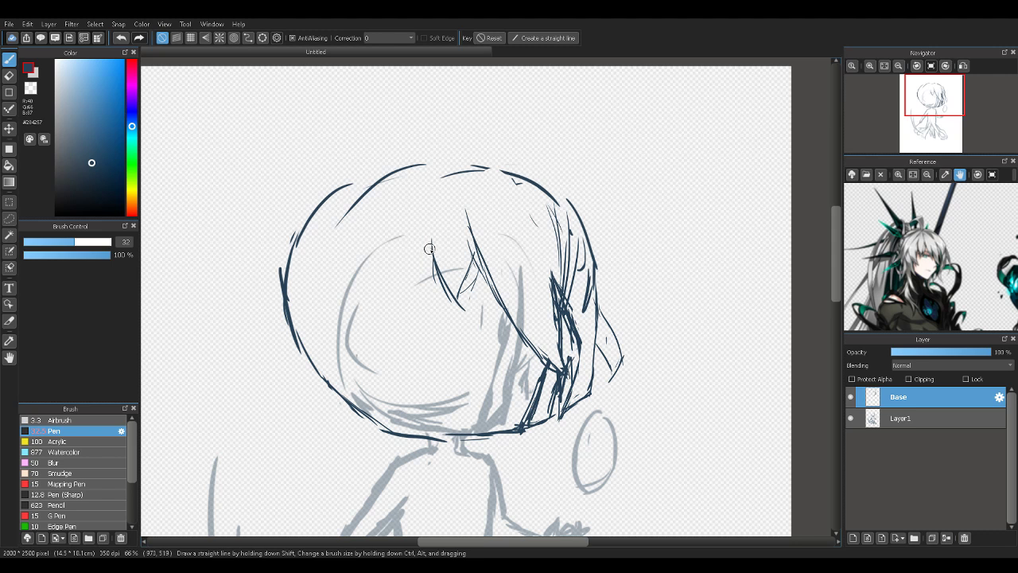
Sketch a narrow bang strand down the middle of the face and curved side strands sweeping toward the left jaw
{"action": "left_click_drag", "start_coordinate": [430, 261], "coordinate": [427, 334]}
{"action": "left_click_drag", "start_coordinate": [416, 296], "coordinate": [427, 358]}
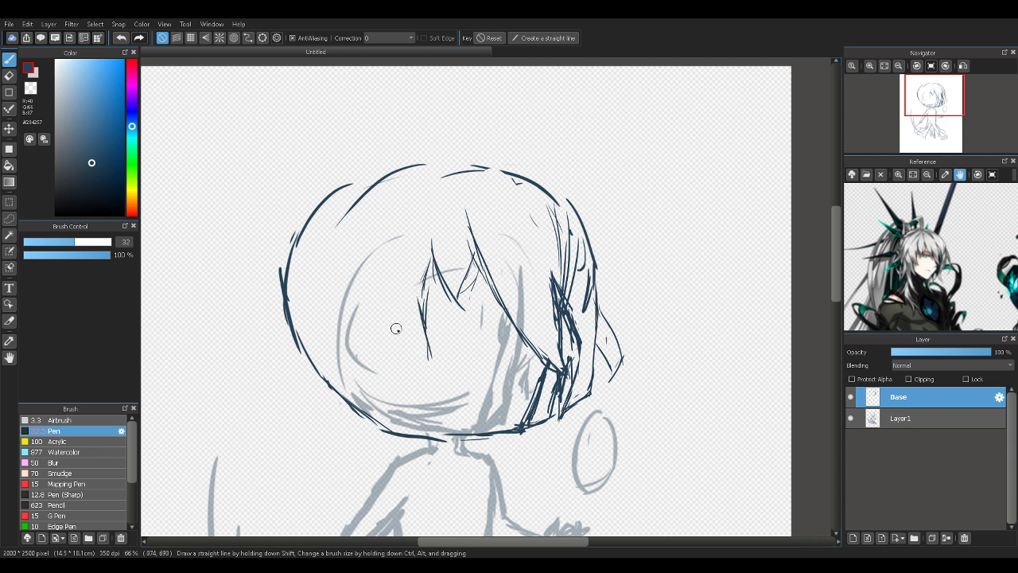
{"action": "left_click_drag", "start_coordinate": [420, 306], "coordinate": [437, 365]}
{"action": "left_click_drag", "start_coordinate": [385, 307], "coordinate": [408, 373]}
{"action": "mouse_move", "coordinate": [366, 307]}
{"action": "left_mouse_down"}
{"action": "mouse_move", "coordinate": [403, 368]}
{"action": "mouse_move", "coordinate": [440, 372]}
{"action": "mouse_move", "coordinate": [406, 399]}
{"action": "left_mouse_up"}
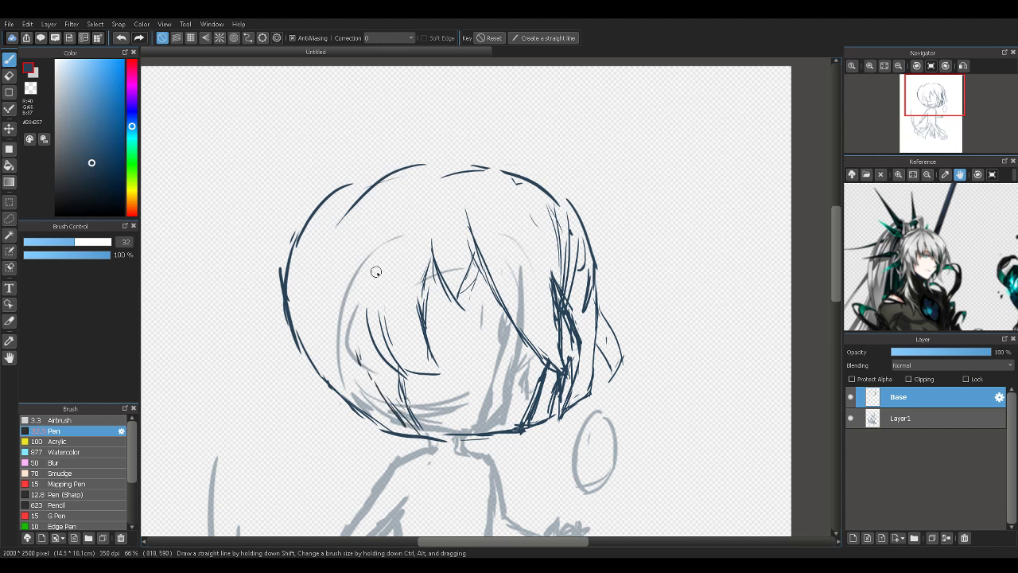
Draw the outer edge of the left side hair, sweeping from the forehead down to the lower-left head outline
{"action": "left_click_drag", "start_coordinate": [389, 249], "coordinate": [377, 278]}
{"action": "left_click_drag", "start_coordinate": [359, 319], "coordinate": [347, 353]}
{"action": "left_click_drag", "start_coordinate": [376, 275], "coordinate": [342, 351]}
{"action": "left_click_drag", "start_coordinate": [356, 312], "coordinate": [340, 380]}
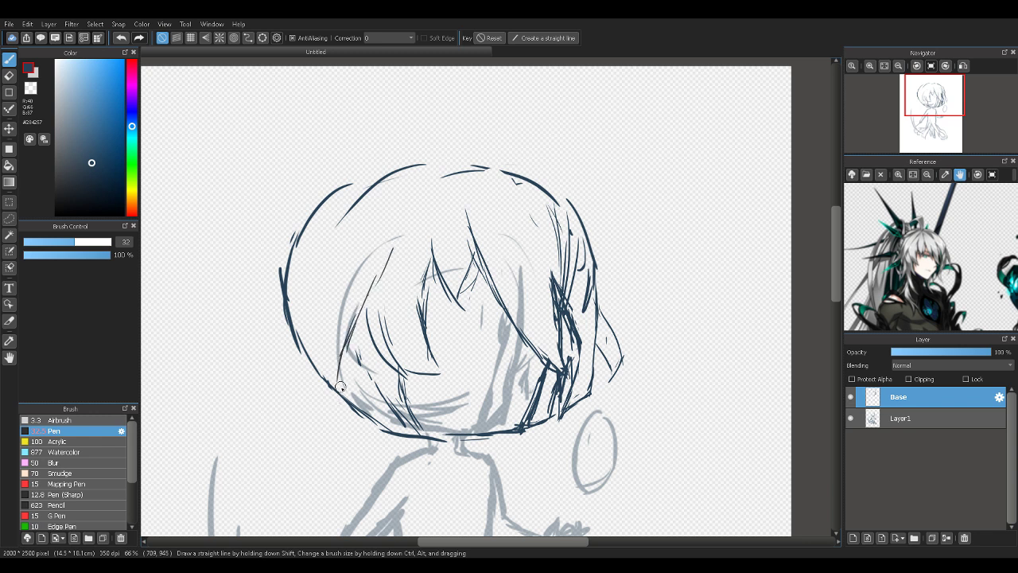
Sketch the long hair strands framing the left side of the face, from the jaw up to the crown
{"action": "left_click_drag", "start_coordinate": [345, 344], "coordinate": [341, 373]}
{"action": "left_click_drag", "start_coordinate": [337, 371], "coordinate": [337, 330]}
{"action": "left_click_drag", "start_coordinate": [334, 349], "coordinate": [335, 326]}
{"action": "mouse_move", "coordinate": [335, 367]}
{"action": "left_mouse_down"}
{"action": "mouse_move", "coordinate": [349, 278]}
{"action": "mouse_move", "coordinate": [339, 297]}
{"action": "mouse_move", "coordinate": [355, 268]}
{"action": "left_mouse_up"}
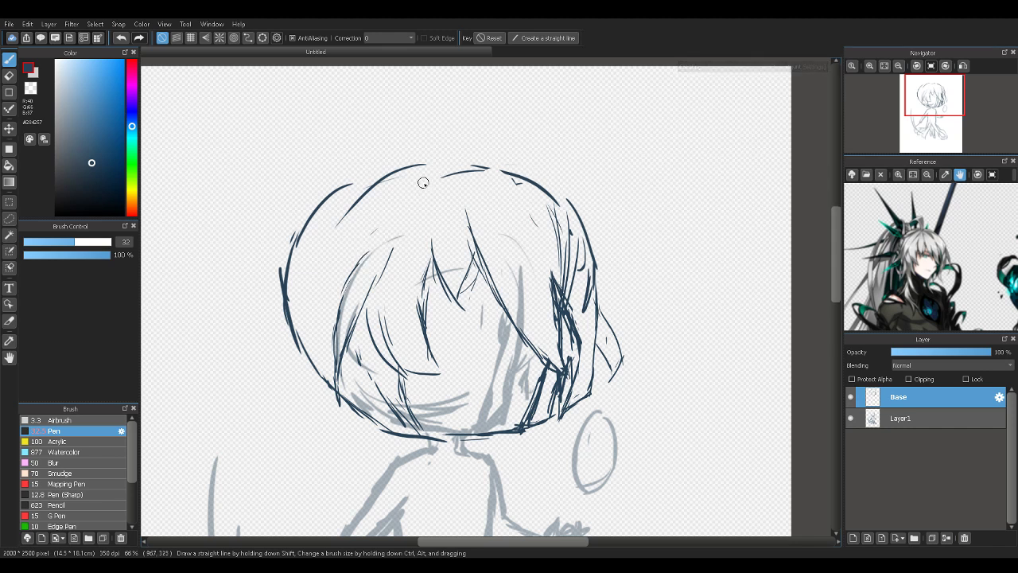
{"action": "mouse_move", "coordinate": [426, 182]}
{"action": "left_mouse_down"}
{"action": "mouse_move", "coordinate": [382, 214]}
{"action": "mouse_move", "coordinate": [356, 253]}
{"action": "left_mouse_up"}
{"action": "left_click_drag", "start_coordinate": [401, 201], "coordinate": [352, 293]}
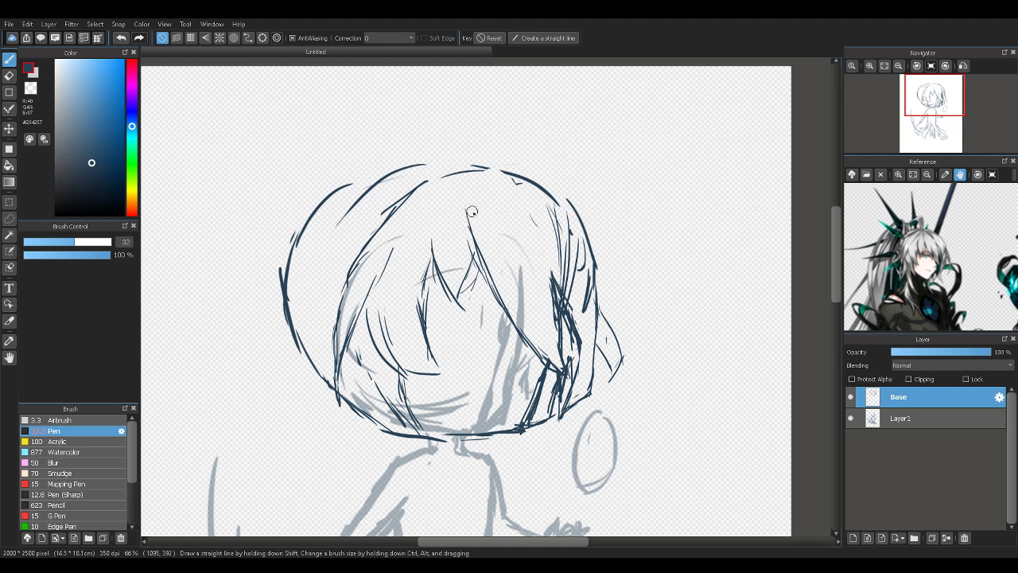
Extend the central bangs upward with strands that meet at the hair parting on the crown
{"action": "left_click_drag", "start_coordinate": [470, 212], "coordinate": [451, 177]}
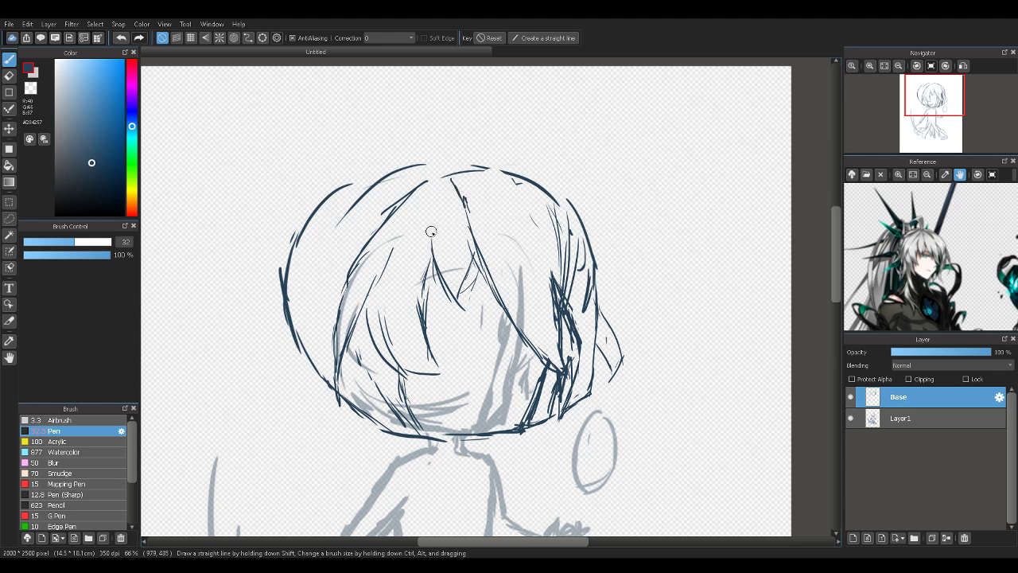
{"action": "left_click_drag", "start_coordinate": [432, 220], "coordinate": [437, 192]}
{"action": "left_click_drag", "start_coordinate": [378, 265], "coordinate": [409, 228]}
{"action": "left_click_drag", "start_coordinate": [401, 241], "coordinate": [433, 199]}
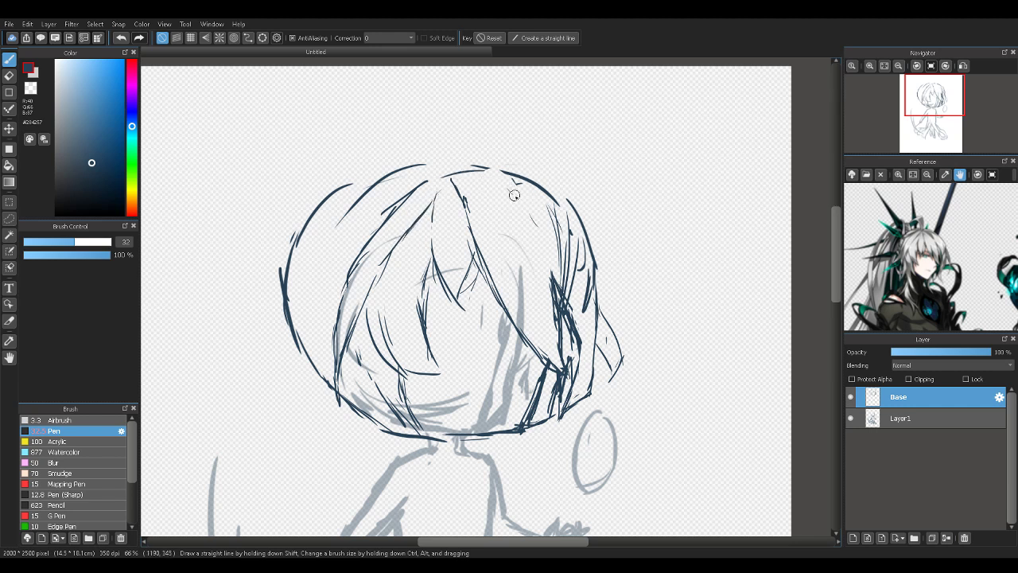
Redraw the hair contour at the head's upper right with new strands and erase the old outline there
{"action": "mouse_move", "coordinate": [496, 181]}
{"action": "left_mouse_down"}
{"action": "mouse_move", "coordinate": [510, 195]}
{"action": "mouse_move", "coordinate": [488, 177]}
{"action": "mouse_move", "coordinate": [531, 222]}
{"action": "mouse_move", "coordinate": [540, 266]}
{"action": "left_mouse_up"}
{"action": "left_click_drag", "start_coordinate": [498, 183], "coordinate": [538, 192]}
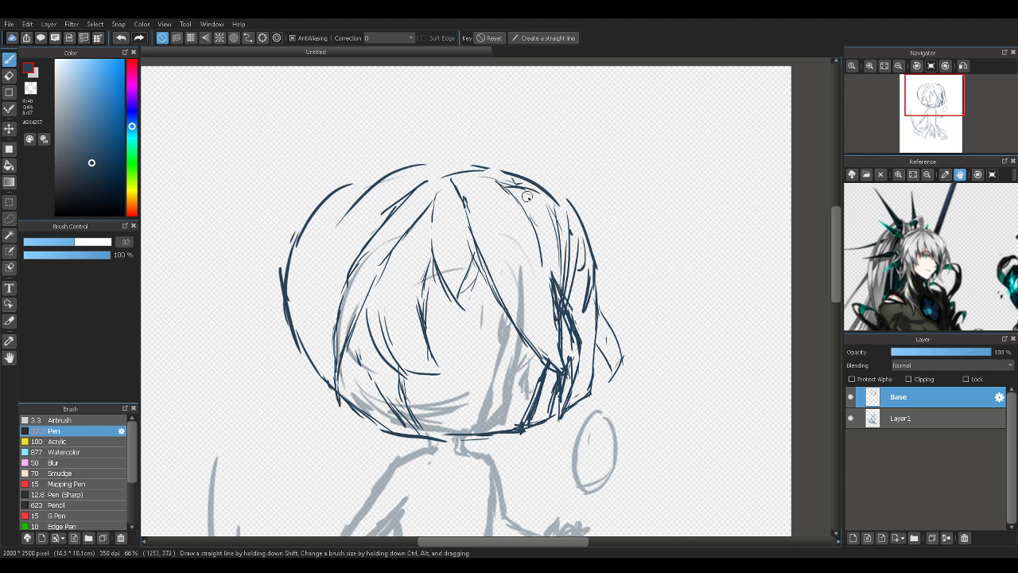
{"action": "mouse_move", "coordinate": [512, 187]}
{"action": "left_mouse_down"}
{"action": "mouse_move", "coordinate": [575, 216]}
{"action": "mouse_move", "coordinate": [587, 245]}
{"action": "mouse_move", "coordinate": [570, 203]}
{"action": "left_mouse_up"}
{"action": "key", "text": "e"}
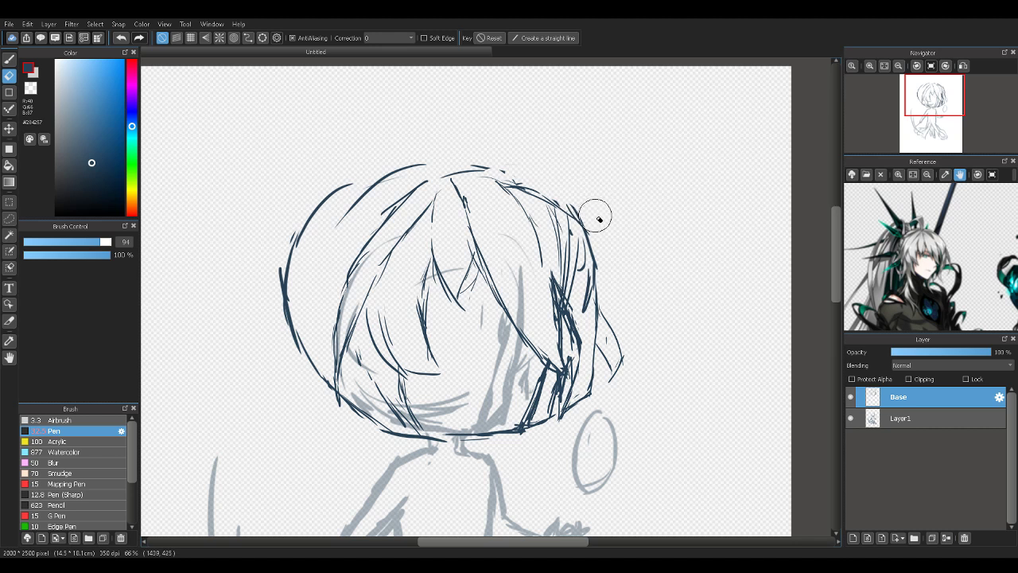
{"action": "key", "text": "b"}
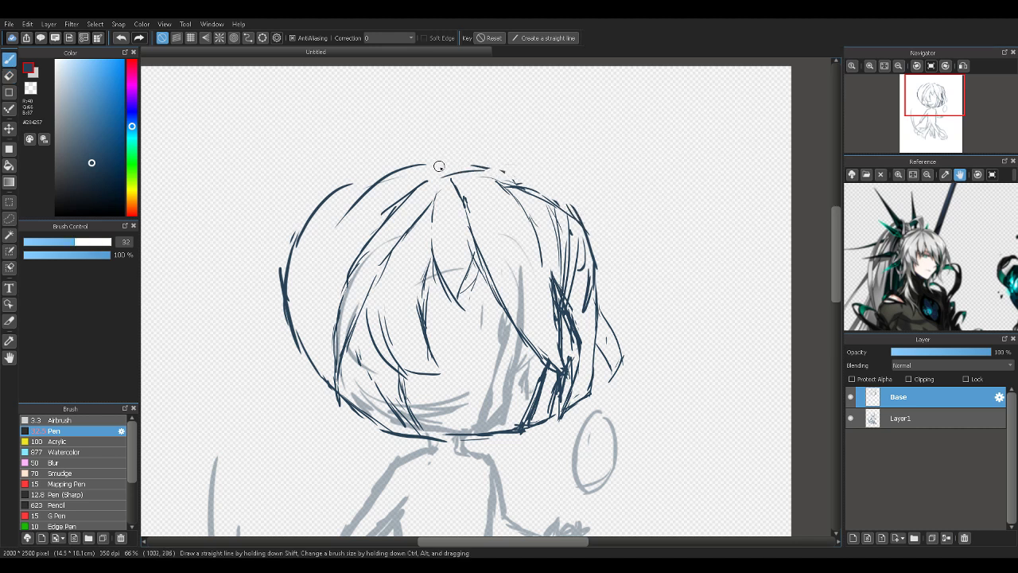
Sketch a bent tuft of hair rising from the crown and curving left, cleaning up its stray strokes
{"action": "mouse_move", "coordinate": [445, 184]}
{"action": "left_mouse_down"}
{"action": "mouse_move", "coordinate": [429, 139]}
{"action": "mouse_move", "coordinate": [448, 161]}
{"action": "mouse_move", "coordinate": [435, 113]}
{"action": "mouse_move", "coordinate": [385, 125]}
{"action": "left_mouse_up"}
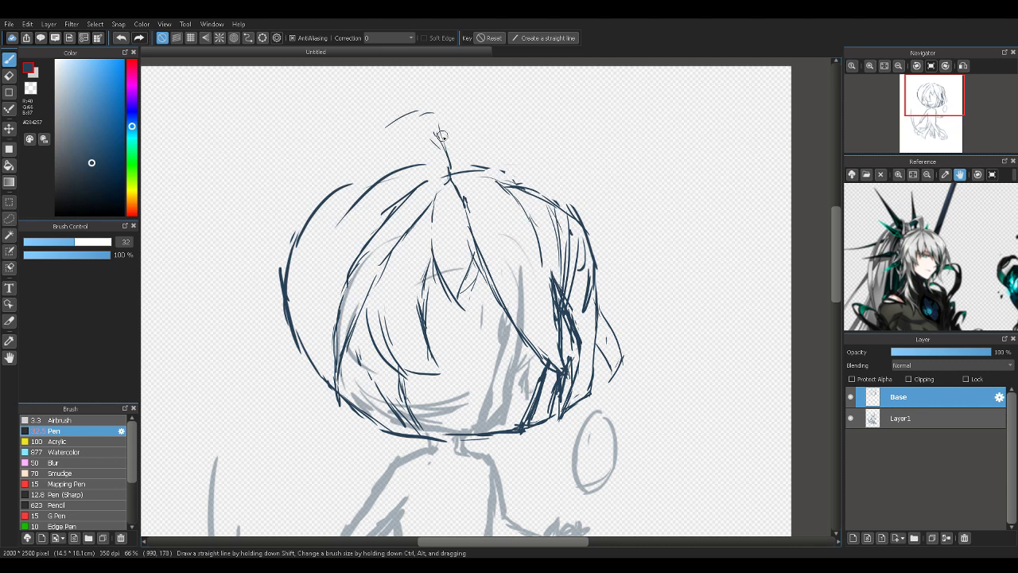
{"action": "key", "text": "e"}
{"action": "mouse_move", "coordinate": [446, 131]}
{"action": "left_mouse_down"}
{"action": "mouse_move", "coordinate": [408, 109]}
{"action": "mouse_move", "coordinate": [412, 128]}
{"action": "mouse_move", "coordinate": [473, 175]}
{"action": "mouse_move", "coordinate": [468, 132]}
{"action": "mouse_move", "coordinate": [449, 183]}
{"action": "mouse_move", "coordinate": [474, 118]}
{"action": "mouse_move", "coordinate": [464, 130]}
{"action": "mouse_move", "coordinate": [470, 124]}
{"action": "mouse_move", "coordinate": [397, 109]}
{"action": "mouse_move", "coordinate": [420, 99]}
{"action": "mouse_move", "coordinate": [363, 144]}
{"action": "mouse_move", "coordinate": [392, 121]}
{"action": "mouse_move", "coordinate": [436, 119]}
{"action": "mouse_move", "coordinate": [426, 150]}
{"action": "mouse_move", "coordinate": [433, 129]}
{"action": "mouse_move", "coordinate": [431, 181]}
{"action": "left_mouse_up"}
{"action": "key", "text": "b"}
{"action": "key", "text": "e"}
{"action": "key", "text": "b"}
{"action": "key", "text": "ctrl+z"}
{"action": "left_click_drag", "start_coordinate": [434, 133], "coordinate": [376, 159]}
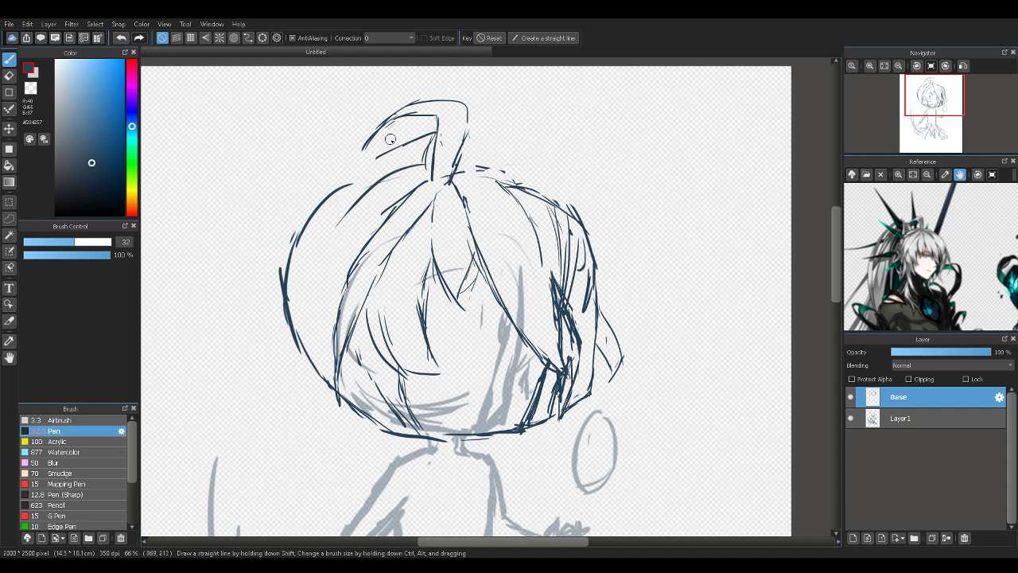
Examine the hair tuft and ponytail in the reference image and bring the whole canvas into view
{"action": "left_click_drag", "start_coordinate": [877, 220], "coordinate": [923, 205]}
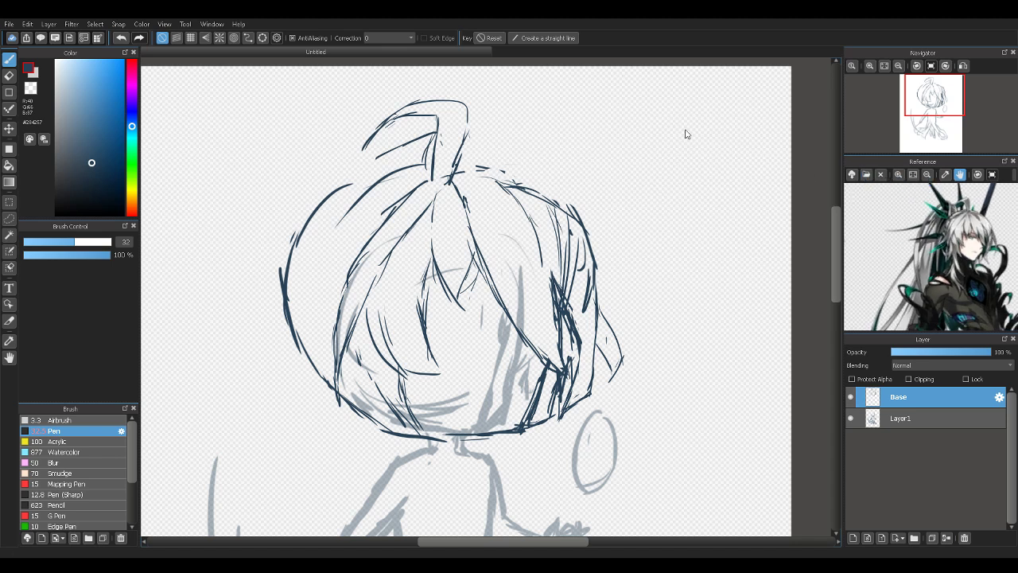
{"action": "left_click", "coordinate": [898, 174]}
{"action": "scroll", "coordinate": [939, 263], "scroll_direction": "up", "scroll_amount": 8}
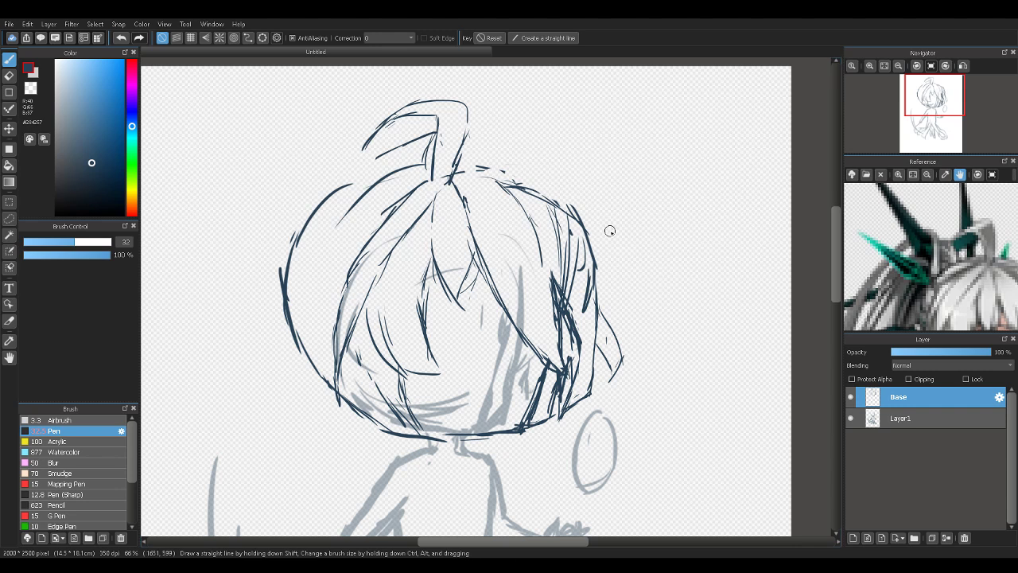
{"action": "left_click", "coordinate": [928, 110]}
{"action": "mouse_move", "coordinate": [926, 111]}
{"action": "left_mouse_down"}
{"action": "mouse_move", "coordinate": [923, 101]}
{"action": "mouse_move", "coordinate": [923, 127]}
{"action": "mouse_move", "coordinate": [926, 115]}
{"action": "left_mouse_up"}
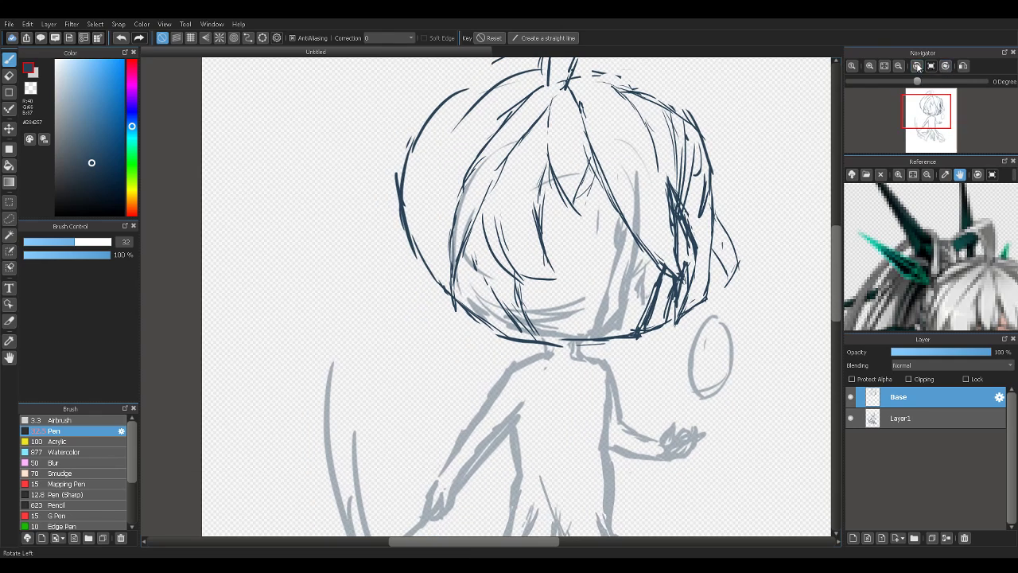
{"action": "left_click", "coordinate": [899, 66]}
{"action": "left_click_drag", "start_coordinate": [939, 271], "coordinate": [918, 255]}
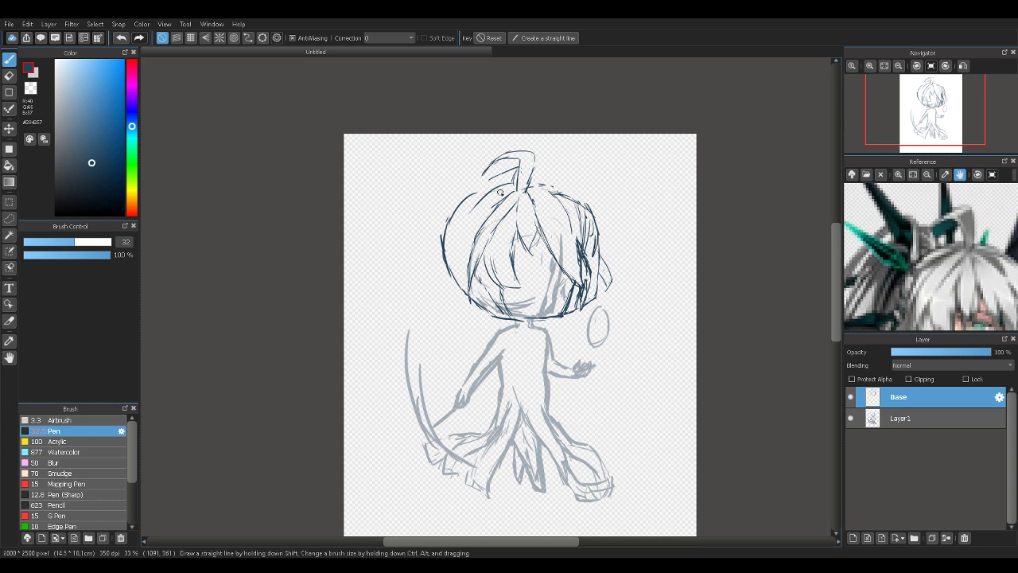
{"action": "left_click", "coordinate": [898, 68]}
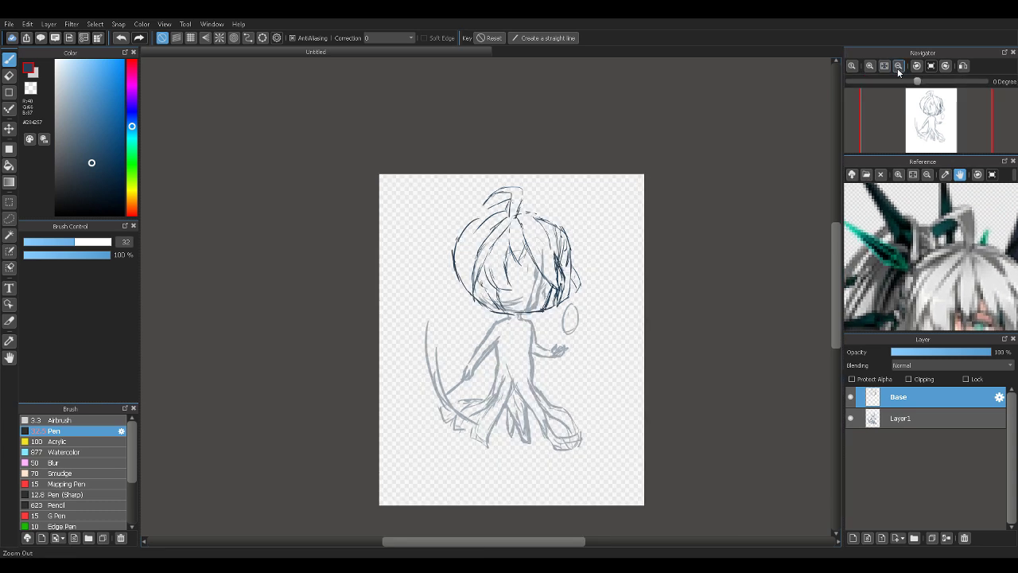
{"action": "left_click", "coordinate": [928, 175]}
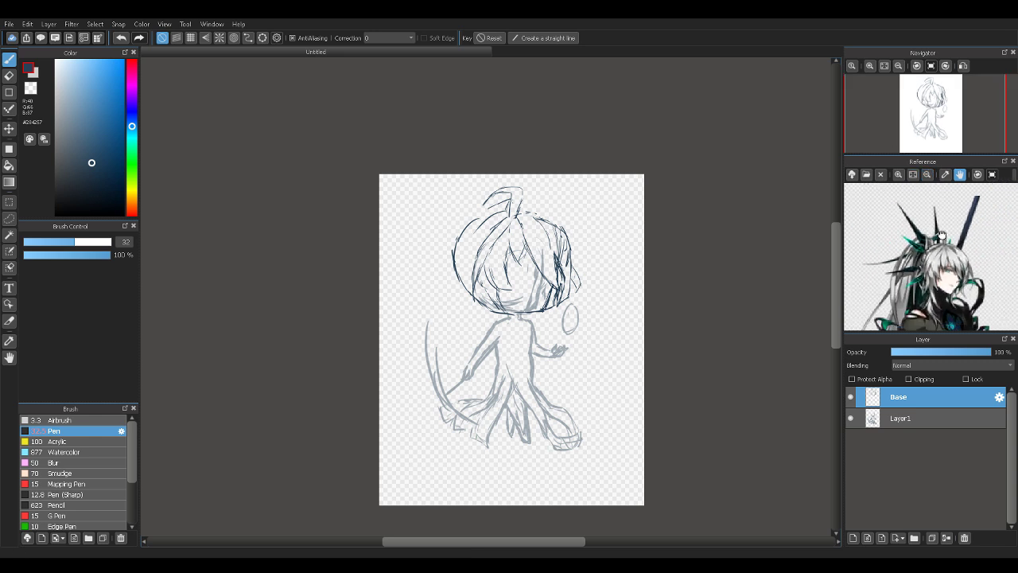
{"action": "left_click_drag", "start_coordinate": [928, 221], "coordinate": [936, 229]}
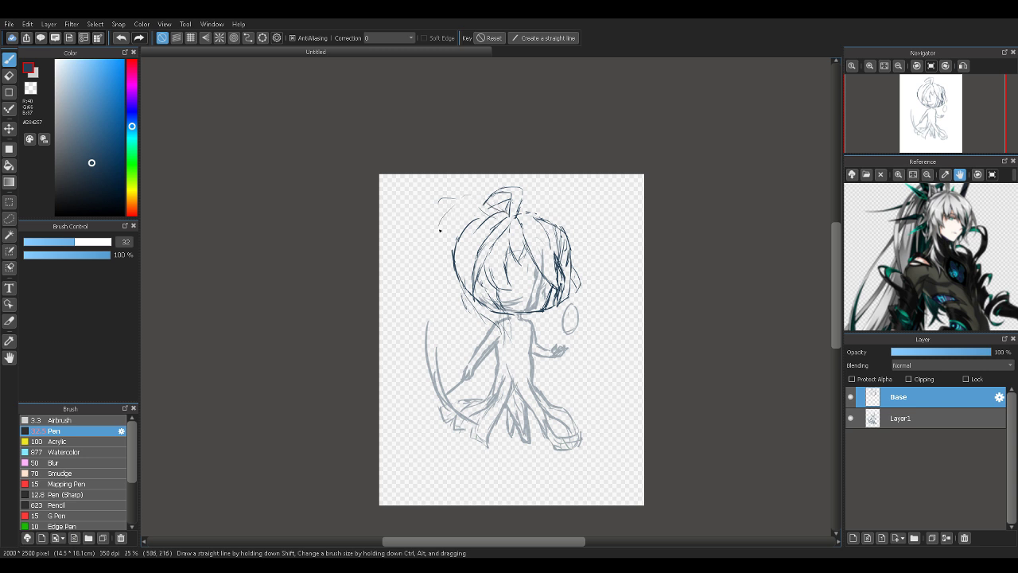
Sketch the outer curve of a long ponytail sweeping down the left side of the head and body
{"action": "left_click_drag", "start_coordinate": [452, 200], "coordinate": [419, 319]}
{"action": "left_click_drag", "start_coordinate": [426, 274], "coordinate": [443, 324]}
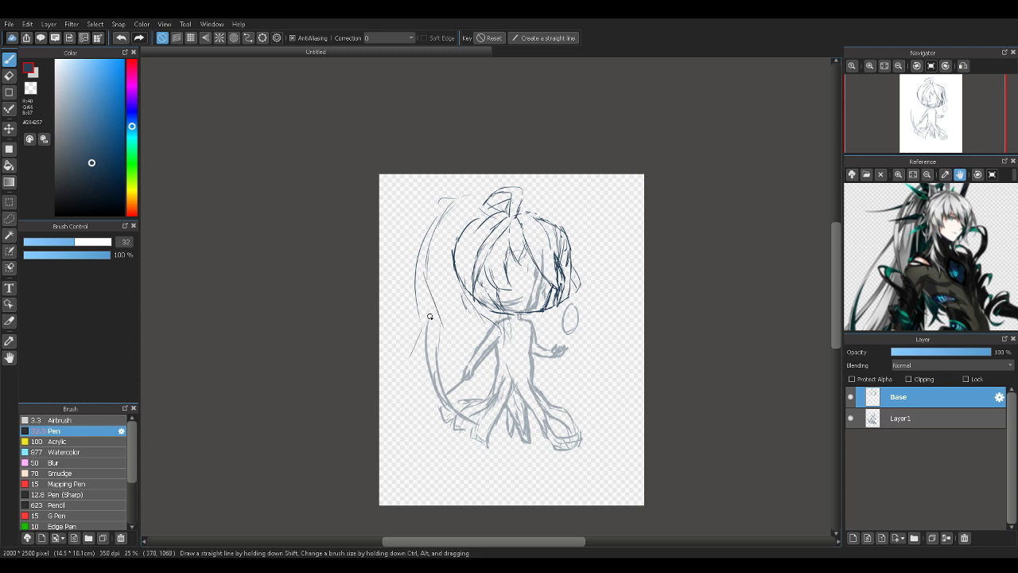
{"action": "left_click_drag", "start_coordinate": [417, 325], "coordinate": [399, 364]}
{"action": "left_click_drag", "start_coordinate": [405, 364], "coordinate": [415, 432]}
Following the full-figure reference, sketch the lower ponytail strands behind the left arm down to the feet
{"action": "left_click_drag", "start_coordinate": [942, 312], "coordinate": [977, 176]}
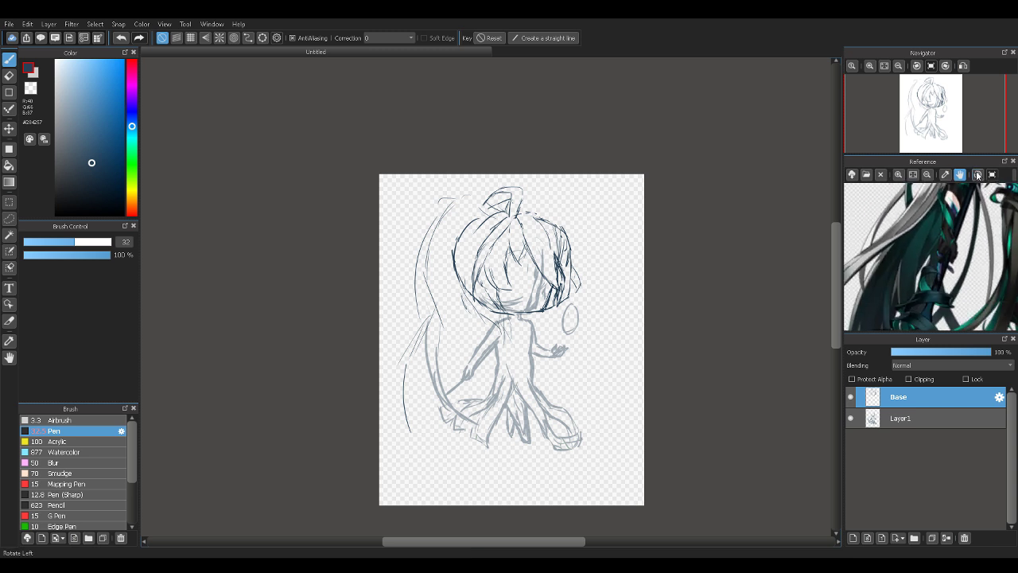
{"action": "left_click", "coordinate": [927, 175]}
{"action": "left_click", "coordinate": [928, 174]}
{"action": "left_click", "coordinate": [927, 174]}
{"action": "left_click", "coordinate": [927, 175]}
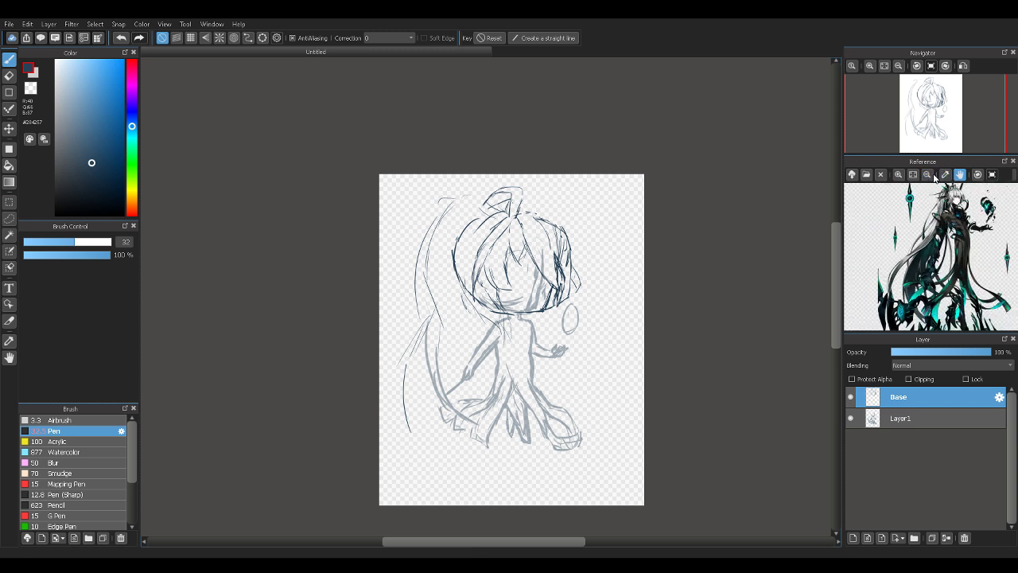
{"action": "left_click", "coordinate": [932, 175]}
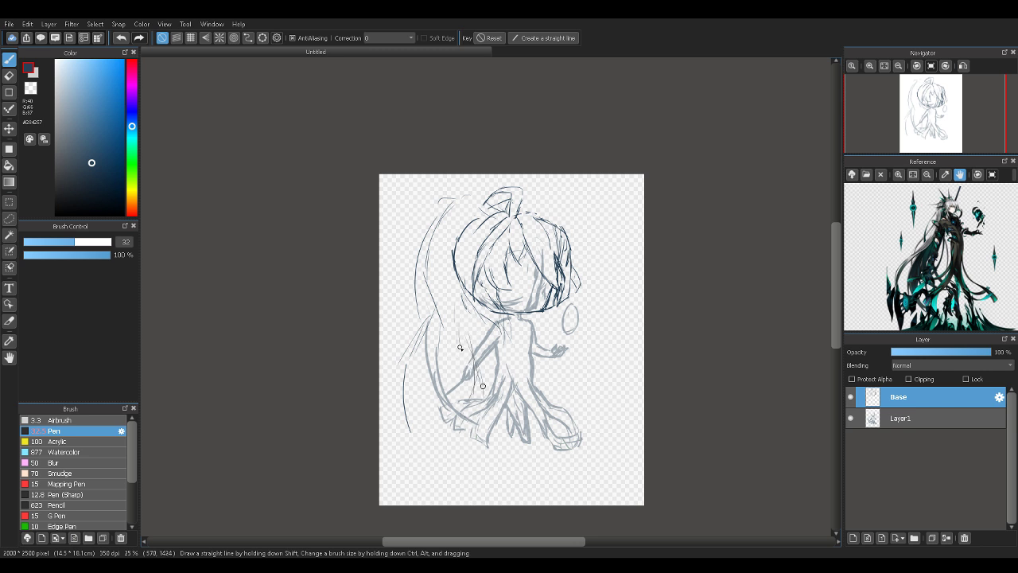
{"action": "left_click_drag", "start_coordinate": [465, 353], "coordinate": [481, 410]}
{"action": "left_click_drag", "start_coordinate": [450, 390], "coordinate": [467, 335]}
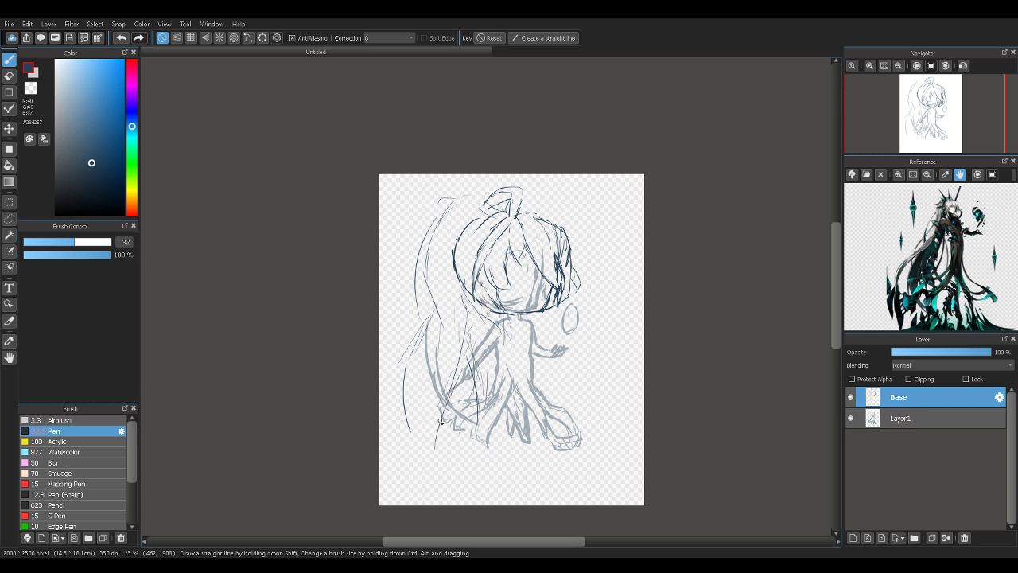
{"action": "left_click_drag", "start_coordinate": [416, 368], "coordinate": [412, 451]}
{"action": "left_click_drag", "start_coordinate": [473, 377], "coordinate": [461, 458]}
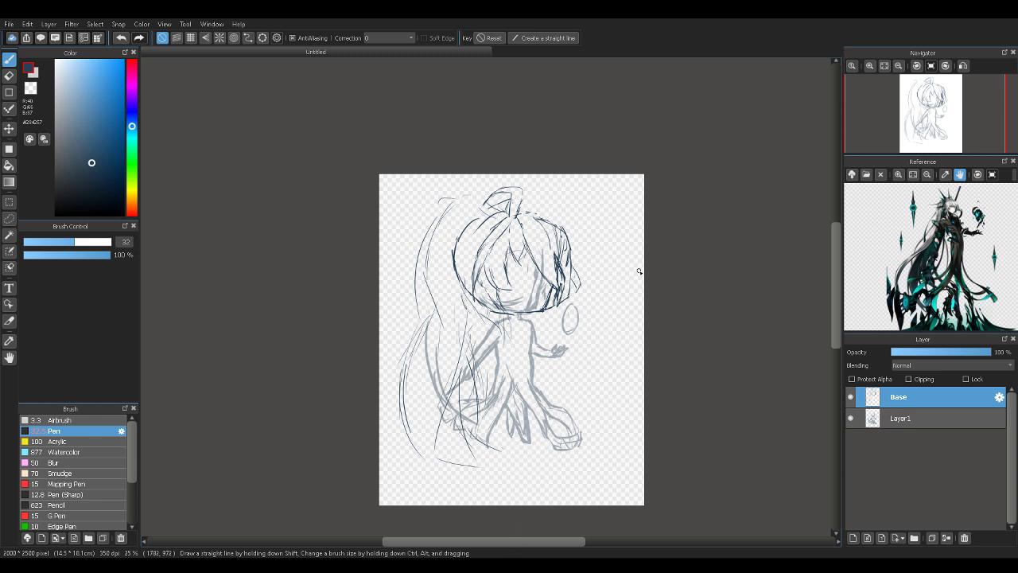
Erase the thick strokes along the right side of the jaw and redraw that edge as a cleaner line
{"action": "mouse_move", "coordinate": [887, 102]}
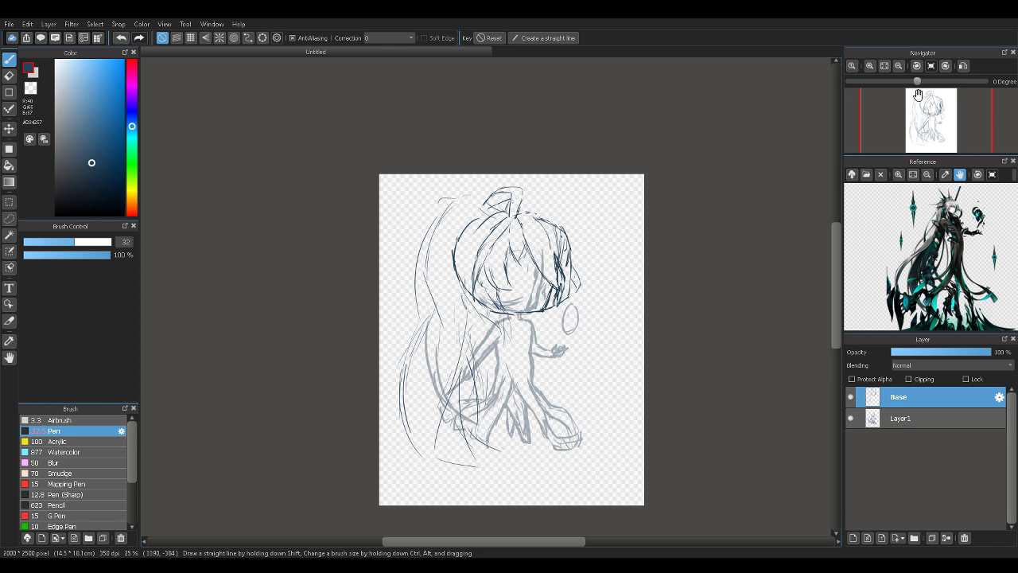
{"action": "left_click", "coordinate": [874, 69]}
{"action": "left_click", "coordinate": [874, 70]}
{"action": "left_click", "coordinate": [874, 69]}
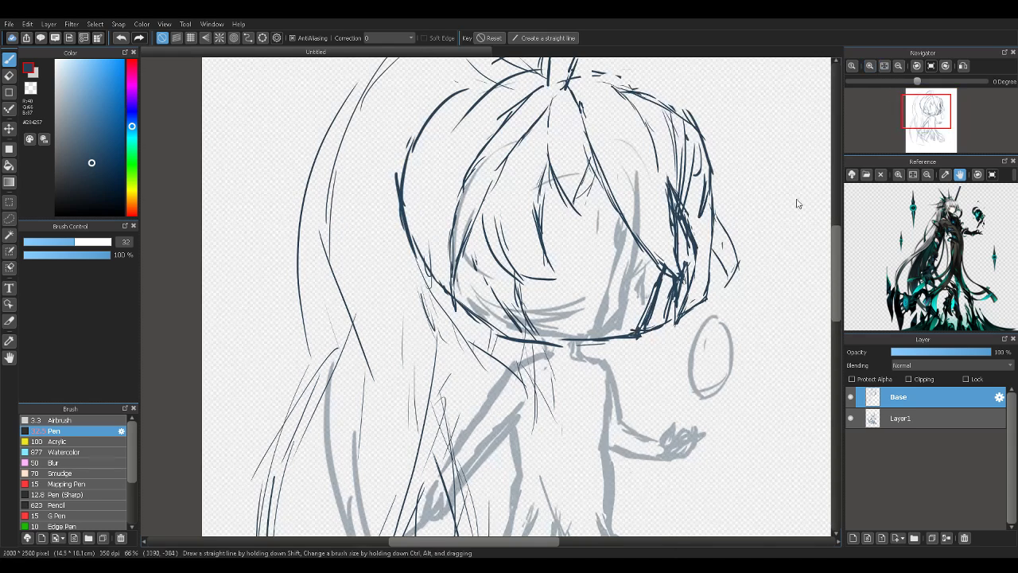
{"action": "key", "text": "e"}
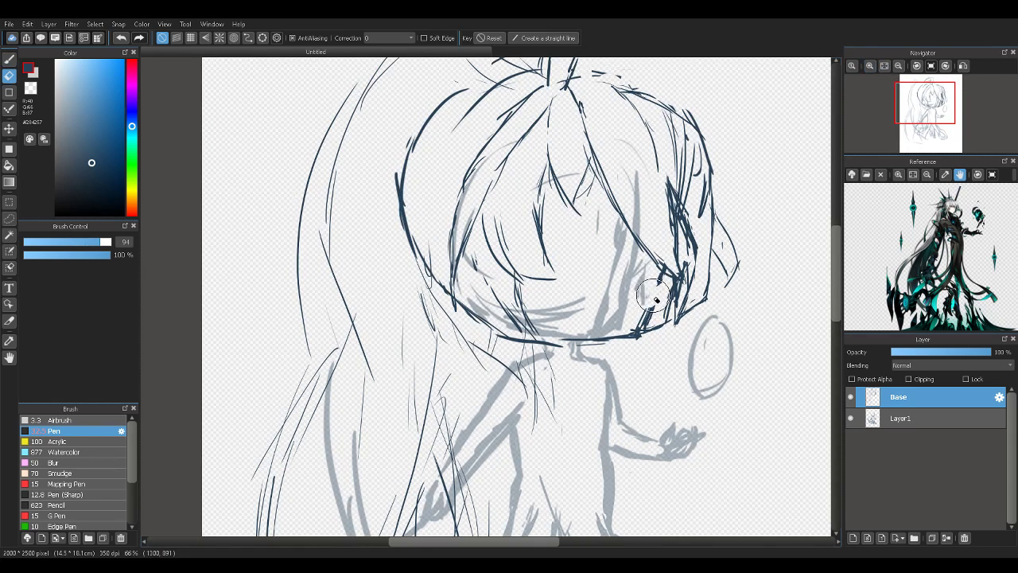
{"action": "key", "text": "b"}
{"action": "left_click_drag", "start_coordinate": [664, 270], "coordinate": [645, 320]}
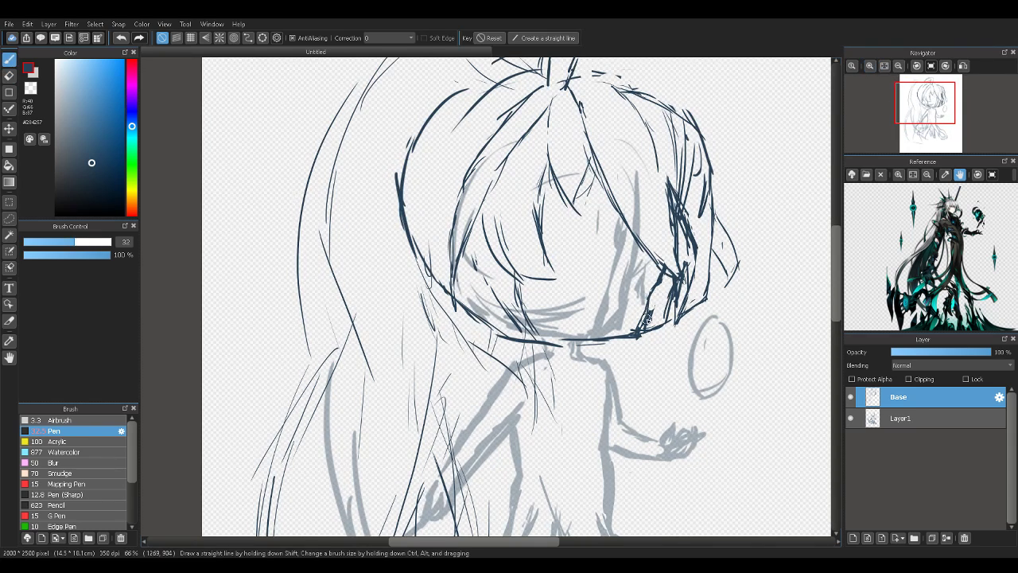
{"action": "key", "text": "e"}
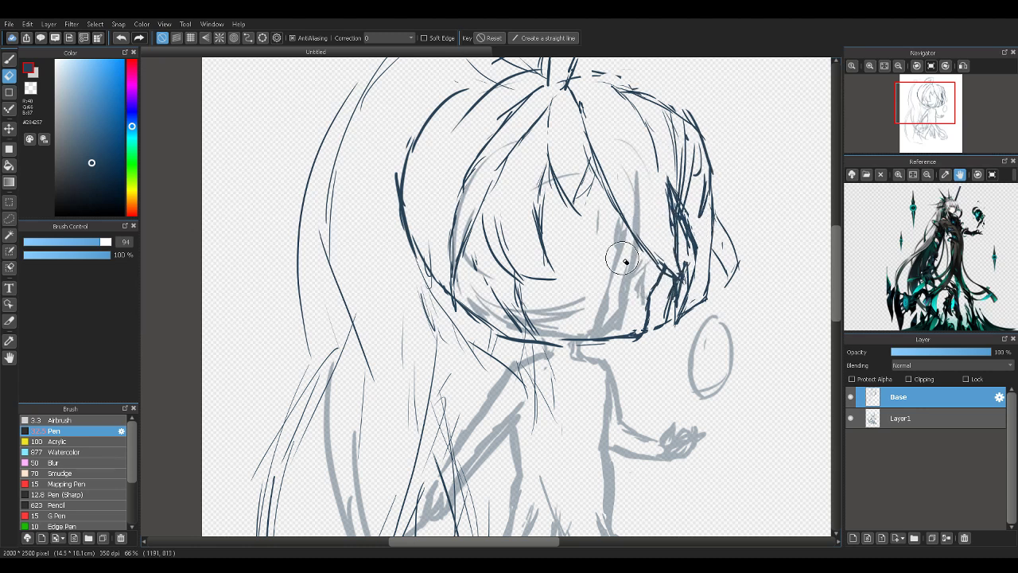
{"action": "key", "text": "b"}
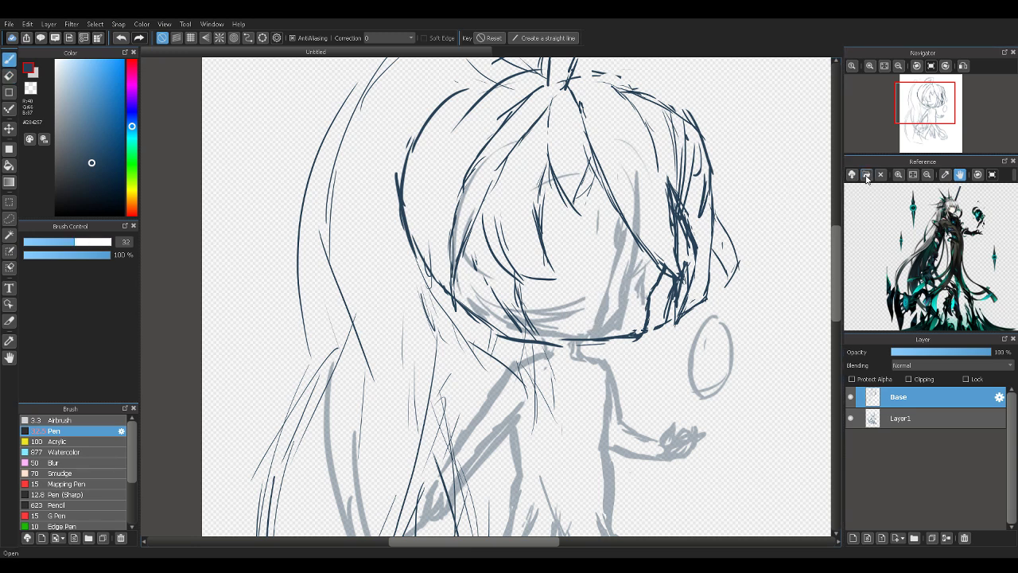
Examine the reference character's face and side hair up close
{"action": "left_click", "coordinate": [901, 175]}
{"action": "left_click", "coordinate": [901, 175]}
{"action": "left_click", "coordinate": [902, 175]}
{"action": "left_click", "coordinate": [902, 175]}
{"action": "left_click", "coordinate": [902, 175]}
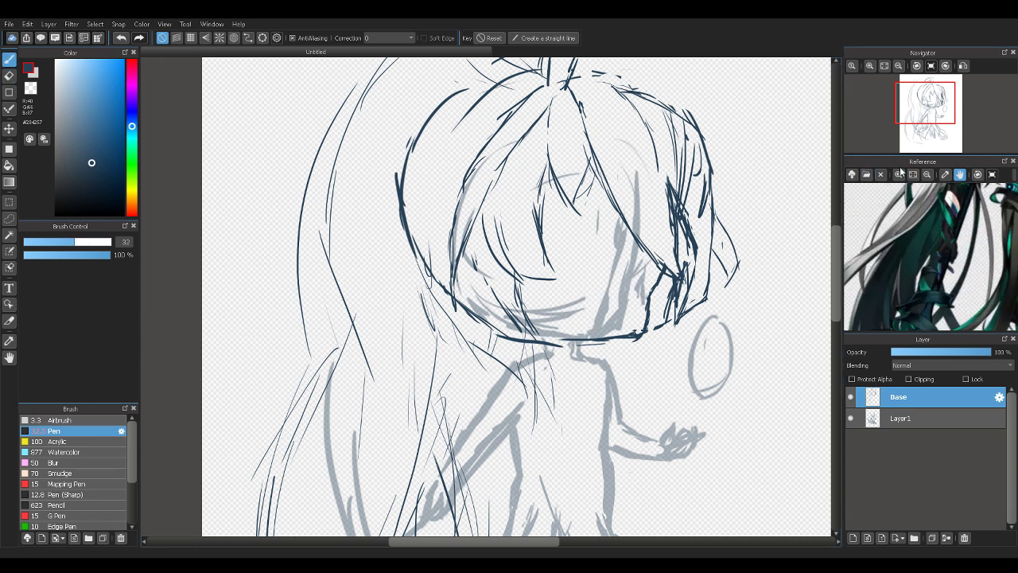
{"action": "left_click_drag", "start_coordinate": [900, 164], "coordinate": [900, 166]}
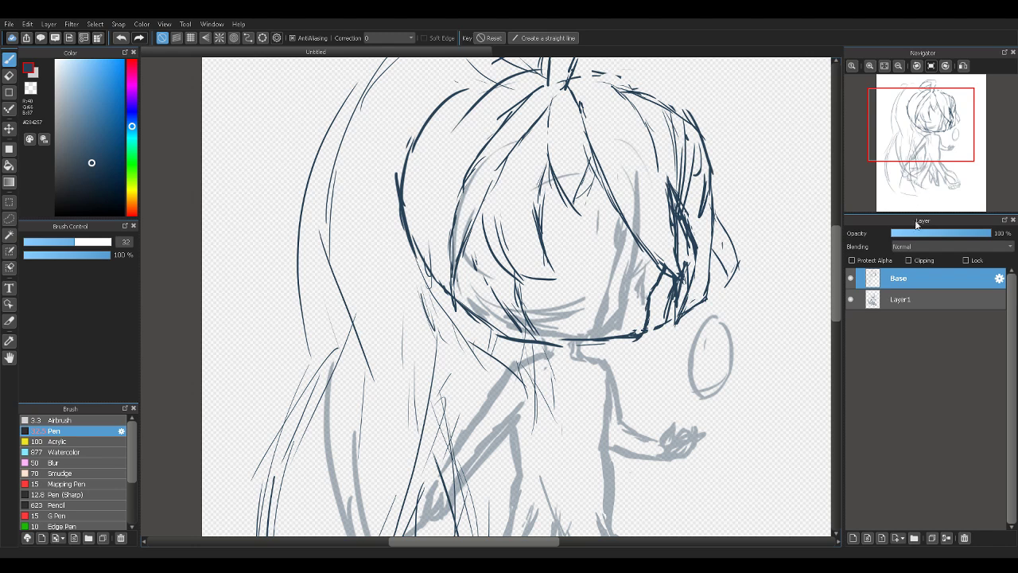
{"action": "left_click_drag", "start_coordinate": [932, 231], "coordinate": [923, 216]}
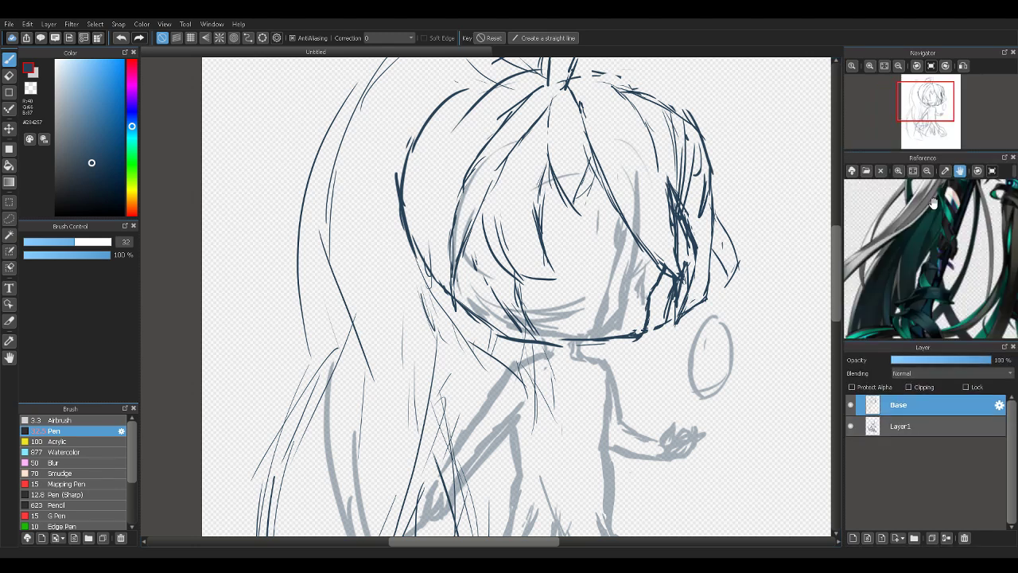
{"action": "scroll", "coordinate": [969, 218], "scroll_direction": "down", "scroll_amount": 4}
{"action": "left_click", "coordinate": [900, 171]}
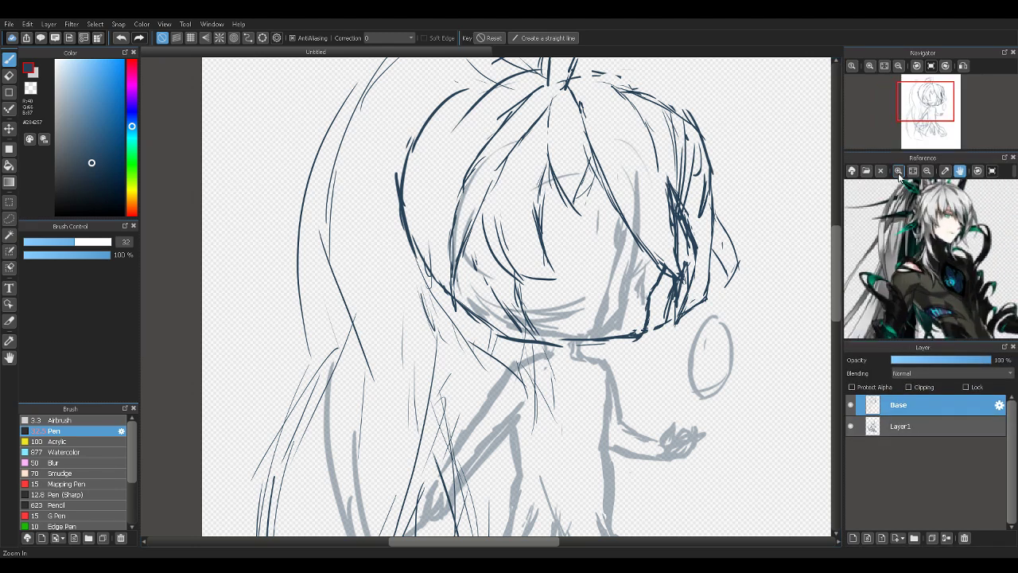
{"action": "left_click", "coordinate": [900, 171]}
{"action": "left_click", "coordinate": [900, 172]}
{"action": "left_click_drag", "start_coordinate": [929, 218], "coordinate": [932, 256]}
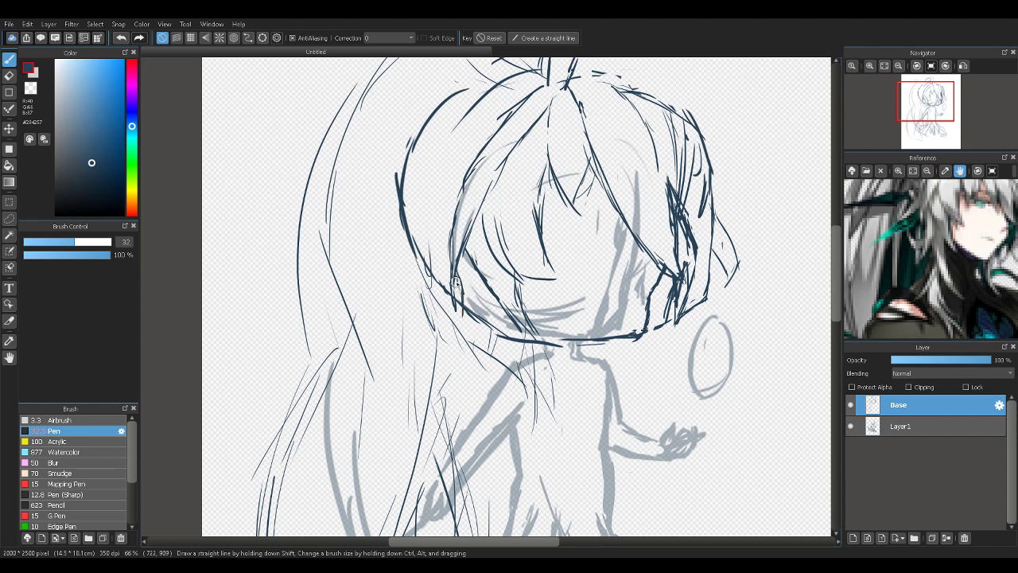
Sketch a long, layered side lock falling from the left corner of the jaw over the shoulder to the upper chest
{"action": "left_click_drag", "start_coordinate": [451, 266], "coordinate": [459, 316]}
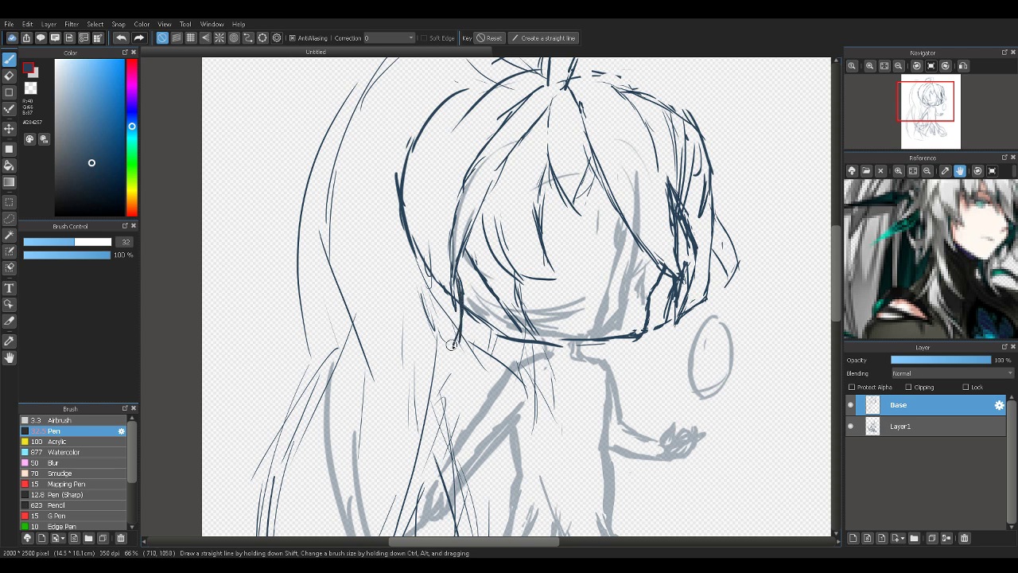
{"action": "mouse_move", "coordinate": [454, 346]}
{"action": "left_mouse_down"}
{"action": "mouse_move", "coordinate": [481, 313]}
{"action": "mouse_move", "coordinate": [492, 348]}
{"action": "mouse_move", "coordinate": [474, 322]}
{"action": "mouse_move", "coordinate": [502, 358]}
{"action": "mouse_move", "coordinate": [486, 343]}
{"action": "mouse_move", "coordinate": [515, 361]}
{"action": "left_mouse_up"}
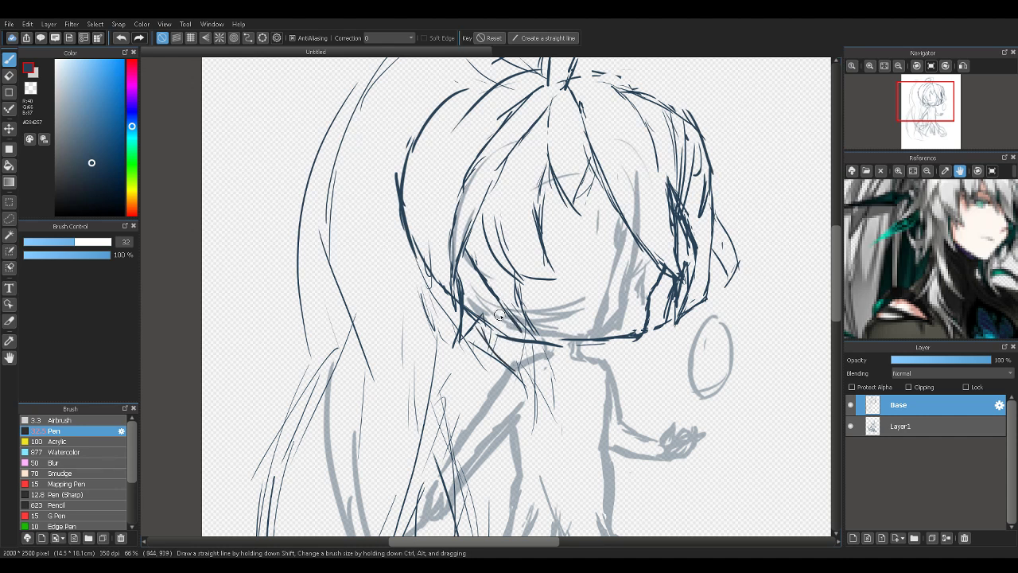
{"action": "mouse_move", "coordinate": [501, 309]}
{"action": "left_mouse_down"}
{"action": "mouse_move", "coordinate": [502, 346]}
{"action": "mouse_move", "coordinate": [498, 315]}
{"action": "mouse_move", "coordinate": [529, 395]}
{"action": "mouse_move", "coordinate": [512, 368]}
{"action": "mouse_move", "coordinate": [522, 386]}
{"action": "mouse_move", "coordinate": [527, 367]}
{"action": "mouse_move", "coordinate": [508, 358]}
{"action": "mouse_move", "coordinate": [529, 385]}
{"action": "left_mouse_up"}
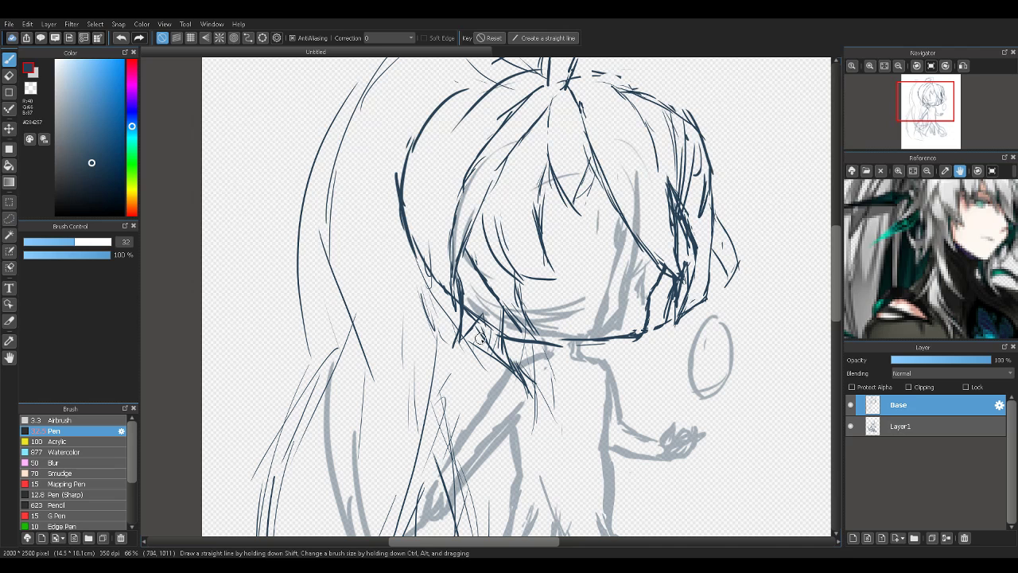
{"action": "mouse_move", "coordinate": [477, 328]}
{"action": "left_mouse_down"}
{"action": "mouse_move", "coordinate": [508, 376]}
{"action": "mouse_move", "coordinate": [479, 341]}
{"action": "mouse_move", "coordinate": [535, 381]}
{"action": "mouse_move", "coordinate": [514, 365]}
{"action": "mouse_move", "coordinate": [539, 371]}
{"action": "mouse_move", "coordinate": [531, 381]}
{"action": "mouse_move", "coordinate": [471, 347]}
{"action": "mouse_move", "coordinate": [497, 375]}
{"action": "mouse_move", "coordinate": [494, 364]}
{"action": "mouse_move", "coordinate": [508, 408]}
{"action": "left_mouse_up"}
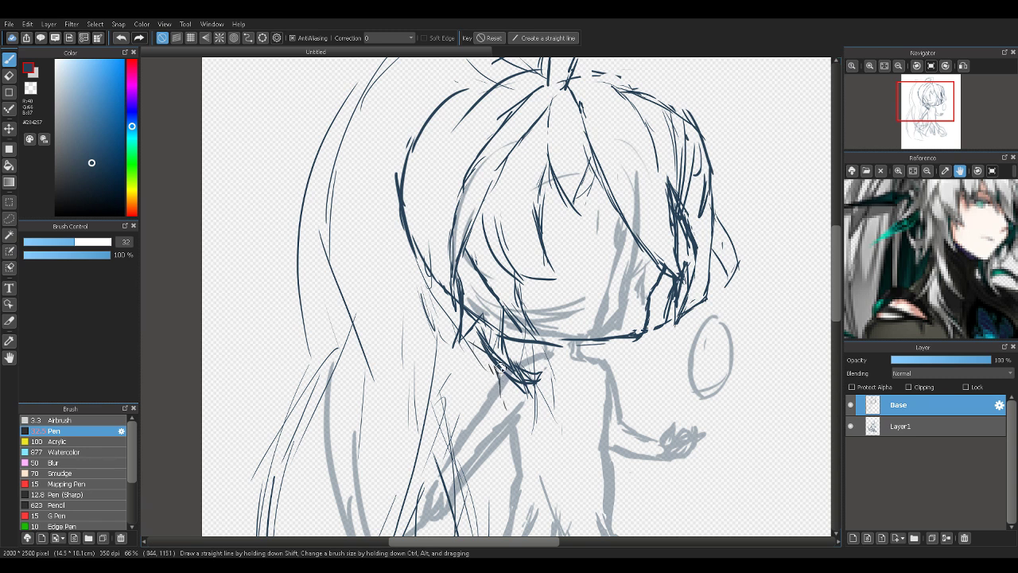
{"action": "left_click_drag", "start_coordinate": [502, 370], "coordinate": [511, 410]}
{"action": "left_click_drag", "start_coordinate": [502, 375], "coordinate": [508, 418]}
{"action": "mouse_move", "coordinate": [500, 371]}
{"action": "left_mouse_down"}
{"action": "mouse_move", "coordinate": [508, 418]}
{"action": "mouse_move", "coordinate": [534, 436]}
{"action": "left_mouse_up"}
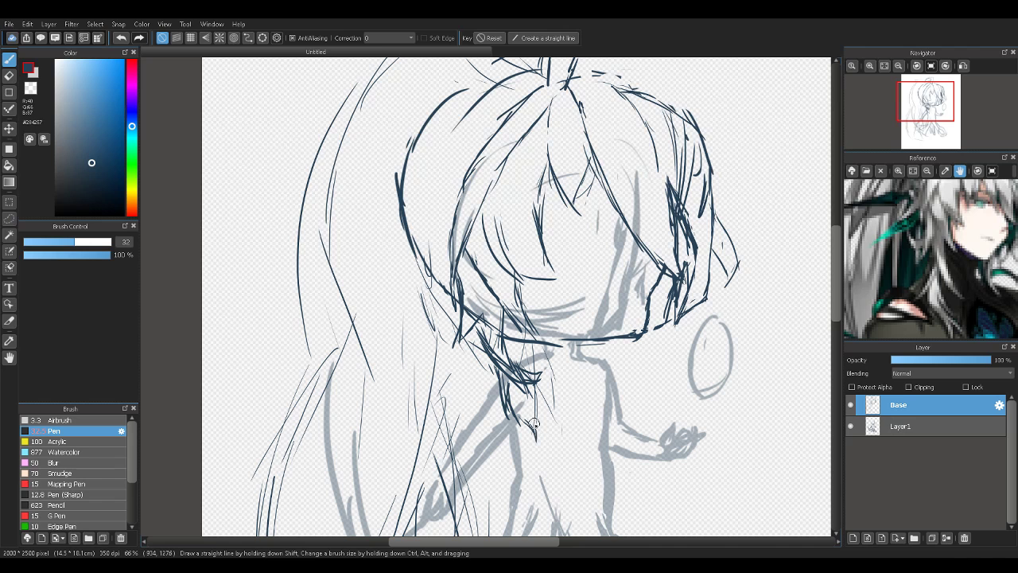
{"action": "mouse_move", "coordinate": [533, 421]}
{"action": "left_mouse_down"}
{"action": "mouse_move", "coordinate": [543, 450]}
{"action": "mouse_move", "coordinate": [518, 406]}
{"action": "mouse_move", "coordinate": [545, 430]}
{"action": "mouse_move", "coordinate": [540, 414]}
{"action": "mouse_move", "coordinate": [520, 369]}
{"action": "left_mouse_up"}
{"action": "left_click_drag", "start_coordinate": [978, 240], "coordinate": [987, 265]}
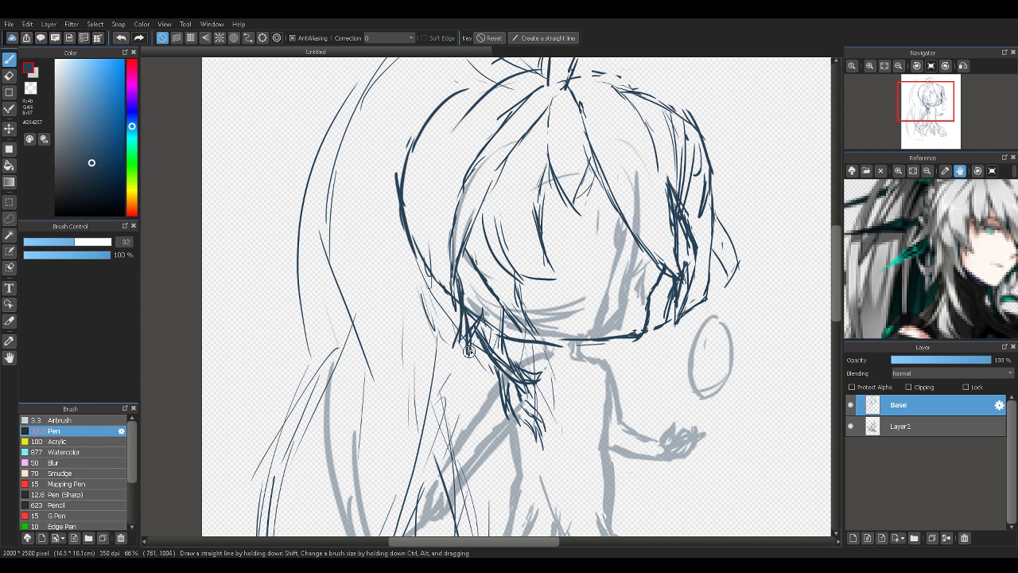
{"action": "key", "text": "w"}
{"action": "left_click", "coordinate": [447, 303]}
{"action": "key", "text": "e"}
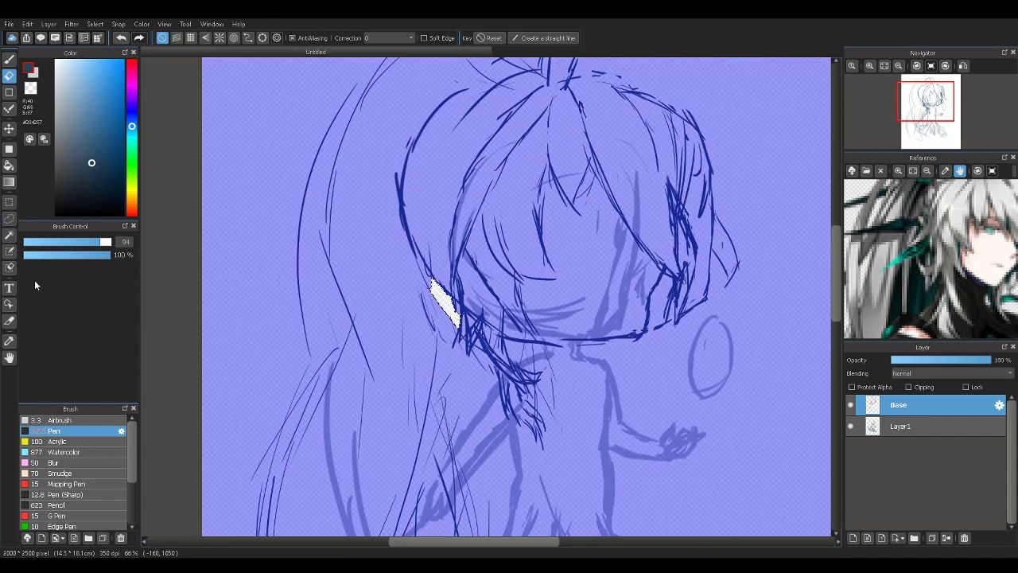
{"action": "left_click", "coordinate": [9, 202]}
{"action": "left_click", "coordinate": [427, 259]}
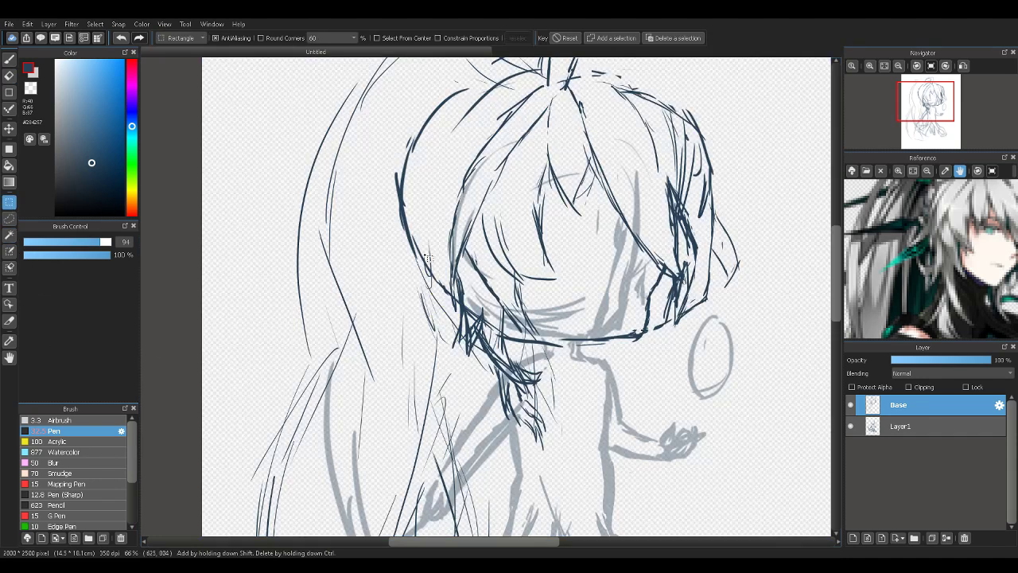
Clean up the tangled strokes at the left jaw corner and darken the side-lock line running along the face
{"action": "key", "text": "e"}
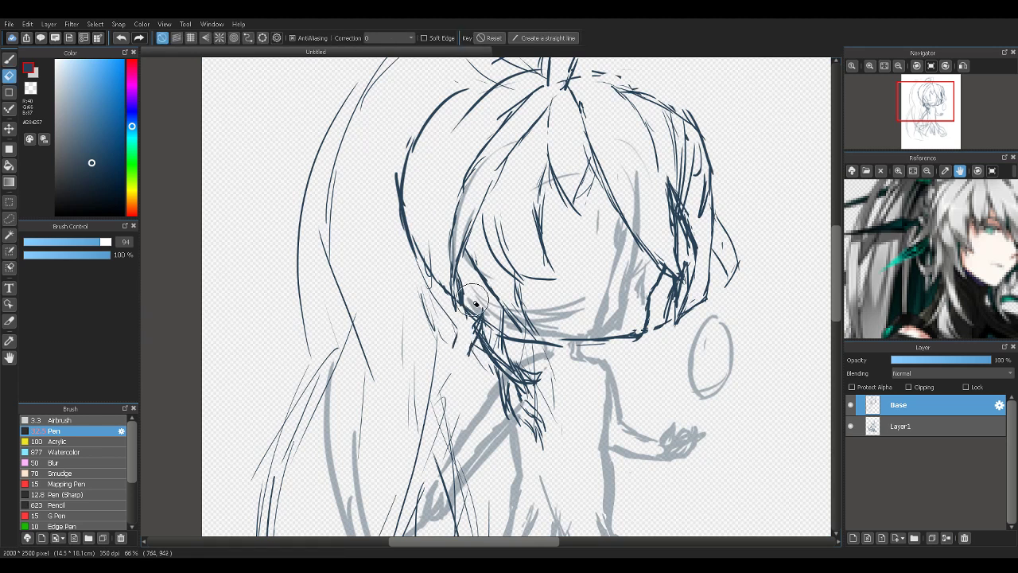
{"action": "key", "text": "b"}
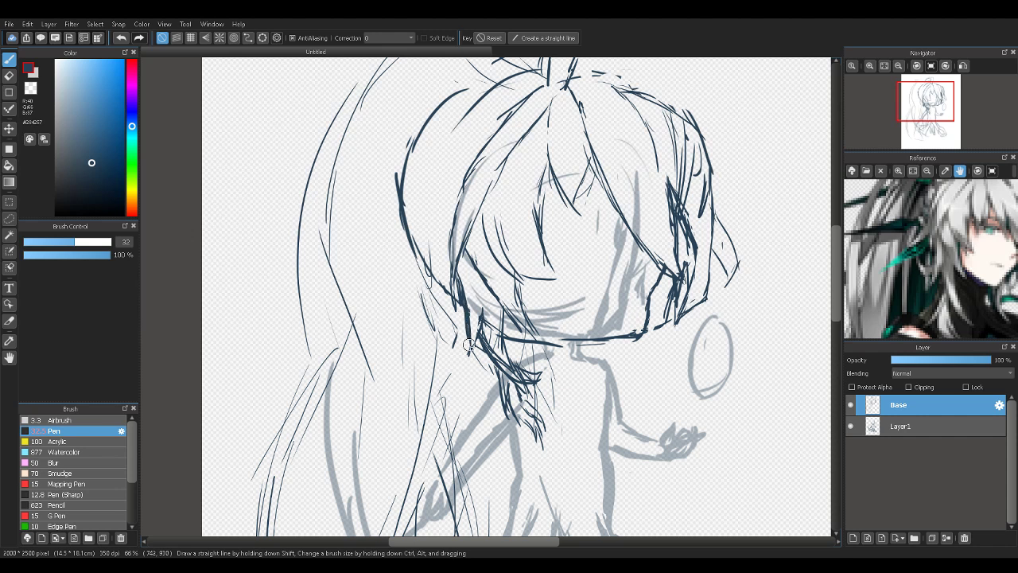
{"action": "mouse_move", "coordinate": [479, 331]}
{"action": "left_mouse_down"}
{"action": "mouse_move", "coordinate": [467, 352]}
{"action": "mouse_move", "coordinate": [499, 355]}
{"action": "left_mouse_up"}
{"action": "key", "text": "e"}
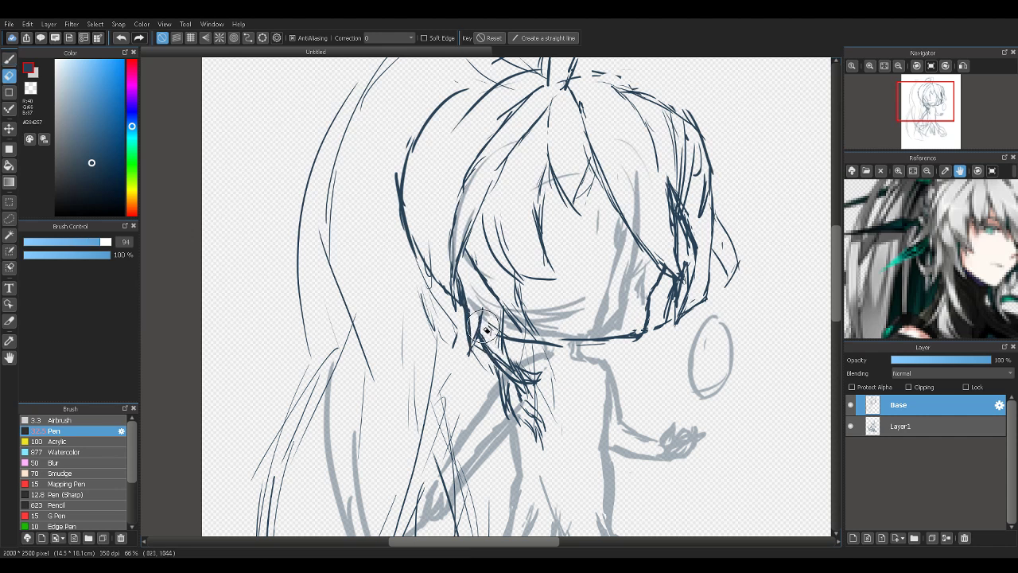
{"action": "key", "text": "b"}
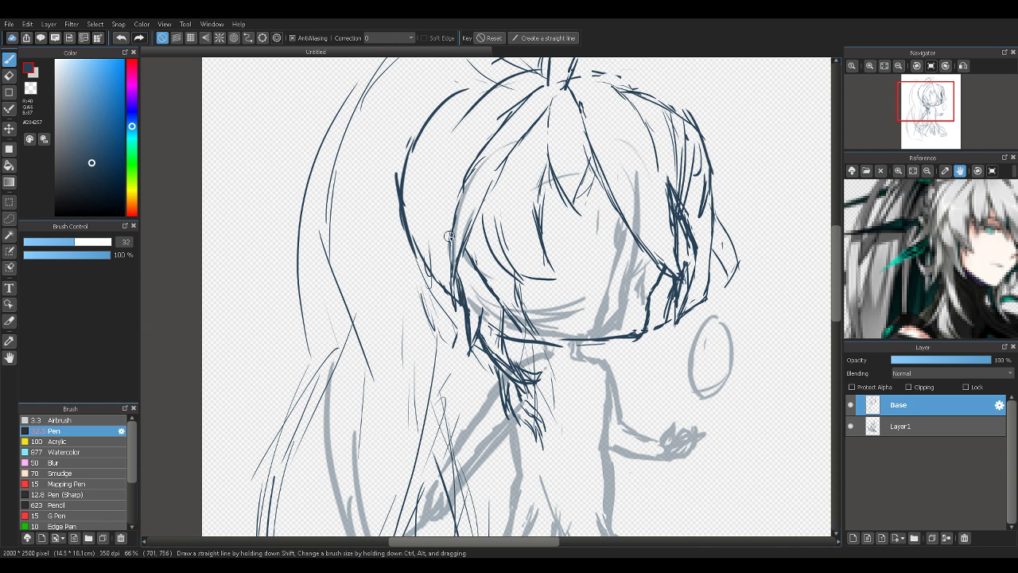
{"action": "left_click_drag", "start_coordinate": [450, 235], "coordinate": [454, 295]}
{"action": "left_click_drag", "start_coordinate": [452, 253], "coordinate": [455, 309]}
{"action": "left_click_drag", "start_coordinate": [467, 236], "coordinate": [457, 278]}
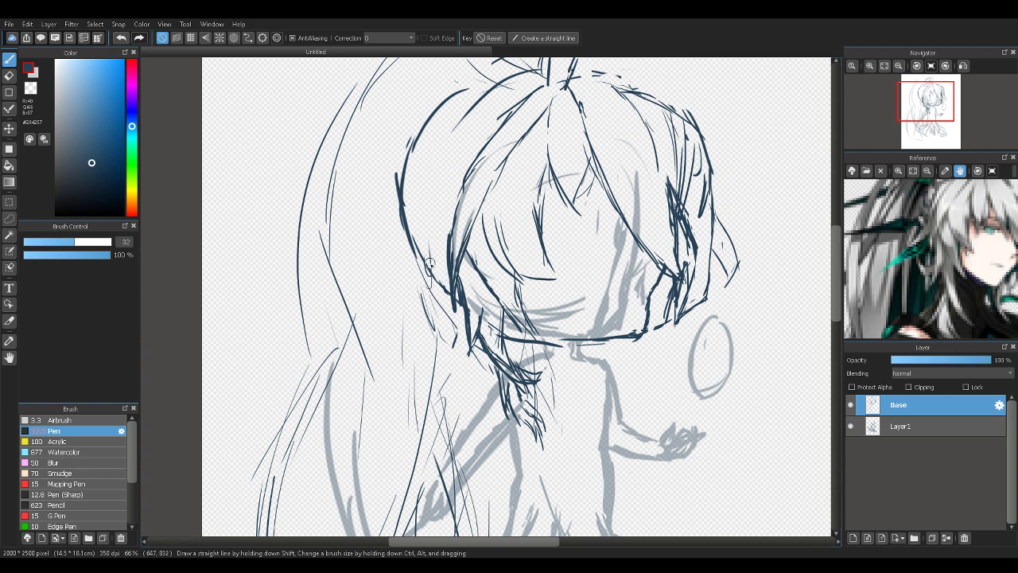
Erase the left outer outline of the hair and redraw it closer to the face, following the reference
{"action": "key", "text": "e"}
{"action": "mouse_move", "coordinate": [466, 80]}
{"action": "left_mouse_down"}
{"action": "mouse_move", "coordinate": [440, 99]}
{"action": "mouse_move", "coordinate": [422, 175]}
{"action": "mouse_move", "coordinate": [437, 101]}
{"action": "mouse_move", "coordinate": [405, 233]}
{"action": "mouse_move", "coordinate": [430, 275]}
{"action": "left_mouse_up"}
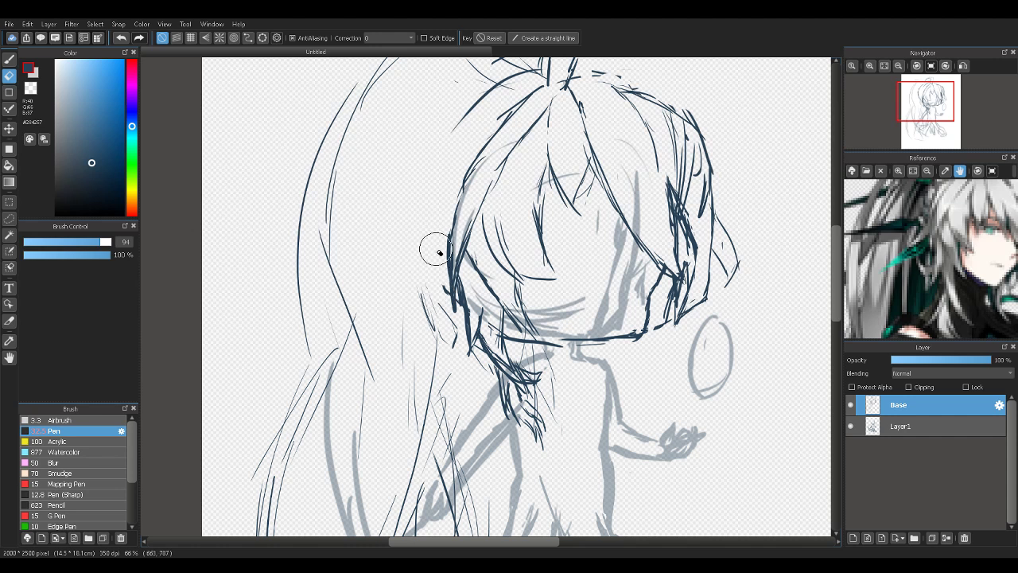
{"action": "key", "text": "b"}
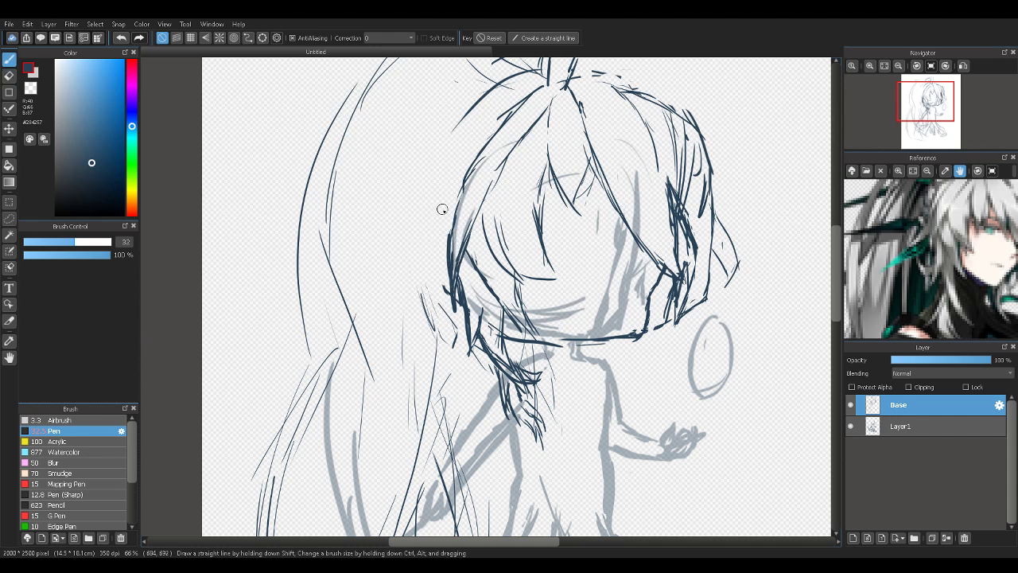
{"action": "left_click_drag", "start_coordinate": [935, 216], "coordinate": [928, 262]}
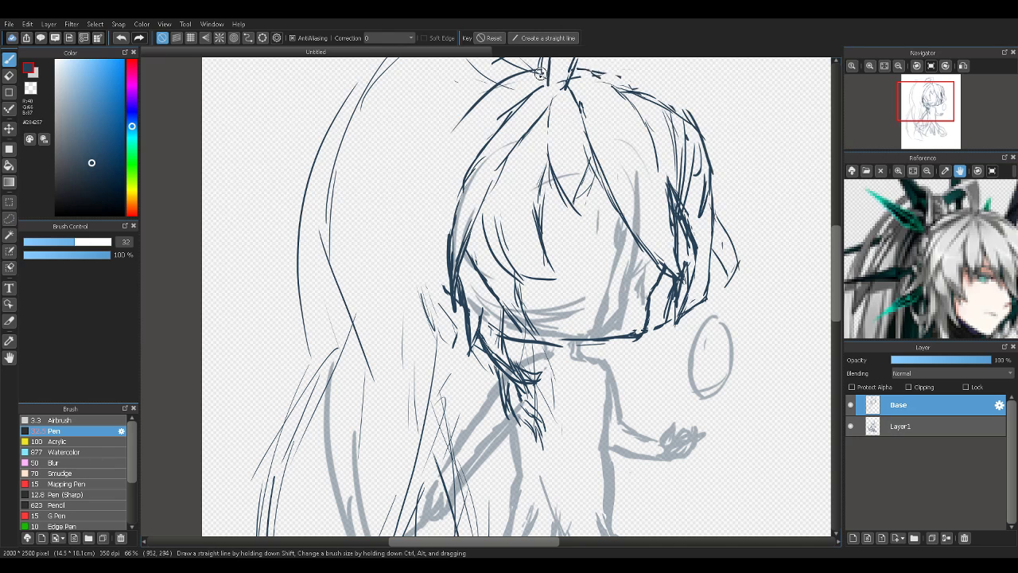
{"action": "mouse_move", "coordinate": [540, 74]}
{"action": "left_mouse_down"}
{"action": "mouse_move", "coordinate": [459, 103]}
{"action": "mouse_move", "coordinate": [485, 86]}
{"action": "mouse_move", "coordinate": [428, 147]}
{"action": "mouse_move", "coordinate": [438, 125]}
{"action": "mouse_move", "coordinate": [430, 199]}
{"action": "mouse_move", "coordinate": [431, 167]}
{"action": "mouse_move", "coordinate": [439, 234]}
{"action": "left_mouse_up"}
{"action": "left_click_drag", "start_coordinate": [432, 181], "coordinate": [443, 274]}
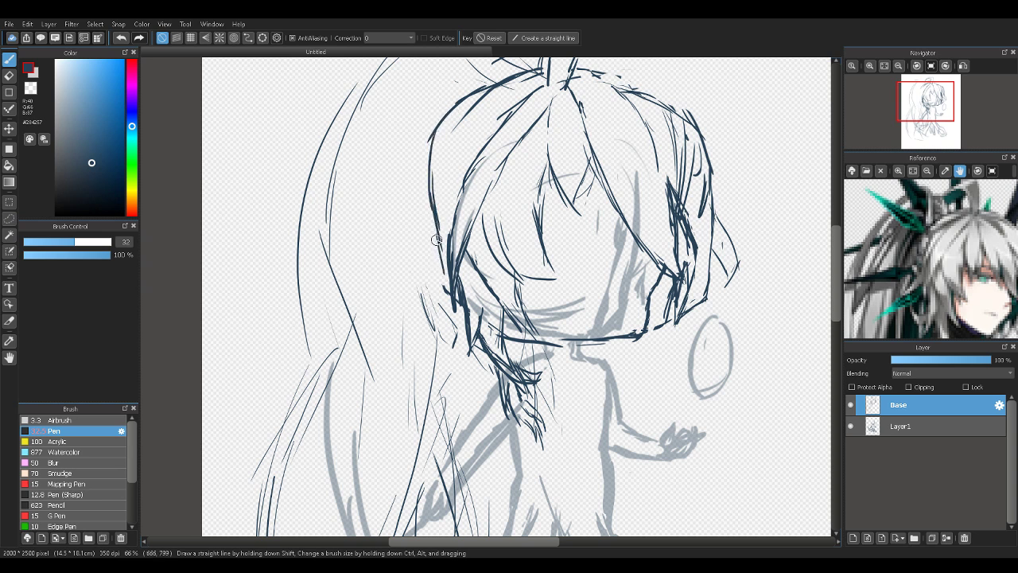
Erase the narrow left hair outline and redraw it slightly wider, curving from the crown down to ear level
{"action": "key", "text": "e"}
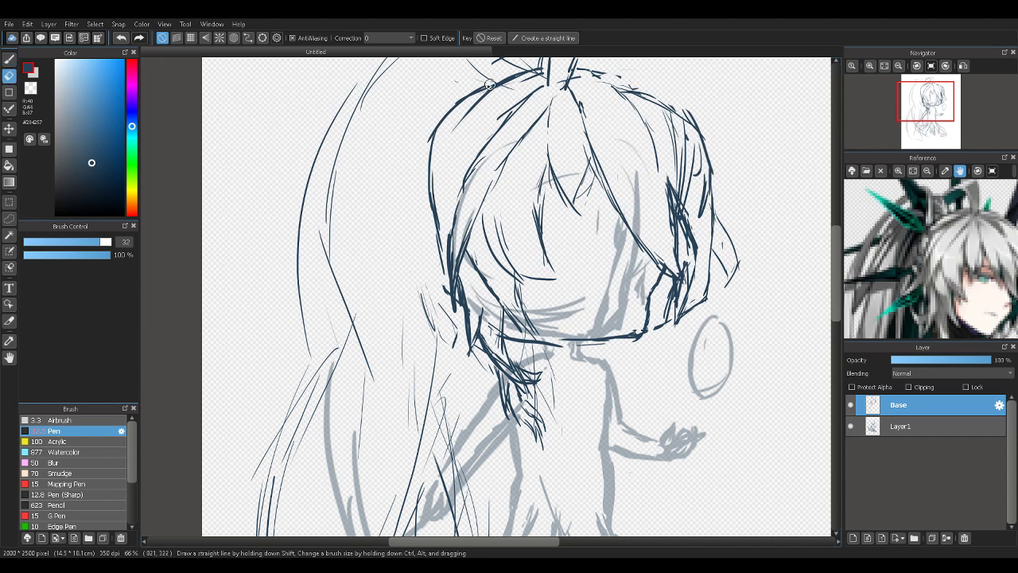
{"action": "mouse_move", "coordinate": [478, 93]}
{"action": "left_mouse_down"}
{"action": "mouse_move", "coordinate": [474, 84]}
{"action": "mouse_move", "coordinate": [466, 99]}
{"action": "left_mouse_up"}
{"action": "mouse_move", "coordinate": [418, 132]}
{"action": "left_mouse_down"}
{"action": "mouse_move", "coordinate": [414, 227]}
{"action": "mouse_move", "coordinate": [441, 285]}
{"action": "left_mouse_up"}
{"action": "key", "text": "u"}
{"action": "key", "text": "p"}
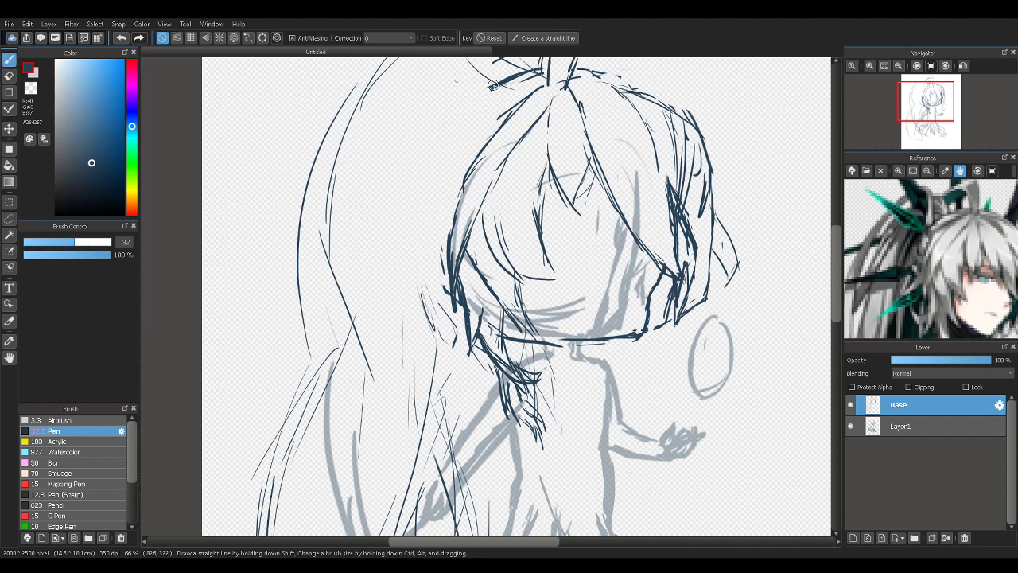
{"action": "mouse_move", "coordinate": [500, 80]}
{"action": "left_mouse_down"}
{"action": "mouse_move", "coordinate": [450, 113]}
{"action": "mouse_move", "coordinate": [442, 132]}
{"action": "left_mouse_up"}
{"action": "left_click_drag", "start_coordinate": [467, 96], "coordinate": [432, 147]}
{"action": "left_click_drag", "start_coordinate": [451, 111], "coordinate": [425, 171]}
{"action": "mouse_move", "coordinate": [434, 136]}
{"action": "left_mouse_down"}
{"action": "mouse_move", "coordinate": [423, 205]}
{"action": "mouse_move", "coordinate": [440, 268]}
{"action": "left_mouse_up"}
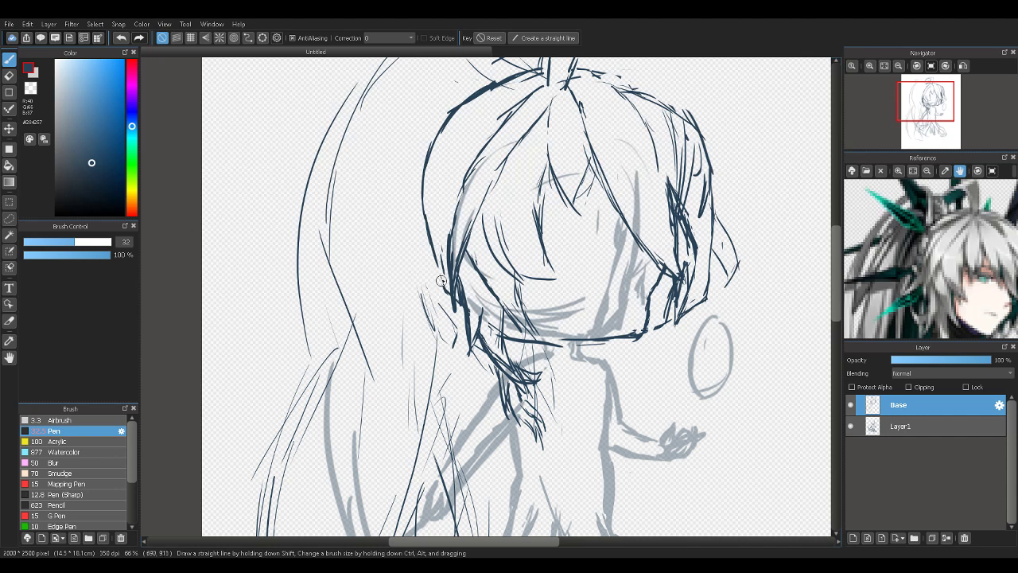
{"action": "key", "text": "e"}
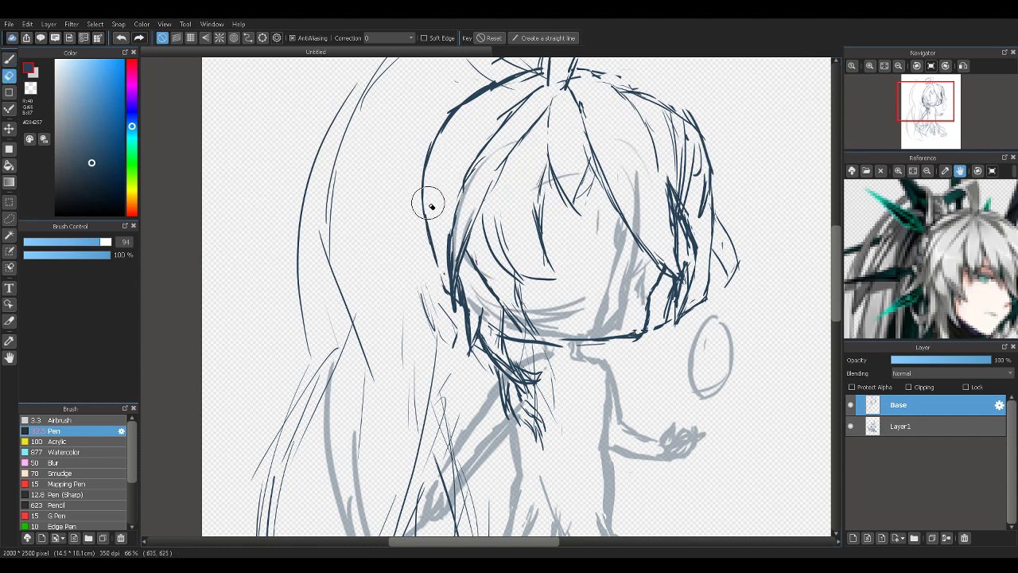
{"action": "key", "text": "p"}
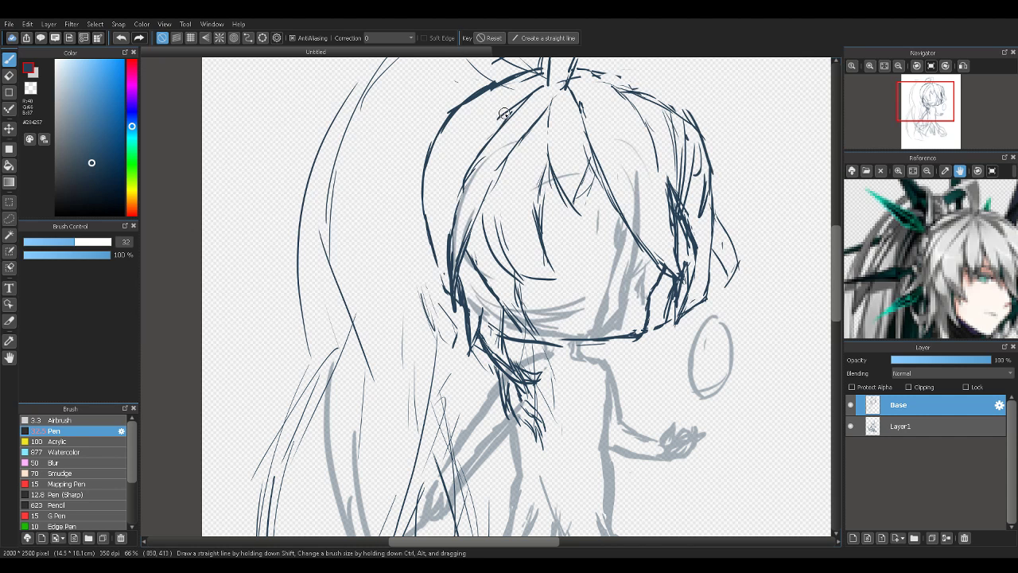
Sketch an inner side-hair strand from the crown and three pointed ornament spikes extending outward from the left of the head
{"action": "mouse_move", "coordinate": [513, 111]}
{"action": "left_mouse_down"}
{"action": "mouse_move", "coordinate": [466, 138]}
{"action": "mouse_move", "coordinate": [486, 121]}
{"action": "mouse_move", "coordinate": [456, 160]}
{"action": "mouse_move", "coordinate": [472, 136]}
{"action": "mouse_move", "coordinate": [419, 270]}
{"action": "mouse_move", "coordinate": [434, 232]}
{"action": "mouse_move", "coordinate": [414, 268]}
{"action": "left_mouse_up"}
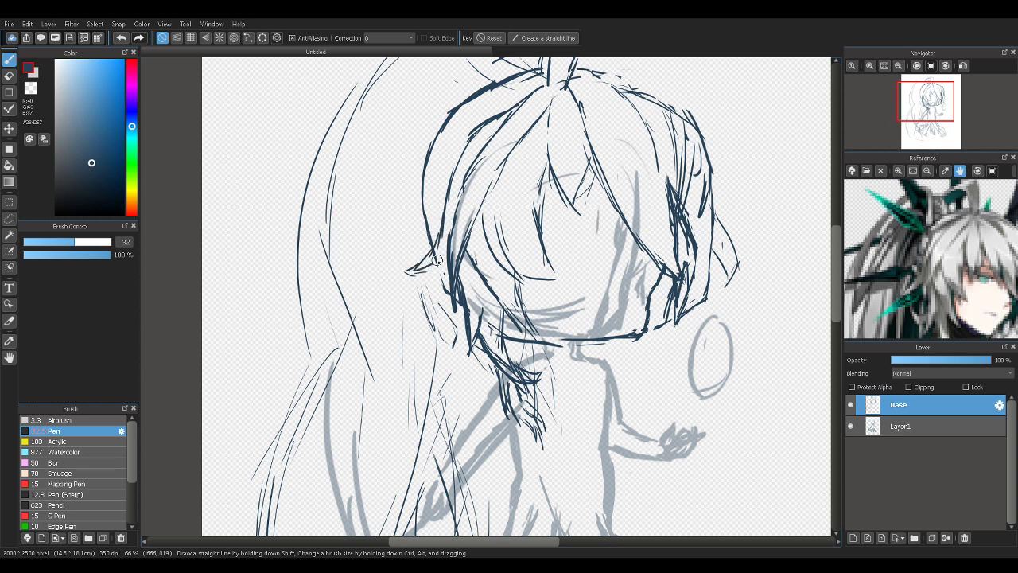
{"action": "mouse_move", "coordinate": [429, 250]}
{"action": "left_mouse_down"}
{"action": "mouse_move", "coordinate": [403, 271]}
{"action": "mouse_move", "coordinate": [442, 254]}
{"action": "left_mouse_up"}
{"action": "key", "text": "e"}
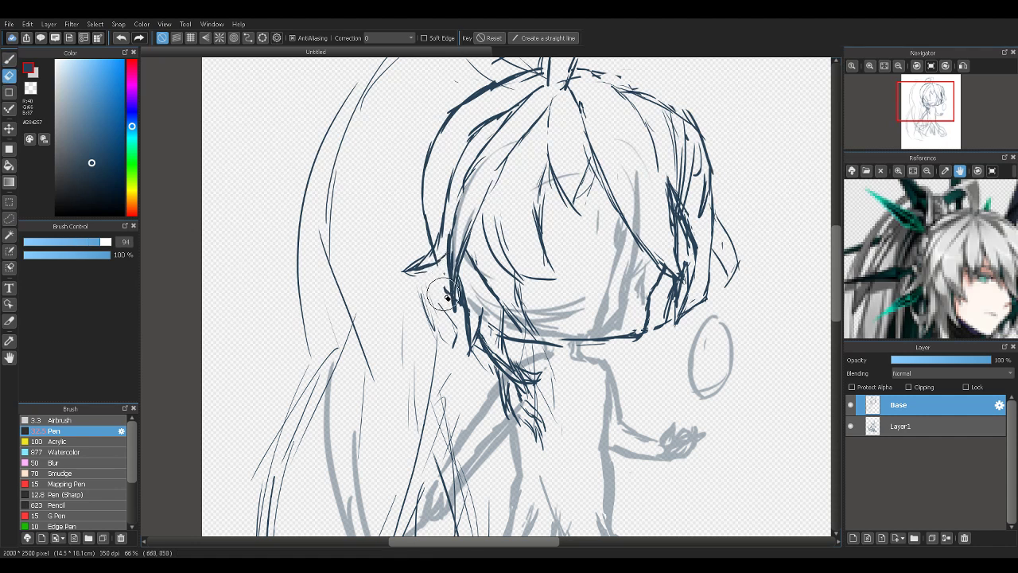
{"action": "key", "text": "b"}
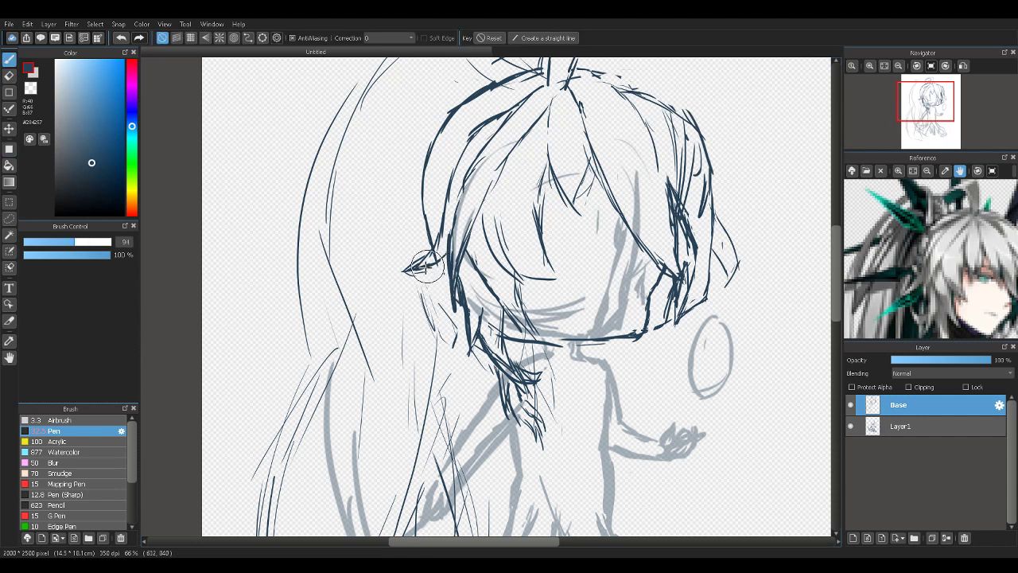
{"action": "mouse_move", "coordinate": [412, 273]}
{"action": "left_mouse_down"}
{"action": "mouse_move", "coordinate": [385, 329]}
{"action": "mouse_move", "coordinate": [427, 306]}
{"action": "mouse_move", "coordinate": [403, 316]}
{"action": "mouse_move", "coordinate": [446, 269]}
{"action": "mouse_move", "coordinate": [415, 312]}
{"action": "left_mouse_up"}
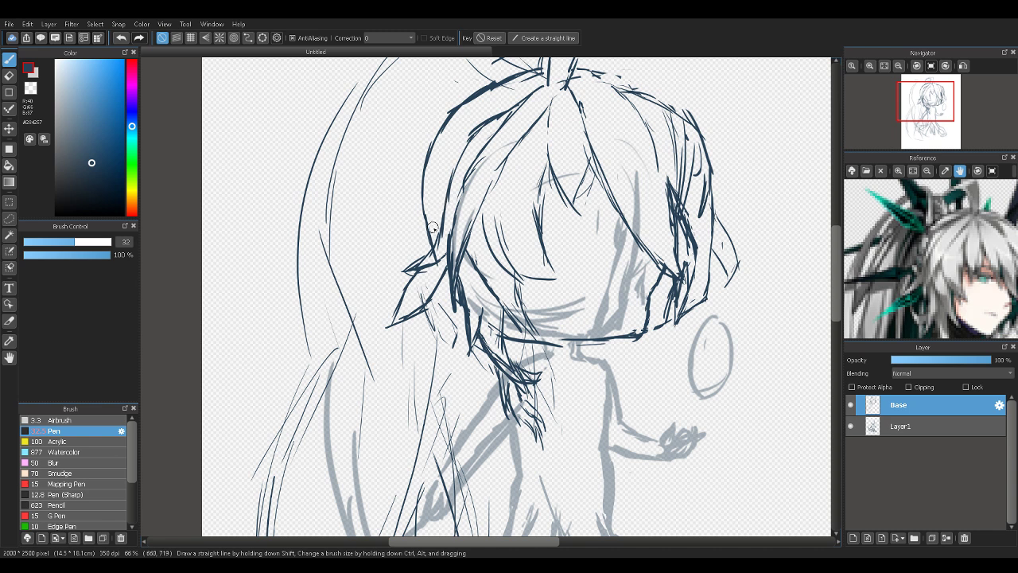
{"action": "mouse_move", "coordinate": [432, 230]}
{"action": "left_mouse_down"}
{"action": "mouse_move", "coordinate": [417, 225]}
{"action": "mouse_move", "coordinate": [436, 230]}
{"action": "mouse_move", "coordinate": [418, 242]}
{"action": "mouse_move", "coordinate": [371, 241]}
{"action": "mouse_move", "coordinate": [352, 257]}
{"action": "left_mouse_up"}
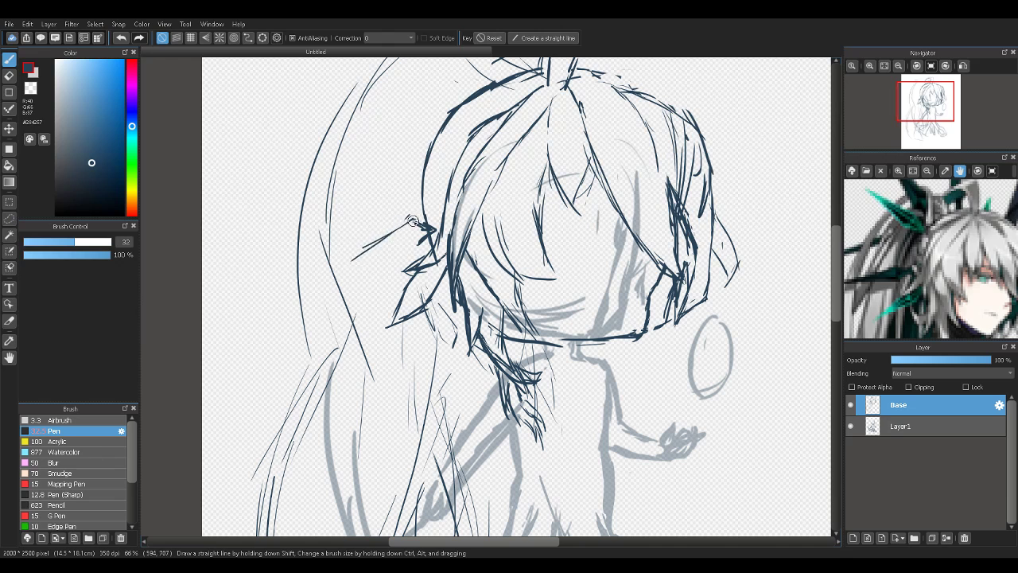
{"action": "mouse_move", "coordinate": [412, 220]}
{"action": "left_mouse_down"}
{"action": "mouse_move", "coordinate": [340, 259]}
{"action": "mouse_move", "coordinate": [413, 247]}
{"action": "left_mouse_up"}
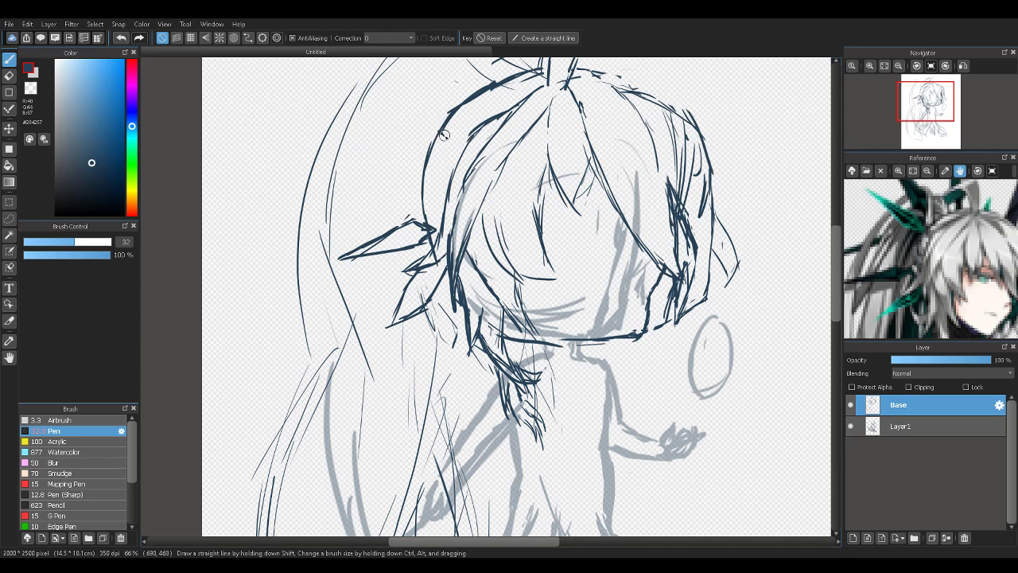
Sketch a large pointed ornament spike rising diagonally outward from the upper left hair outline, following the reference
{"action": "left_click_drag", "start_coordinate": [436, 125], "coordinate": [441, 133]}
{"action": "left_click_drag", "start_coordinate": [448, 99], "coordinate": [444, 133]}
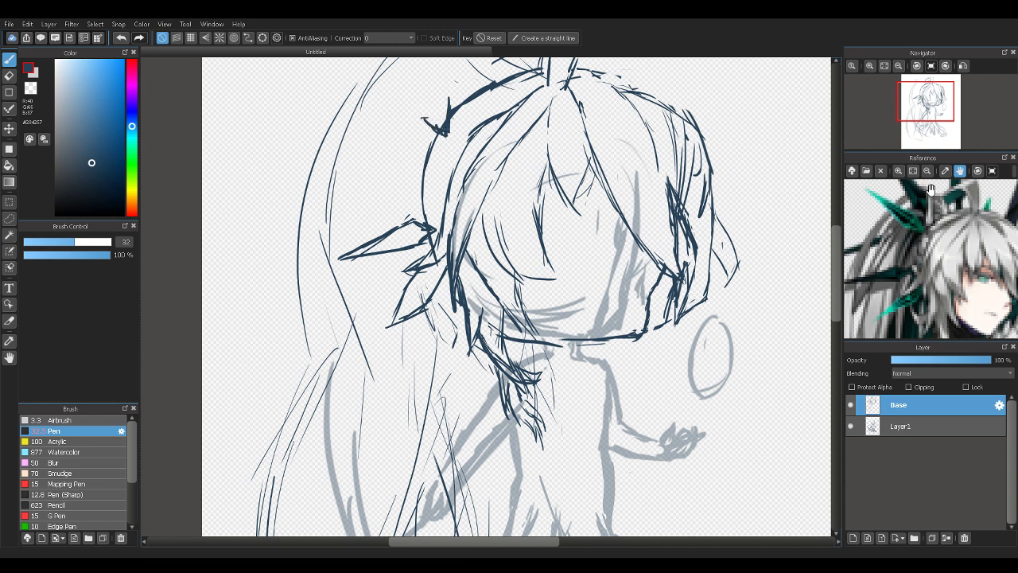
{"action": "left_click_drag", "start_coordinate": [930, 188], "coordinate": [932, 232]}
{"action": "scroll", "coordinate": [841, 239], "scroll_direction": "up", "scroll_amount": 5}
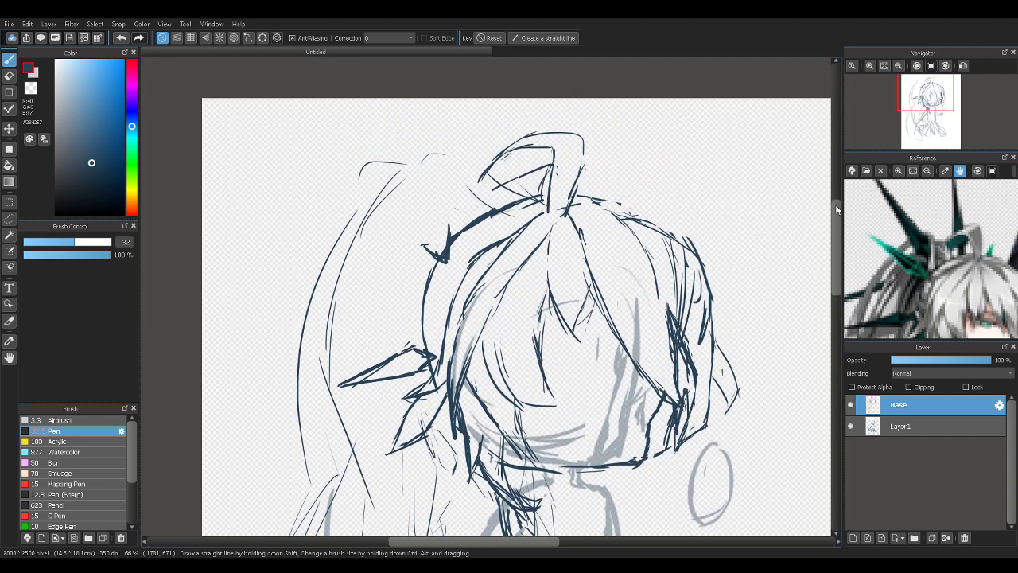
{"action": "mouse_move", "coordinate": [375, 214]}
{"action": "left_mouse_down"}
{"action": "mouse_move", "coordinate": [433, 254]}
{"action": "mouse_move", "coordinate": [376, 218]}
{"action": "mouse_move", "coordinate": [416, 282]}
{"action": "mouse_move", "coordinate": [444, 300]}
{"action": "left_mouse_up"}
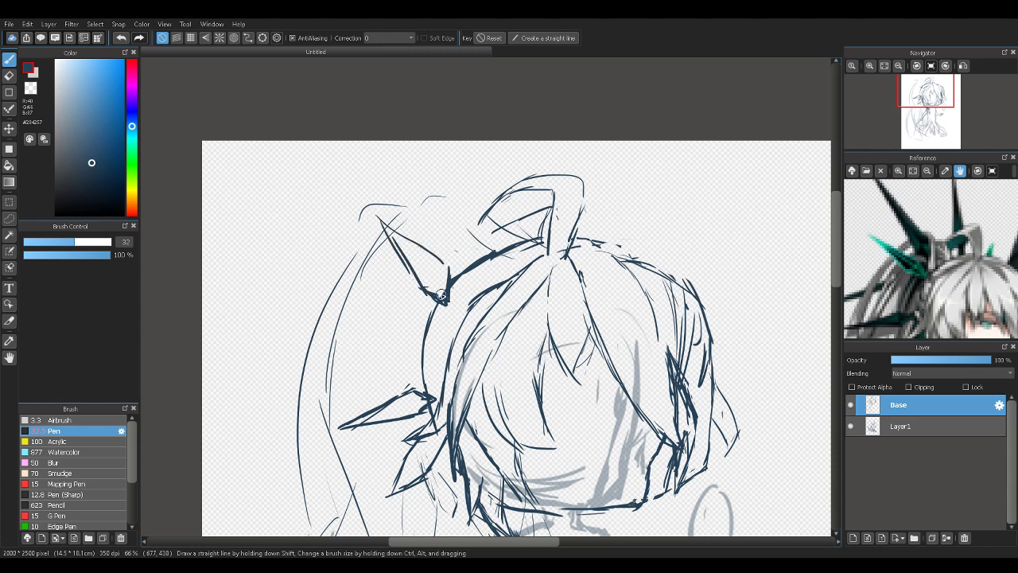
{"action": "mouse_move", "coordinate": [398, 233]}
{"action": "left_mouse_down"}
{"action": "mouse_move", "coordinate": [443, 272]}
{"action": "mouse_move", "coordinate": [447, 305]}
{"action": "left_mouse_up"}
Sketch the short, dark base of another ornament spike just above the base of the upper left one
{"action": "mouse_move", "coordinate": [457, 272]}
{"action": "left_mouse_down"}
{"action": "mouse_move", "coordinate": [461, 232]}
{"action": "mouse_move", "coordinate": [450, 254]}
{"action": "mouse_move", "coordinate": [458, 260]}
{"action": "left_mouse_up"}
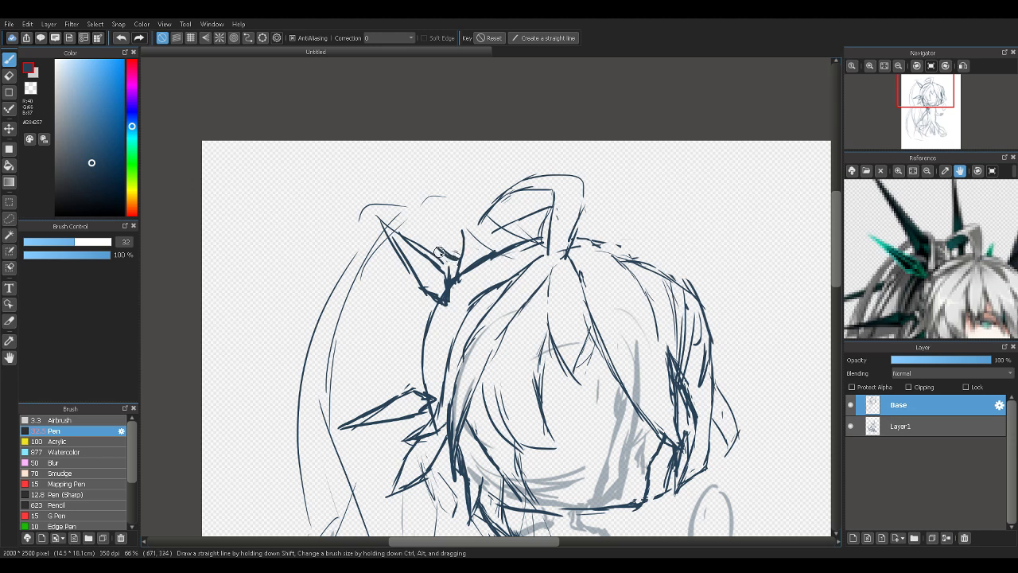
{"action": "mouse_move", "coordinate": [439, 245]}
{"action": "left_mouse_down"}
{"action": "mouse_move", "coordinate": [459, 256]}
{"action": "mouse_move", "coordinate": [463, 237]}
{"action": "left_mouse_up"}
{"action": "key", "text": "e"}
{"action": "key", "text": "b"}
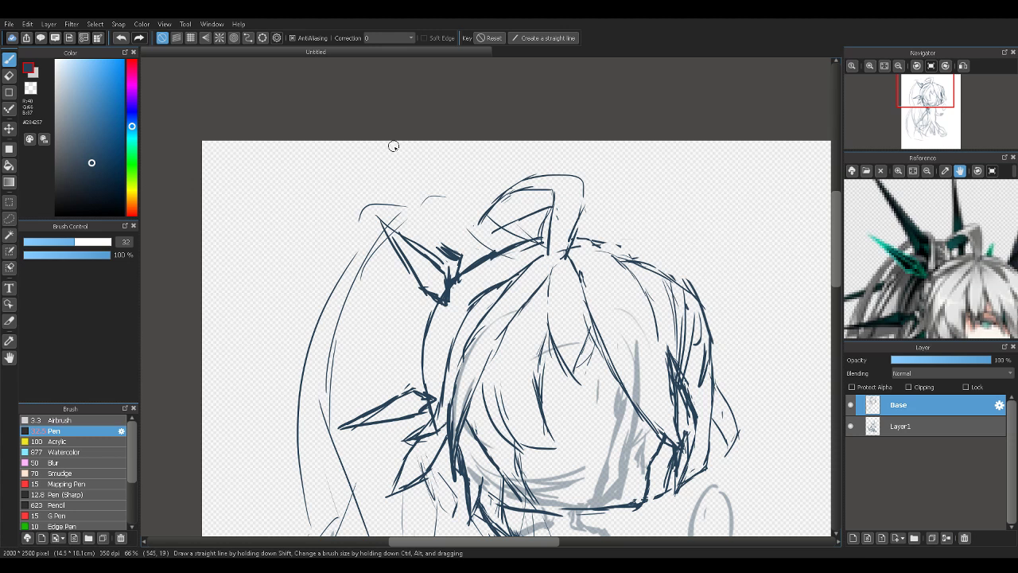
{"action": "left_click_drag", "start_coordinate": [398, 143], "coordinate": [420, 226]}
{"action": "left_click_drag", "start_coordinate": [405, 163], "coordinate": [422, 221]}
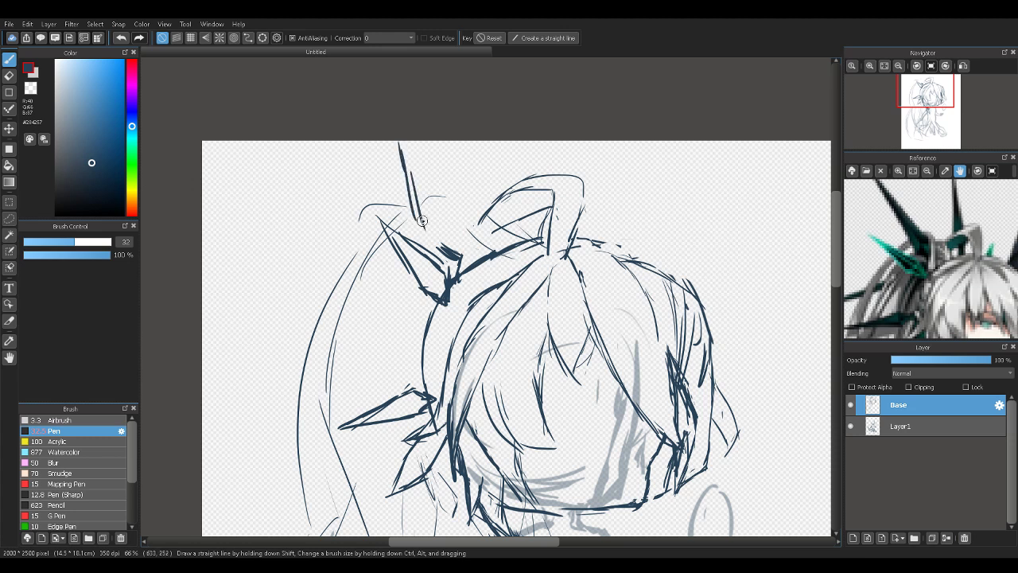
{"action": "key", "text": "ctrl+z"}
{"action": "key", "text": "ctrl+z"}
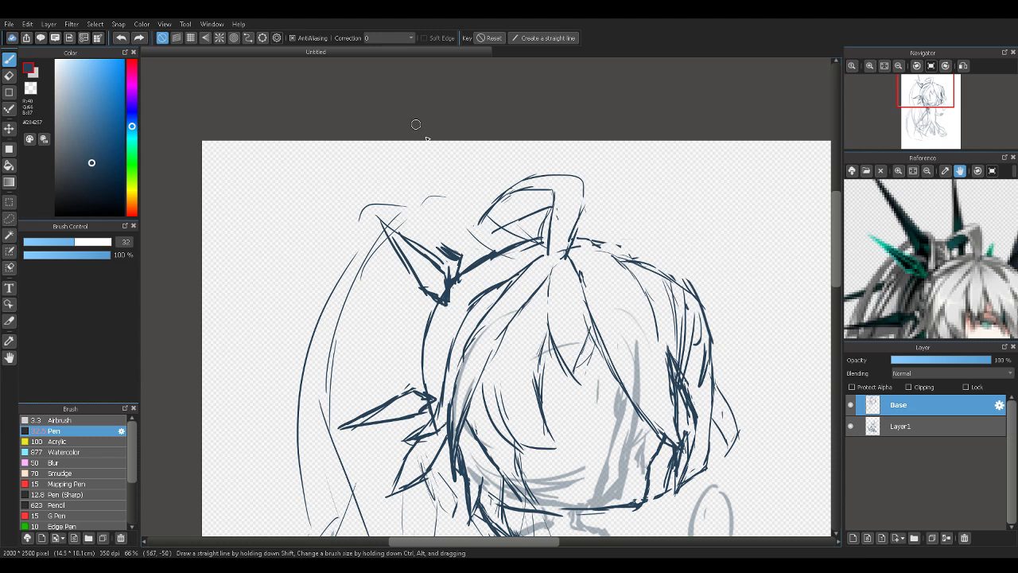
Sketch a tall pointed ornament spike rising from the upper left of the head, with short strokes shaping its base
{"action": "left_click_drag", "start_coordinate": [424, 143], "coordinate": [439, 241]}
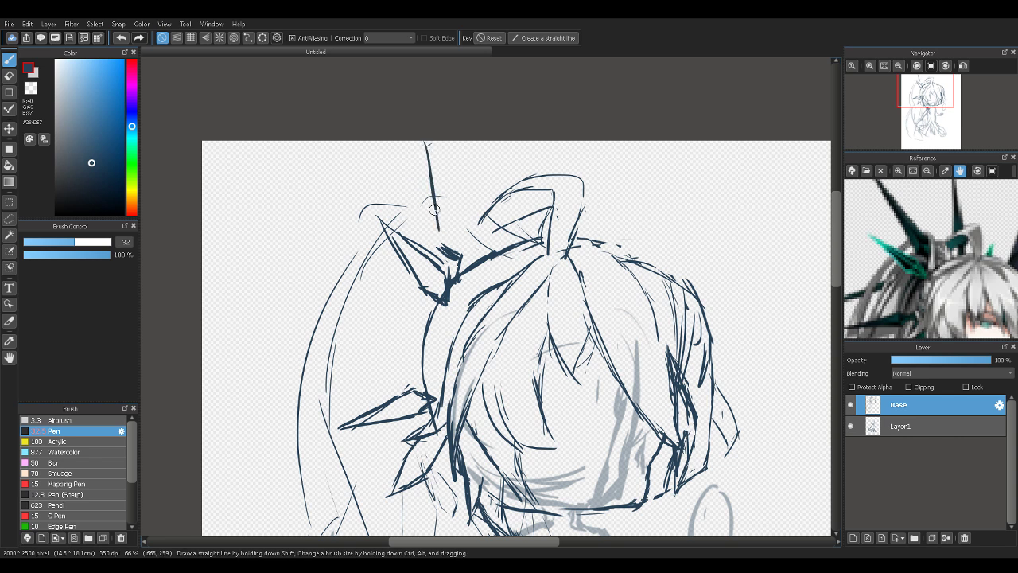
{"action": "left_click_drag", "start_coordinate": [424, 145], "coordinate": [478, 213]}
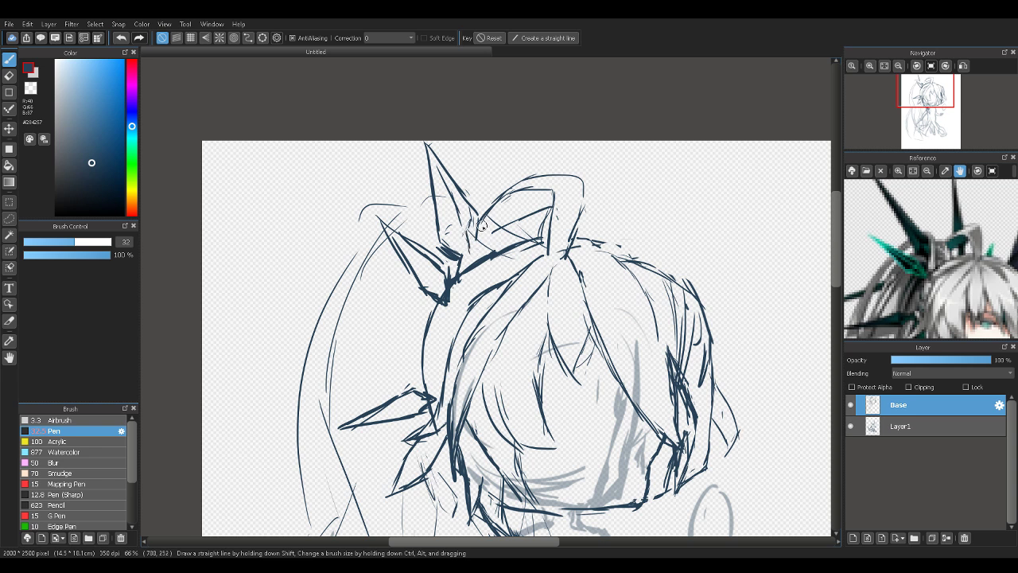
{"action": "mouse_move", "coordinate": [480, 226]}
{"action": "left_mouse_down"}
{"action": "mouse_move", "coordinate": [469, 258]}
{"action": "mouse_move", "coordinate": [478, 223]}
{"action": "mouse_move", "coordinate": [463, 249]}
{"action": "mouse_move", "coordinate": [477, 219]}
{"action": "mouse_move", "coordinate": [489, 234]}
{"action": "mouse_move", "coordinate": [483, 225]}
{"action": "mouse_move", "coordinate": [481, 261]}
{"action": "mouse_move", "coordinate": [486, 237]}
{"action": "mouse_move", "coordinate": [460, 276]}
{"action": "left_mouse_up"}
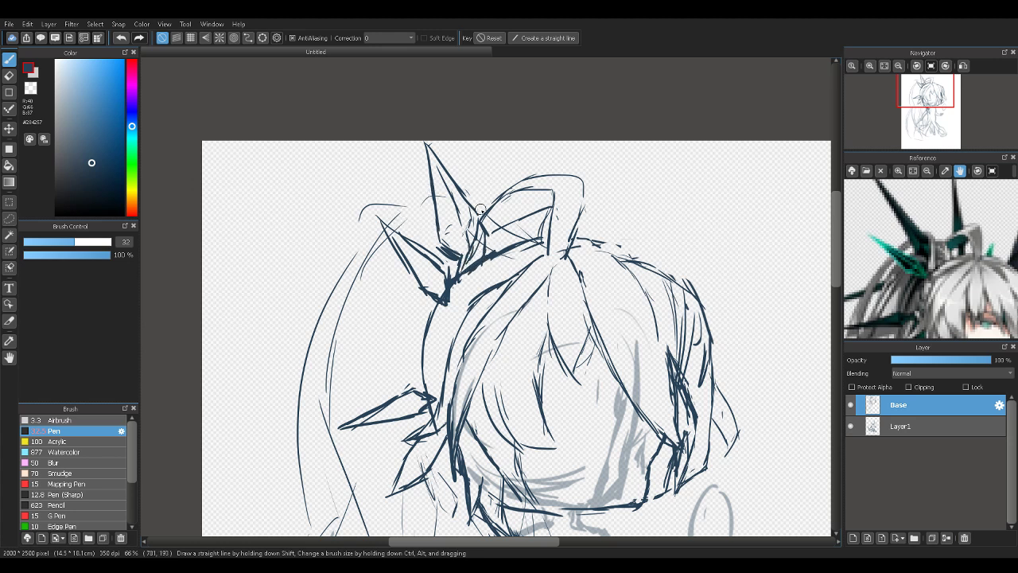
Sketch the ponytail's upper contour sweeping down and outward from the tall spike's base, and trim its stray end
{"action": "mouse_move", "coordinate": [435, 214]}
{"action": "left_mouse_down"}
{"action": "mouse_move", "coordinate": [346, 268]}
{"action": "mouse_move", "coordinate": [299, 324]}
{"action": "left_mouse_up"}
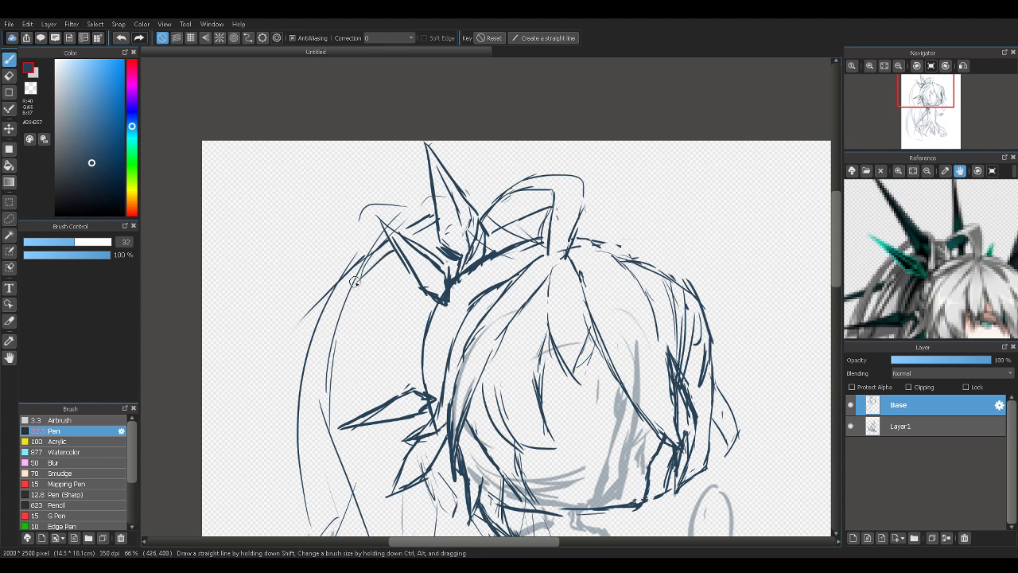
{"action": "key", "text": "e"}
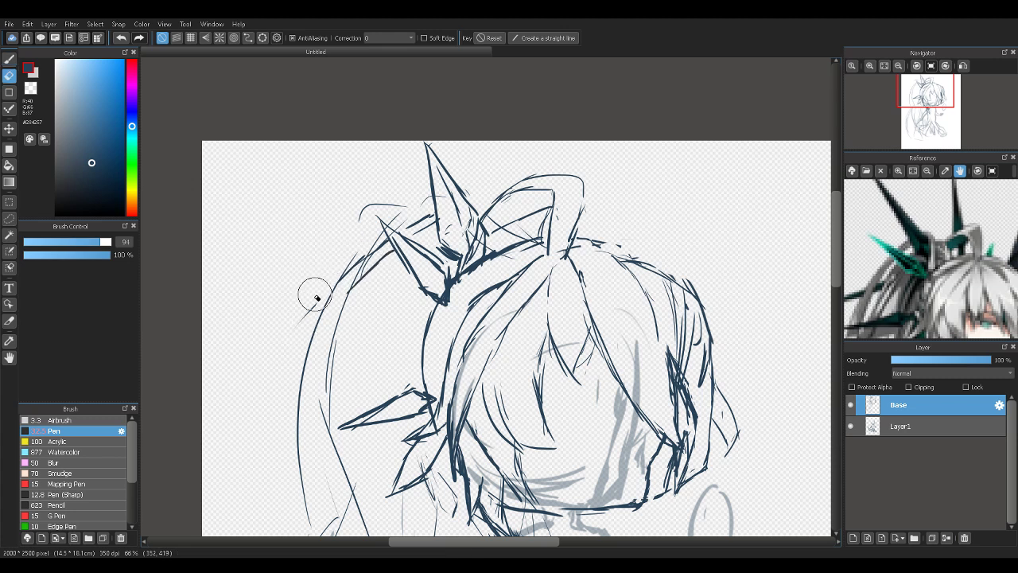
{"action": "key", "text": "b"}
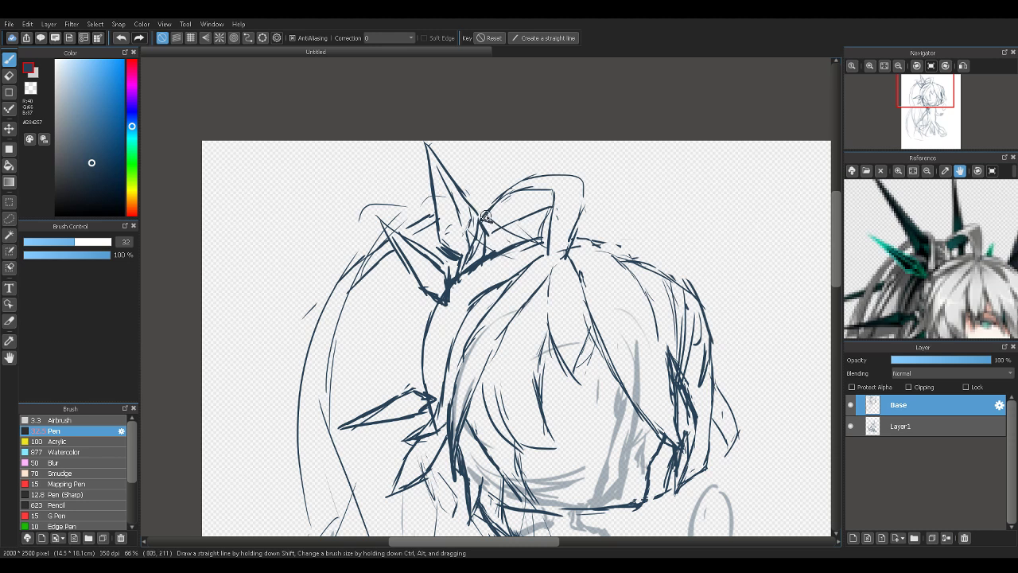
Sketch the small angular ornament shapes filling the gap between the tall spike's base and the hair loop on the crown
{"action": "left_click_drag", "start_coordinate": [479, 212], "coordinate": [484, 230]}
{"action": "key", "text": "e"}
{"action": "key", "text": "b"}
{"action": "key", "text": "u"}
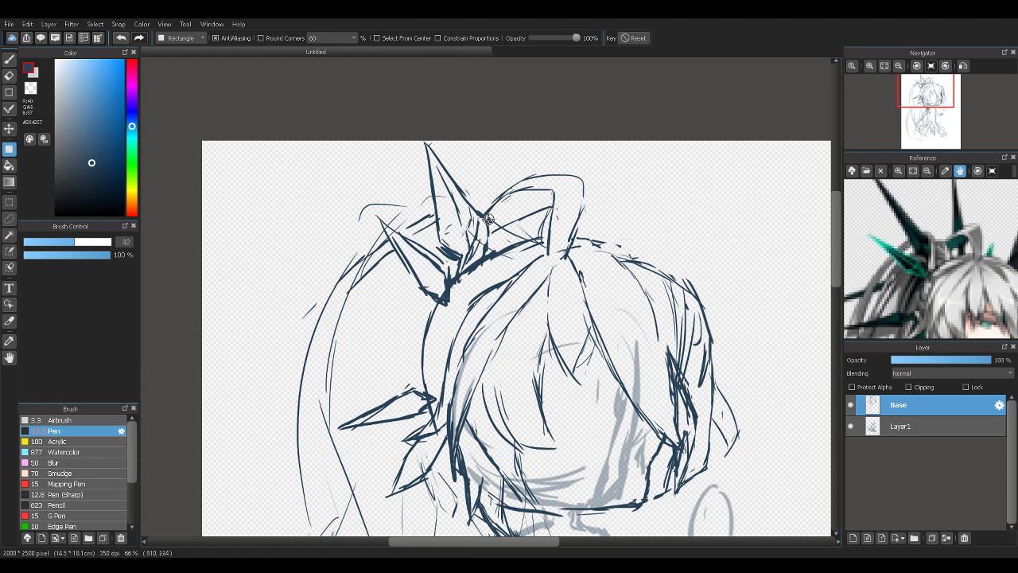
{"action": "key", "text": "b"}
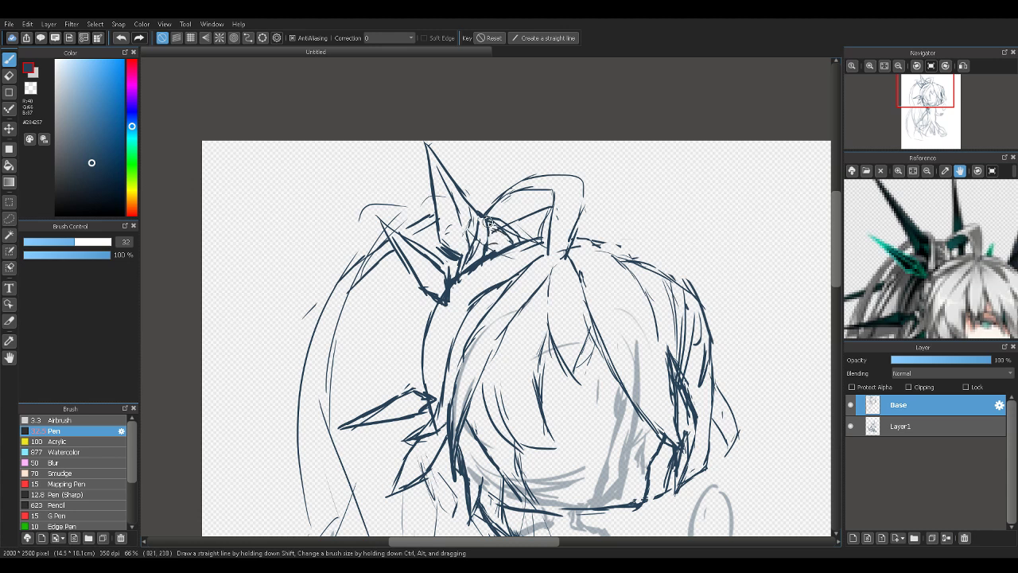
{"action": "key", "text": "e"}
{"action": "key", "text": "u"}
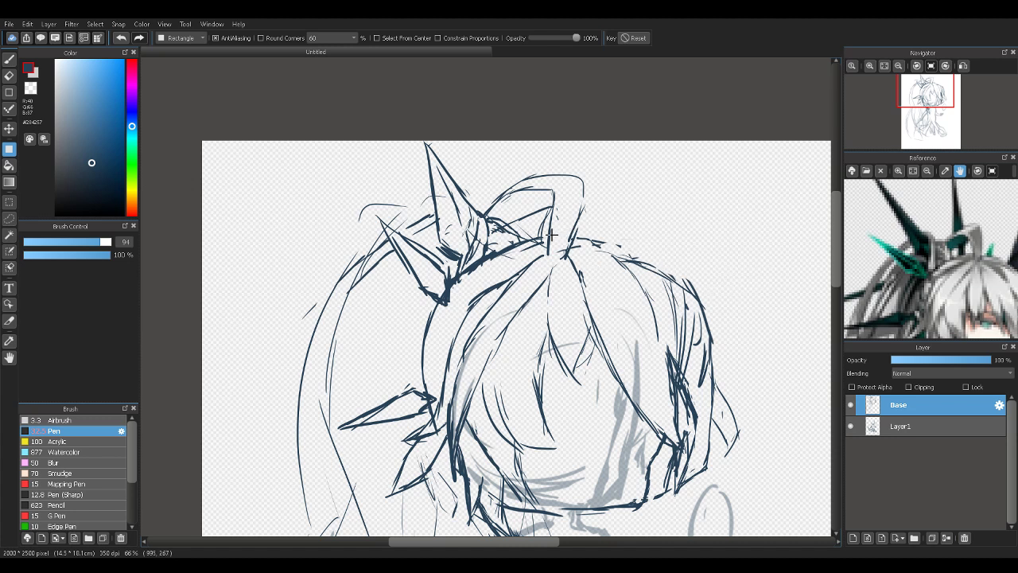
{"action": "key", "text": "b"}
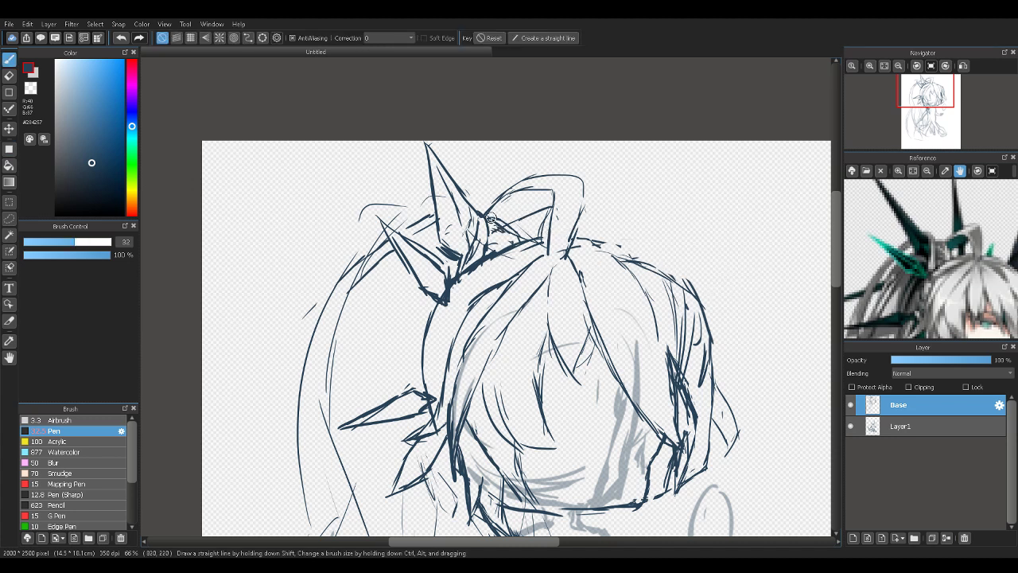
{"action": "mouse_move", "coordinate": [492, 219]}
{"action": "left_mouse_down"}
{"action": "mouse_move", "coordinate": [513, 229]}
{"action": "mouse_move", "coordinate": [504, 241]}
{"action": "left_mouse_up"}
{"action": "mouse_move", "coordinate": [523, 222]}
{"action": "left_mouse_down"}
{"action": "mouse_move", "coordinate": [525, 235]}
{"action": "mouse_move", "coordinate": [534, 230]}
{"action": "left_mouse_up"}
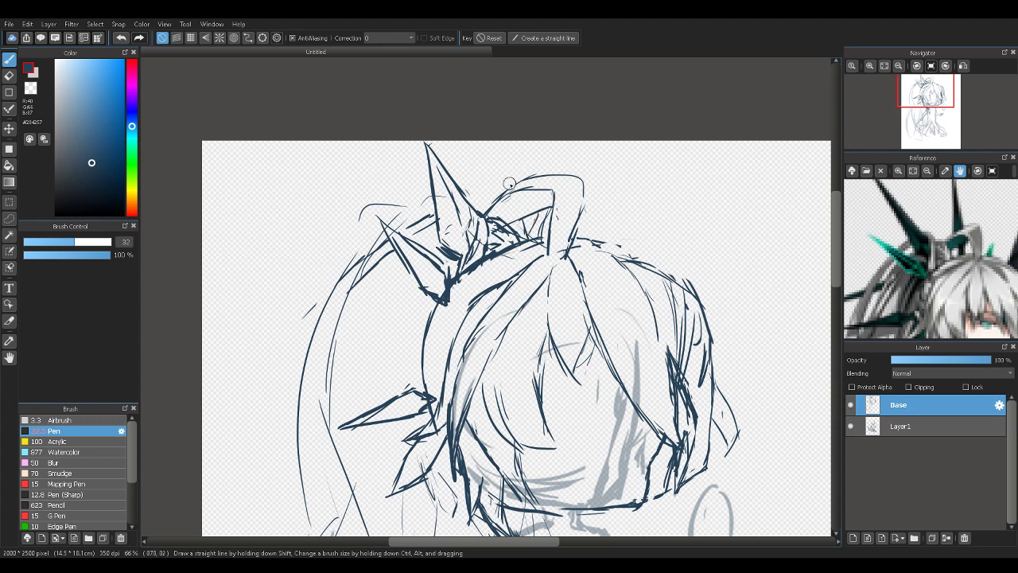
Sketch a narrow ornament spike rising behind the hair loop up to the canvas edge, following the reference
{"action": "mouse_move", "coordinate": [521, 154]}
{"action": "left_mouse_down"}
{"action": "mouse_move", "coordinate": [517, 178]}
{"action": "mouse_move", "coordinate": [523, 141]}
{"action": "left_mouse_up"}
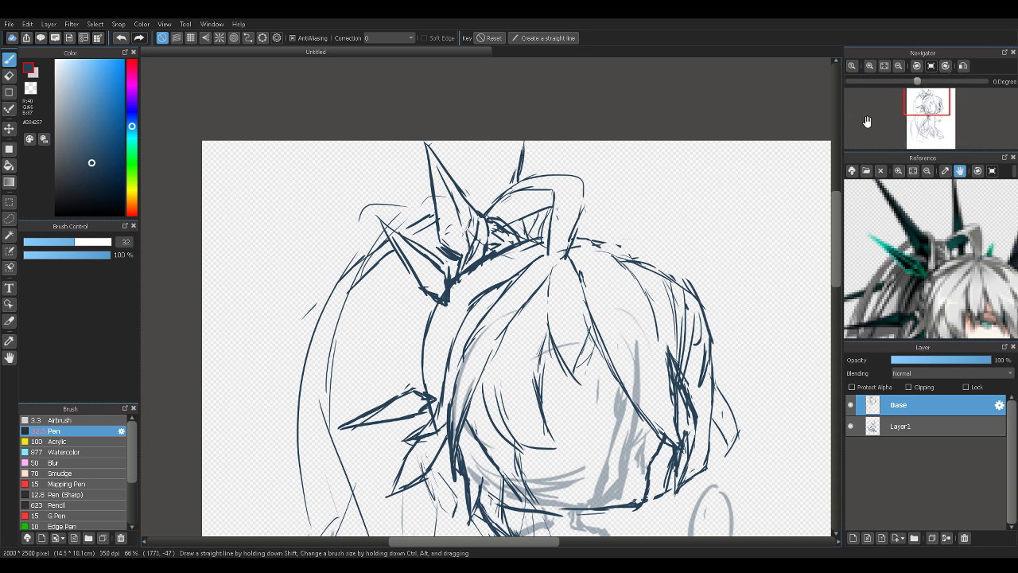
{"action": "left_click", "coordinate": [929, 171]}
{"action": "left_click", "coordinate": [929, 171]}
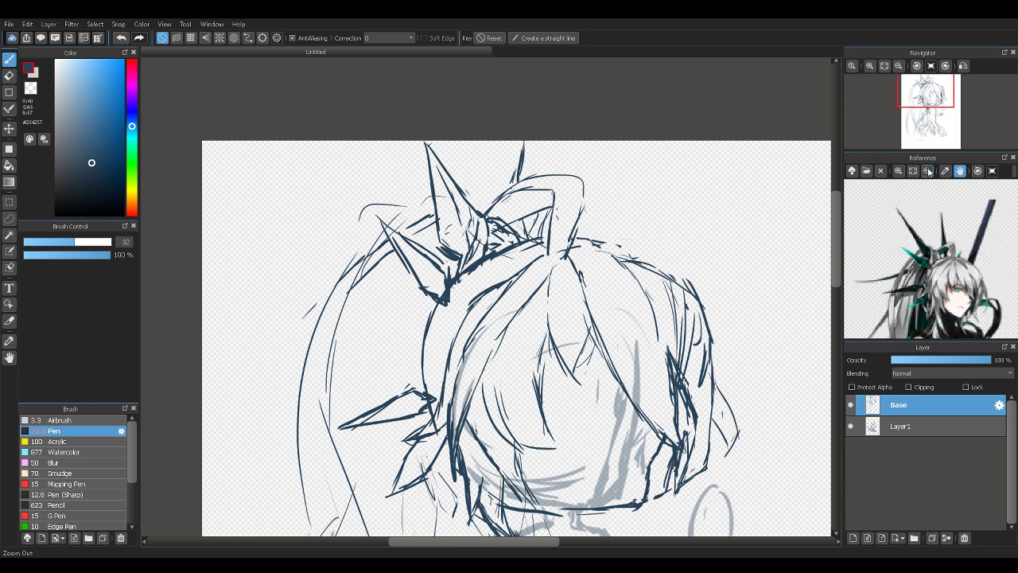
{"action": "left_click_drag", "start_coordinate": [932, 255], "coordinate": [930, 253]}
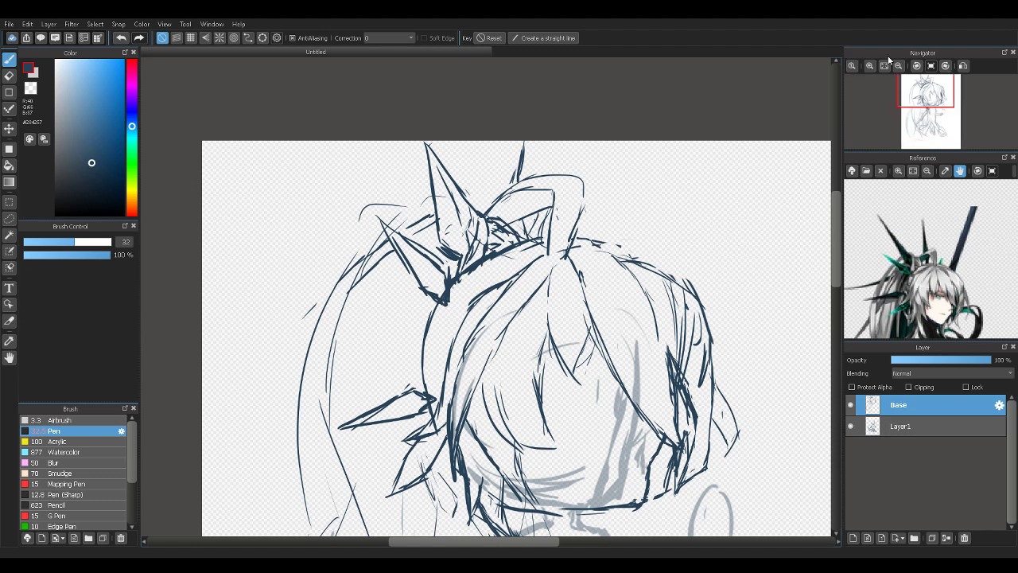
{"action": "left_click", "coordinate": [898, 67]}
{"action": "left_click", "coordinate": [899, 67]}
{"action": "left_click", "coordinate": [899, 67]}
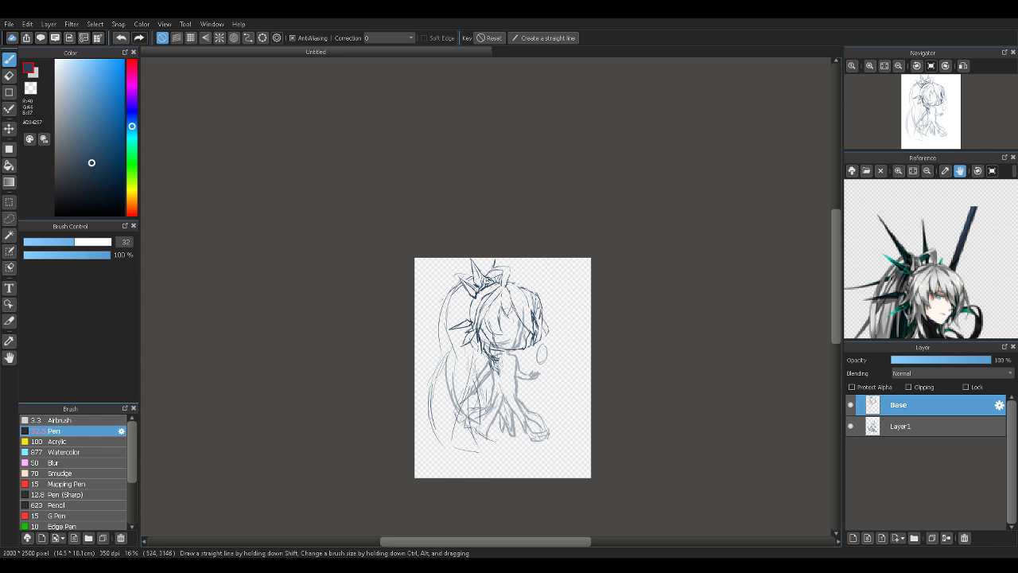
{"action": "left_click", "coordinate": [870, 65]}
{"action": "left_click", "coordinate": [871, 65]}
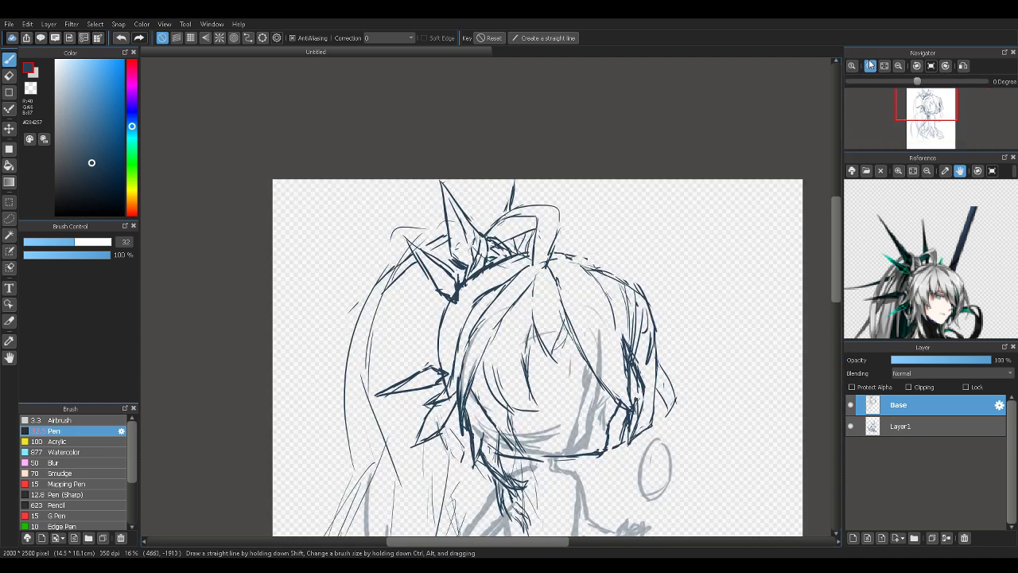
{"action": "left_click", "coordinate": [870, 65]}
{"action": "left_click_drag", "start_coordinate": [919, 107], "coordinate": [927, 104]}
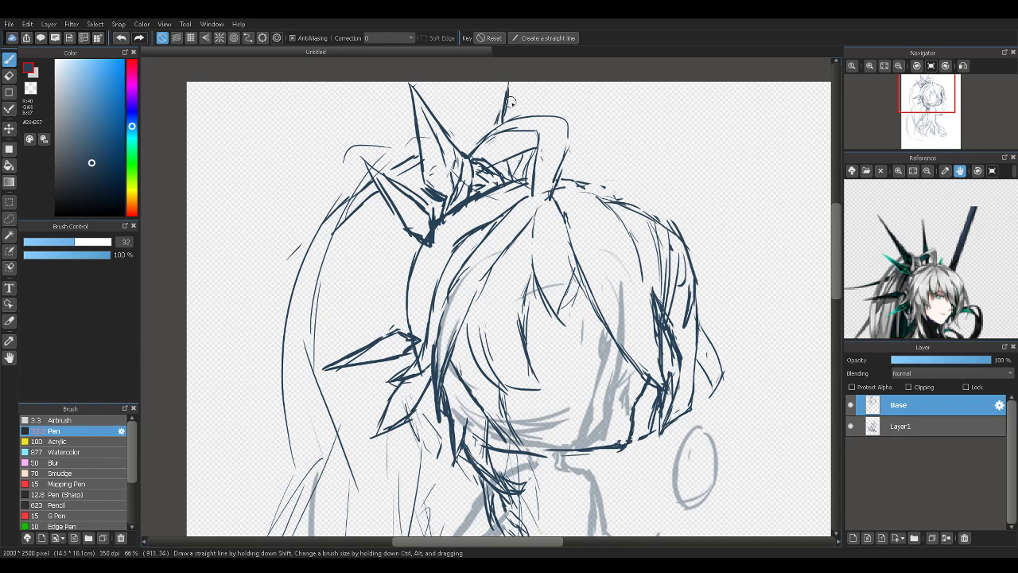
{"action": "left_click_drag", "start_coordinate": [508, 87], "coordinate": [514, 118]}
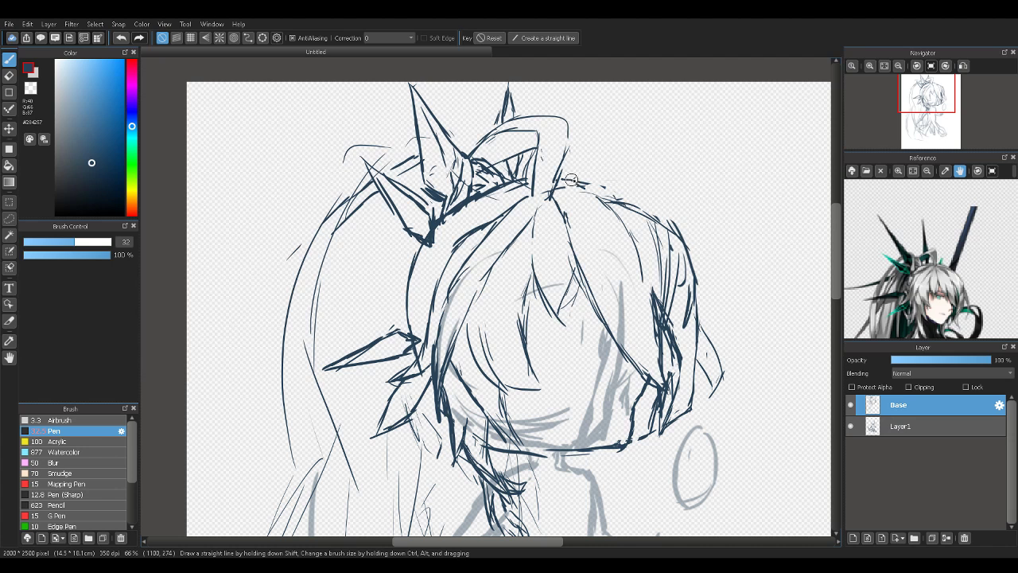
Sketch a small spike to the right of the hair loop and a long straight shaft rising diagonally behind the head
{"action": "mouse_move", "coordinate": [572, 179]}
{"action": "left_mouse_down"}
{"action": "mouse_move", "coordinate": [586, 166]}
{"action": "mouse_move", "coordinate": [587, 183]}
{"action": "mouse_move", "coordinate": [587, 159]}
{"action": "left_mouse_up"}
{"action": "left_click_drag", "start_coordinate": [678, 82], "coordinate": [616, 193]}
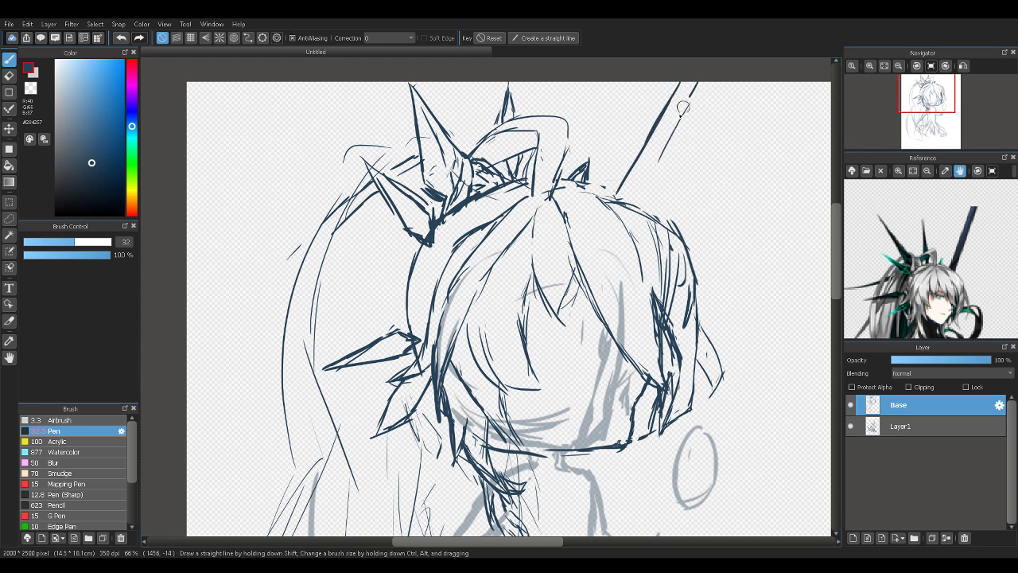
{"action": "mouse_move", "coordinate": [697, 83]}
{"action": "left_mouse_down"}
{"action": "mouse_move", "coordinate": [630, 191]}
{"action": "mouse_move", "coordinate": [606, 192]}
{"action": "mouse_move", "coordinate": [682, 236]}
{"action": "left_mouse_up"}
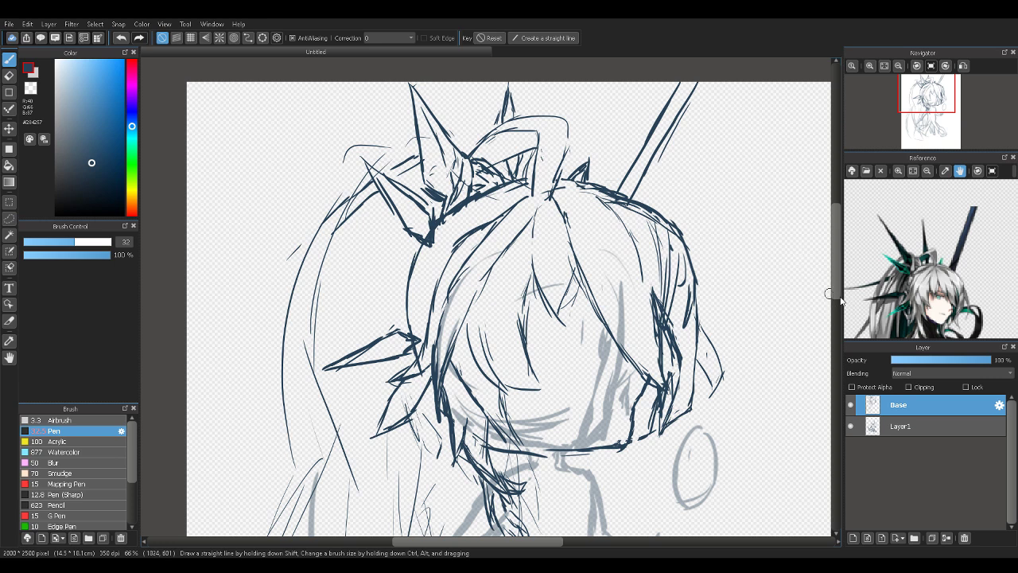
Sketch a curved band beneath the lower left ornament spikes at jaw level, following the enlarged reference
{"action": "scroll", "coordinate": [834, 292], "scroll_direction": "down", "scroll_amount": 3}
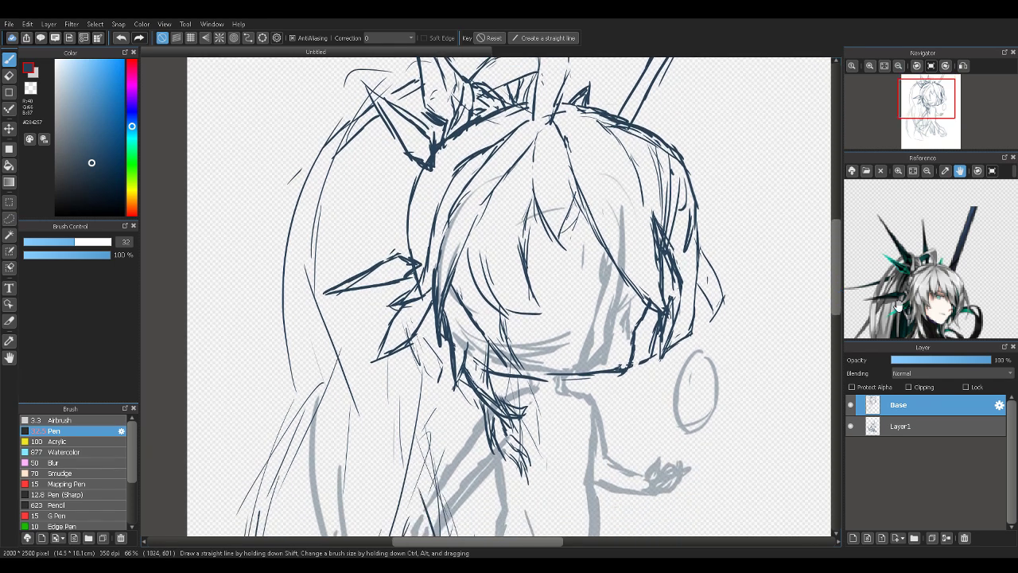
{"action": "left_click_drag", "start_coordinate": [930, 315], "coordinate": [972, 275]}
{"action": "left_click", "coordinate": [899, 171]}
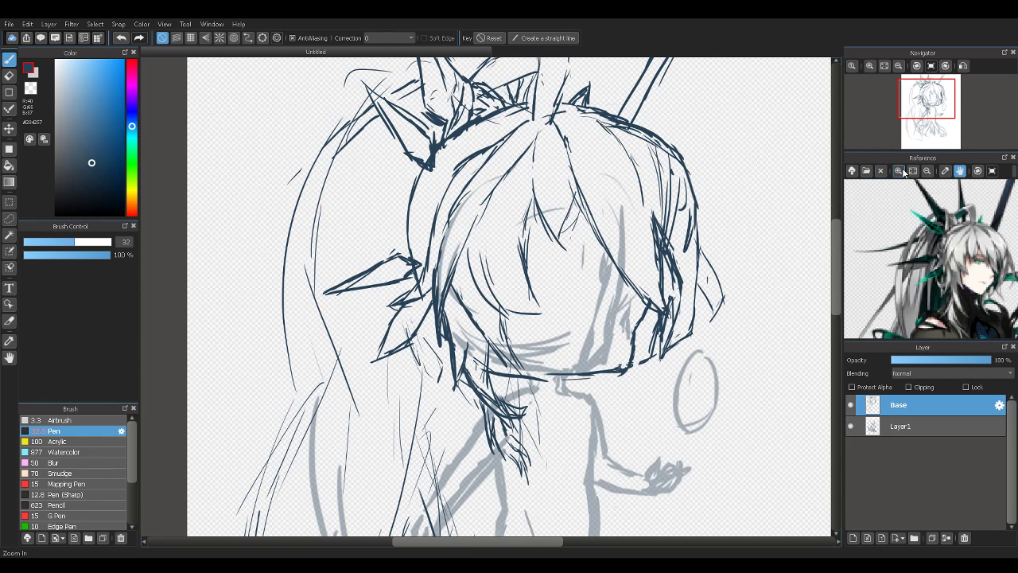
{"action": "left_click", "coordinate": [899, 171]}
{"action": "left_click", "coordinate": [905, 173]}
{"action": "left_click", "coordinate": [905, 173]}
{"action": "left_click", "coordinate": [905, 173]}
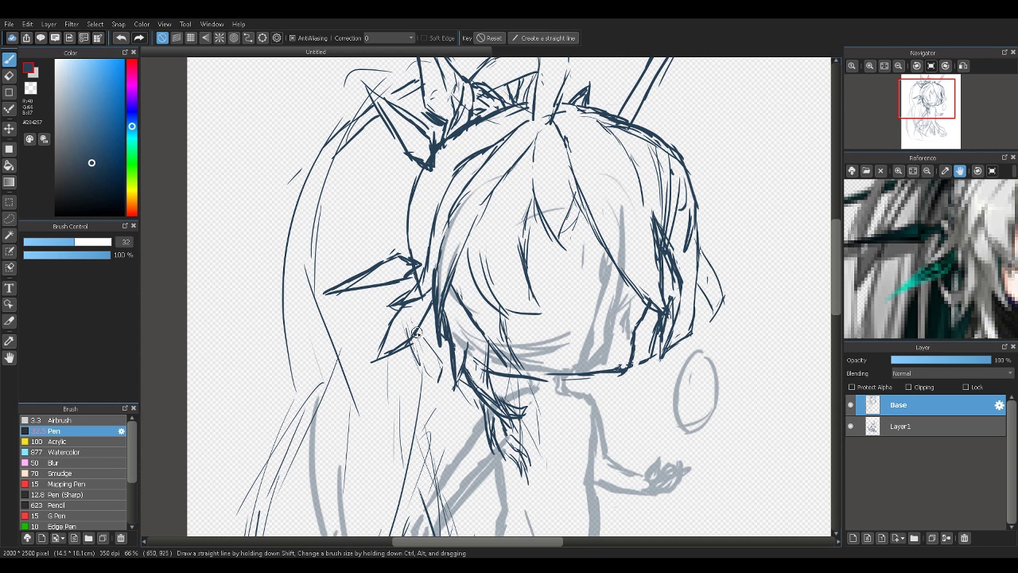
{"action": "left_click_drag", "start_coordinate": [409, 347], "coordinate": [439, 357]}
{"action": "key", "text": "ctrl+z"}
{"action": "mouse_move", "coordinate": [409, 345]}
{"action": "left_mouse_down"}
{"action": "mouse_move", "coordinate": [447, 349]}
{"action": "mouse_move", "coordinate": [405, 351]}
{"action": "mouse_move", "coordinate": [433, 371]}
{"action": "mouse_move", "coordinate": [449, 357]}
{"action": "mouse_move", "coordinate": [416, 368]}
{"action": "mouse_move", "coordinate": [445, 362]}
{"action": "left_mouse_up"}
Strengthen the ponytail's outer contour from the tall spike's base, then erase and redraw its upper inner line
{"action": "left_click_drag", "start_coordinate": [948, 227], "coordinate": [947, 334]}
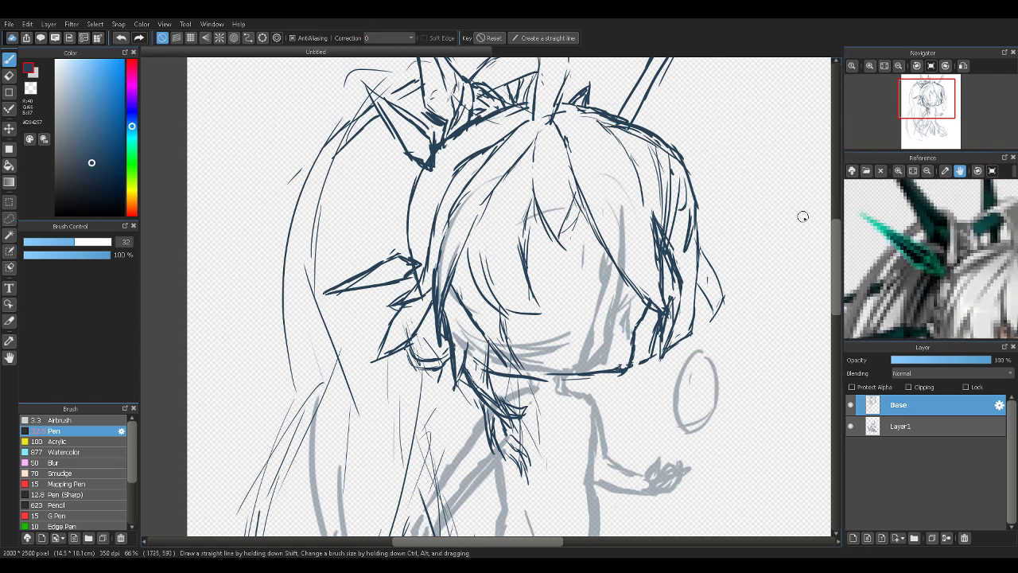
{"action": "left_click_drag", "start_coordinate": [838, 275], "coordinate": [841, 260]}
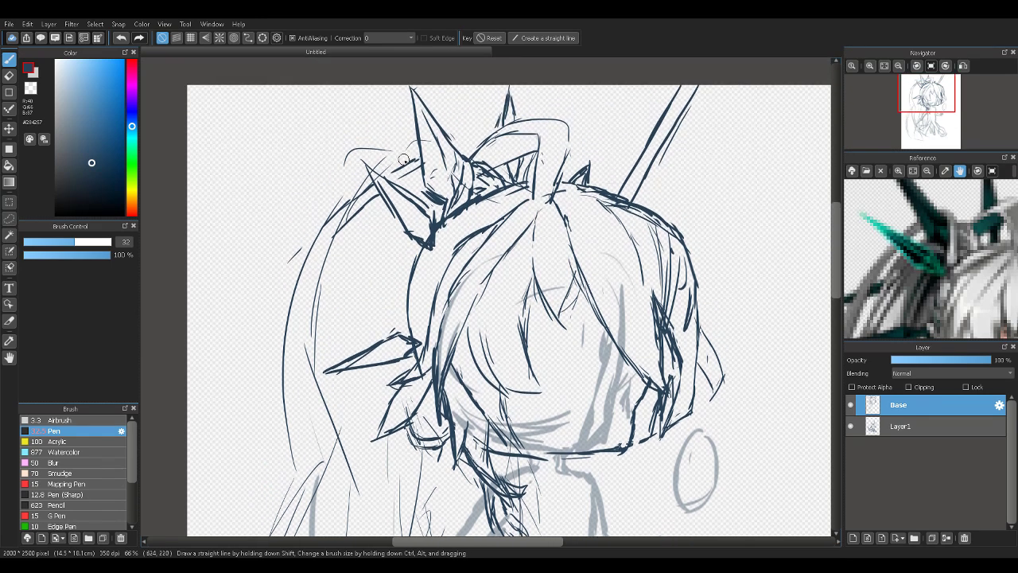
{"action": "mouse_move", "coordinate": [415, 150]}
{"action": "left_mouse_down"}
{"action": "mouse_move", "coordinate": [377, 169]}
{"action": "mouse_move", "coordinate": [312, 243]}
{"action": "left_mouse_up"}
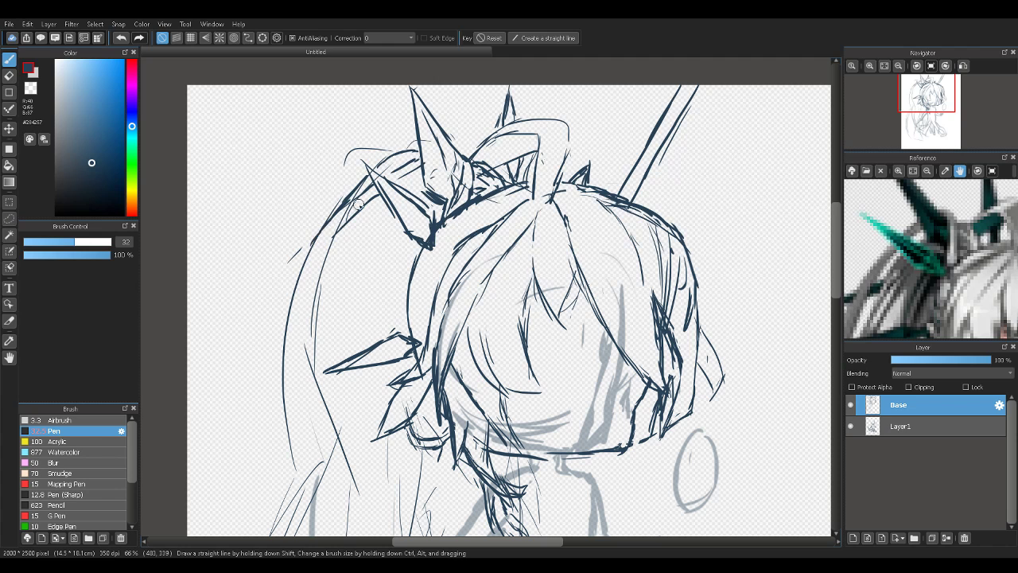
{"action": "key", "text": "e"}
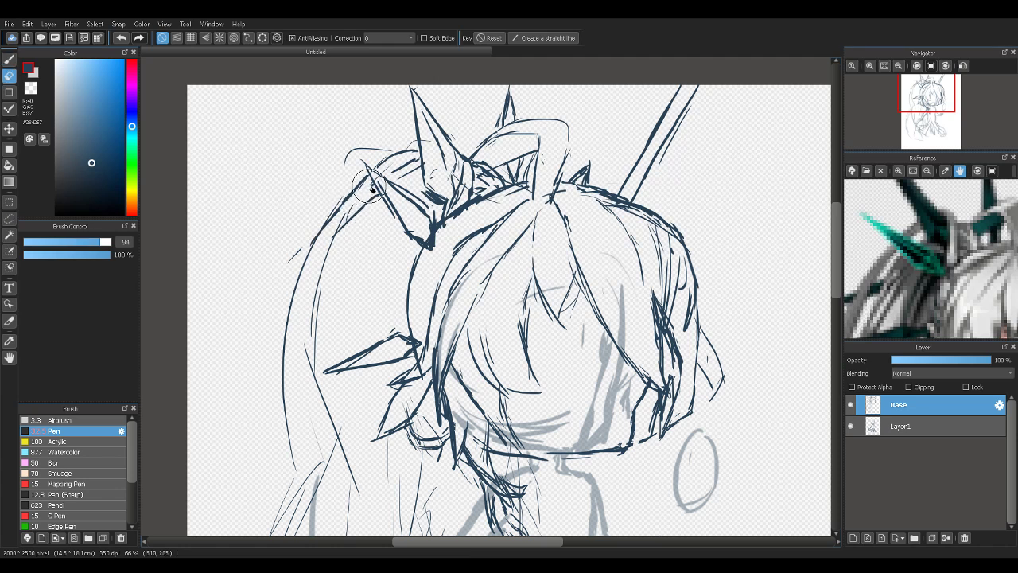
{"action": "mouse_move", "coordinate": [352, 211]}
{"action": "left_mouse_down"}
{"action": "mouse_move", "coordinate": [377, 198]}
{"action": "mouse_move", "coordinate": [347, 228]}
{"action": "left_mouse_up"}
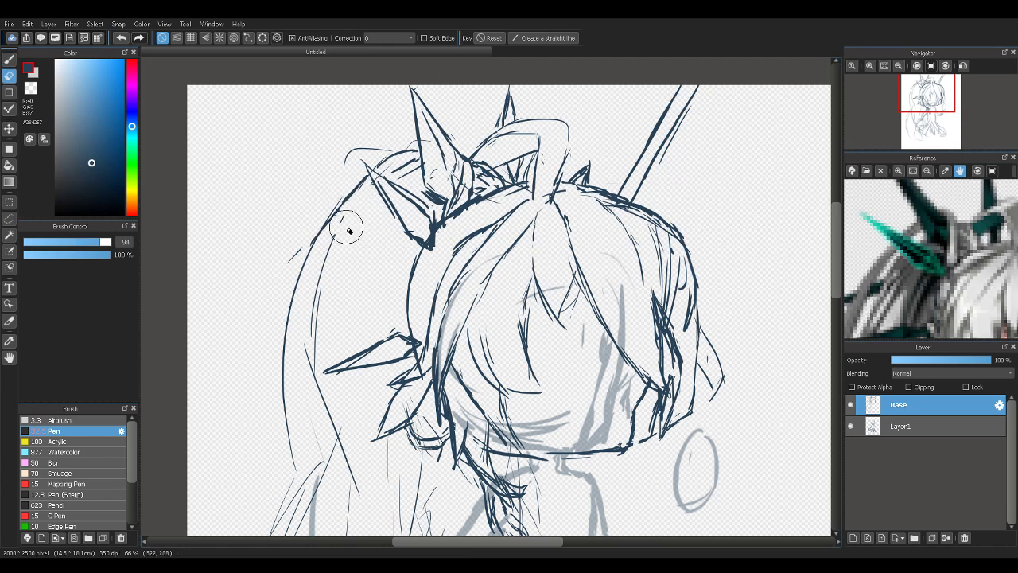
{"action": "mouse_move", "coordinate": [412, 167]}
{"action": "left_mouse_down"}
{"action": "mouse_move", "coordinate": [383, 173]}
{"action": "mouse_move", "coordinate": [337, 230]}
{"action": "mouse_move", "coordinate": [319, 300]}
{"action": "left_mouse_up"}
{"action": "key", "text": "b"}
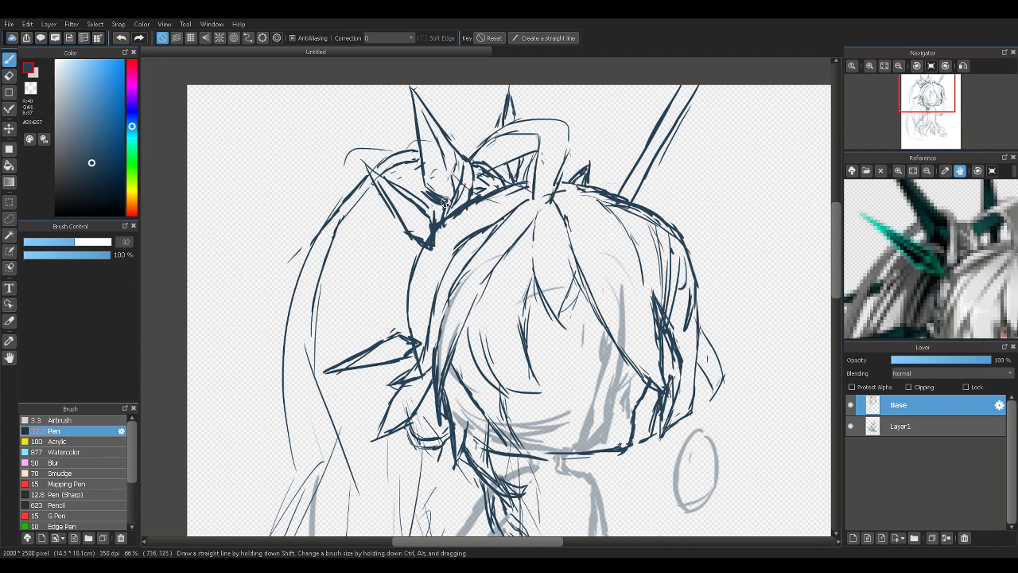
Erase the dark hatching at the tall spike's base, just above the upper left spike
{"action": "key", "text": "e"}
{"action": "left_click_drag", "start_coordinate": [435, 202], "coordinate": [424, 190]}
{"action": "key", "text": "b"}
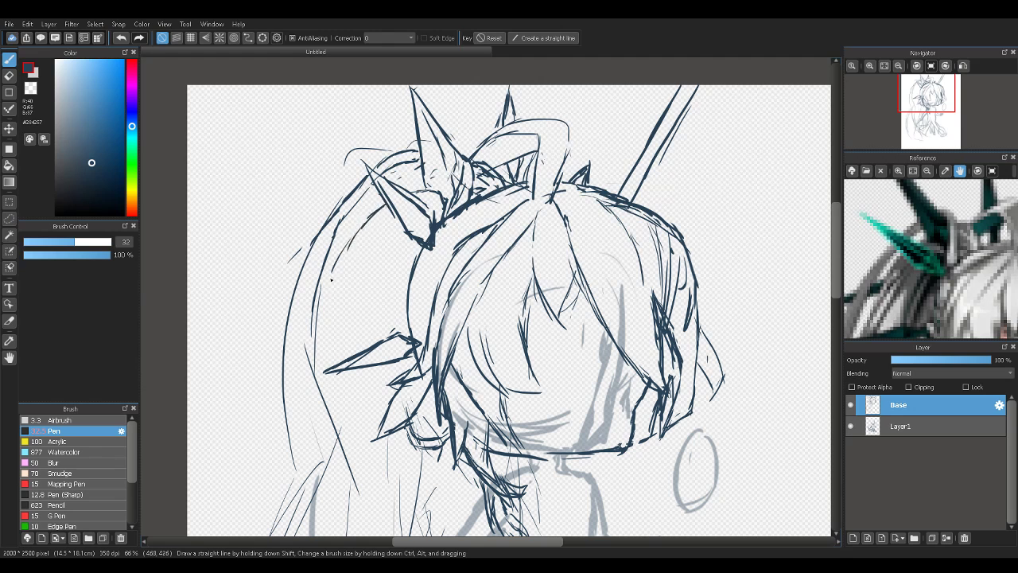
Sketch several short diagonal hair strands inside the upper ponytail below the upper left spike, and trim the excess
{"action": "left_click_drag", "start_coordinate": [354, 235], "coordinate": [322, 304]}
{"action": "left_click_drag", "start_coordinate": [385, 230], "coordinate": [335, 291]}
{"action": "key", "text": "ctrl+z"}
{"action": "left_click_drag", "start_coordinate": [379, 237], "coordinate": [343, 305]}
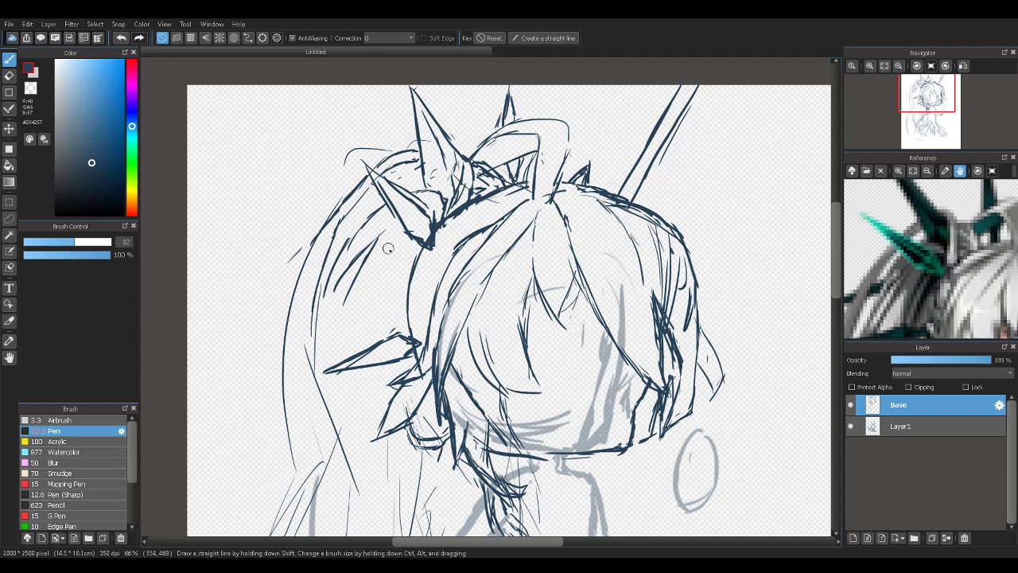
{"action": "left_click_drag", "start_coordinate": [387, 246], "coordinate": [343, 298]}
{"action": "left_click_drag", "start_coordinate": [384, 261], "coordinate": [364, 298]}
{"action": "key", "text": "e"}
{"action": "mouse_move", "coordinate": [382, 260]}
{"action": "left_mouse_down"}
{"action": "mouse_move", "coordinate": [362, 303]}
{"action": "mouse_move", "coordinate": [374, 299]}
{"action": "mouse_move", "coordinate": [376, 266]}
{"action": "left_mouse_up"}
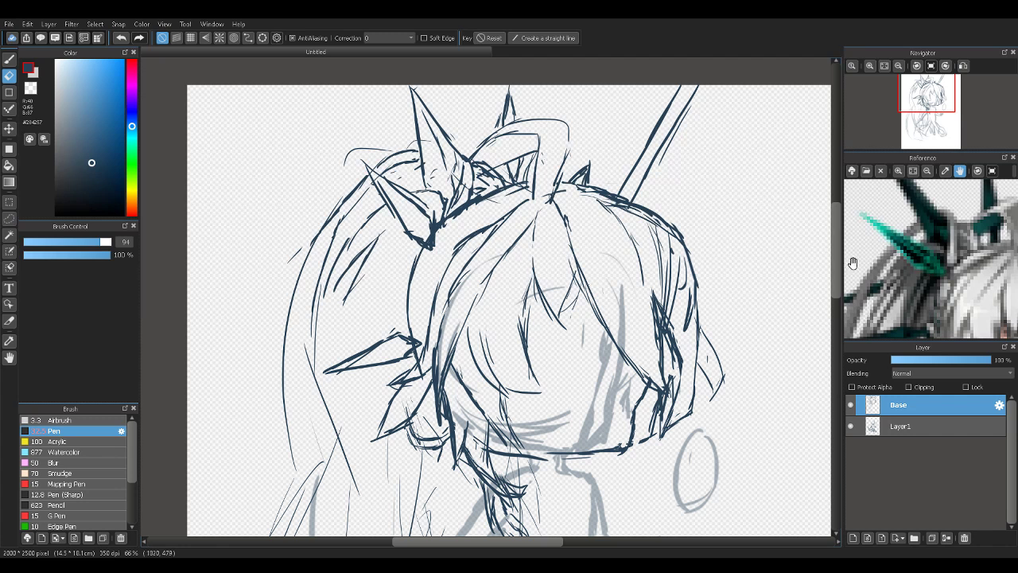
Erase the short innermost strands inside the upper ponytail and redraw them as longer tapered diagonal locks, following the reference
{"action": "left_click_drag", "start_coordinate": [915, 274], "coordinate": [936, 221]}
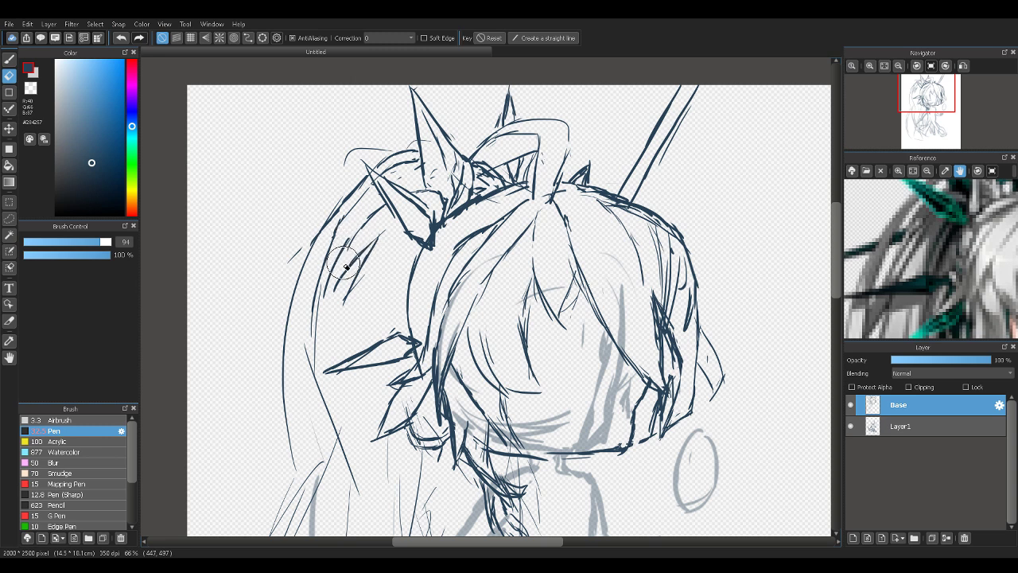
{"action": "key", "text": "b"}
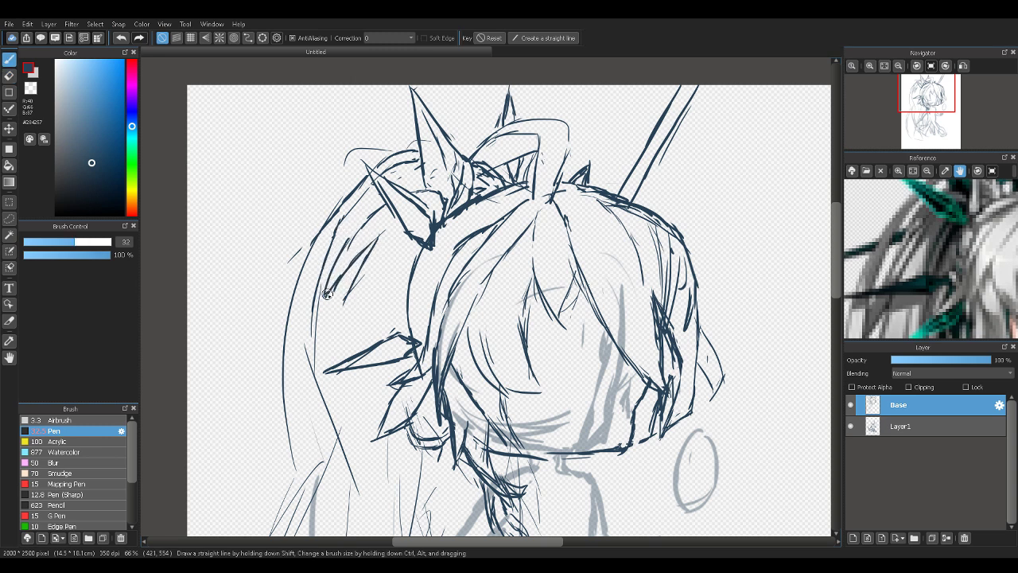
{"action": "left_click_drag", "start_coordinate": [335, 286], "coordinate": [316, 335]}
{"action": "key", "text": "e"}
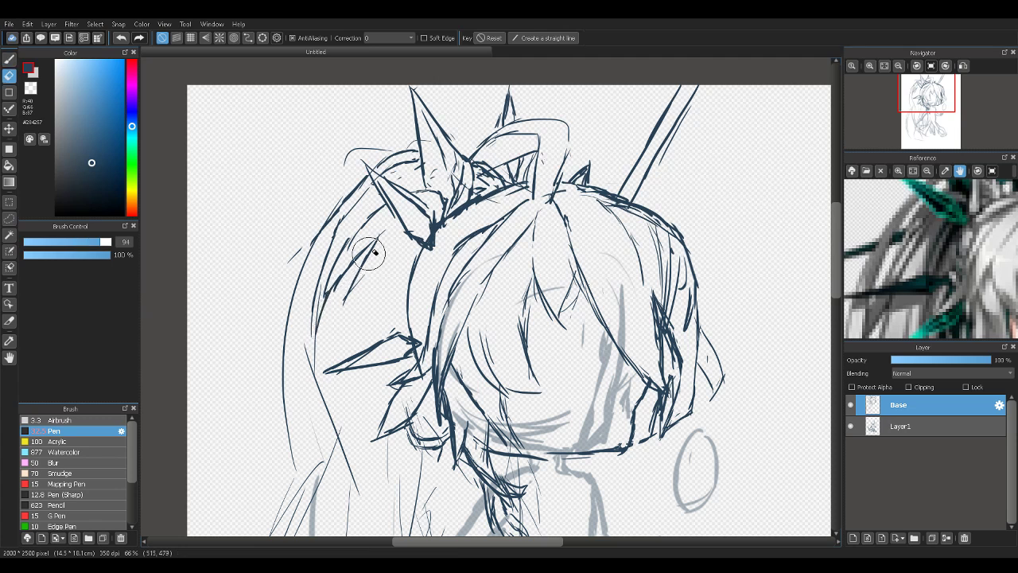
{"action": "mouse_move", "coordinate": [374, 249]}
{"action": "left_mouse_down"}
{"action": "mouse_move", "coordinate": [346, 297]}
{"action": "mouse_move", "coordinate": [371, 251]}
{"action": "left_mouse_up"}
{"action": "key", "text": "b"}
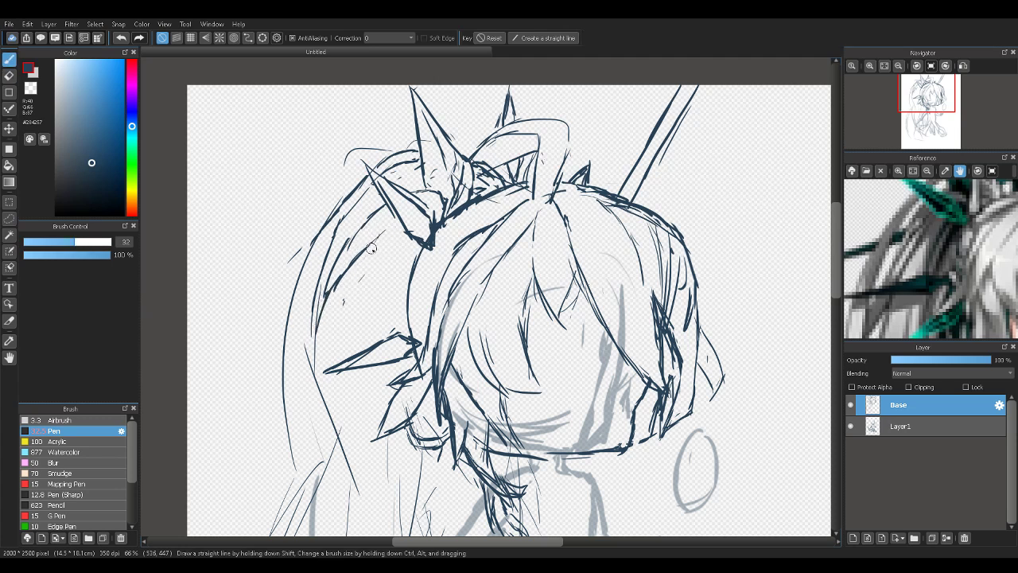
{"action": "left_click_drag", "start_coordinate": [370, 253], "coordinate": [327, 318]}
{"action": "left_click_drag", "start_coordinate": [354, 274], "coordinate": [319, 350]}
{"action": "left_click_drag", "start_coordinate": [337, 310], "coordinate": [324, 334]}
Erase the lower part of the ponytail's slanting inner line and redraw the line lower, nearly parallel to the outer contour
{"action": "key", "text": "e"}
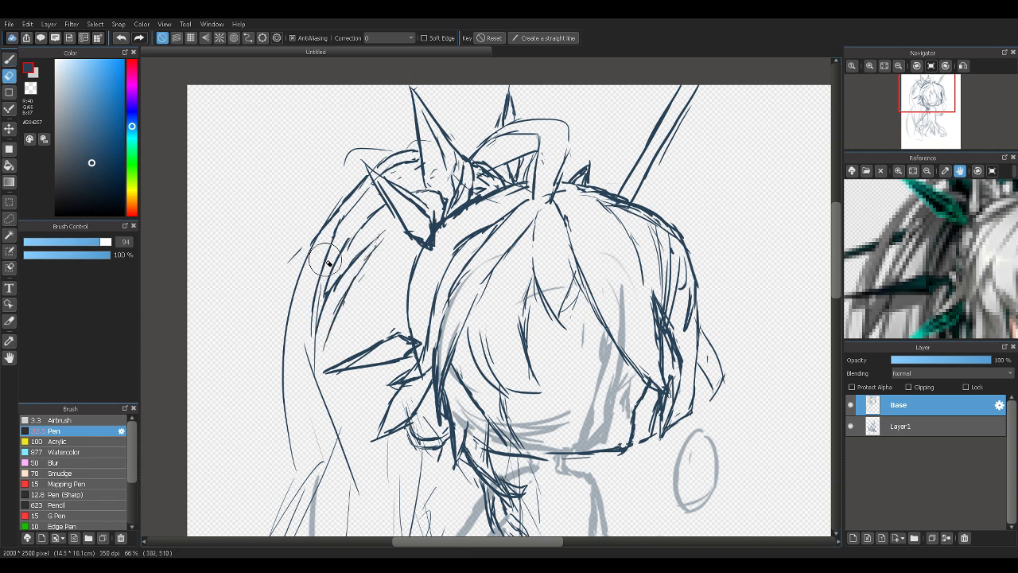
{"action": "left_click_drag", "start_coordinate": [318, 380], "coordinate": [338, 449]}
{"action": "key", "text": "b"}
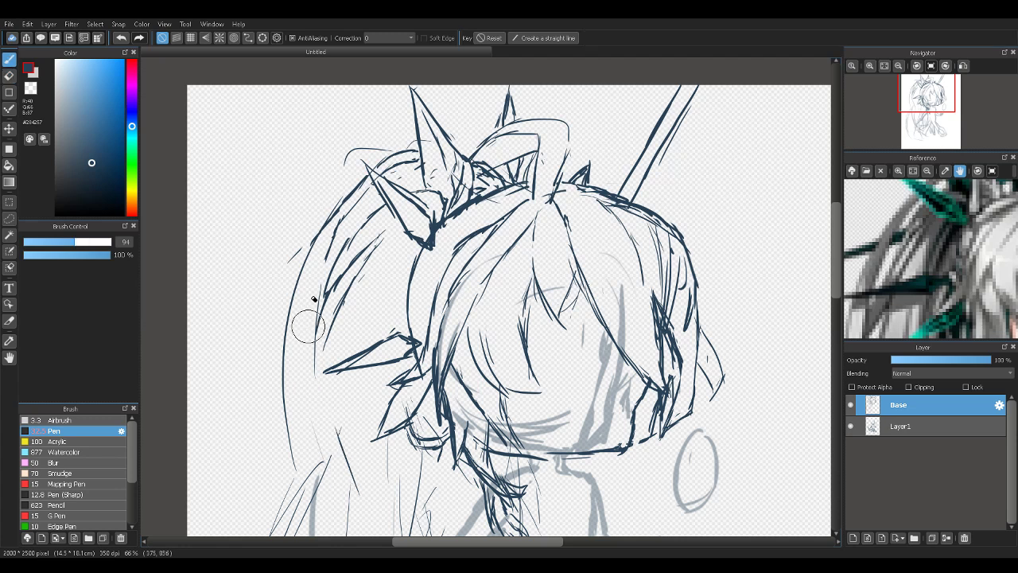
{"action": "left_click_drag", "start_coordinate": [320, 270], "coordinate": [307, 371]}
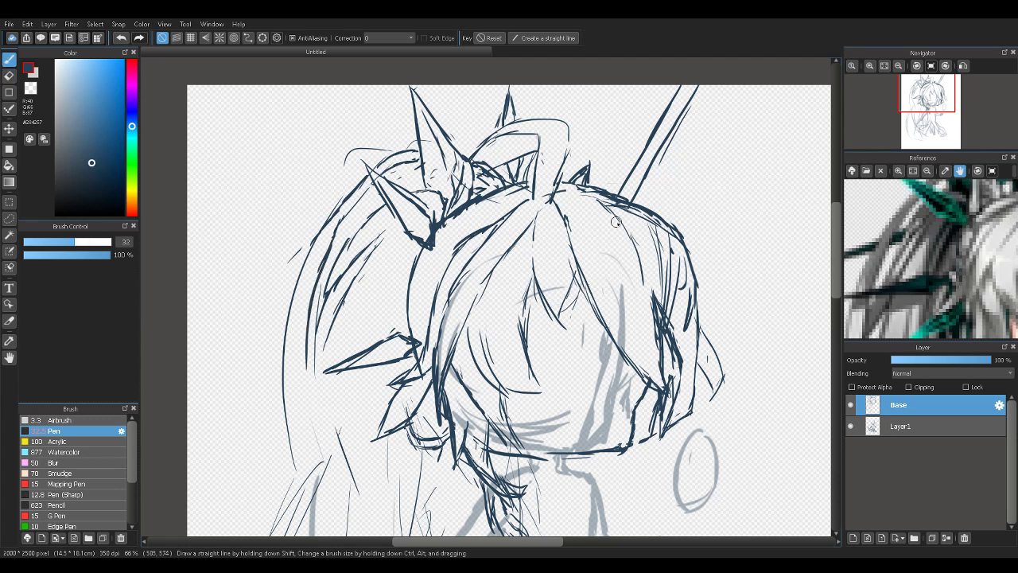
Examine the reference from the enlarged hair out to the full figure, checking the ponytail's length and flow
{"action": "left_click_drag", "start_coordinate": [896, 293], "coordinate": [946, 209]}
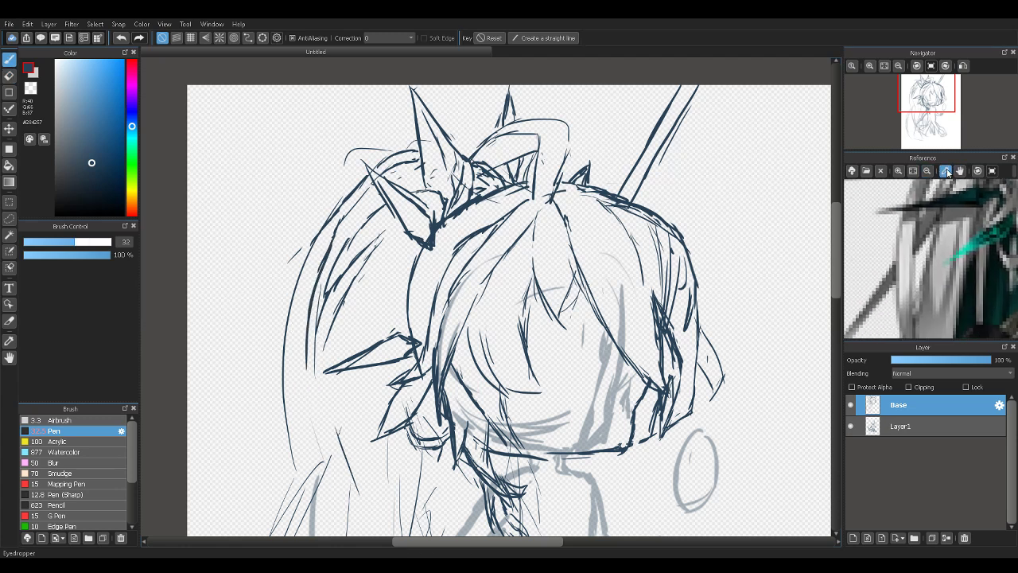
{"action": "left_click", "coordinate": [929, 172]}
{"action": "left_click", "coordinate": [931, 174]}
{"action": "left_click", "coordinate": [959, 172]}
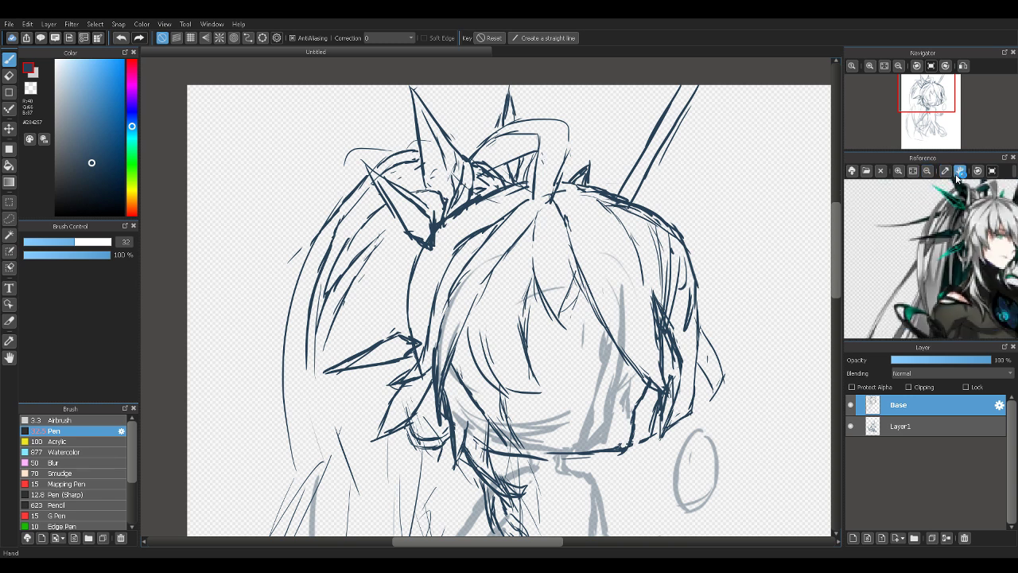
{"action": "left_click_drag", "start_coordinate": [934, 206], "coordinate": [908, 210]}
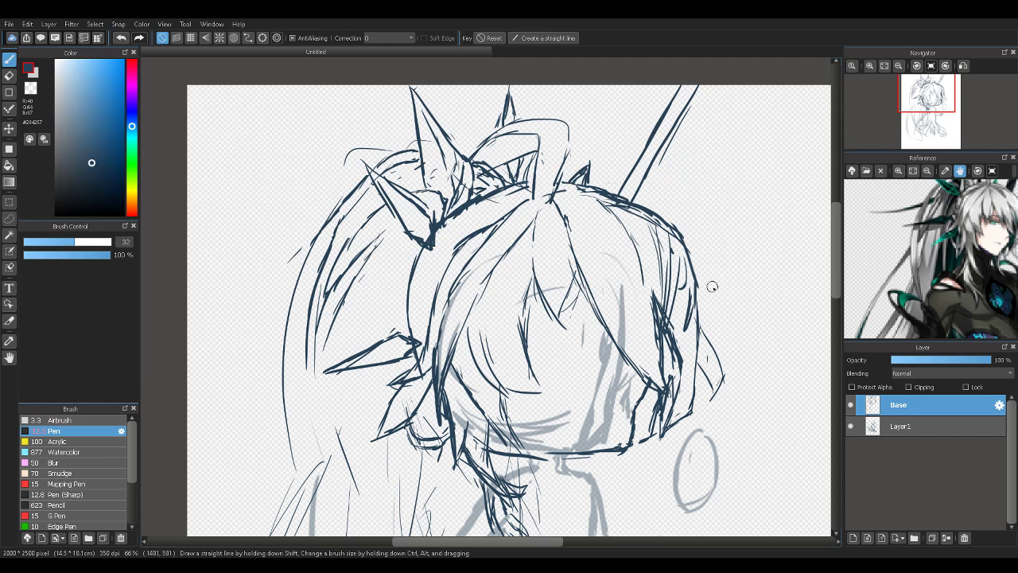
{"action": "left_click", "coordinate": [927, 172]}
{"action": "left_click", "coordinate": [927, 172]}
{"action": "left_click", "coordinate": [927, 173]}
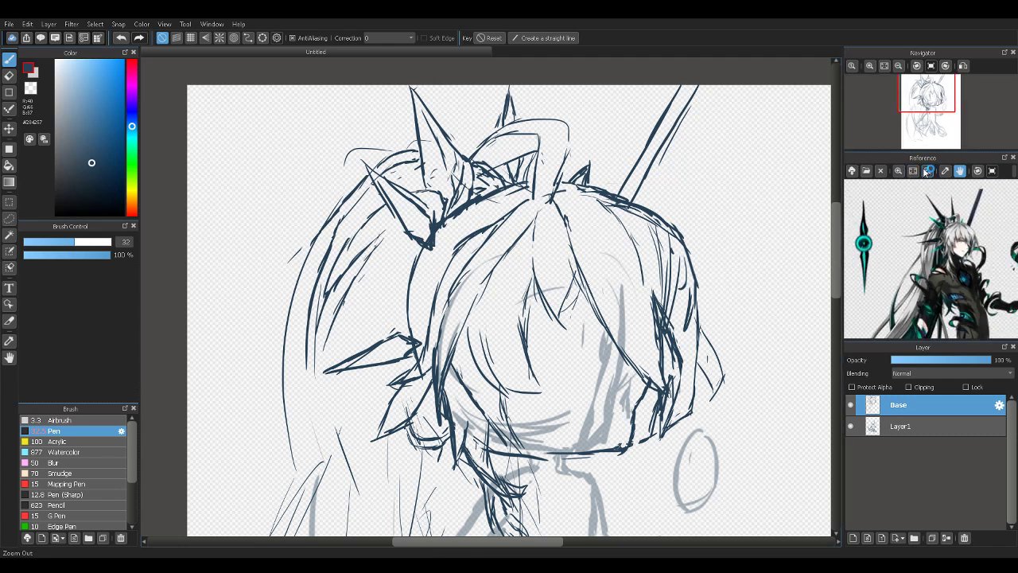
{"action": "left_click", "coordinate": [928, 173]}
{"action": "left_click", "coordinate": [927, 172]}
{"action": "left_click_drag", "start_coordinate": [887, 243], "coordinate": [890, 224]}
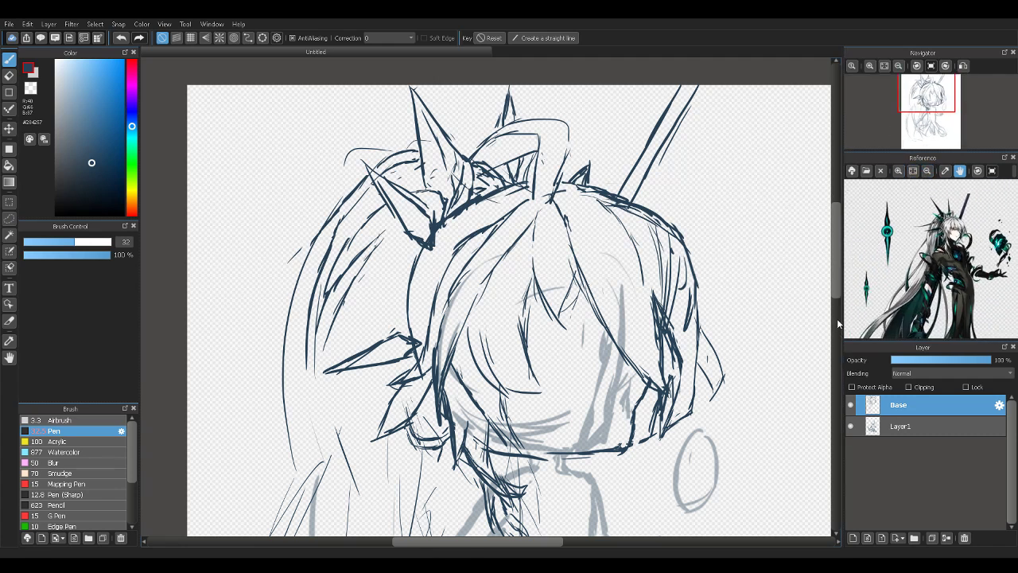
Extend the ponytail's outer contour from jaw level in a long sweeping curve across the rough legs to a tip near the feet
{"action": "mouse_move", "coordinate": [842, 283]}
{"action": "left_mouse_down"}
{"action": "mouse_move", "coordinate": [827, 345]}
{"action": "mouse_move", "coordinate": [823, 300]}
{"action": "left_mouse_up"}
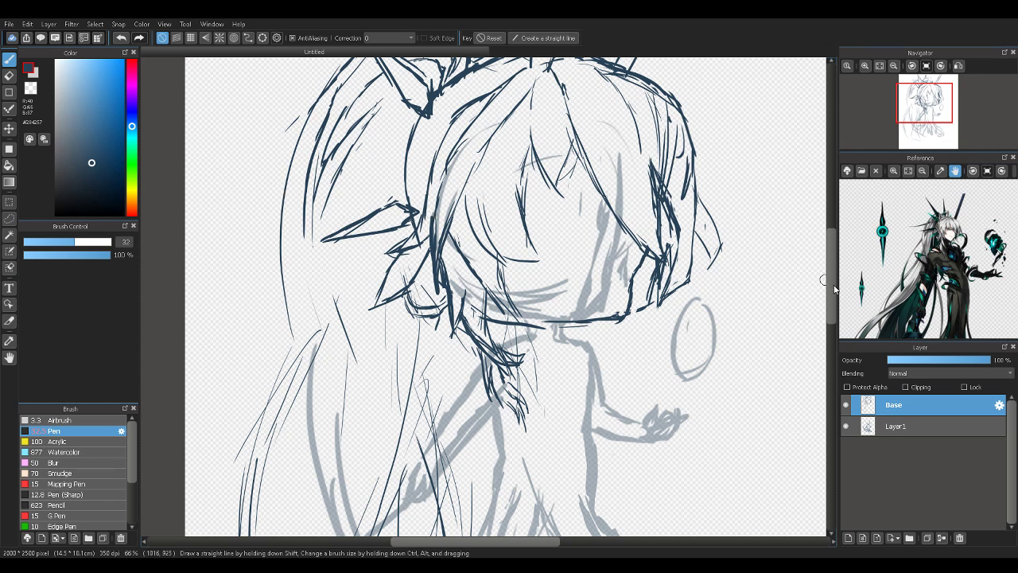
{"action": "mouse_move", "coordinate": [832, 295]}
{"action": "left_mouse_down"}
{"action": "mouse_move", "coordinate": [825, 317]}
{"action": "mouse_move", "coordinate": [821, 307]}
{"action": "left_mouse_up"}
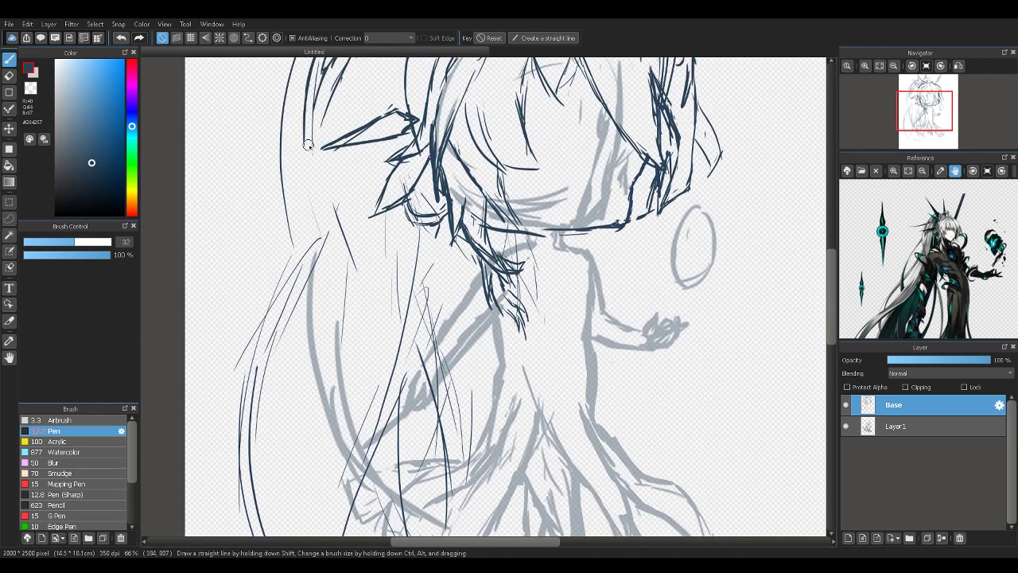
{"action": "left_click_drag", "start_coordinate": [283, 168], "coordinate": [321, 311]}
{"action": "left_click_drag", "start_coordinate": [302, 255], "coordinate": [413, 495]}
{"action": "left_click_drag", "start_coordinate": [398, 421], "coordinate": [424, 505]}
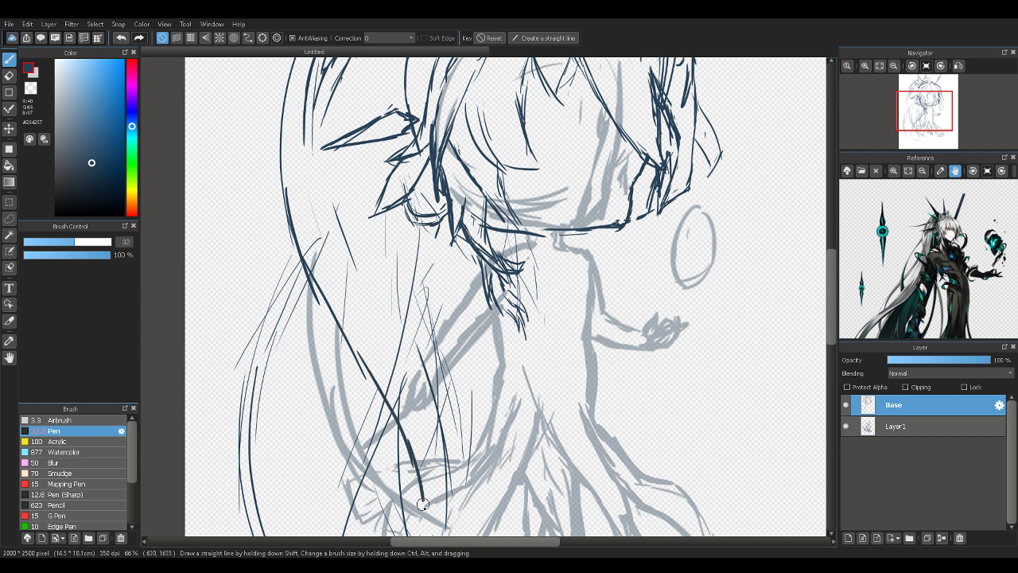
{"action": "left_click_drag", "start_coordinate": [829, 273], "coordinate": [829, 292]}
{"action": "left_click_drag", "start_coordinate": [430, 417], "coordinate": [427, 446]}
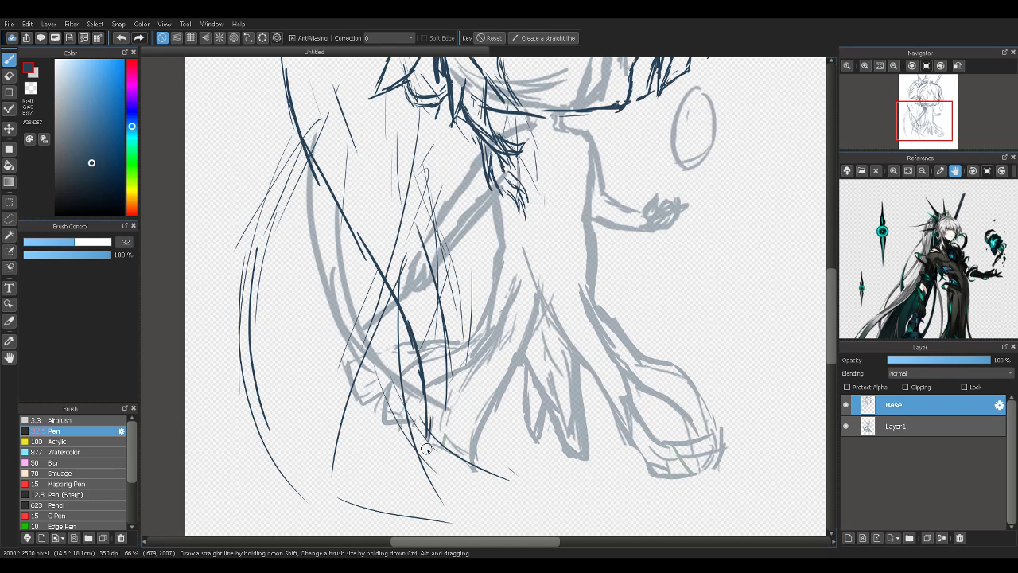
{"action": "left_click_drag", "start_coordinate": [962, 309], "coordinate": [966, 223]}
{"action": "scroll", "coordinate": [966, 223], "scroll_direction": "down", "scroll_amount": 4}
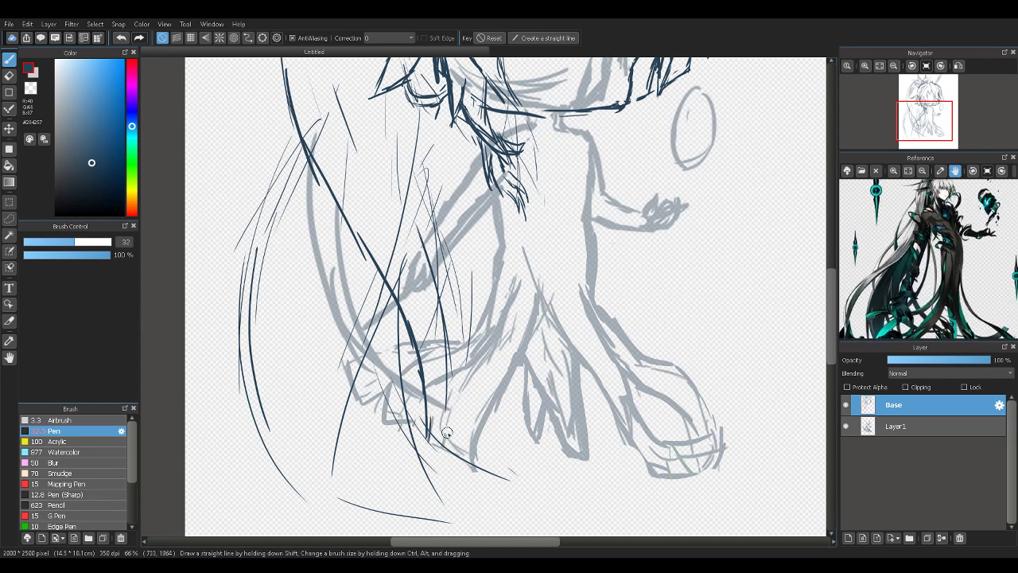
{"action": "mouse_move", "coordinate": [446, 406]}
{"action": "left_mouse_down"}
{"action": "mouse_move", "coordinate": [469, 451]}
{"action": "mouse_move", "coordinate": [450, 466]}
{"action": "left_mouse_up"}
{"action": "mouse_move", "coordinate": [430, 433]}
{"action": "left_mouse_down"}
{"action": "mouse_move", "coordinate": [497, 484]}
{"action": "mouse_move", "coordinate": [444, 413]}
{"action": "mouse_move", "coordinate": [461, 447]}
{"action": "mouse_move", "coordinate": [439, 356]}
{"action": "mouse_move", "coordinate": [443, 300]}
{"action": "left_mouse_up"}
Draw the ponytail's inner contour as a second long line following the outer one from the upper strands down past the waist
{"action": "scroll", "coordinate": [824, 354], "scroll_direction": "up", "scroll_amount": 5}
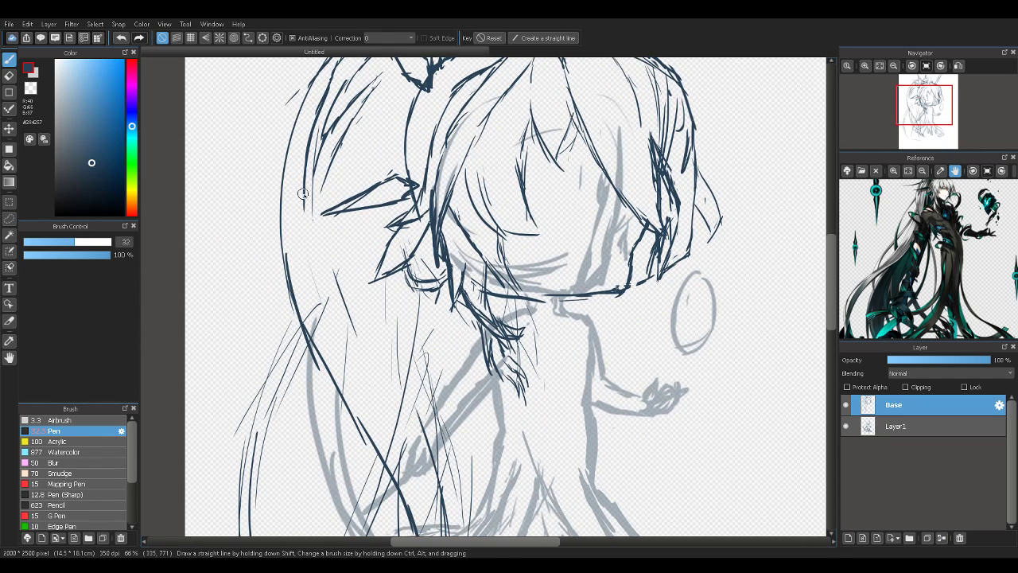
{"action": "left_click_drag", "start_coordinate": [292, 218], "coordinate": [299, 261]}
{"action": "left_click_drag", "start_coordinate": [299, 208], "coordinate": [297, 237]}
{"action": "mouse_move", "coordinate": [307, 155]}
{"action": "left_mouse_down"}
{"action": "mouse_move", "coordinate": [298, 206]}
{"action": "mouse_move", "coordinate": [319, 292]}
{"action": "left_mouse_up"}
{"action": "left_click_drag", "start_coordinate": [302, 233], "coordinate": [322, 334]}
{"action": "left_click_drag", "start_coordinate": [313, 278], "coordinate": [377, 407]}
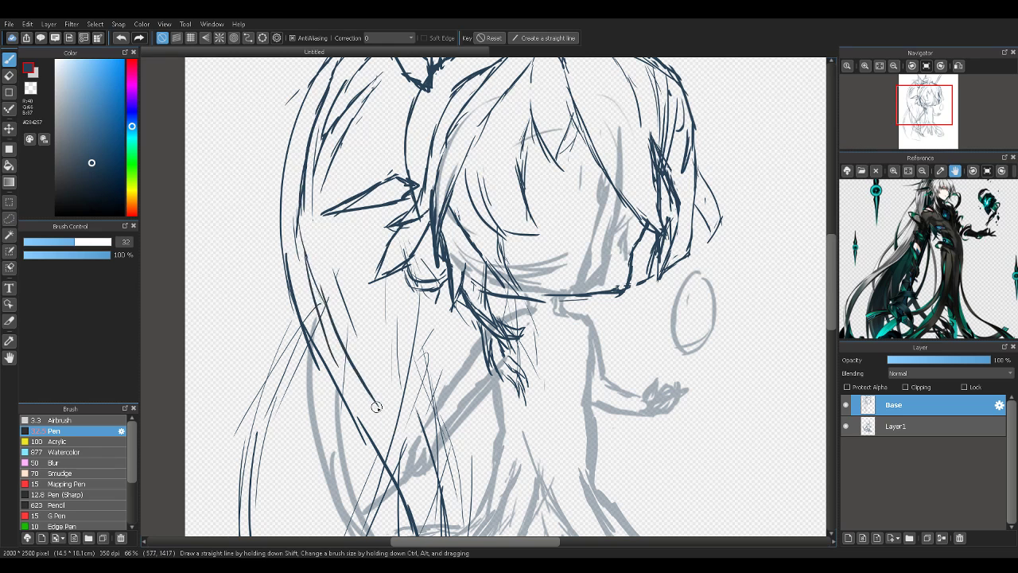
{"action": "left_click_drag", "start_coordinate": [313, 296], "coordinate": [402, 470]}
{"action": "left_click_drag", "start_coordinate": [382, 404], "coordinate": [443, 525]}
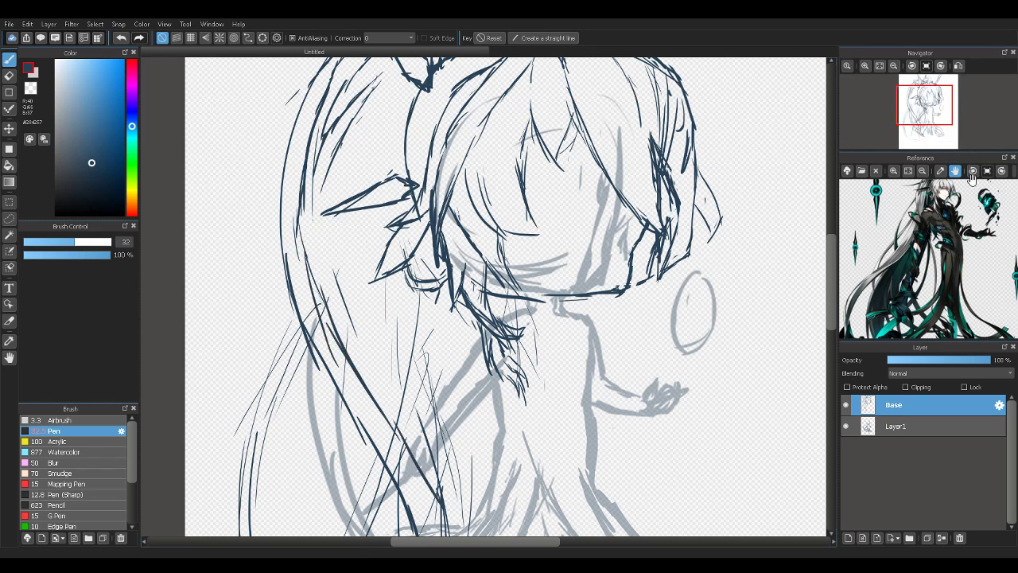
{"action": "left_click_drag", "start_coordinate": [939, 241], "coordinate": [927, 270]}
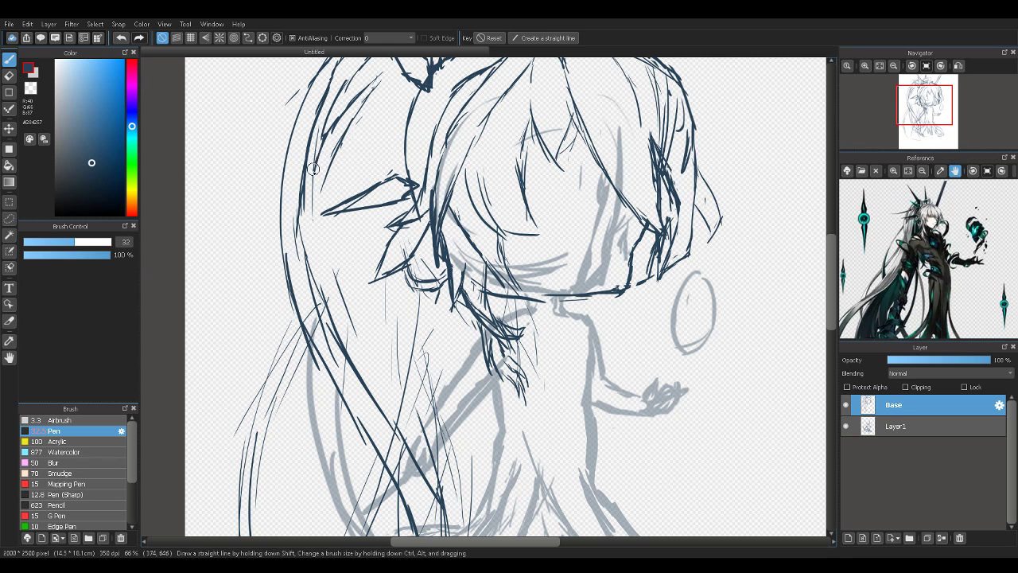
{"action": "left_click_drag", "start_coordinate": [313, 169], "coordinate": [301, 207]}
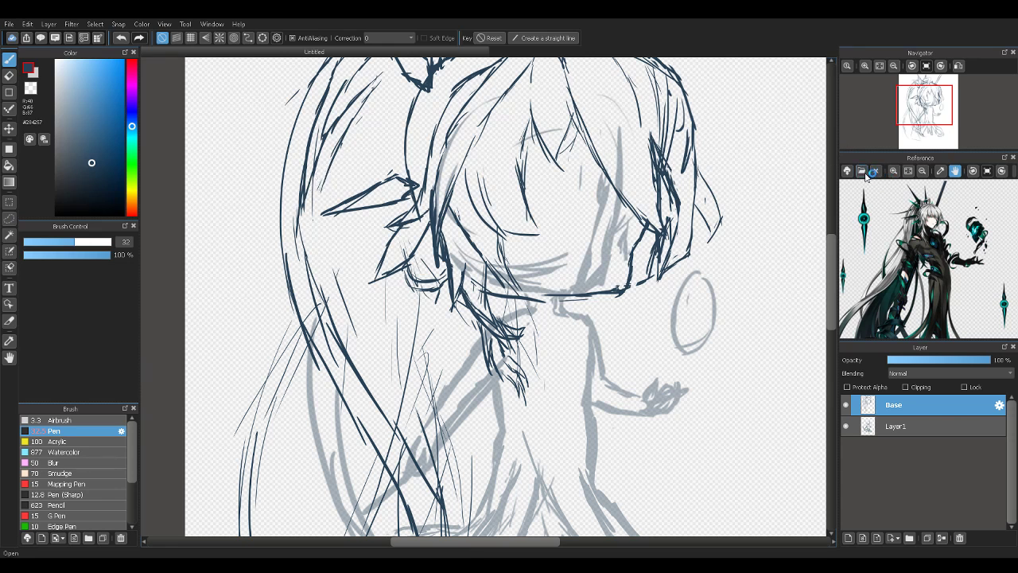
Sketch a thin curved strand branching outward and down from the ponytail's outer contour below the horizontal spike, following the enlarged reference
{"action": "scroll", "coordinate": [925, 293], "scroll_direction": "up", "scroll_amount": 5}
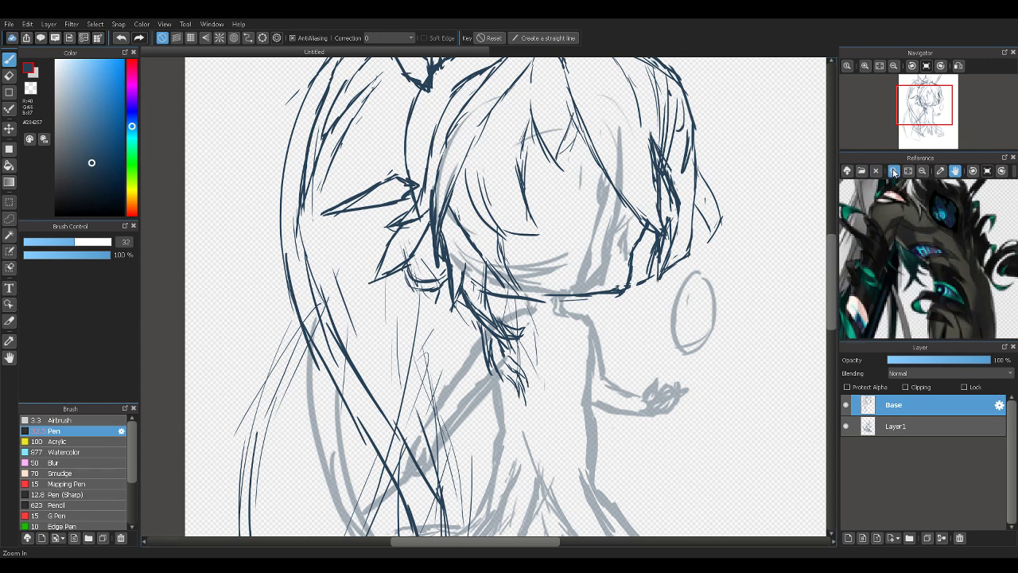
{"action": "left_click_drag", "start_coordinate": [925, 293], "coordinate": [949, 339]}
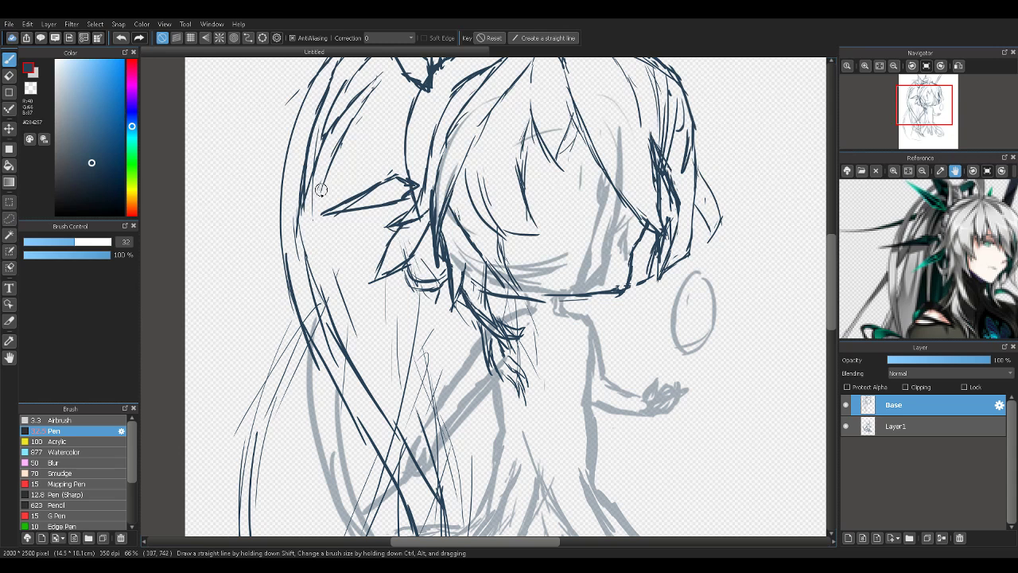
{"action": "mouse_move", "coordinate": [320, 189]}
{"action": "left_mouse_down"}
{"action": "mouse_move", "coordinate": [297, 244]}
{"action": "mouse_move", "coordinate": [262, 257]}
{"action": "mouse_move", "coordinate": [199, 390]}
{"action": "left_mouse_up"}
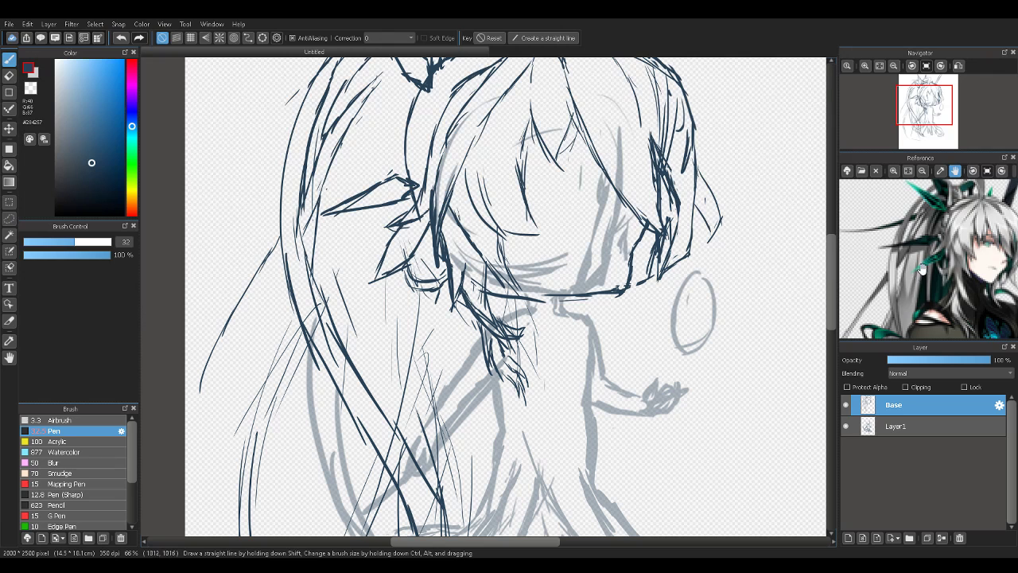
Erase the horizontal left ornament spike and redraw it longer, with its point extending across and beyond the ponytail
{"action": "key", "text": "e"}
{"action": "mouse_move", "coordinate": [344, 210]}
{"action": "left_mouse_down"}
{"action": "mouse_move", "coordinate": [327, 210]}
{"action": "mouse_move", "coordinate": [364, 172]}
{"action": "mouse_move", "coordinate": [395, 208]}
{"action": "left_mouse_up"}
{"action": "key", "text": "b"}
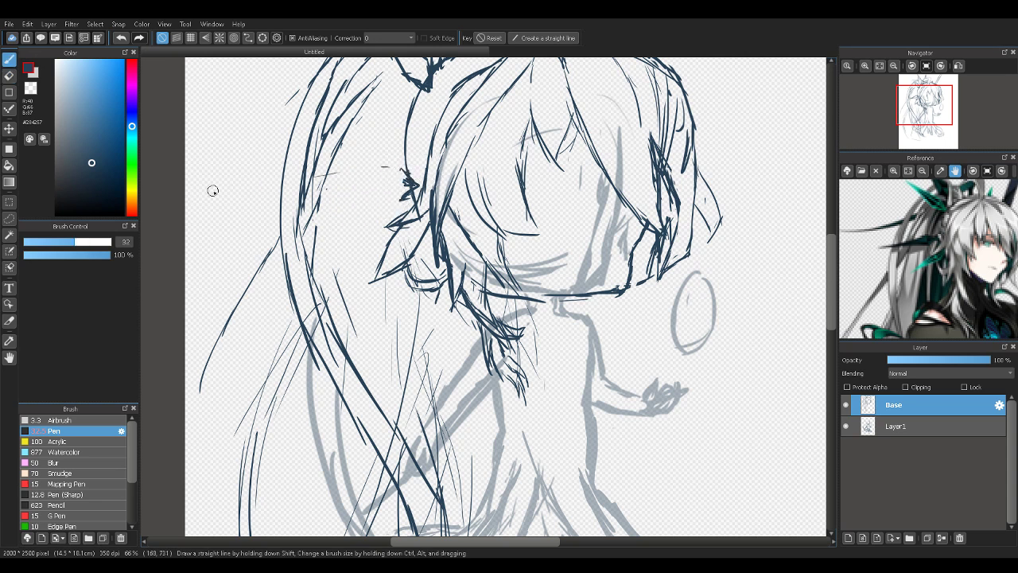
{"action": "mouse_move", "coordinate": [241, 195]}
{"action": "left_mouse_down"}
{"action": "mouse_move", "coordinate": [381, 160]}
{"action": "mouse_move", "coordinate": [403, 182]}
{"action": "left_mouse_up"}
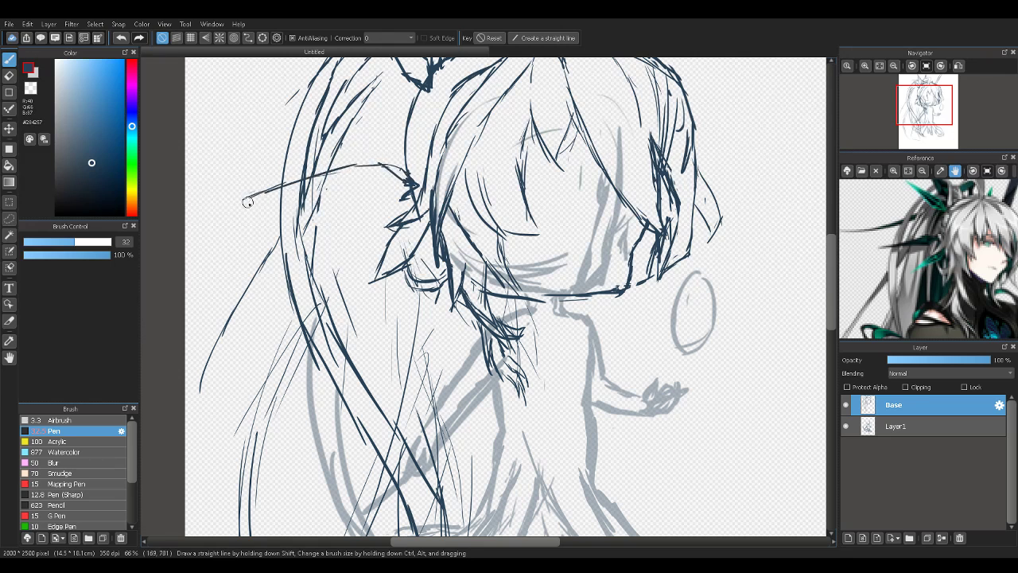
{"action": "mouse_move", "coordinate": [257, 198]}
{"action": "left_mouse_down"}
{"action": "mouse_move", "coordinate": [303, 195]}
{"action": "mouse_move", "coordinate": [288, 201]}
{"action": "mouse_move", "coordinate": [364, 206]}
{"action": "mouse_move", "coordinate": [411, 191]}
{"action": "left_mouse_up"}
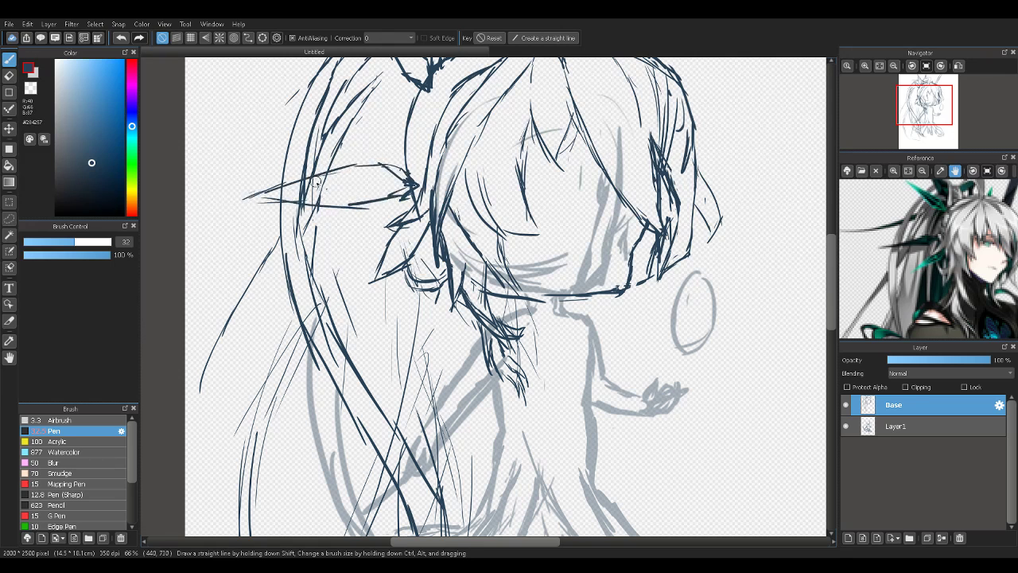
{"action": "mouse_move", "coordinate": [331, 167]}
{"action": "left_mouse_down"}
{"action": "mouse_move", "coordinate": [396, 166]}
{"action": "mouse_move", "coordinate": [408, 183]}
{"action": "left_mouse_up"}
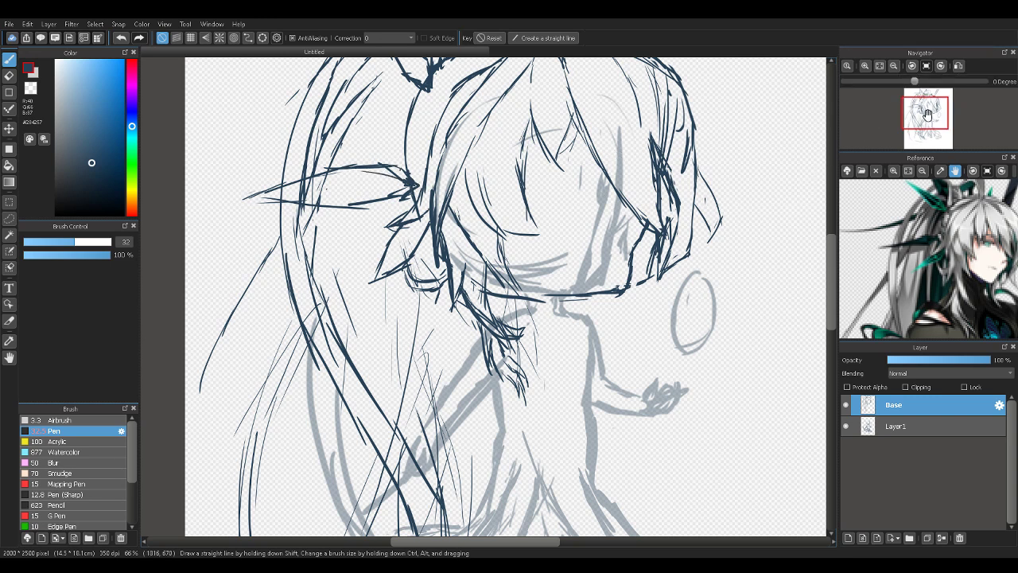
Draw a long curved line for the side lock, sweeping outward and down from the ponytail, following the reference
{"action": "left_click_drag", "start_coordinate": [926, 113], "coordinate": [923, 110]}
{"action": "left_click_drag", "start_coordinate": [832, 249], "coordinate": [829, 274]}
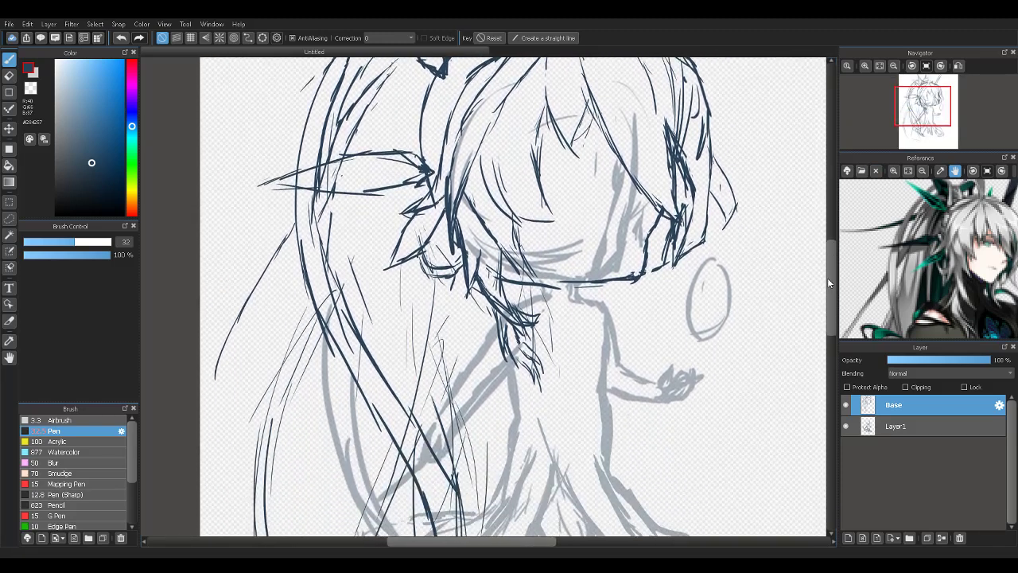
{"action": "left_click", "coordinate": [923, 172]}
{"action": "left_click", "coordinate": [922, 171]}
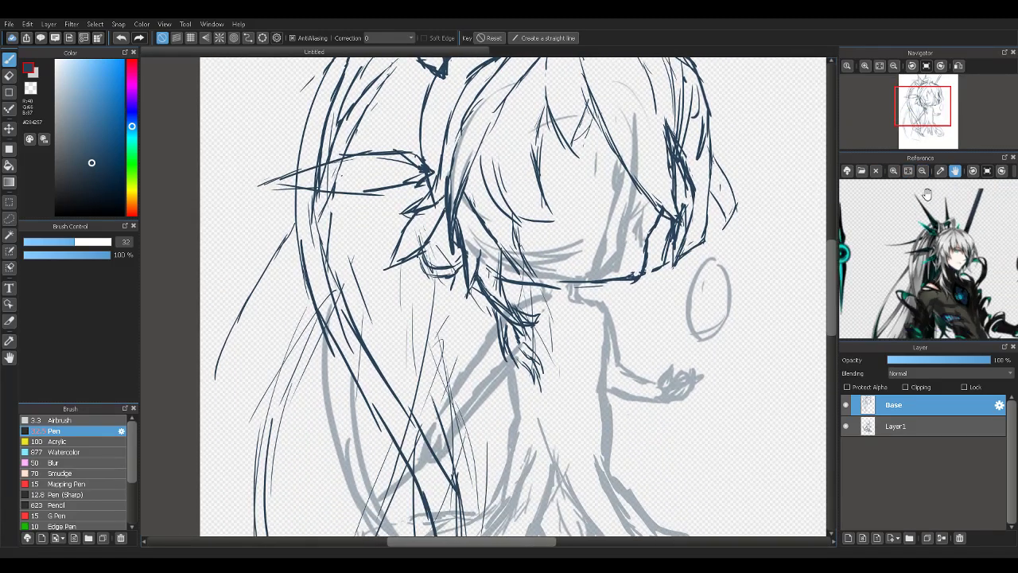
{"action": "left_click_drag", "start_coordinate": [932, 237], "coordinate": [906, 269]}
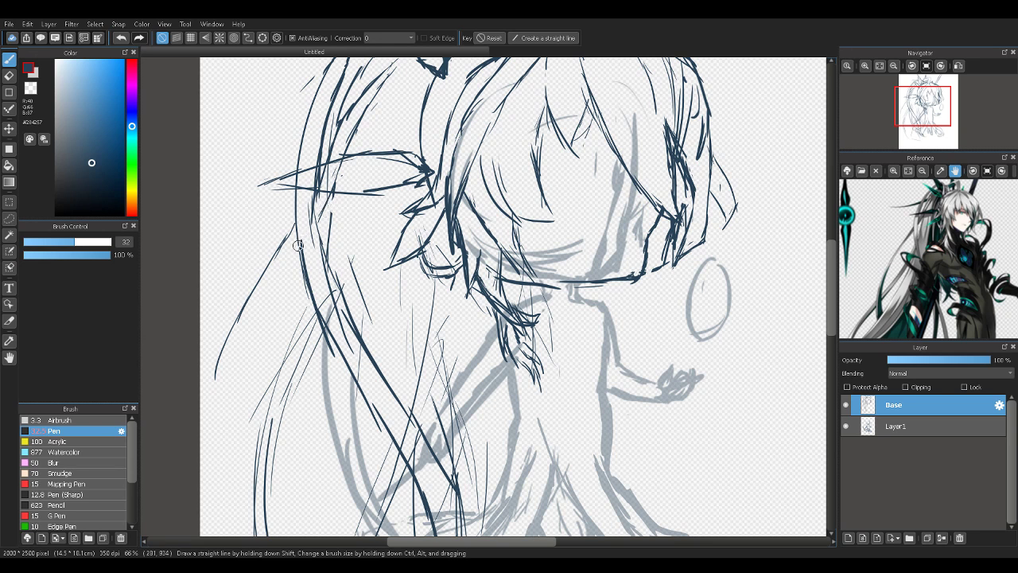
{"action": "mouse_move", "coordinate": [325, 203]}
{"action": "left_mouse_down"}
{"action": "mouse_move", "coordinate": [315, 280]}
{"action": "mouse_move", "coordinate": [249, 411]}
{"action": "mouse_move", "coordinate": [234, 525]}
{"action": "left_mouse_up"}
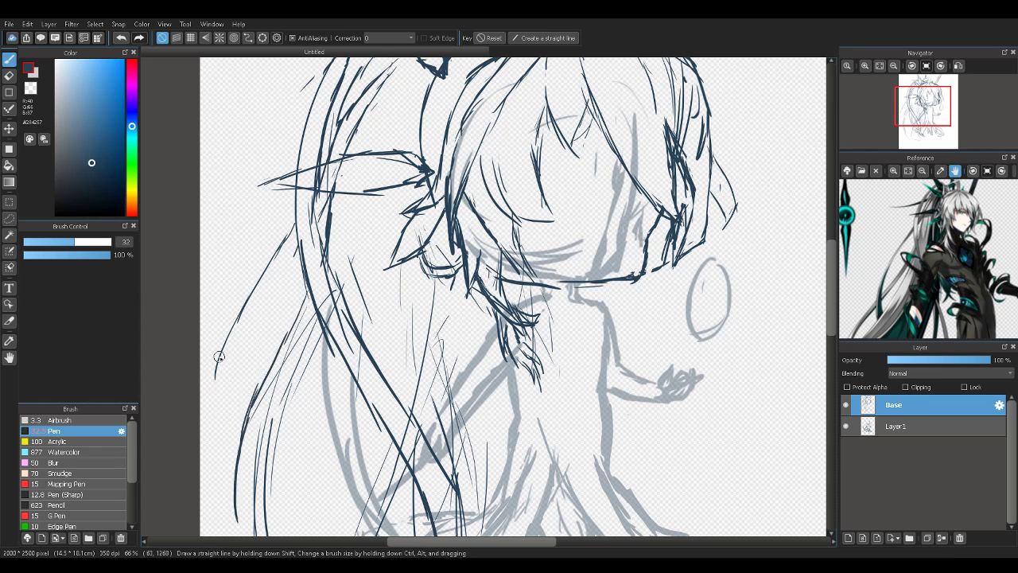
Continue the branching side strand's outer edge downward to meet the long curve, and add short inner strokes dividing the lock
{"action": "mouse_move", "coordinate": [216, 357]}
{"action": "left_mouse_down"}
{"action": "mouse_move", "coordinate": [219, 408]}
{"action": "mouse_move", "coordinate": [239, 457]}
{"action": "left_mouse_up"}
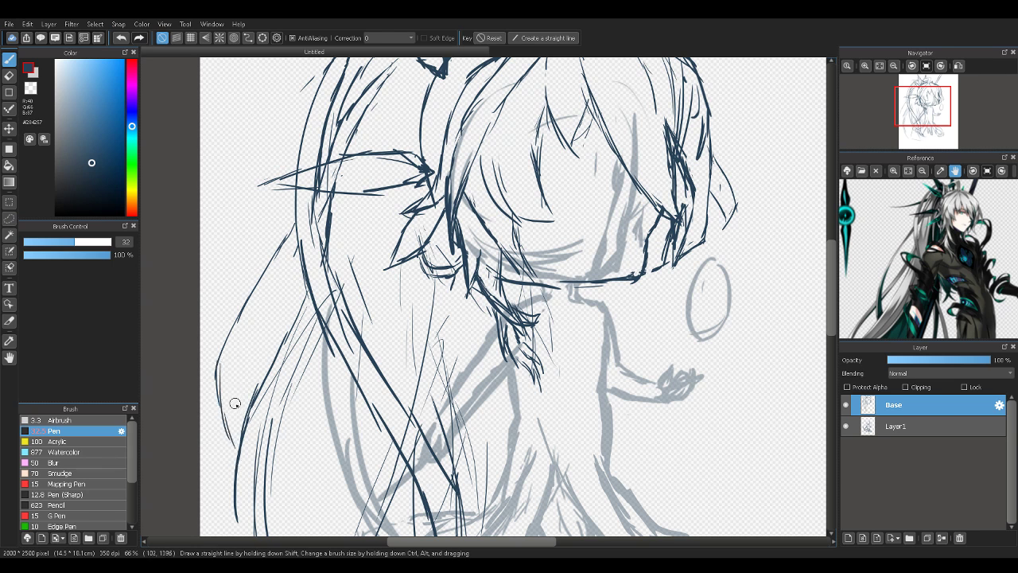
{"action": "left_click_drag", "start_coordinate": [230, 360], "coordinate": [242, 397]}
{"action": "mouse_move", "coordinate": [253, 311]}
{"action": "left_mouse_down"}
{"action": "mouse_move", "coordinate": [238, 376]}
{"action": "mouse_move", "coordinate": [247, 414]}
{"action": "mouse_move", "coordinate": [240, 345]}
{"action": "mouse_move", "coordinate": [264, 296]}
{"action": "left_mouse_up"}
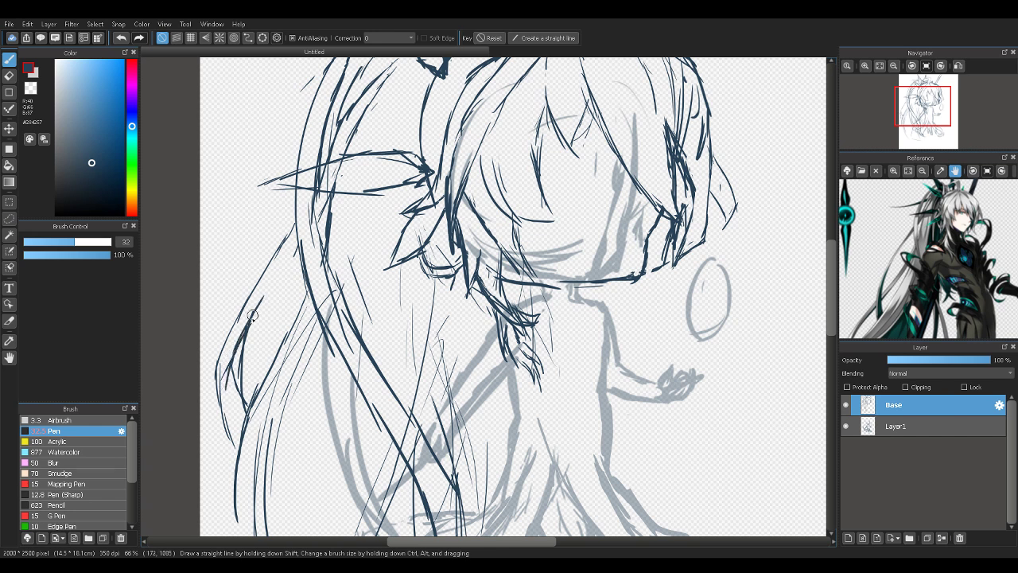
Reinforce the branching side lock's edge up to the ponytail and add short curved strokes along its inner side
{"action": "left_click_drag", "start_coordinate": [241, 336], "coordinate": [302, 248]}
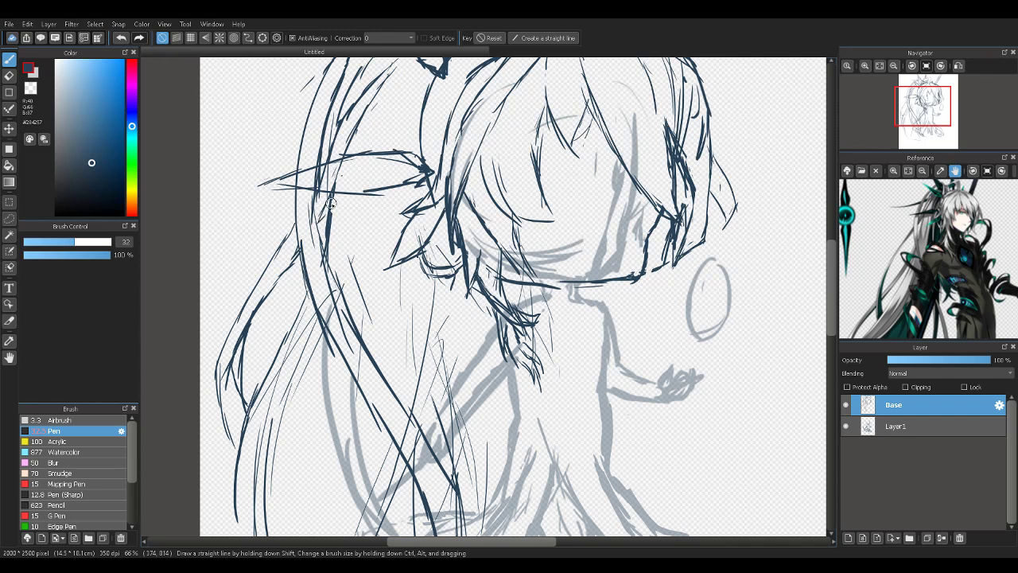
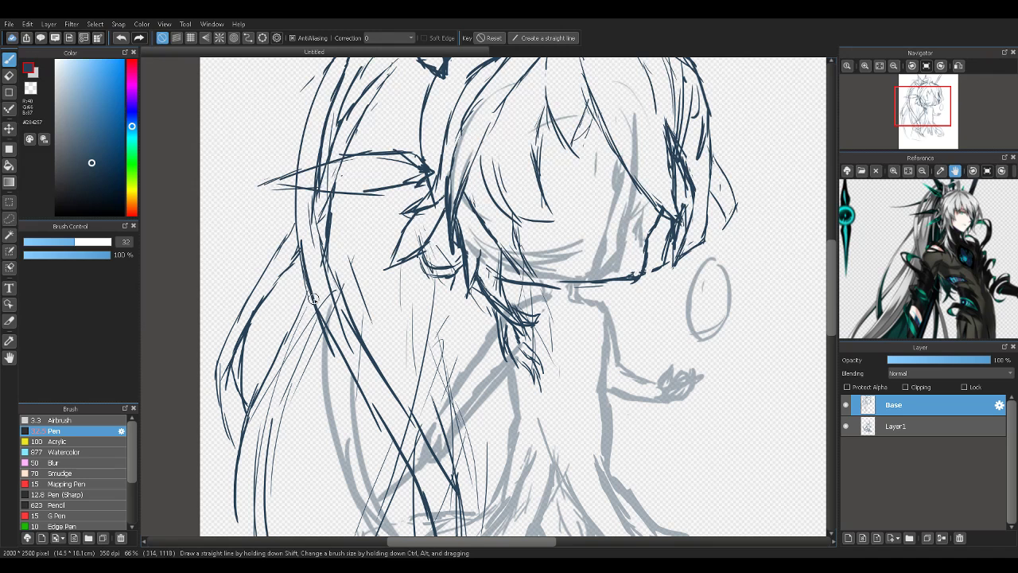
{"action": "left_click_drag", "start_coordinate": [315, 308], "coordinate": [273, 393]}
{"action": "left_click_drag", "start_coordinate": [308, 328], "coordinate": [281, 450]}
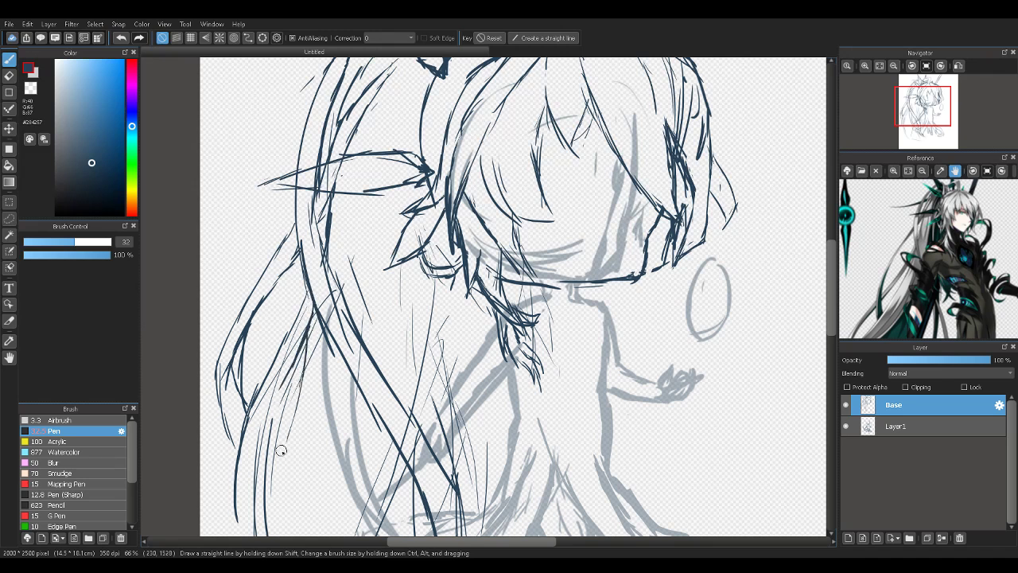
Following the lower hair in the reference, darken the side lock's inner edge from the ponytail down toward the crossing strands
{"action": "scroll", "coordinate": [825, 277], "scroll_direction": "down", "scroll_amount": 3}
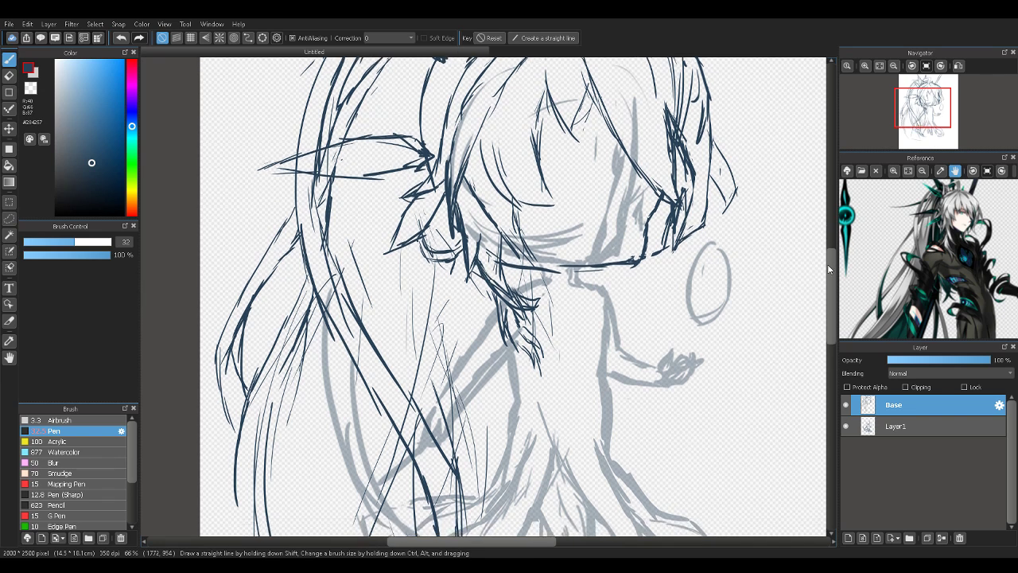
{"action": "left_click_drag", "start_coordinate": [826, 273], "coordinate": [826, 277]}
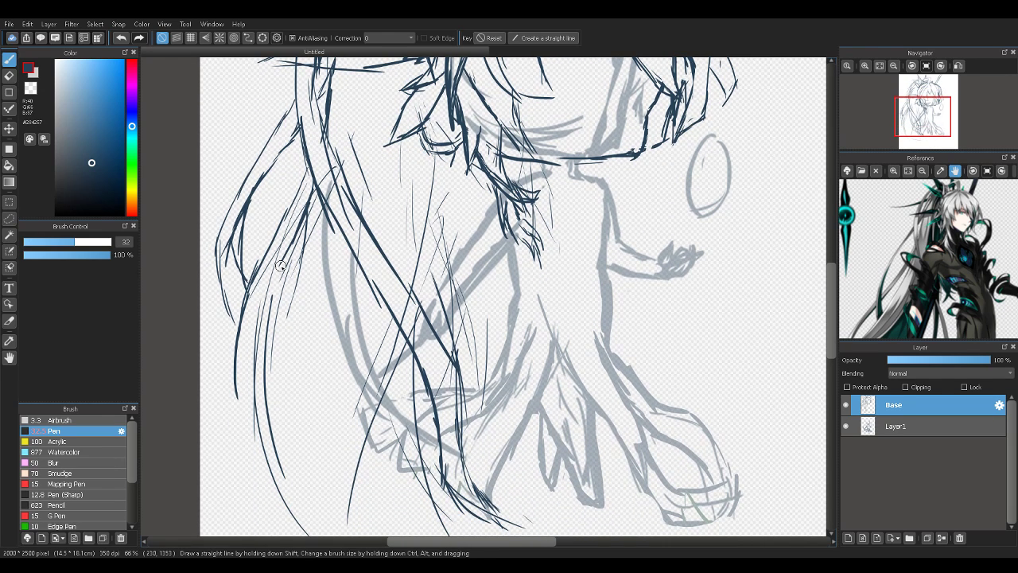
{"action": "scroll", "coordinate": [927, 254], "scroll_direction": "up", "scroll_amount": 3}
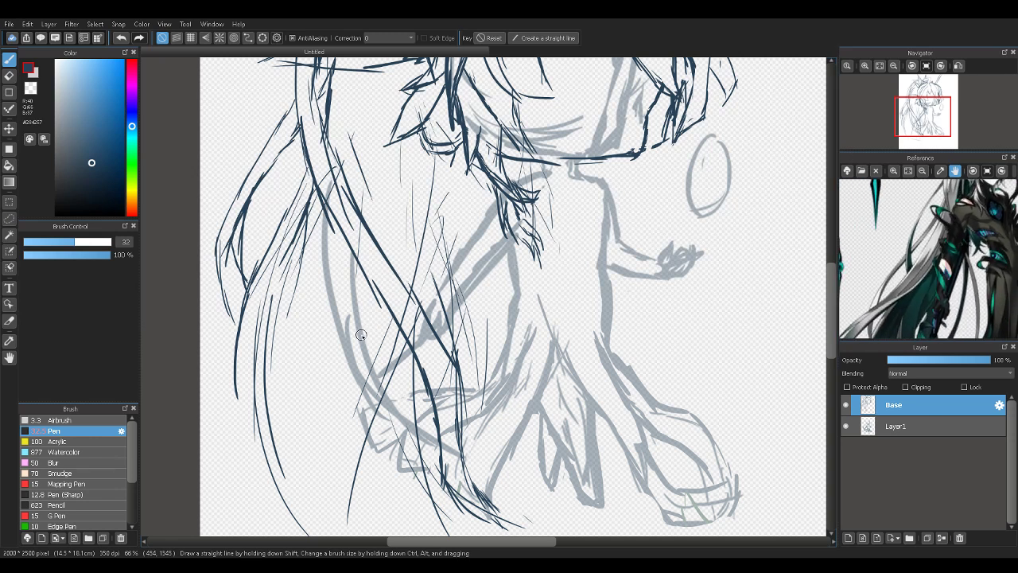
{"action": "left_click_drag", "start_coordinate": [897, 273], "coordinate": [920, 226]}
{"action": "left_click", "coordinate": [925, 173]}
{"action": "left_click", "coordinate": [925, 172]}
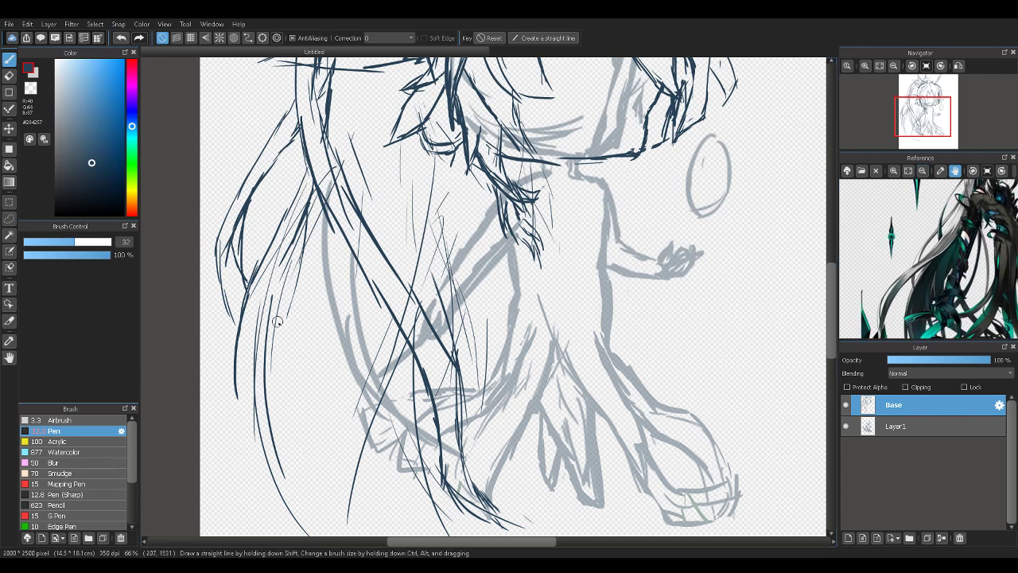
{"action": "left_click_drag", "start_coordinate": [303, 249], "coordinate": [269, 338]}
{"action": "left_click_drag", "start_coordinate": [286, 297], "coordinate": [266, 343]}
{"action": "mouse_move", "coordinate": [313, 196]}
{"action": "left_mouse_down"}
{"action": "mouse_move", "coordinate": [297, 278]}
{"action": "mouse_move", "coordinate": [299, 261]}
{"action": "mouse_move", "coordinate": [254, 348]}
{"action": "left_mouse_up"}
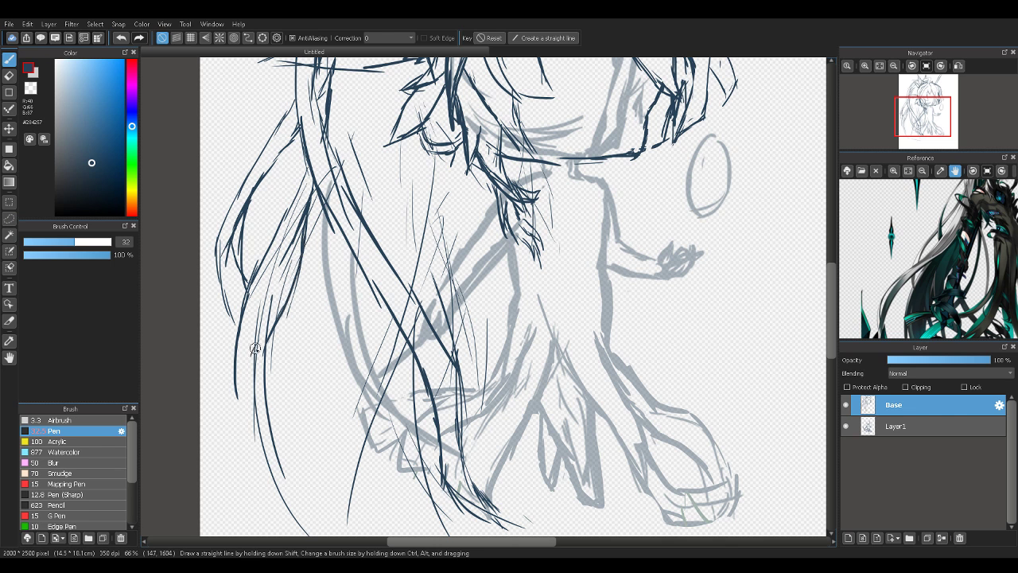
Continue the side lock's inner edge across the outer curve and extend it downward into a long curved tip
{"action": "left_click_drag", "start_coordinate": [290, 295], "coordinate": [252, 376]}
{"action": "left_click_drag", "start_coordinate": [284, 313], "coordinate": [240, 434]}
{"action": "left_click_drag", "start_coordinate": [265, 356], "coordinate": [243, 421]}
{"action": "mouse_move", "coordinate": [249, 406]}
{"action": "left_mouse_down"}
{"action": "mouse_move", "coordinate": [242, 433]}
{"action": "mouse_move", "coordinate": [256, 511]}
{"action": "left_mouse_up"}
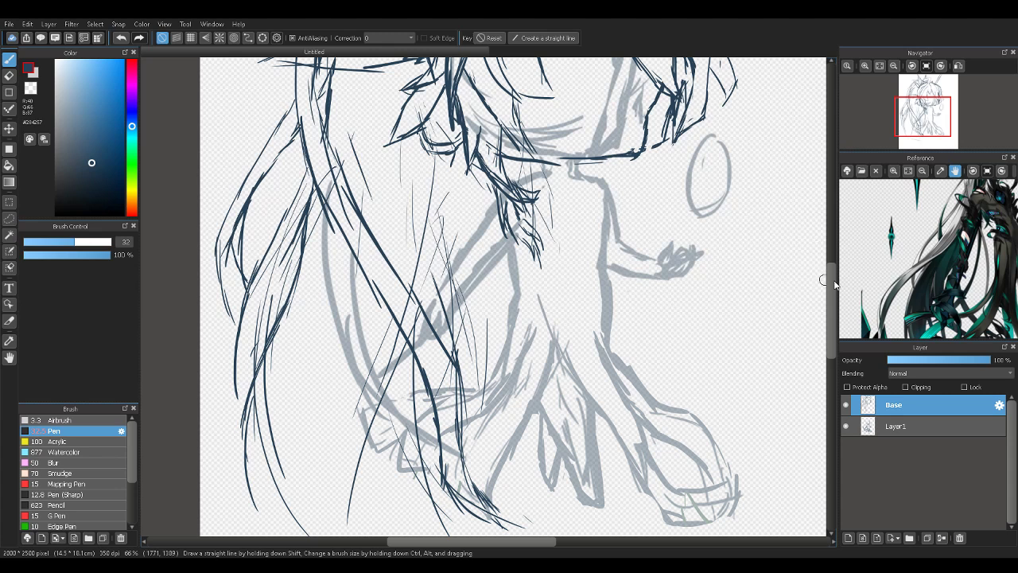
{"action": "left_click_drag", "start_coordinate": [832, 284], "coordinate": [831, 319]}
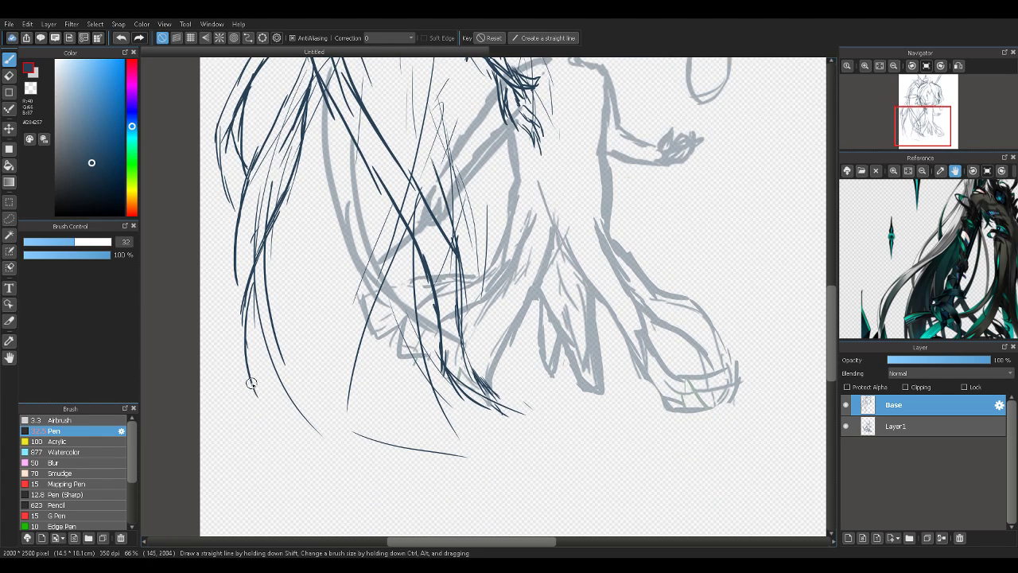
{"action": "left_click_drag", "start_coordinate": [252, 384], "coordinate": [288, 436]}
Erase the surplus construction strands inside the side lock's lower curve and around the lower ponytail
{"action": "key", "text": "e"}
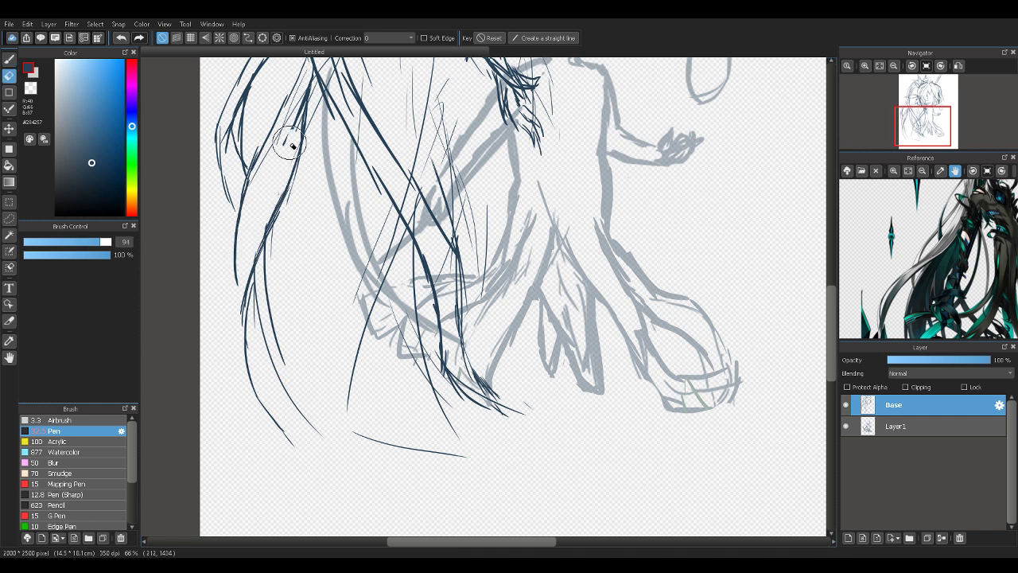
{"action": "mouse_move", "coordinate": [260, 318]}
{"action": "left_mouse_down"}
{"action": "mouse_move", "coordinate": [280, 279]}
{"action": "mouse_move", "coordinate": [411, 436]}
{"action": "mouse_move", "coordinate": [331, 428]}
{"action": "mouse_move", "coordinate": [392, 233]}
{"action": "mouse_move", "coordinate": [451, 421]}
{"action": "mouse_move", "coordinate": [427, 442]}
{"action": "mouse_move", "coordinate": [370, 384]}
{"action": "mouse_move", "coordinate": [375, 256]}
{"action": "left_mouse_up"}
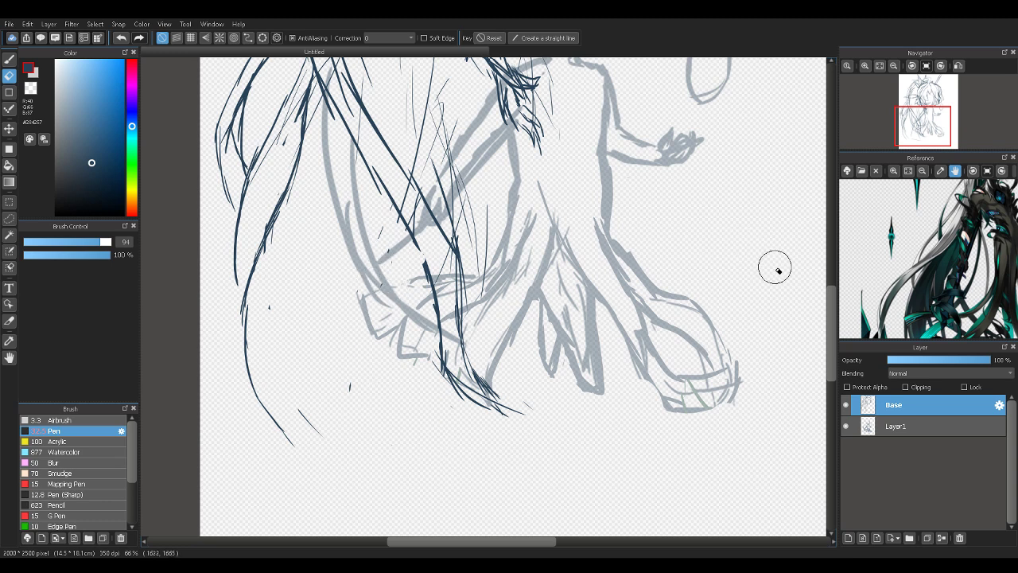
{"action": "mouse_move", "coordinate": [840, 308]}
{"action": "left_mouse_down"}
{"action": "mouse_move", "coordinate": [831, 268]}
{"action": "mouse_move", "coordinate": [830, 277]}
{"action": "left_mouse_up"}
{"action": "mouse_move", "coordinate": [471, 281]}
{"action": "left_mouse_down"}
{"action": "mouse_move", "coordinate": [450, 396]}
{"action": "mouse_move", "coordinate": [432, 356]}
{"action": "mouse_move", "coordinate": [445, 332]}
{"action": "mouse_move", "coordinate": [445, 359]}
{"action": "mouse_move", "coordinate": [425, 301]}
{"action": "mouse_move", "coordinate": [469, 229]}
{"action": "mouse_move", "coordinate": [537, 312]}
{"action": "left_mouse_up"}
Check the full figure in the reference and nudge the Base layer's sketch slightly up and to the left
{"action": "key", "text": "b"}
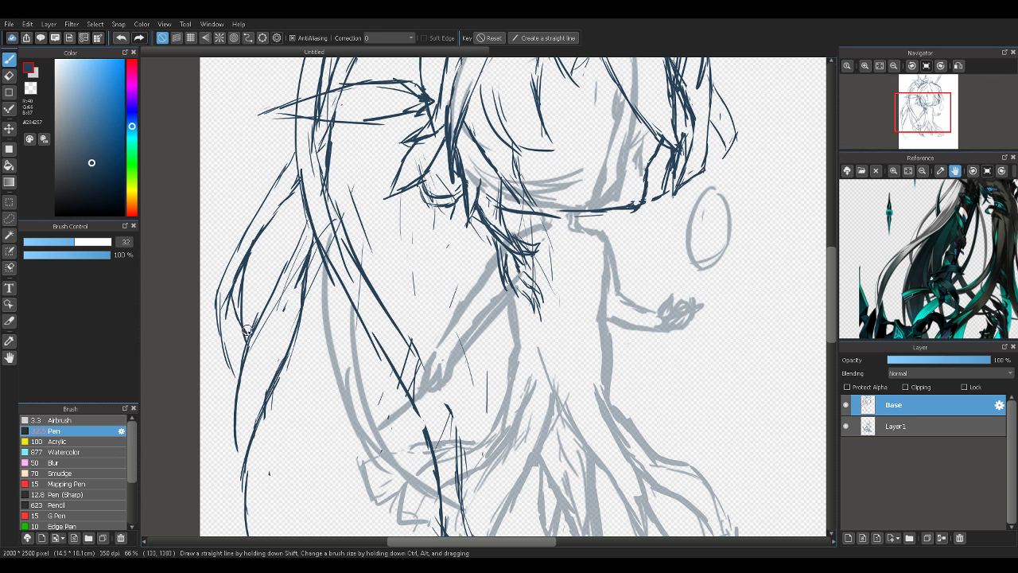
{"action": "left_click_drag", "start_coordinate": [905, 229], "coordinate": [929, 296]}
{"action": "key", "text": "e"}
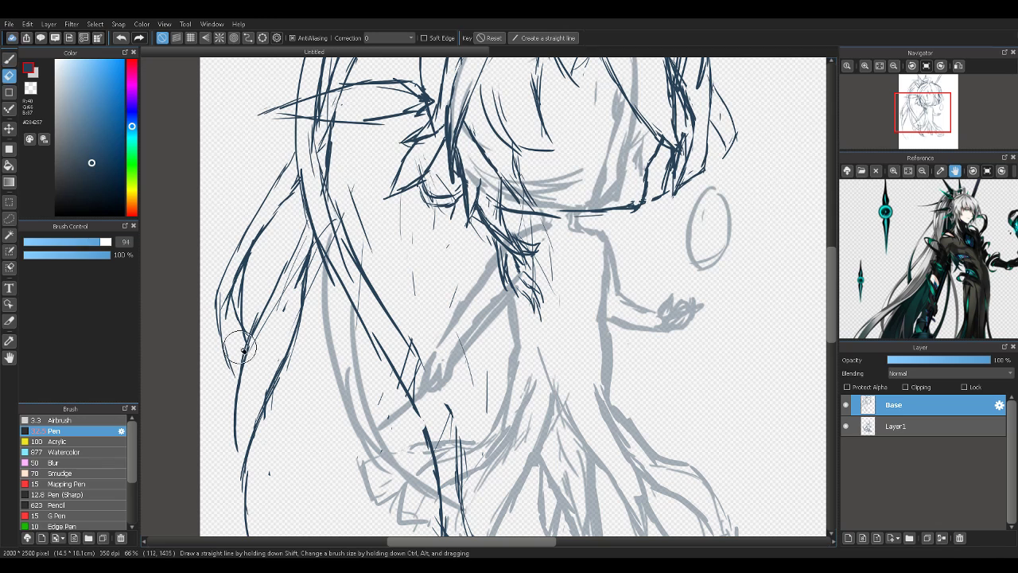
{"action": "key", "text": "v"}
{"action": "mouse_move", "coordinate": [259, 303]}
{"action": "left_mouse_down"}
{"action": "mouse_move", "coordinate": [270, 333]}
{"action": "mouse_move", "coordinate": [256, 302]}
{"action": "left_mouse_up"}
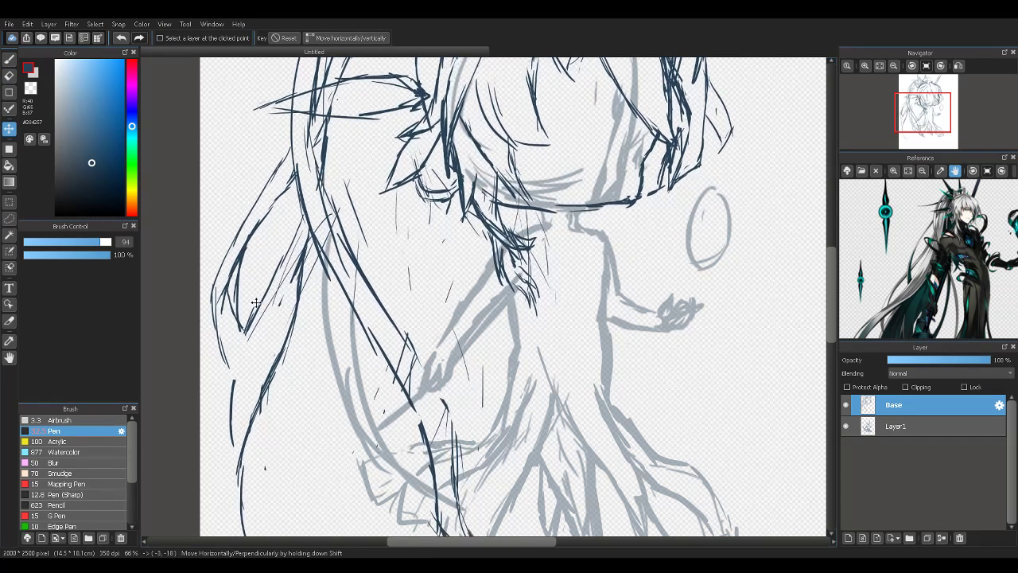
{"action": "left_click_drag", "start_coordinate": [924, 120], "coordinate": [928, 108]}
{"action": "left_click_drag", "start_coordinate": [644, 193], "coordinate": [634, 190]}
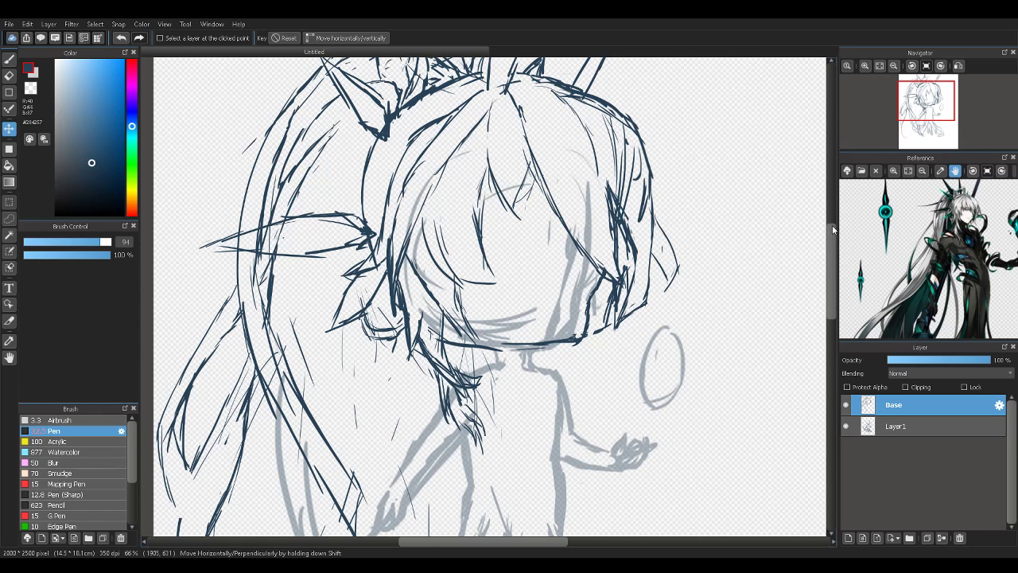
Extend the upper side lock's outer and inner edges down to the crossing point and thicken its outer bend
{"action": "left_click_drag", "start_coordinate": [832, 229], "coordinate": [819, 267]}
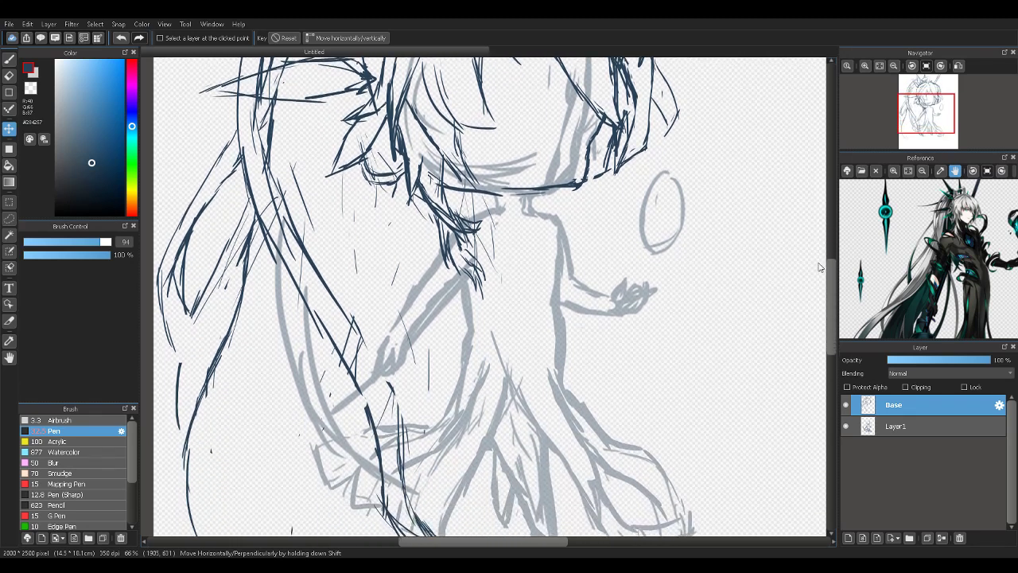
{"action": "key", "text": "b"}
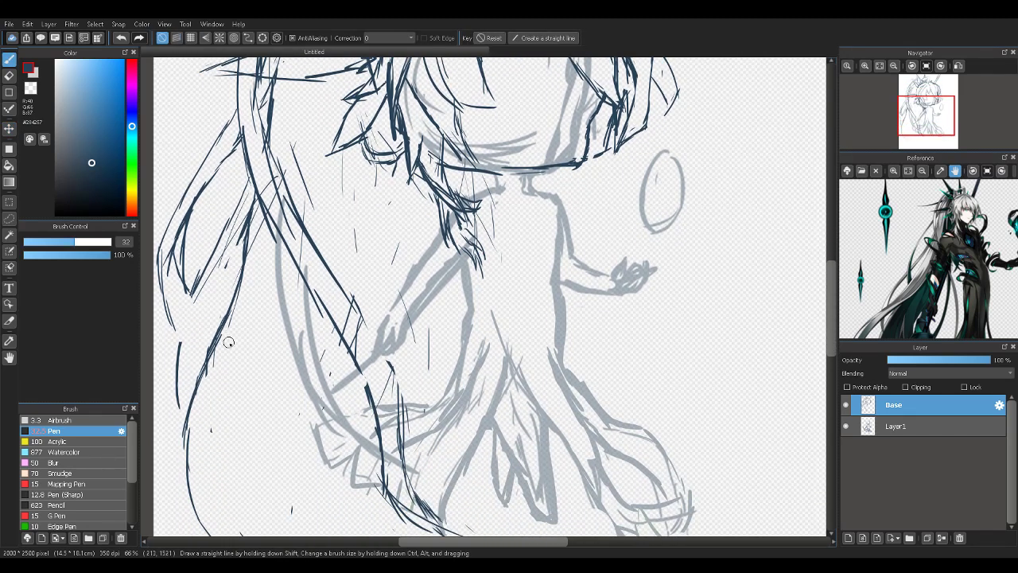
{"action": "mouse_move", "coordinate": [187, 285]}
{"action": "left_mouse_down"}
{"action": "mouse_move", "coordinate": [210, 334]}
{"action": "mouse_move", "coordinate": [200, 369]}
{"action": "left_mouse_up"}
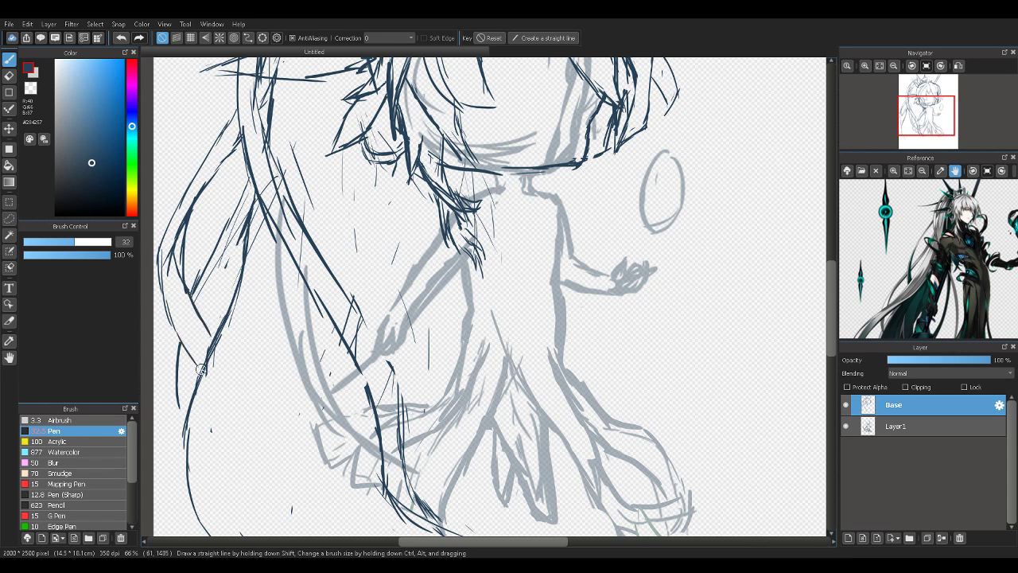
{"action": "left_click_drag", "start_coordinate": [169, 312], "coordinate": [201, 370]}
{"action": "left_click_drag", "start_coordinate": [183, 222], "coordinate": [174, 263]}
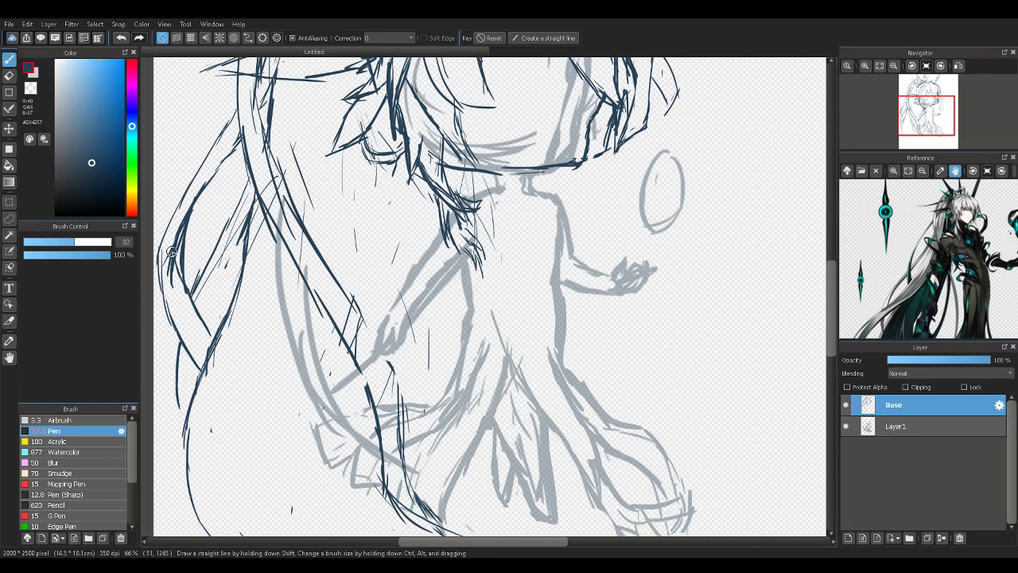
{"action": "left_click_drag", "start_coordinate": [171, 272], "coordinate": [193, 355]}
{"action": "left_click_drag", "start_coordinate": [177, 314], "coordinate": [199, 355]}
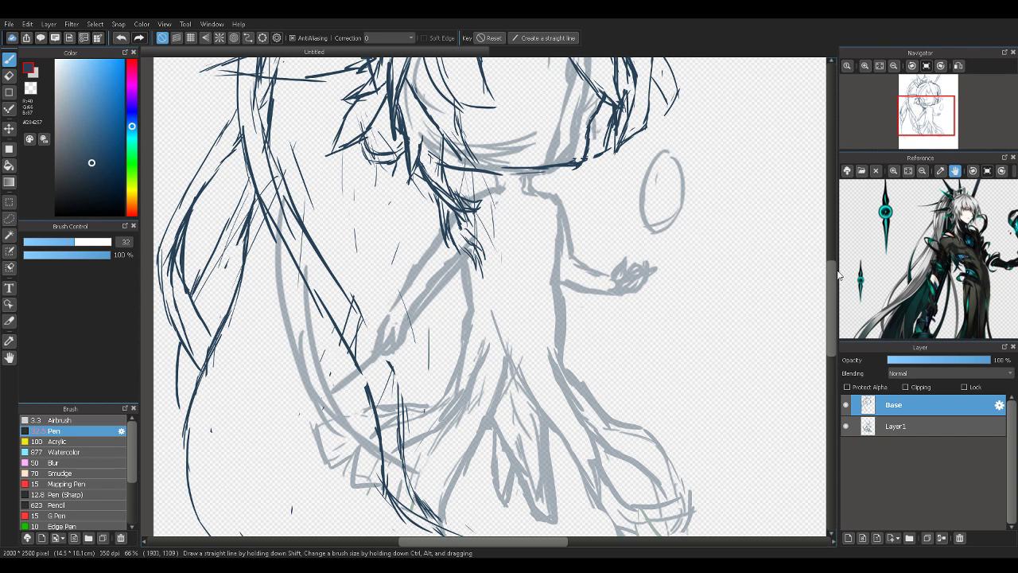
Nudge the Base layer's sketch slightly to the right over the rough pose
{"action": "scroll", "coordinate": [828, 326], "scroll_direction": "down", "scroll_amount": 5}
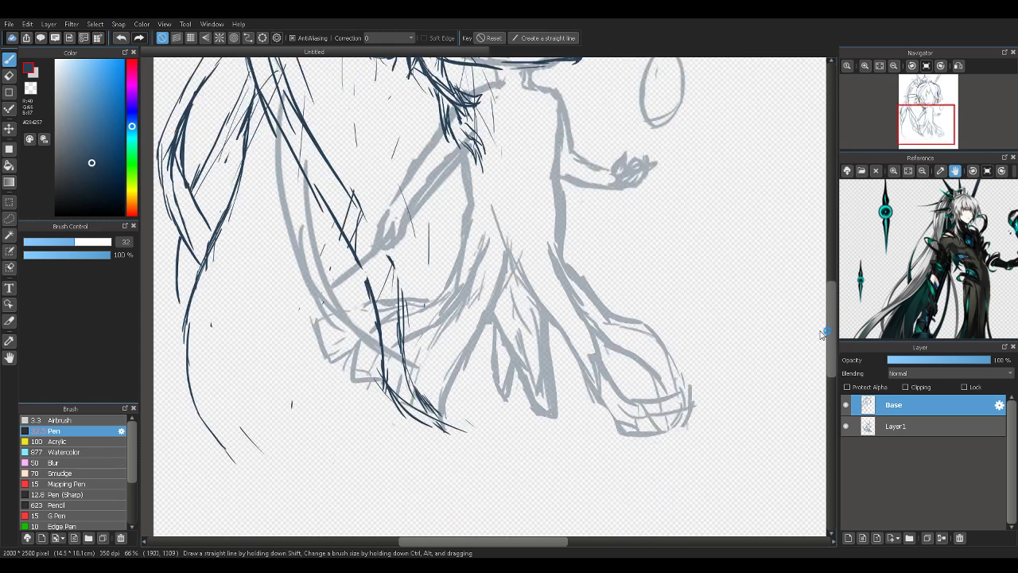
{"action": "scroll", "coordinate": [813, 318], "scroll_direction": "up", "scroll_amount": 8}
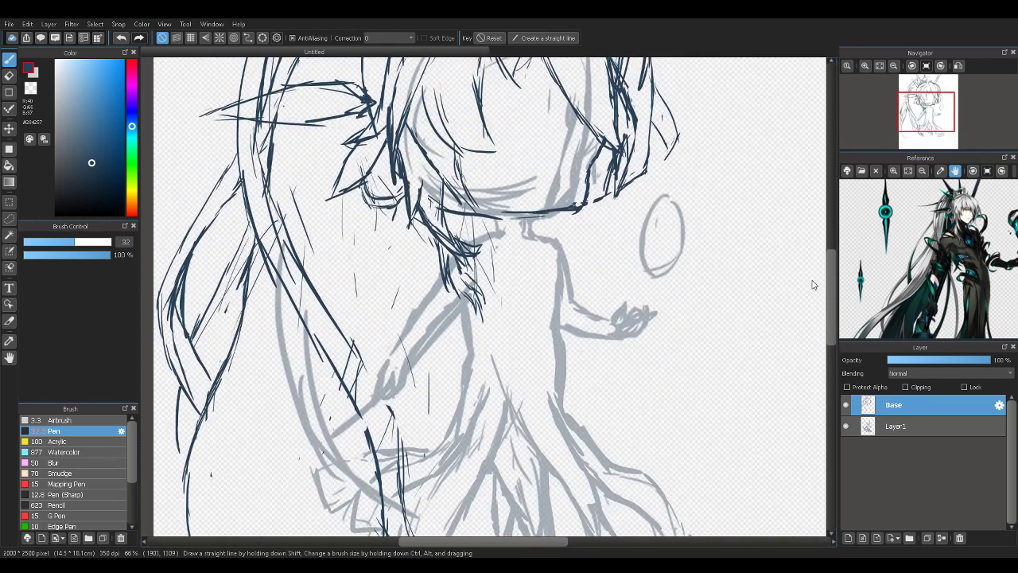
{"action": "scroll", "coordinate": [811, 284], "scroll_direction": "up", "scroll_amount": 3}
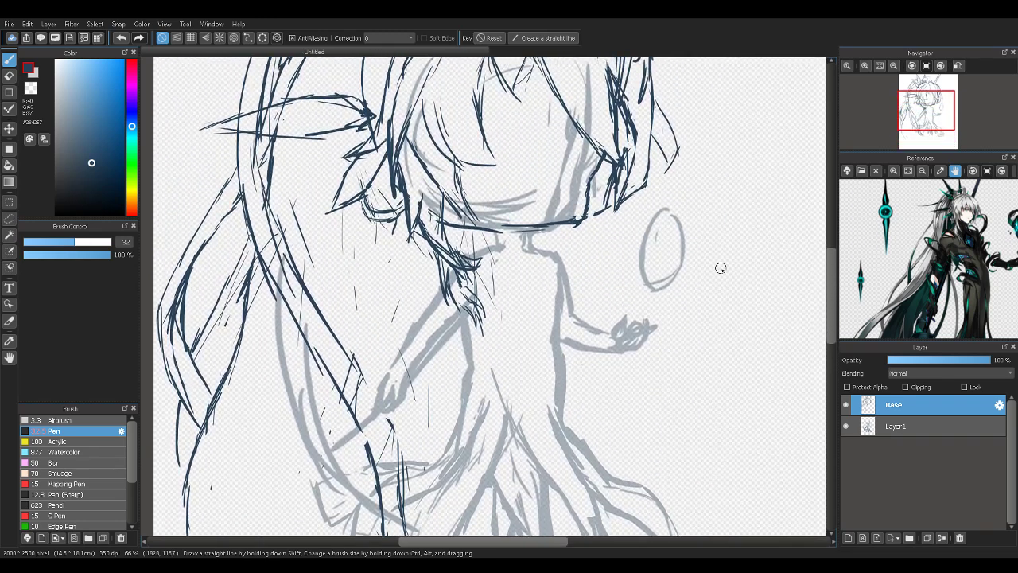
{"action": "key", "text": "e"}
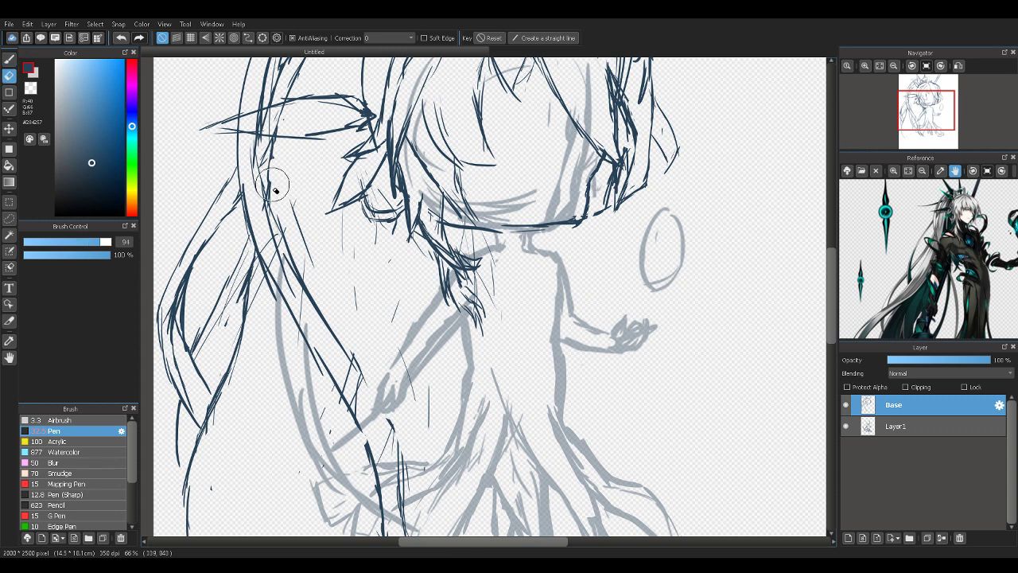
{"action": "key", "text": "v"}
{"action": "mouse_move", "coordinate": [274, 156]}
{"action": "left_mouse_down"}
{"action": "mouse_move", "coordinate": [273, 170]}
{"action": "mouse_move", "coordinate": [292, 128]}
{"action": "mouse_move", "coordinate": [285, 187]}
{"action": "mouse_move", "coordinate": [295, 237]}
{"action": "left_mouse_up"}
{"action": "key", "text": "b"}
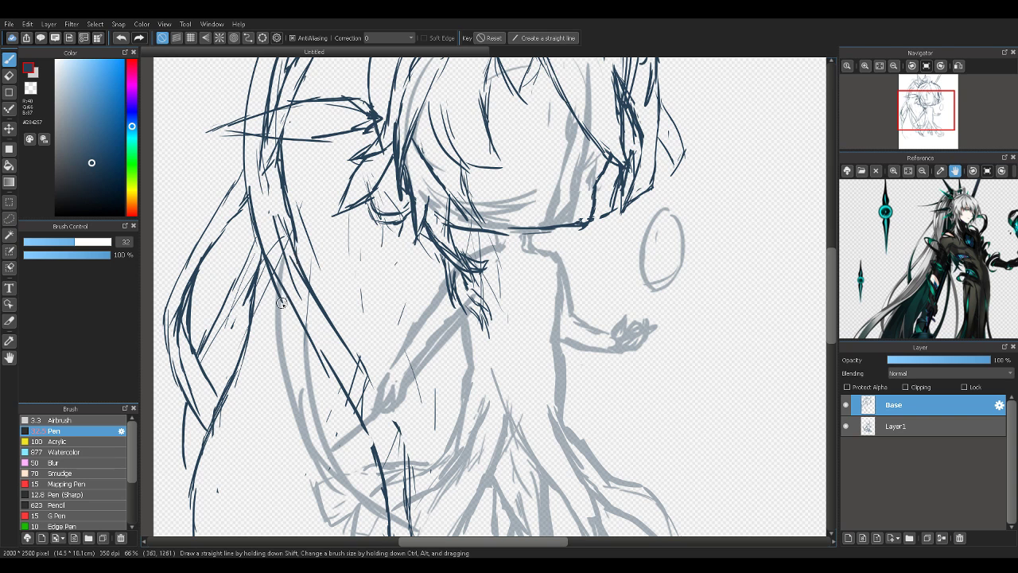
Erase the messy parallel strokes inside the side lock and rework the strand edge running down to the crossing
{"action": "left_click_drag", "start_coordinate": [285, 297], "coordinate": [277, 326]}
{"action": "key", "text": "e"}
{"action": "mouse_move", "coordinate": [254, 277]}
{"action": "left_mouse_down"}
{"action": "mouse_move", "coordinate": [254, 311]}
{"action": "mouse_move", "coordinate": [255, 264]}
{"action": "mouse_move", "coordinate": [245, 264]}
{"action": "mouse_move", "coordinate": [231, 293]}
{"action": "mouse_move", "coordinate": [231, 336]}
{"action": "mouse_move", "coordinate": [247, 332]}
{"action": "mouse_move", "coordinate": [253, 314]}
{"action": "mouse_move", "coordinate": [263, 338]}
{"action": "mouse_move", "coordinate": [280, 315]}
{"action": "mouse_move", "coordinate": [229, 392]}
{"action": "left_mouse_up"}
{"action": "key", "text": "b"}
{"action": "left_click_drag", "start_coordinate": [266, 355], "coordinate": [223, 421]}
{"action": "key", "text": "e"}
{"action": "mouse_move", "coordinate": [239, 385]}
{"action": "left_mouse_down"}
{"action": "mouse_move", "coordinate": [212, 409]}
{"action": "mouse_move", "coordinate": [222, 436]}
{"action": "left_mouse_up"}
{"action": "key", "text": "b"}
{"action": "mouse_move", "coordinate": [248, 382]}
{"action": "left_mouse_down"}
{"action": "mouse_move", "coordinate": [212, 428]}
{"action": "mouse_move", "coordinate": [243, 390]}
{"action": "mouse_move", "coordinate": [204, 459]}
{"action": "left_mouse_up"}
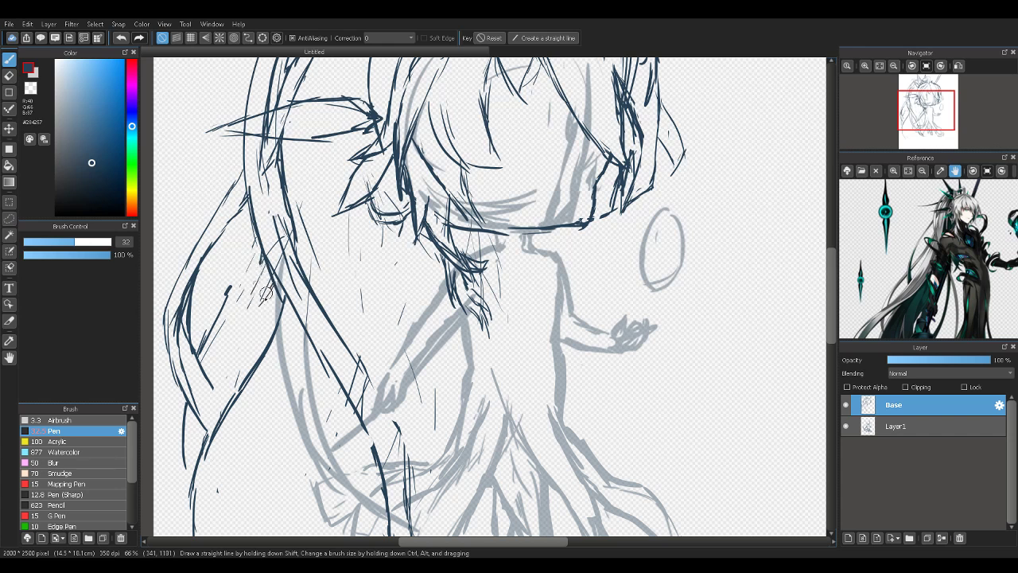
Draw the second strand's two edges from the ponytail down to the crossing, with short hair strokes between them
{"action": "mouse_move", "coordinate": [271, 286]}
{"action": "left_mouse_down"}
{"action": "mouse_move", "coordinate": [251, 315]}
{"action": "mouse_move", "coordinate": [256, 350]}
{"action": "left_mouse_up"}
{"action": "left_click_drag", "start_coordinate": [275, 319], "coordinate": [243, 352]}
{"action": "left_click_drag", "start_coordinate": [279, 318], "coordinate": [243, 345]}
{"action": "mouse_move", "coordinate": [269, 286]}
{"action": "left_mouse_down"}
{"action": "mouse_move", "coordinate": [222, 358]}
{"action": "mouse_move", "coordinate": [242, 341]}
{"action": "mouse_move", "coordinate": [235, 360]}
{"action": "mouse_move", "coordinate": [240, 336]}
{"action": "mouse_move", "coordinate": [217, 387]}
{"action": "left_mouse_up"}
{"action": "left_click_drag", "start_coordinate": [249, 345], "coordinate": [211, 404]}
{"action": "mouse_move", "coordinate": [242, 363]}
{"action": "left_mouse_down"}
{"action": "mouse_move", "coordinate": [197, 429]}
{"action": "mouse_move", "coordinate": [193, 455]}
{"action": "left_mouse_up"}
{"action": "mouse_move", "coordinate": [236, 370]}
{"action": "left_mouse_down"}
{"action": "mouse_move", "coordinate": [208, 412]}
{"action": "mouse_move", "coordinate": [222, 409]}
{"action": "left_mouse_up"}
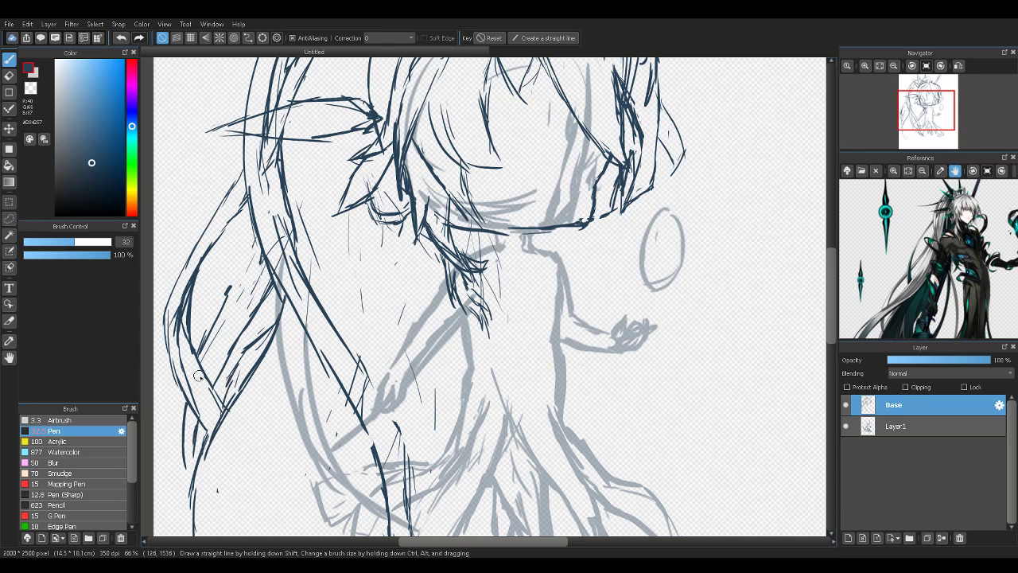
Erase the leftover outer line beside the crossing and the old curved tip of the side lock below it
{"action": "key", "text": "e"}
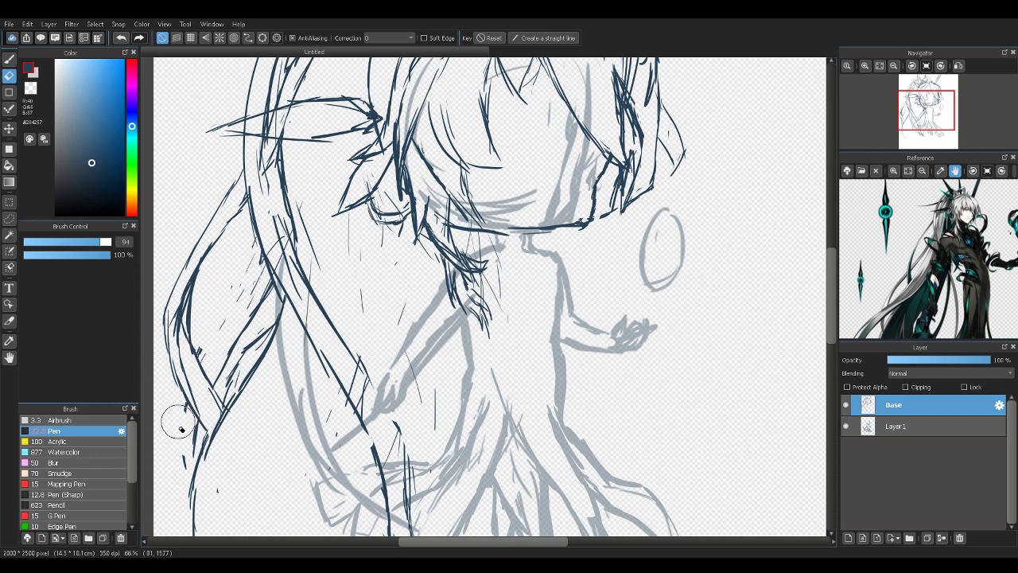
{"action": "key", "text": "b"}
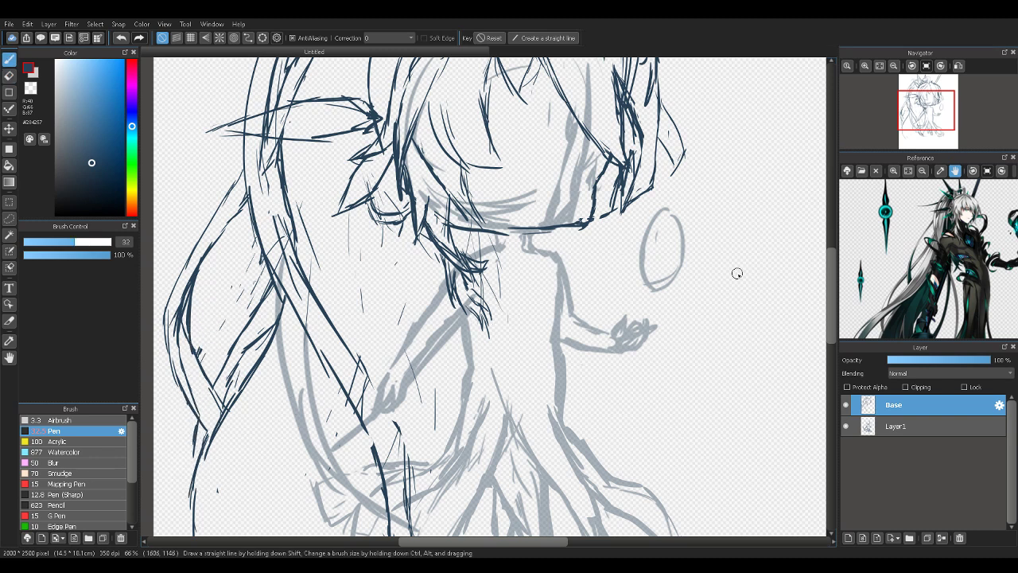
{"action": "left_click_drag", "start_coordinate": [833, 286], "coordinate": [804, 321]}
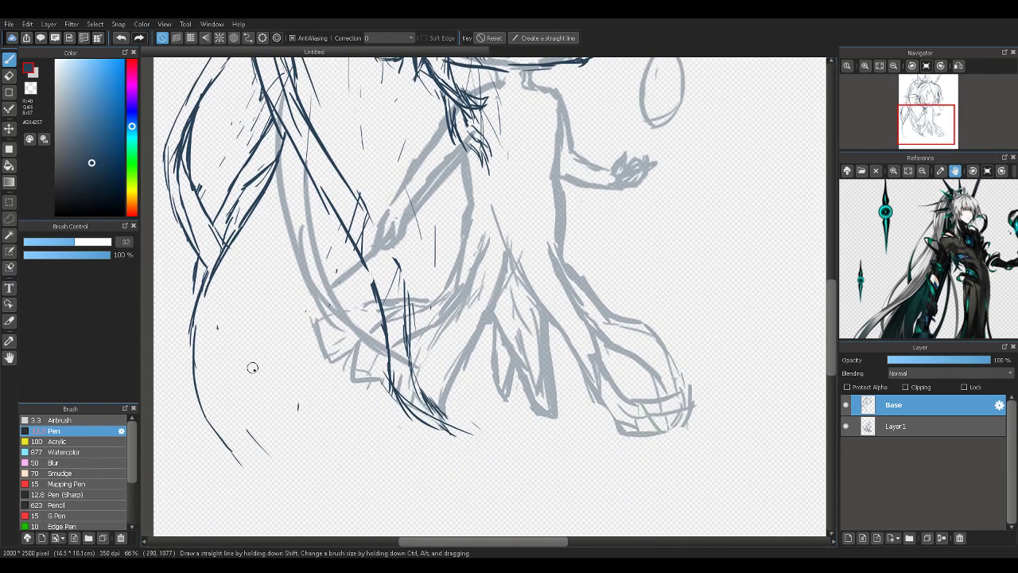
{"action": "key", "text": "e"}
{"action": "mouse_move", "coordinate": [193, 313]}
{"action": "left_mouse_down"}
{"action": "mouse_move", "coordinate": [196, 368]}
{"action": "mouse_move", "coordinate": [236, 445]}
{"action": "mouse_move", "coordinate": [228, 465]}
{"action": "left_mouse_up"}
Redraw the side lock's lower outer edge as a wider curve bulging outward and ending in a tapered point
{"action": "key", "text": "b"}
{"action": "mouse_move", "coordinate": [220, 254]}
{"action": "left_mouse_down"}
{"action": "mouse_move", "coordinate": [172, 351]}
{"action": "mouse_move", "coordinate": [181, 319]}
{"action": "mouse_move", "coordinate": [162, 410]}
{"action": "left_mouse_up"}
{"action": "left_click_drag", "start_coordinate": [197, 297], "coordinate": [160, 390]}
{"action": "left_click_drag", "start_coordinate": [173, 336], "coordinate": [163, 445]}
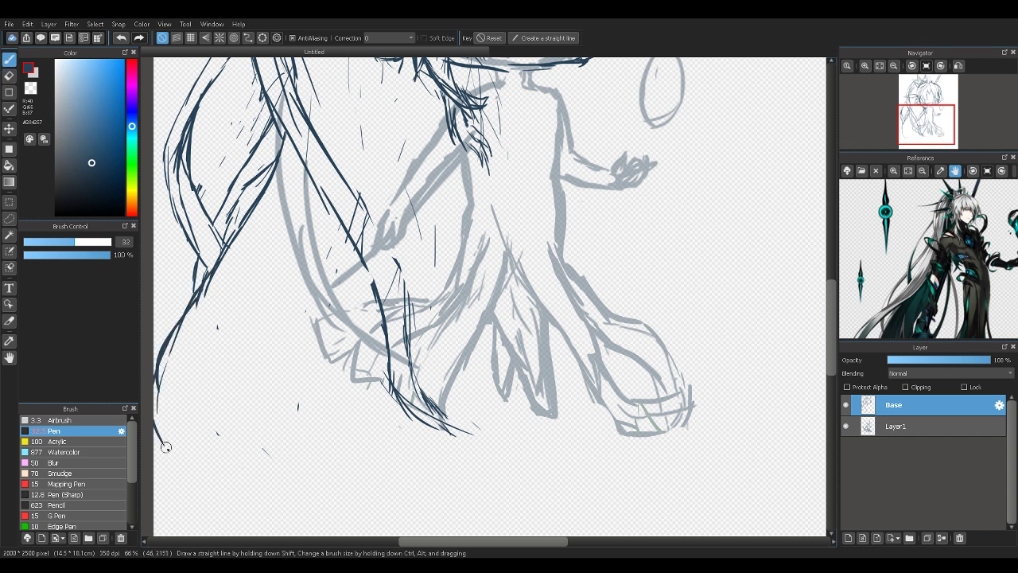
{"action": "mouse_move", "coordinate": [161, 372]}
{"action": "left_mouse_down"}
{"action": "mouse_move", "coordinate": [178, 468]}
{"action": "mouse_move", "coordinate": [159, 429]}
{"action": "mouse_move", "coordinate": [171, 461]}
{"action": "mouse_move", "coordinate": [199, 490]}
{"action": "left_mouse_up"}
{"action": "mouse_move", "coordinate": [923, 286]}
{"action": "left_mouse_down"}
{"action": "mouse_move", "coordinate": [939, 208]}
{"action": "mouse_move", "coordinate": [936, 219]}
{"action": "left_mouse_up"}
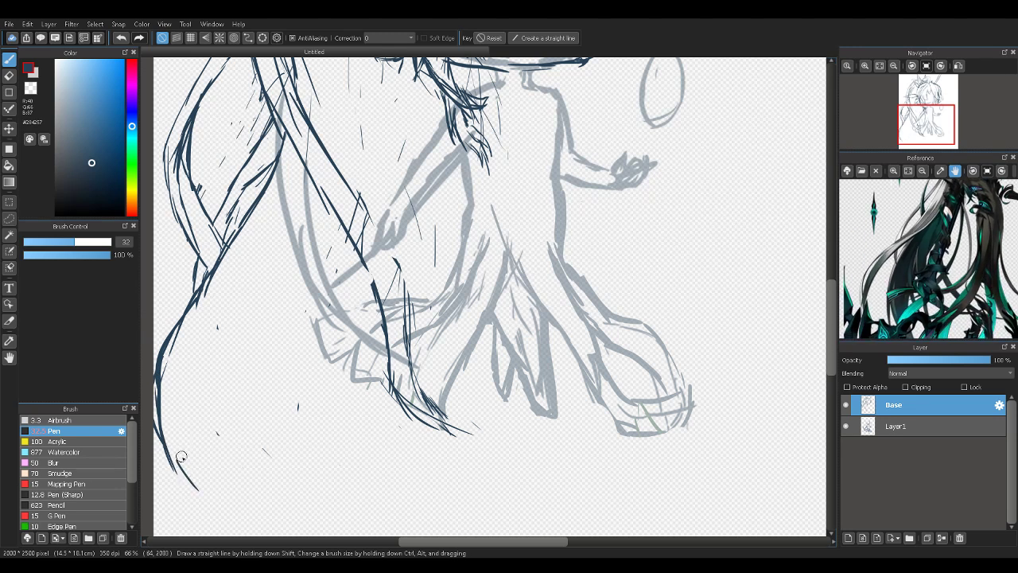
{"action": "left_click_drag", "start_coordinate": [171, 461], "coordinate": [193, 499]}
Draw the lower lock's inner edge curving up from its pointed tip toward the ponytail
{"action": "left_click_drag", "start_coordinate": [195, 389], "coordinate": [185, 469]}
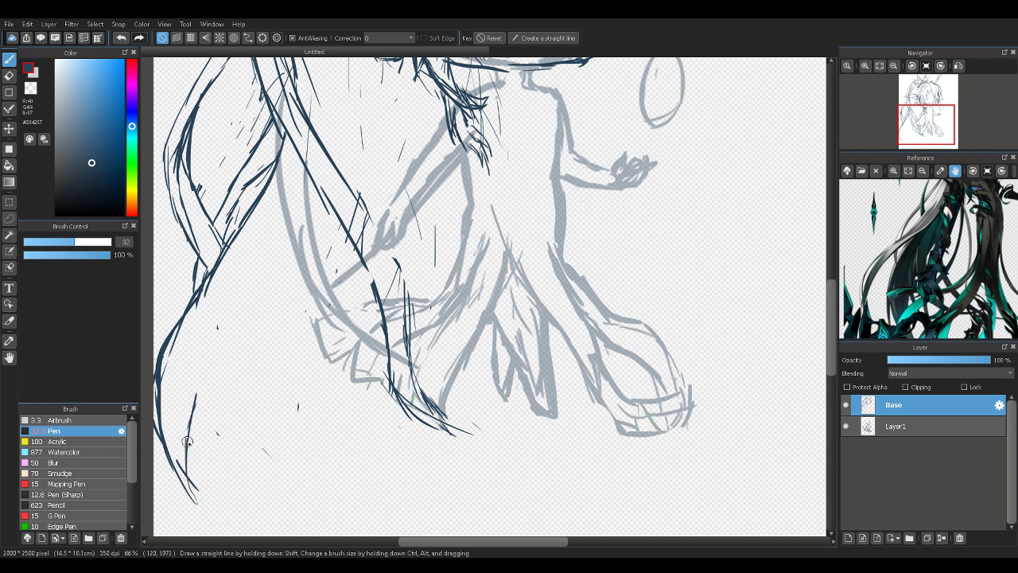
{"action": "left_click_drag", "start_coordinate": [205, 372], "coordinate": [191, 427]}
{"action": "left_click_drag", "start_coordinate": [218, 342], "coordinate": [195, 383]}
{"action": "mouse_move", "coordinate": [241, 314]}
{"action": "left_mouse_down"}
{"action": "mouse_move", "coordinate": [213, 353]}
{"action": "mouse_move", "coordinate": [218, 345]}
{"action": "left_mouse_up"}
{"action": "mouse_move", "coordinate": [252, 316]}
{"action": "left_mouse_down"}
{"action": "mouse_move", "coordinate": [240, 330]}
{"action": "mouse_move", "coordinate": [326, 244]}
{"action": "left_mouse_up"}
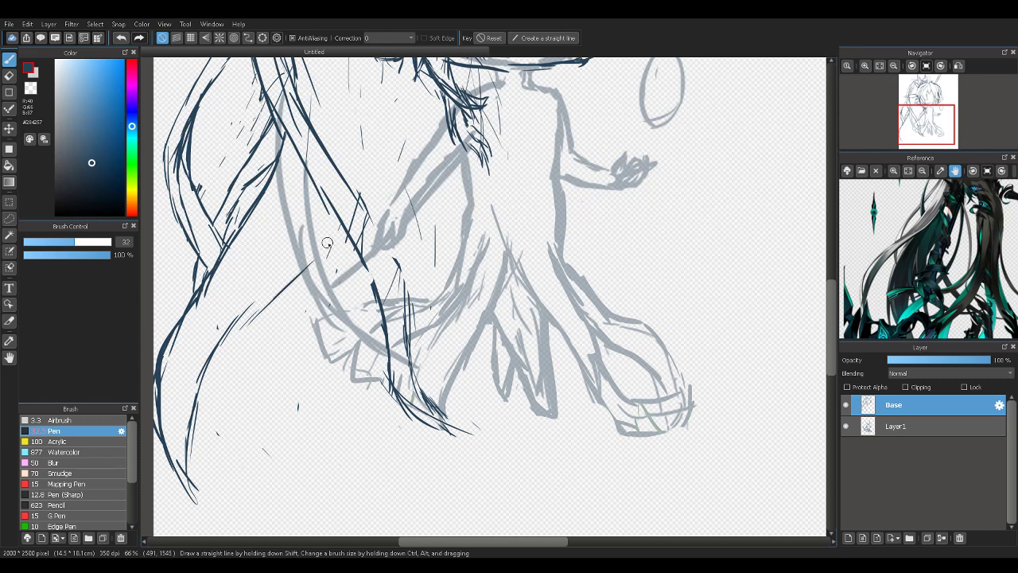
Strengthen the lower side lock's inner edge near the crossing and rough in a neighbouring lock with several pointed tips
{"action": "left_click_drag", "start_coordinate": [294, 280], "coordinate": [333, 237]}
{"action": "left_click_drag", "start_coordinate": [266, 301], "coordinate": [334, 227]}
{"action": "left_click_drag", "start_coordinate": [295, 273], "coordinate": [321, 246]}
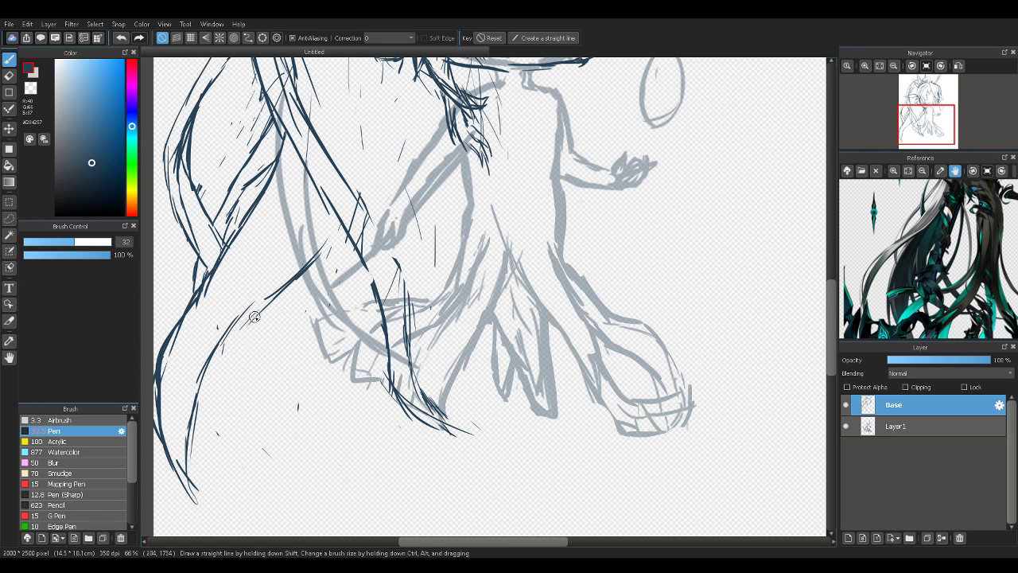
{"action": "mouse_move", "coordinate": [251, 328]}
{"action": "left_mouse_down"}
{"action": "mouse_move", "coordinate": [244, 421]}
{"action": "mouse_move", "coordinate": [266, 472]}
{"action": "mouse_move", "coordinate": [267, 429]}
{"action": "mouse_move", "coordinate": [321, 518]}
{"action": "mouse_move", "coordinate": [311, 409]}
{"action": "mouse_move", "coordinate": [334, 459]}
{"action": "mouse_move", "coordinate": [327, 486]}
{"action": "mouse_move", "coordinate": [346, 452]}
{"action": "mouse_move", "coordinate": [345, 422]}
{"action": "left_mouse_up"}
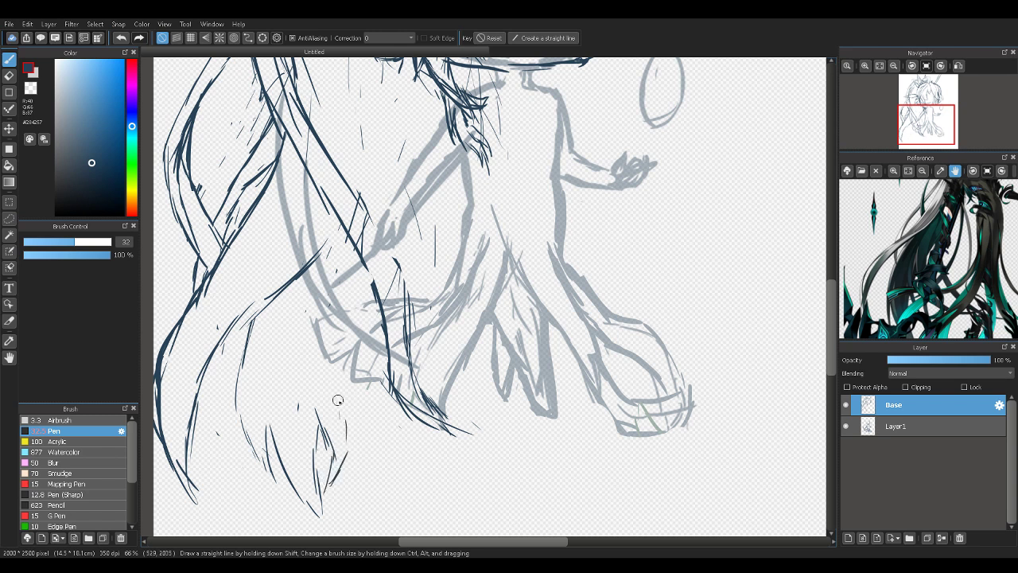
Add short hair strokes between the neighbouring lock and the tapering strand by the leg, and extend that strand's tip downward
{"action": "mouse_move", "coordinate": [338, 376]}
{"action": "left_mouse_down"}
{"action": "mouse_move", "coordinate": [366, 289]}
{"action": "mouse_move", "coordinate": [366, 357]}
{"action": "left_mouse_up"}
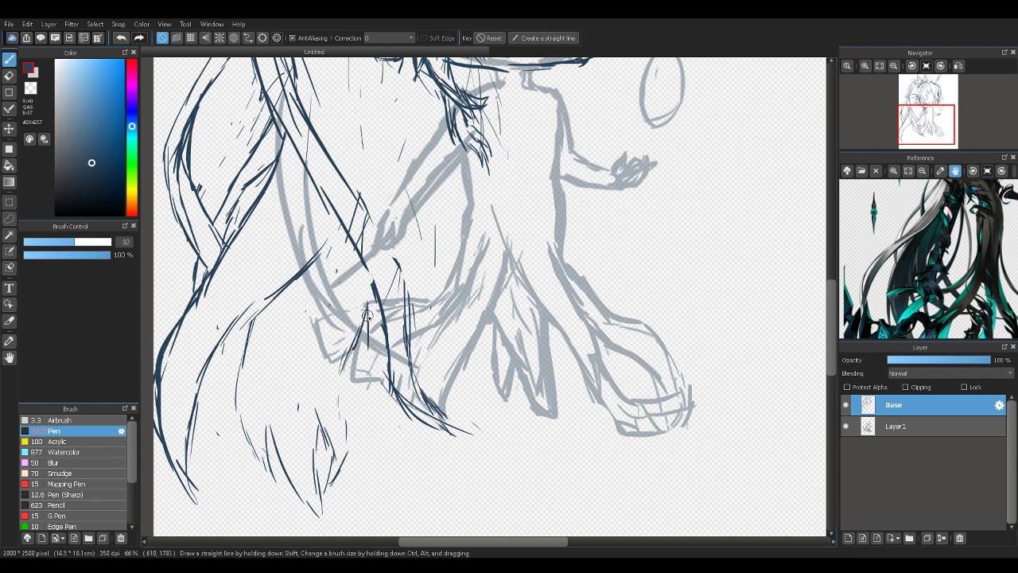
{"action": "key", "text": "ctrl+z"}
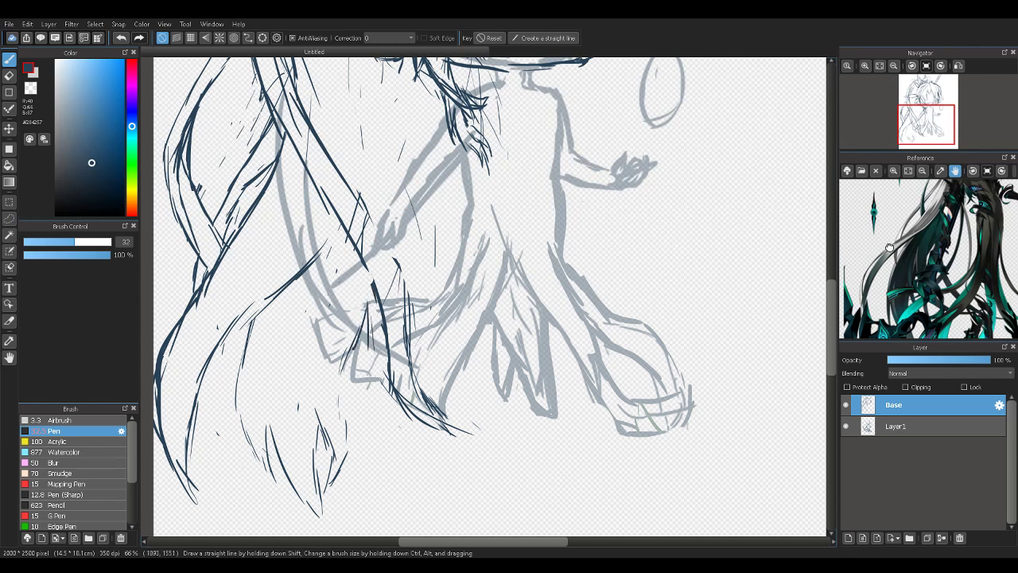
{"action": "left_click_drag", "start_coordinate": [890, 248], "coordinate": [871, 188]}
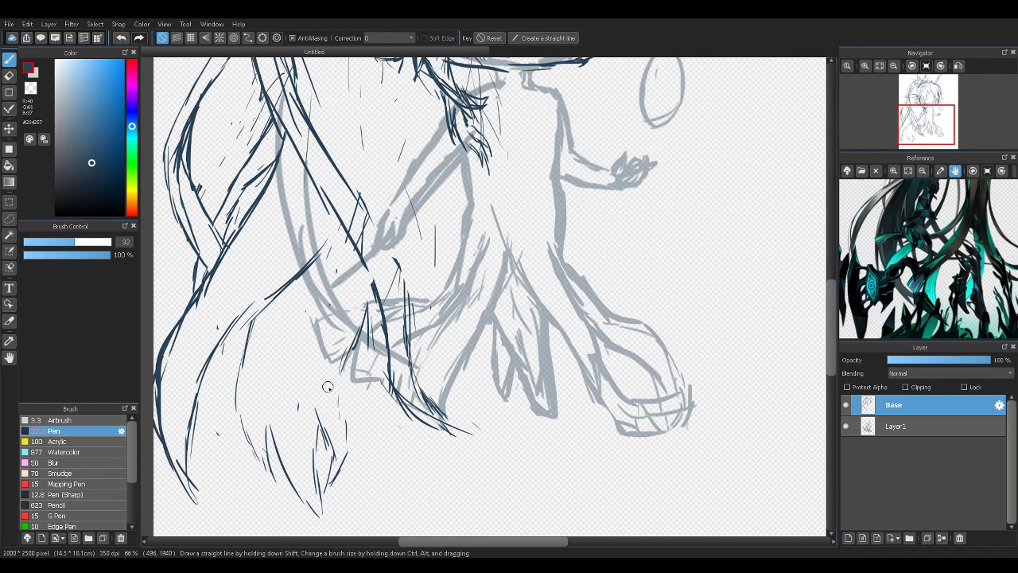
{"action": "mouse_move", "coordinate": [372, 334]}
{"action": "left_mouse_down"}
{"action": "mouse_move", "coordinate": [400, 469]}
{"action": "mouse_move", "coordinate": [393, 432]}
{"action": "mouse_move", "coordinate": [397, 461]}
{"action": "left_mouse_up"}
{"action": "left_click_drag", "start_coordinate": [392, 392], "coordinate": [398, 440]}
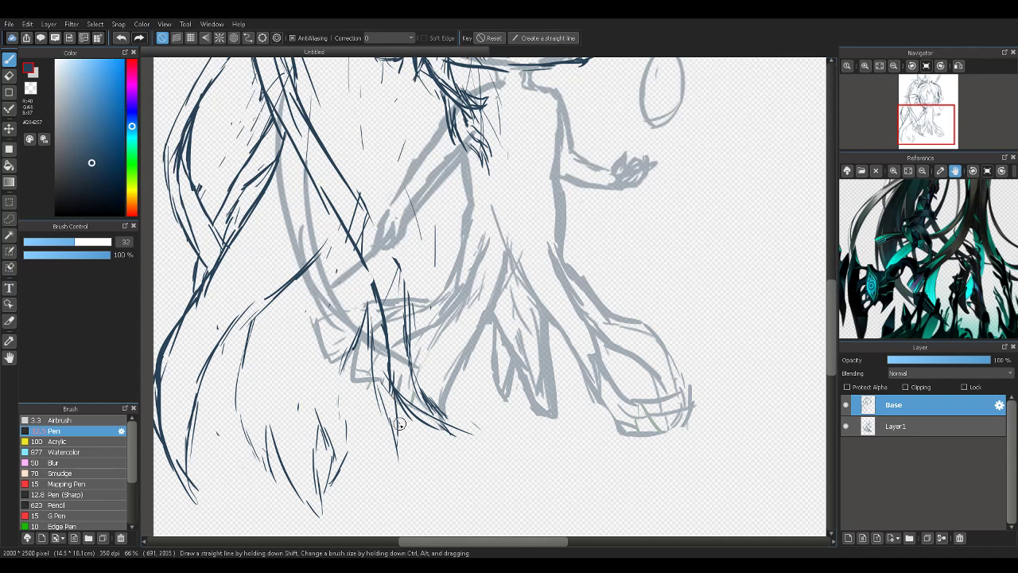
{"action": "left_click_drag", "start_coordinate": [943, 183], "coordinate": [936, 239]}
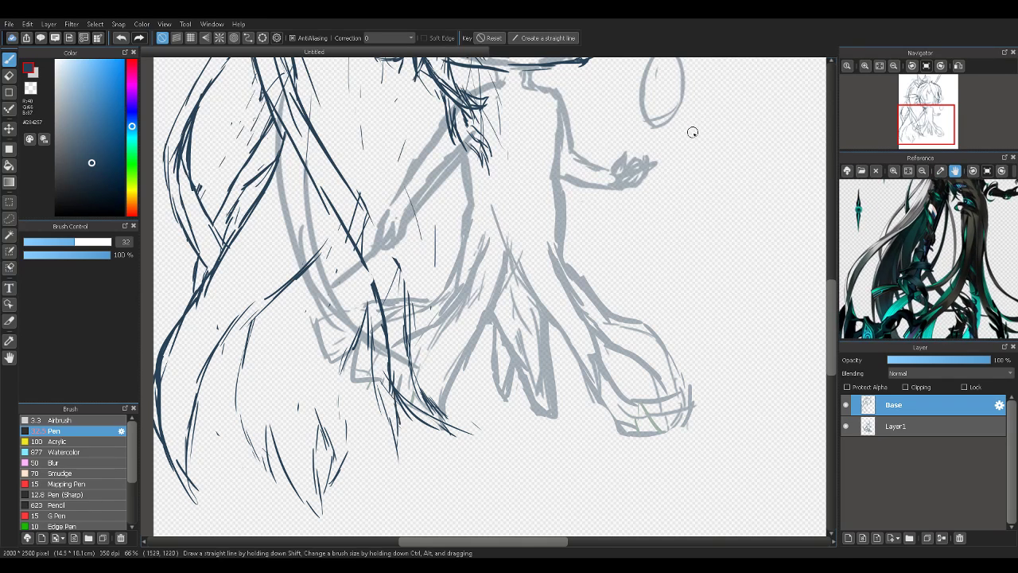
Erase the lower side lock's inner edge and redraw it as a darker curve narrowing the lock and running past its old tip
{"action": "scroll", "coordinate": [832, 296], "scroll_direction": "up", "scroll_amount": 5}
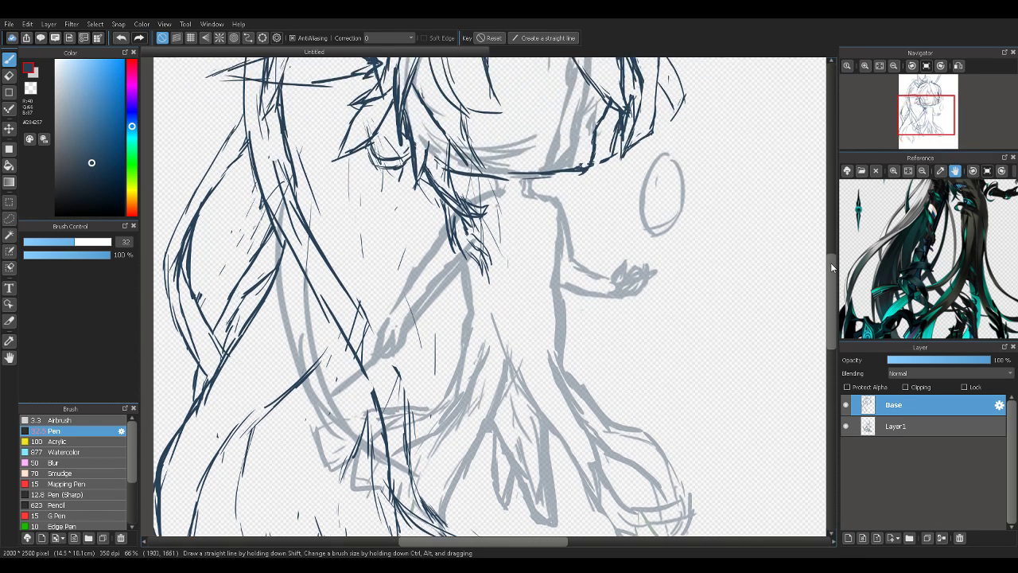
{"action": "scroll", "coordinate": [827, 294], "scroll_direction": "down", "scroll_amount": 5}
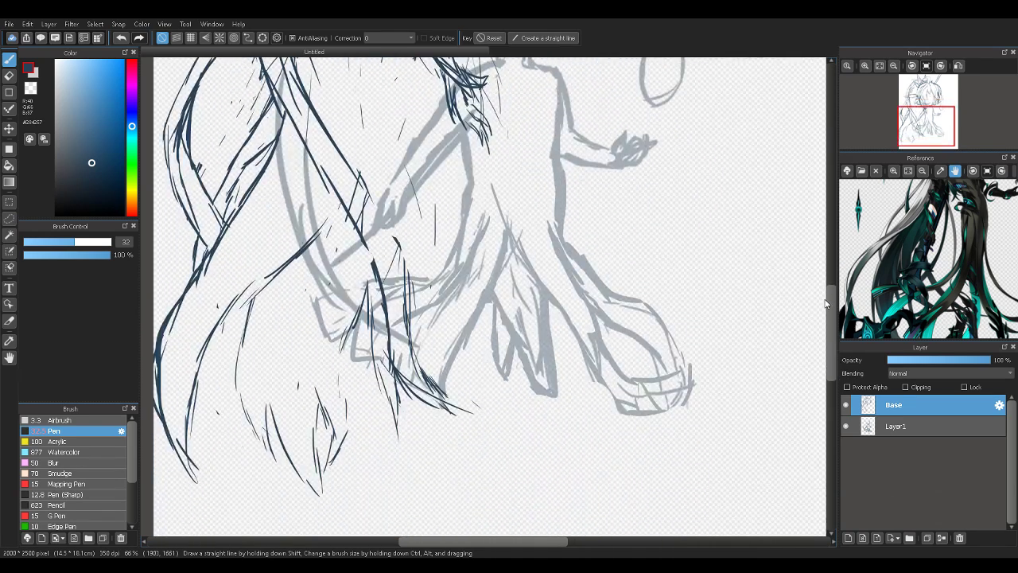
{"action": "scroll", "coordinate": [824, 288], "scroll_direction": "up", "scroll_amount": 3}
{"action": "scroll", "coordinate": [820, 294], "scroll_direction": "down", "scroll_amount": 2}
{"action": "scroll", "coordinate": [815, 298], "scroll_direction": "down", "scroll_amount": 2}
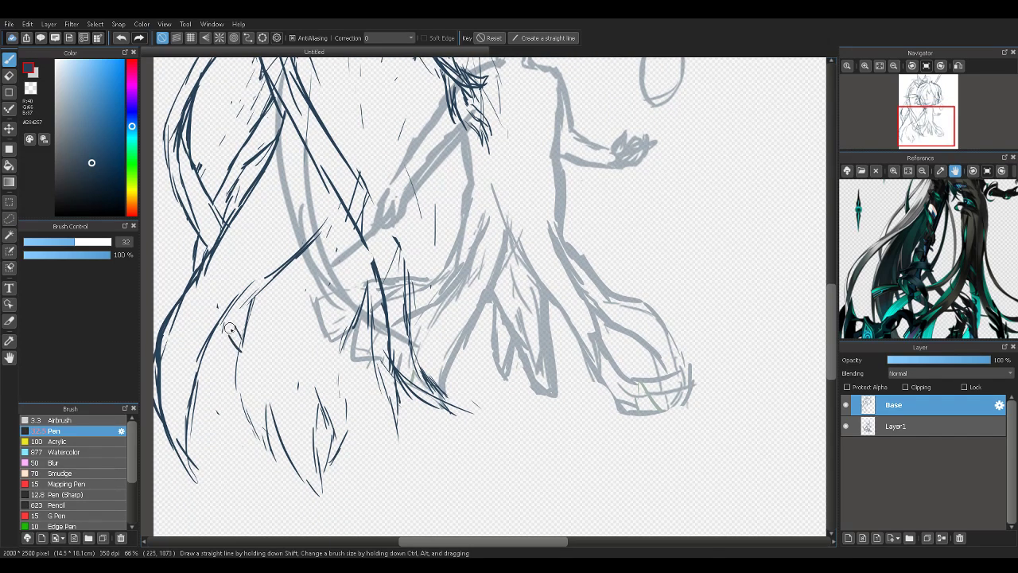
{"action": "key", "text": "e"}
{"action": "mouse_move", "coordinate": [232, 299]}
{"action": "left_mouse_down"}
{"action": "mouse_move", "coordinate": [268, 274]}
{"action": "mouse_move", "coordinate": [203, 351]}
{"action": "left_mouse_up"}
{"action": "key", "text": "b"}
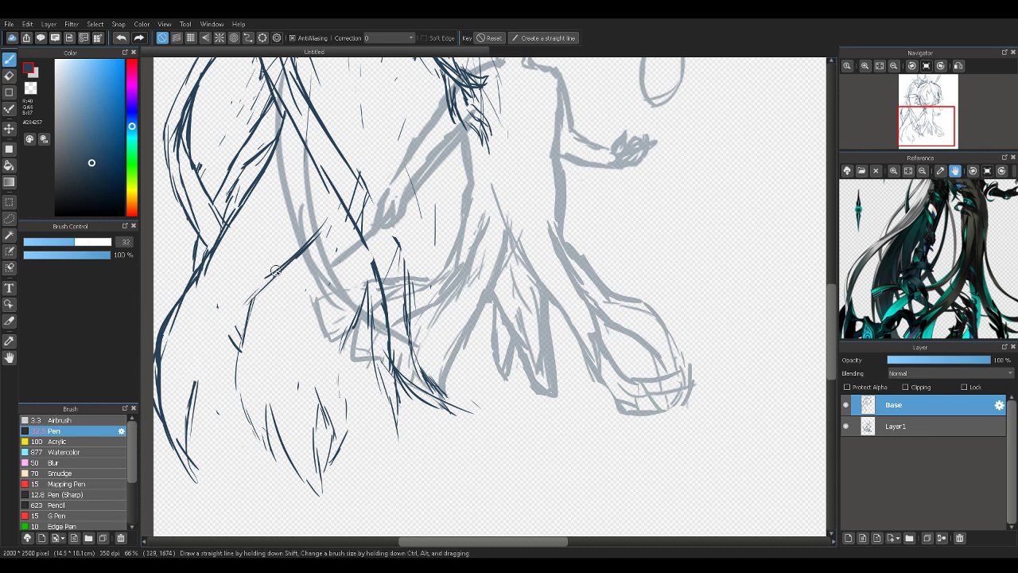
{"action": "mouse_move", "coordinate": [255, 295]}
{"action": "left_mouse_down"}
{"action": "mouse_move", "coordinate": [222, 332]}
{"action": "mouse_move", "coordinate": [199, 389]}
{"action": "left_mouse_up"}
{"action": "left_click_drag", "start_coordinate": [217, 345], "coordinate": [196, 429]}
{"action": "left_click_drag", "start_coordinate": [204, 391], "coordinate": [213, 491]}
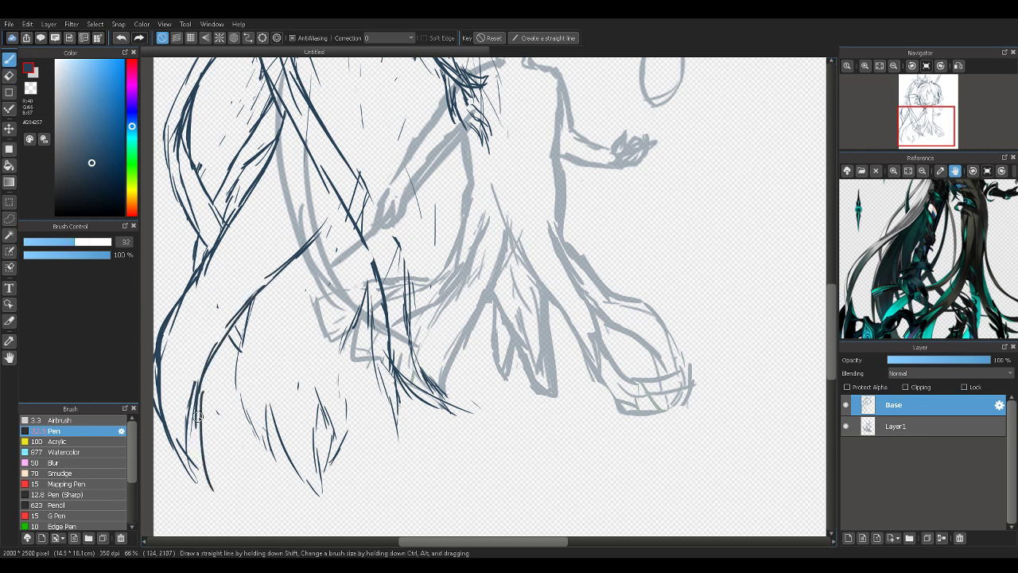
Erase the lower side lock's outer edge and old tip, and redraw the edge as a smooth outward curve
{"action": "key", "text": "e"}
{"action": "mouse_move", "coordinate": [164, 316]}
{"action": "left_mouse_down"}
{"action": "mouse_move", "coordinate": [163, 428]}
{"action": "mouse_move", "coordinate": [174, 450]}
{"action": "left_mouse_up"}
{"action": "left_click_drag", "start_coordinate": [162, 324], "coordinate": [192, 475]}
{"action": "left_click_drag", "start_coordinate": [175, 359], "coordinate": [188, 449]}
{"action": "key", "text": "b"}
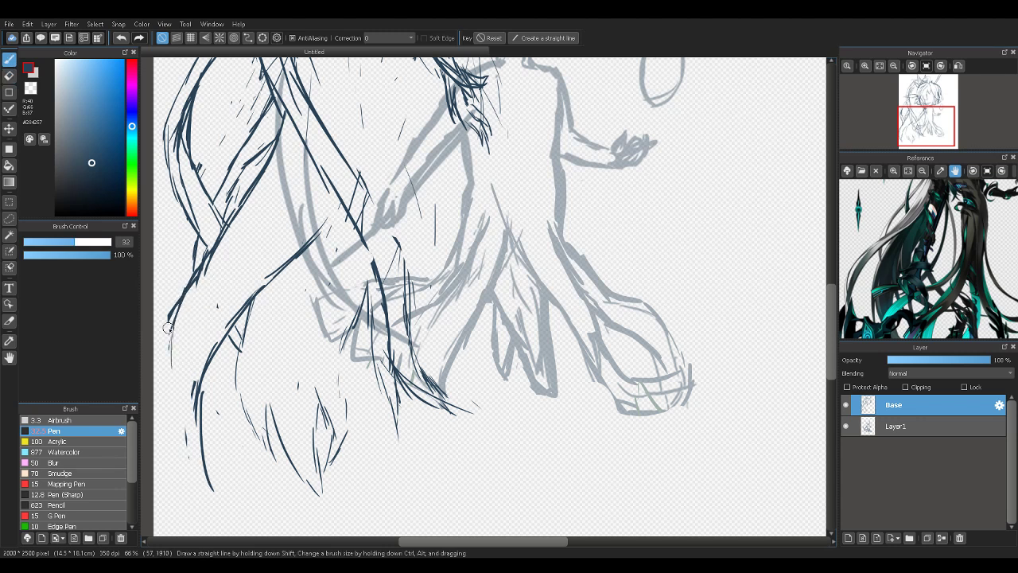
{"action": "left_click_drag", "start_coordinate": [181, 296], "coordinate": [161, 374]}
{"action": "left_click_drag", "start_coordinate": [171, 323], "coordinate": [162, 394]}
{"action": "left_click_drag", "start_coordinate": [165, 360], "coordinate": [186, 458]}
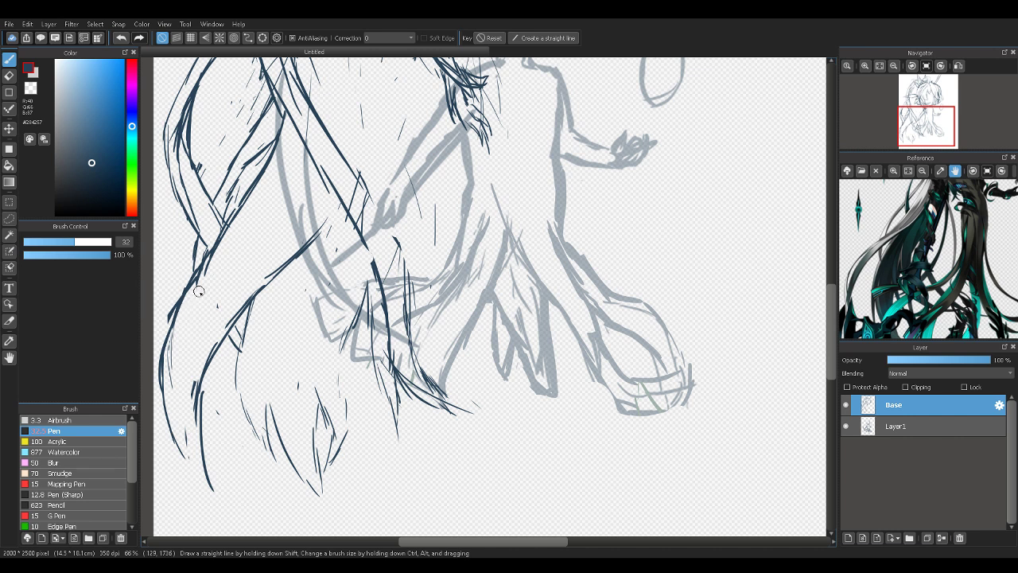
Draw long strand lines inside the lower side lock from the crossing down and darken its outer edge
{"action": "left_click_drag", "start_coordinate": [217, 275], "coordinate": [187, 324]}
{"action": "left_click_drag", "start_coordinate": [210, 284], "coordinate": [187, 367]}
{"action": "left_click_drag", "start_coordinate": [198, 311], "coordinate": [180, 381]}
{"action": "mouse_move", "coordinate": [198, 302]}
{"action": "left_mouse_down"}
{"action": "mouse_move", "coordinate": [177, 393]}
{"action": "mouse_move", "coordinate": [182, 436]}
{"action": "left_mouse_up"}
{"action": "left_click_drag", "start_coordinate": [179, 394], "coordinate": [184, 461]}
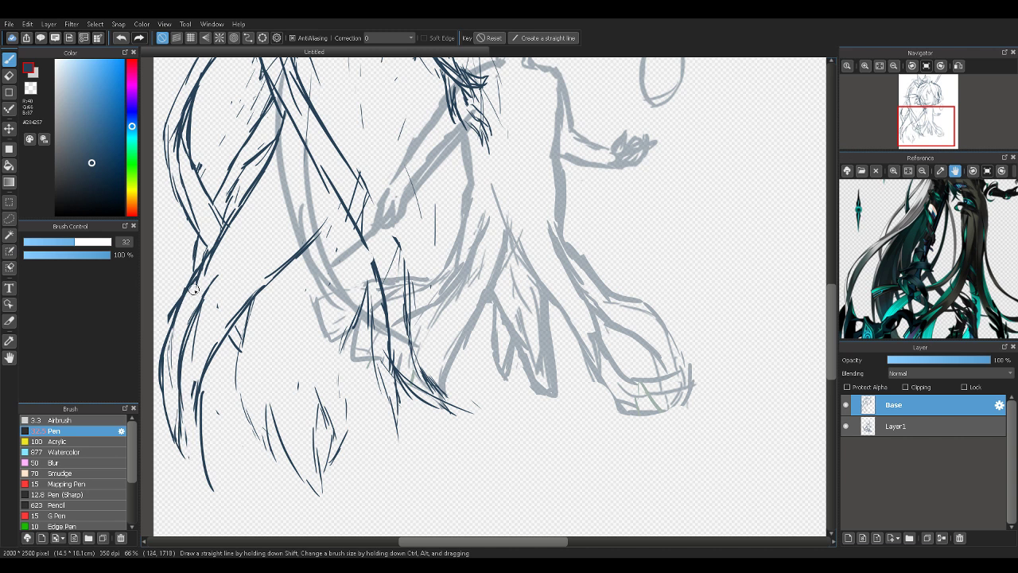
{"action": "left_click_drag", "start_coordinate": [211, 282], "coordinate": [170, 346]}
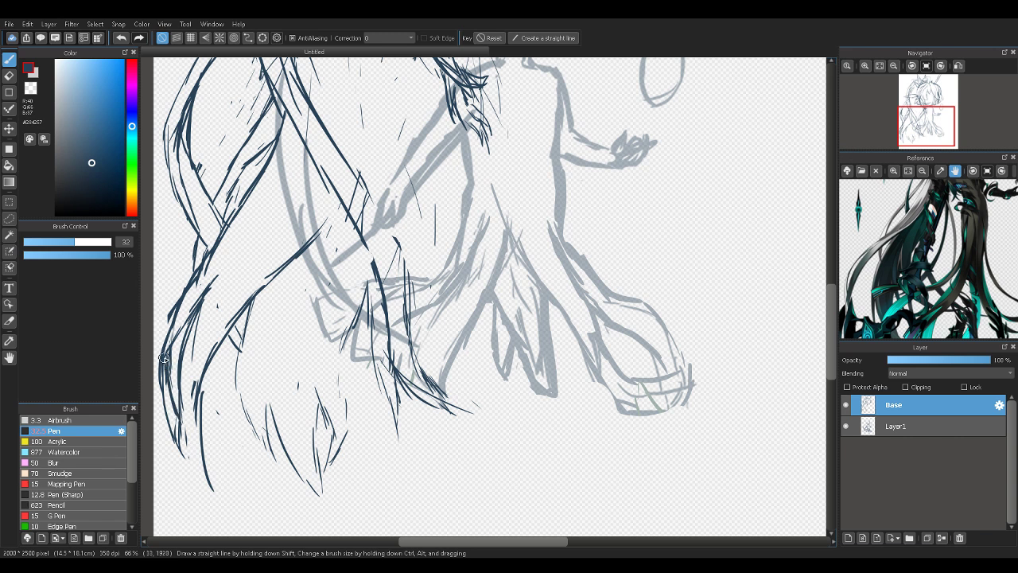
{"action": "left_click_drag", "start_coordinate": [169, 352], "coordinate": [180, 393]}
Clean up the overlapping lines at the lower lock's outer bend and close the lock into a pointed tip
{"action": "key", "text": "e"}
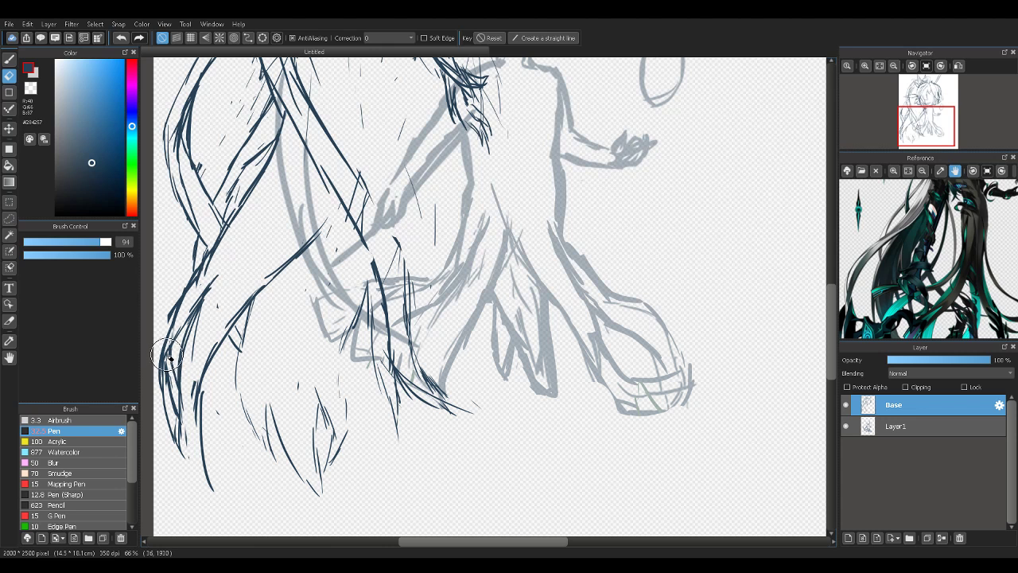
{"action": "key", "text": "b"}
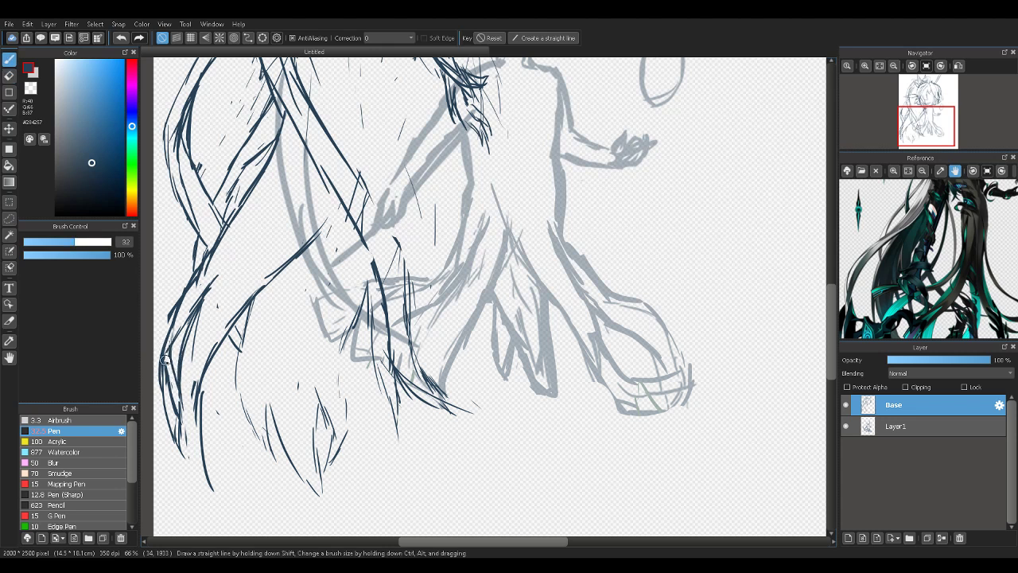
{"action": "key", "text": "e"}
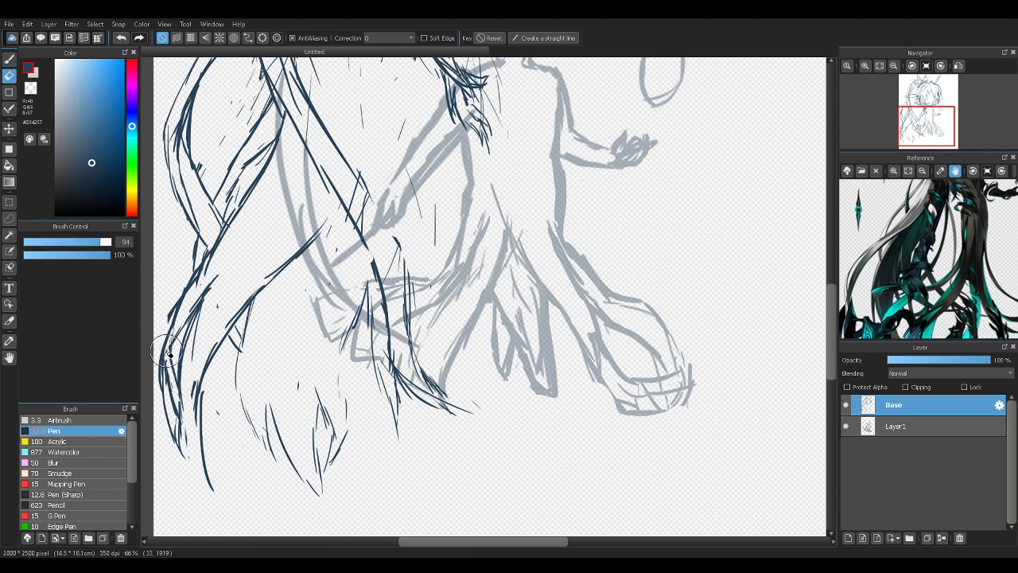
{"action": "key", "text": "b"}
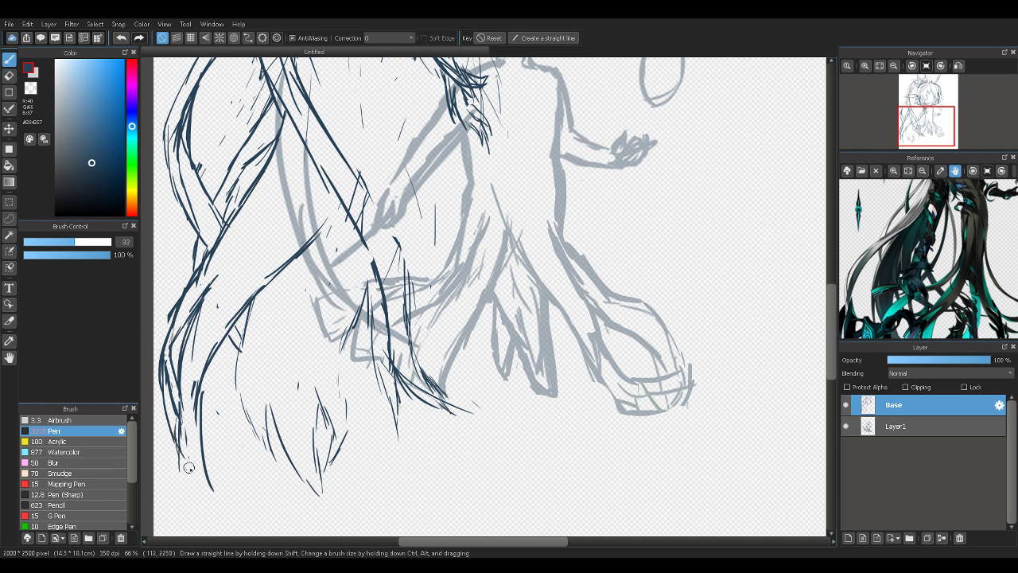
{"action": "left_click_drag", "start_coordinate": [879, 267], "coordinate": [907, 199]}
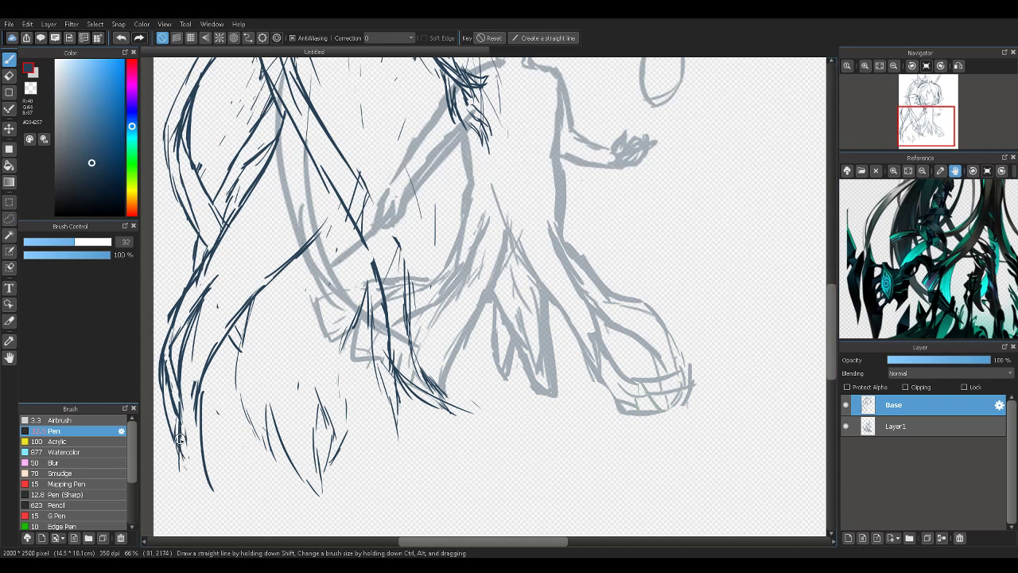
{"action": "left_click_drag", "start_coordinate": [179, 460], "coordinate": [216, 496]}
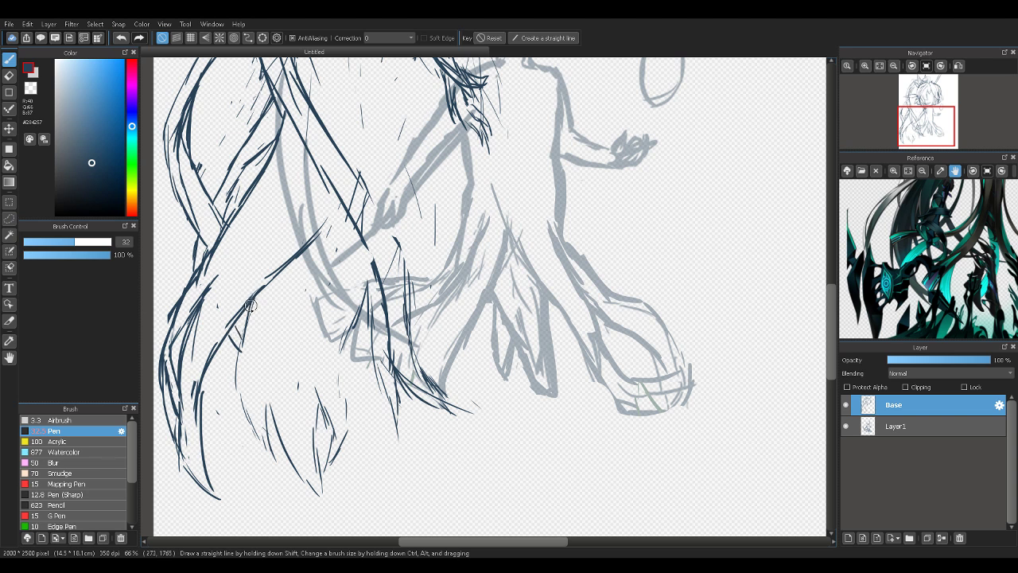
Draw a thin pointed strand branching off the lock's inner edge and the long curved edge of the neighbouring lock
{"action": "left_click_drag", "start_coordinate": [249, 305], "coordinate": [240, 352]}
{"action": "mouse_move", "coordinate": [241, 350]}
{"action": "left_mouse_down"}
{"action": "mouse_move", "coordinate": [239, 395]}
{"action": "mouse_move", "coordinate": [238, 370]}
{"action": "left_mouse_up"}
{"action": "left_click_drag", "start_coordinate": [234, 410], "coordinate": [244, 454]}
{"action": "mouse_move", "coordinate": [247, 387]}
{"action": "left_mouse_down"}
{"action": "mouse_move", "coordinate": [242, 433]}
{"action": "mouse_move", "coordinate": [264, 336]}
{"action": "left_mouse_up"}
{"action": "left_click_drag", "start_coordinate": [259, 375], "coordinate": [270, 449]}
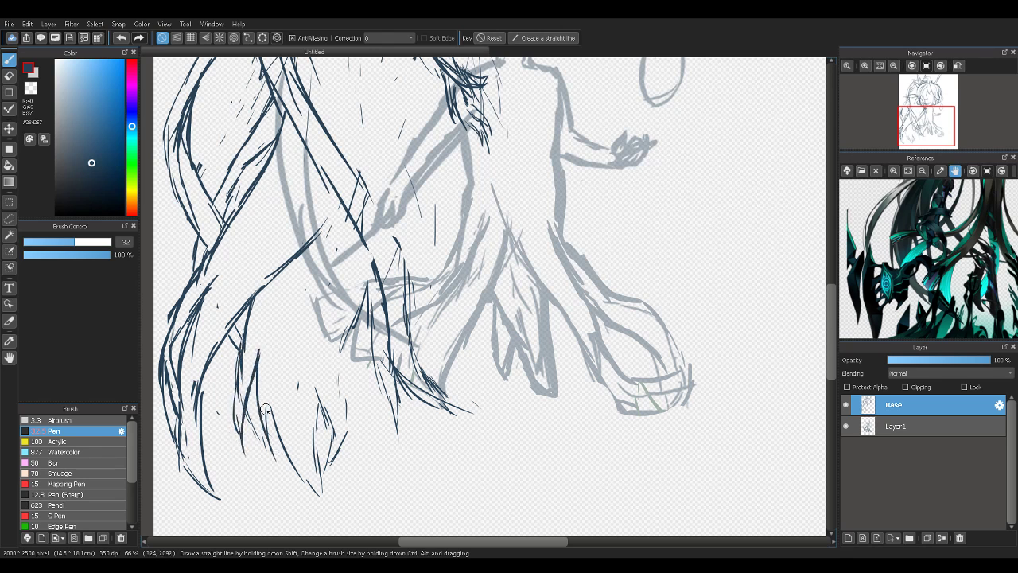
{"action": "left_click_drag", "start_coordinate": [259, 398], "coordinate": [301, 485]}
{"action": "mouse_move", "coordinate": [285, 451]}
{"action": "left_mouse_down"}
{"action": "mouse_move", "coordinate": [326, 498]}
{"action": "mouse_move", "coordinate": [342, 487]}
{"action": "left_mouse_up"}
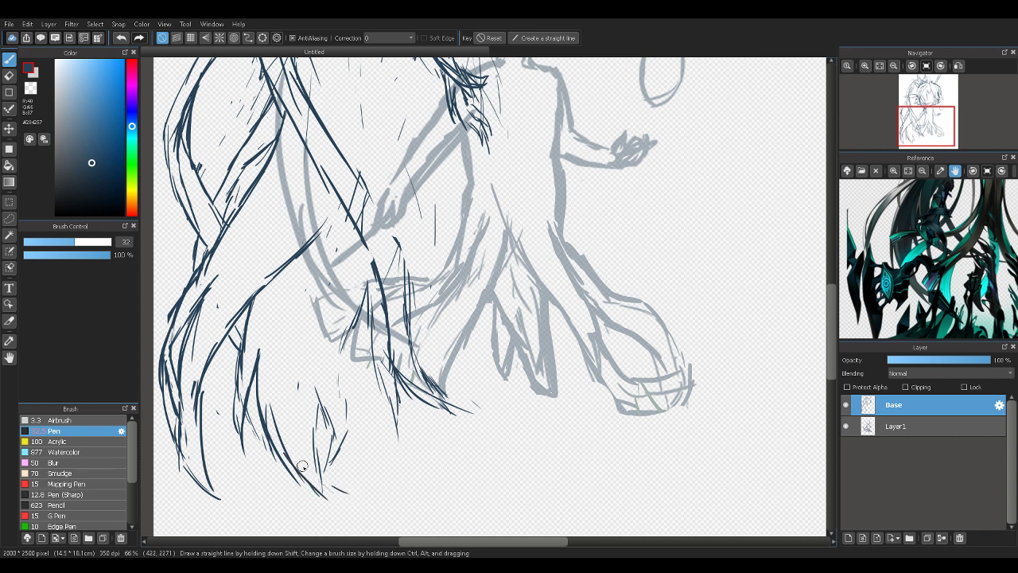
Erase the rough tip strokes and draw the neighbouring lock's opposite edge from the crossing down to its end
{"action": "key", "text": "e"}
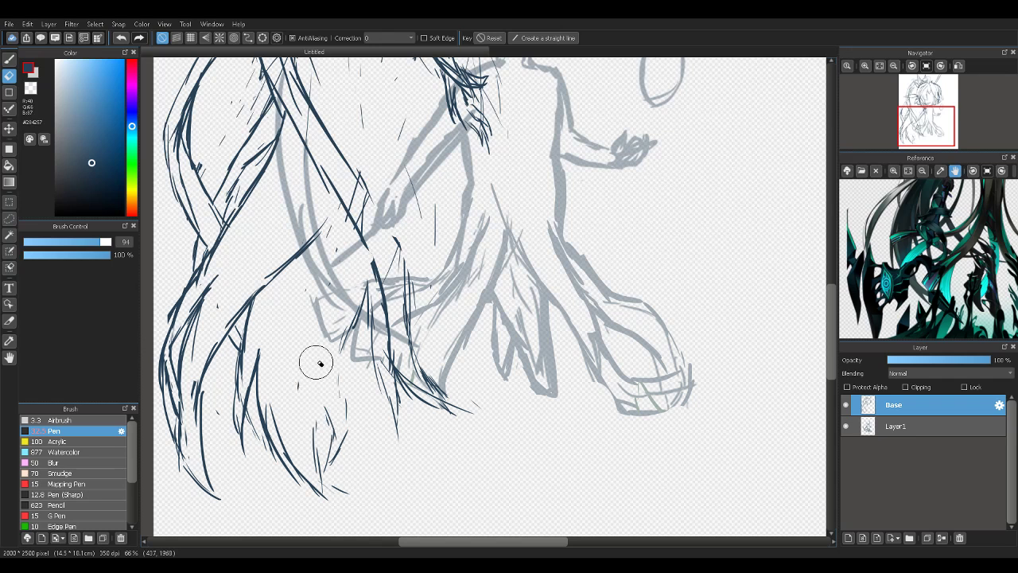
{"action": "mouse_move", "coordinate": [318, 358]}
{"action": "left_mouse_down"}
{"action": "mouse_move", "coordinate": [334, 452]}
{"action": "mouse_move", "coordinate": [347, 398]}
{"action": "left_mouse_up"}
{"action": "key", "text": "b"}
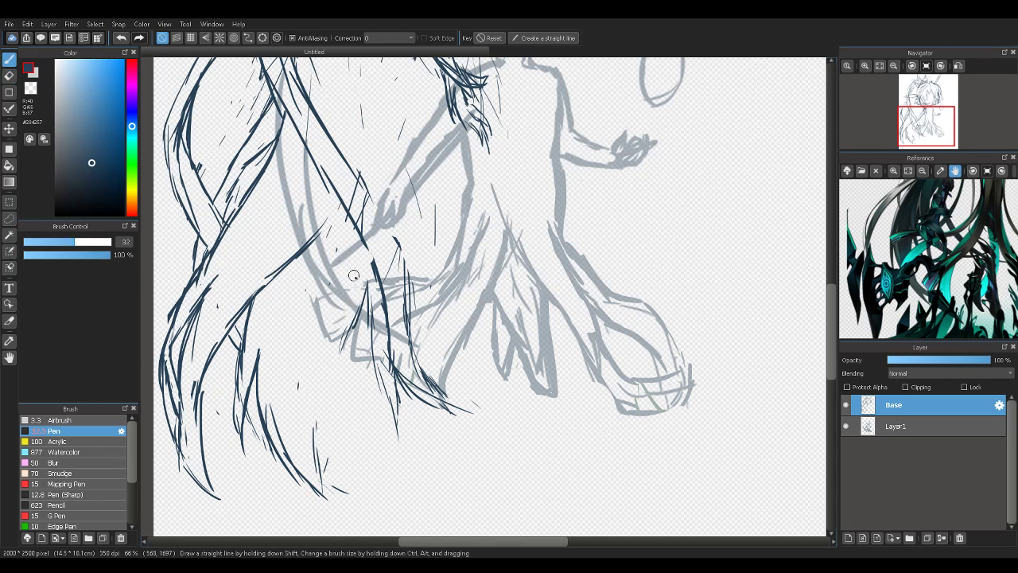
{"action": "left_click_drag", "start_coordinate": [364, 276], "coordinate": [369, 291]}
{"action": "left_click_drag", "start_coordinate": [340, 233], "coordinate": [358, 286]}
{"action": "mouse_move", "coordinate": [337, 244]}
{"action": "left_mouse_down"}
{"action": "mouse_move", "coordinate": [347, 334]}
{"action": "mouse_move", "coordinate": [358, 278]}
{"action": "mouse_move", "coordinate": [359, 360]}
{"action": "mouse_move", "coordinate": [326, 388]}
{"action": "left_mouse_up"}
{"action": "left_click_drag", "start_coordinate": [346, 332], "coordinate": [317, 393]}
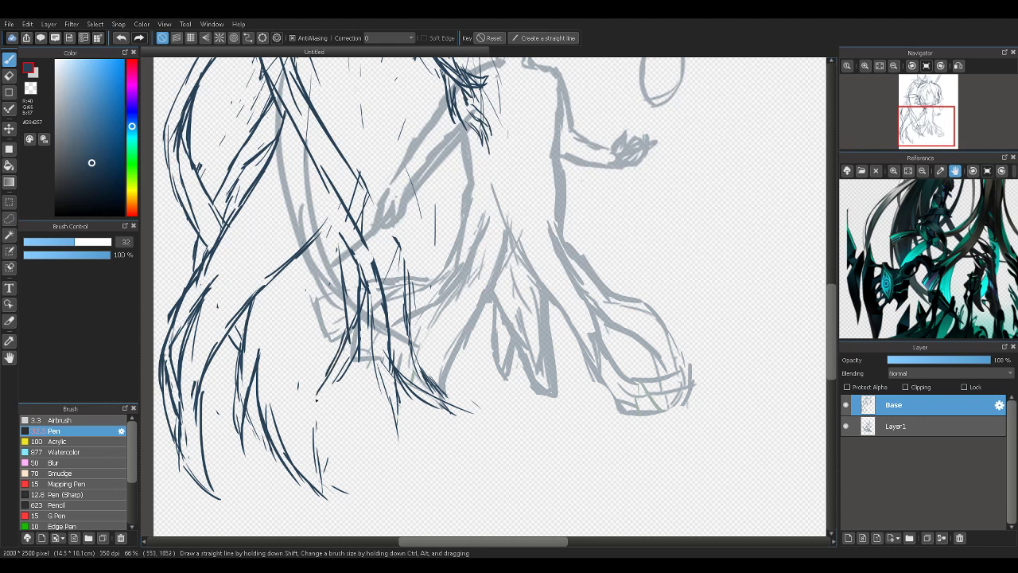
{"action": "mouse_move", "coordinate": [340, 299]}
{"action": "left_mouse_down"}
{"action": "mouse_move", "coordinate": [330, 389]}
{"action": "mouse_move", "coordinate": [328, 372]}
{"action": "mouse_move", "coordinate": [338, 383]}
{"action": "mouse_move", "coordinate": [316, 438]}
{"action": "mouse_move", "coordinate": [374, 472]}
{"action": "left_mouse_up"}
{"action": "key", "text": "ctrl+z"}
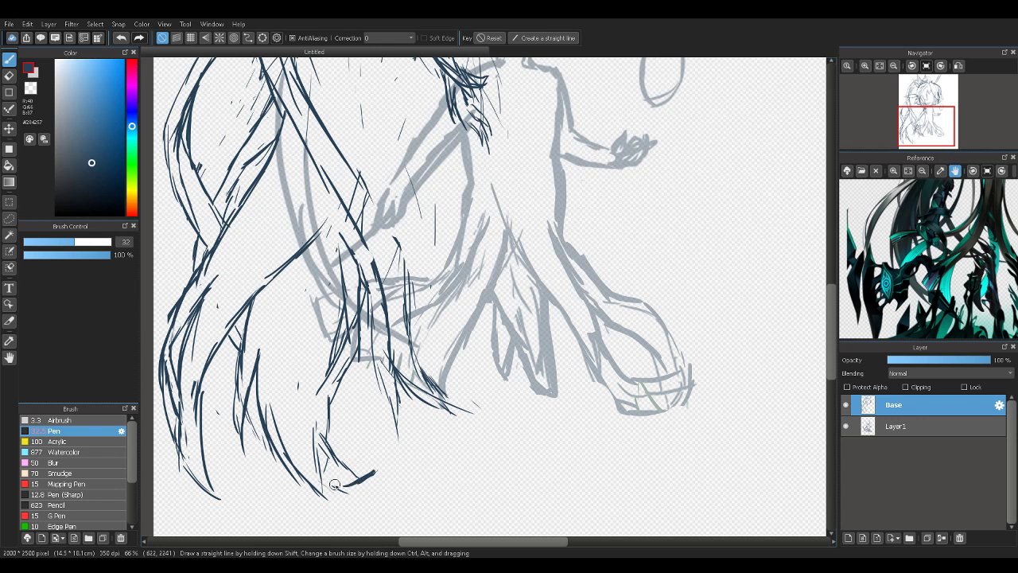
Extend the neighbouring lock into a curled pointed tip and erase the leftover strokes inside it
{"action": "mouse_move", "coordinate": [316, 487]}
{"action": "left_mouse_down"}
{"action": "mouse_move", "coordinate": [338, 517]}
{"action": "mouse_move", "coordinate": [365, 510]}
{"action": "mouse_move", "coordinate": [330, 494]}
{"action": "mouse_move", "coordinate": [331, 506]}
{"action": "mouse_move", "coordinate": [375, 519]}
{"action": "left_mouse_up"}
{"action": "left_click_drag", "start_coordinate": [332, 487], "coordinate": [369, 488]}
{"action": "key", "text": "e"}
{"action": "key", "text": "b"}
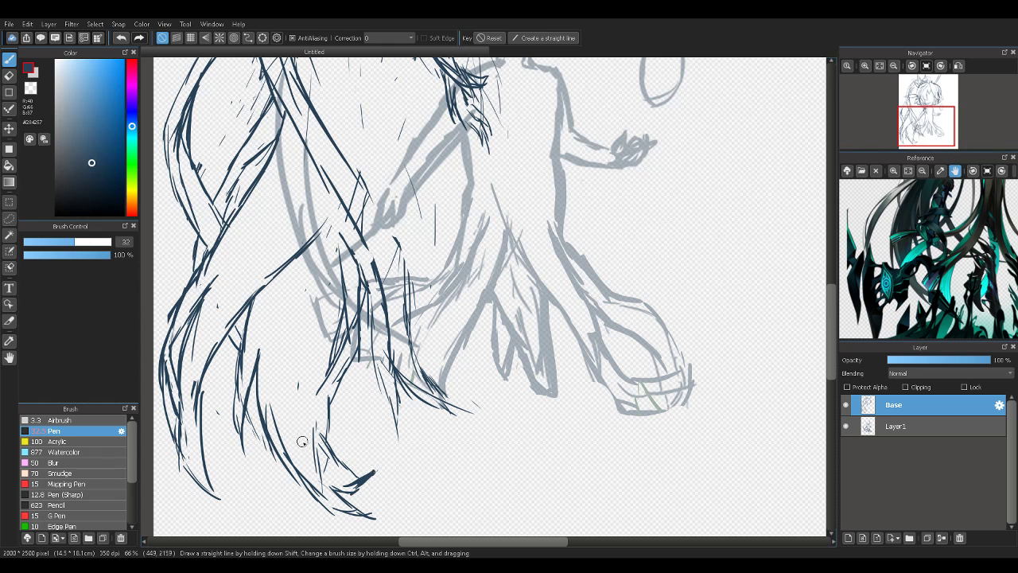
{"action": "key", "text": "e"}
{"action": "mouse_move", "coordinate": [307, 427]}
{"action": "left_mouse_down"}
{"action": "mouse_move", "coordinate": [330, 481]}
{"action": "mouse_move", "coordinate": [317, 420]}
{"action": "mouse_move", "coordinate": [322, 490]}
{"action": "mouse_move", "coordinate": [300, 442]}
{"action": "mouse_move", "coordinate": [277, 425]}
{"action": "mouse_move", "coordinate": [303, 478]}
{"action": "mouse_move", "coordinate": [265, 398]}
{"action": "mouse_move", "coordinate": [316, 495]}
{"action": "mouse_move", "coordinate": [277, 449]}
{"action": "mouse_move", "coordinate": [333, 510]}
{"action": "mouse_move", "coordinate": [303, 486]}
{"action": "mouse_move", "coordinate": [354, 516]}
{"action": "left_mouse_up"}
{"action": "key", "text": "b"}
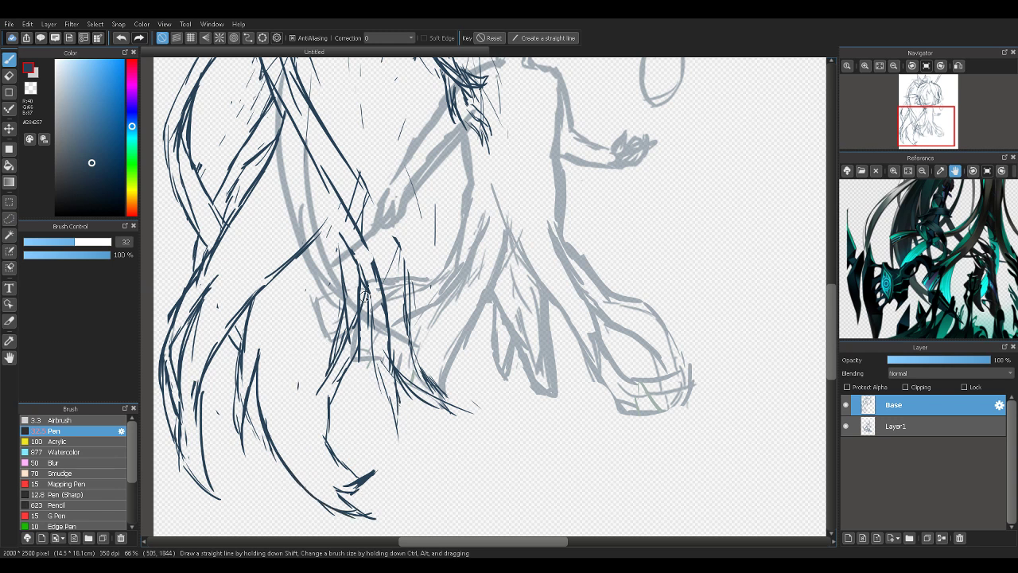
Erase the crossing strand's lower edge and the tapering lock hanging from it beside the leg
{"action": "left_click_drag", "start_coordinate": [922, 132], "coordinate": [920, 118]}
{"action": "scroll", "coordinate": [924, 275], "scroll_direction": "down", "scroll_amount": 4}
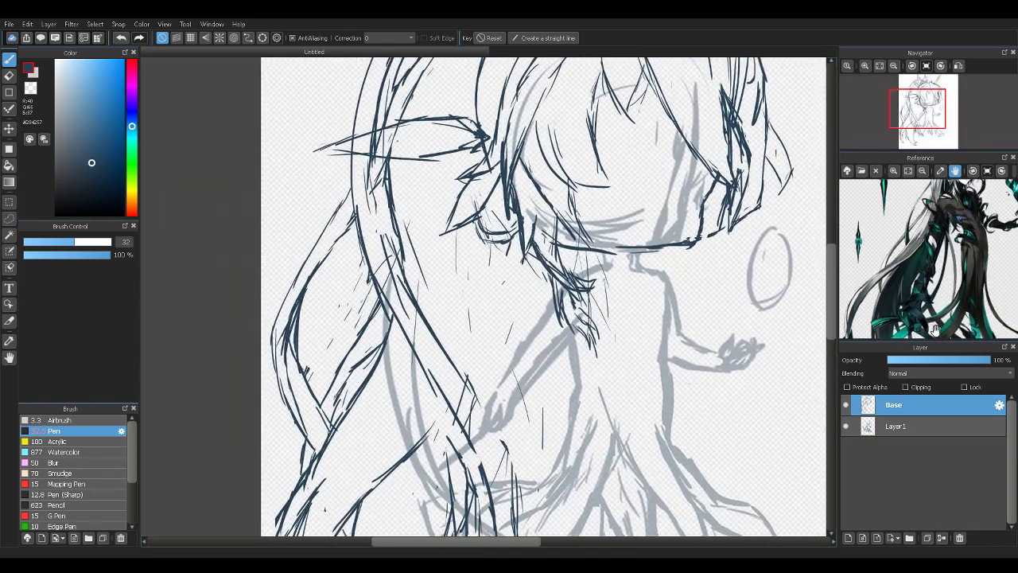
{"action": "scroll", "coordinate": [924, 275], "scroll_direction": "down", "scroll_amount": 2}
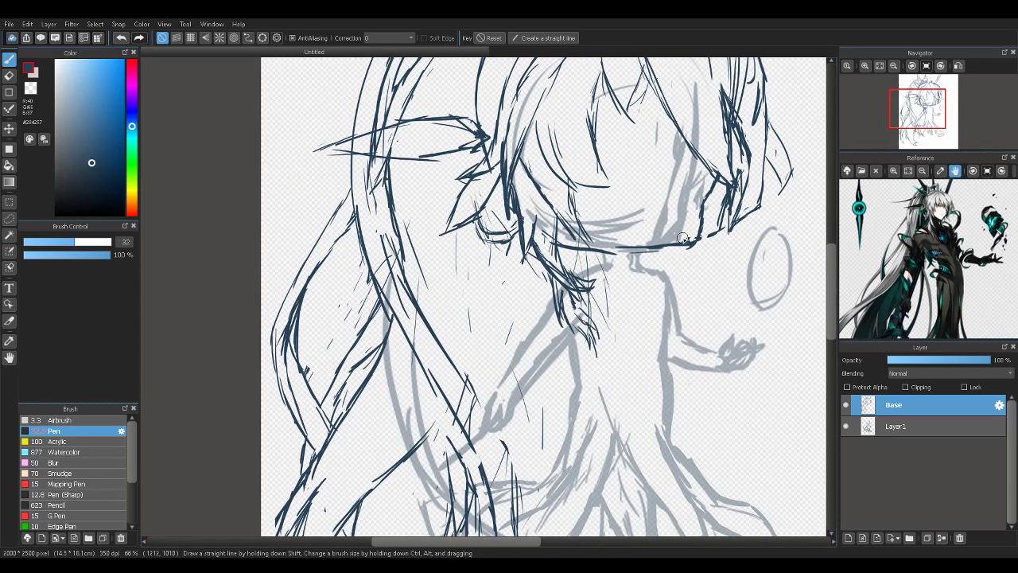
{"action": "left_click_drag", "start_coordinate": [831, 242], "coordinate": [832, 267]}
{"action": "scroll", "coordinate": [923, 225], "scroll_direction": "up", "scroll_amount": 5}
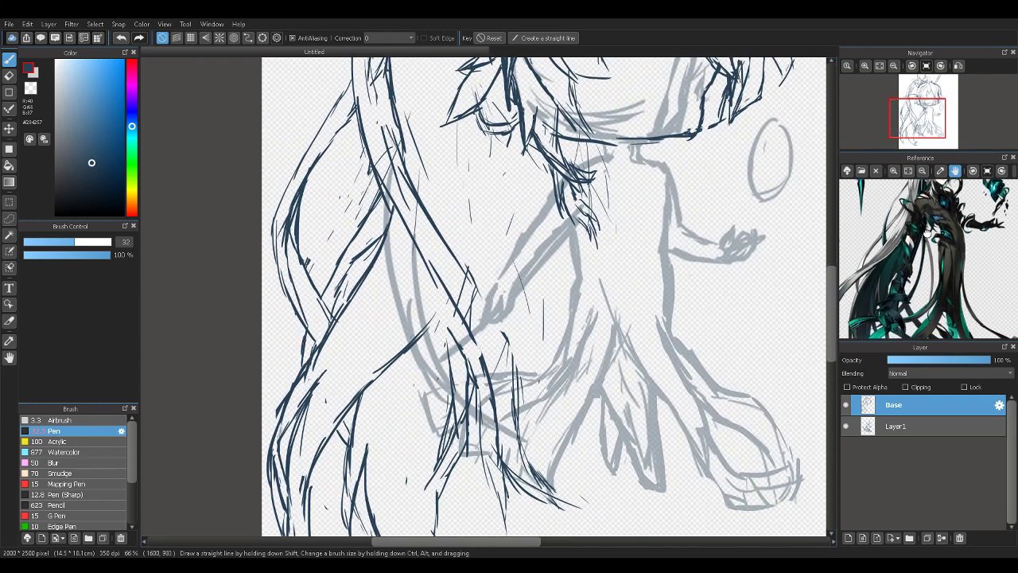
{"action": "scroll", "coordinate": [922, 225], "scroll_direction": "down", "scroll_amount": 4}
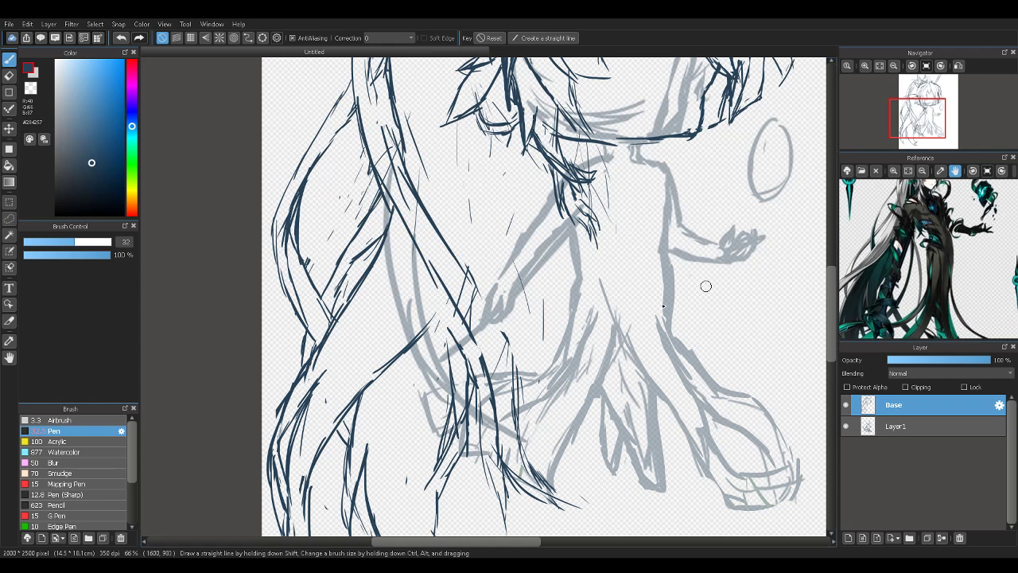
{"action": "key", "text": "e"}
{"action": "mouse_move", "coordinate": [419, 274]}
{"action": "left_mouse_down"}
{"action": "mouse_move", "coordinate": [480, 336]}
{"action": "mouse_move", "coordinate": [434, 265]}
{"action": "mouse_move", "coordinate": [480, 335]}
{"action": "mouse_move", "coordinate": [522, 493]}
{"action": "mouse_move", "coordinate": [496, 427]}
{"action": "mouse_move", "coordinate": [493, 467]}
{"action": "mouse_move", "coordinate": [503, 446]}
{"action": "mouse_move", "coordinate": [556, 522]}
{"action": "mouse_move", "coordinate": [502, 526]}
{"action": "mouse_move", "coordinate": [520, 507]}
{"action": "mouse_move", "coordinate": [508, 397]}
{"action": "mouse_move", "coordinate": [477, 375]}
{"action": "left_mouse_up"}
{"action": "key", "text": "b"}
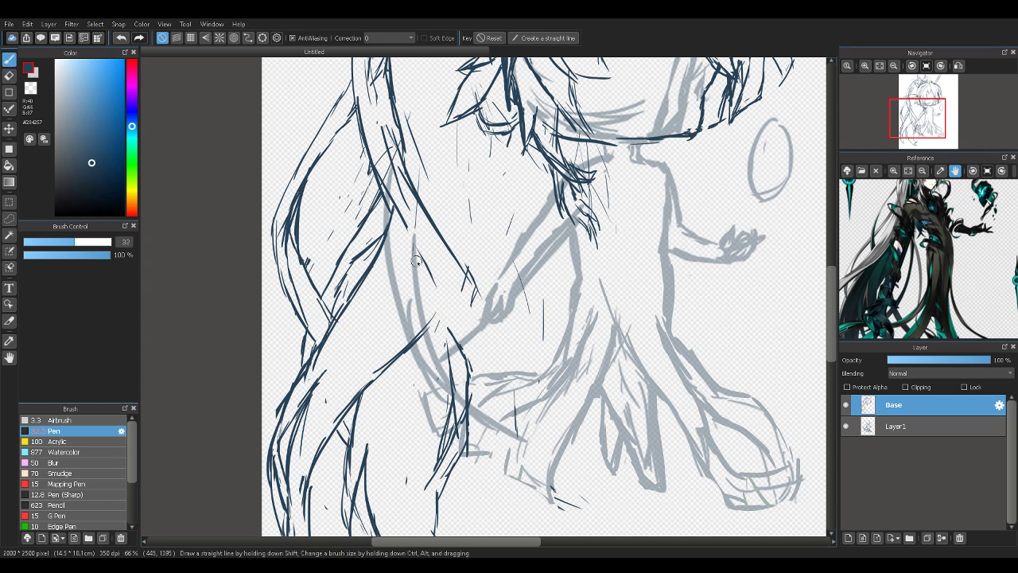
Redraw both edges of the crossing strand diagonally down past the leg, ending in a pointed tip that hooks outward beside the foot
{"action": "left_click_drag", "start_coordinate": [402, 223], "coordinate": [486, 381]}
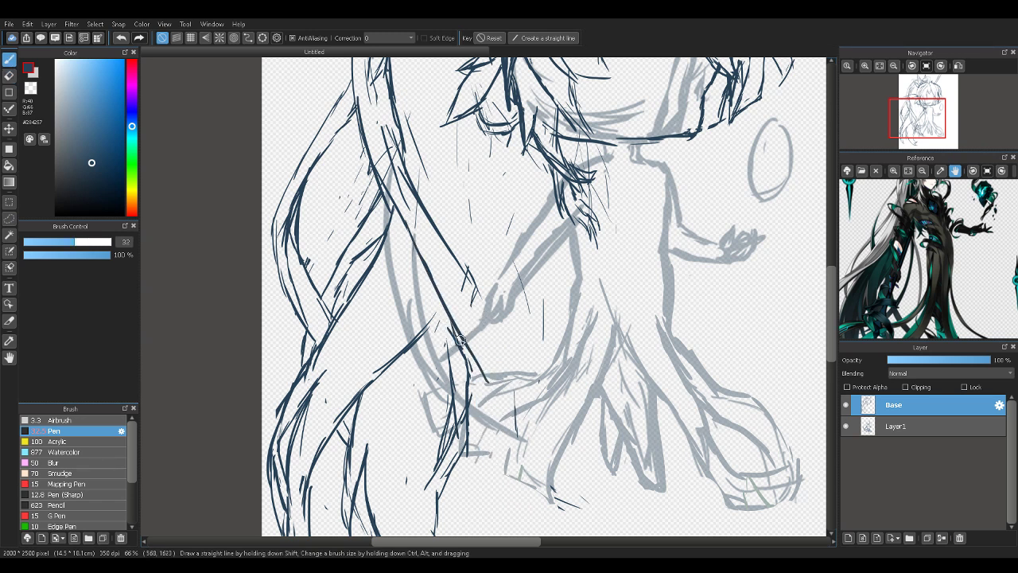
{"action": "left_click_drag", "start_coordinate": [428, 208], "coordinate": [497, 337]}
{"action": "mouse_move", "coordinate": [473, 294]}
{"action": "left_mouse_down"}
{"action": "mouse_move", "coordinate": [543, 456]}
{"action": "mouse_move", "coordinate": [536, 483]}
{"action": "left_mouse_up"}
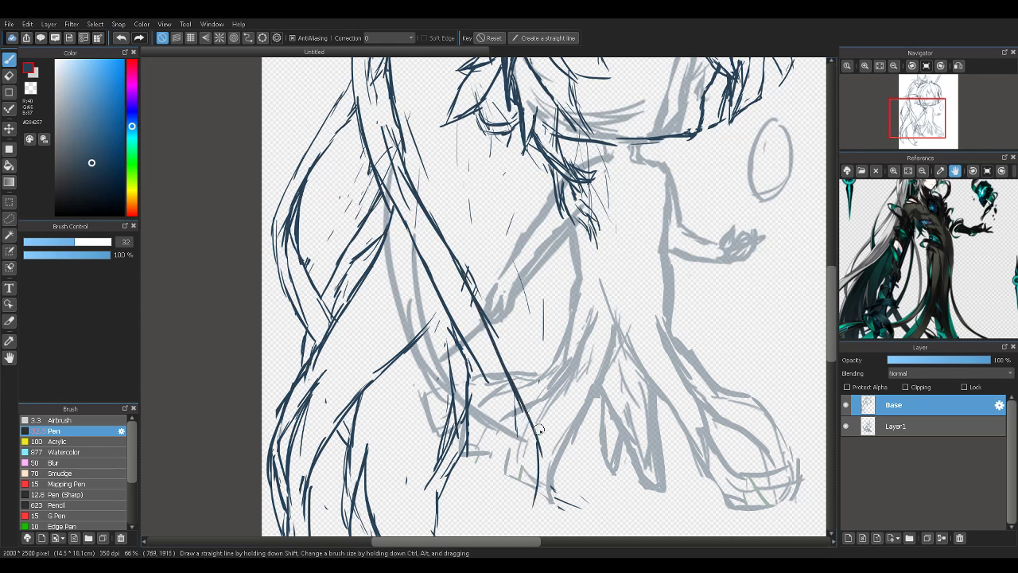
{"action": "left_click_drag", "start_coordinate": [473, 362], "coordinate": [537, 507]}
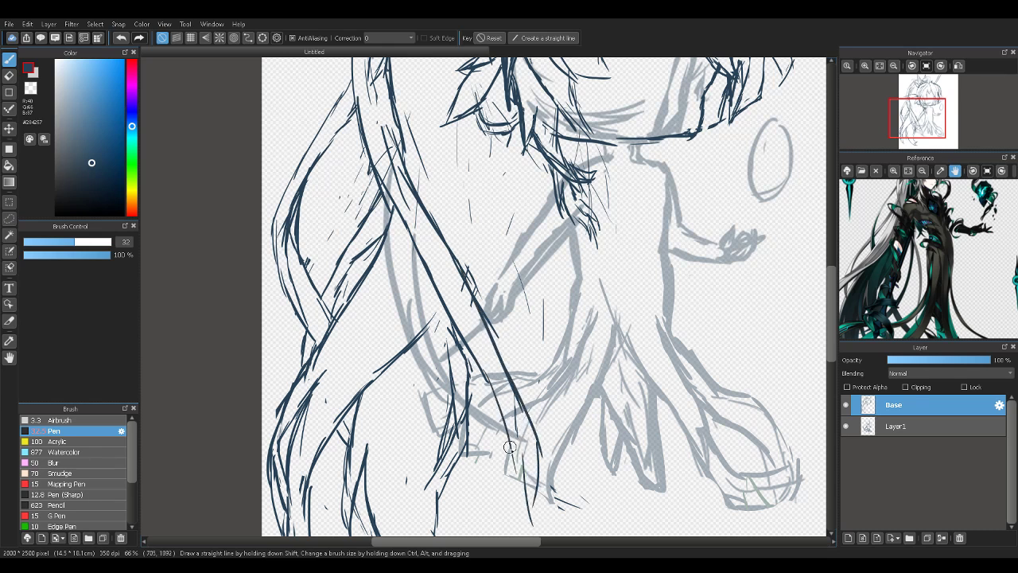
{"action": "left_click_drag", "start_coordinate": [510, 447], "coordinate": [537, 528]}
{"action": "mouse_move", "coordinate": [543, 460]}
{"action": "left_mouse_down"}
{"action": "mouse_move", "coordinate": [557, 515]}
{"action": "mouse_move", "coordinate": [537, 482]}
{"action": "mouse_move", "coordinate": [559, 526]}
{"action": "mouse_move", "coordinate": [533, 521]}
{"action": "mouse_move", "coordinate": [568, 532]}
{"action": "left_mouse_up"}
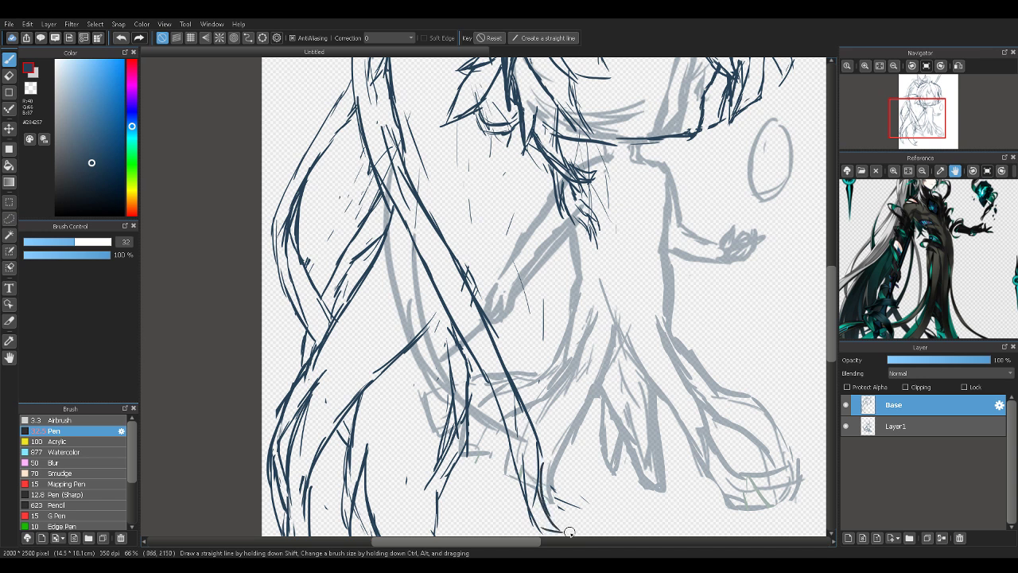
Draw a curved strand hanging from the side lock at the jaw down to the crossing ponytail lock
{"action": "left_click_drag", "start_coordinate": [954, 217], "coordinate": [935, 302]}
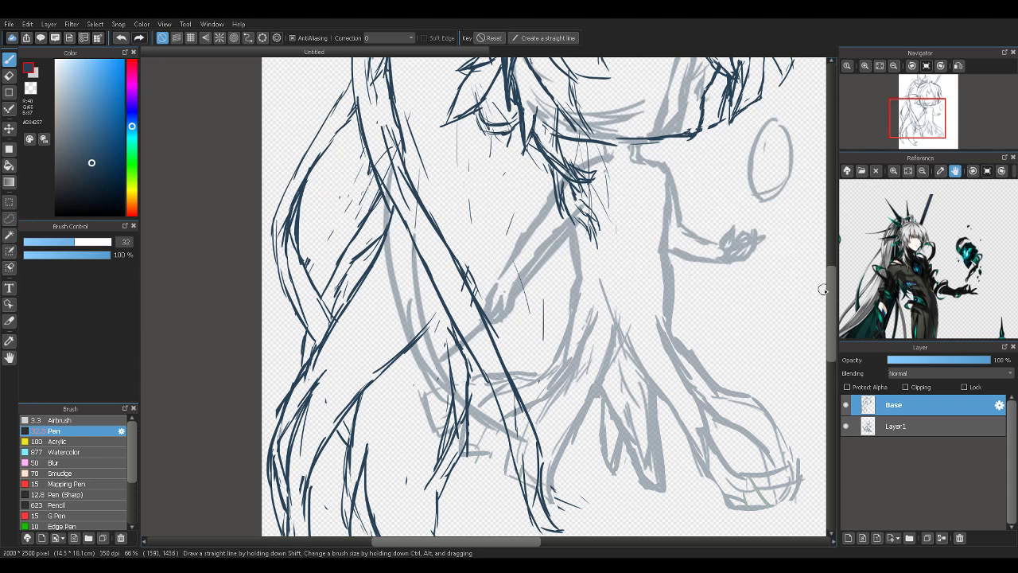
{"action": "scroll", "coordinate": [831, 279], "scroll_direction": "up", "scroll_amount": 4}
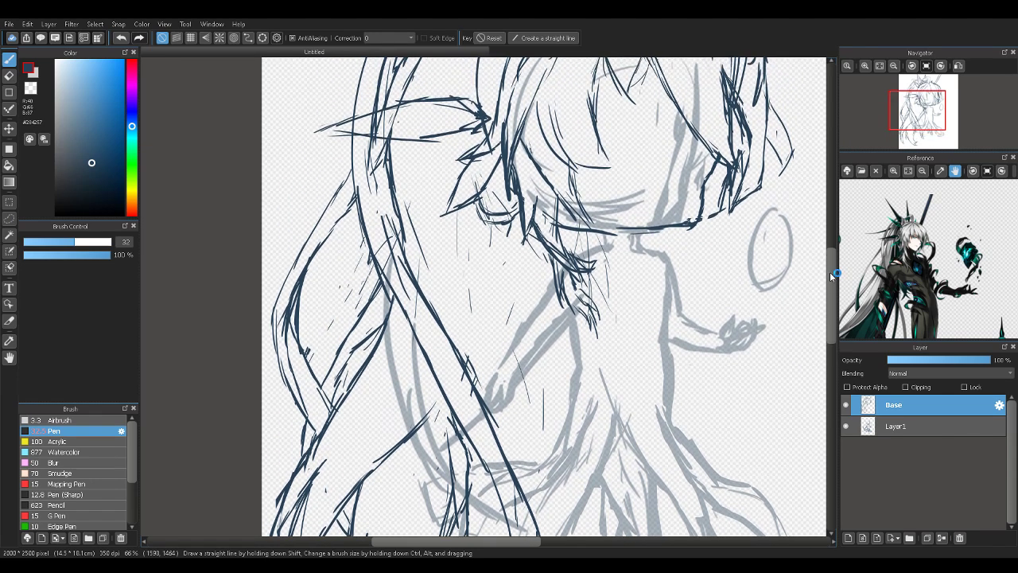
{"action": "scroll", "coordinate": [830, 276], "scroll_direction": "down", "scroll_amount": 1}
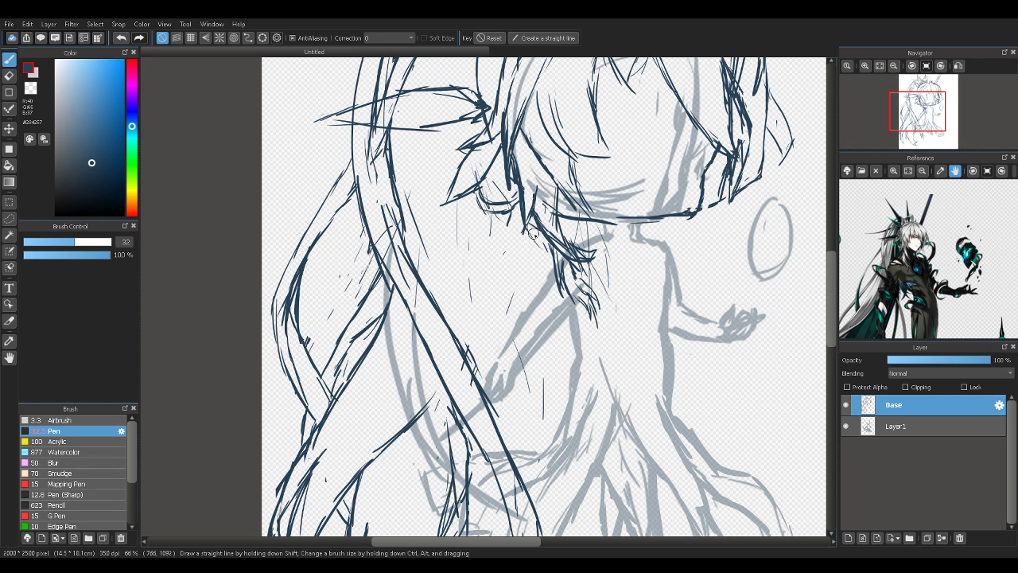
{"action": "left_click_drag", "start_coordinate": [526, 226], "coordinate": [509, 293]}
{"action": "left_click_drag", "start_coordinate": [525, 218], "coordinate": [510, 287]}
{"action": "left_click_drag", "start_coordinate": [522, 241], "coordinate": [493, 334]}
{"action": "left_click_drag", "start_coordinate": [518, 283], "coordinate": [472, 358]}
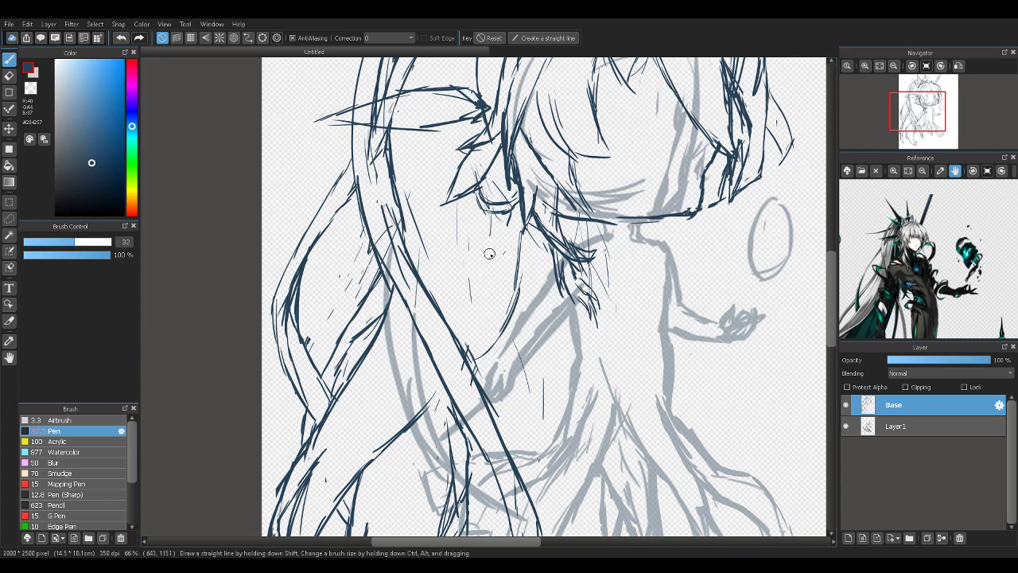
Add inner strand lines beneath the ear ornament, running down to where the hair meets the crossing lock
{"action": "left_click_drag", "start_coordinate": [495, 264], "coordinate": [494, 299]}
{"action": "left_click_drag", "start_coordinate": [502, 224], "coordinate": [488, 326]}
{"action": "left_click_drag", "start_coordinate": [506, 272], "coordinate": [480, 346]}
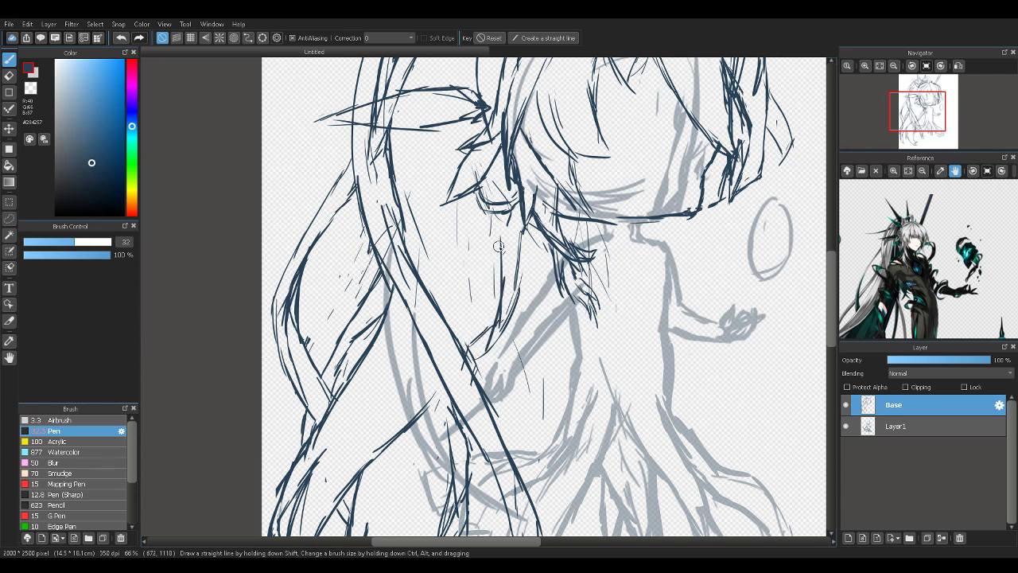
{"action": "left_click_drag", "start_coordinate": [475, 256], "coordinate": [469, 298]}
{"action": "left_click_drag", "start_coordinate": [482, 234], "coordinate": [465, 333]}
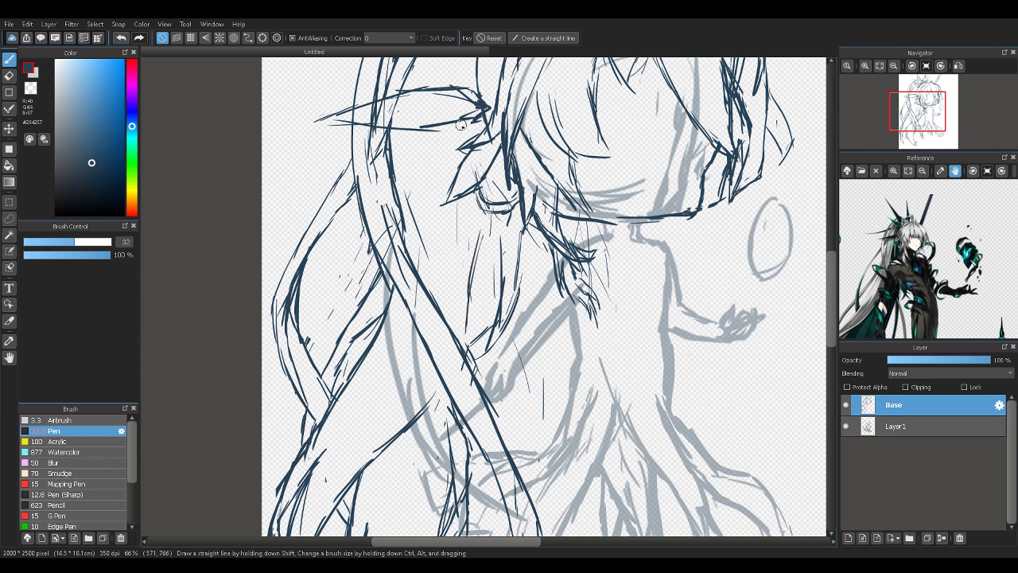
Draw long strands between the ponytail and the ear, plus a curved strand over the rough arm
{"action": "left_click_drag", "start_coordinate": [459, 121], "coordinate": [434, 229]}
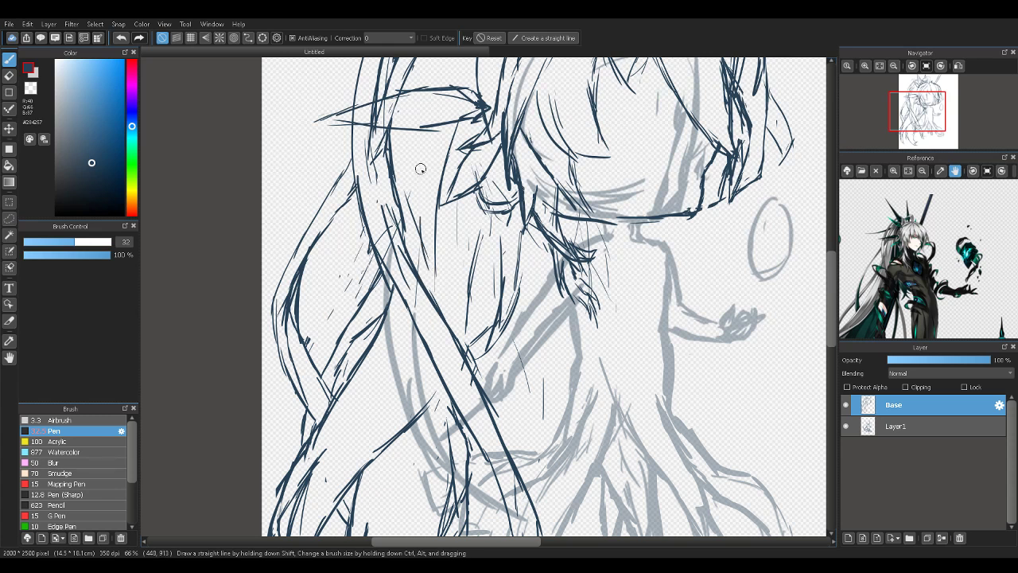
{"action": "left_click_drag", "start_coordinate": [422, 168], "coordinate": [443, 302]}
{"action": "left_click_drag", "start_coordinate": [437, 259], "coordinate": [446, 313]}
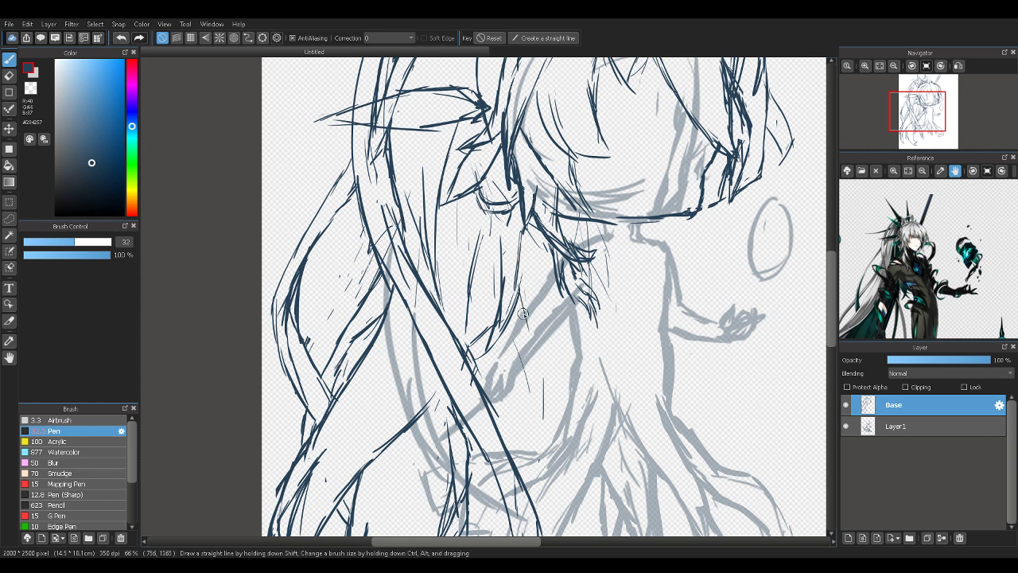
{"action": "mouse_move", "coordinate": [522, 310]}
{"action": "left_mouse_down"}
{"action": "mouse_move", "coordinate": [535, 367]}
{"action": "mouse_move", "coordinate": [525, 431]}
{"action": "left_mouse_up"}
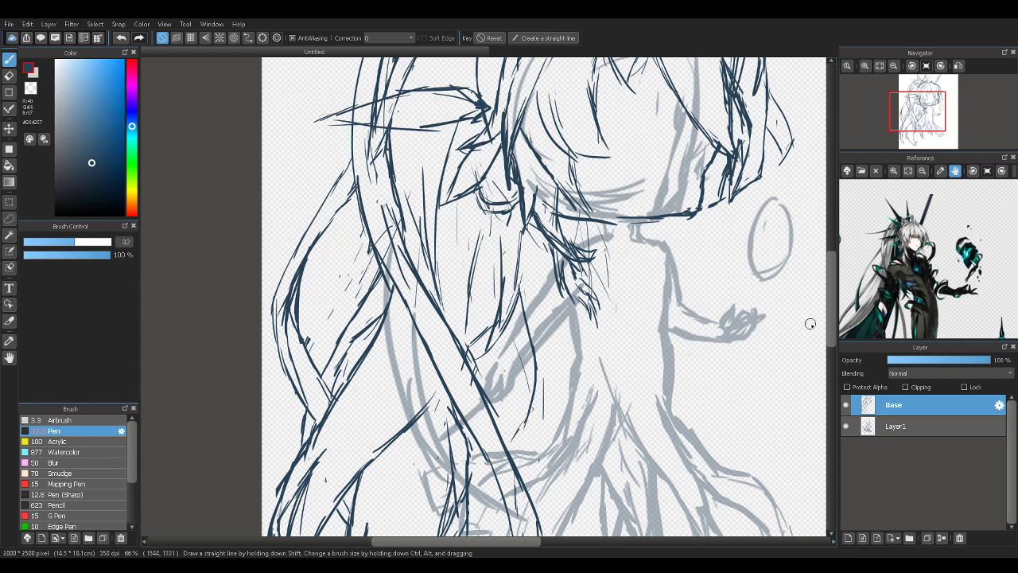
Erase the rough line rising from the jaw corner on the far side of the face
{"action": "scroll", "coordinate": [833, 302], "scroll_direction": "down", "scroll_amount": 5}
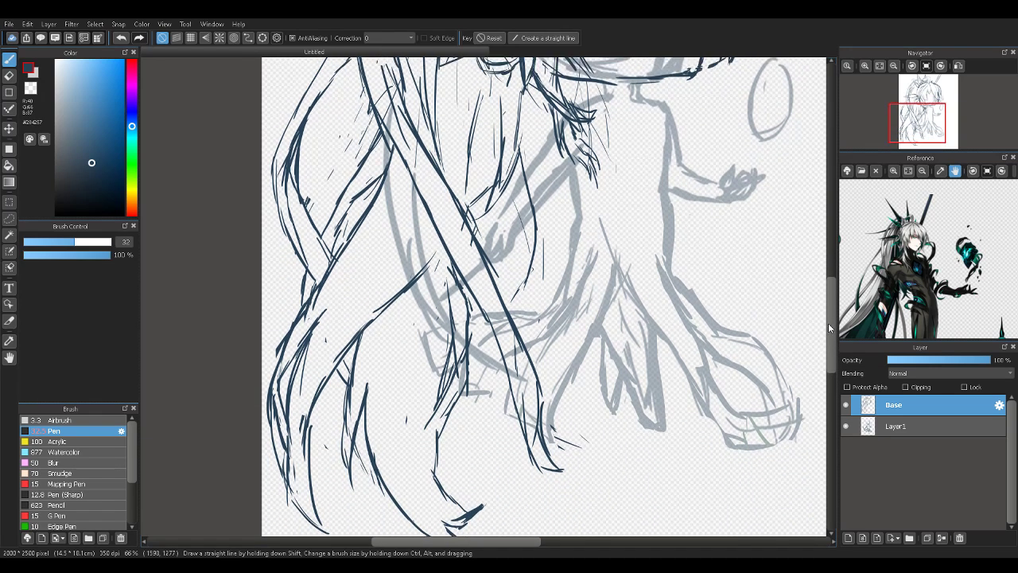
{"action": "scroll", "coordinate": [827, 334], "scroll_direction": "down", "scroll_amount": 1}
{"action": "scroll", "coordinate": [827, 334], "scroll_direction": "up", "scroll_amount": 2}
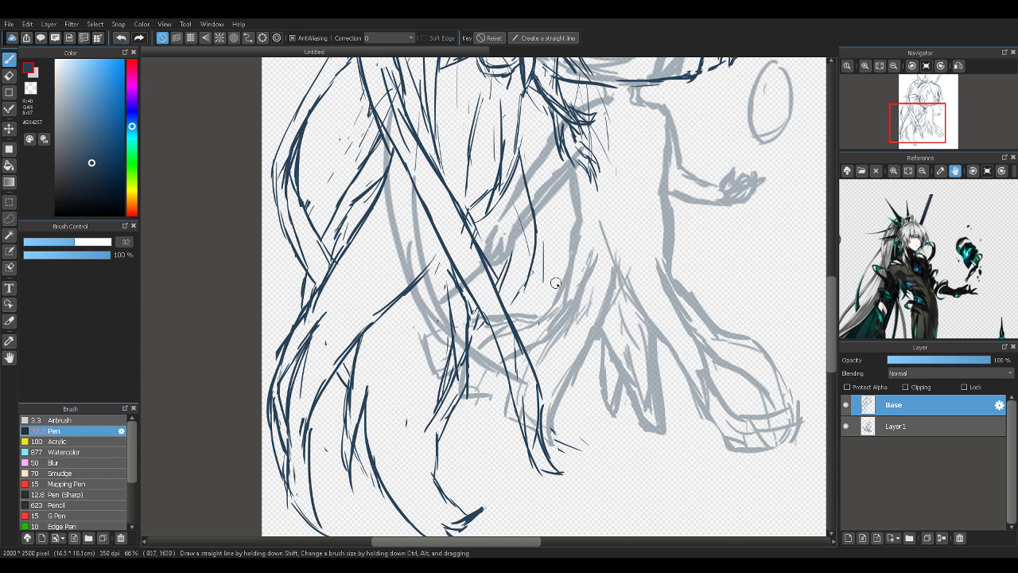
{"action": "scroll", "coordinate": [659, 199], "scroll_direction": "down", "scroll_amount": 1}
{"action": "left_click", "coordinate": [879, 65]}
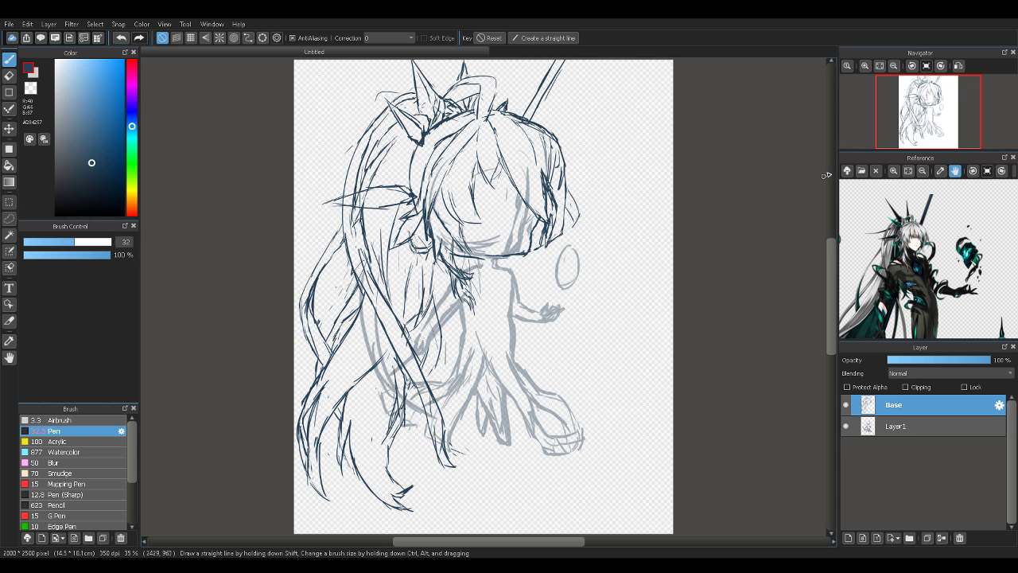
{"action": "left_click", "coordinate": [878, 79]}
{"action": "left_click", "coordinate": [865, 71]}
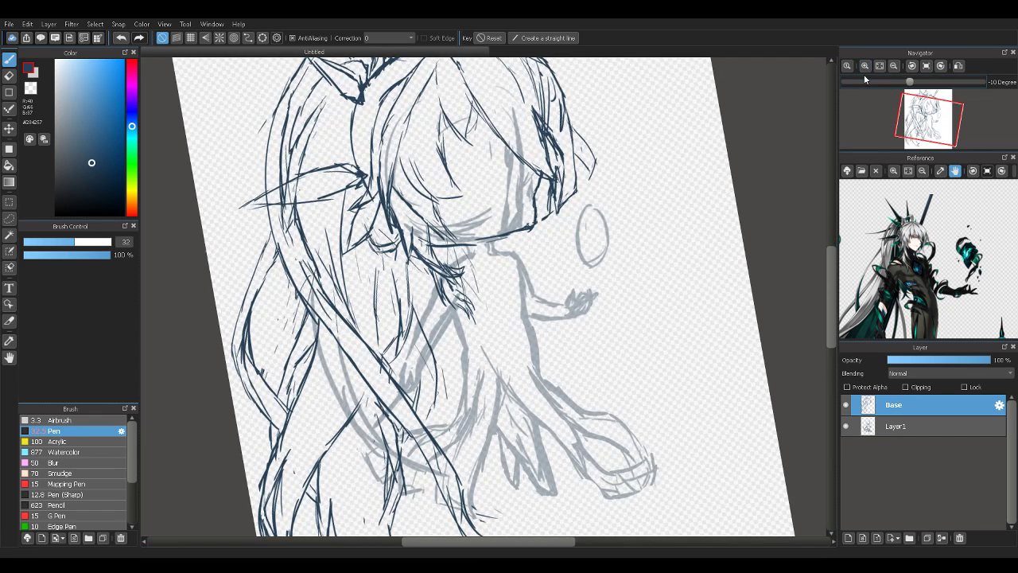
{"action": "left_click", "coordinate": [864, 66]}
{"action": "left_click", "coordinate": [865, 67]}
{"action": "left_click", "coordinate": [865, 67]}
{"action": "left_click", "coordinate": [864, 67]}
{"action": "left_click", "coordinate": [865, 67]}
{"action": "left_click_drag", "start_coordinate": [909, 100], "coordinate": [933, 113]}
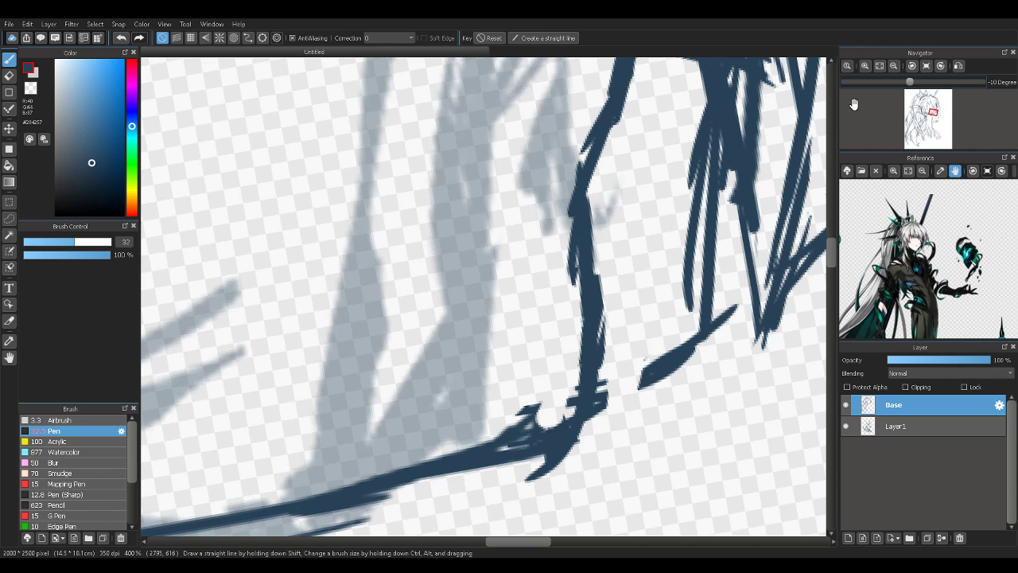
{"action": "key", "text": "e"}
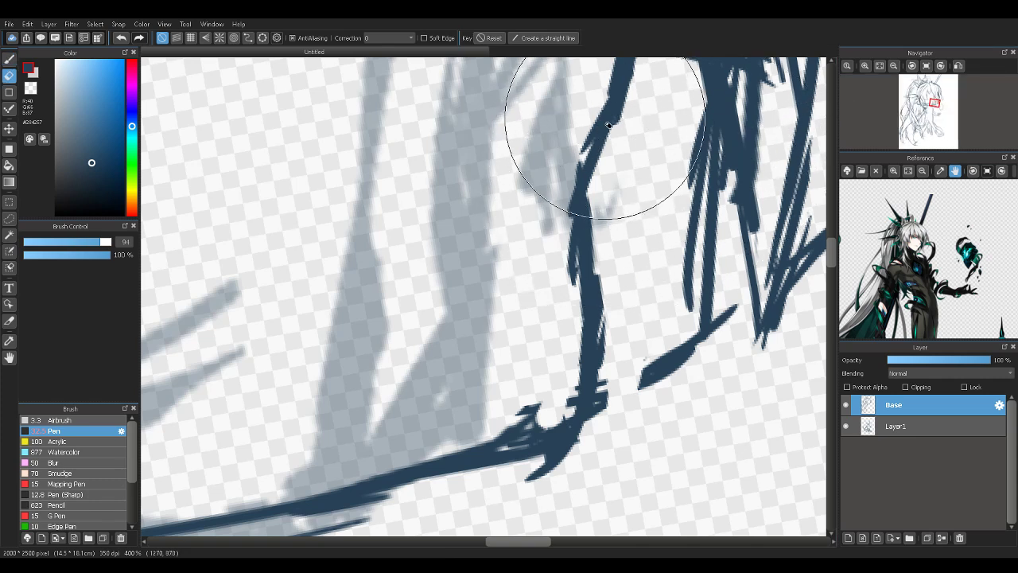
{"action": "mouse_move", "coordinate": [603, 134]}
{"action": "left_mouse_down"}
{"action": "mouse_move", "coordinate": [585, 237]}
{"action": "mouse_move", "coordinate": [694, 149]}
{"action": "left_mouse_up"}
Redraw the far side of the face as a cleaner line from the hair down to the jaw corner
{"action": "left_click", "coordinate": [895, 68]}
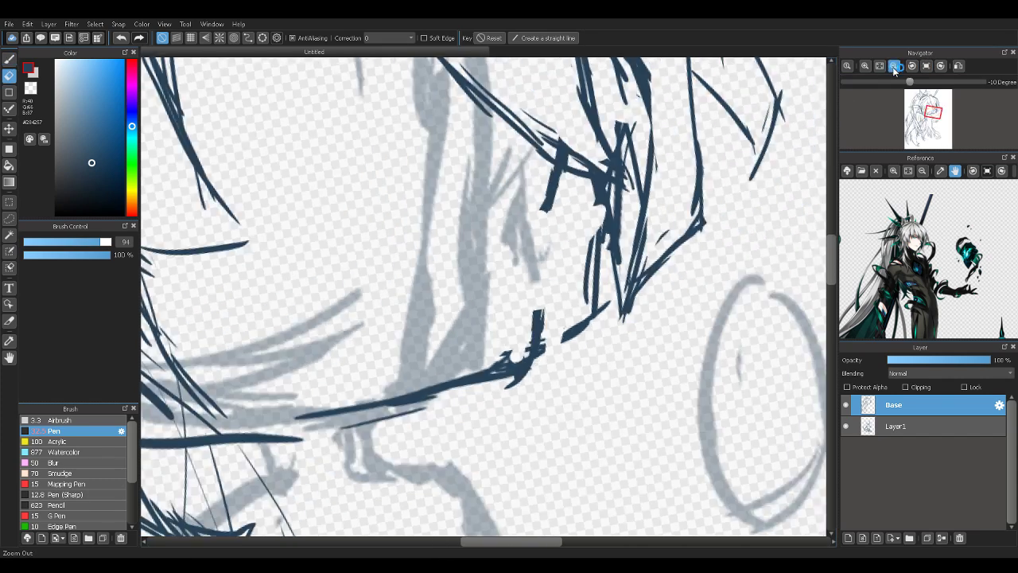
{"action": "left_click", "coordinate": [895, 68]}
{"action": "key", "text": "b"}
{"action": "left_click_drag", "start_coordinate": [542, 204], "coordinate": [529, 282]}
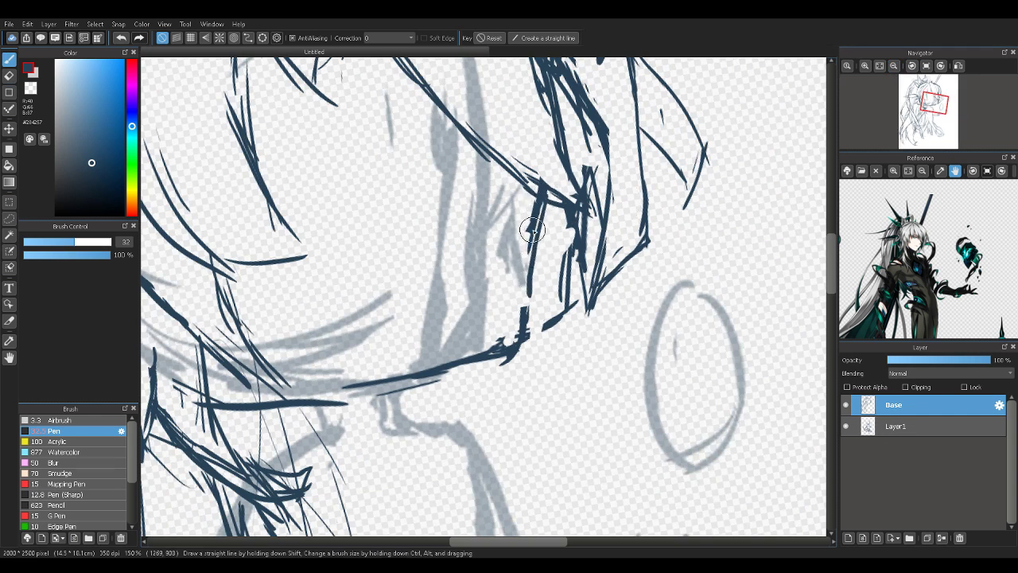
{"action": "left_click_drag", "start_coordinate": [532, 230], "coordinate": [529, 315]}
{"action": "mouse_move", "coordinate": [527, 271]}
{"action": "left_mouse_down"}
{"action": "mouse_move", "coordinate": [511, 349]}
{"action": "mouse_move", "coordinate": [519, 341]}
{"action": "left_mouse_up"}
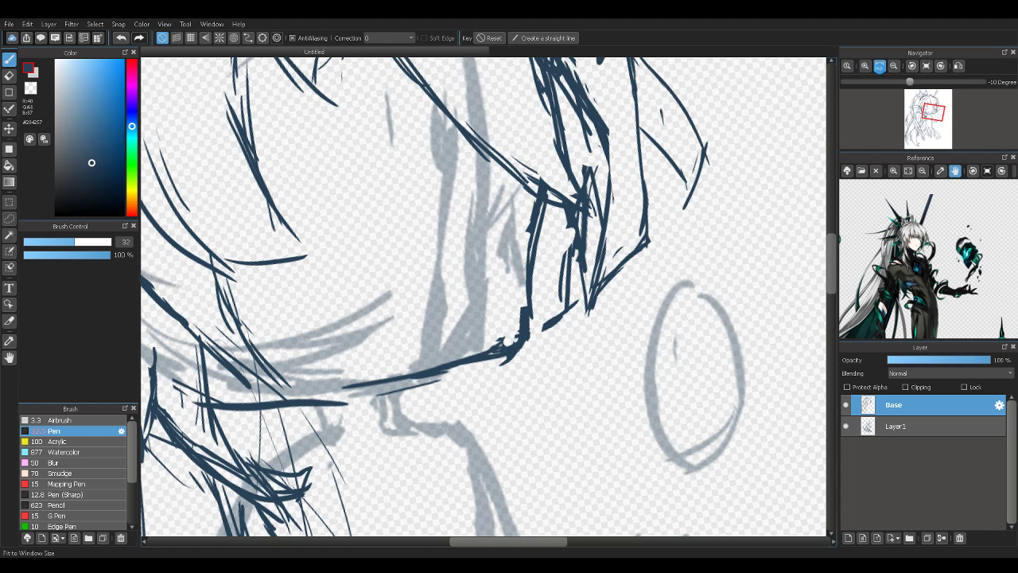
Examine the whole sketch and compare it with the reference character's head, hair and full figure
{"action": "left_click", "coordinate": [879, 65]}
{"action": "left_click", "coordinate": [913, 67]}
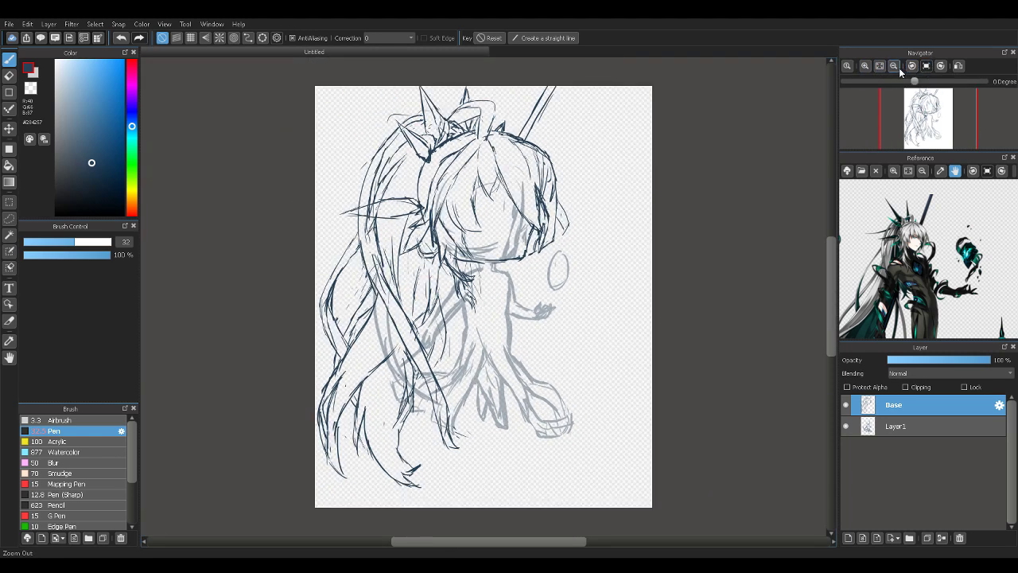
{"action": "left_click", "coordinate": [894, 70]}
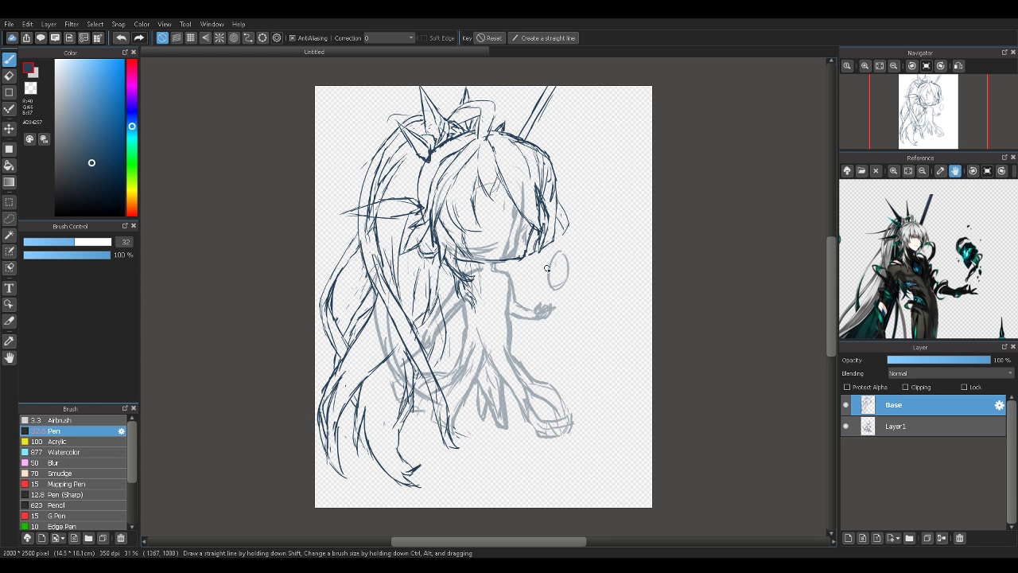
{"action": "left_click", "coordinate": [863, 66]}
{"action": "left_click", "coordinate": [864, 66]}
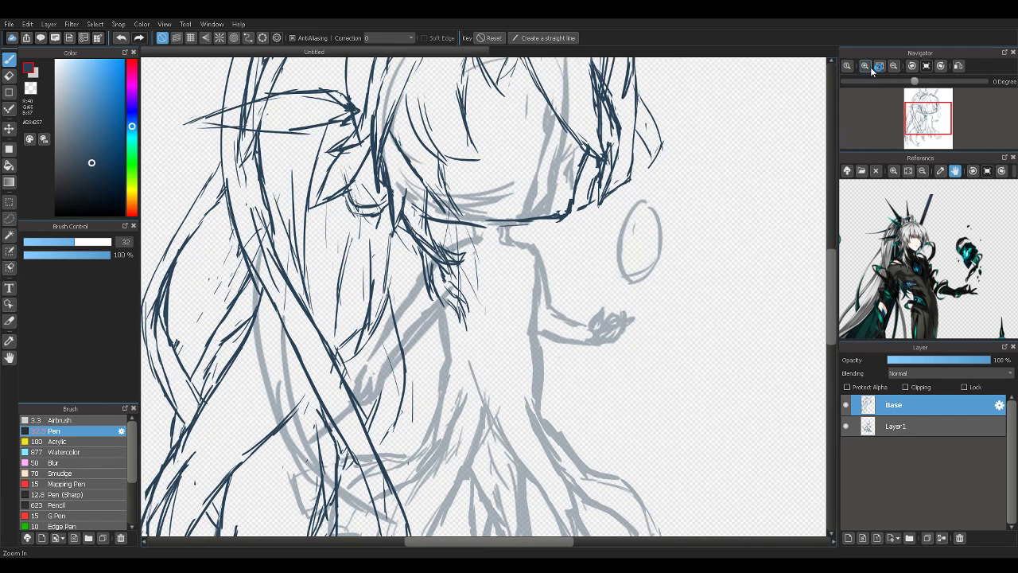
{"action": "left_click", "coordinate": [877, 67]}
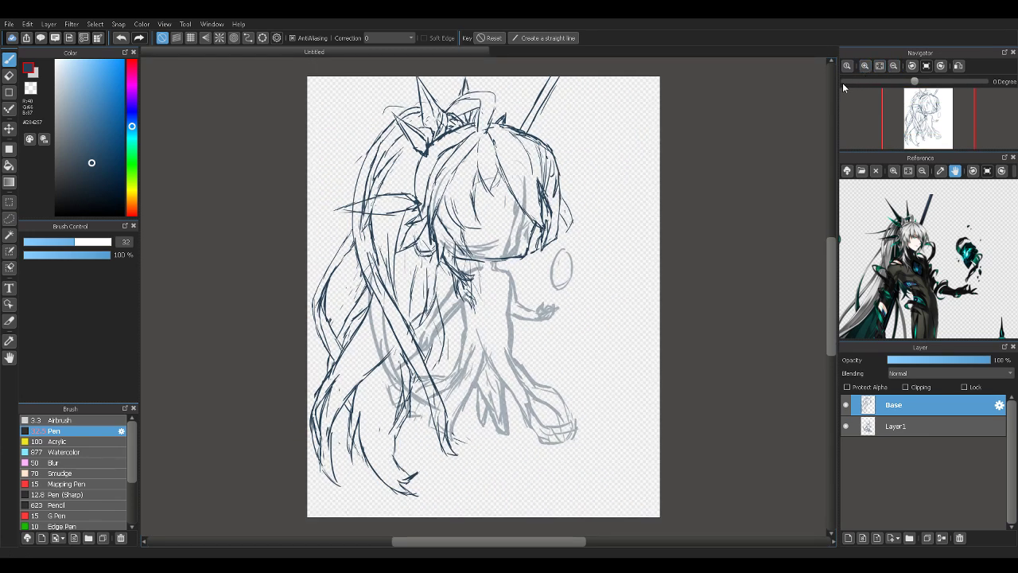
{"action": "left_click", "coordinate": [893, 171]}
{"action": "left_click", "coordinate": [893, 171]}
{"action": "left_click_drag", "start_coordinate": [905, 191], "coordinate": [948, 216]}
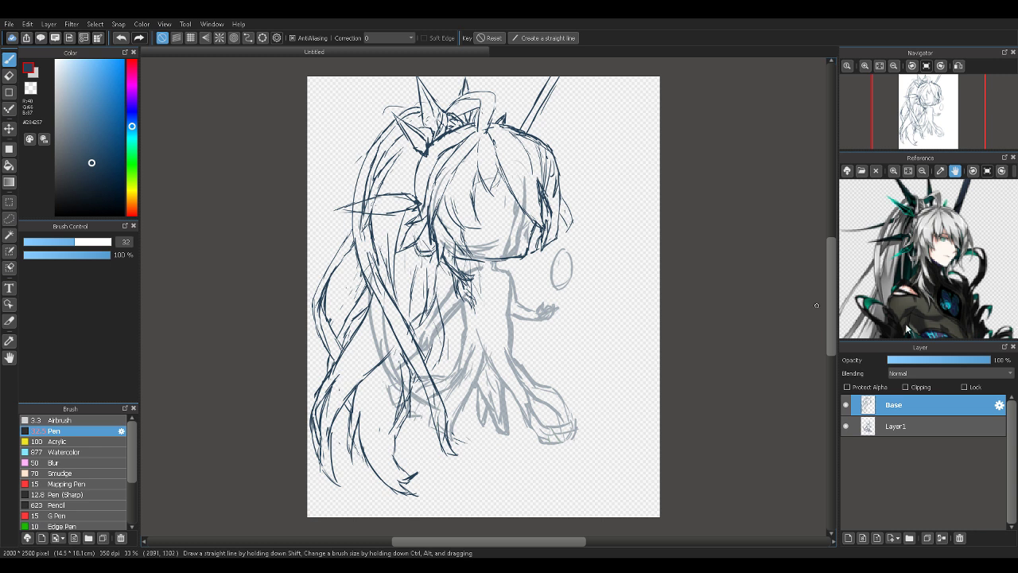
{"action": "left_click_drag", "start_coordinate": [921, 314], "coordinate": [931, 244]}
{"action": "left_click", "coordinate": [921, 172]}
{"action": "left_click", "coordinate": [921, 172]}
{"action": "left_click", "coordinate": [921, 172]}
{"action": "left_click", "coordinate": [921, 173]}
{"action": "left_click", "coordinate": [921, 172]}
{"action": "left_click", "coordinate": [921, 173]}
{"action": "left_click_drag", "start_coordinate": [932, 207], "coordinate": [936, 202]}
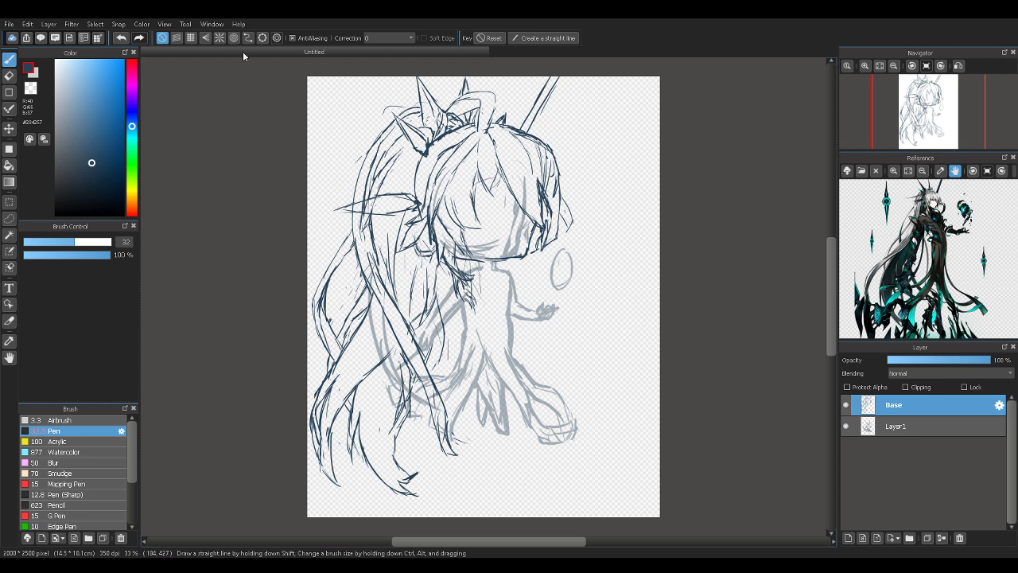
{"action": "left_click", "coordinate": [9, 217]}
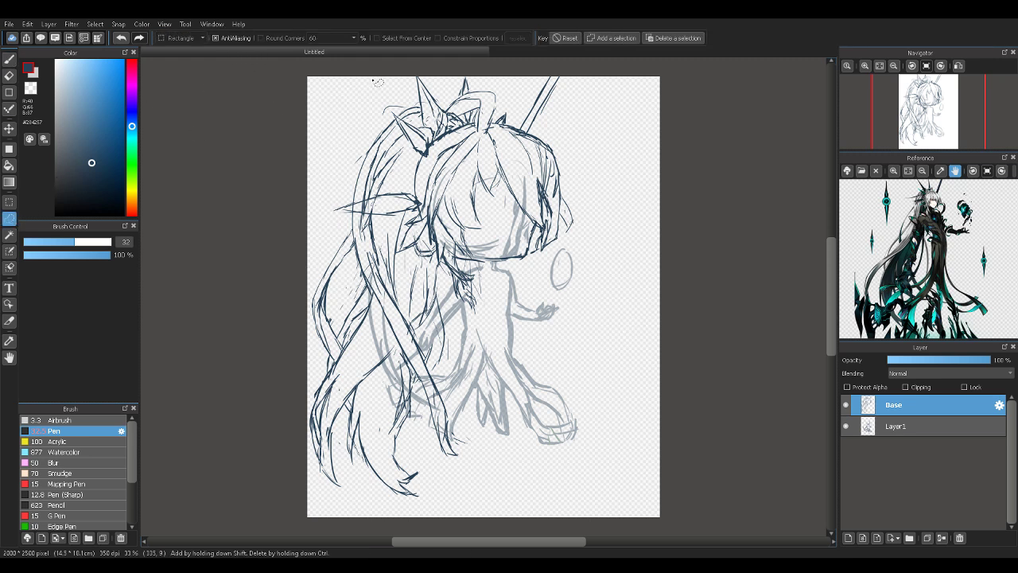
{"action": "mouse_move", "coordinate": [402, 72]}
{"action": "left_mouse_down"}
{"action": "mouse_move", "coordinate": [331, 120]}
{"action": "mouse_move", "coordinate": [275, 218]}
{"action": "mouse_move", "coordinate": [237, 372]}
{"action": "mouse_move", "coordinate": [312, 480]}
{"action": "mouse_move", "coordinate": [408, 523]}
{"action": "mouse_move", "coordinate": [553, 427]}
{"action": "mouse_move", "coordinate": [531, 320]}
{"action": "mouse_move", "coordinate": [473, 269]}
{"action": "left_mouse_up"}
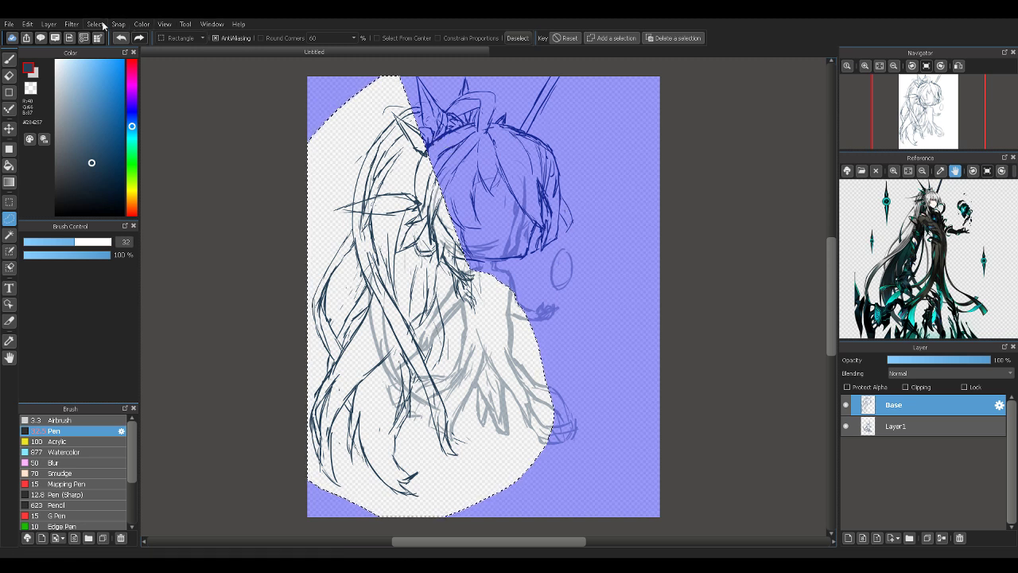
{"action": "left_click", "coordinate": [148, 170]}
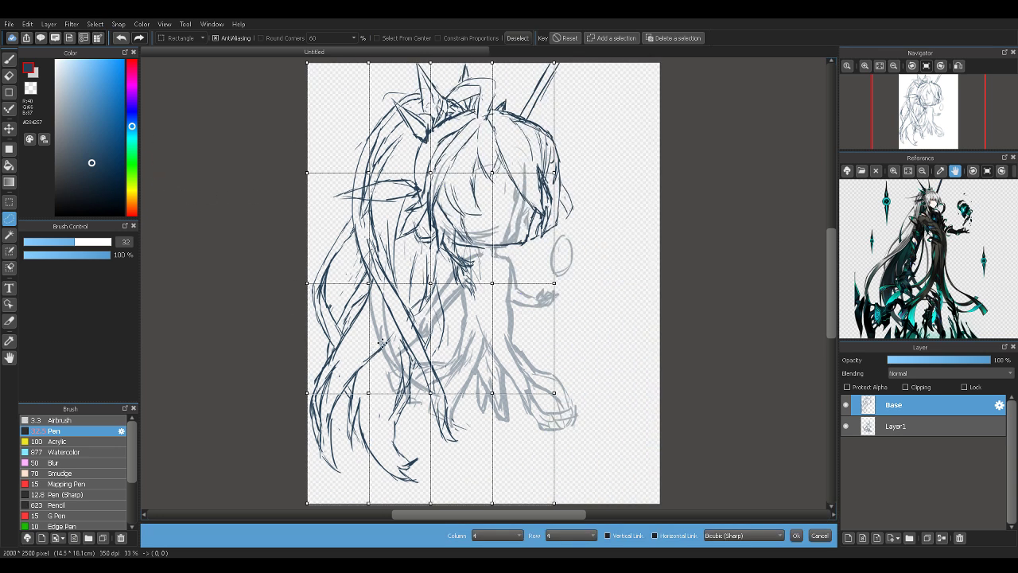
{"action": "mouse_move", "coordinate": [368, 282]}
{"action": "left_mouse_down"}
{"action": "mouse_move", "coordinate": [171, 313]}
{"action": "mouse_move", "coordinate": [373, 277]}
{"action": "left_mouse_up"}
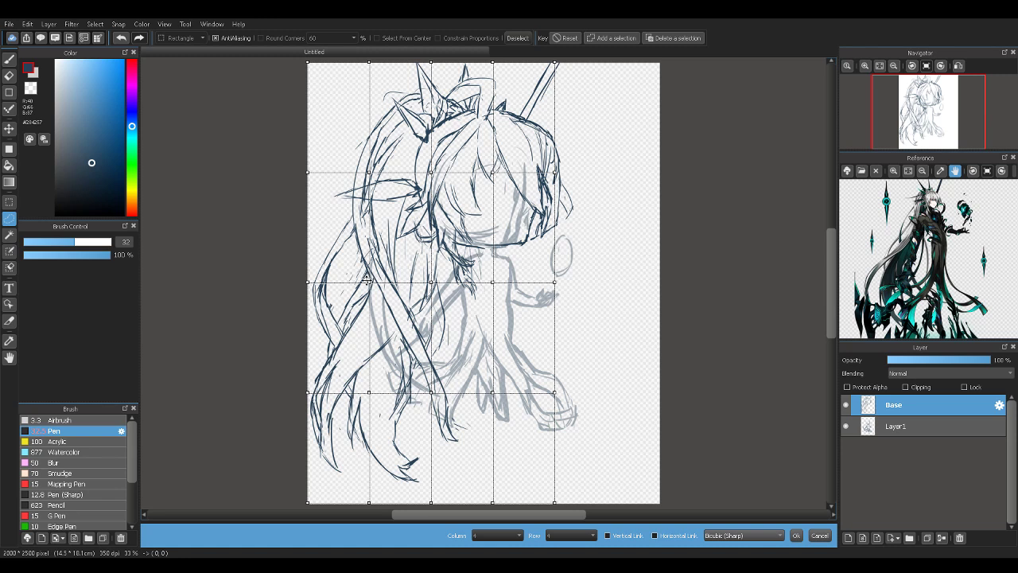
{"action": "left_click", "coordinate": [866, 67]}
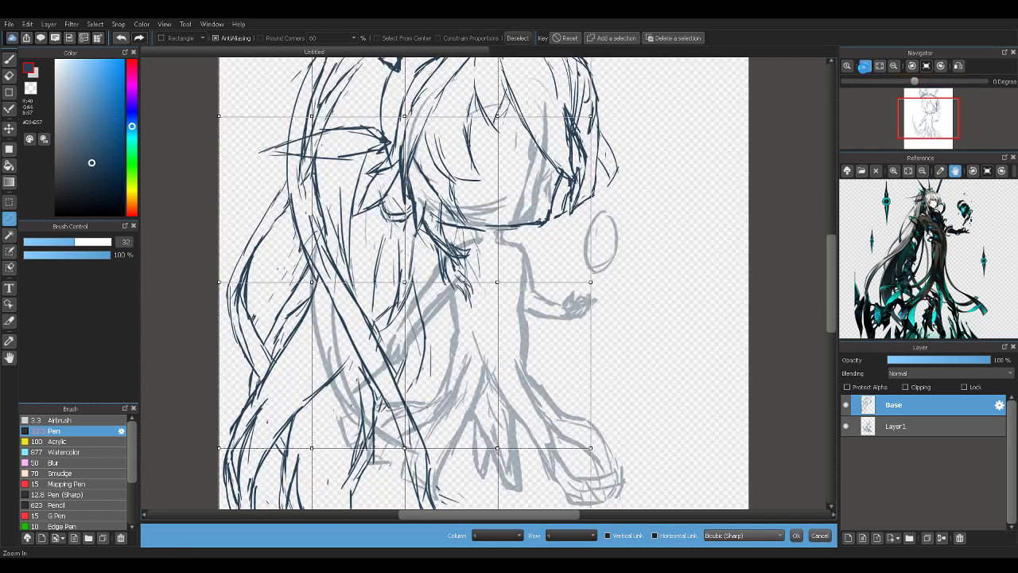
{"action": "left_click", "coordinate": [865, 67]}
{"action": "left_click", "coordinate": [865, 67]}
{"action": "mouse_move", "coordinate": [443, 154]}
{"action": "left_mouse_down"}
{"action": "mouse_move", "coordinate": [439, 164]}
{"action": "mouse_move", "coordinate": [443, 156]}
{"action": "left_mouse_up"}
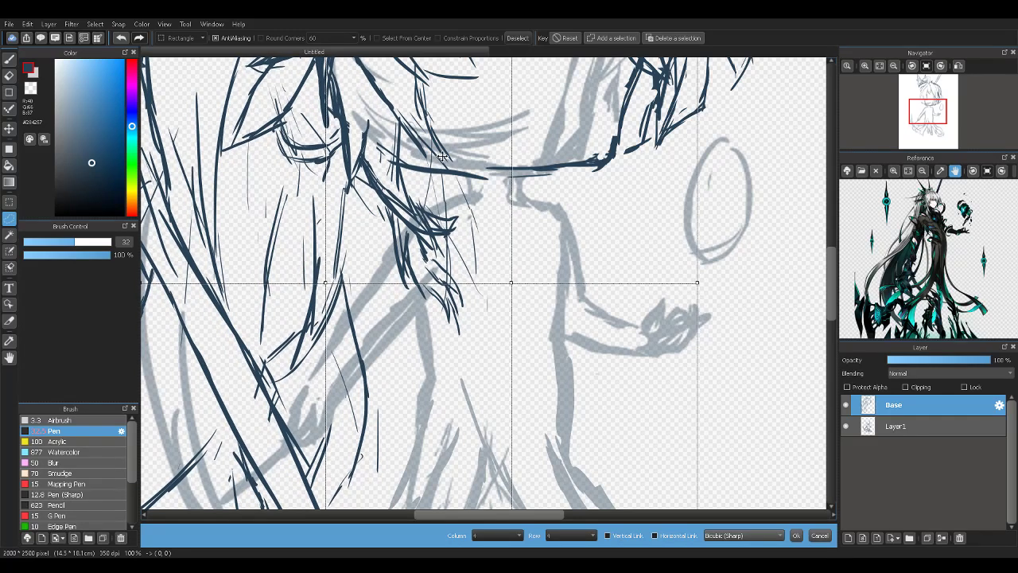
{"action": "left_click", "coordinate": [894, 66]}
{"action": "left_click", "coordinate": [893, 66]}
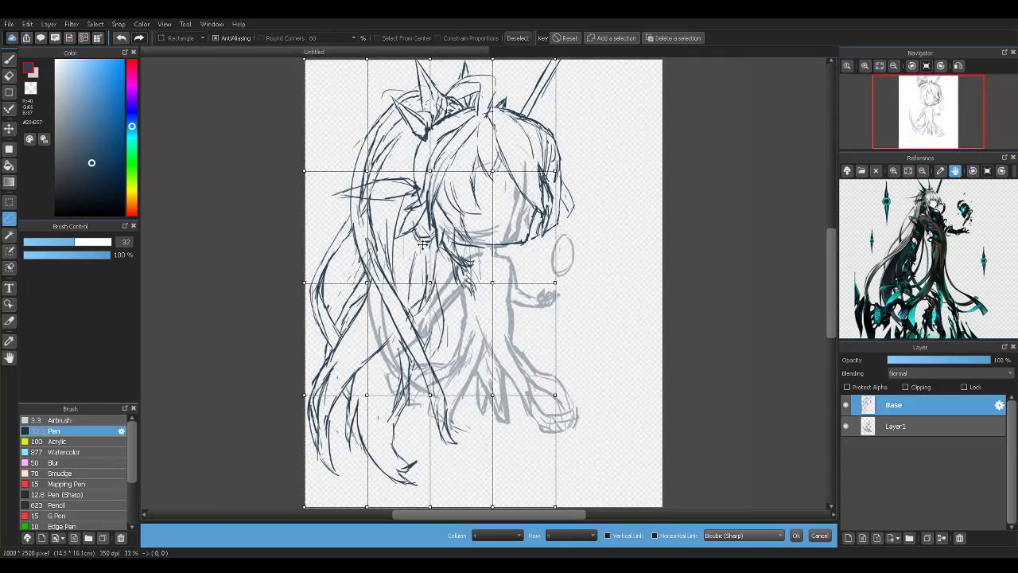
{"action": "left_click_drag", "start_coordinate": [367, 284], "coordinate": [381, 278]}
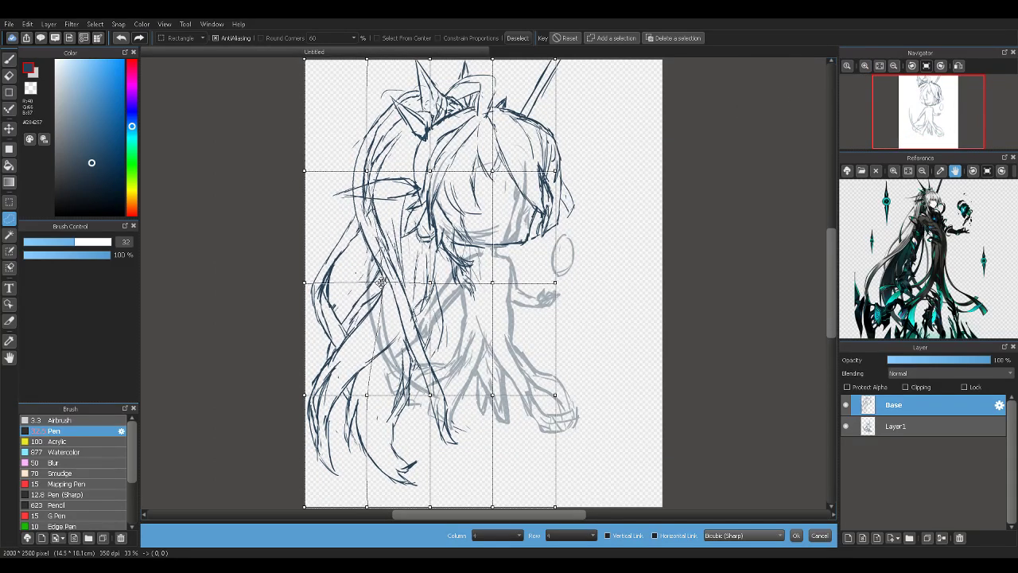
{"action": "mouse_move", "coordinate": [366, 392]}
{"action": "left_mouse_down"}
{"action": "mouse_move", "coordinate": [356, 379]}
{"action": "mouse_move", "coordinate": [366, 385]}
{"action": "left_mouse_up"}
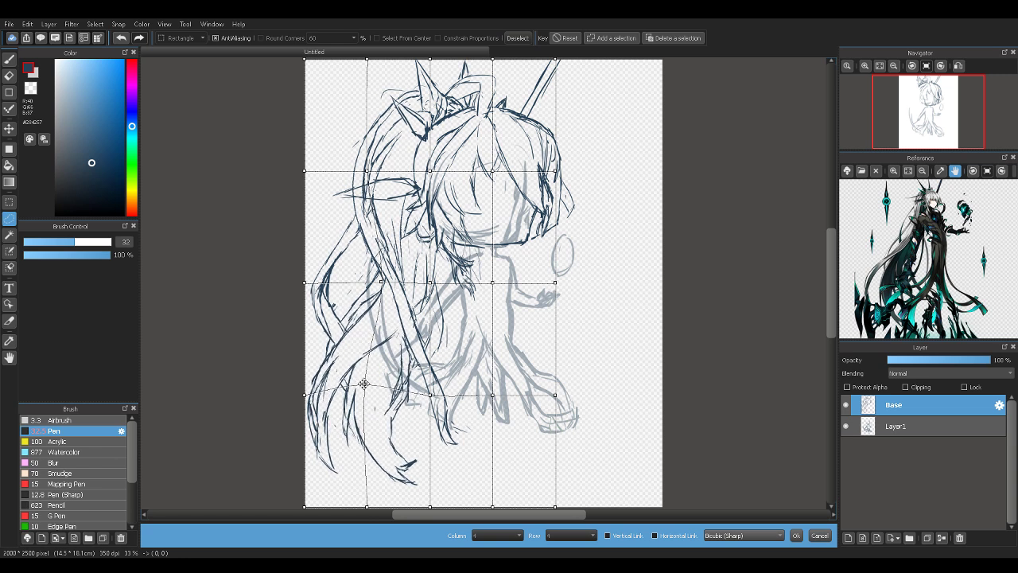
{"action": "mouse_move", "coordinate": [305, 283]}
{"action": "left_mouse_down"}
{"action": "mouse_move", "coordinate": [311, 268]}
{"action": "mouse_move", "coordinate": [319, 277]}
{"action": "mouse_move", "coordinate": [311, 270]}
{"action": "left_mouse_up"}
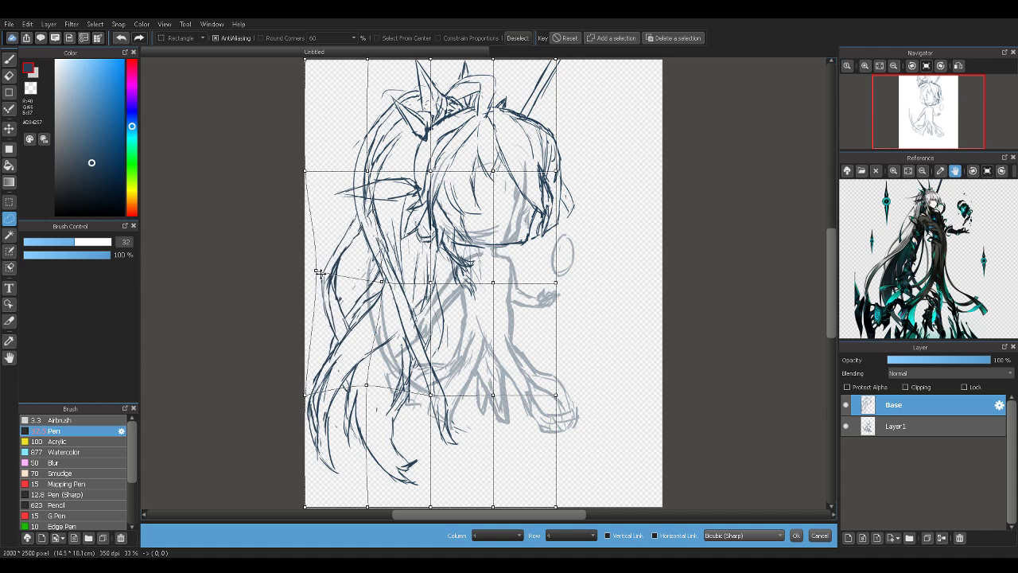
{"action": "left_click_drag", "start_coordinate": [431, 391], "coordinate": [447, 381]}
{"action": "left_click_drag", "start_coordinate": [430, 282], "coordinate": [373, 279]}
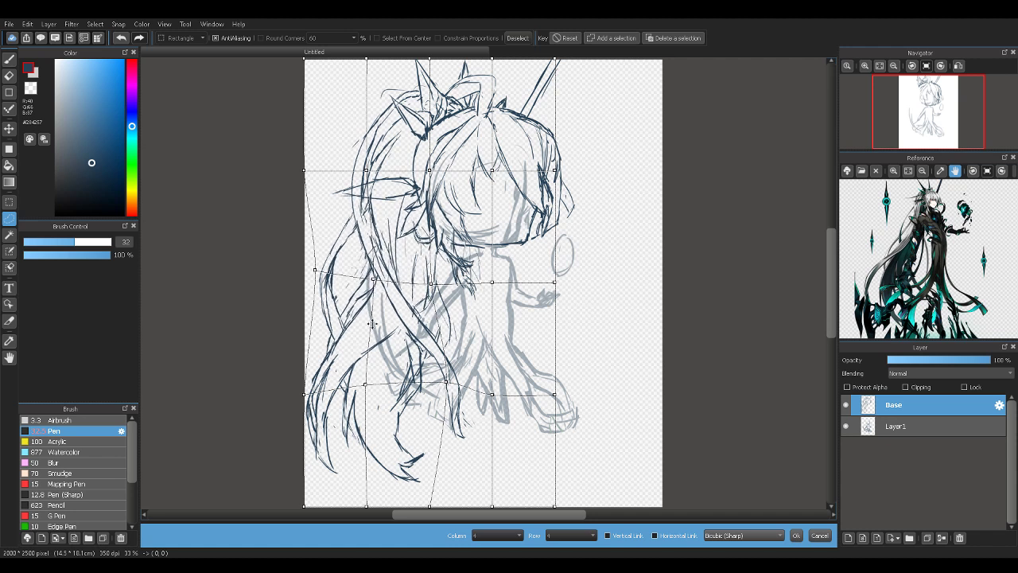
{"action": "left_click_drag", "start_coordinate": [368, 382], "coordinate": [367, 377]}
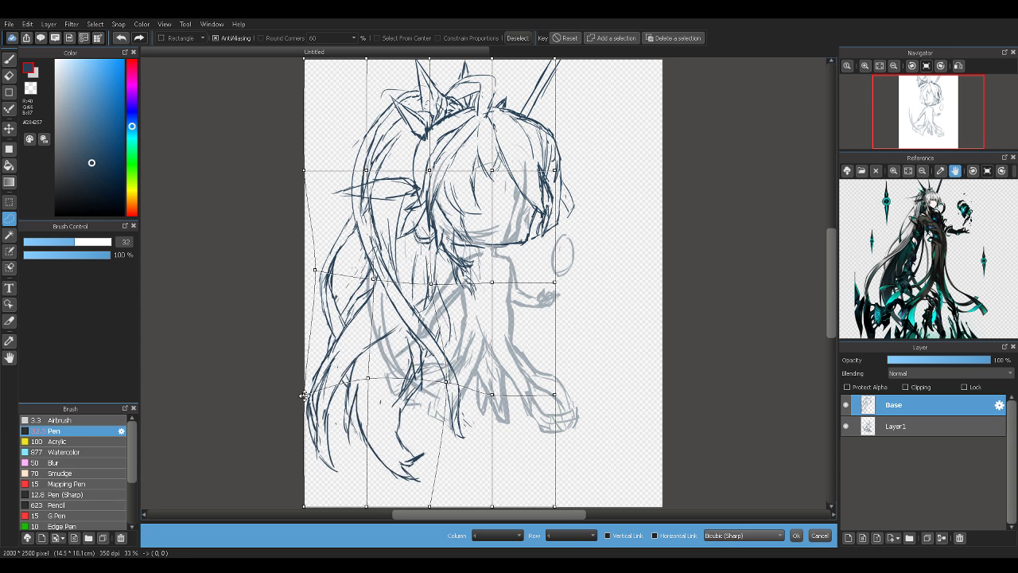
{"action": "left_click_drag", "start_coordinate": [304, 393], "coordinate": [305, 382]}
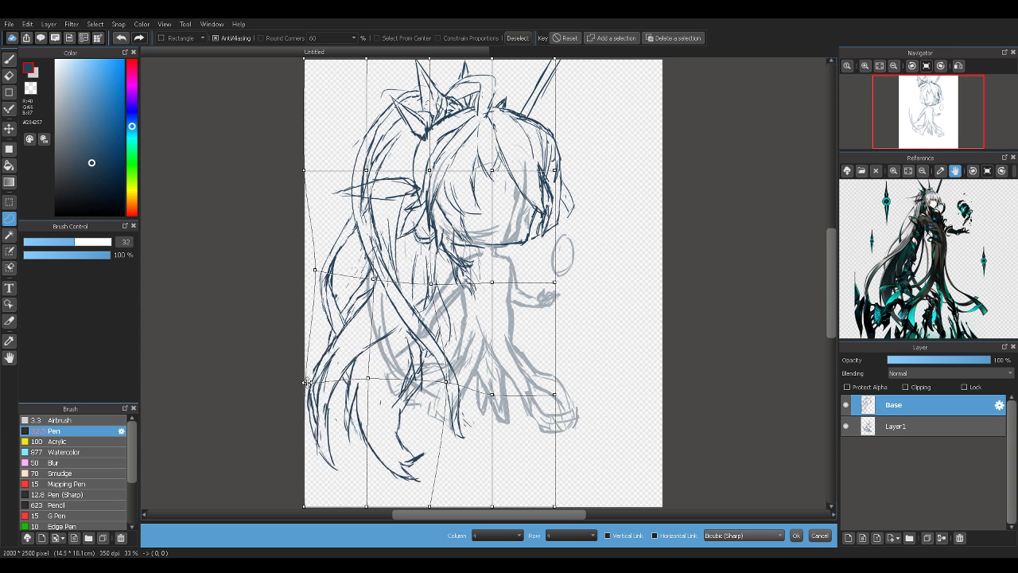
{"action": "left_click_drag", "start_coordinate": [308, 503], "coordinate": [316, 482]}
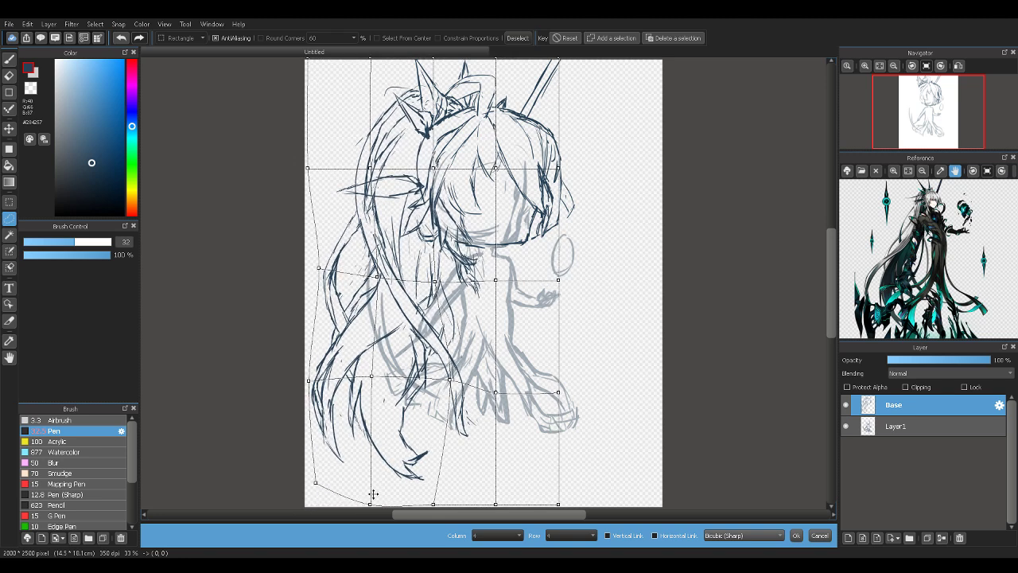
{"action": "mouse_move", "coordinate": [370, 502]}
{"action": "left_mouse_down"}
{"action": "mouse_move", "coordinate": [433, 501]}
{"action": "mouse_move", "coordinate": [448, 469]}
{"action": "left_mouse_up"}
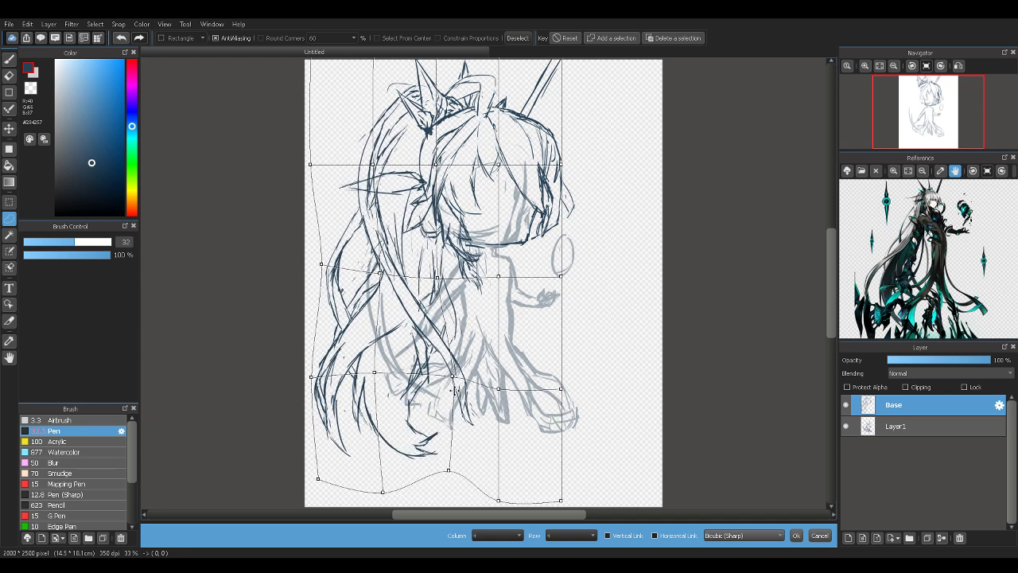
{"action": "mouse_move", "coordinate": [452, 377]}
{"action": "left_mouse_down"}
{"action": "mouse_move", "coordinate": [461, 383]}
{"action": "mouse_move", "coordinate": [453, 381]}
{"action": "left_mouse_up"}
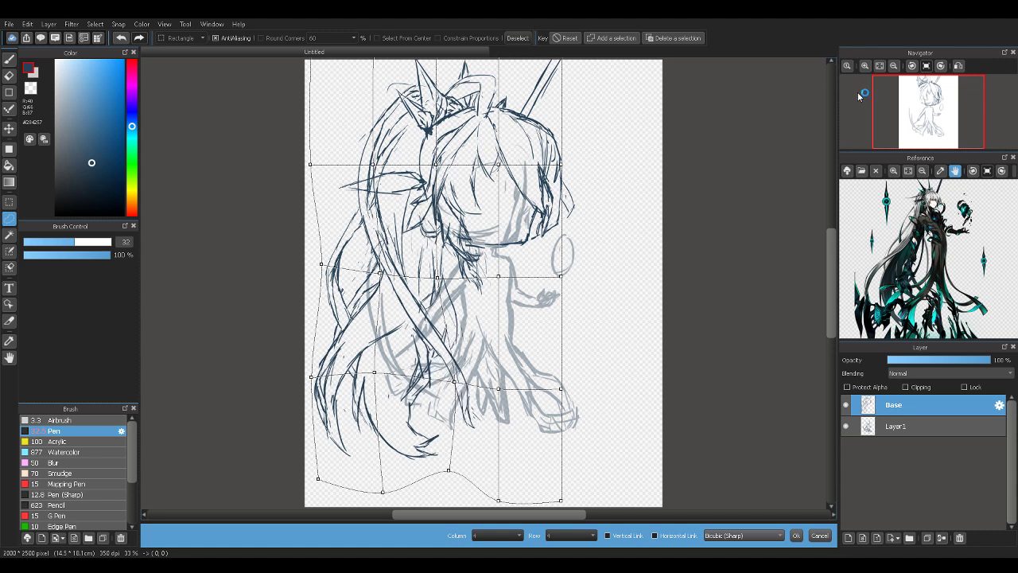
{"action": "left_click", "coordinate": [864, 66]}
{"action": "left_click", "coordinate": [863, 66]}
{"action": "left_click", "coordinate": [864, 66]}
{"action": "left_click", "coordinate": [864, 66]}
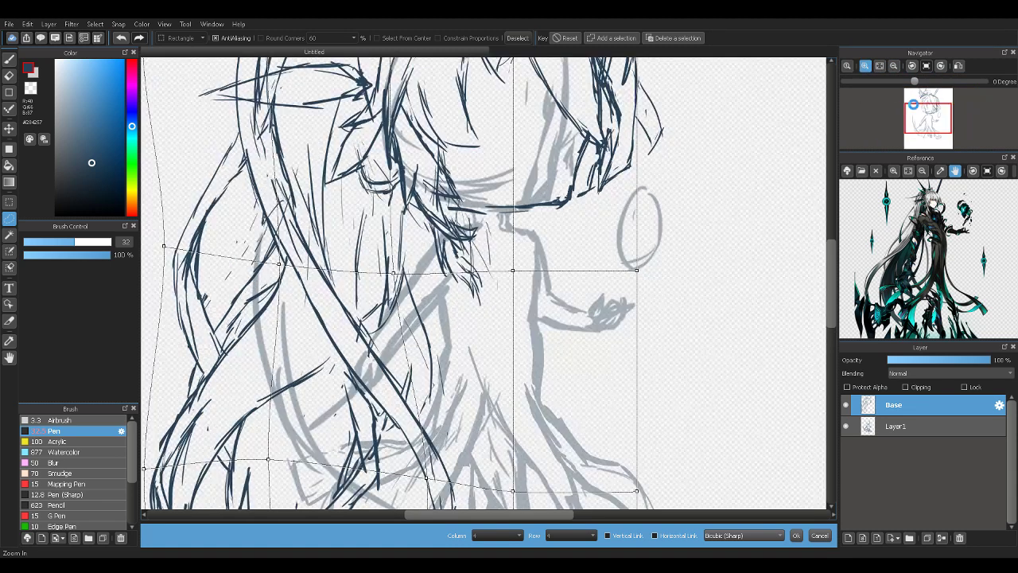
{"action": "left_click_drag", "start_coordinate": [914, 107], "coordinate": [923, 86]}
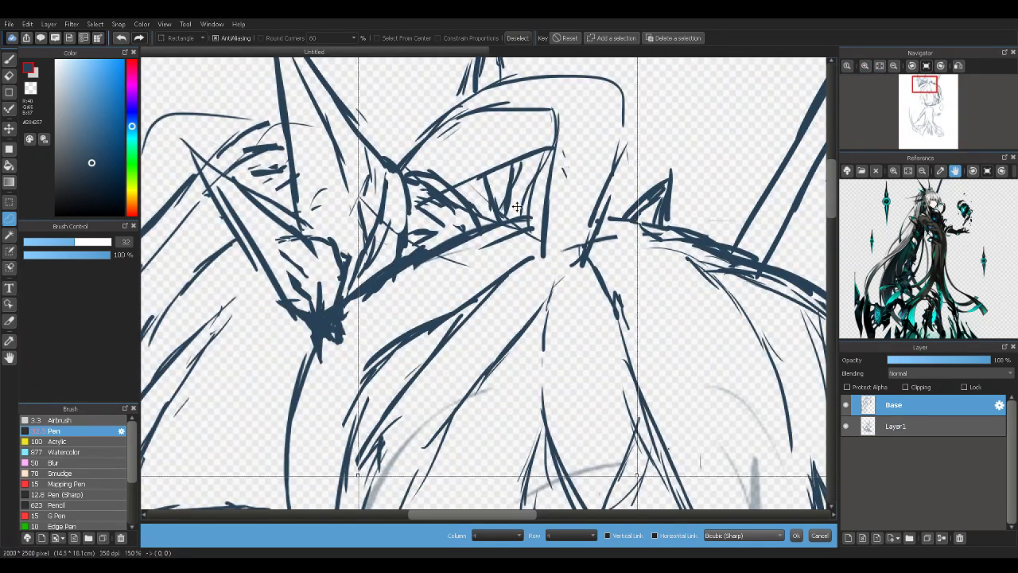
{"action": "mouse_move", "coordinate": [537, 206]}
{"action": "left_mouse_down"}
{"action": "mouse_move", "coordinate": [496, 222]}
{"action": "mouse_move", "coordinate": [514, 233]}
{"action": "left_mouse_up"}
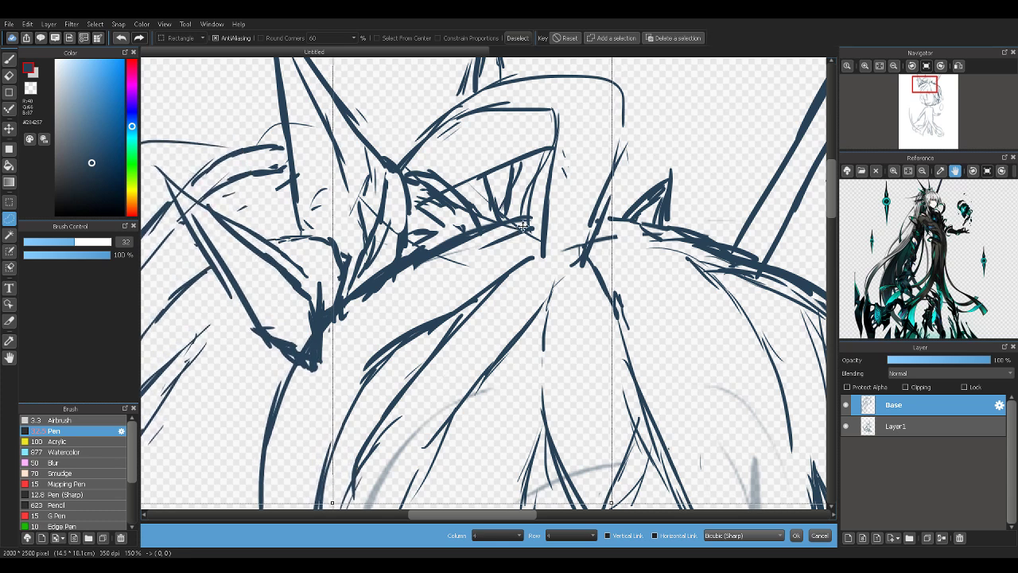
{"action": "left_click", "coordinate": [894, 68]}
{"action": "left_click", "coordinate": [894, 68]}
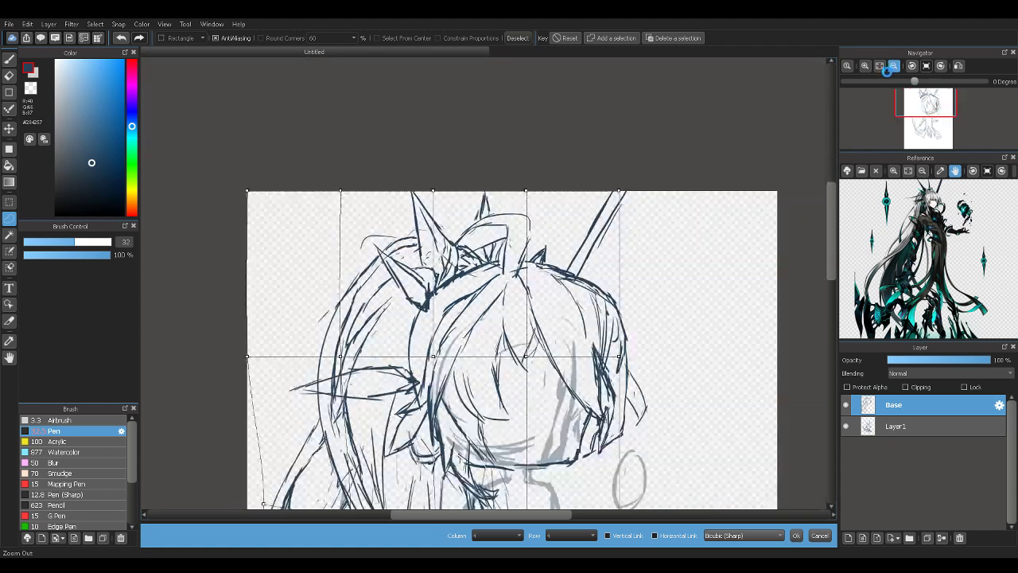
{"action": "left_click", "coordinate": [894, 68]}
{"action": "mouse_move", "coordinate": [882, 93]}
{"action": "left_mouse_down"}
{"action": "mouse_move", "coordinate": [875, 139]}
{"action": "mouse_move", "coordinate": [868, 127]}
{"action": "left_mouse_up"}
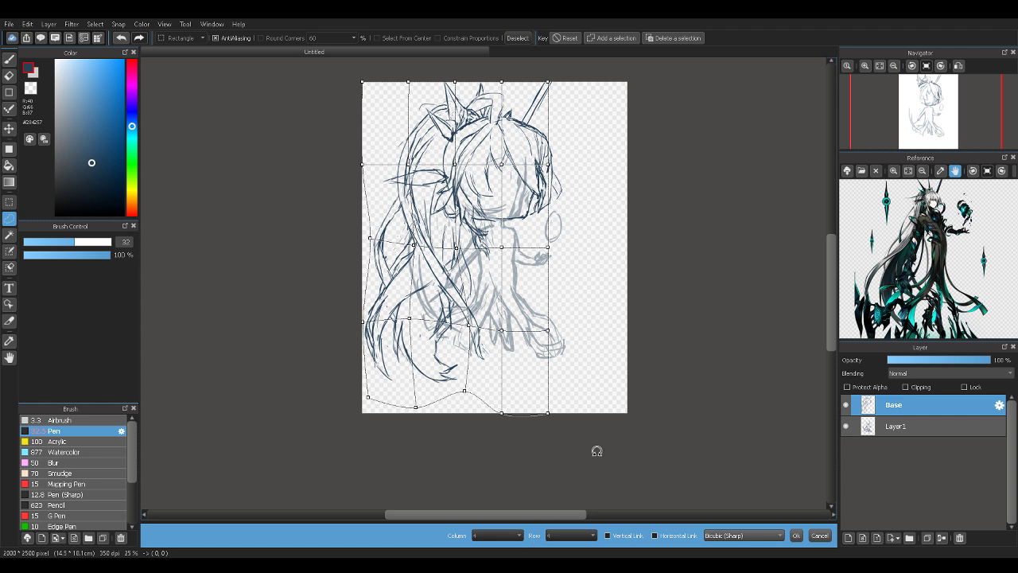
{"action": "left_click", "coordinate": [865, 66]}
{"action": "left_click", "coordinate": [866, 66]}
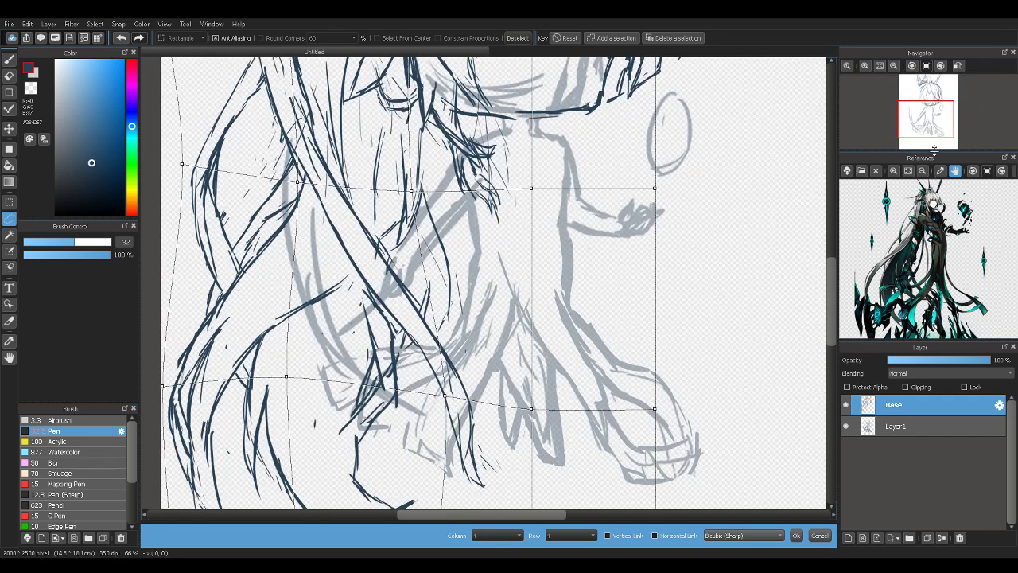
{"action": "left_click_drag", "start_coordinate": [929, 130], "coordinate": [923, 118]}
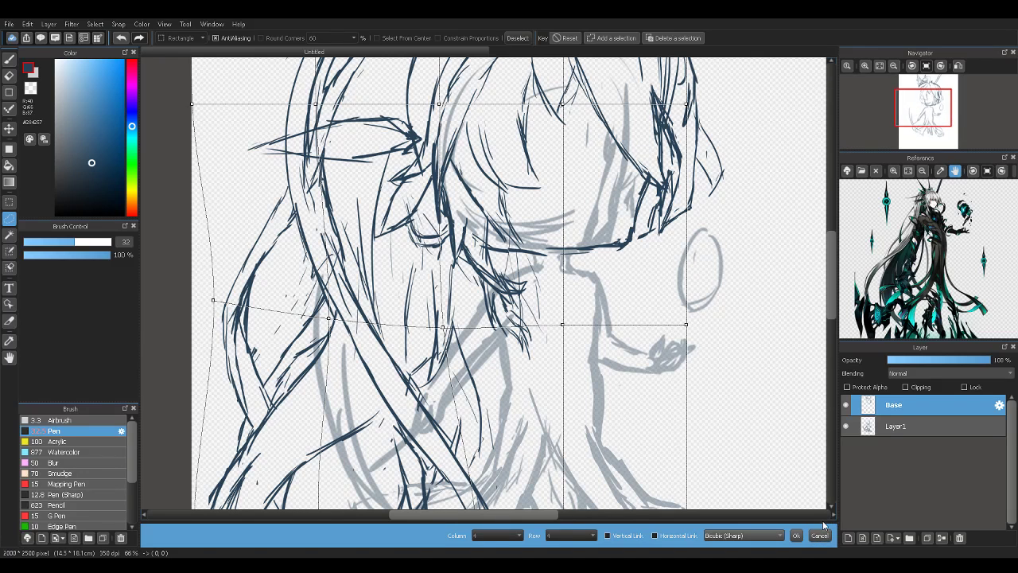
{"action": "left_click", "coordinate": [820, 535]}
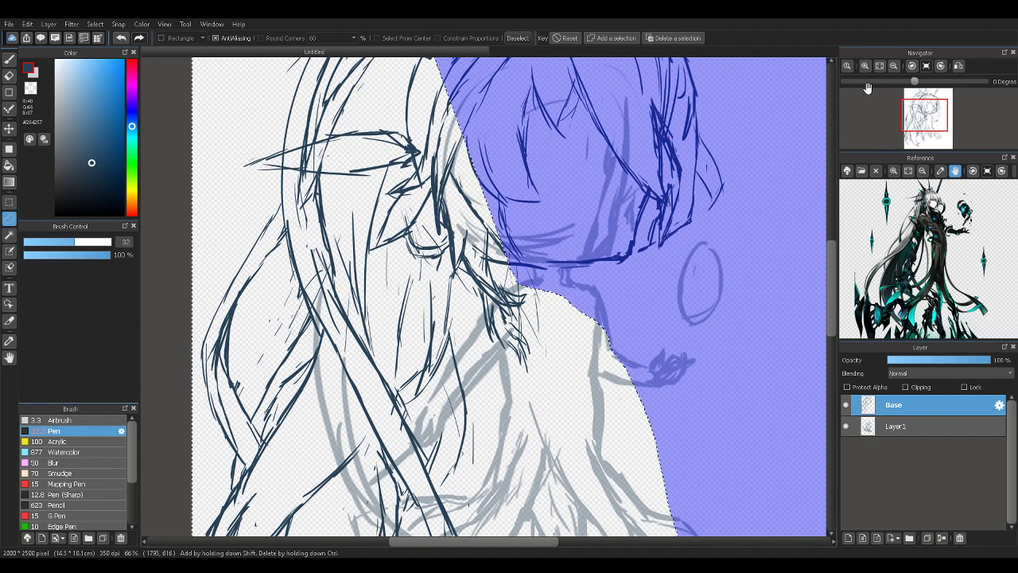
{"action": "left_click", "coordinate": [893, 66]}
{"action": "left_click", "coordinate": [893, 66]}
{"action": "left_click", "coordinate": [893, 66]}
{"action": "left_click", "coordinate": [893, 66]}
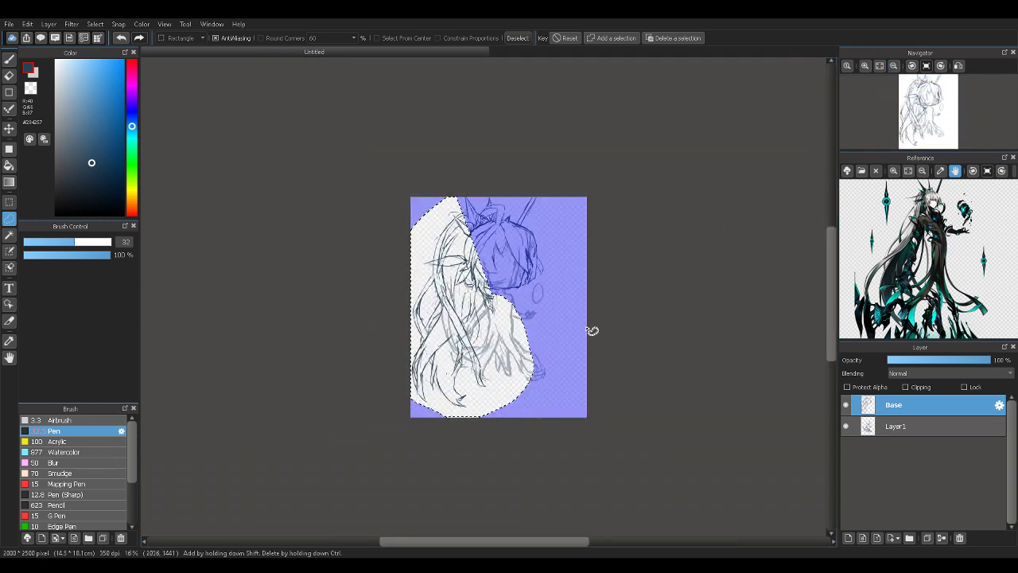
{"action": "key", "text": "ctrl+d"}
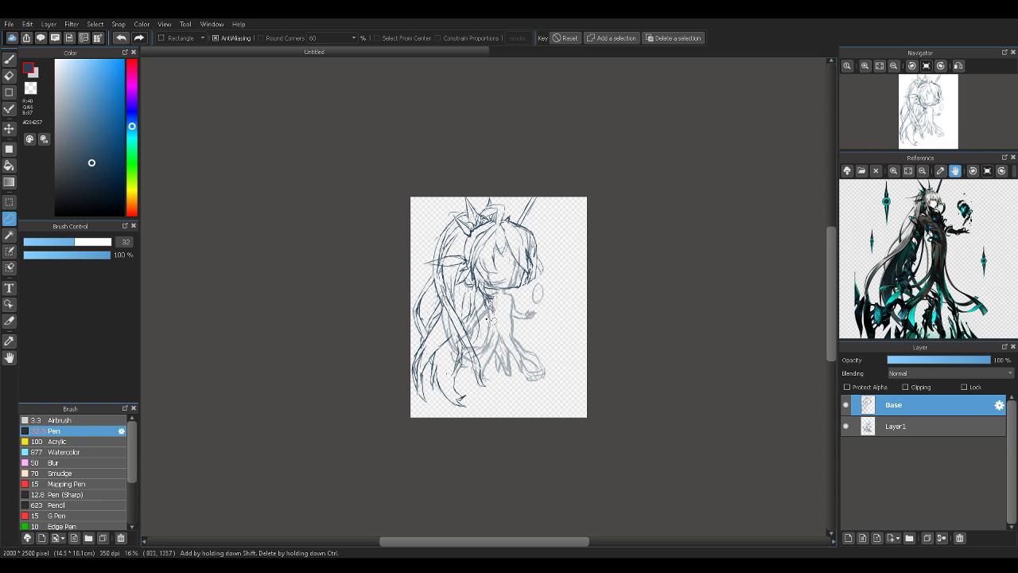
Lasso the lower half of the ponytail and mesh-transform it, pulling the strand tips nearest the body upward and toward the feet
{"action": "mouse_move", "coordinate": [497, 356]}
{"action": "left_mouse_down"}
{"action": "mouse_move", "coordinate": [445, 288]}
{"action": "mouse_move", "coordinate": [392, 307]}
{"action": "mouse_move", "coordinate": [502, 304]}
{"action": "left_mouse_up"}
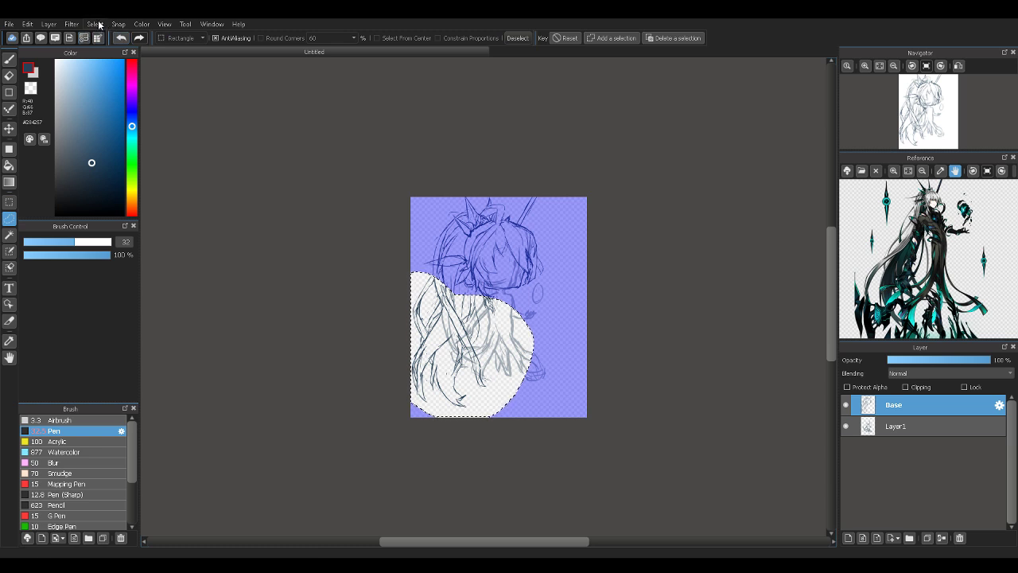
{"action": "left_click", "coordinate": [152, 174]}
{"action": "mouse_move", "coordinate": [967, 87]}
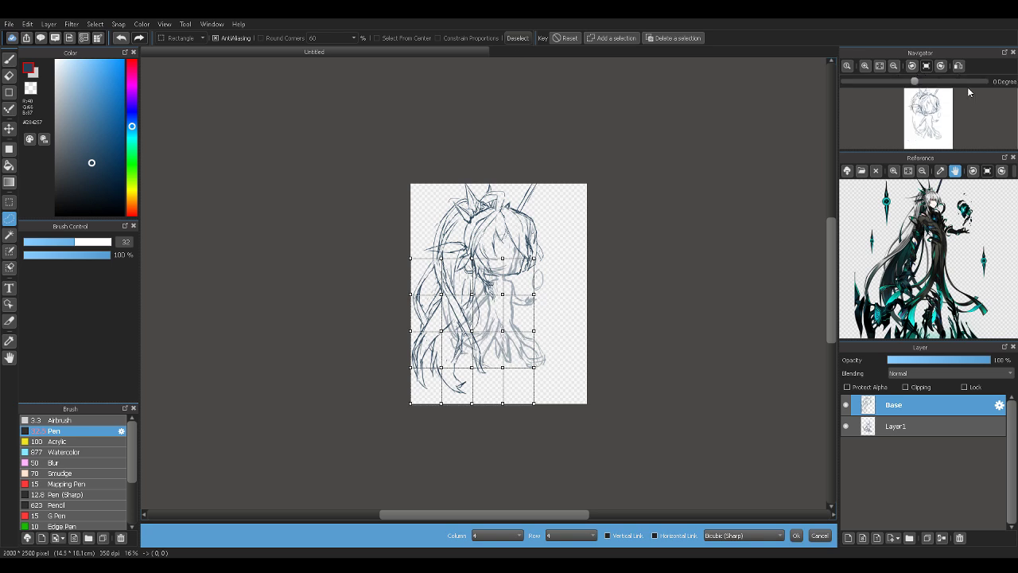
{"action": "left_click", "coordinate": [864, 67]}
{"action": "left_click_drag", "start_coordinate": [938, 119], "coordinate": [931, 129]}
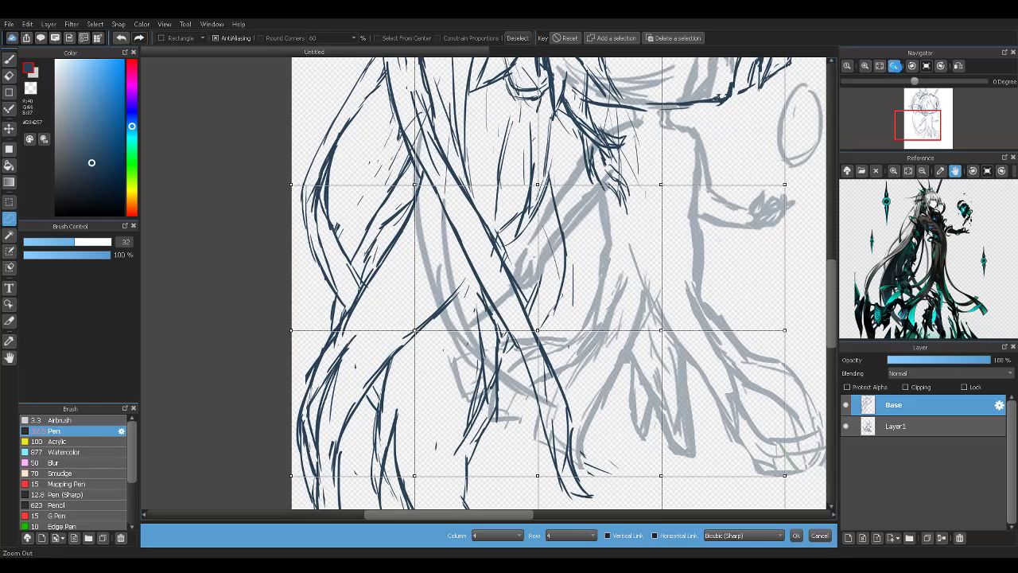
{"action": "left_click", "coordinate": [878, 66]}
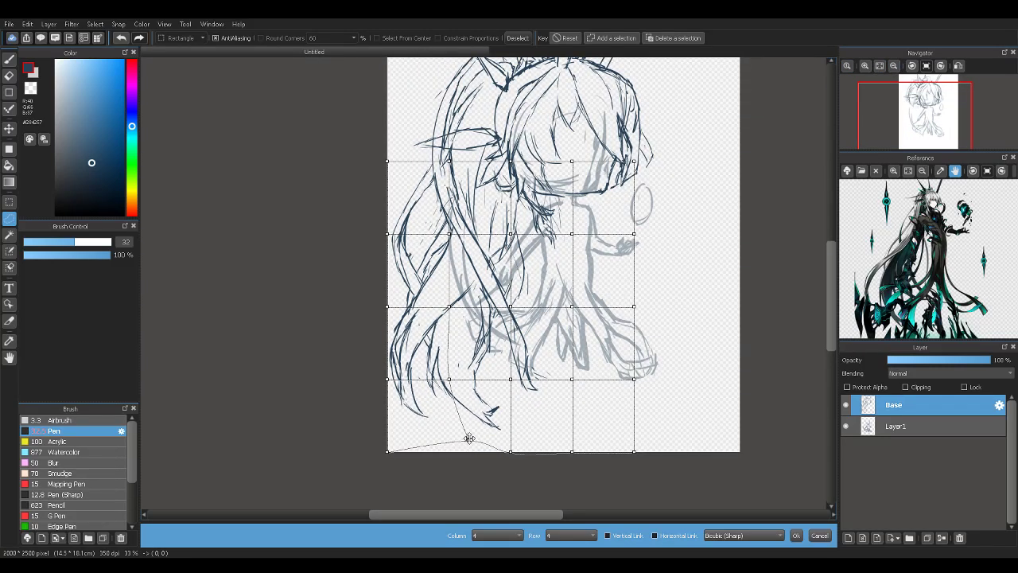
{"action": "left_click_drag", "start_coordinate": [466, 432], "coordinate": [462, 428]}
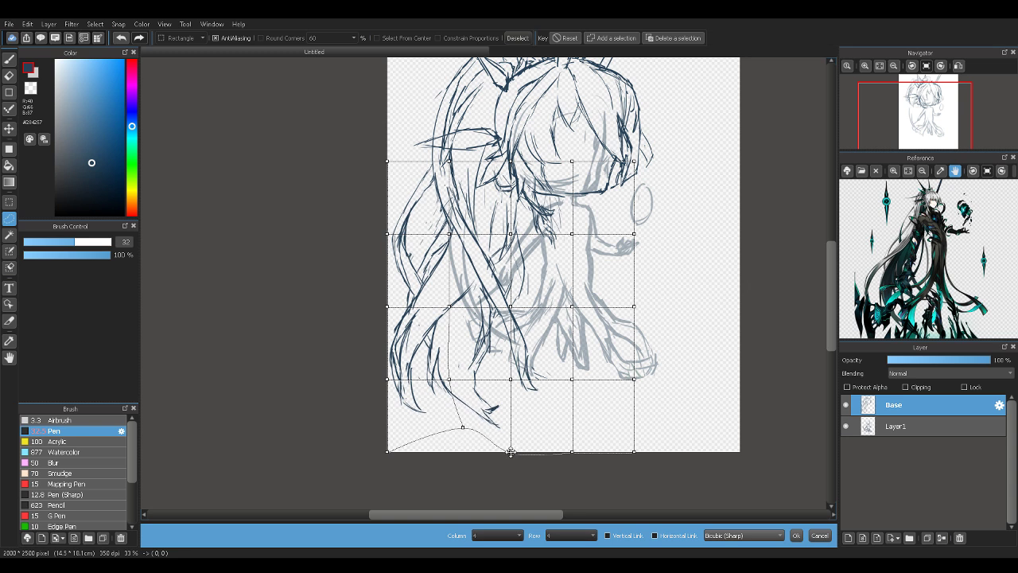
{"action": "left_click_drag", "start_coordinate": [511, 452], "coordinate": [524, 415]}
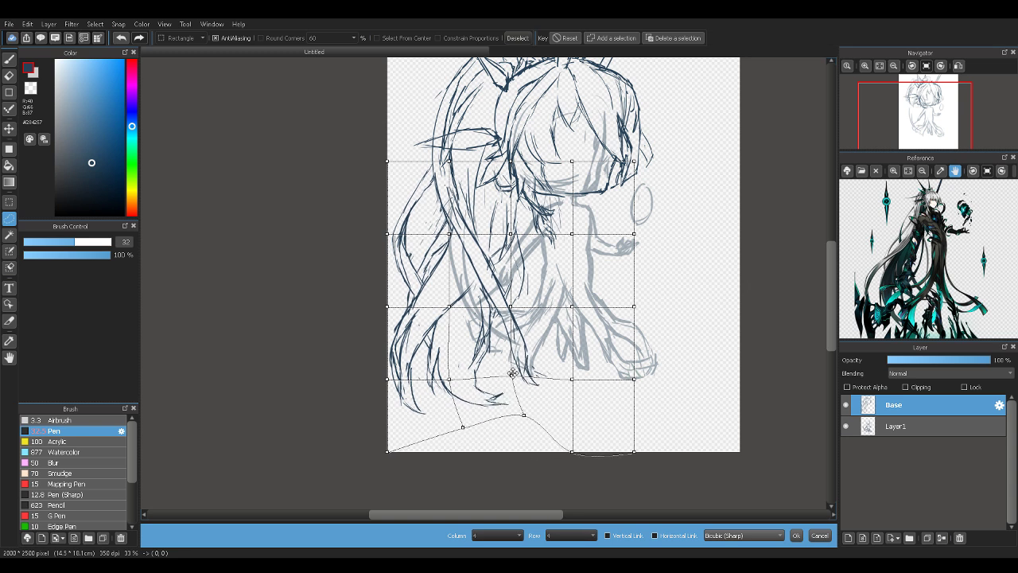
{"action": "left_click_drag", "start_coordinate": [512, 373], "coordinate": [523, 358]}
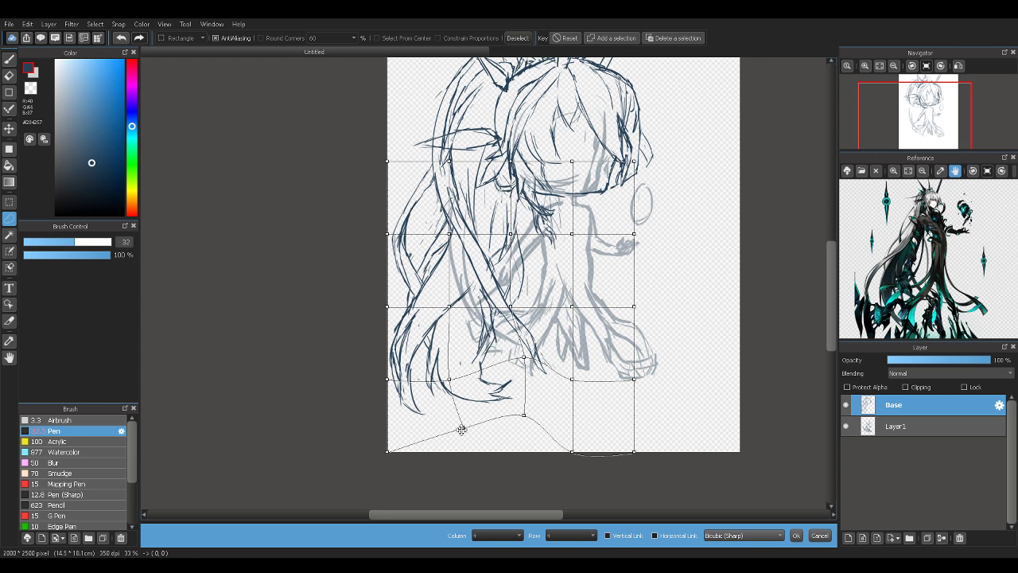
Keep warping the lower ponytail mesh, drawing its outer bottom corner inward and raising the lower points so the strand tips shorten and curve toward the feet
{"action": "left_click_drag", "start_coordinate": [461, 429], "coordinate": [474, 417]}
{"action": "left_click_drag", "start_coordinate": [389, 453], "coordinate": [441, 420]}
{"action": "mouse_move", "coordinate": [386, 378]}
{"action": "left_mouse_down"}
{"action": "mouse_move", "coordinate": [400, 371]}
{"action": "mouse_move", "coordinate": [395, 359]}
{"action": "left_mouse_up"}
{"action": "left_click_drag", "start_coordinate": [386, 303], "coordinate": [404, 291]}
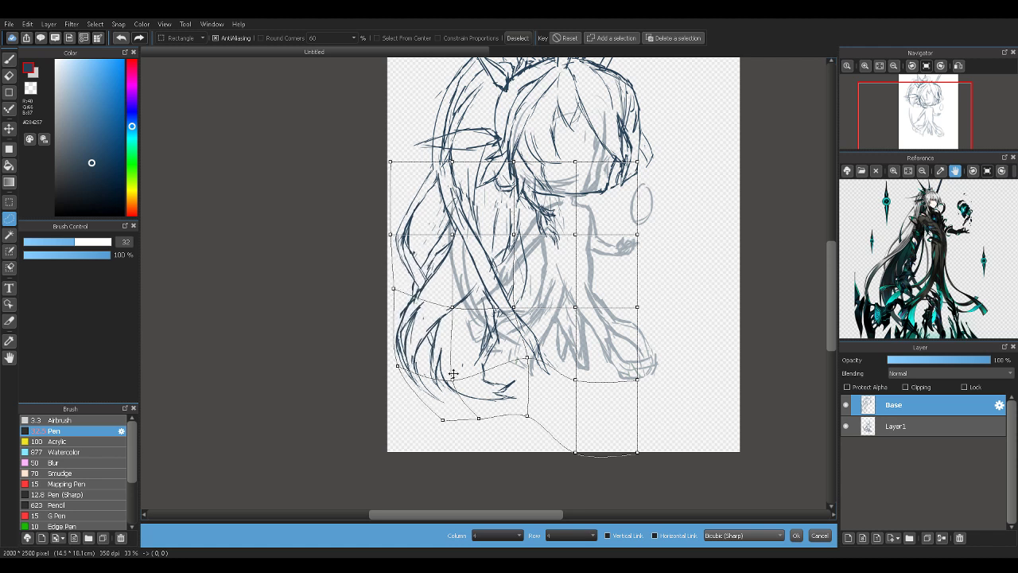
{"action": "left_click_drag", "start_coordinate": [452, 380], "coordinate": [455, 364]}
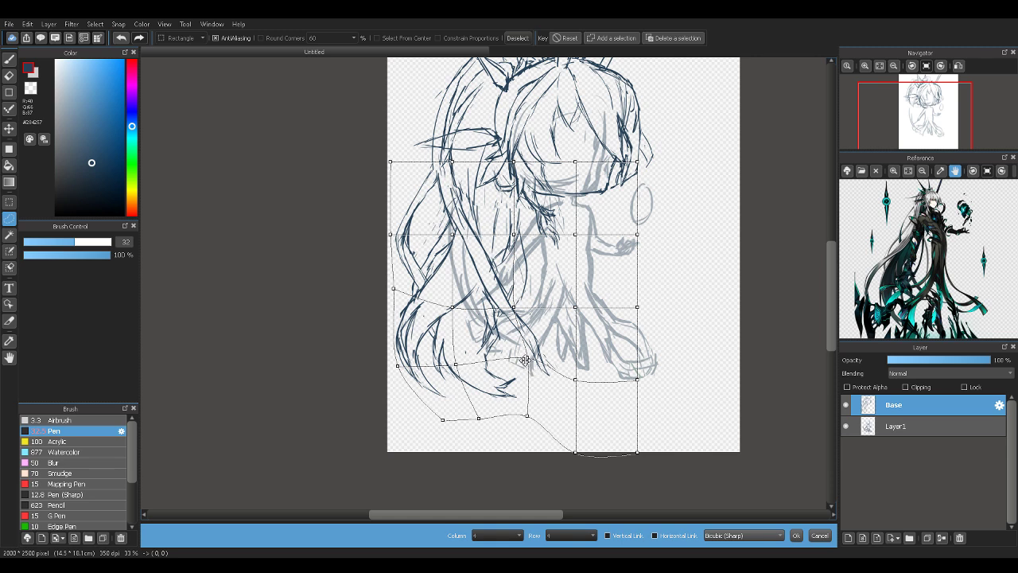
{"action": "left_click_drag", "start_coordinate": [517, 278], "coordinate": [511, 274]}
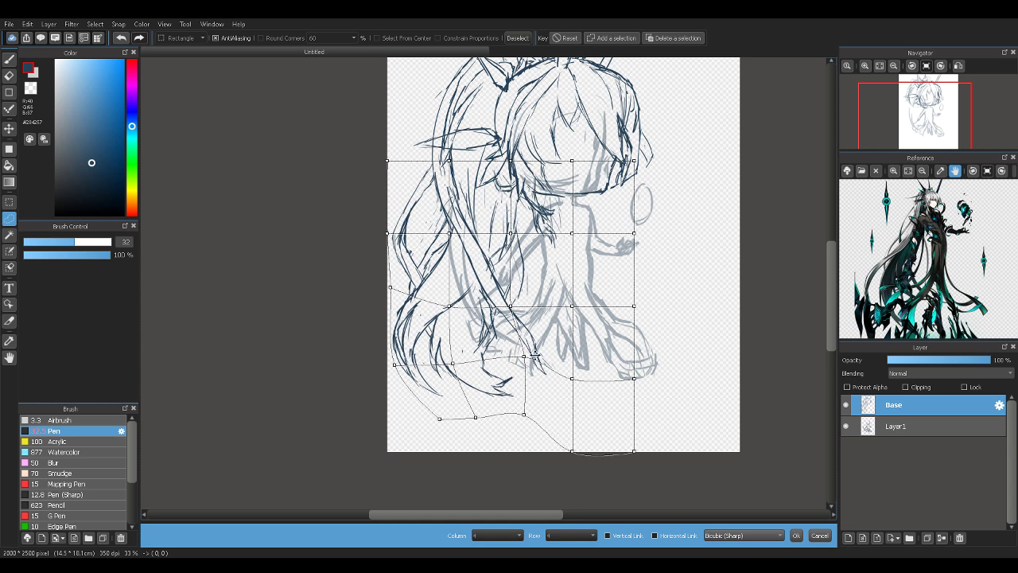
{"action": "left_click_drag", "start_coordinate": [523, 357], "coordinate": [524, 349]}
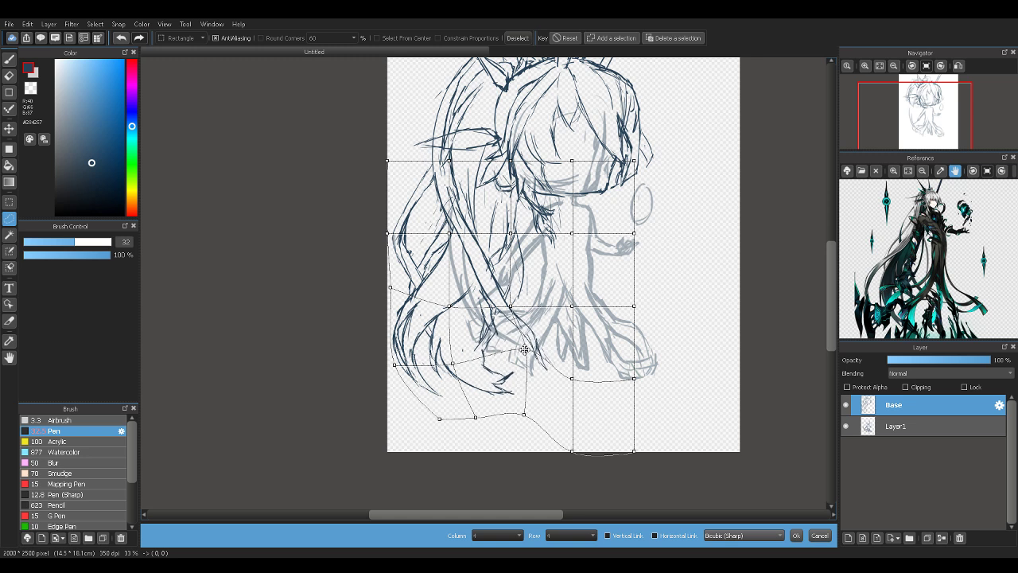
{"action": "left_click_drag", "start_coordinate": [573, 379], "coordinate": [561, 350]}
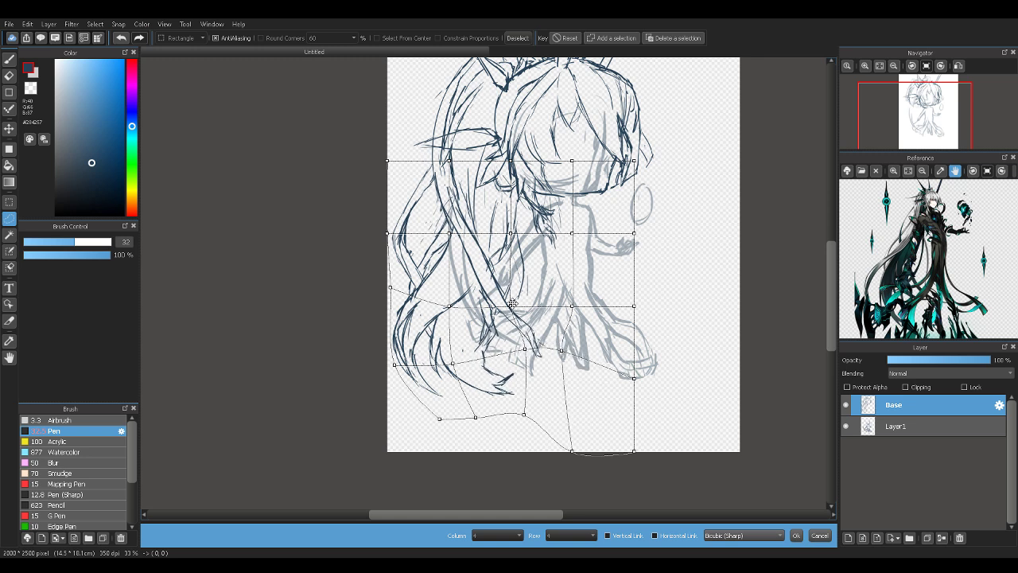
{"action": "left_click_drag", "start_coordinate": [512, 303], "coordinate": [510, 287]}
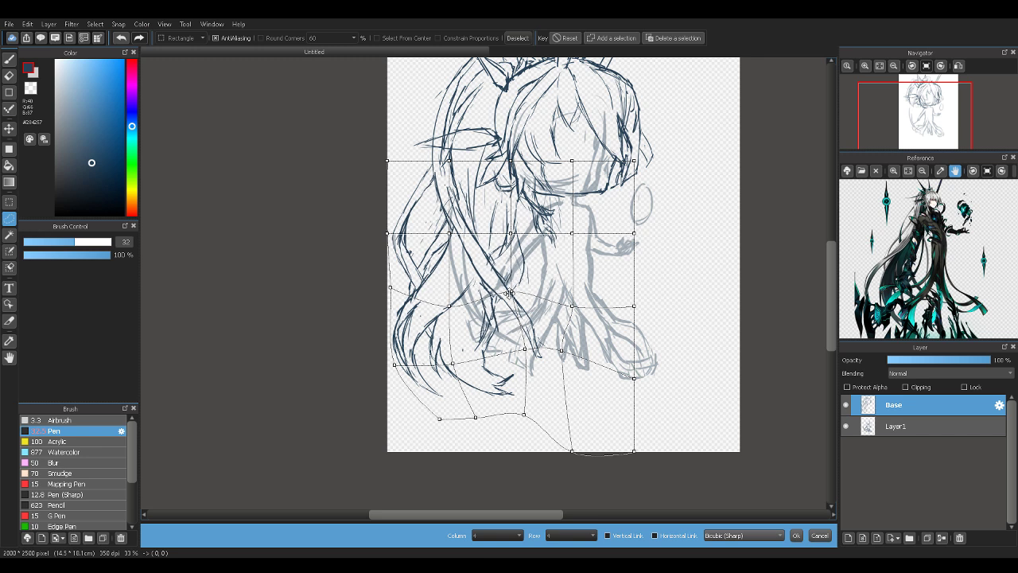
Reposition the whole transformed hair section so its upper edge lines up with the unselected strands, checking the seam at close range
{"action": "mouse_move", "coordinate": [460, 363]}
{"action": "left_mouse_down"}
{"action": "mouse_move", "coordinate": [546, 319]}
{"action": "mouse_move", "coordinate": [529, 328]}
{"action": "left_mouse_up"}
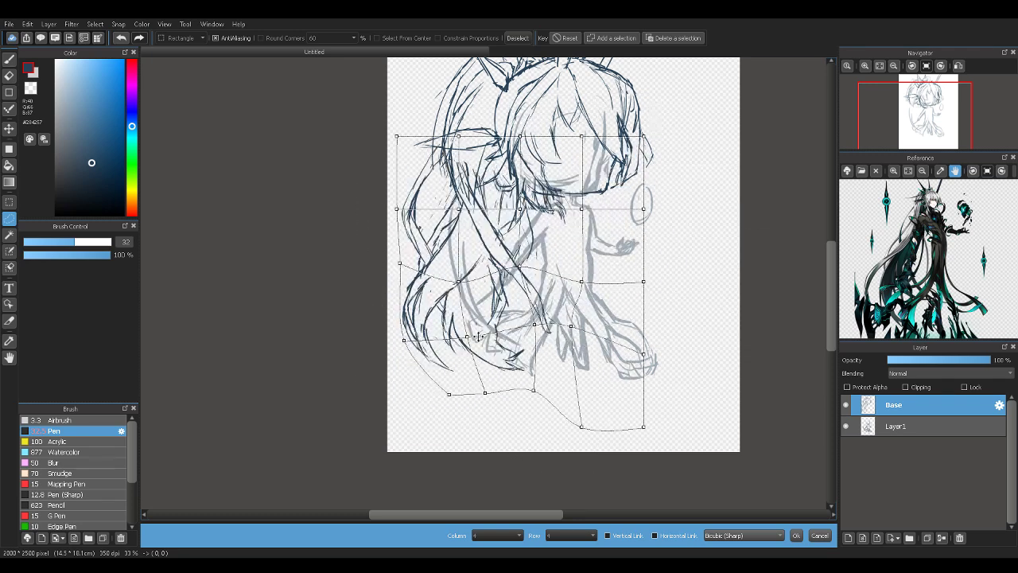
{"action": "left_click", "coordinate": [863, 70]}
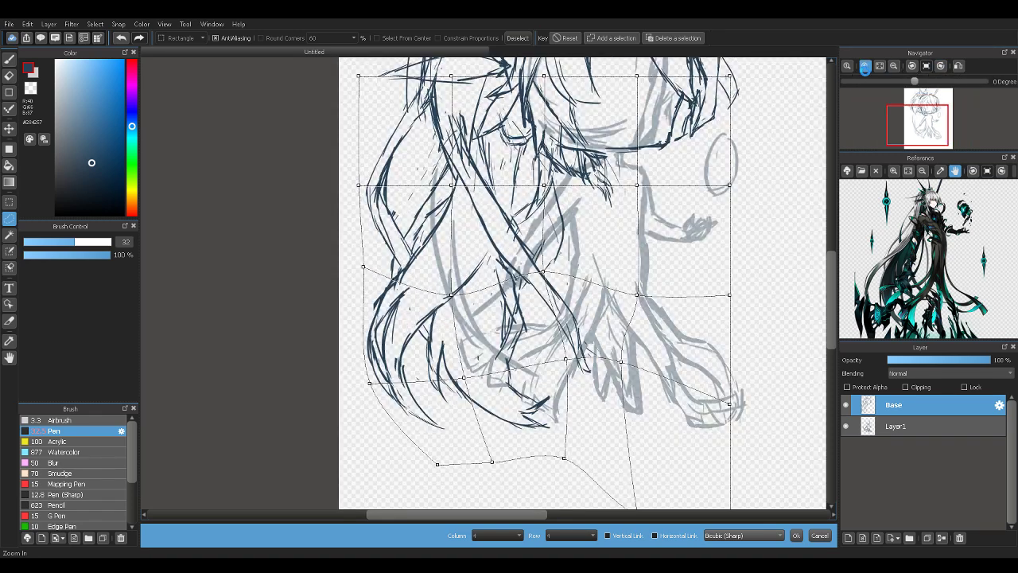
{"action": "left_click", "coordinate": [863, 70]}
{"action": "left_click", "coordinate": [863, 70]}
{"action": "mouse_move", "coordinate": [581, 69]}
{"action": "left_mouse_down"}
{"action": "mouse_move", "coordinate": [626, 263]}
{"action": "mouse_move", "coordinate": [615, 239]}
{"action": "mouse_move", "coordinate": [582, 278]}
{"action": "mouse_move", "coordinate": [492, 304]}
{"action": "mouse_move", "coordinate": [538, 333]}
{"action": "mouse_move", "coordinate": [562, 323]}
{"action": "mouse_move", "coordinate": [565, 302]}
{"action": "left_mouse_up"}
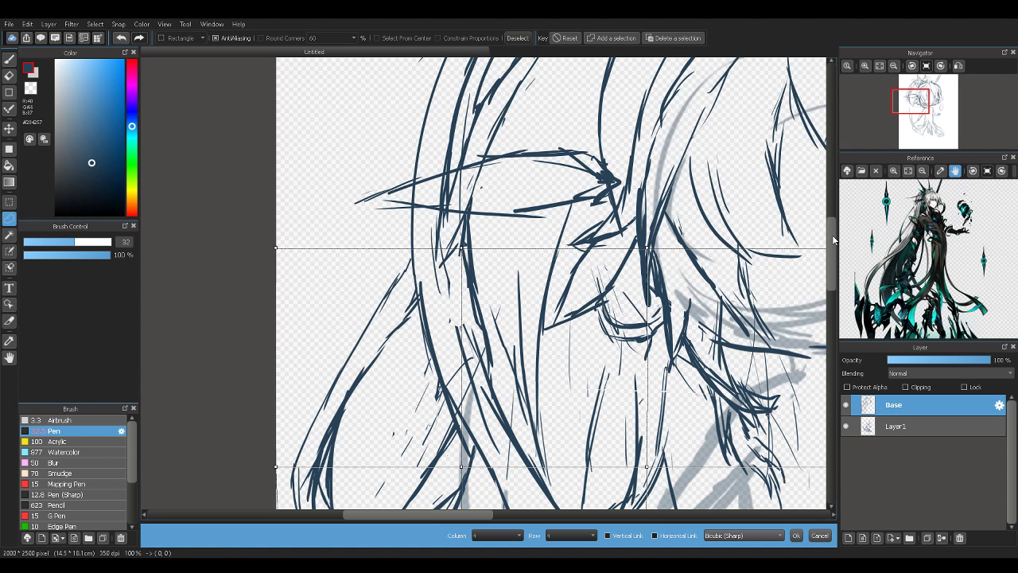
{"action": "left_click_drag", "start_coordinate": [833, 249], "coordinate": [830, 321]}
{"action": "scroll", "coordinate": [830, 321], "scroll_direction": "down", "scroll_amount": 5}
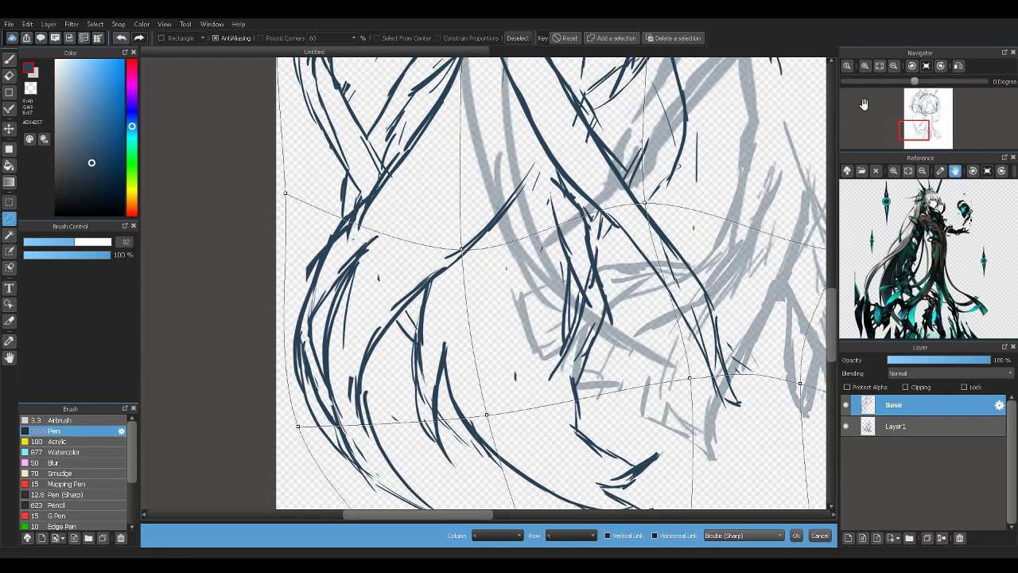
{"action": "left_click", "coordinate": [880, 66]}
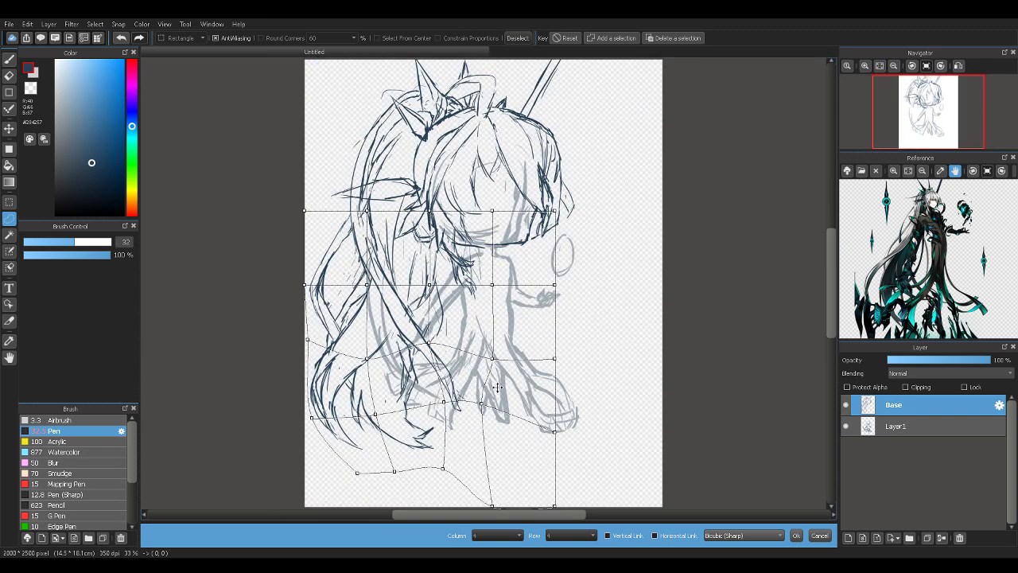
Fine-tune the mesh's inner, bottom and outer-edge points to smooth the ponytail's curves, narrow its outer contour, and apply the transform
{"action": "left_click_drag", "start_coordinate": [366, 359], "coordinate": [365, 347]}
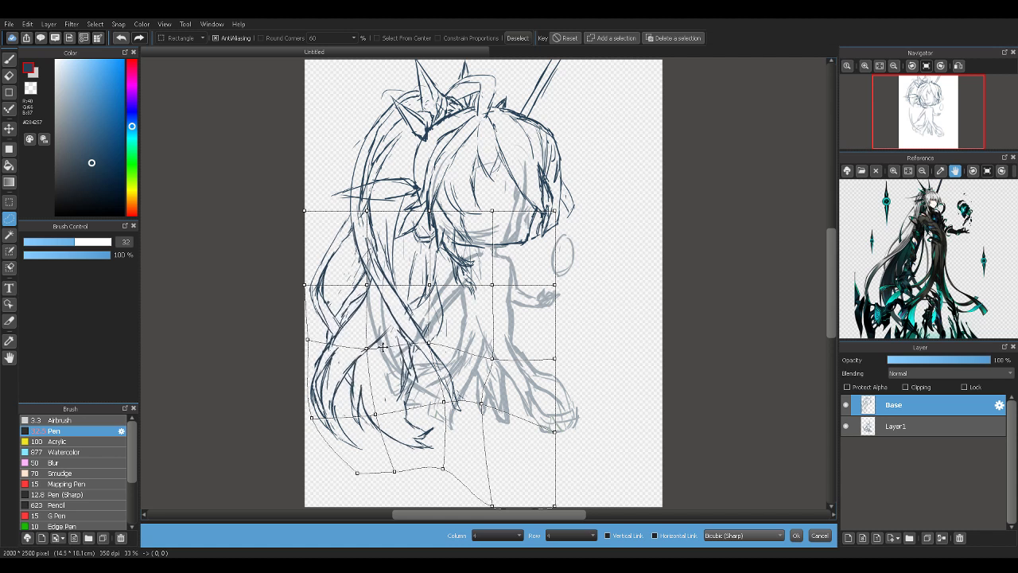
{"action": "left_click_drag", "start_coordinate": [430, 342], "coordinate": [440, 349]}
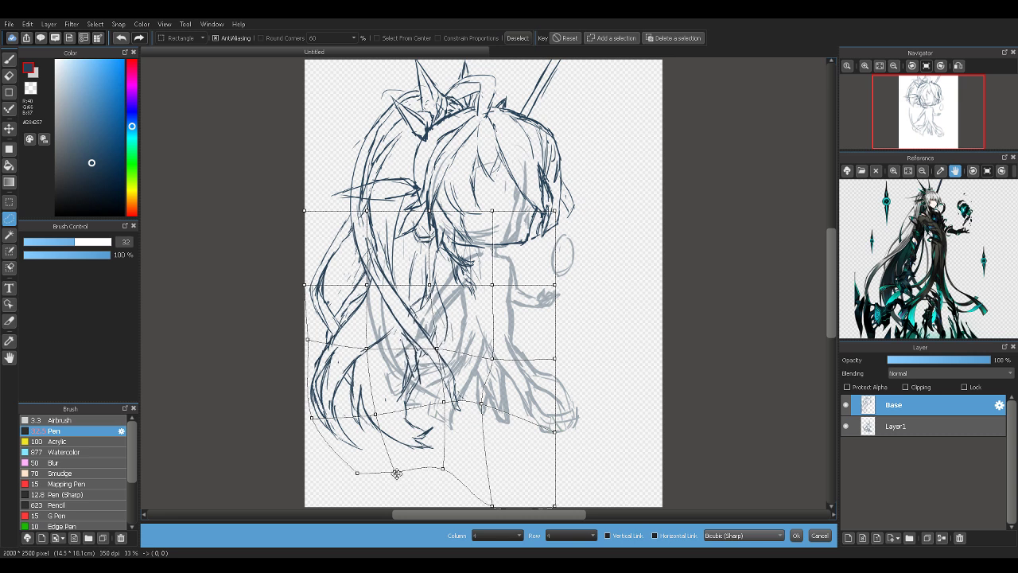
{"action": "left_click_drag", "start_coordinate": [396, 474], "coordinate": [440, 447]}
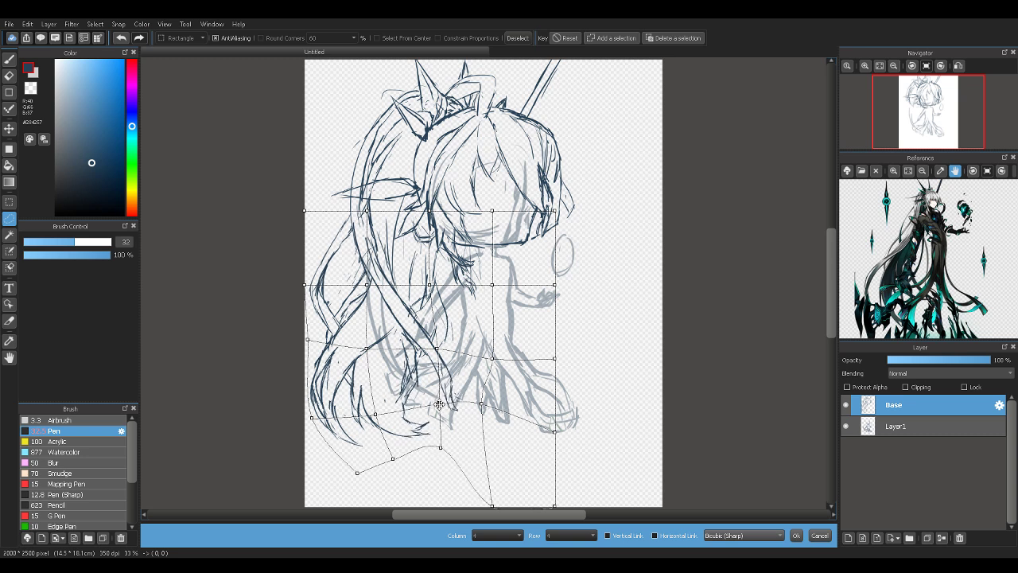
{"action": "left_click_drag", "start_coordinate": [442, 406], "coordinate": [443, 406]}
{"action": "left_click_drag", "start_coordinate": [436, 347], "coordinate": [440, 357]}
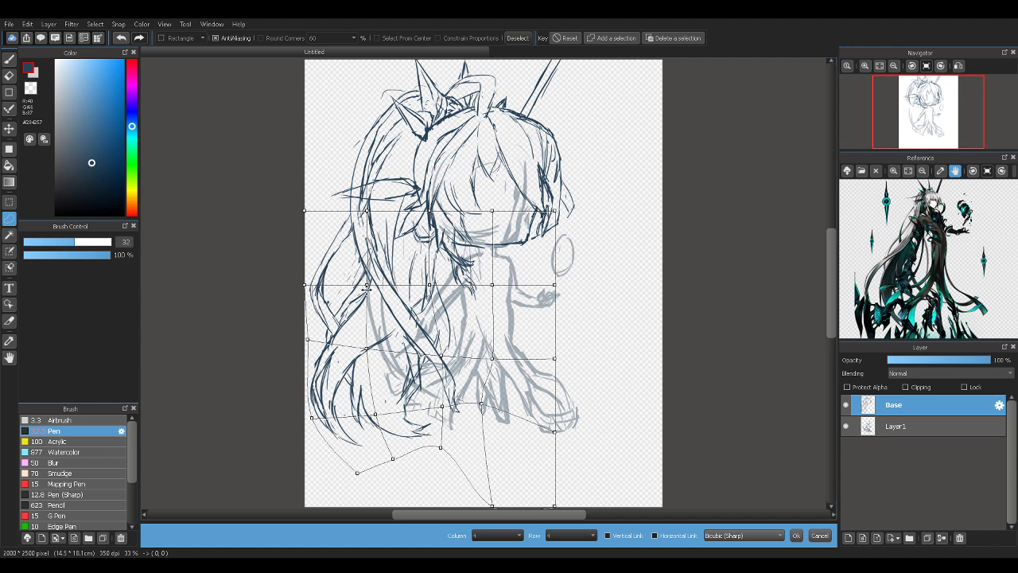
{"action": "left_click_drag", "start_coordinate": [365, 284], "coordinate": [370, 291]}
{"action": "left_click_drag", "start_coordinate": [309, 338], "coordinate": [369, 351]}
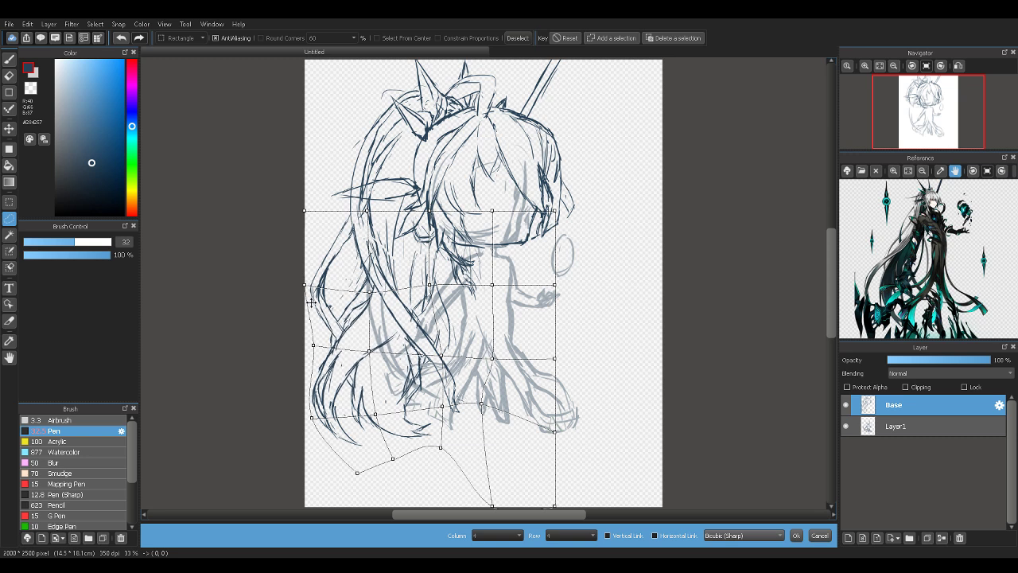
{"action": "left_click_drag", "start_coordinate": [305, 287], "coordinate": [318, 283]}
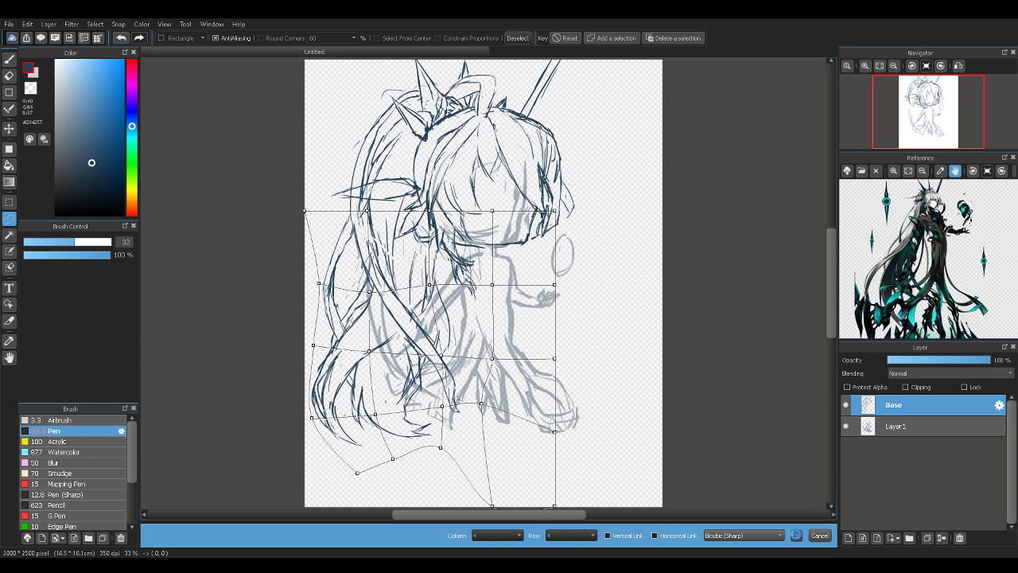
{"action": "left_click", "coordinate": [795, 534]}
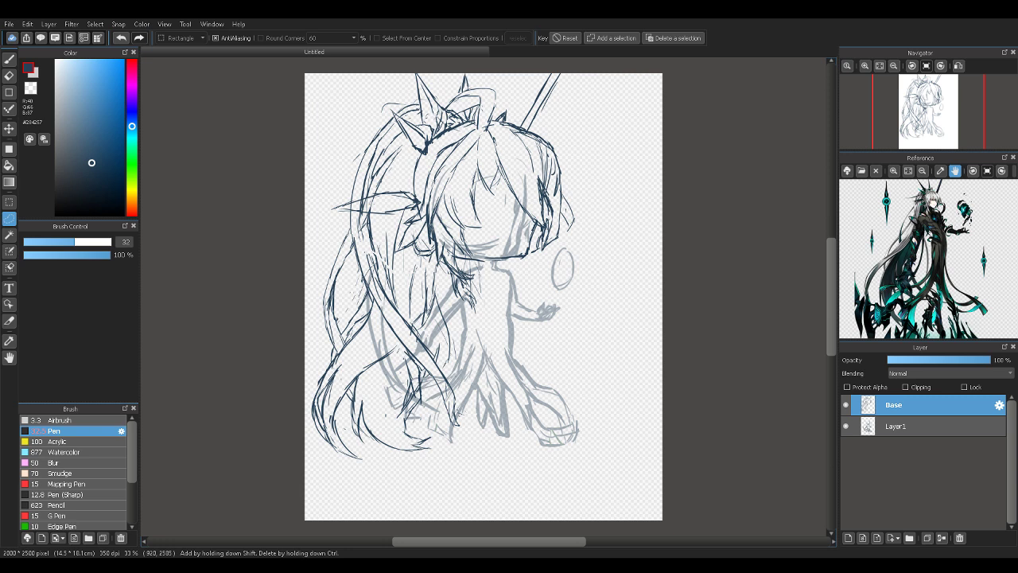
{"action": "left_click", "coordinate": [848, 66]}
{"action": "left_click_drag", "start_coordinate": [940, 117], "coordinate": [916, 108]}
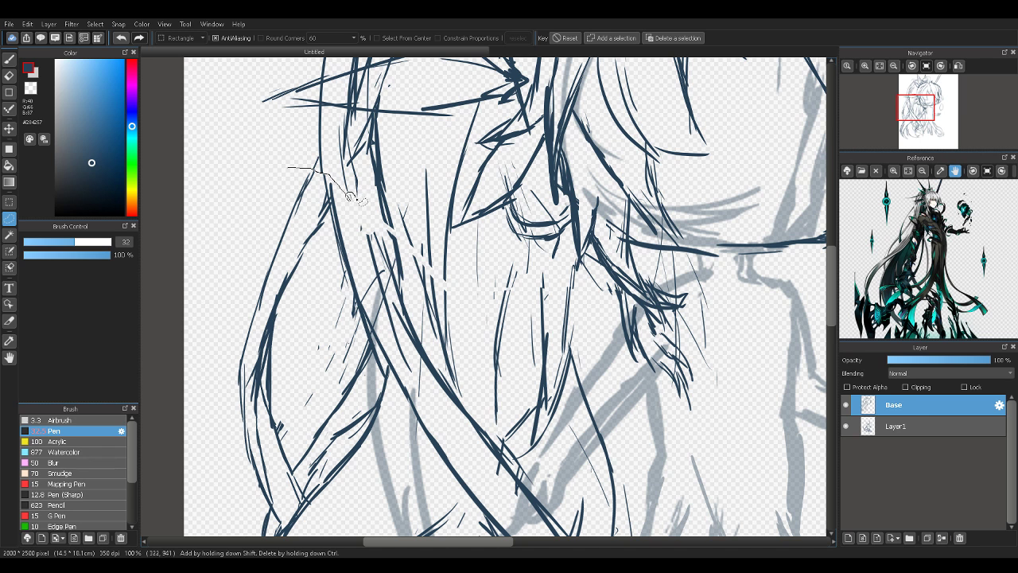
{"action": "left_click_drag", "start_coordinate": [395, 232], "coordinate": [408, 239]}
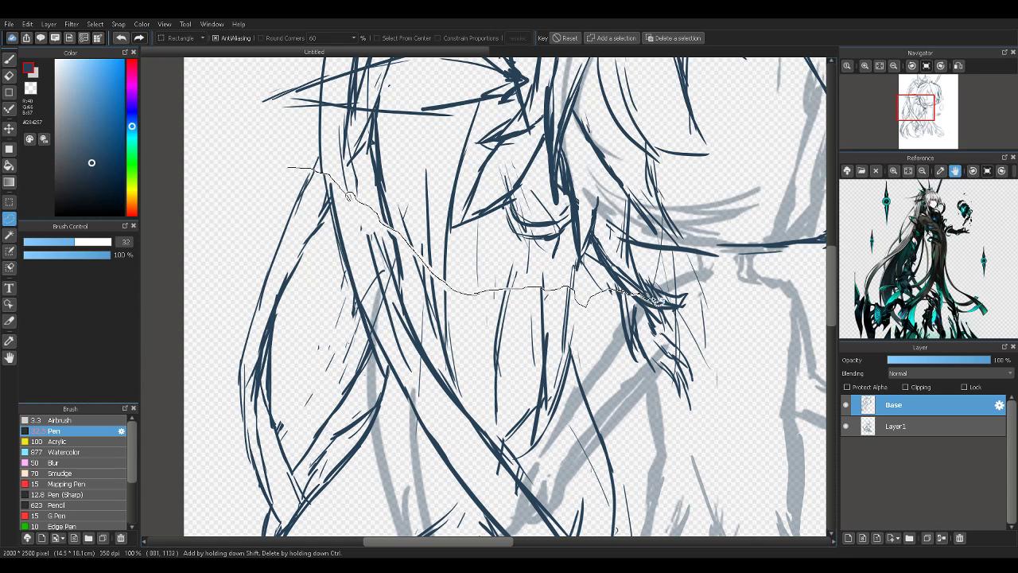
{"action": "left_click_drag", "start_coordinate": [685, 300], "coordinate": [699, 283]}
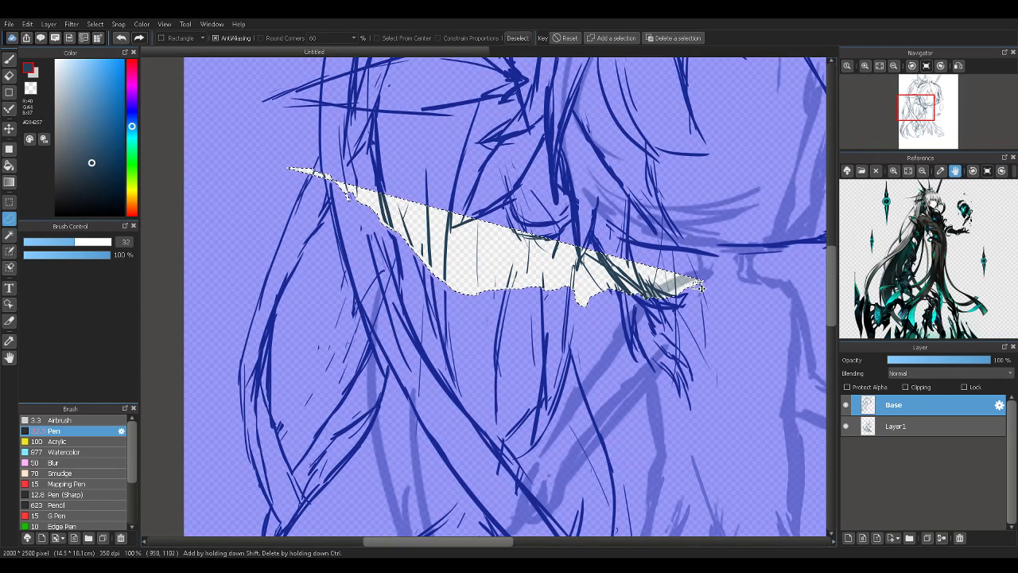
{"action": "left_click_drag", "start_coordinate": [693, 294], "coordinate": [683, 370]}
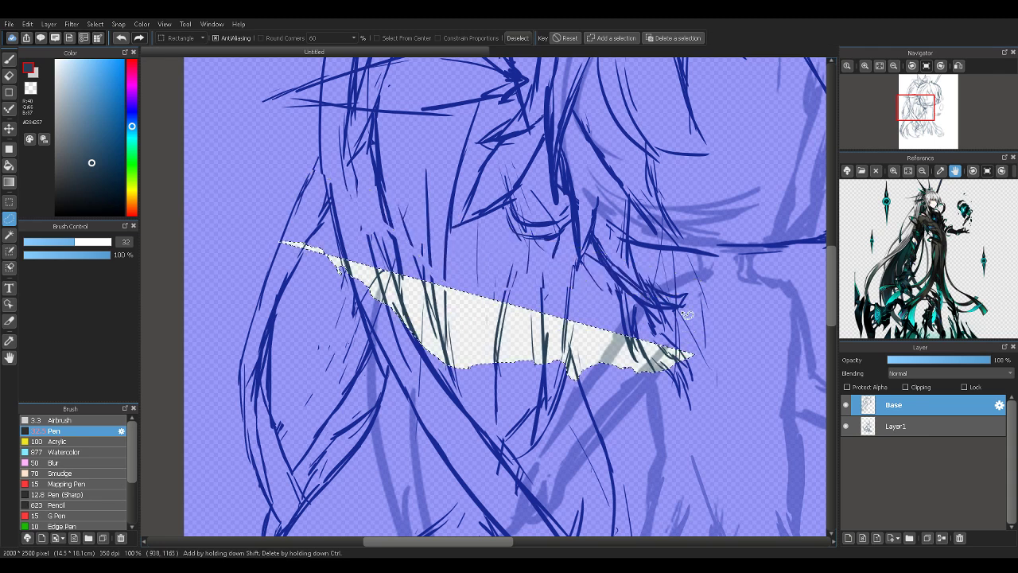
{"action": "left_click", "coordinate": [667, 235]}
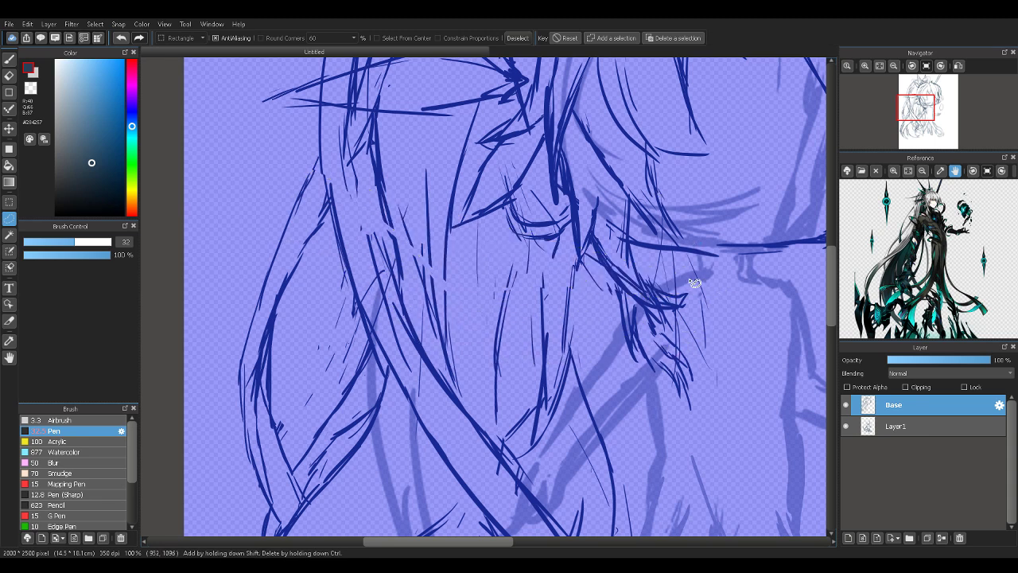
{"action": "key", "text": "ctrl+d"}
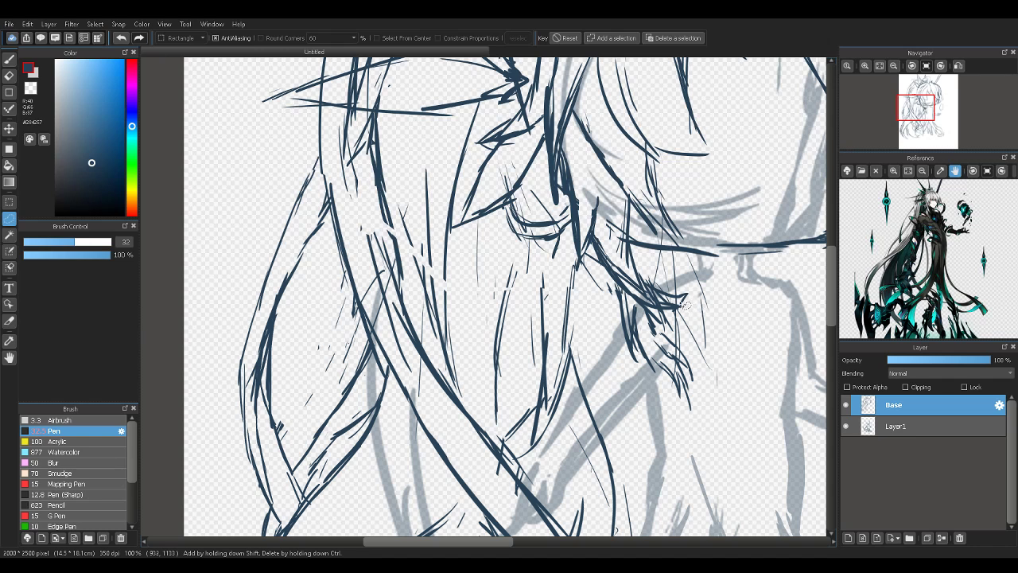
{"action": "key", "text": "ctrl+a"}
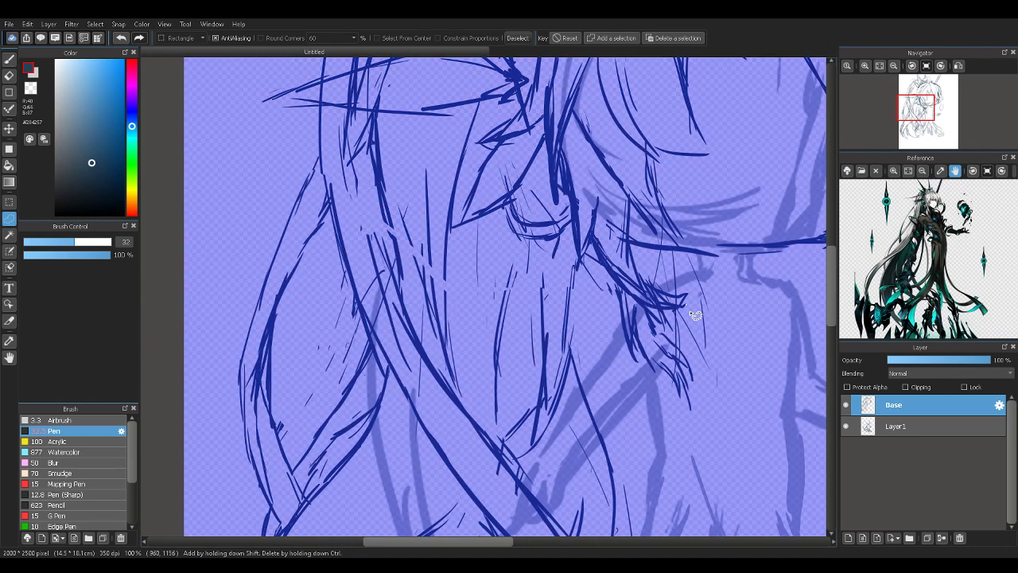
{"action": "key", "text": "ctrl+d"}
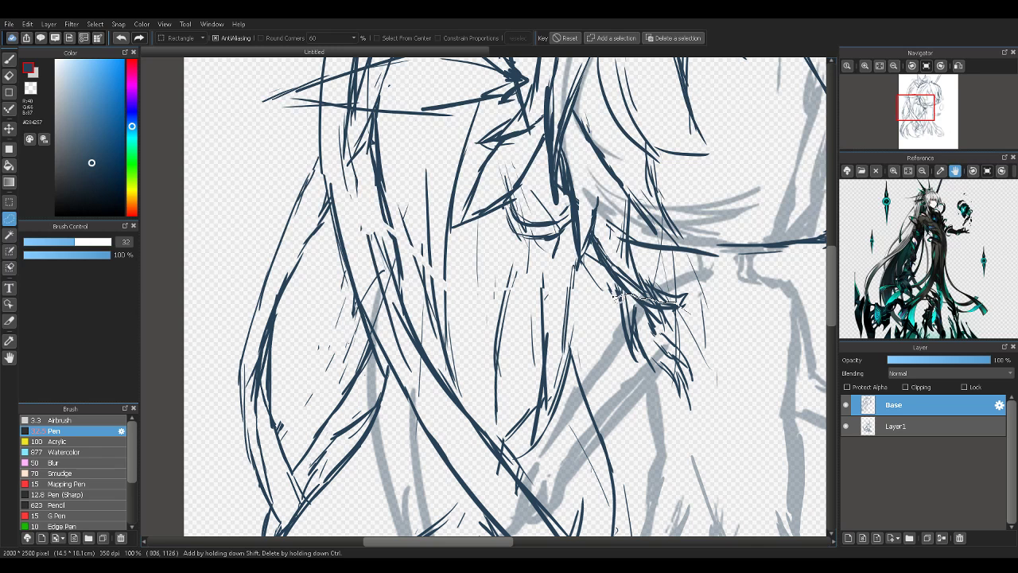
{"action": "key", "text": "ctrl+a"}
{"action": "key", "text": "ctrl+d"}
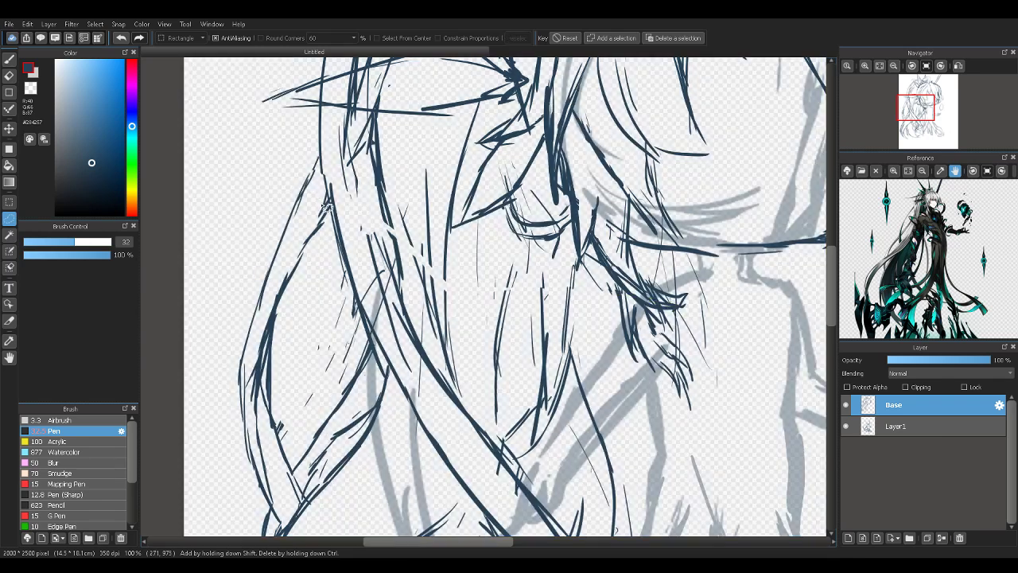
{"action": "mouse_move", "coordinate": [318, 180]}
{"action": "left_mouse_down"}
{"action": "mouse_move", "coordinate": [318, 291]}
{"action": "mouse_move", "coordinate": [547, 226]}
{"action": "left_mouse_up"}
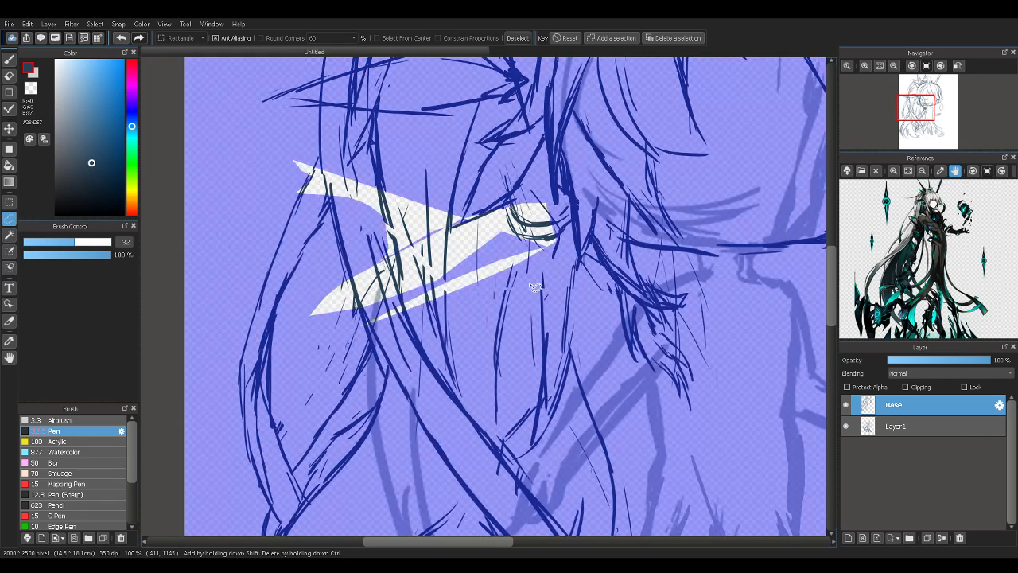
{"action": "left_click", "coordinate": [487, 347]}
Redraw the broken inner ponytail strands across the transform seam with the Pen, erasing stray bits between strokes
{"action": "key", "text": "b"}
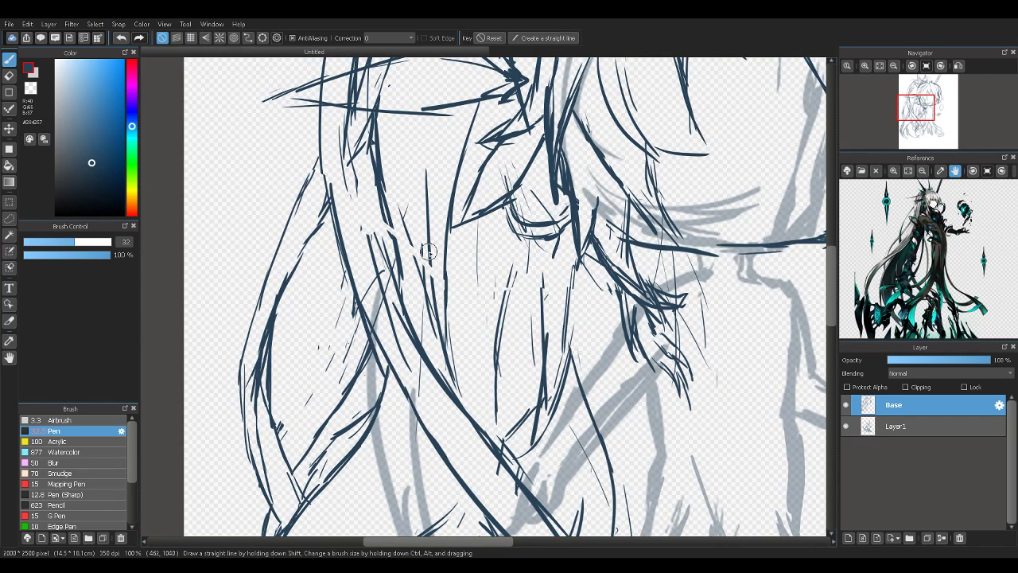
{"action": "mouse_move", "coordinate": [428, 253]}
{"action": "left_mouse_down"}
{"action": "mouse_move", "coordinate": [432, 296]}
{"action": "mouse_move", "coordinate": [425, 285]}
{"action": "left_mouse_up"}
{"action": "left_click_drag", "start_coordinate": [404, 229], "coordinate": [420, 285]}
{"action": "key", "text": "e"}
{"action": "key", "text": "b"}
{"action": "left_click_drag", "start_coordinate": [406, 232], "coordinate": [425, 304]}
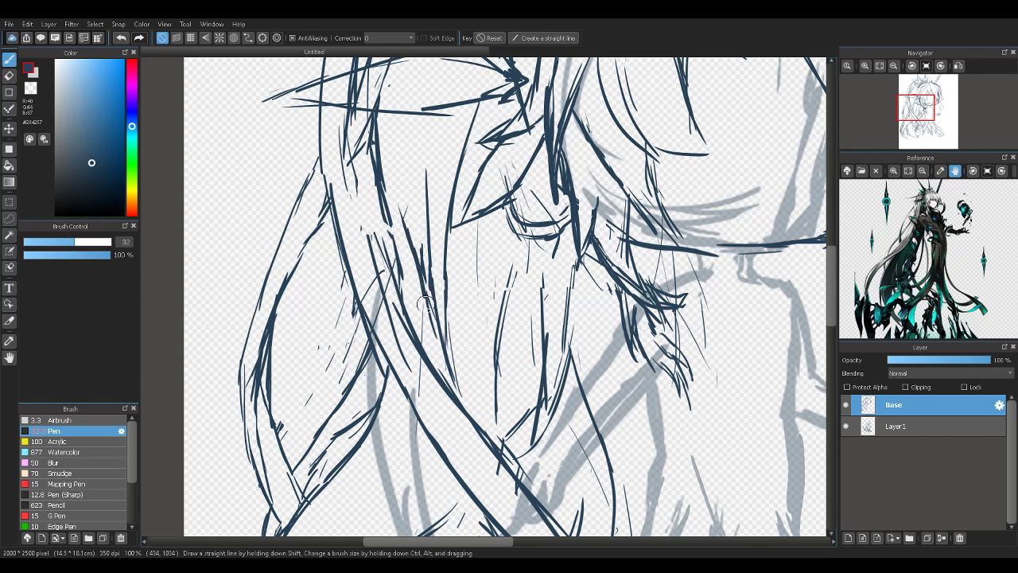
{"action": "left_click_drag", "start_coordinate": [412, 234], "coordinate": [428, 298]}
{"action": "key", "text": "e"}
{"action": "mouse_move", "coordinate": [425, 253]}
{"action": "left_mouse_down"}
{"action": "mouse_move", "coordinate": [438, 337]}
{"action": "mouse_move", "coordinate": [433, 308]}
{"action": "mouse_move", "coordinate": [436, 324]}
{"action": "left_mouse_up"}
{"action": "key", "text": "b"}
{"action": "left_click_drag", "start_coordinate": [431, 288], "coordinate": [442, 334]}
{"action": "left_click_drag", "start_coordinate": [450, 254], "coordinate": [441, 311]}
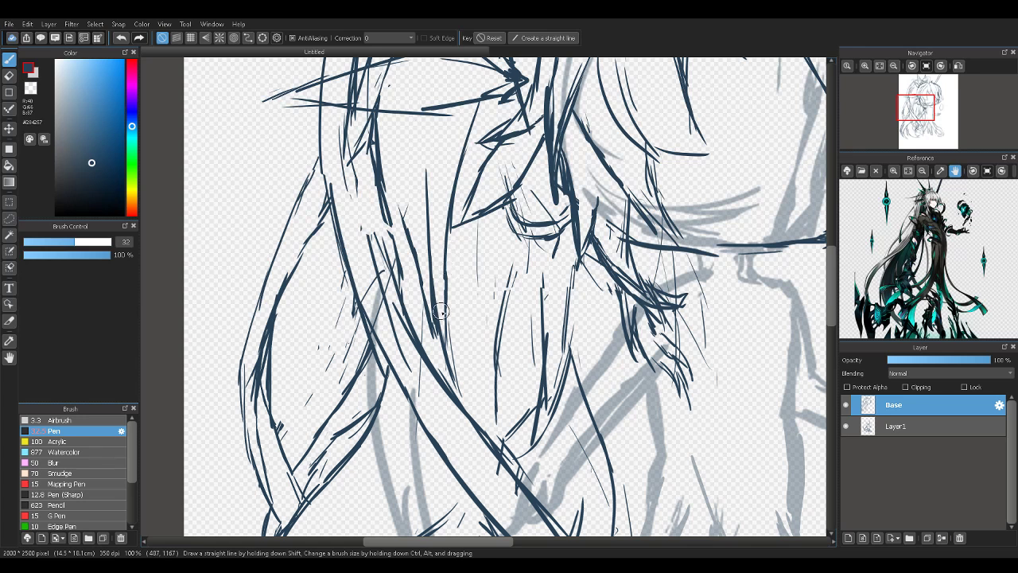
Reconnect the long outer ponytail strands across the seam with Pen strokes, and join the two short strand tops below the earring
{"action": "left_click_drag", "start_coordinate": [378, 188], "coordinate": [392, 251]}
{"action": "left_click_drag", "start_coordinate": [386, 213], "coordinate": [393, 275]}
{"action": "left_click_drag", "start_coordinate": [388, 231], "coordinate": [401, 277]}
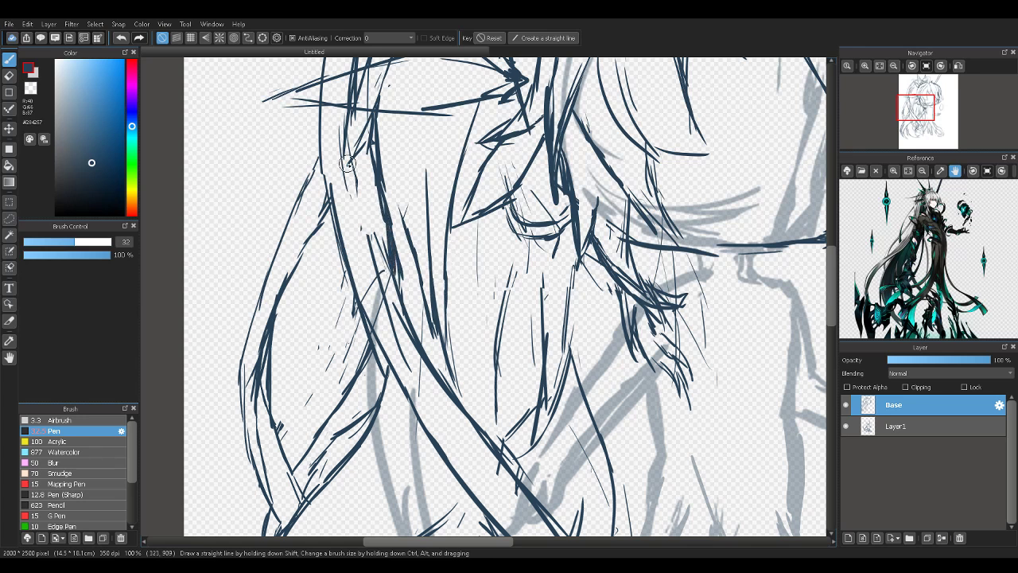
{"action": "left_click_drag", "start_coordinate": [346, 151], "coordinate": [368, 256]}
{"action": "left_click_drag", "start_coordinate": [350, 180], "coordinate": [379, 280]}
{"action": "left_click_drag", "start_coordinate": [362, 205], "coordinate": [390, 277]}
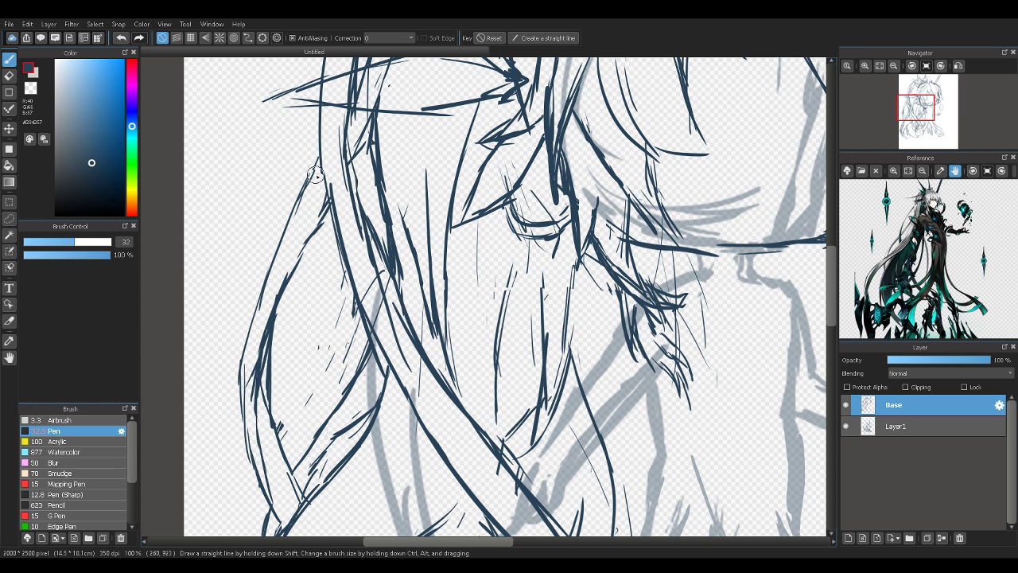
{"action": "mouse_move", "coordinate": [317, 160]}
{"action": "left_mouse_down"}
{"action": "mouse_move", "coordinate": [306, 191]}
{"action": "mouse_move", "coordinate": [322, 163]}
{"action": "mouse_move", "coordinate": [328, 201]}
{"action": "left_mouse_up"}
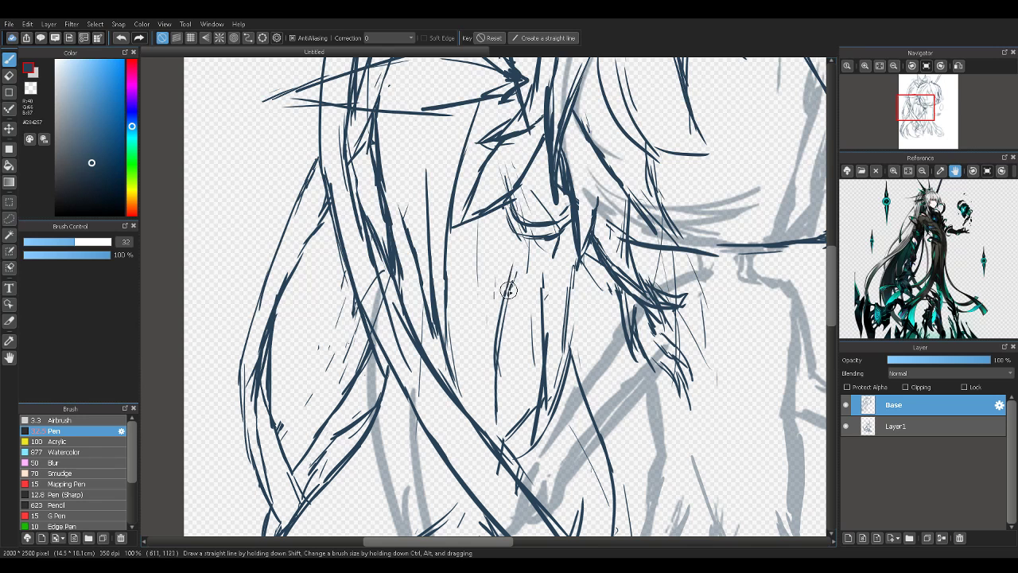
{"action": "left_click_drag", "start_coordinate": [512, 282], "coordinate": [542, 278]}
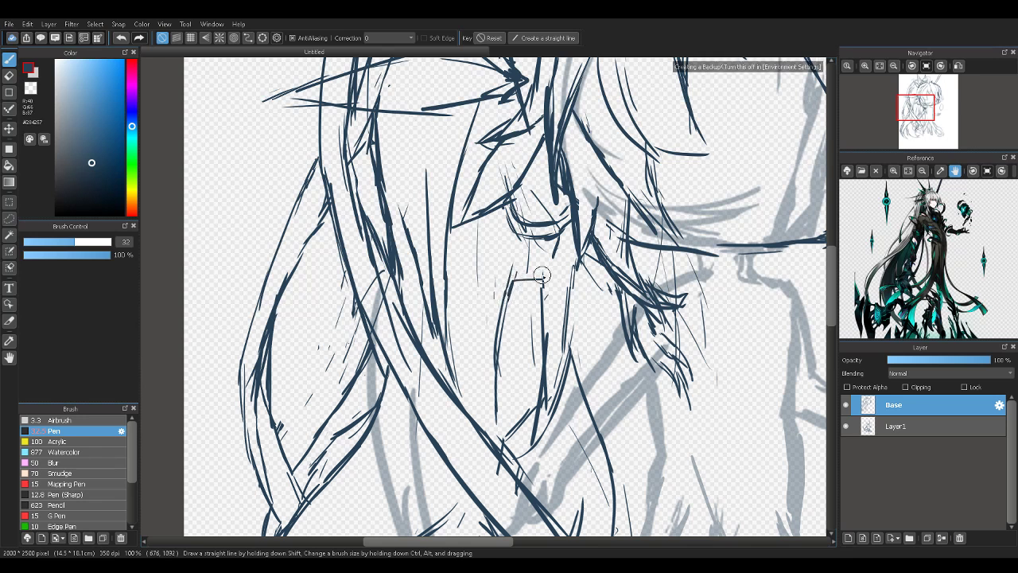
Undo the stroke joining the two short strand tops below the earring, along with a second try at it
{"action": "key", "text": "ctrl+z"}
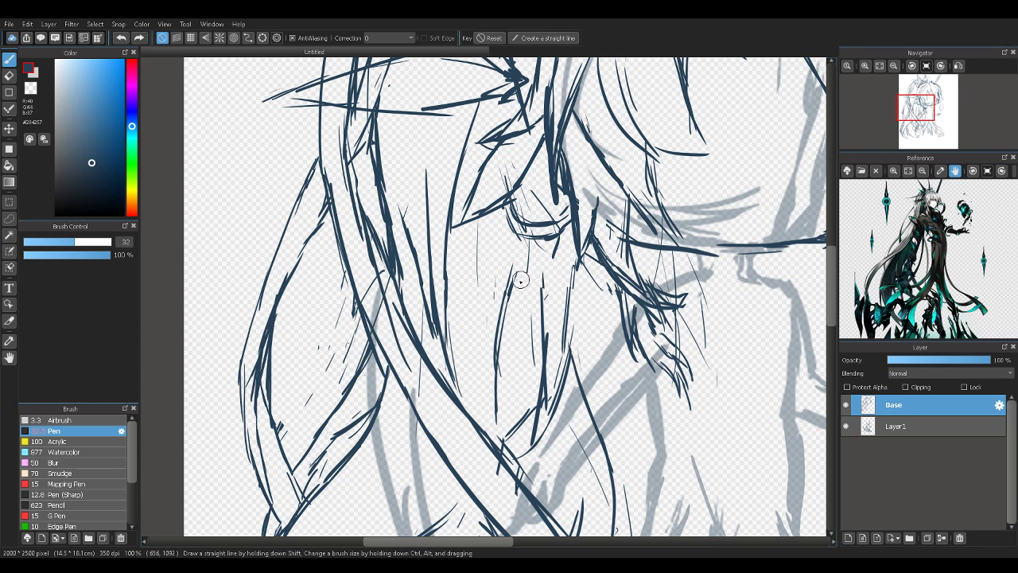
{"action": "mouse_move", "coordinate": [513, 276]}
{"action": "left_mouse_down"}
{"action": "mouse_move", "coordinate": [507, 300]}
{"action": "mouse_move", "coordinate": [511, 284]}
{"action": "mouse_move", "coordinate": [544, 297]}
{"action": "left_mouse_up"}
{"action": "key", "text": "ctrl+z"}
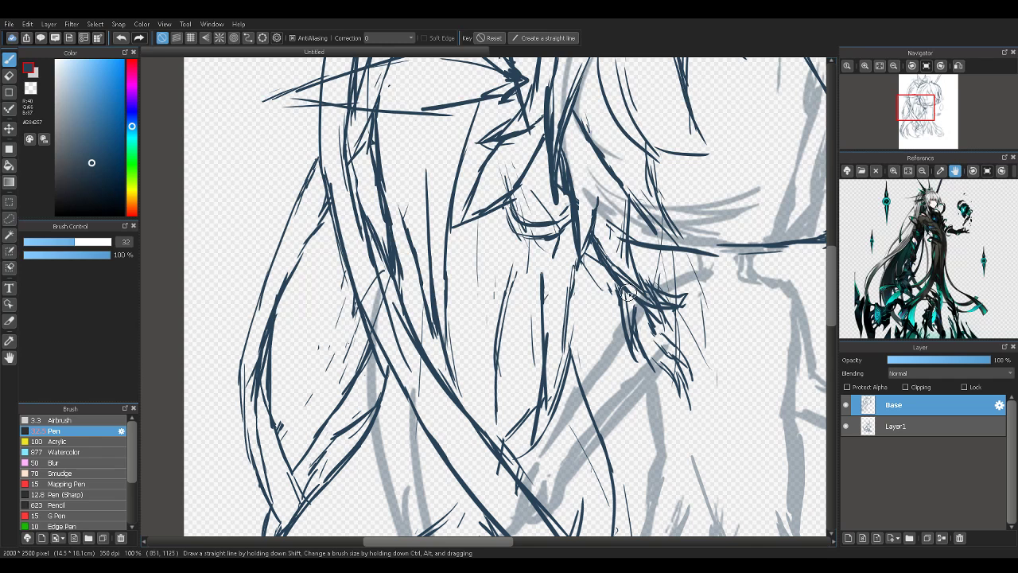
Handwrite "Good Night" with the Pen in the empty canvas area below the figure's feet
{"action": "left_click", "coordinate": [868, 66]}
{"action": "left_click", "coordinate": [878, 68]}
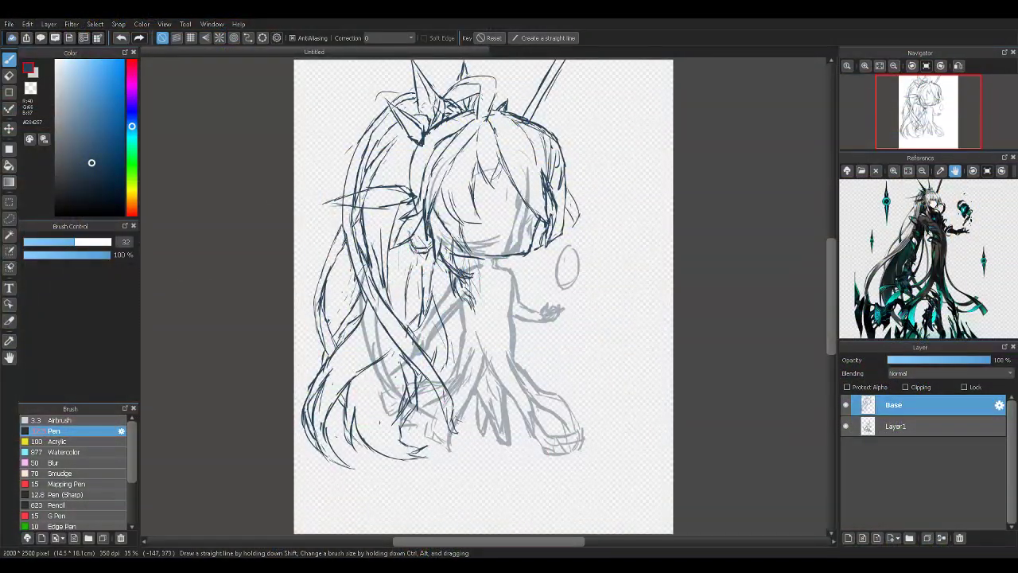
{"action": "left_click", "coordinate": [864, 65]}
{"action": "left_click", "coordinate": [865, 66]}
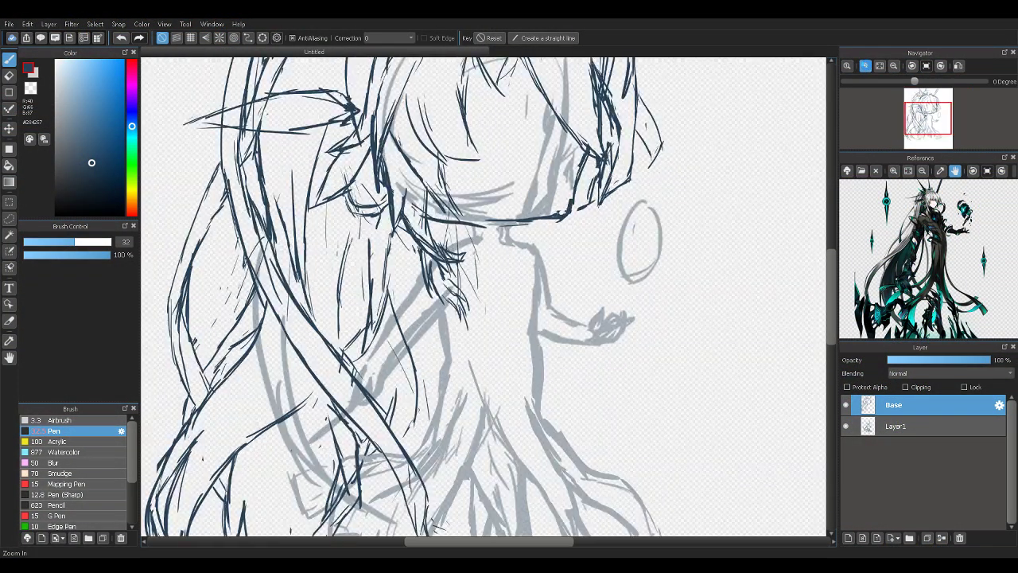
{"action": "left_click", "coordinate": [865, 66]}
{"action": "left_click_drag", "start_coordinate": [928, 121], "coordinate": [930, 143]}
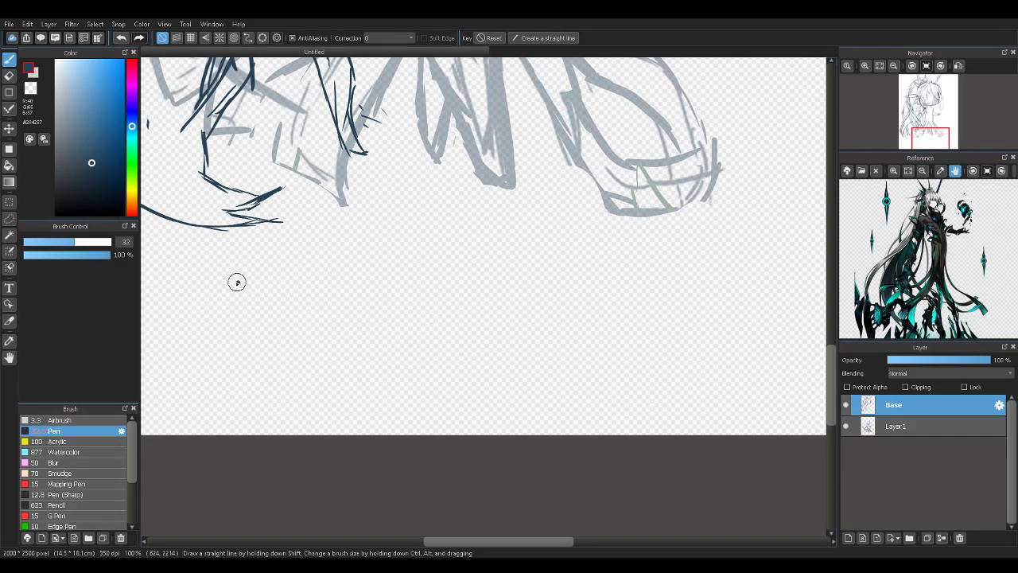
{"action": "mouse_move", "coordinate": [239, 280]}
{"action": "left_mouse_down"}
{"action": "mouse_move", "coordinate": [249, 319]}
{"action": "mouse_move", "coordinate": [283, 310]}
{"action": "mouse_move", "coordinate": [296, 321]}
{"action": "mouse_move", "coordinate": [308, 309]}
{"action": "mouse_move", "coordinate": [344, 327]}
{"action": "left_mouse_up"}
{"action": "mouse_move", "coordinate": [403, 346]}
{"action": "left_mouse_down"}
{"action": "mouse_move", "coordinate": [428, 272]}
{"action": "mouse_move", "coordinate": [430, 355]}
{"action": "left_mouse_up"}
{"action": "left_click_drag", "start_coordinate": [448, 284], "coordinate": [431, 355]}
{"action": "left_click", "coordinate": [459, 307]}
{"action": "mouse_move", "coordinate": [455, 319]}
{"action": "left_mouse_down"}
{"action": "mouse_move", "coordinate": [453, 353]}
{"action": "mouse_move", "coordinate": [479, 359]}
{"action": "mouse_move", "coordinate": [450, 372]}
{"action": "left_mouse_up"}
{"action": "mouse_move", "coordinate": [530, 272]}
{"action": "left_mouse_down"}
{"action": "mouse_move", "coordinate": [504, 347]}
{"action": "mouse_move", "coordinate": [548, 340]}
{"action": "left_mouse_up"}
{"action": "mouse_move", "coordinate": [581, 272]}
{"action": "left_mouse_down"}
{"action": "mouse_move", "coordinate": [555, 329]}
{"action": "mouse_move", "coordinate": [600, 317]}
{"action": "mouse_move", "coordinate": [556, 345]}
{"action": "left_mouse_up"}
{"action": "left_click_drag", "start_coordinate": [561, 309], "coordinate": [552, 355]}
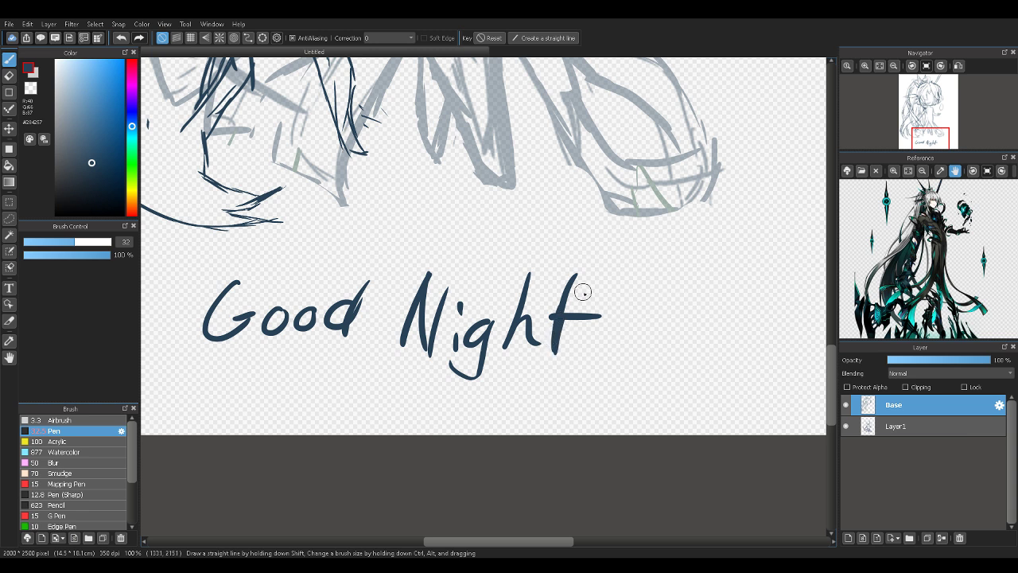
Redraw the final "t" of "Night" with a slanted stem, and add an outlined exclamation mark and a wavy tilde after it
{"action": "key", "text": "ctrl+z"}
{"action": "key", "text": "ctrl+z"}
{"action": "key", "text": "ctrl+z"}
{"action": "left_click_drag", "start_coordinate": [580, 257], "coordinate": [548, 347]}
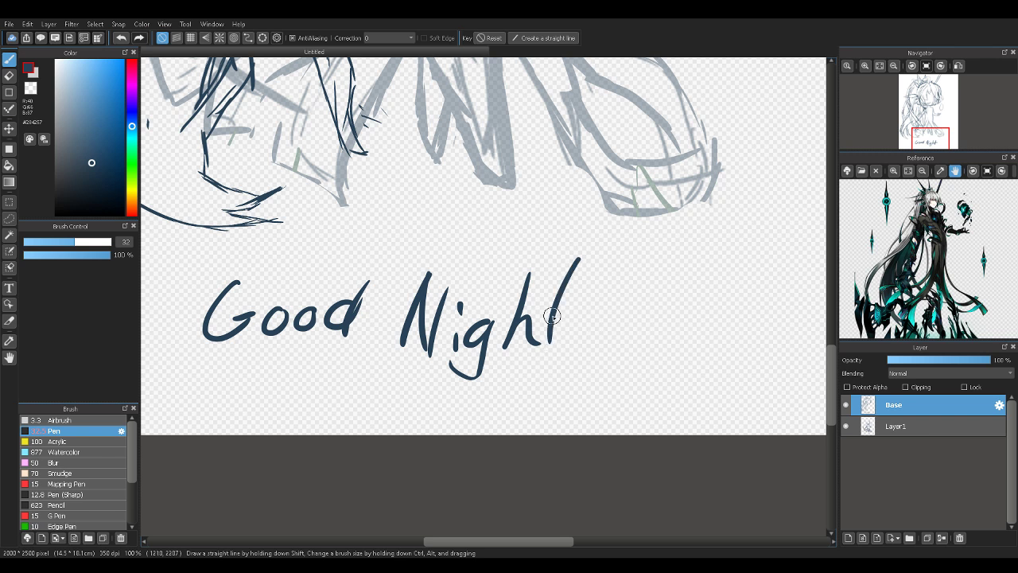
{"action": "left_click_drag", "start_coordinate": [535, 311], "coordinate": [581, 300]}
{"action": "mouse_move", "coordinate": [615, 266]}
{"action": "left_mouse_down"}
{"action": "mouse_move", "coordinate": [599, 312]}
{"action": "mouse_move", "coordinate": [630, 281]}
{"action": "mouse_move", "coordinate": [587, 374]}
{"action": "left_mouse_up"}
{"action": "left_click_drag", "start_coordinate": [633, 318], "coordinate": [688, 320]}
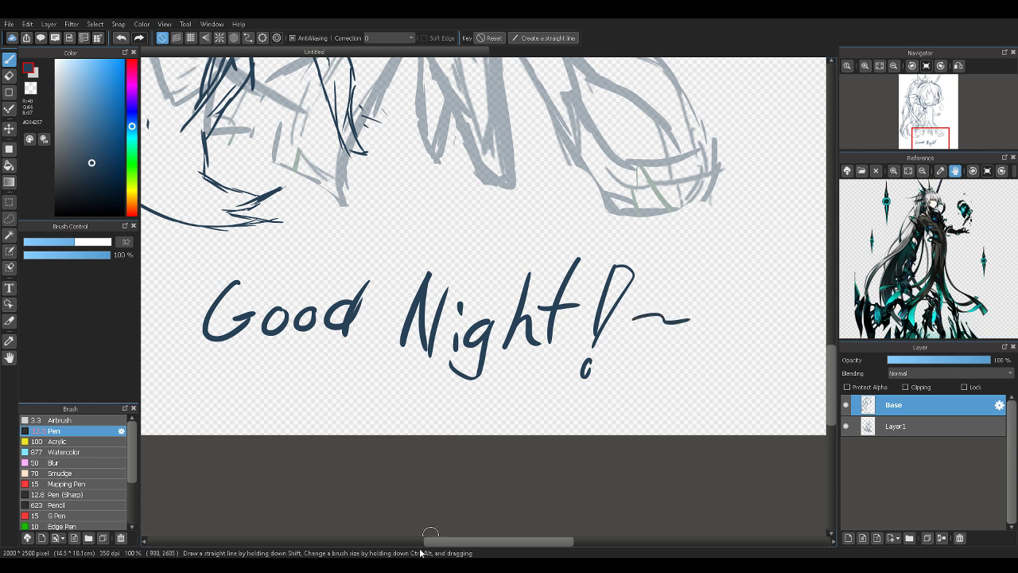